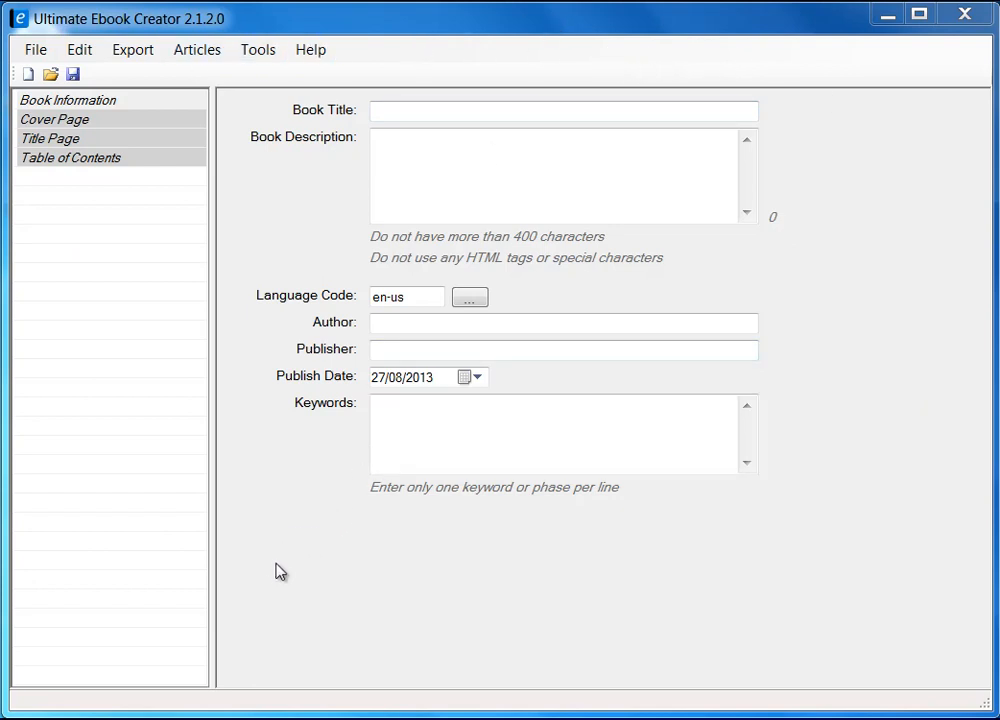
Step: Widen the section list and browse Cover Page, Title Page and Table of Contents, ending on Book Information
{"action": "mouse_move", "coordinate": [210, 560]}
{"action": "left_mouse_down"}
{"action": "mouse_move", "coordinate": [292, 560]}
{"action": "mouse_move", "coordinate": [223, 568]}
{"action": "left_mouse_up"}
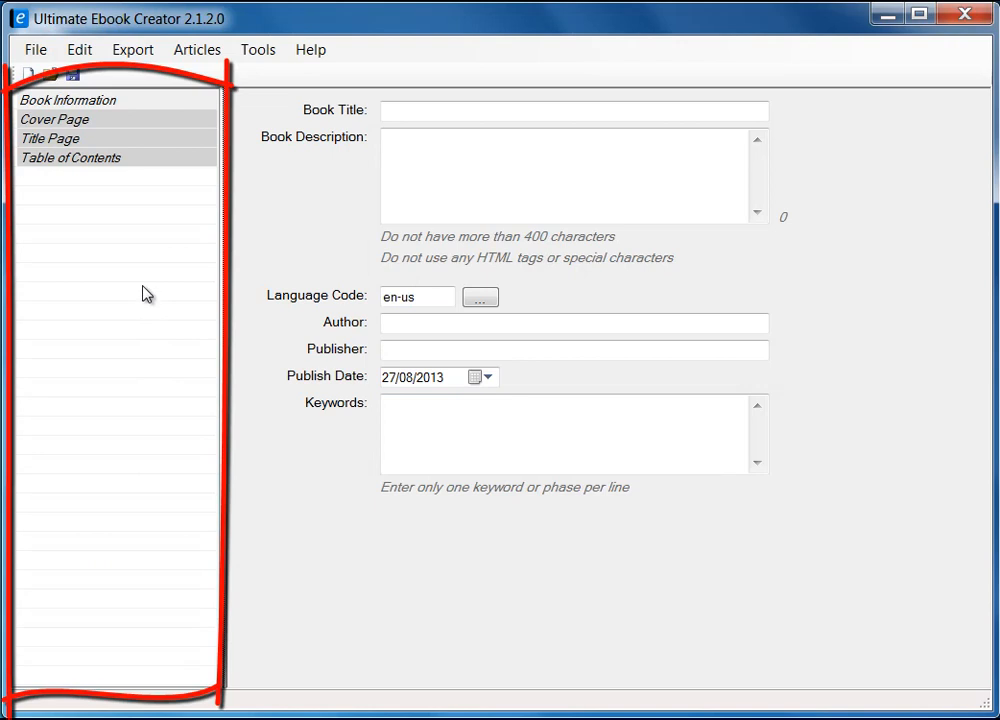
{"action": "left_click", "coordinate": [78, 102]}
{"action": "left_click", "coordinate": [74, 120]}
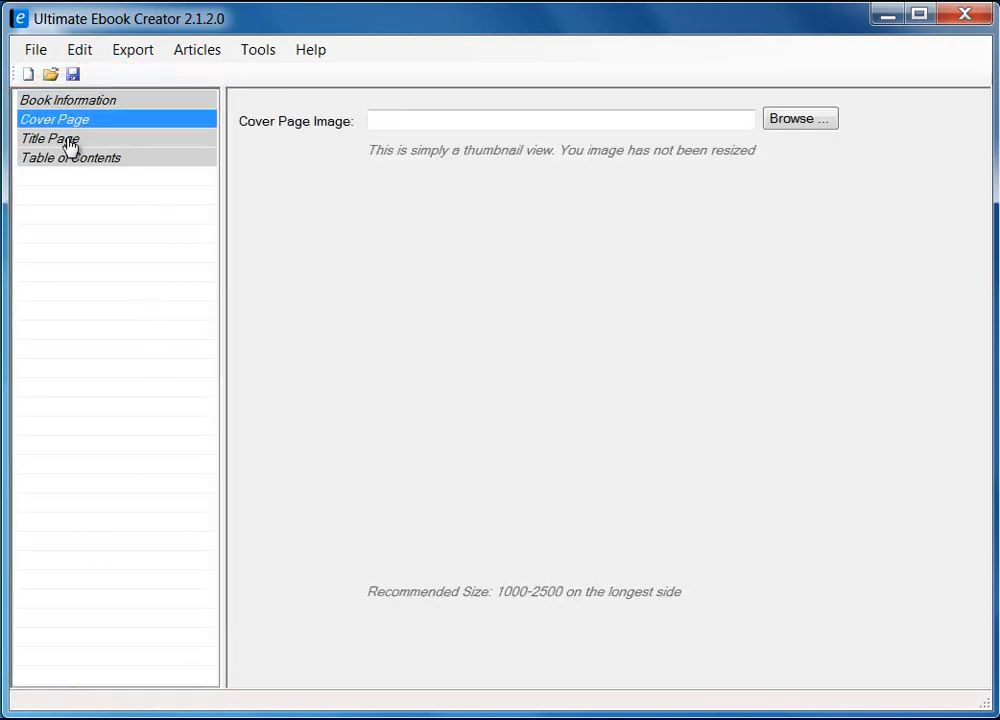
{"action": "left_click", "coordinate": [67, 139]}
{"action": "left_click", "coordinate": [68, 160]}
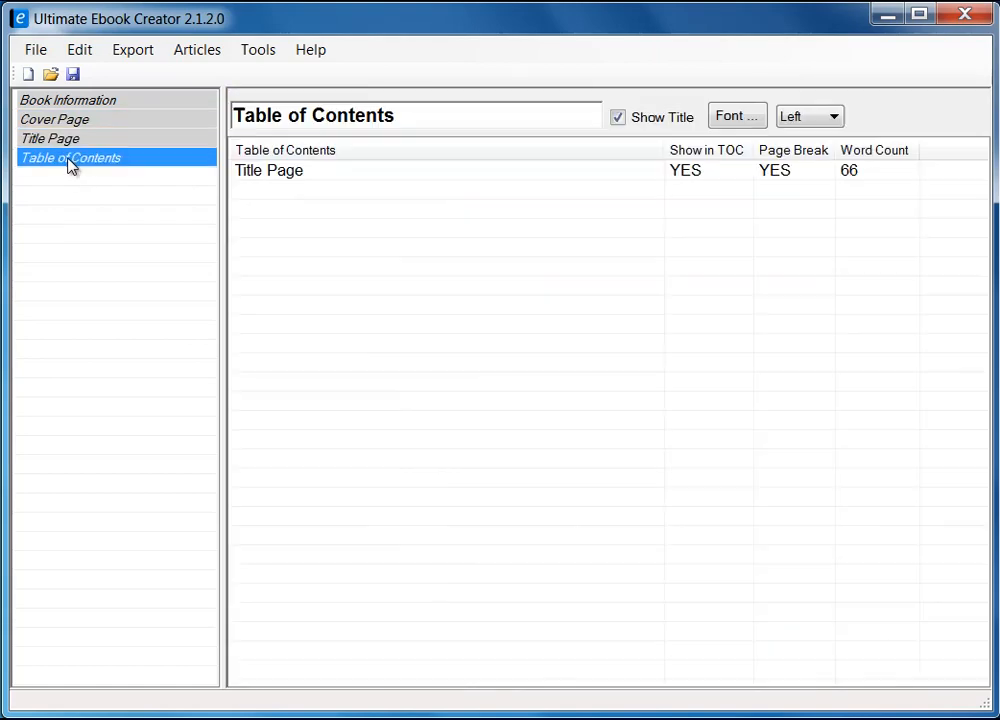
{"action": "left_click", "coordinate": [63, 140]}
{"action": "left_click", "coordinate": [64, 121]}
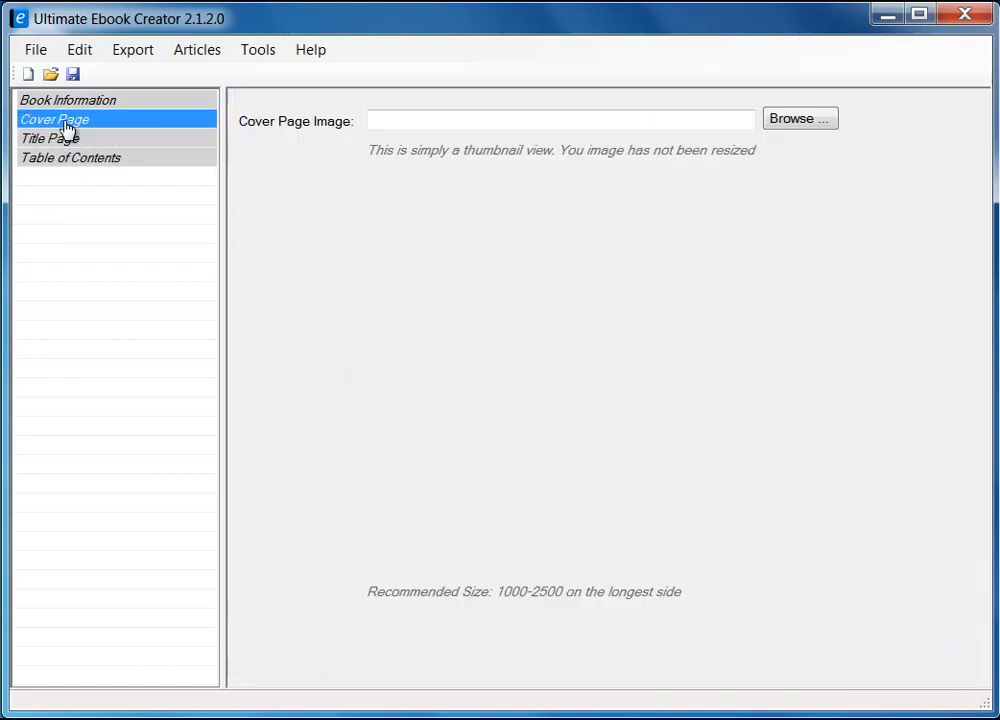
{"action": "left_click", "coordinate": [72, 102]}
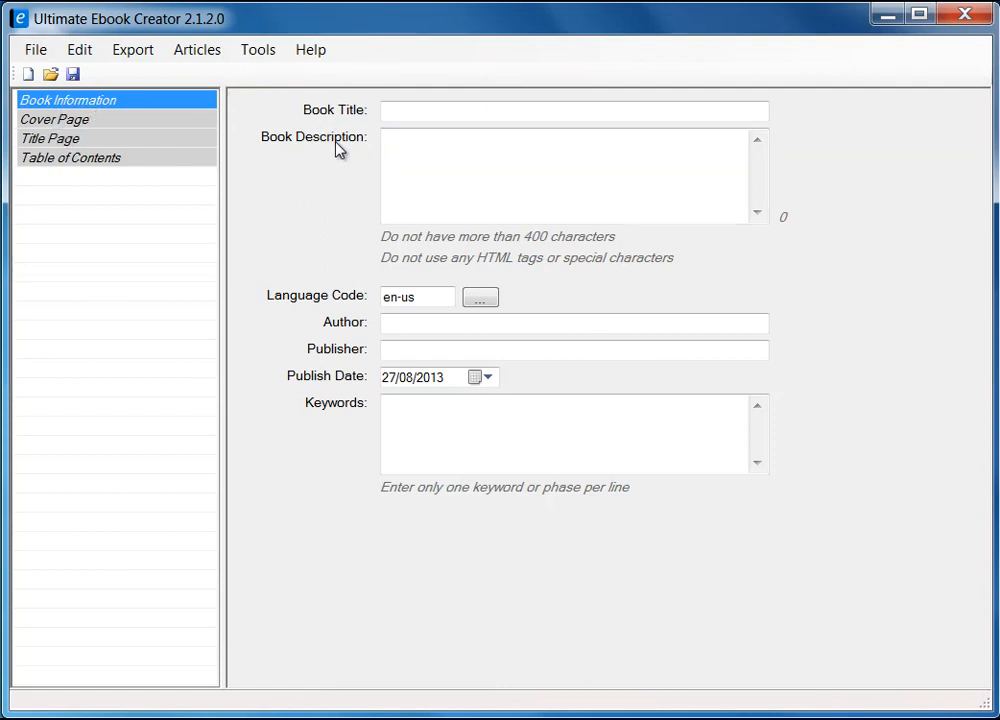
Step: Step through Cover Page and Title Page to the Table of Contents, which lists only the Title Page
{"action": "left_click", "coordinate": [64, 121]}
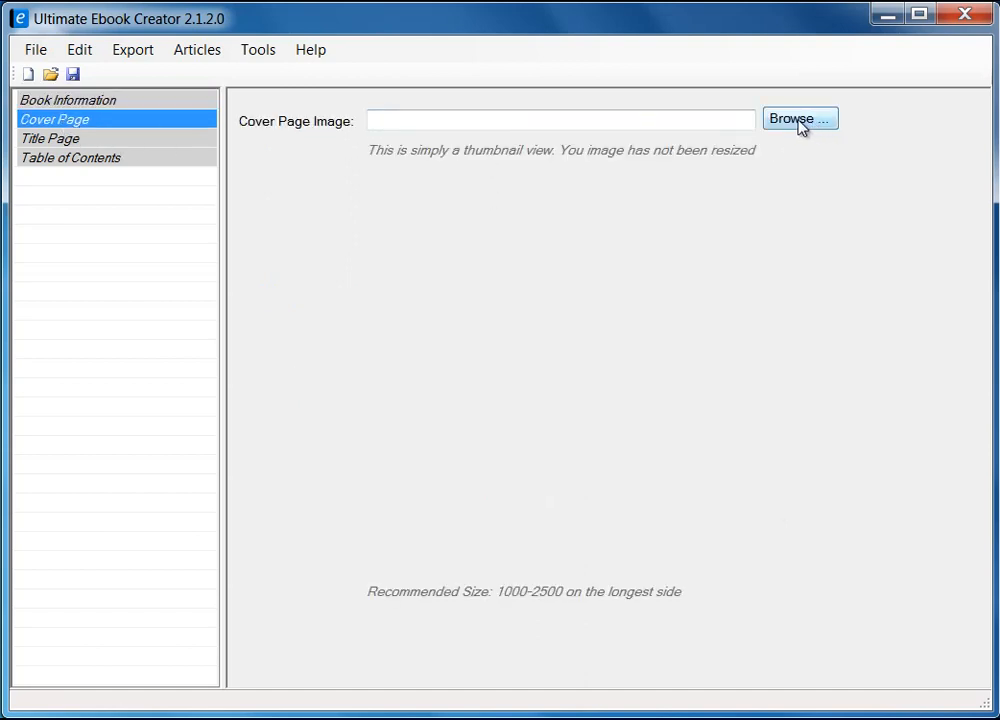
{"action": "left_click", "coordinate": [54, 140]}
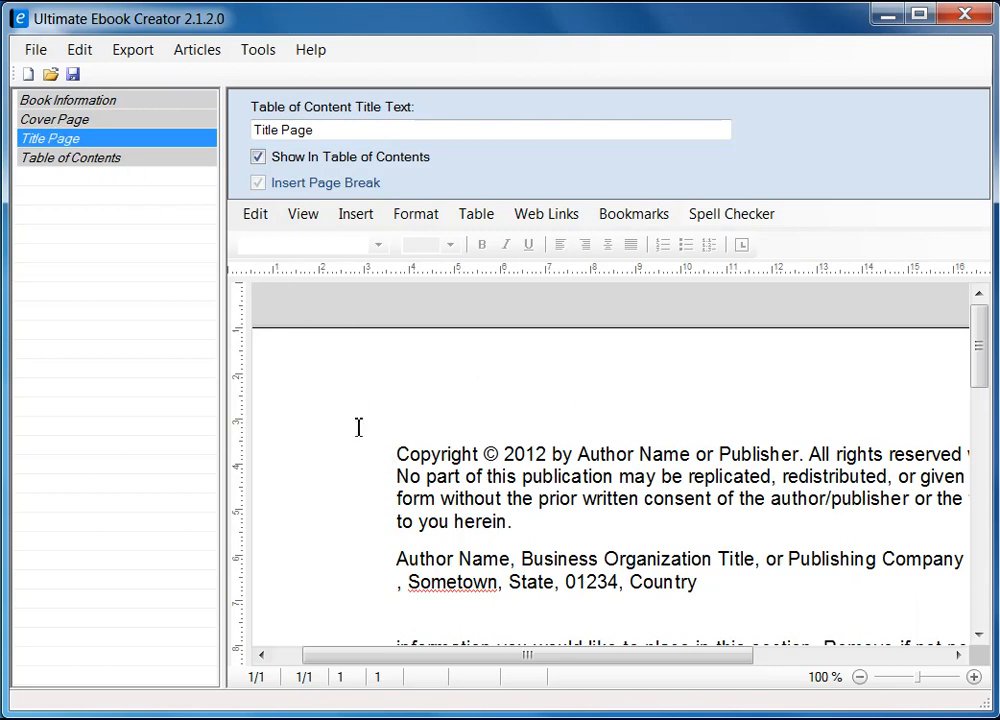
{"action": "left_click", "coordinate": [110, 164]}
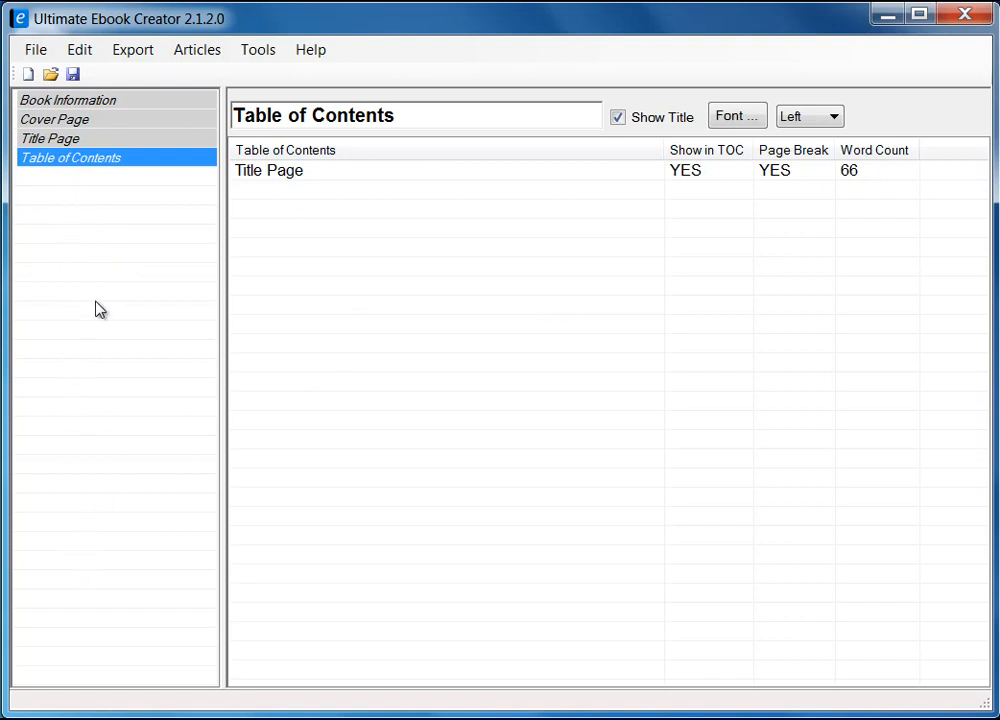
Step: Bring up the section list's Add Chapter options, then dismiss them back to Book Information
{"action": "right_click", "coordinate": [64, 197]}
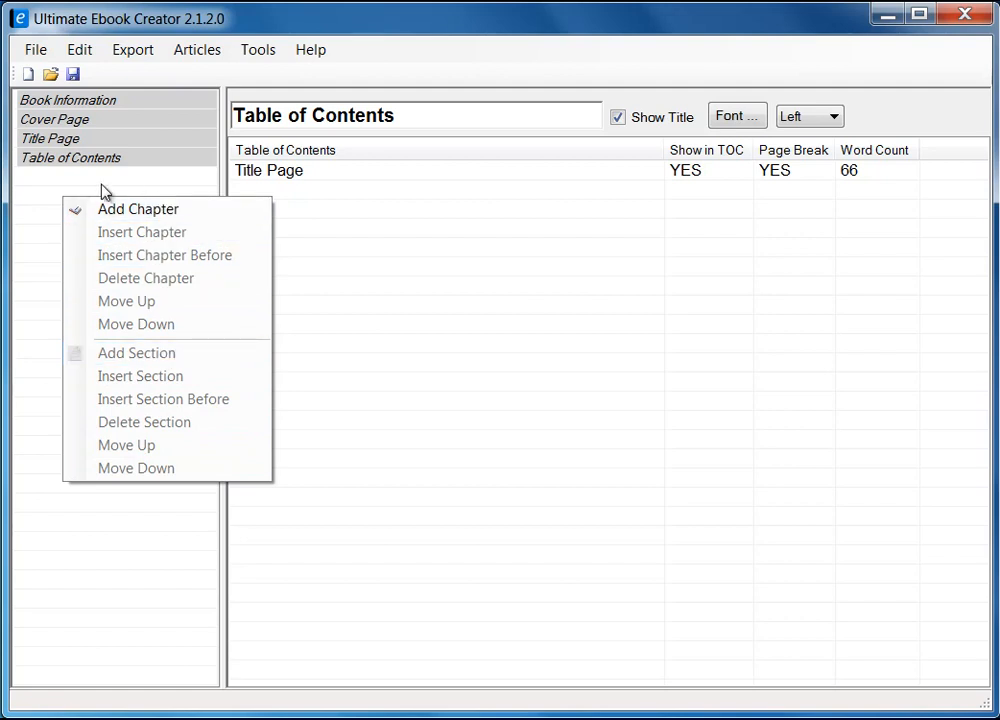
{"action": "left_click", "coordinate": [99, 104]}
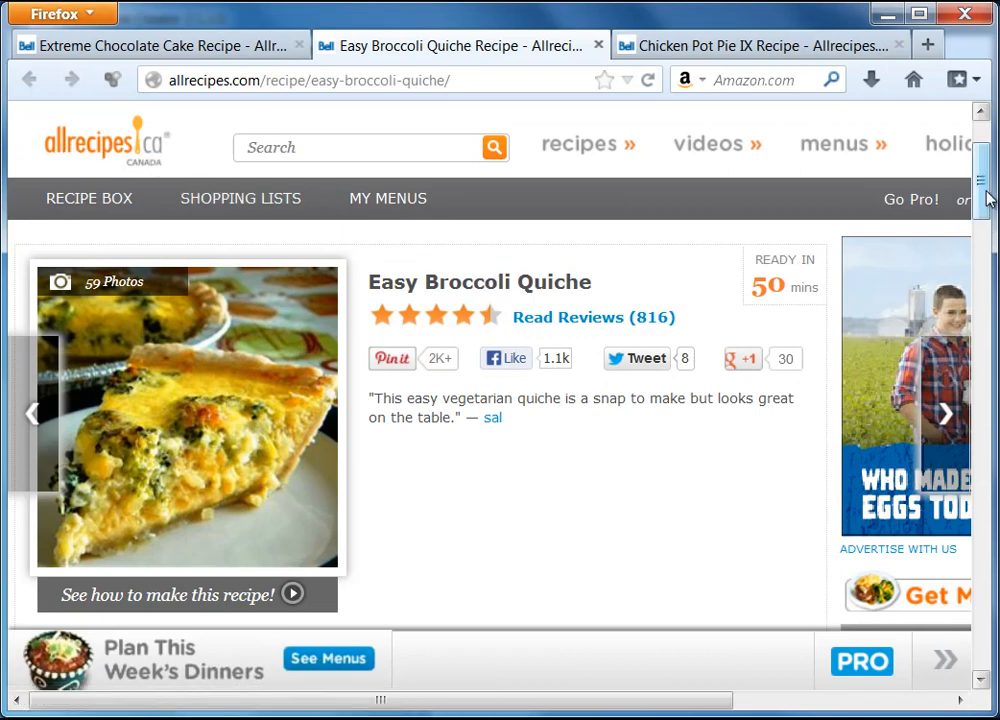
Step: Compare the quiche, chicken pot pie and chocolate cake recipes, scrolling the quiche page to its Directions
{"action": "mouse_move", "coordinate": [985, 200]}
{"action": "left_mouse_down"}
{"action": "mouse_move", "coordinate": [988, 168]}
{"action": "mouse_move", "coordinate": [988, 205]}
{"action": "left_mouse_up"}
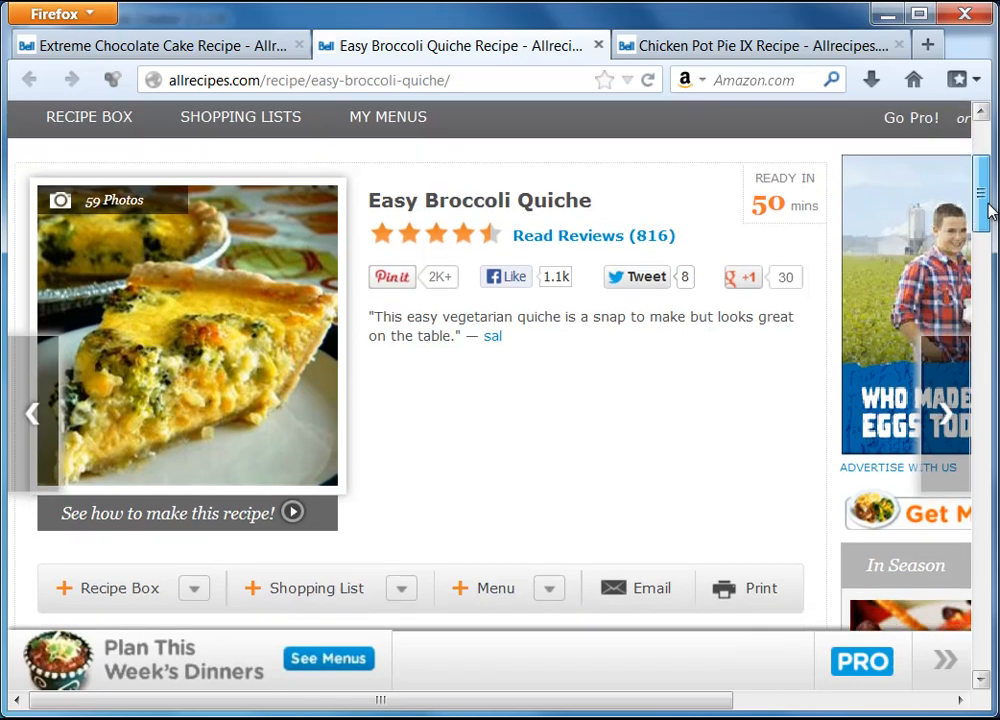
{"action": "left_click_drag", "start_coordinate": [988, 210], "coordinate": [988, 215]}
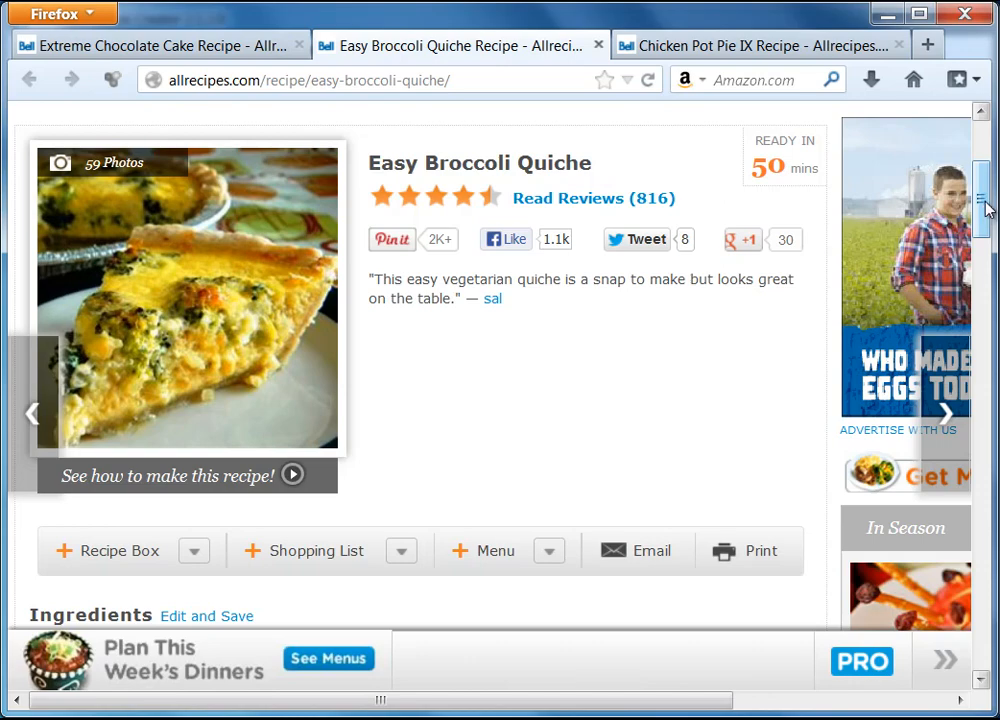
{"action": "mouse_move", "coordinate": [985, 208]}
{"action": "left_mouse_down"}
{"action": "mouse_move", "coordinate": [987, 223]}
{"action": "mouse_move", "coordinate": [987, 203]}
{"action": "left_mouse_up"}
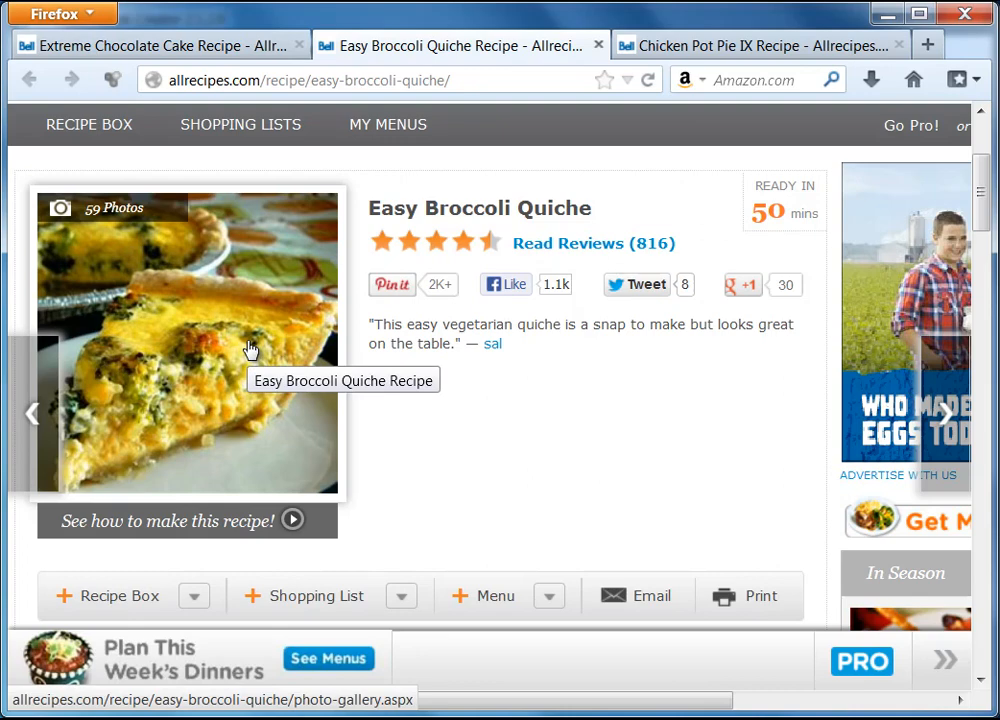
{"action": "left_click", "coordinate": [688, 47]}
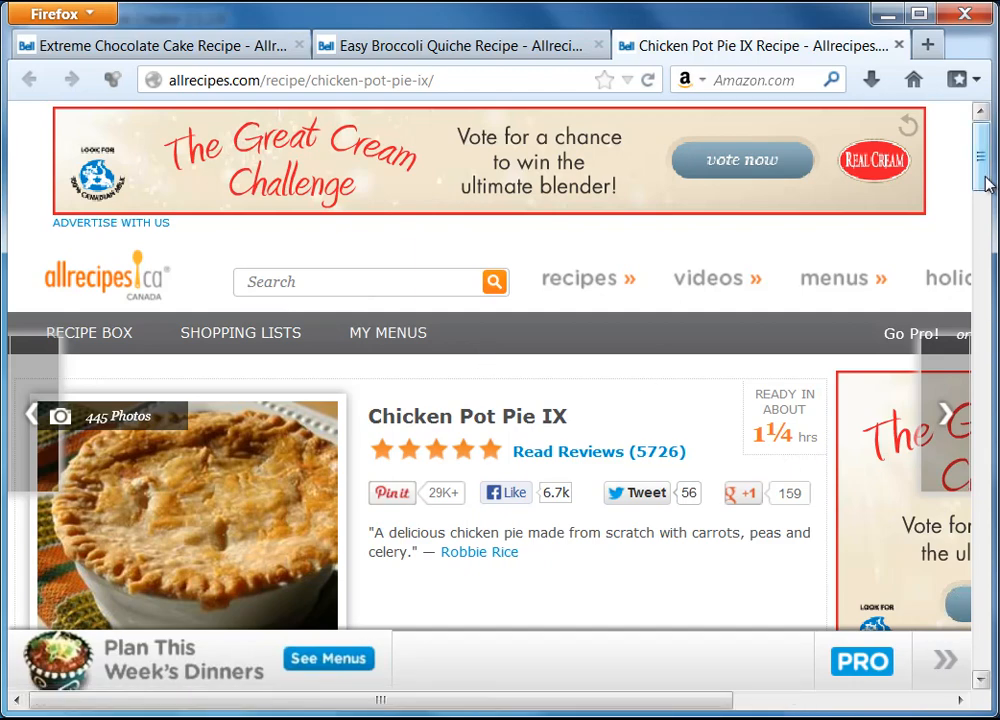
{"action": "mouse_move", "coordinate": [982, 160]}
{"action": "left_mouse_down"}
{"action": "mouse_move", "coordinate": [981, 193]}
{"action": "mouse_move", "coordinate": [978, 178]}
{"action": "left_mouse_up"}
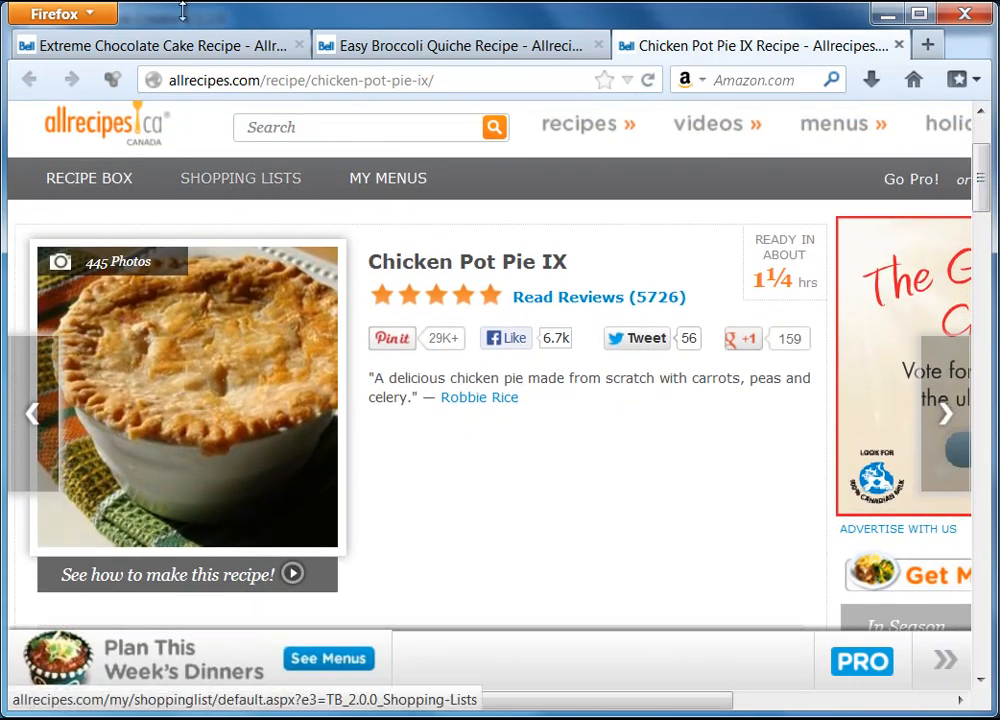
{"action": "left_click", "coordinate": [113, 46]}
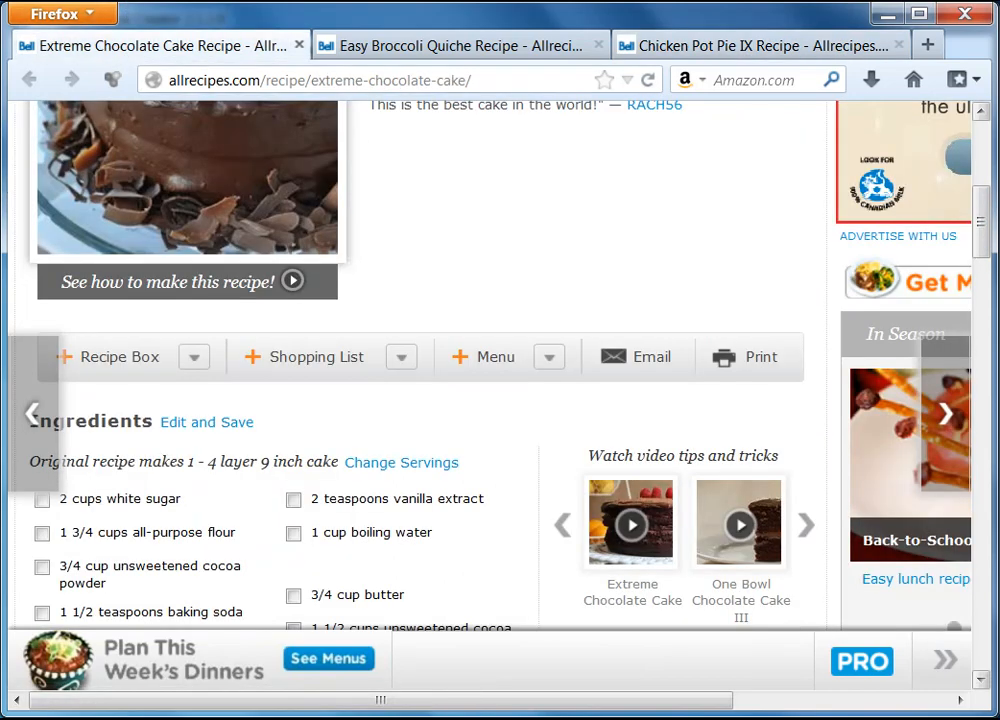
{"action": "left_click_drag", "start_coordinate": [990, 237], "coordinate": [984, 201]}
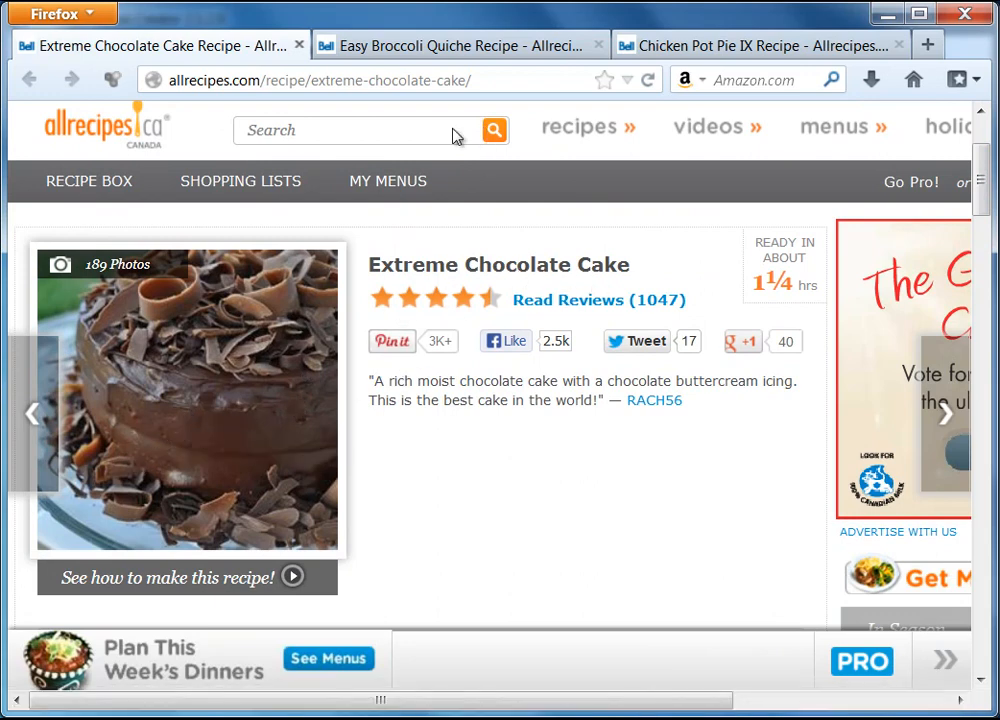
{"action": "left_click", "coordinate": [471, 50]}
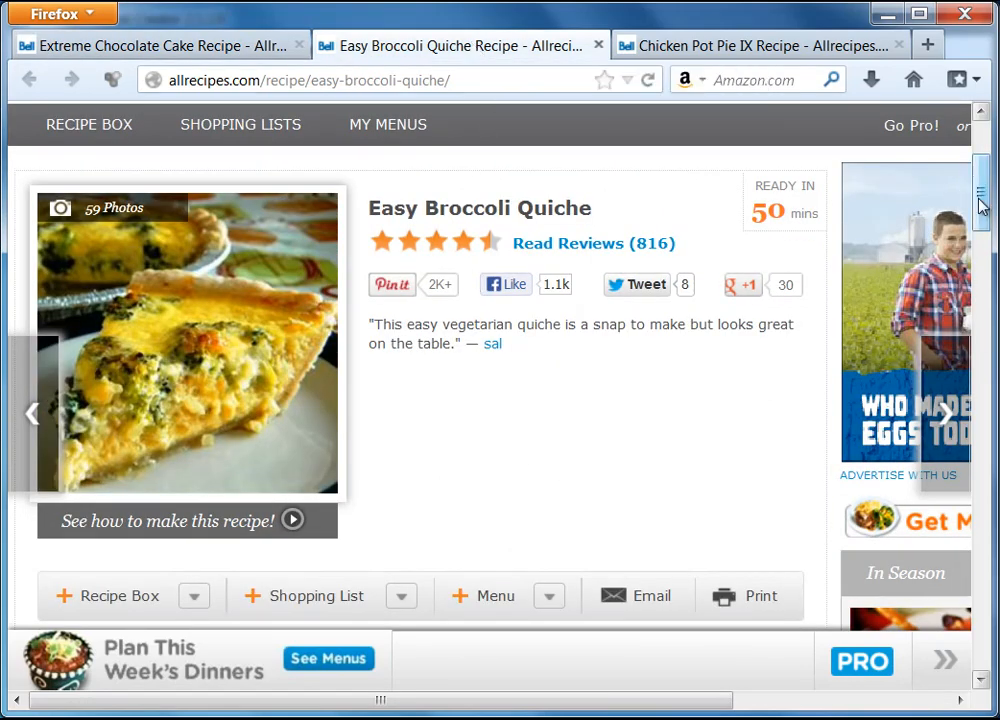
{"action": "left_click_drag", "start_coordinate": [980, 205], "coordinate": [989, 298]}
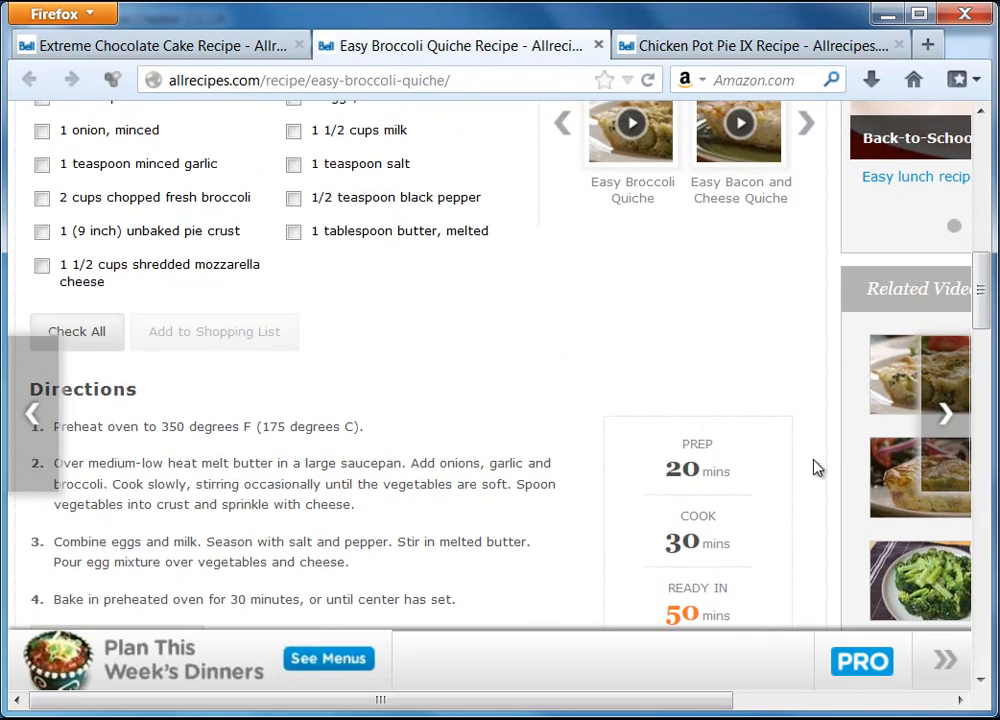
{"action": "left_click_drag", "start_coordinate": [984, 312], "coordinate": [978, 219]}
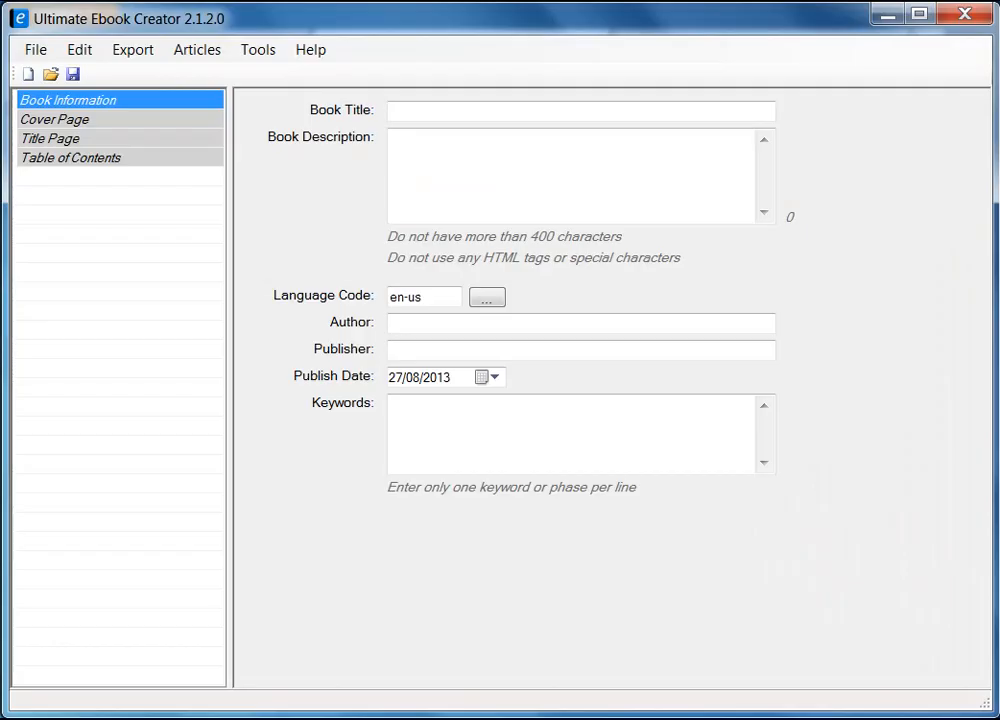
{"action": "left_click", "coordinate": [165, 317]}
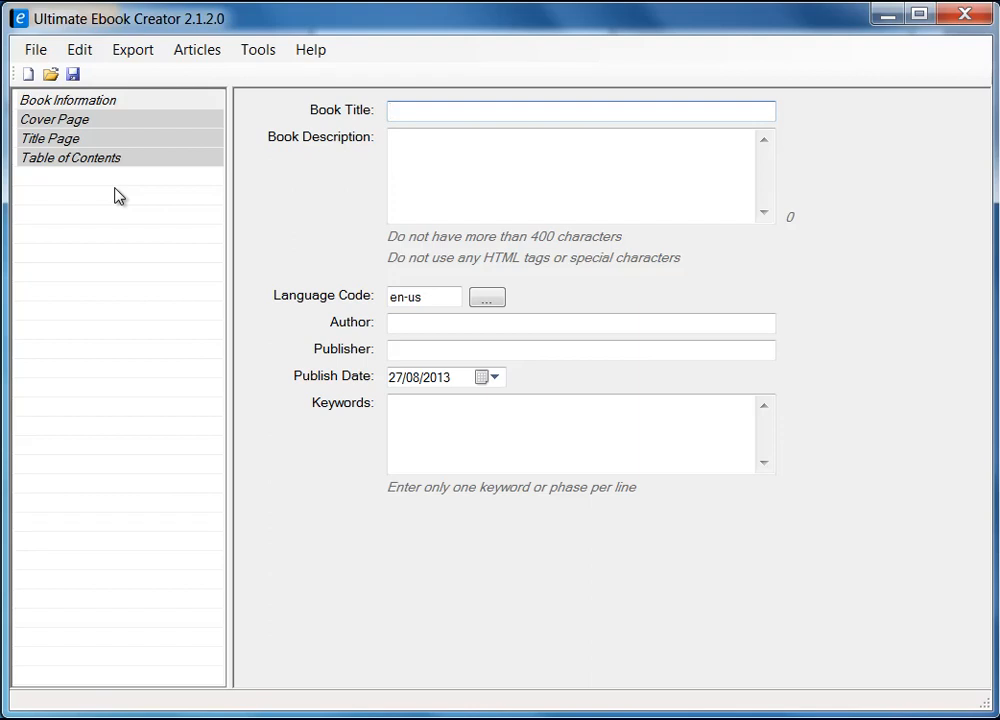
{"action": "left_click", "coordinate": [144, 54]}
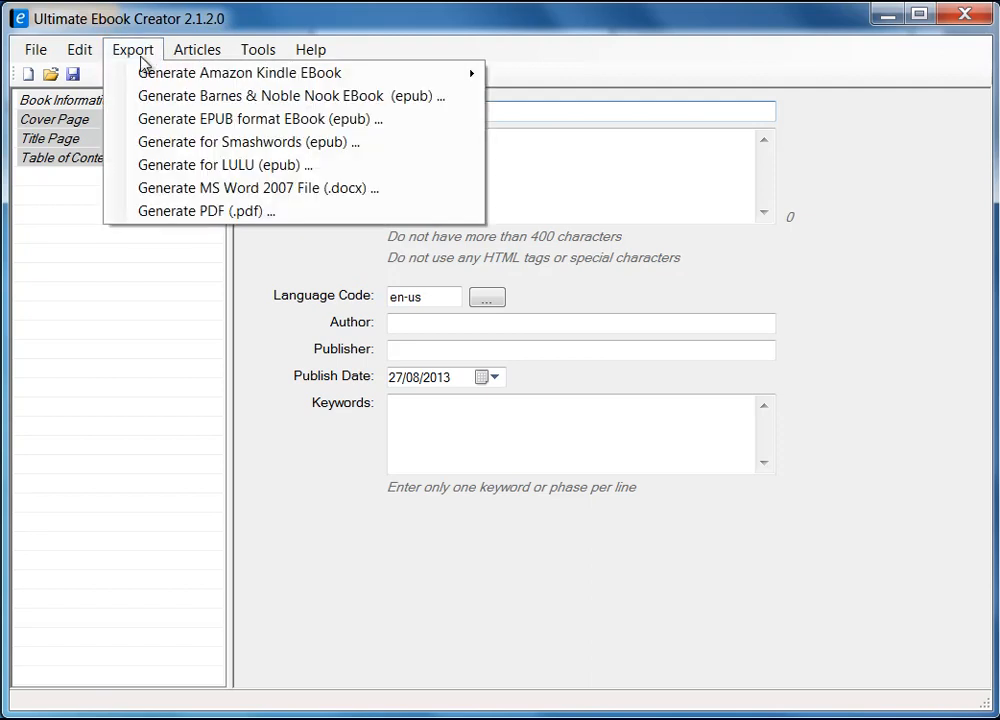
{"action": "mouse_move", "coordinate": [333, 77]}
{"action": "mouse_move", "coordinate": [38, 52]}
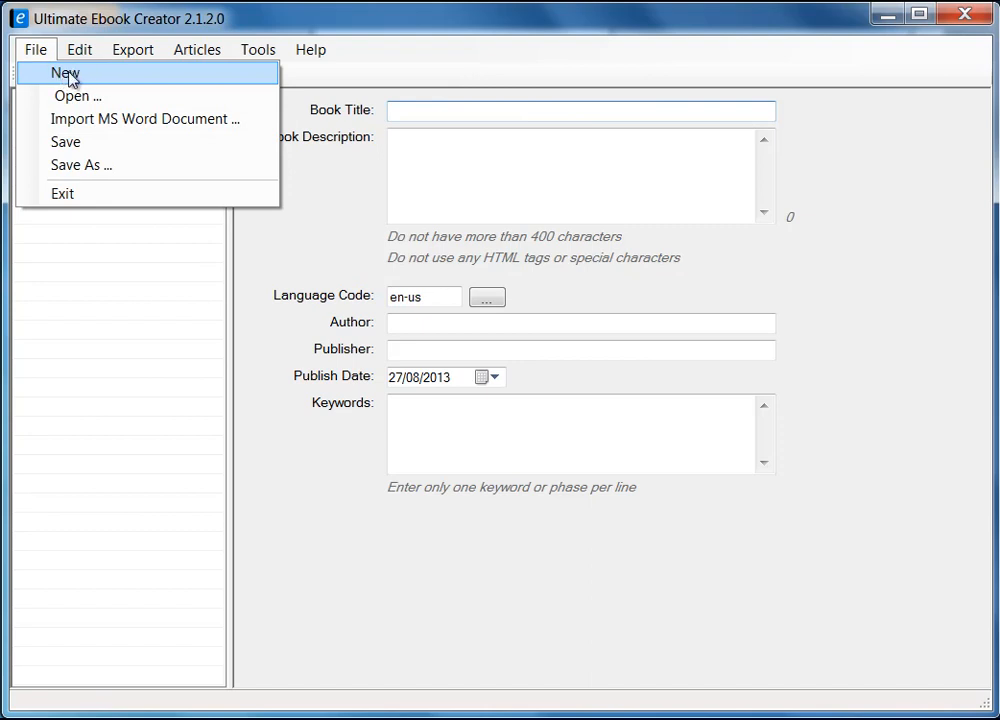
{"action": "mouse_move", "coordinate": [80, 50]}
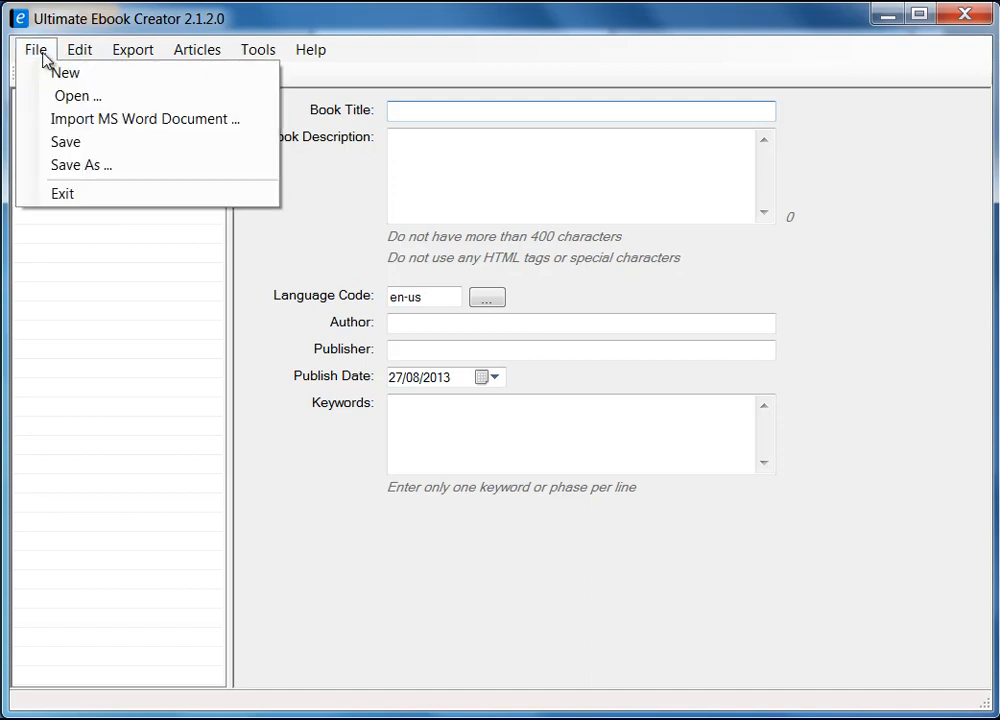
{"action": "mouse_move", "coordinate": [133, 58]}
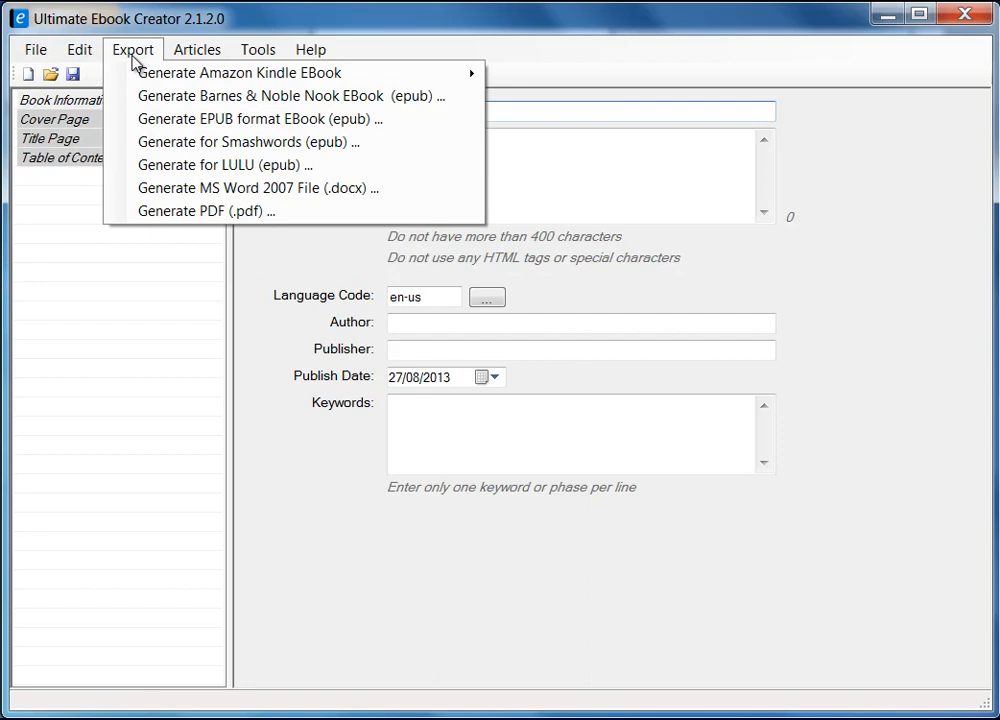
{"action": "mouse_move", "coordinate": [156, 78]}
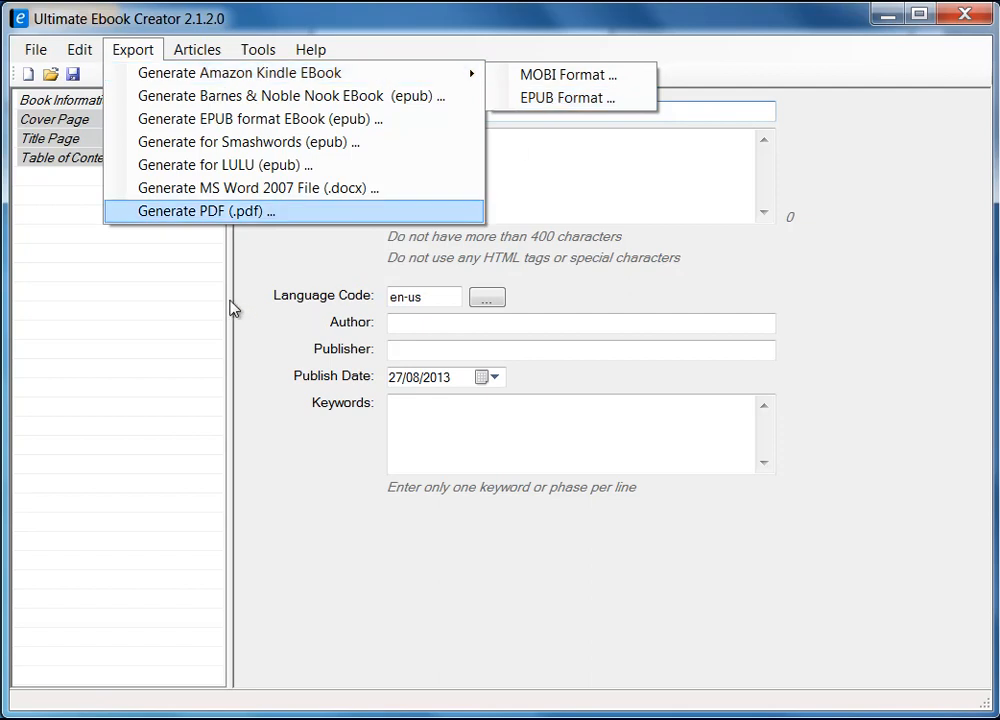
{"action": "left_click", "coordinate": [168, 315]}
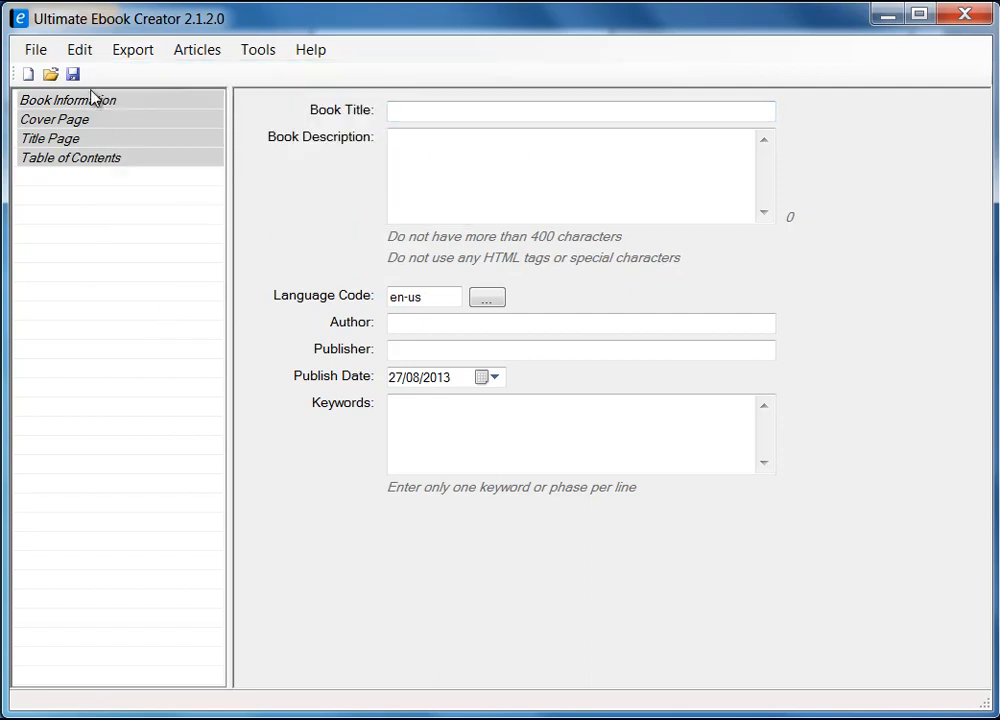
{"action": "left_click", "coordinate": [35, 50]}
Step: Start a new ebook, discarding changes, and title it 'Prabha's Recipe Book'
{"action": "left_click", "coordinate": [55, 75]}
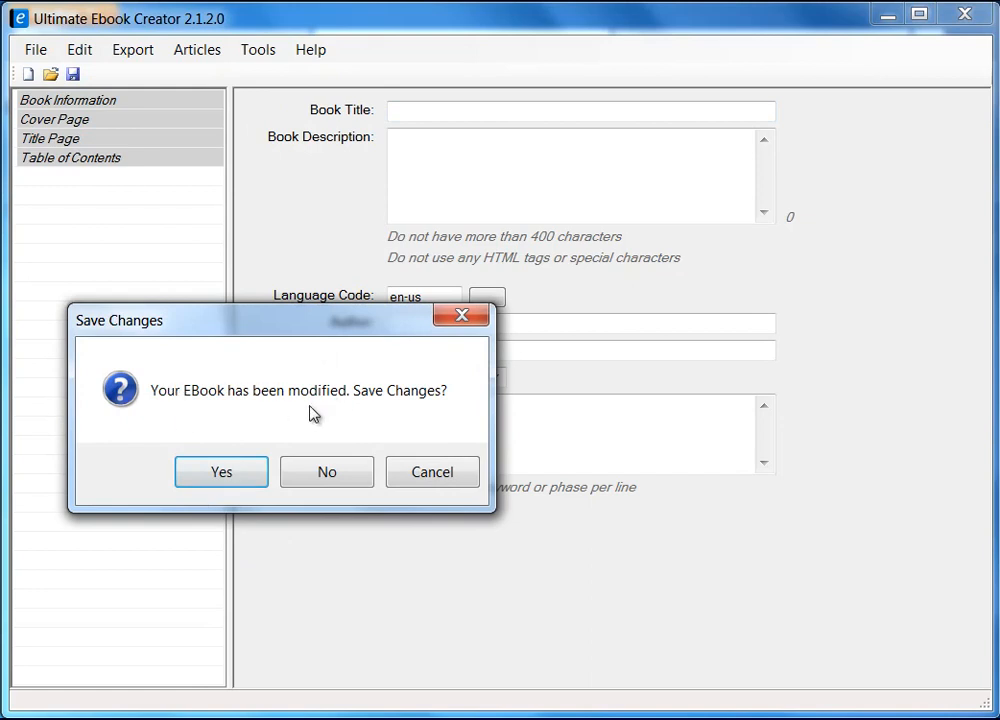
{"action": "left_click", "coordinate": [345, 475]}
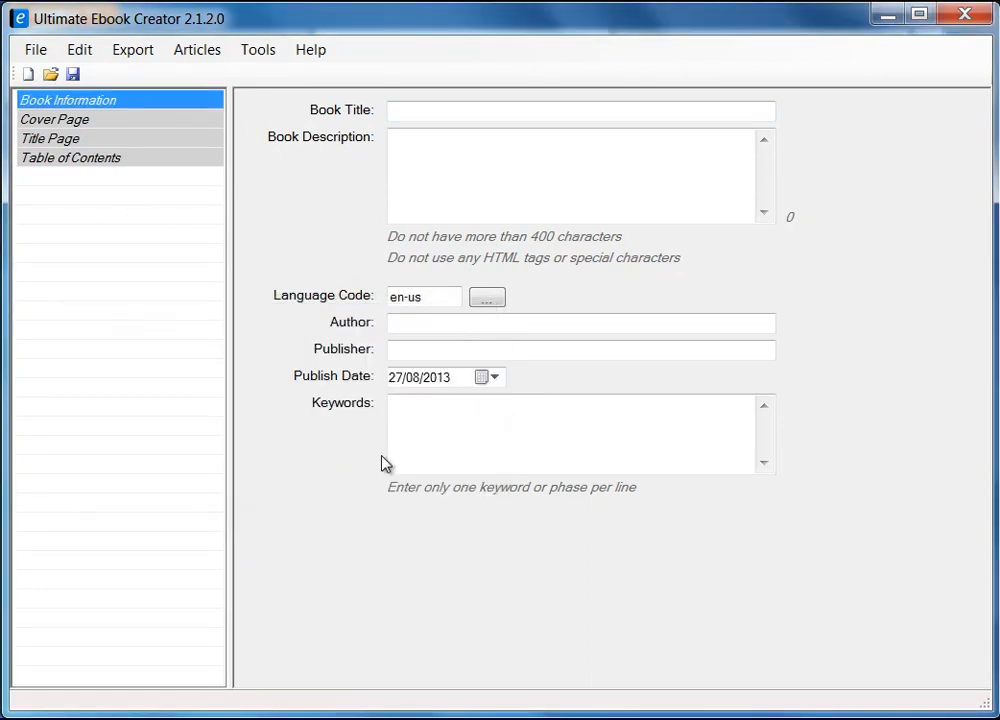
{"action": "left_click", "coordinate": [425, 112]}
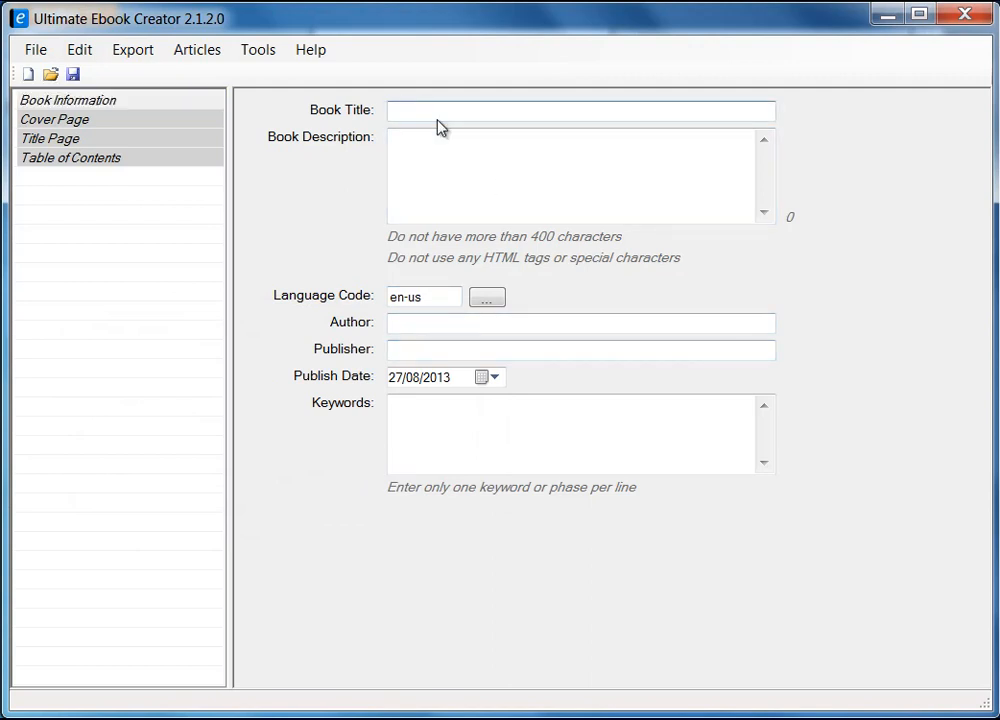
{"action": "type", "text": "Prabha's Recipe Book"}
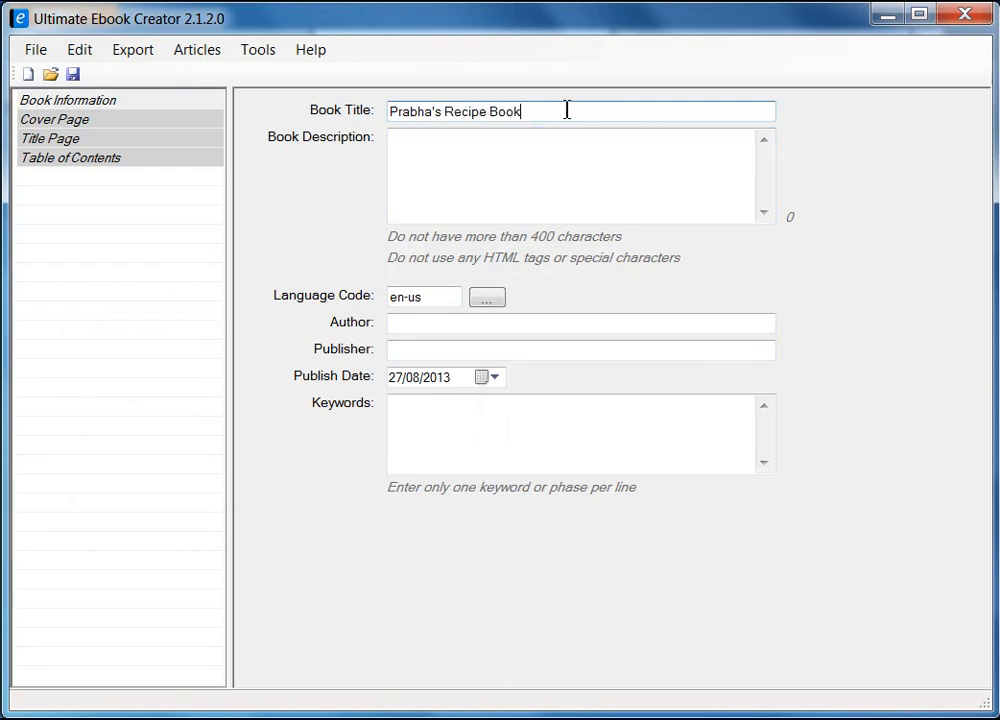
Step: Copy the book title and paste it into the Book Description field
{"action": "left_click_drag", "start_coordinate": [567, 110], "coordinate": [303, 98]}
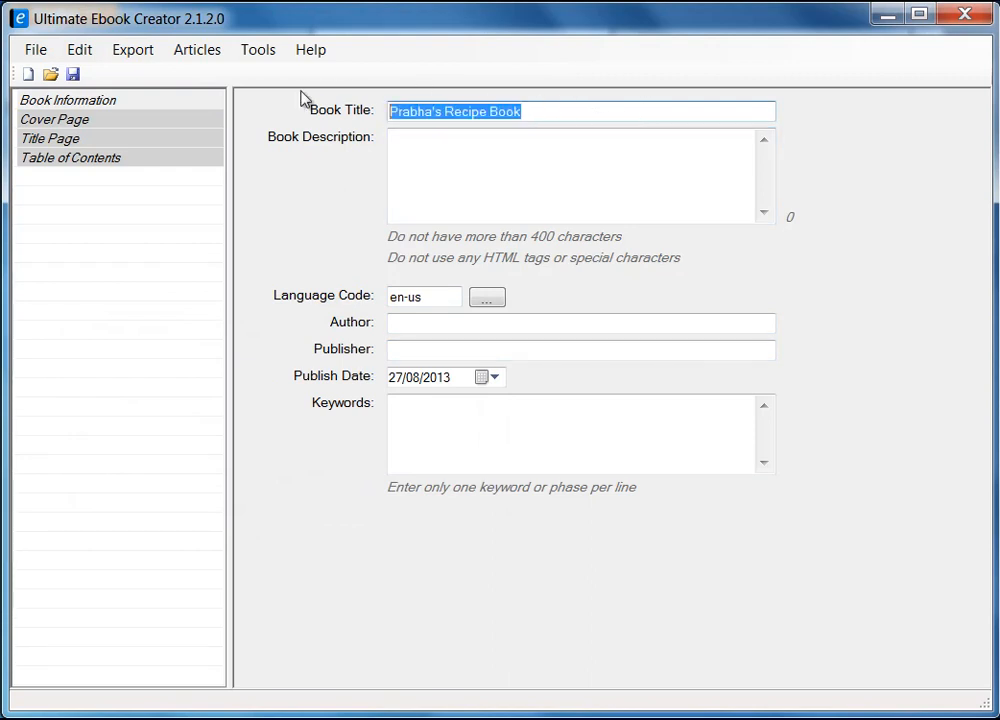
{"action": "left_click", "coordinate": [482, 160]}
{"action": "left_click_drag", "start_coordinate": [515, 112], "coordinate": [375, 100]}
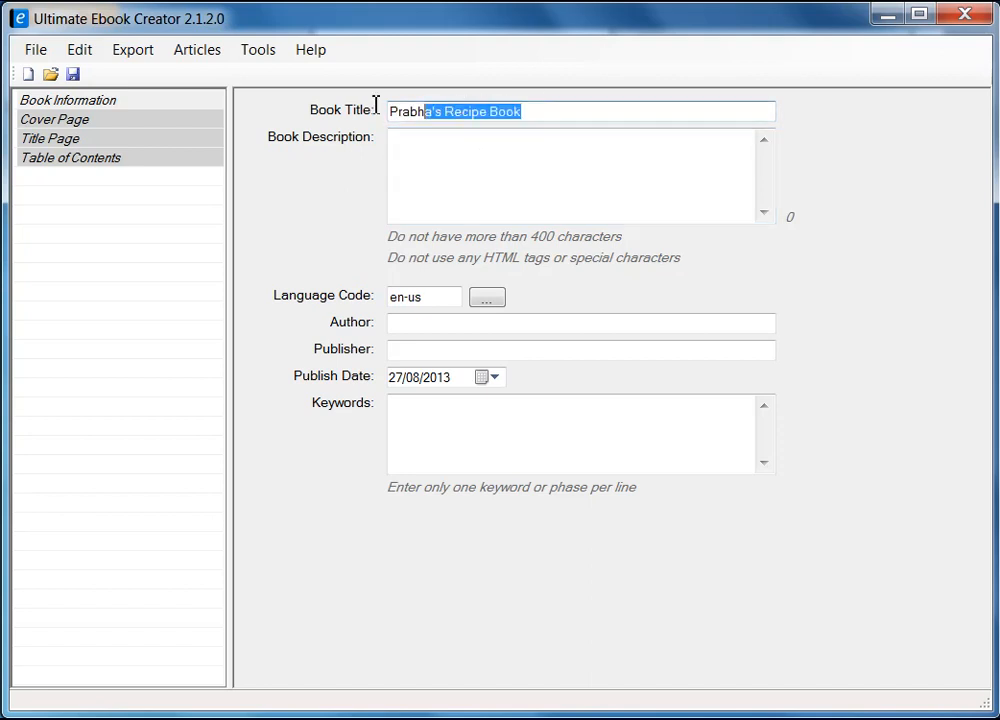
{"action": "right_click", "coordinate": [434, 112]}
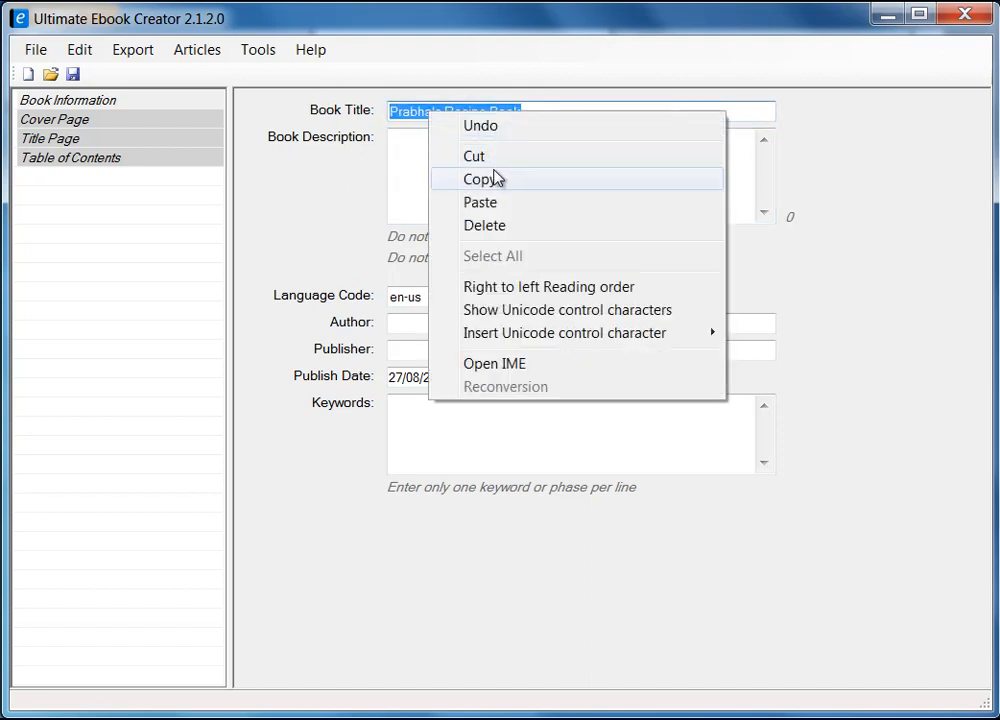
{"action": "left_click", "coordinate": [495, 179]}
{"action": "left_click", "coordinate": [471, 182]}
{"action": "right_click", "coordinate": [469, 183]}
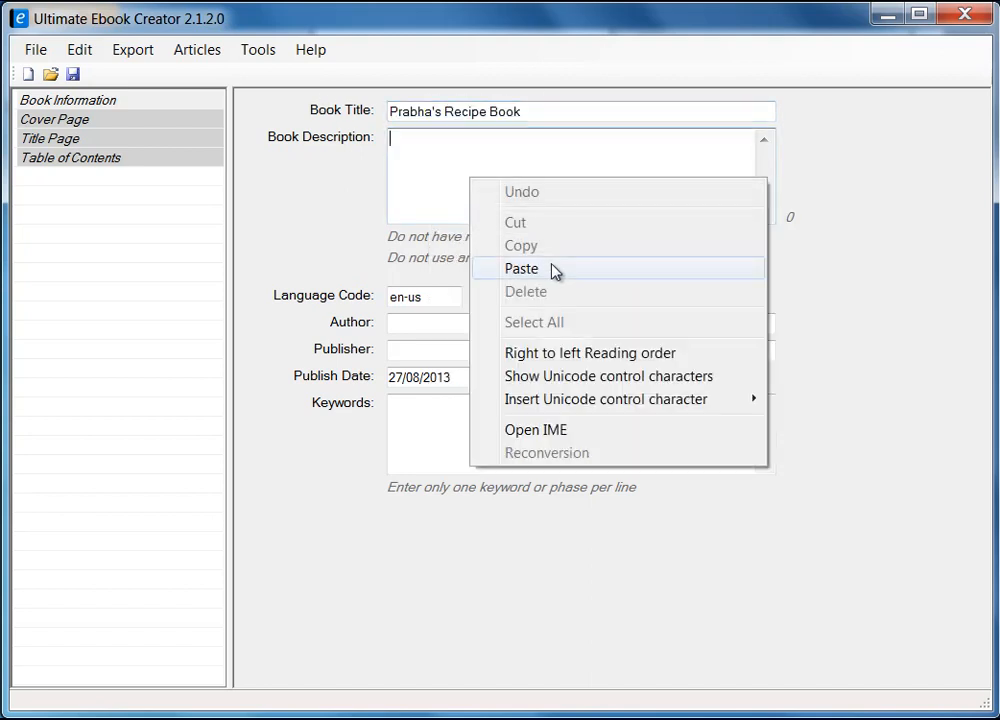
{"action": "left_click", "coordinate": [556, 270]}
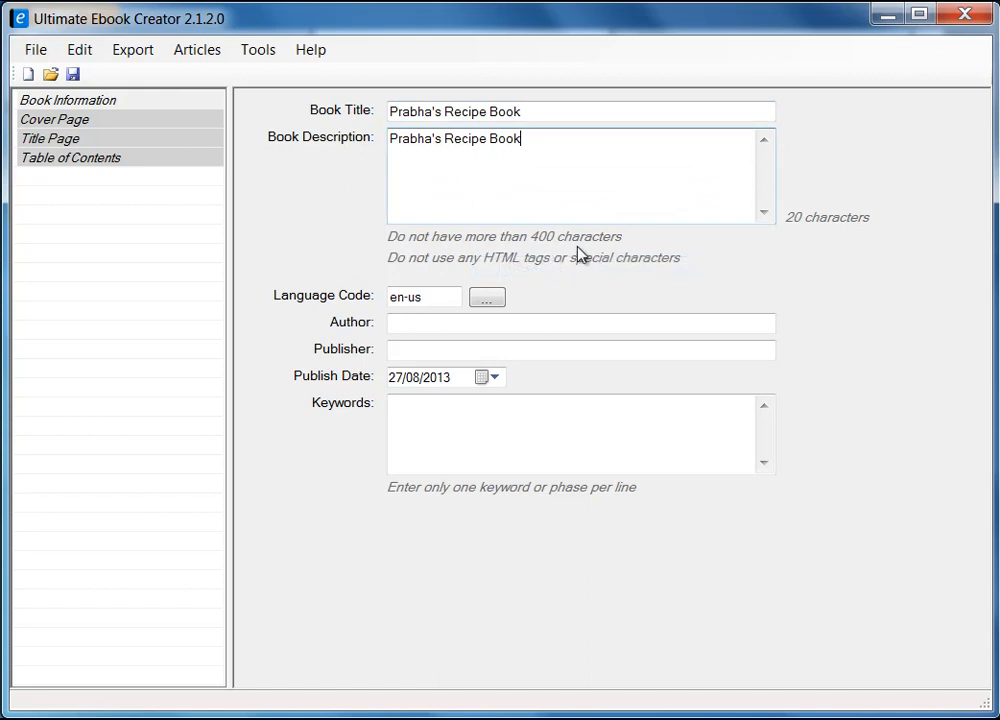
Step: Keep the language at en-us, fill in the author and publisher names, and begin the keywords
{"action": "left_click", "coordinate": [488, 302]}
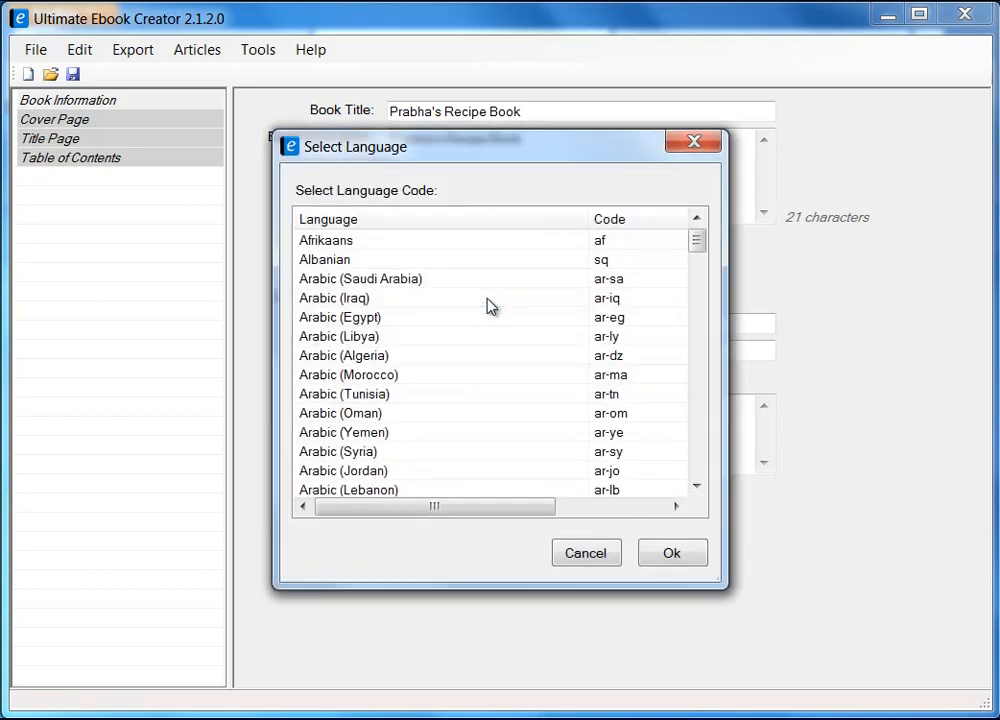
{"action": "left_click_drag", "start_coordinate": [696, 245], "coordinate": [712, 478]}
{"action": "left_click", "coordinate": [598, 557]}
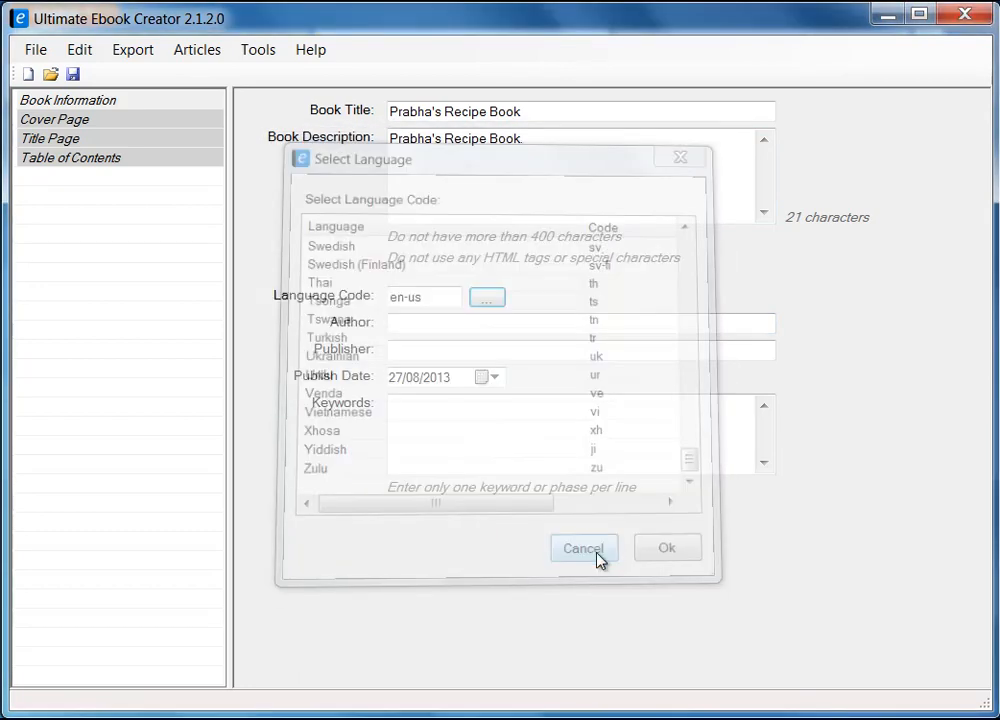
{"action": "left_click", "coordinate": [430, 328]}
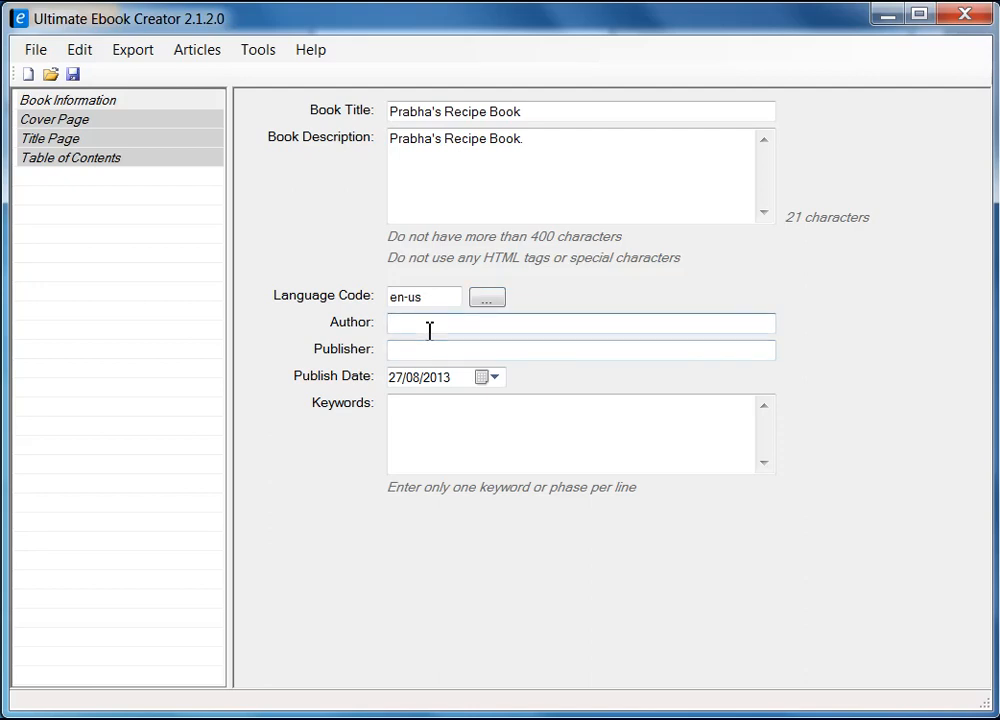
{"action": "type", "text": "Prabha Mistry"}
{"action": "left_click", "coordinate": [433, 350]}
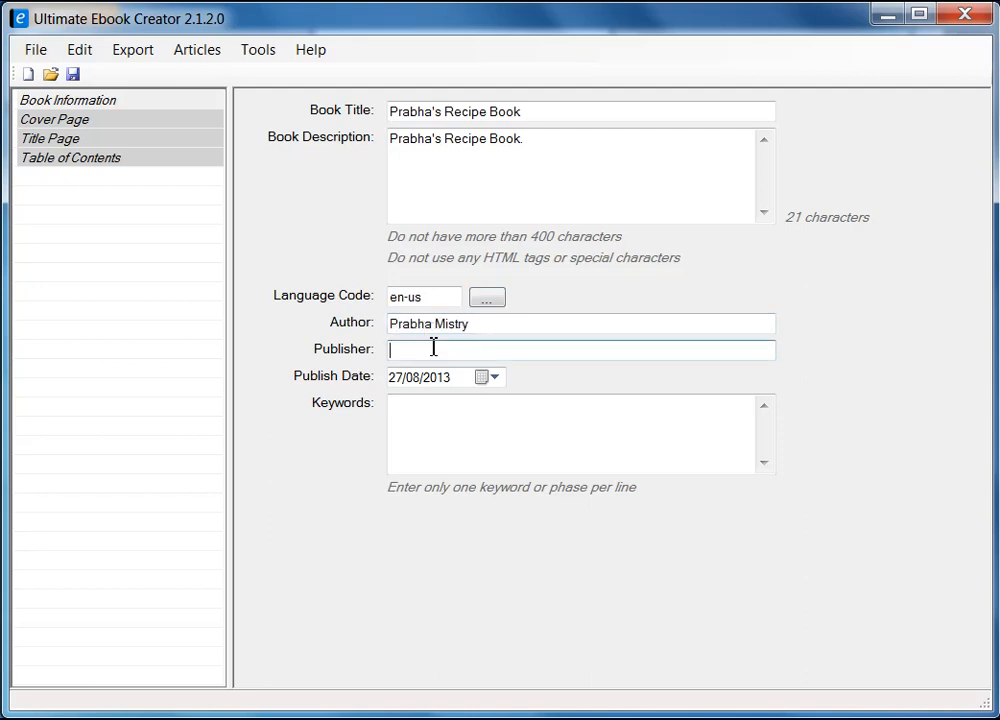
{"action": "type", "text": "Prabha Mistry"}
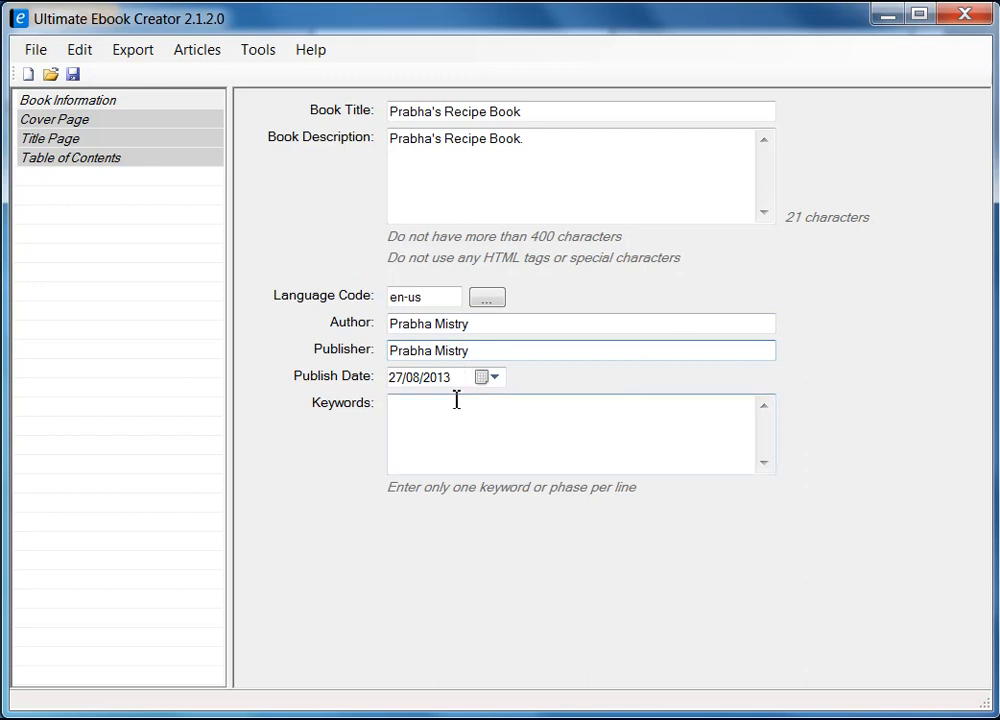
{"action": "left_click", "coordinate": [489, 428]}
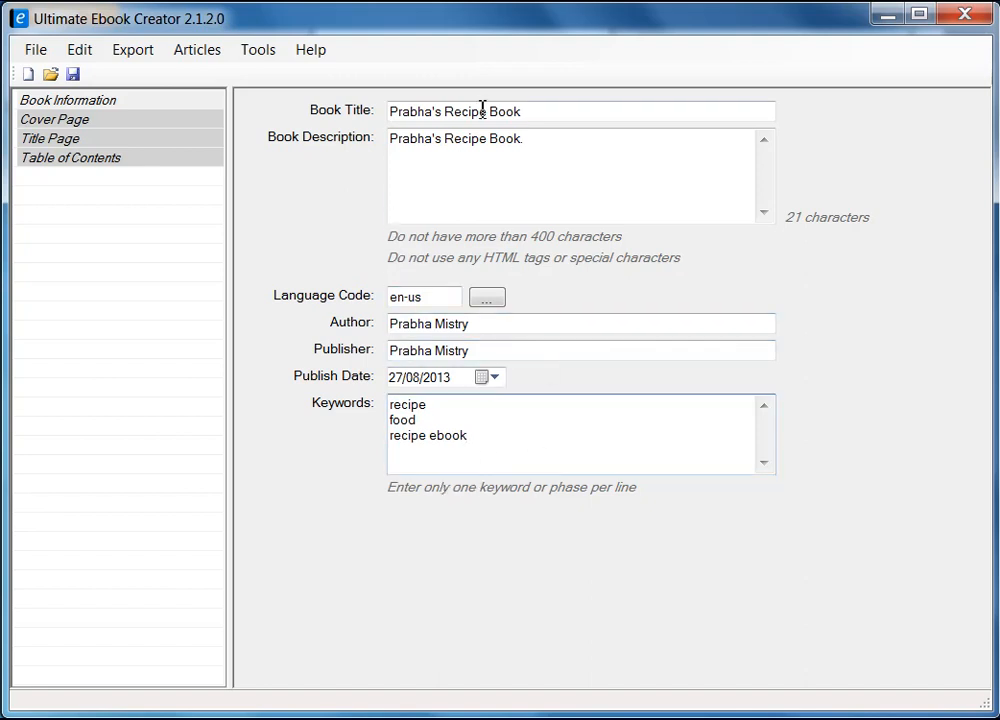
Step: Save the project as prabha_recipe_book.uec in the ebook material folder
{"action": "left_click", "coordinate": [74, 75]}
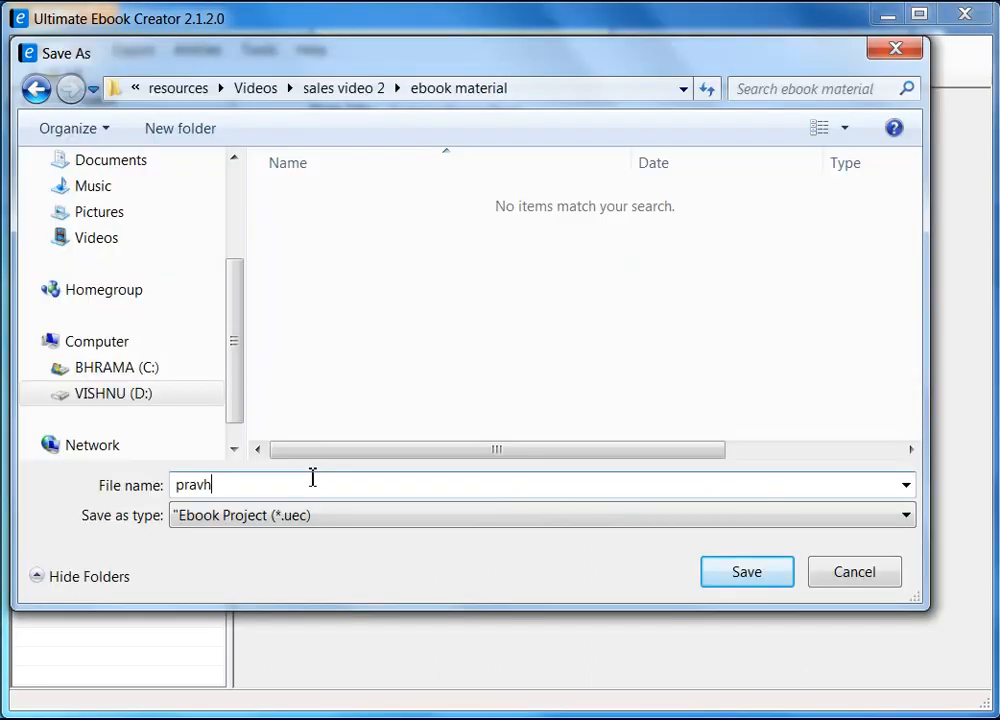
{"action": "type", "text": "prabha_"}
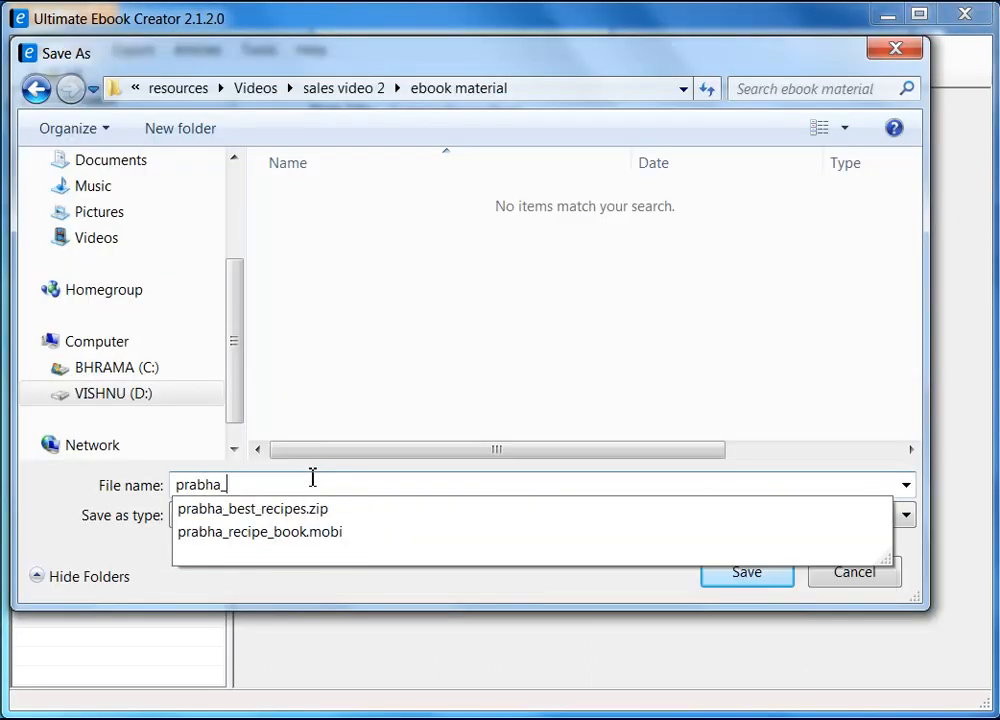
{"action": "type", "text": "recipe_"}
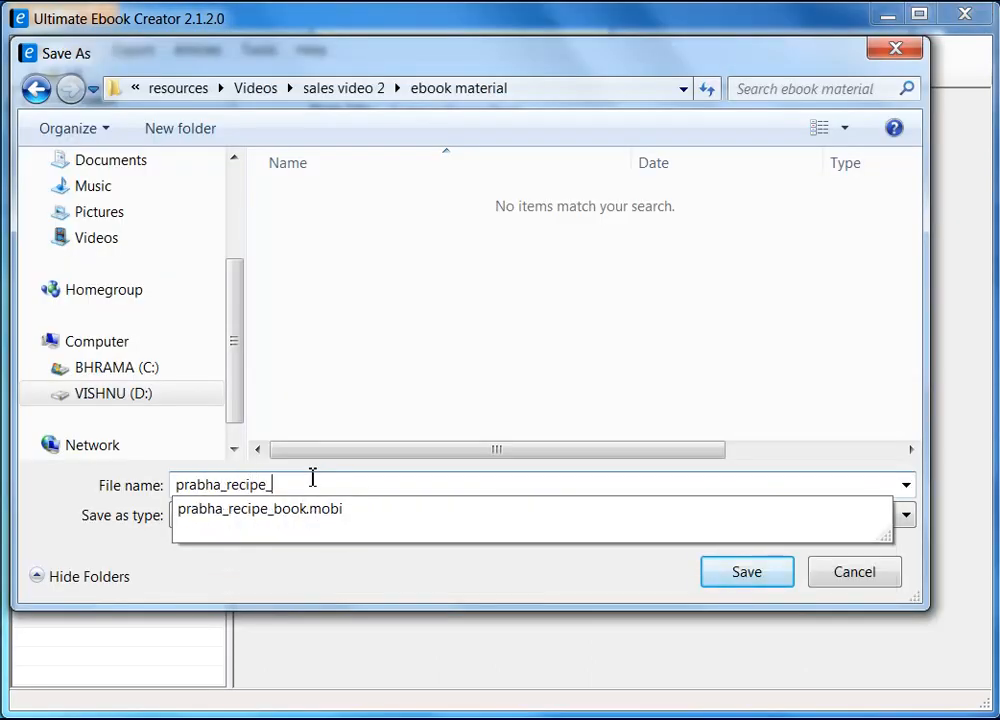
{"action": "type", "text": "book"}
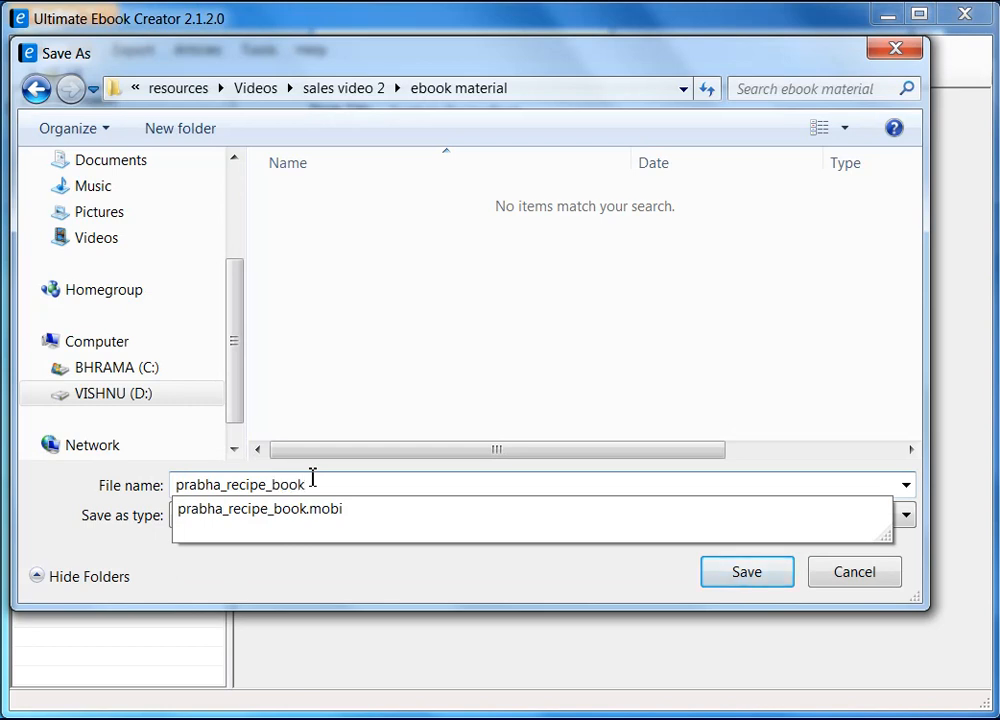
{"action": "left_click", "coordinate": [397, 379]}
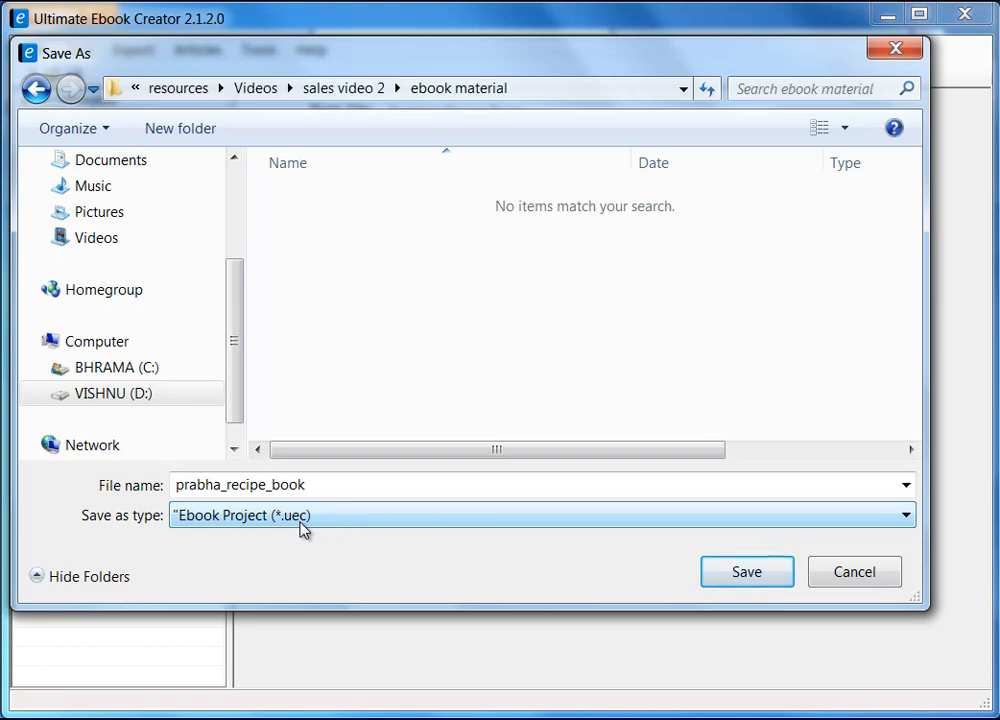
{"action": "left_click", "coordinate": [760, 572]}
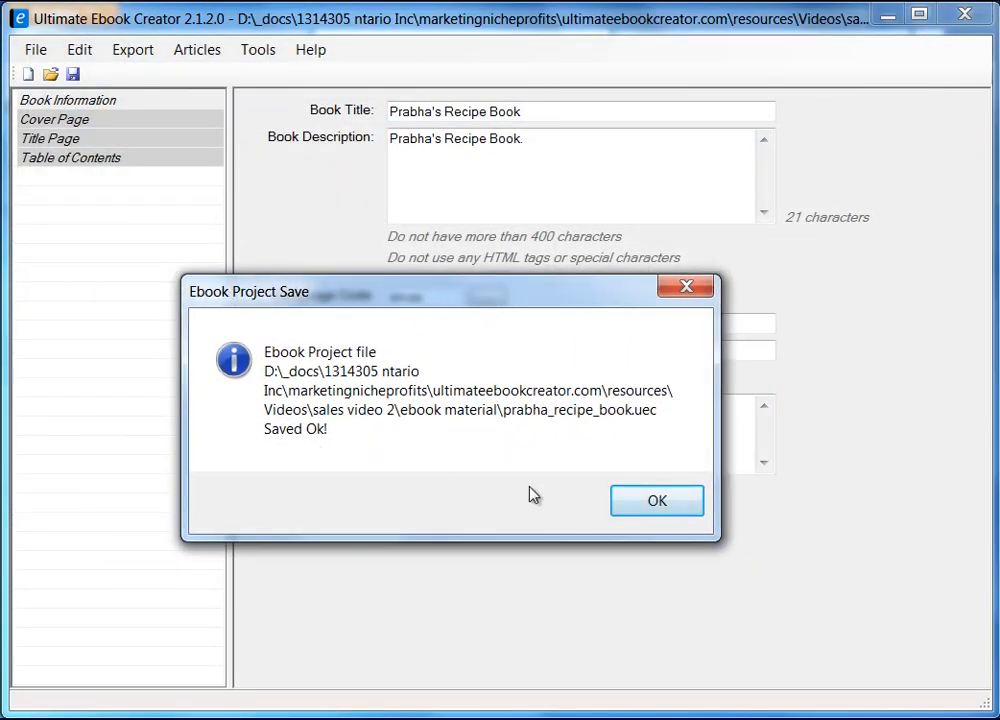
{"action": "left_click", "coordinate": [656, 502]}
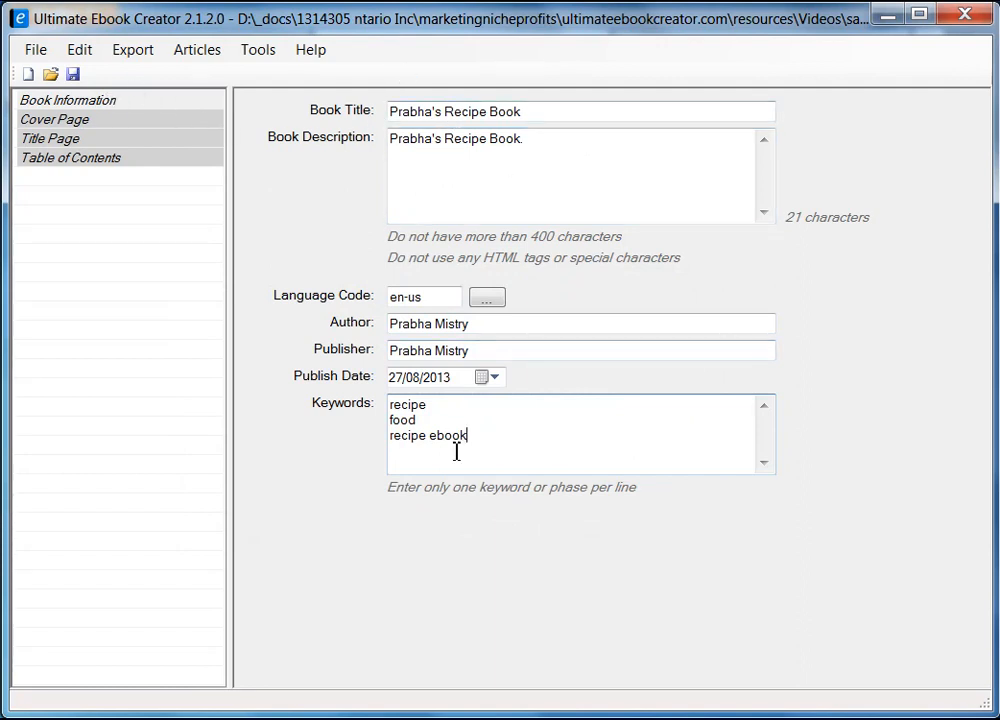
Step: Set the Cover Page image to prabha-recipe-cookbook2.jpg from the ebook material folder, using thumbnail view
{"action": "left_click", "coordinate": [76, 124]}
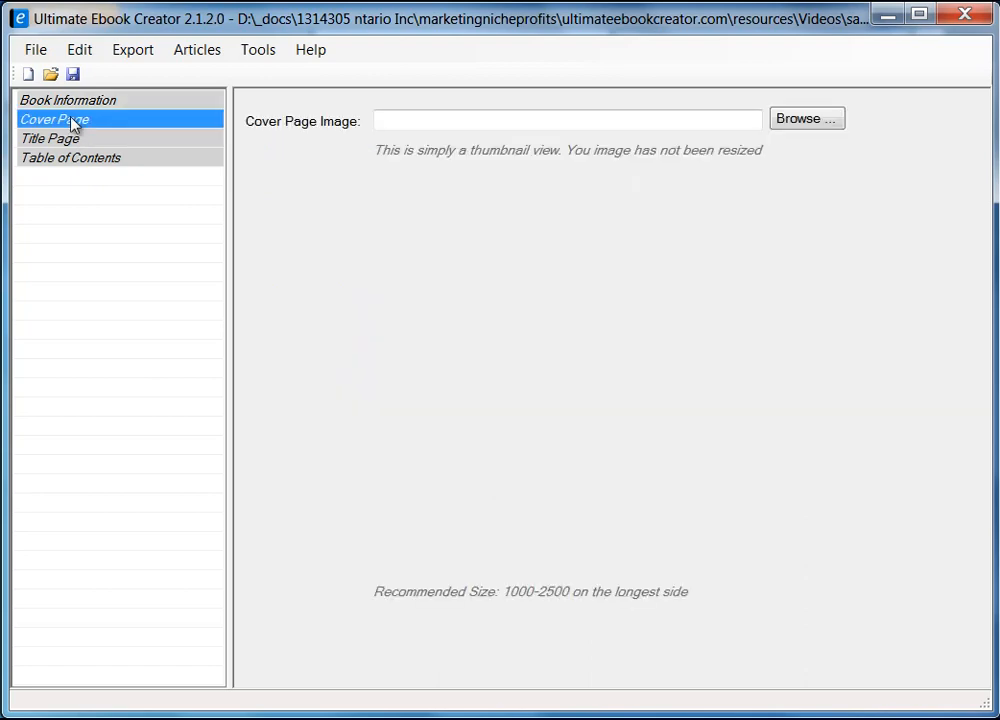
{"action": "left_click", "coordinate": [806, 122]}
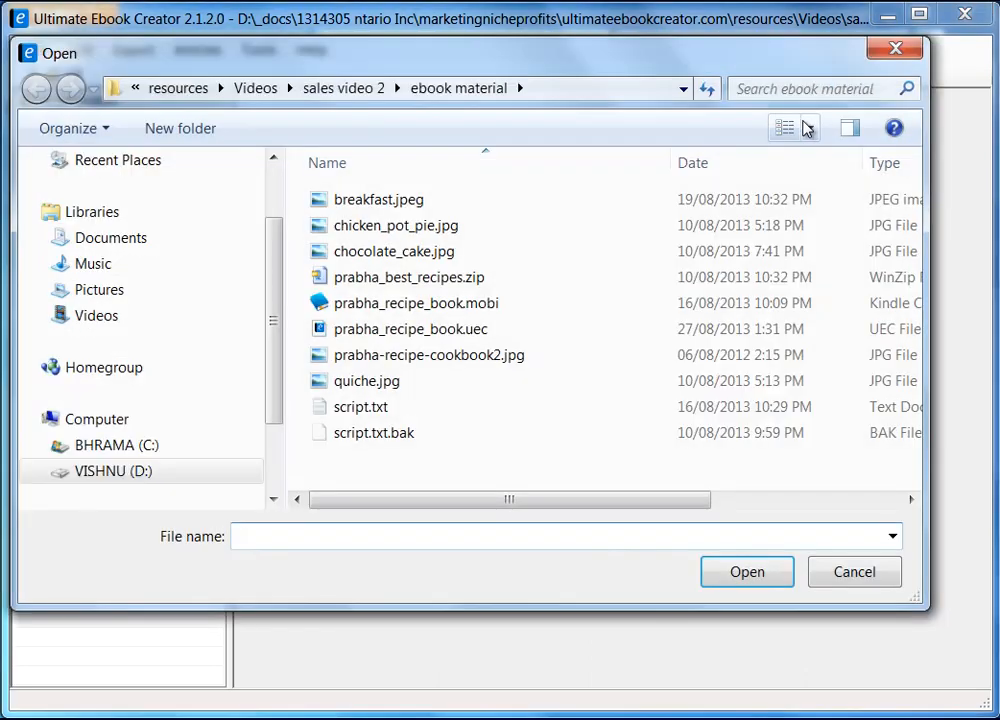
{"action": "left_click", "coordinate": [459, 90]}
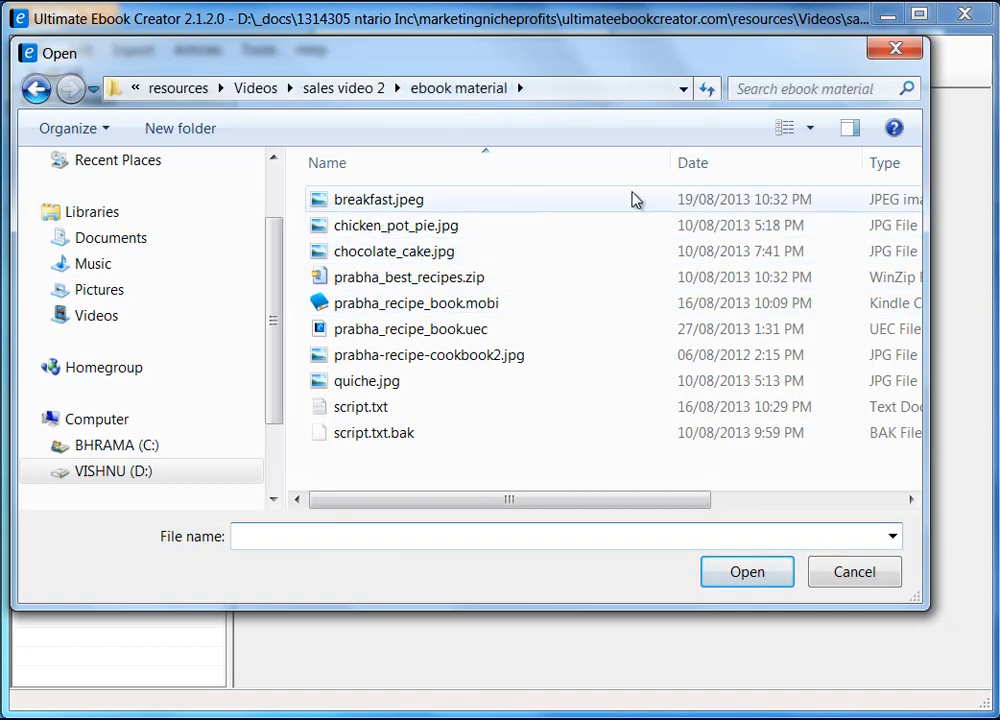
{"action": "left_click", "coordinate": [815, 132]}
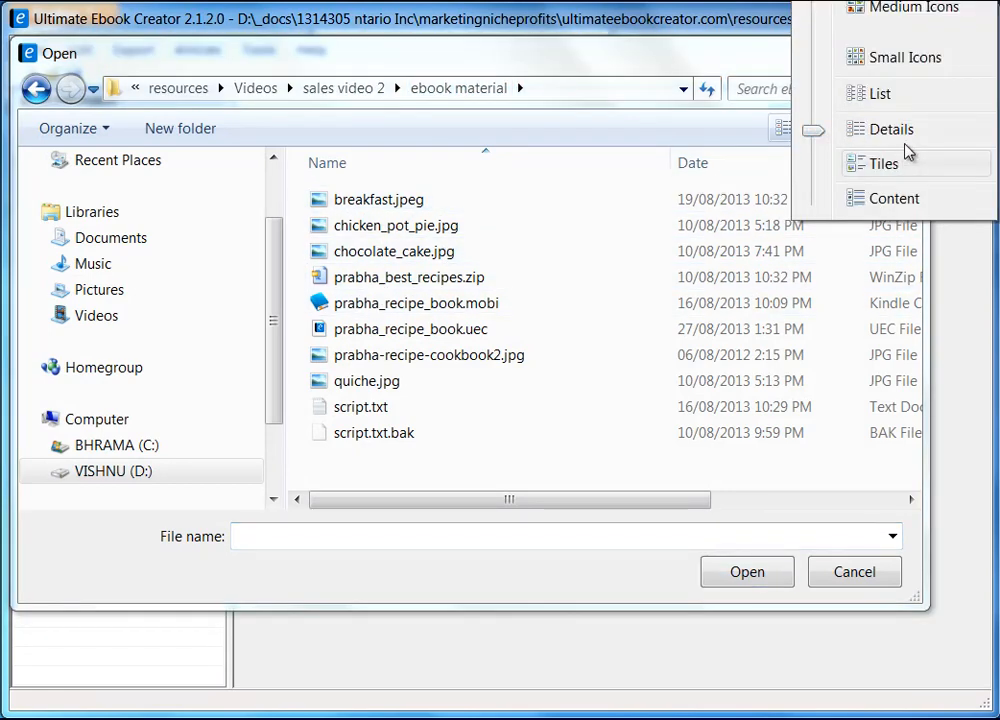
{"action": "left_click", "coordinate": [905, 10]}
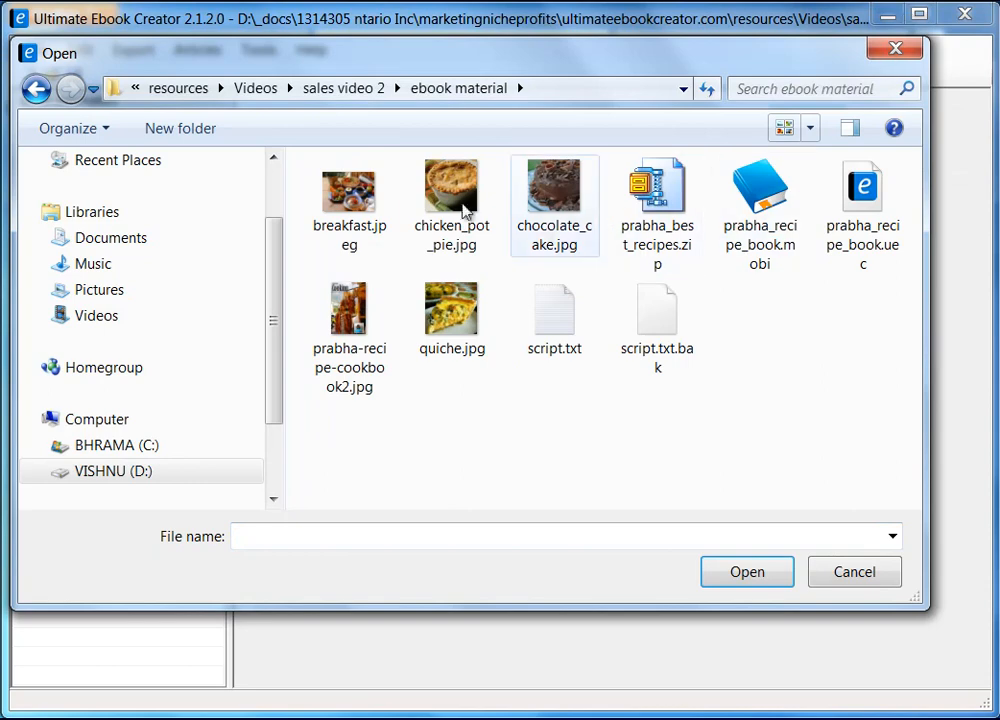
{"action": "left_click", "coordinate": [343, 303]}
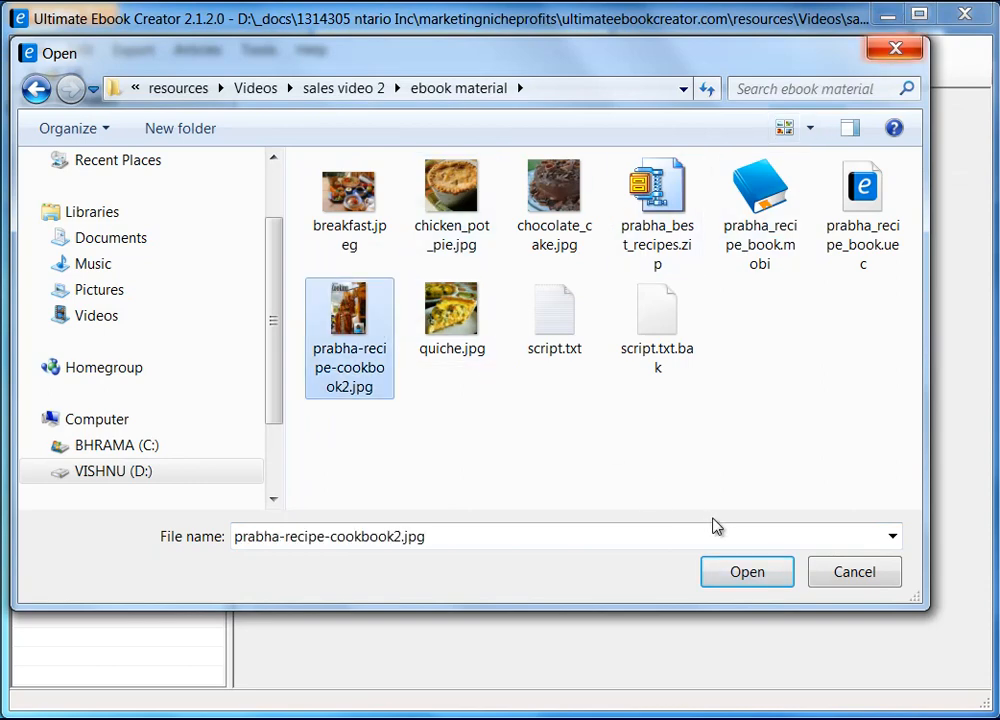
{"action": "left_click", "coordinate": [754, 577]}
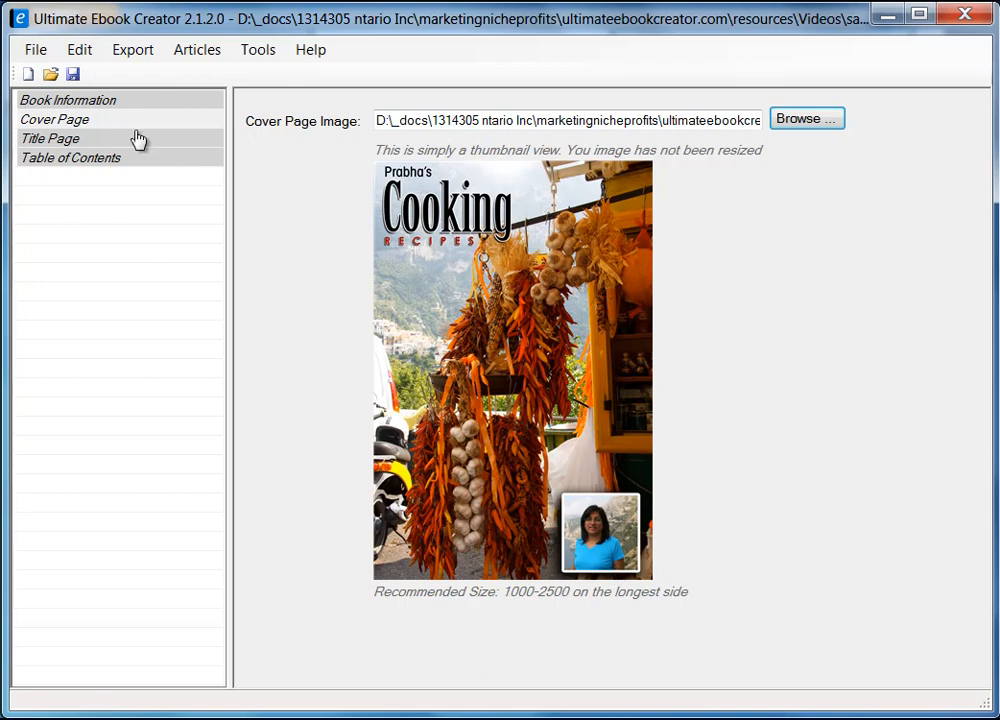
{"action": "left_click", "coordinate": [62, 139]}
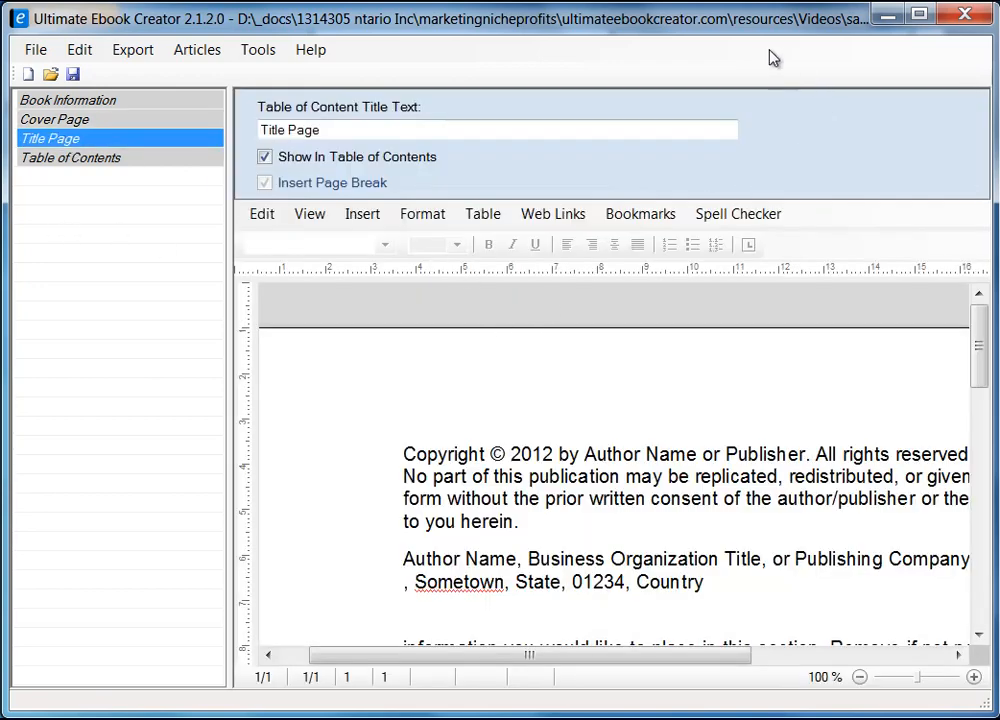
Step: Open the Copyright Sample Text chooser from the Title Page insert options and widen its list
{"action": "mouse_move", "coordinate": [978, 368]}
{"action": "left_mouse_down"}
{"action": "mouse_move", "coordinate": [982, 400]}
{"action": "mouse_move", "coordinate": [988, 385]}
{"action": "left_mouse_up"}
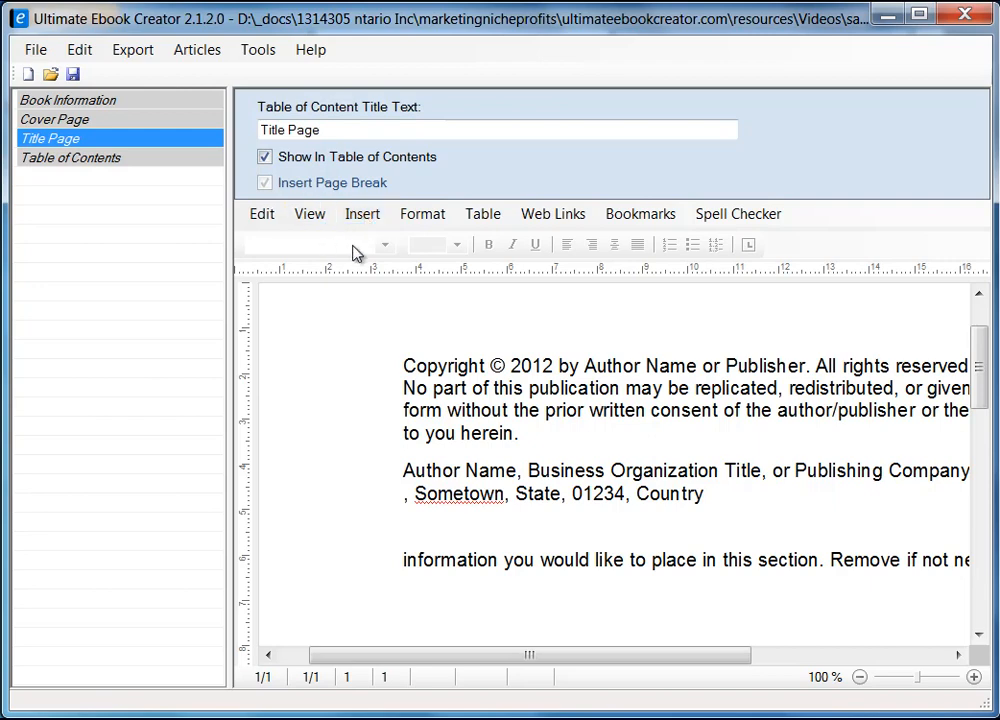
{"action": "left_click", "coordinate": [366, 219]}
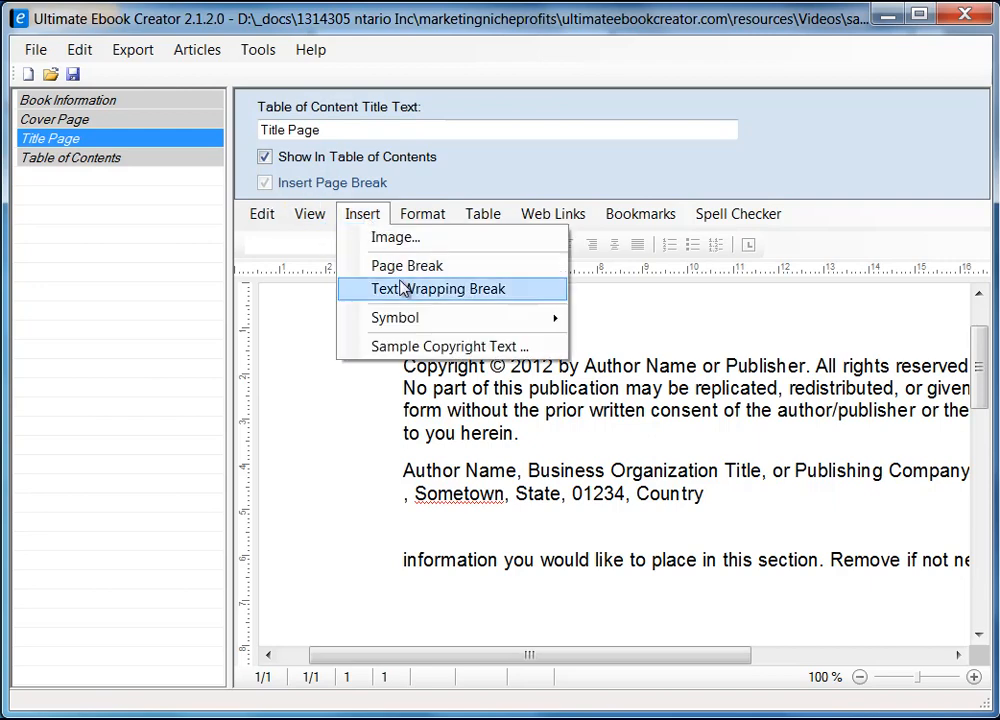
{"action": "left_click", "coordinate": [379, 347]}
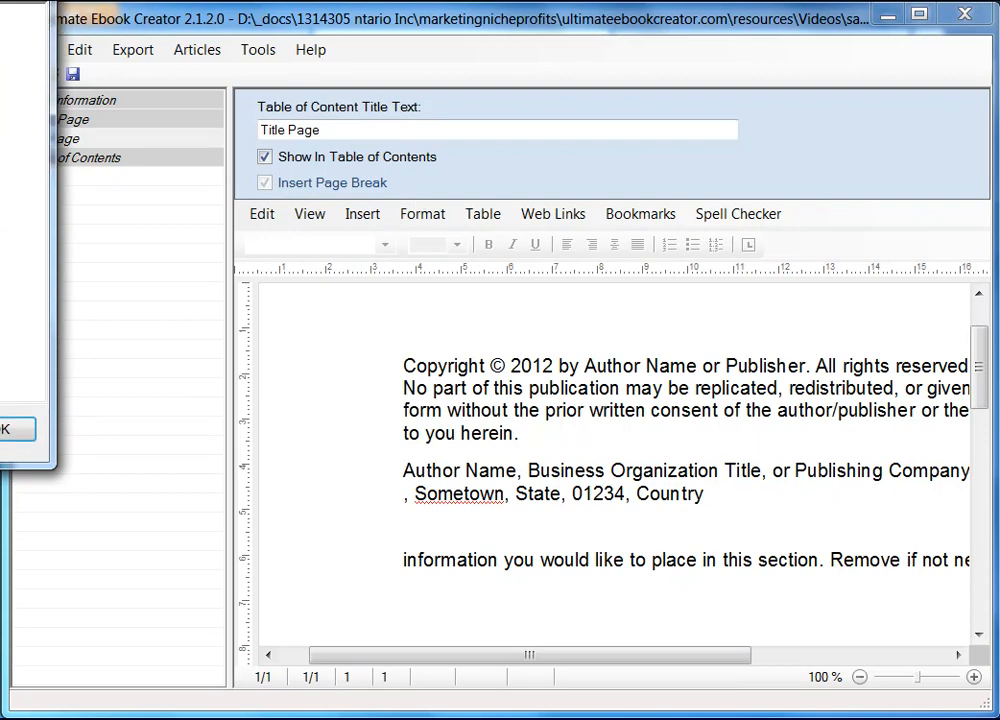
{"action": "left_click_drag", "start_coordinate": [513, 164], "coordinate": [600, 132]}
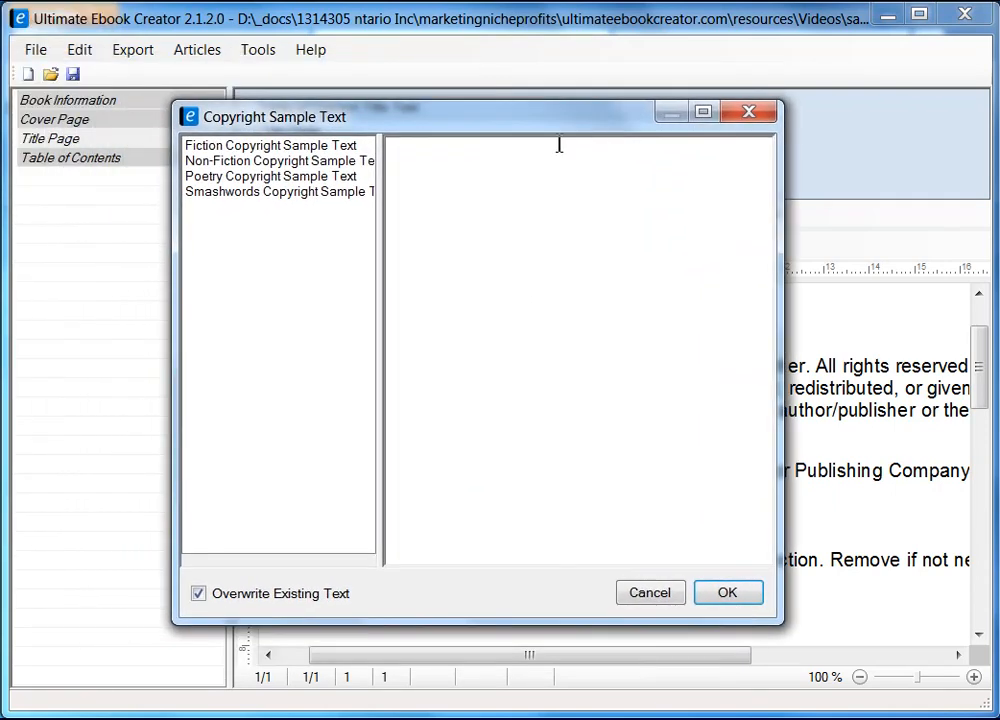
{"action": "left_click_drag", "start_coordinate": [381, 239], "coordinate": [465, 239]}
Step: Preview the Fiction, Non-Fiction, Poetry and Smashwords samples, then cancel without inserting any
{"action": "left_click", "coordinate": [265, 146]}
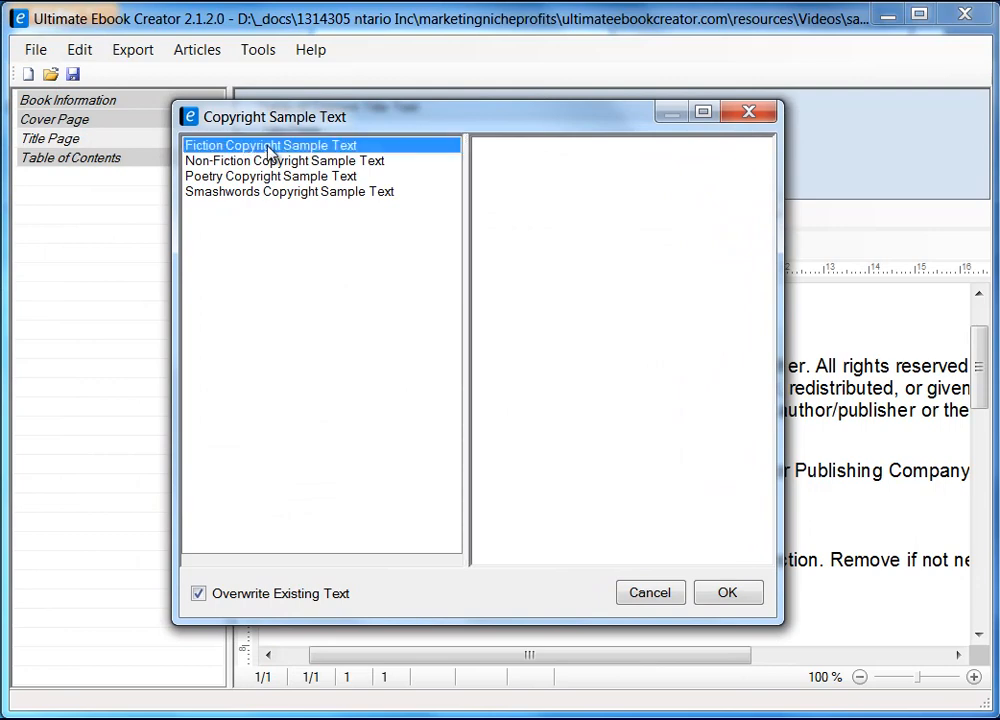
{"action": "left_click", "coordinate": [316, 163]}
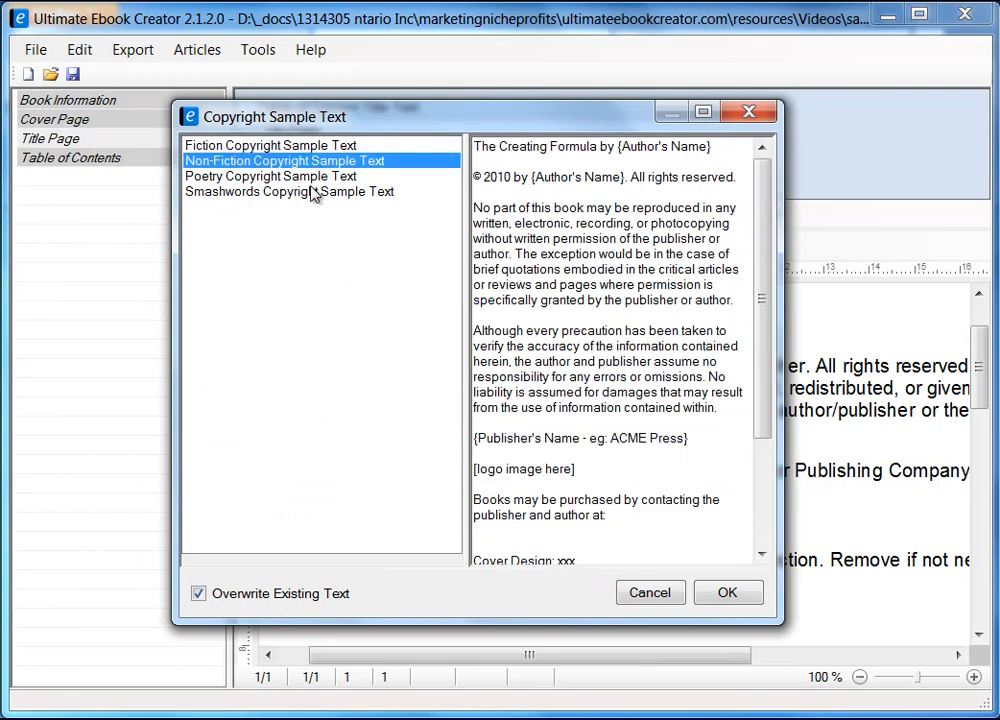
{"action": "left_click", "coordinate": [311, 179]}
{"action": "left_click", "coordinate": [310, 193]}
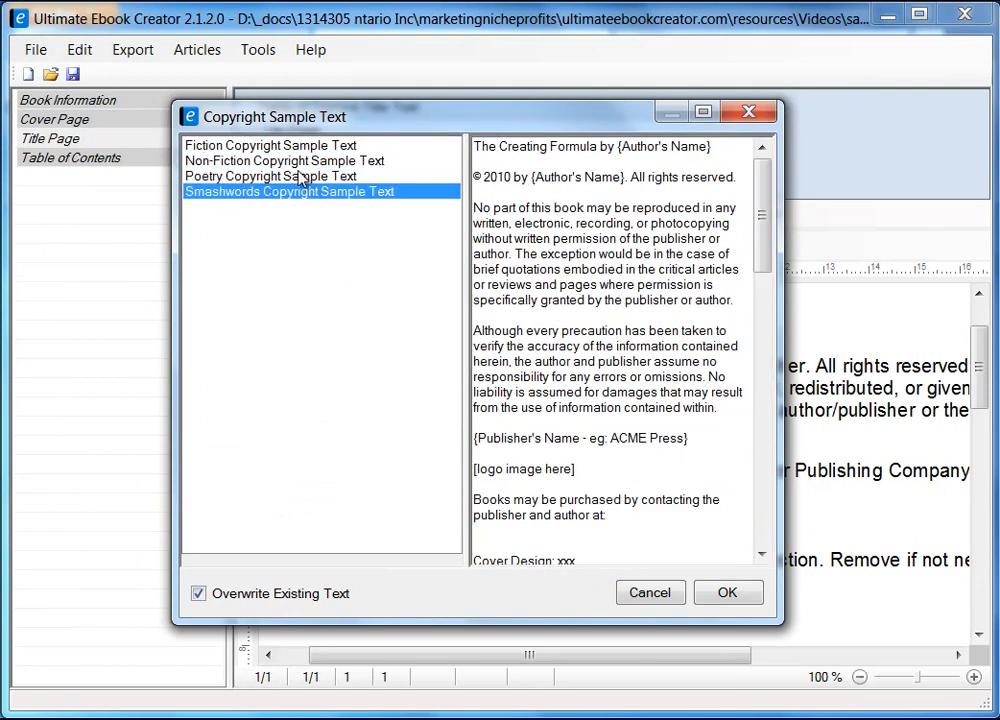
{"action": "left_click", "coordinate": [305, 177]}
{"action": "left_click", "coordinate": [302, 160]}
{"action": "left_click", "coordinate": [302, 147]}
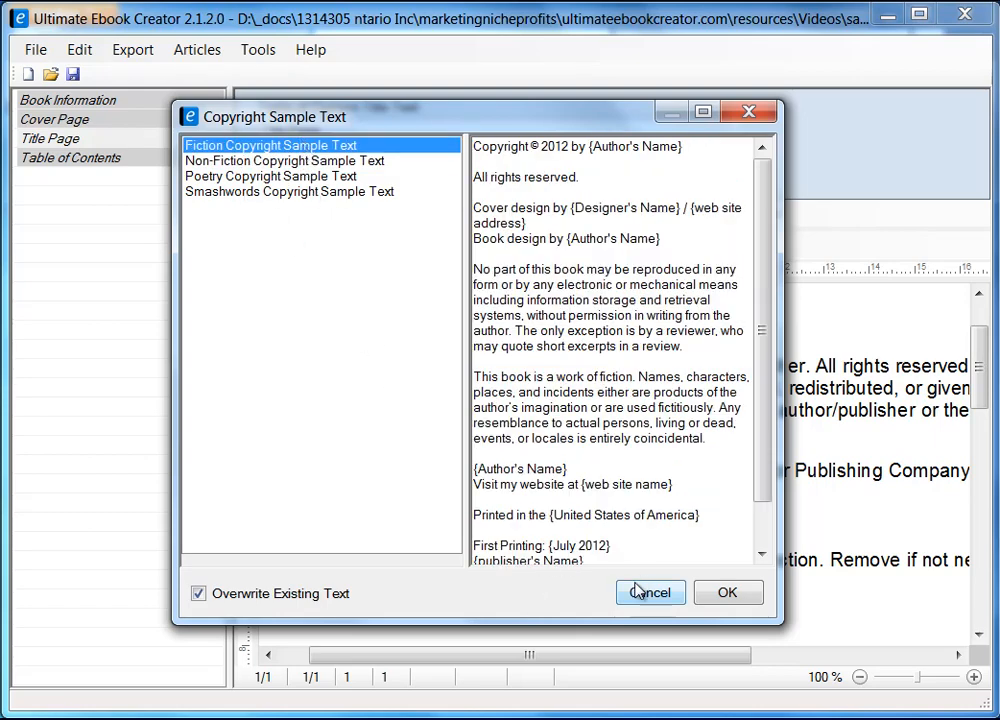
{"action": "left_click_drag", "start_coordinate": [557, 126], "coordinate": [333, 104]}
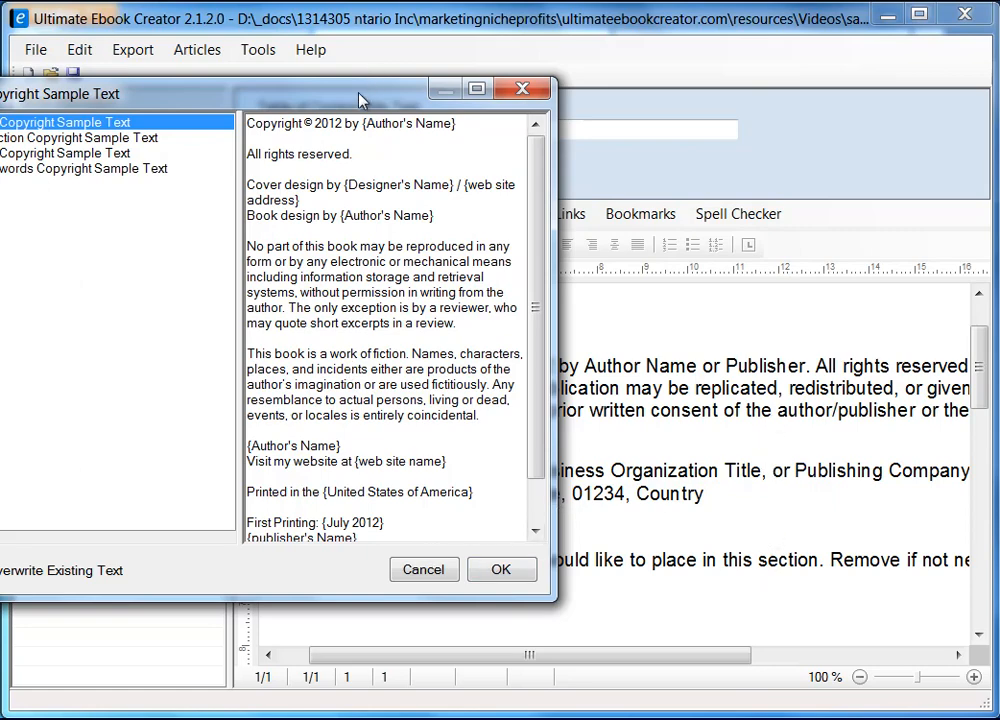
{"action": "left_click_drag", "start_coordinate": [360, 100], "coordinate": [566, 100]}
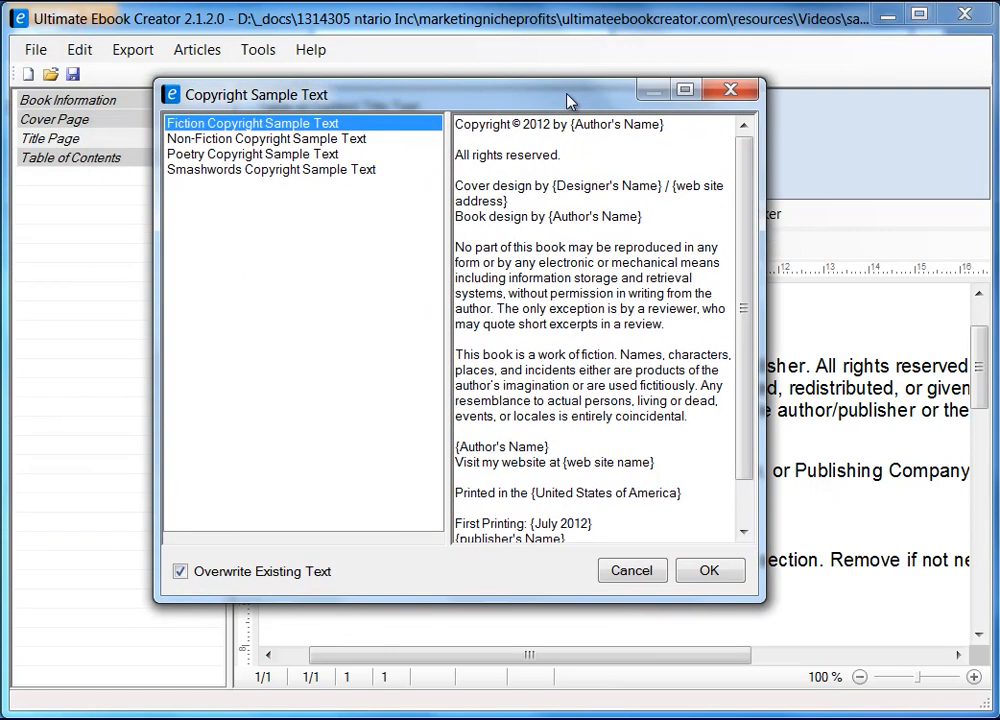
{"action": "left_click", "coordinate": [643, 575]}
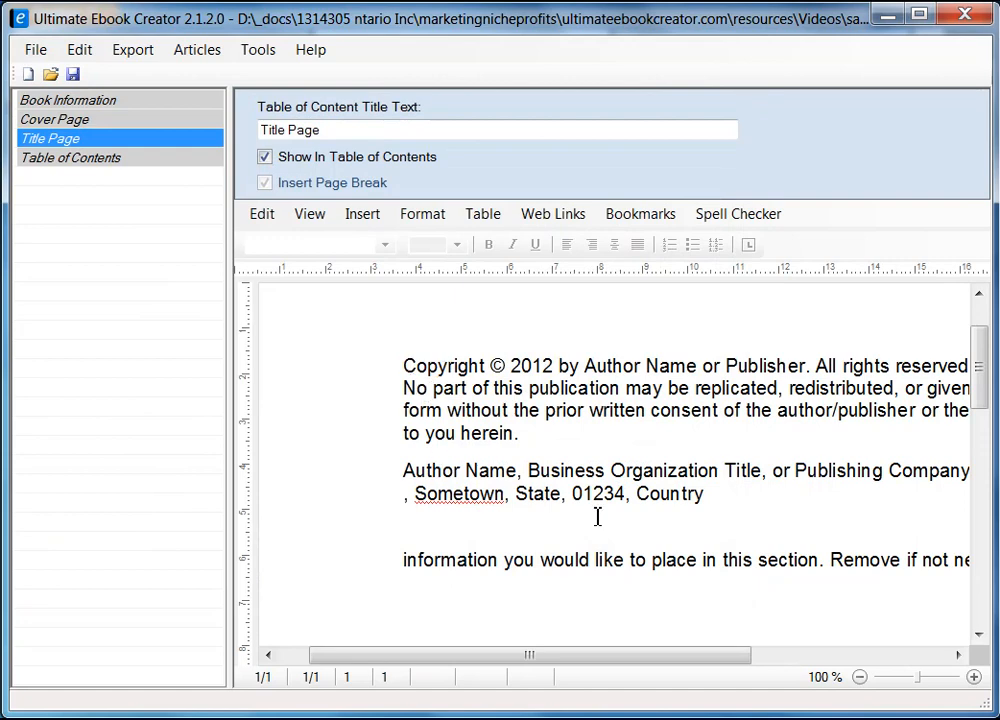
Step: Replace 'Author Name or Publisher' in the copyright line with the author's name and save the project
{"action": "left_click_drag", "start_coordinate": [585, 366], "coordinate": [697, 367]}
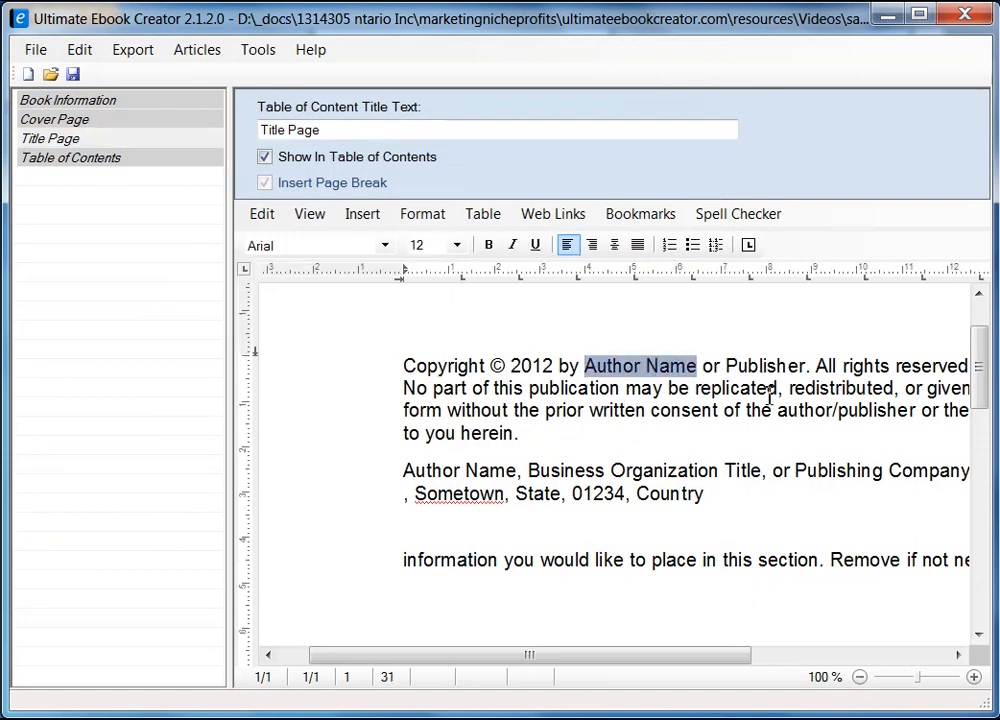
{"action": "type", "text": "P"}
{"action": "type", "text": "rabha M"}
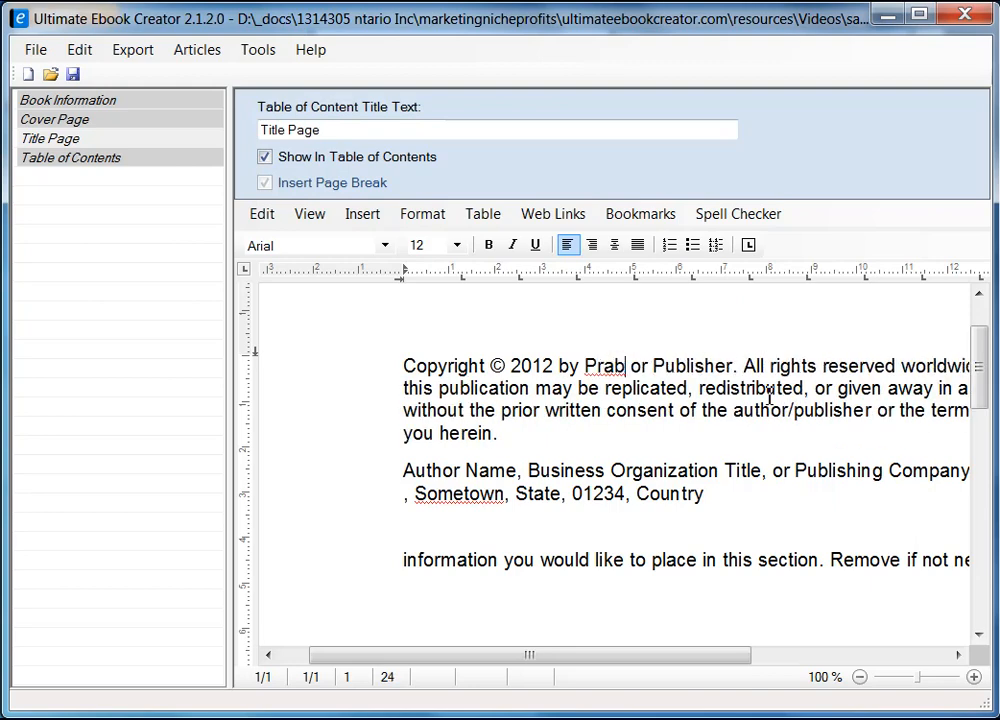
{"action": "type", "text": "istry"}
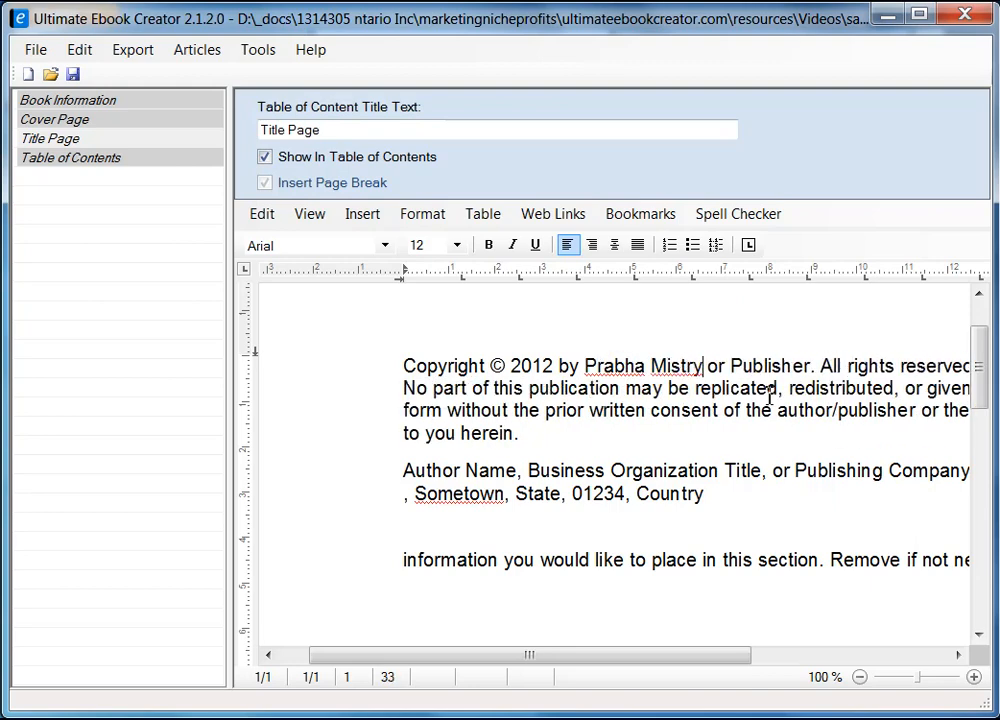
{"action": "key", "text": "Delete"}
{"action": "key", "text": "Delete"}
{"action": "key", "text": "Delete"}
{"action": "key", "text": "Delete"}
{"action": "key", "text": "Delete"}
{"action": "key", "text": "Delete"}
{"action": "key", "text": "Delete"}
{"action": "key", "text": "Delete"}
{"action": "key", "text": "Delete"}
{"action": "key", "text": "Delete"}
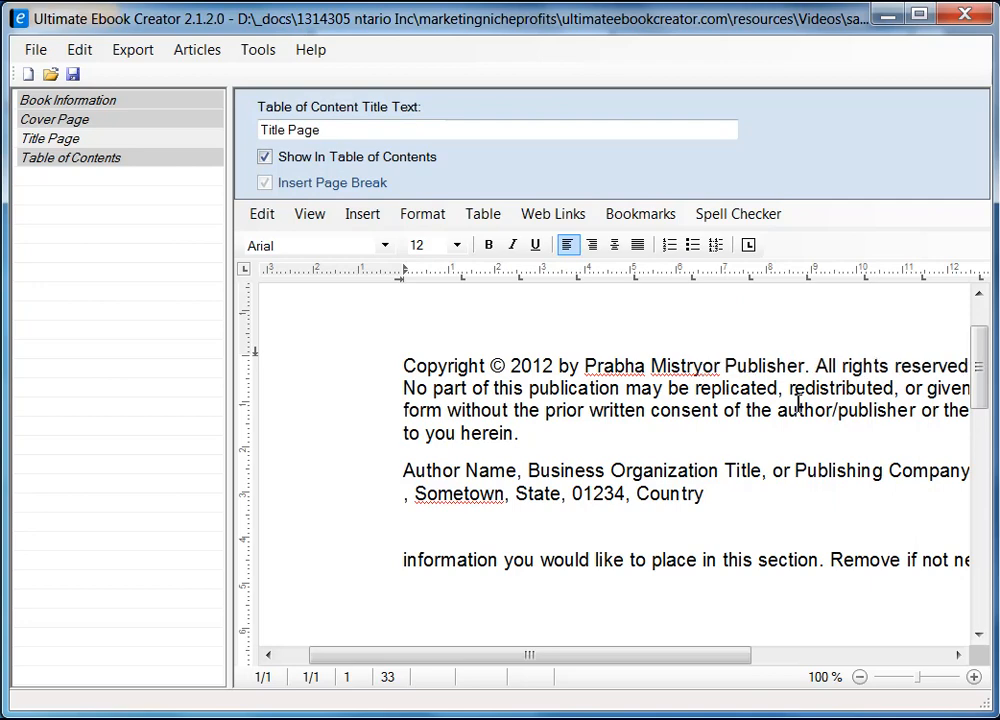
{"action": "key", "text": "Delete"}
{"action": "key", "text": "Delete"}
{"action": "key", "text": "Delete"}
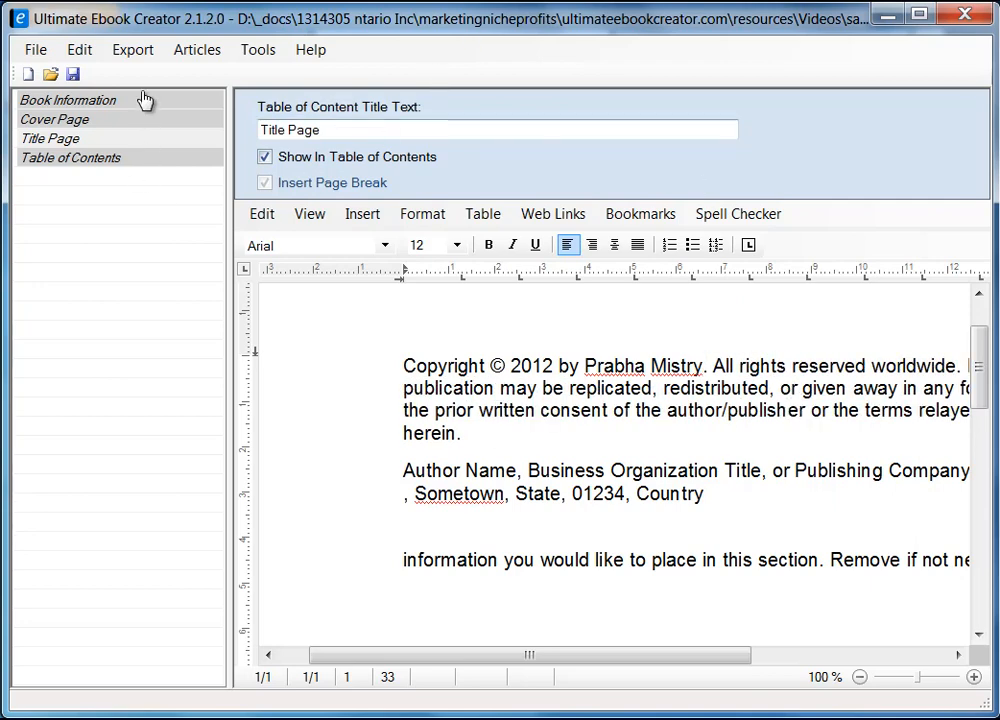
{"action": "left_click", "coordinate": [72, 76]}
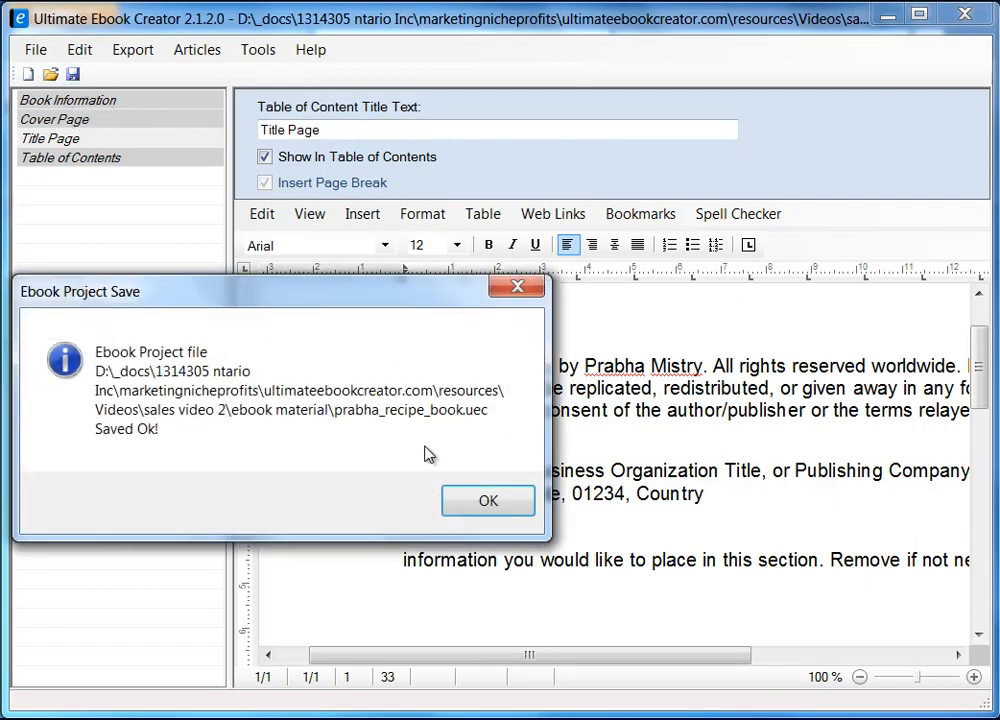
{"action": "left_click", "coordinate": [507, 506]}
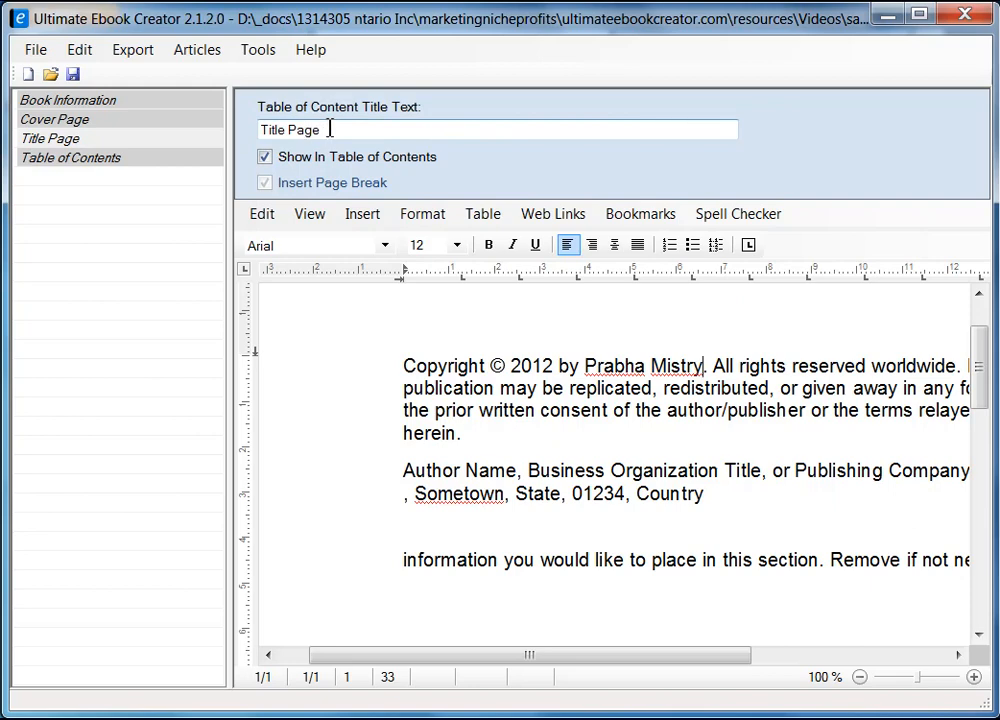
{"action": "left_click_drag", "start_coordinate": [330, 129], "coordinate": [174, 141]}
{"action": "type", "text": "Cop"}
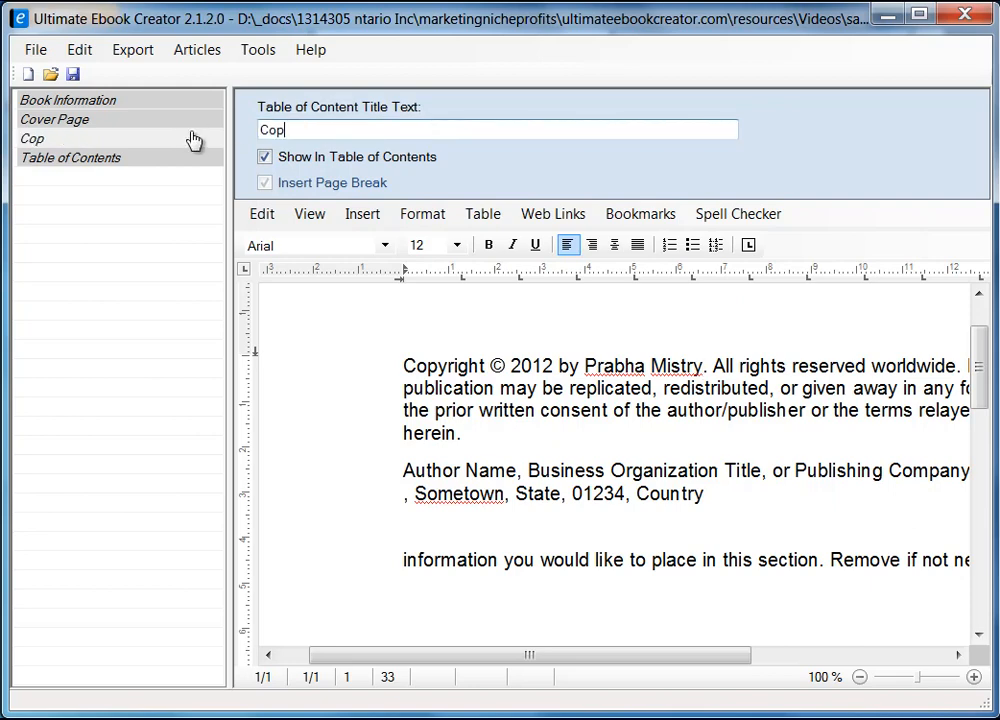
{"action": "type", "text": "yright"}
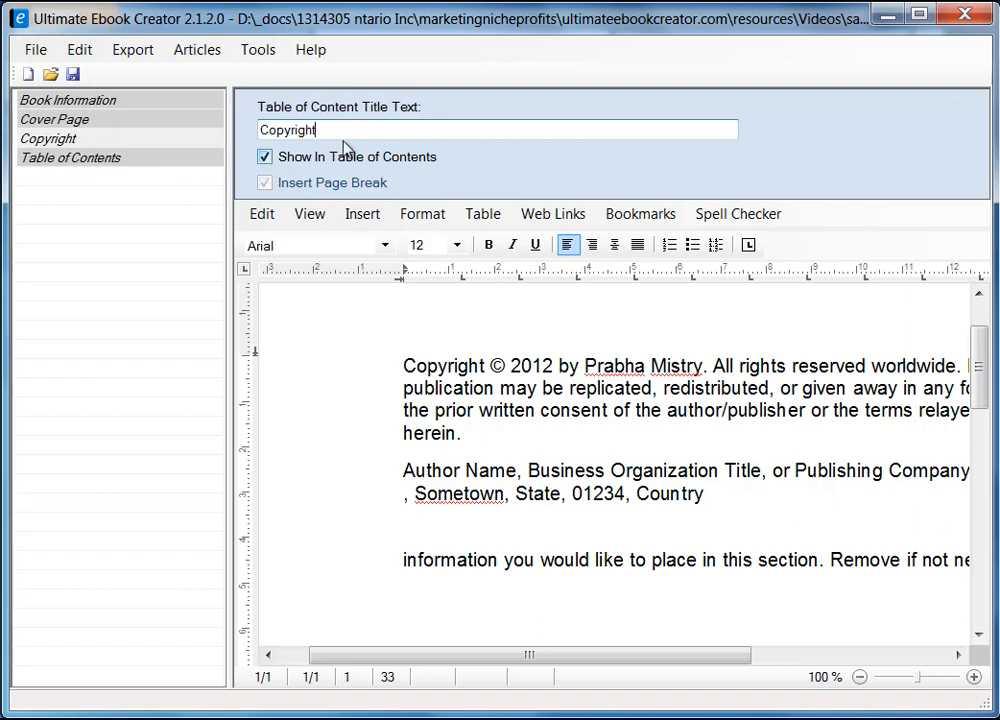
{"action": "left_click_drag", "start_coordinate": [330, 134], "coordinate": [217, 141]}
{"action": "type", "text": "Ti"}
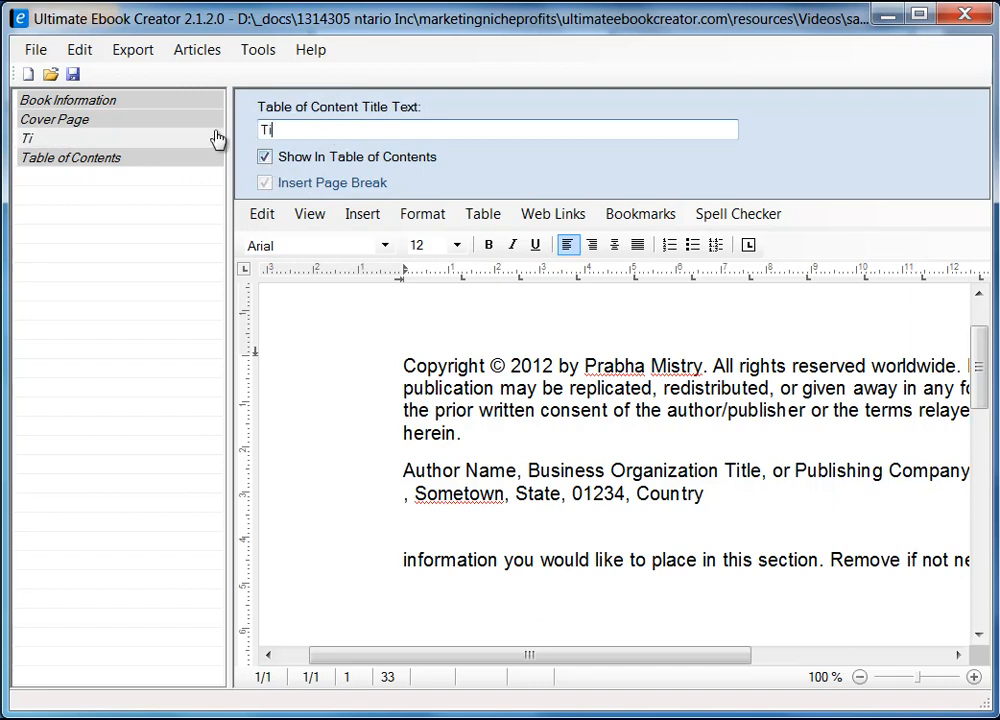
{"action": "type", "text": "tle Page"}
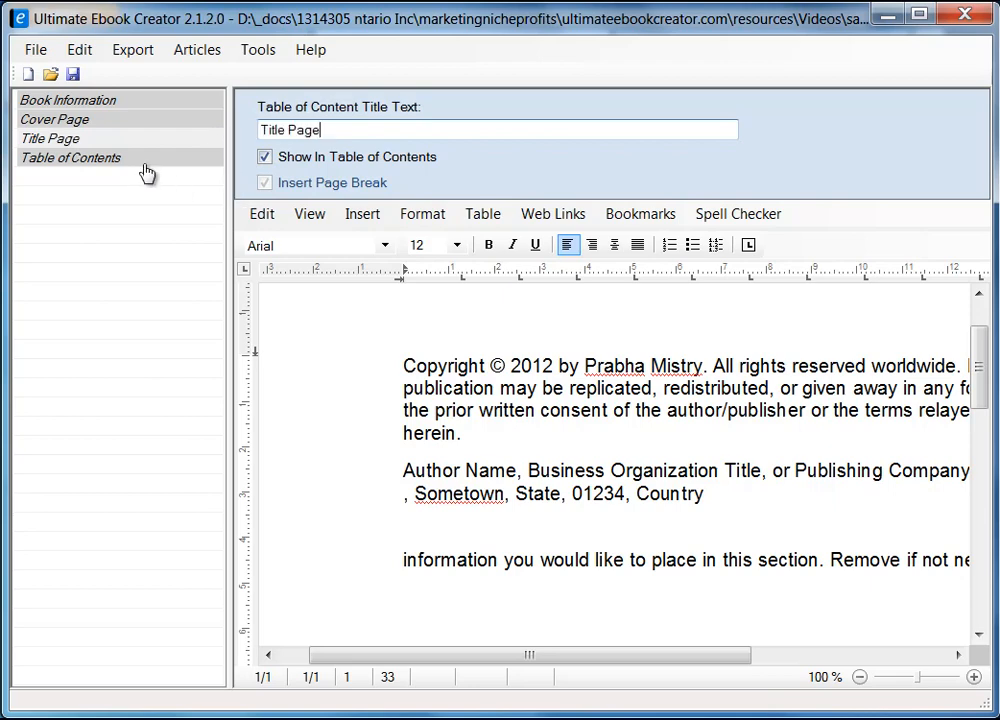
{"action": "right_click", "coordinate": [97, 248]}
{"action": "left_click", "coordinate": [61, 202]}
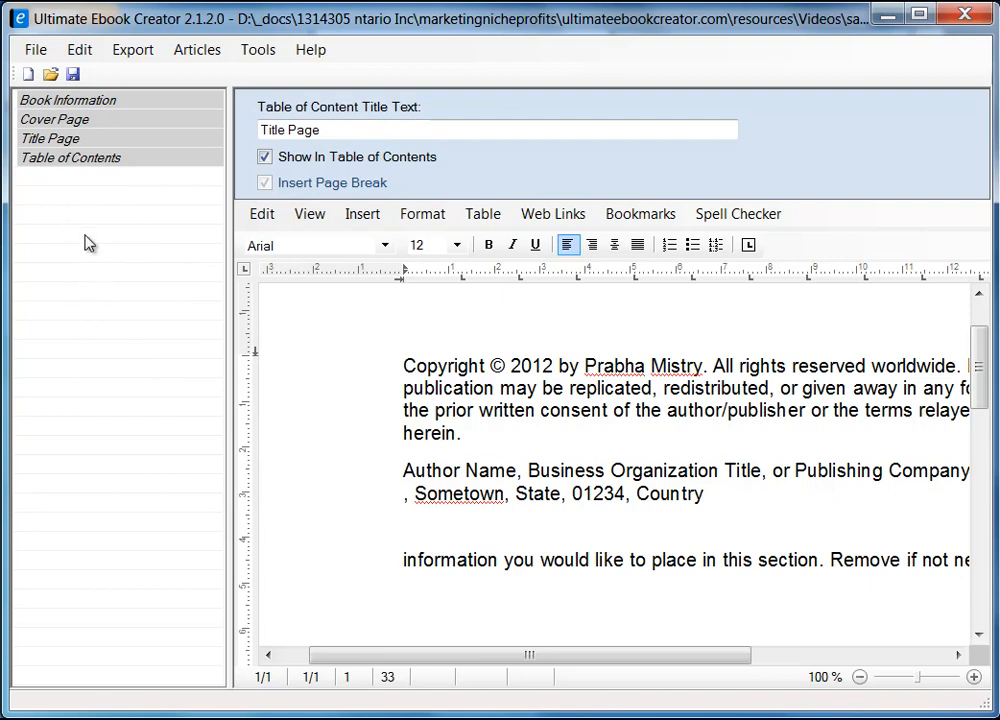
Step: Add a new chapter titled Breakfast to the outline and open its empty page
{"action": "right_click", "coordinate": [86, 237]}
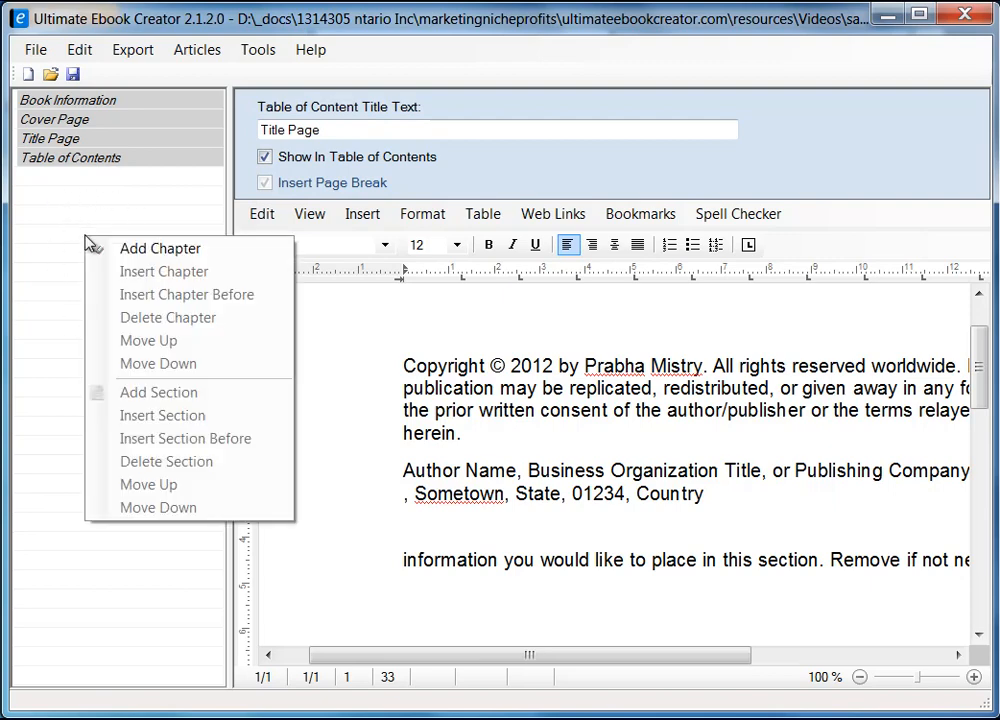
{"action": "left_click", "coordinate": [184, 255]}
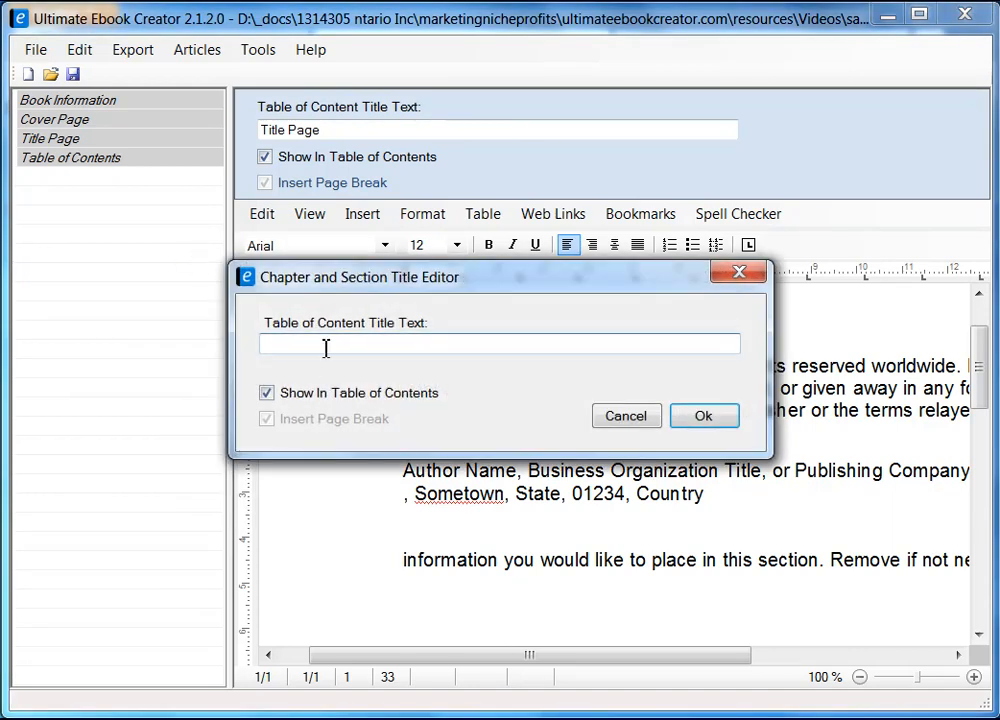
{"action": "left_click_drag", "start_coordinate": [360, 280], "coordinate": [248, 285]}
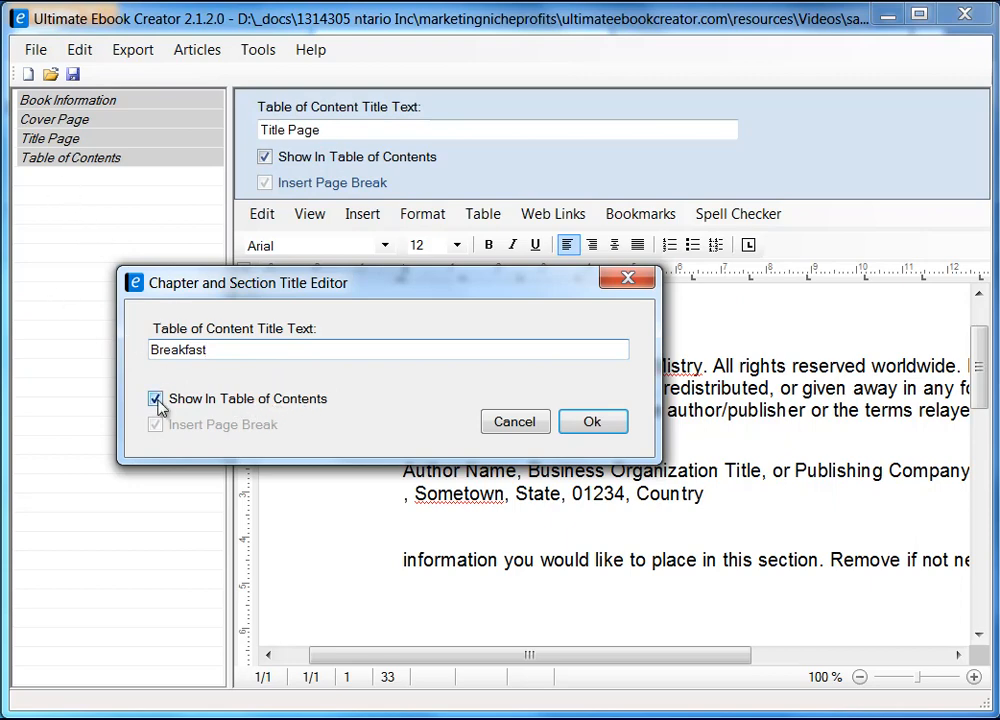
{"action": "left_click", "coordinate": [598, 422]}
{"action": "left_click", "coordinate": [600, 438]}
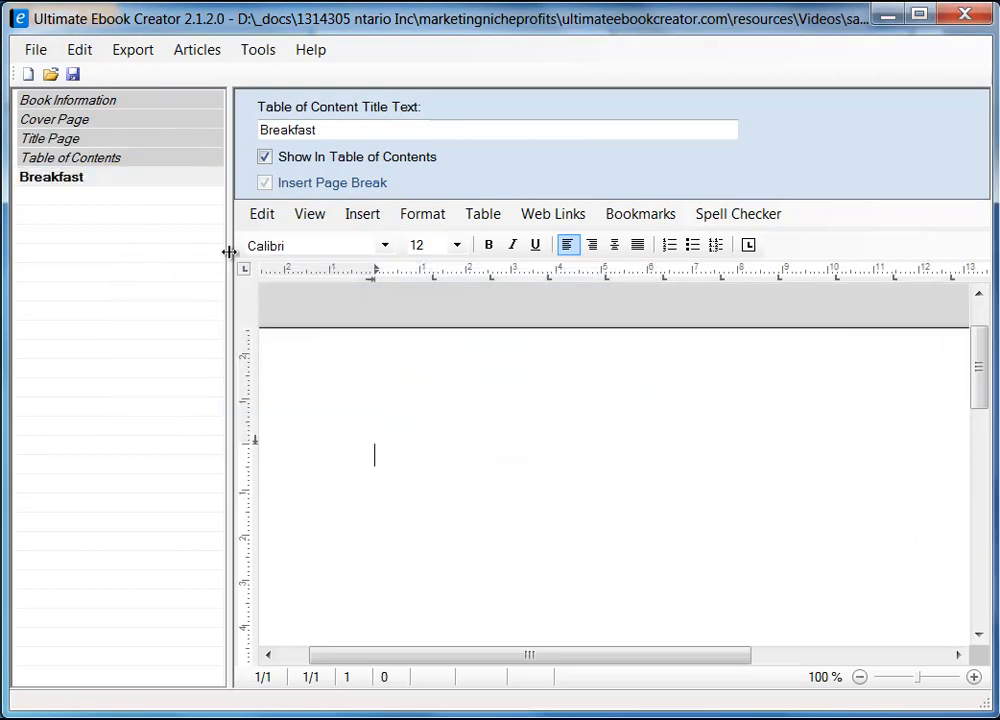
Step: Type 'Breakfast' at the top of the chapter page, followed by a new line
{"action": "left_click_drag", "start_coordinate": [229, 256], "coordinate": [201, 263]}
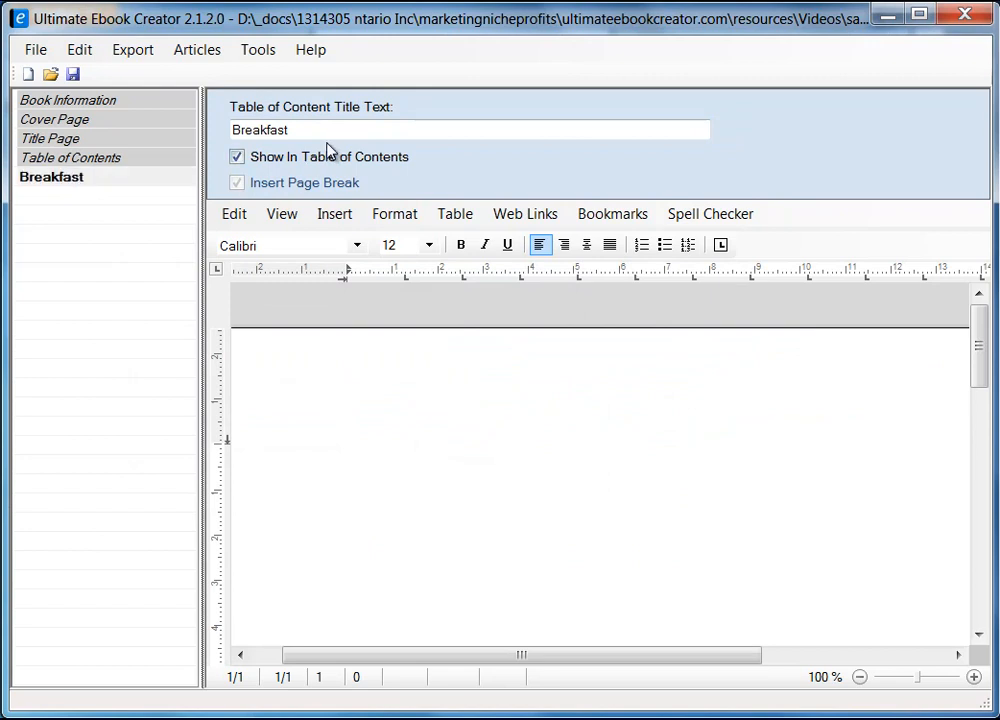
{"action": "left_click_drag", "start_coordinate": [201, 374], "coordinate": [219, 378]}
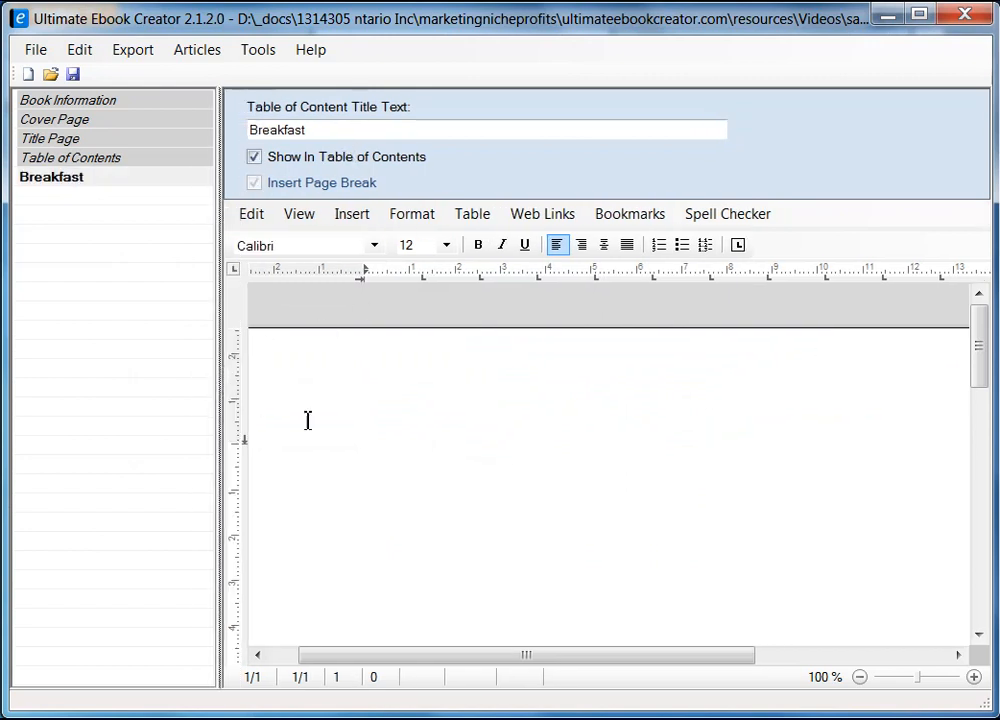
{"action": "left_click", "coordinate": [600, 433]}
{"action": "type", "text": "Br"}
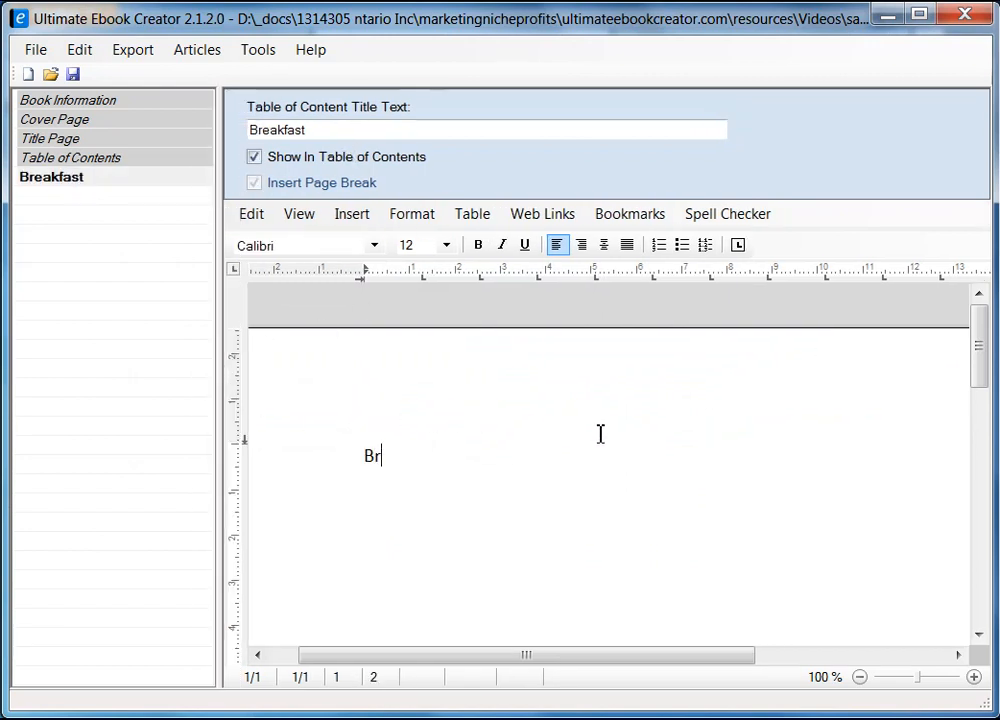
{"action": "type", "text": "eakfast"}
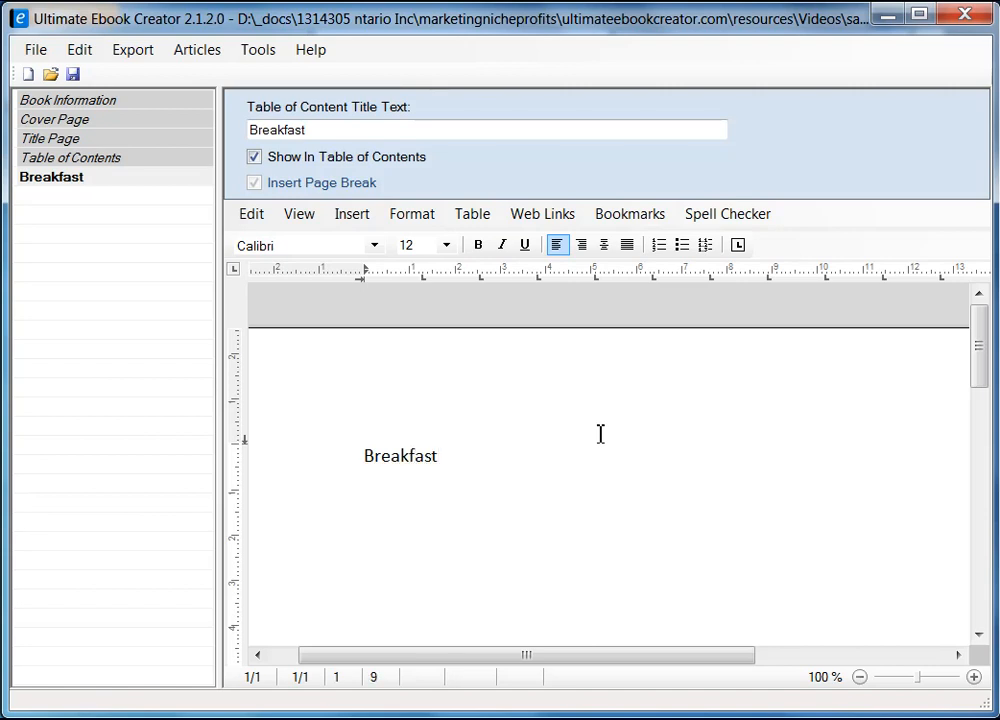
{"action": "key", "text": "Return"}
Step: Style the 'Breakfast' line as heading 1
{"action": "key", "text": "Up"}
{"action": "key", "text": "Up"}
{"action": "key", "text": "Up"}
{"action": "key", "text": "shift+End"}
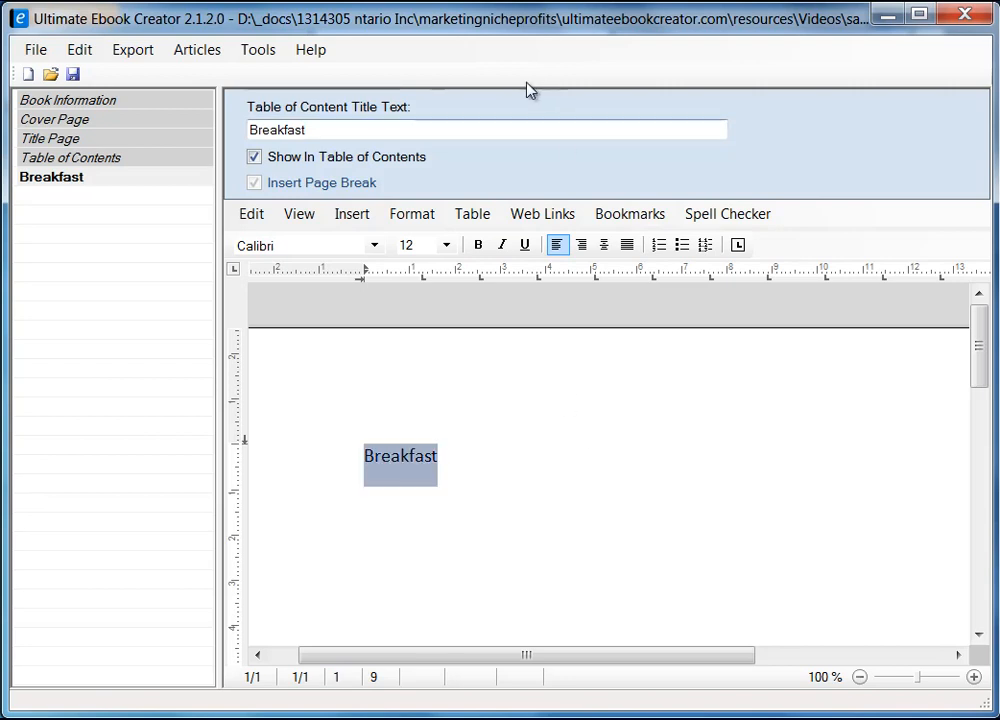
{"action": "left_click", "coordinate": [428, 219]}
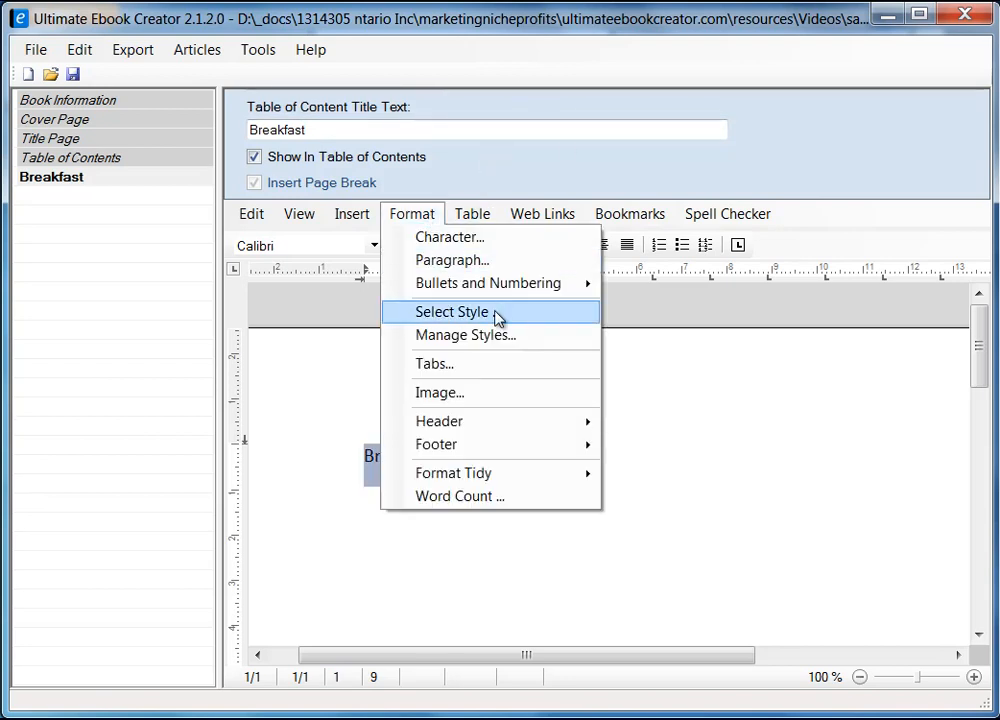
{"action": "left_click", "coordinate": [494, 313]}
{"action": "left_click", "coordinate": [370, 285]}
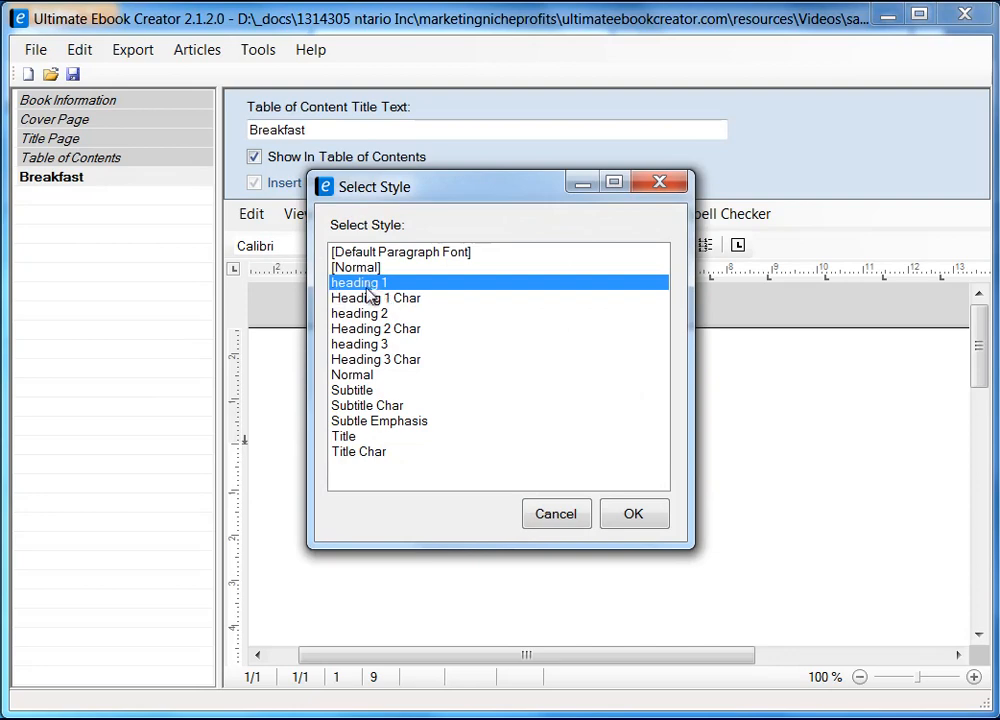
{"action": "left_click", "coordinate": [647, 517]}
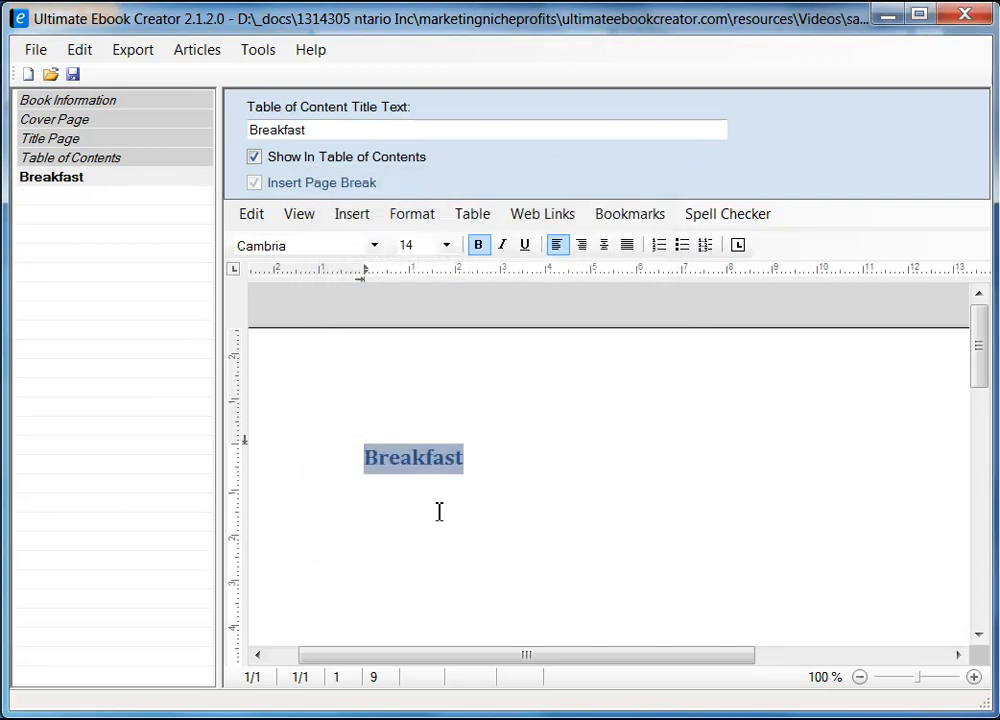
{"action": "left_click", "coordinate": [392, 530]}
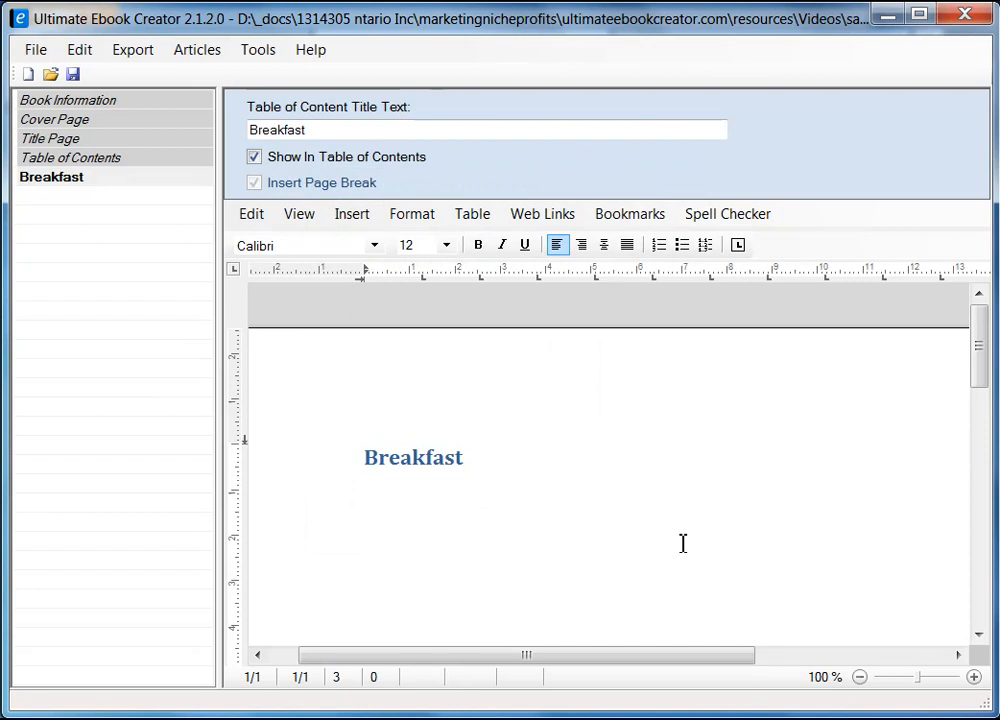
Step: Type 'Here are all my favorite recipes', correcting 'favoraite' with the spelling suggestion
{"action": "type", "text": "this is t"}
{"action": "key", "text": "shift+Home"}
{"action": "type", "text": "Her"}
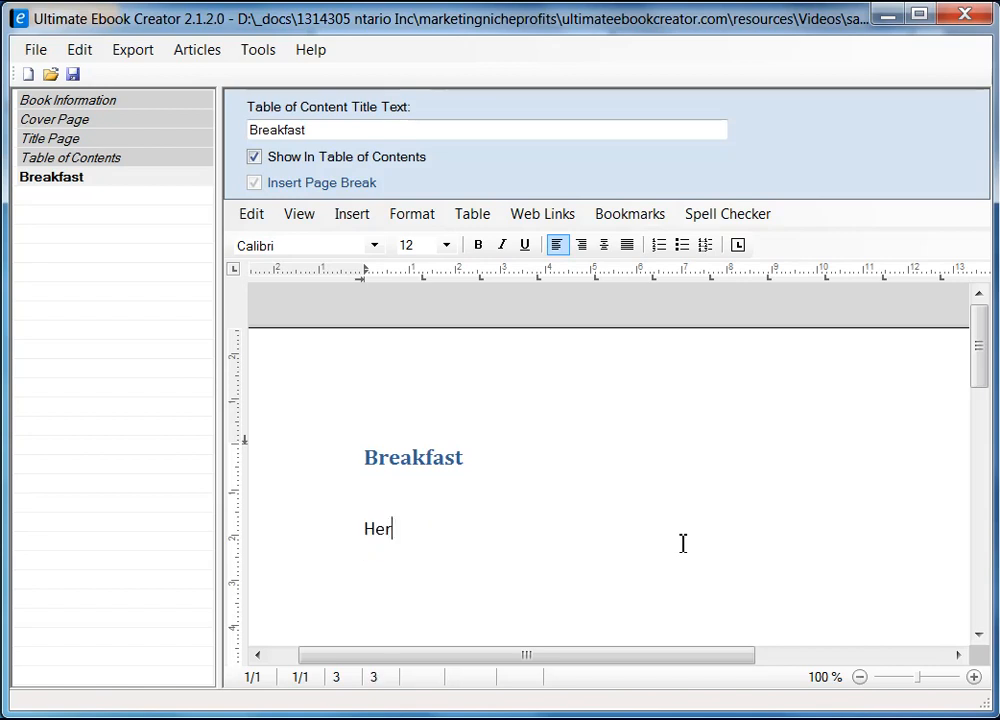
{"action": "type", "text": "e are all my f"}
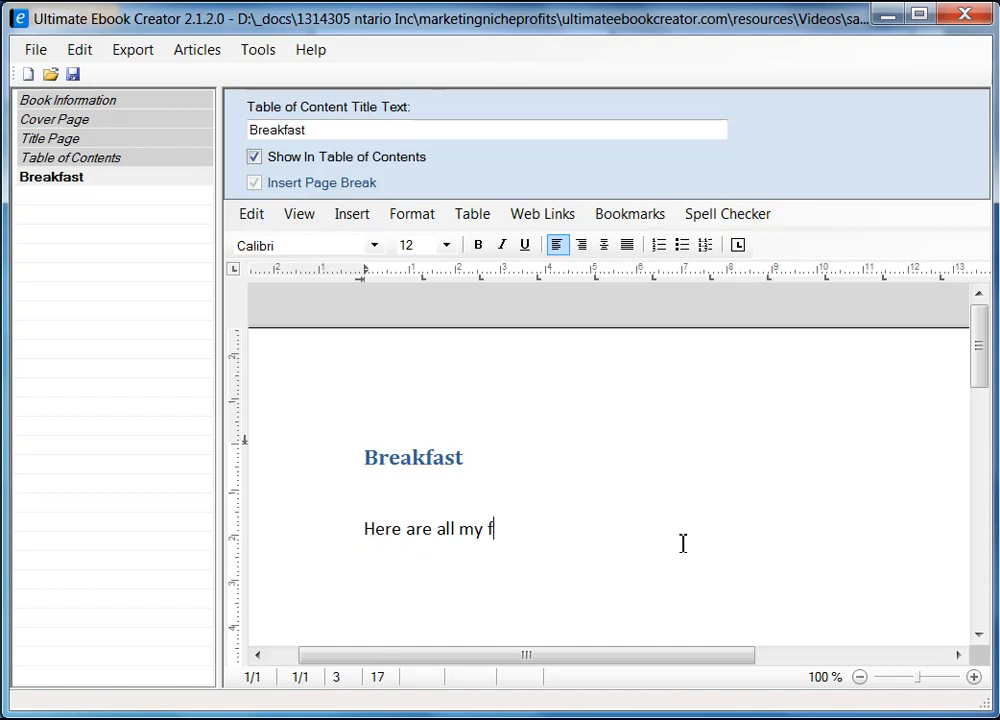
{"action": "type", "text": "avoraite re"}
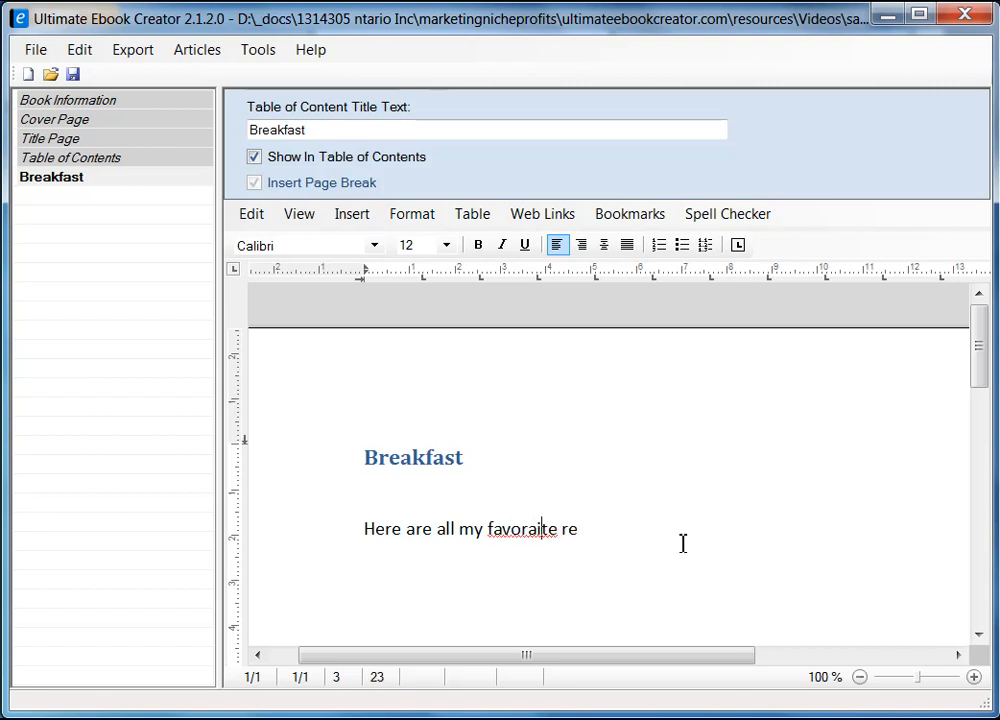
{"action": "right_click", "coordinate": [526, 535]}
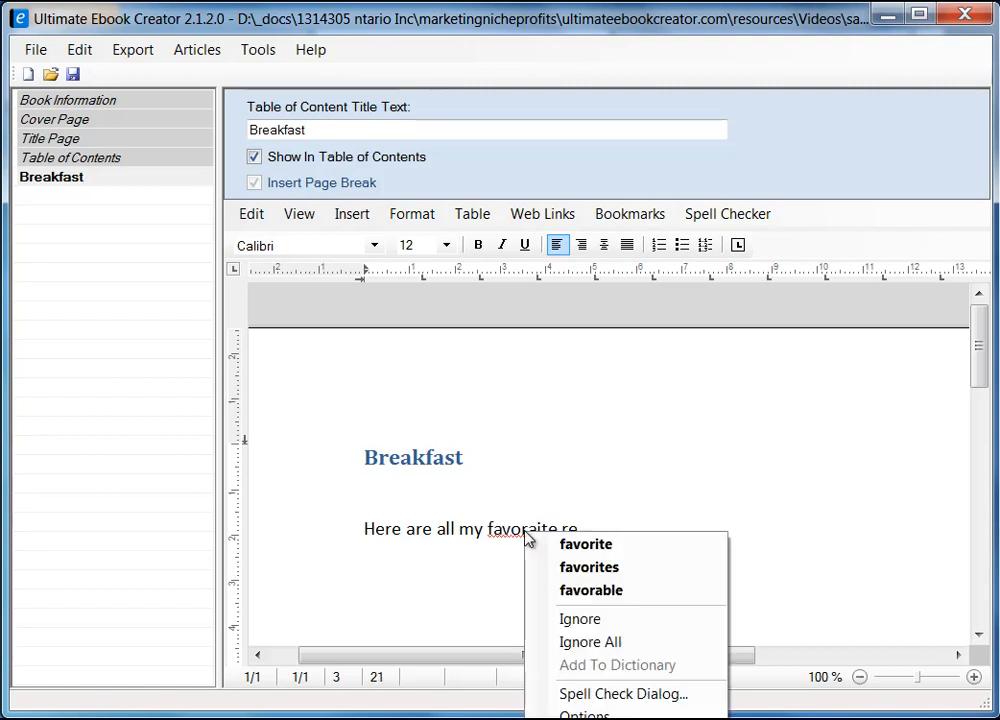
{"action": "left_click", "coordinate": [587, 545]}
{"action": "type", "text": "ipes"}
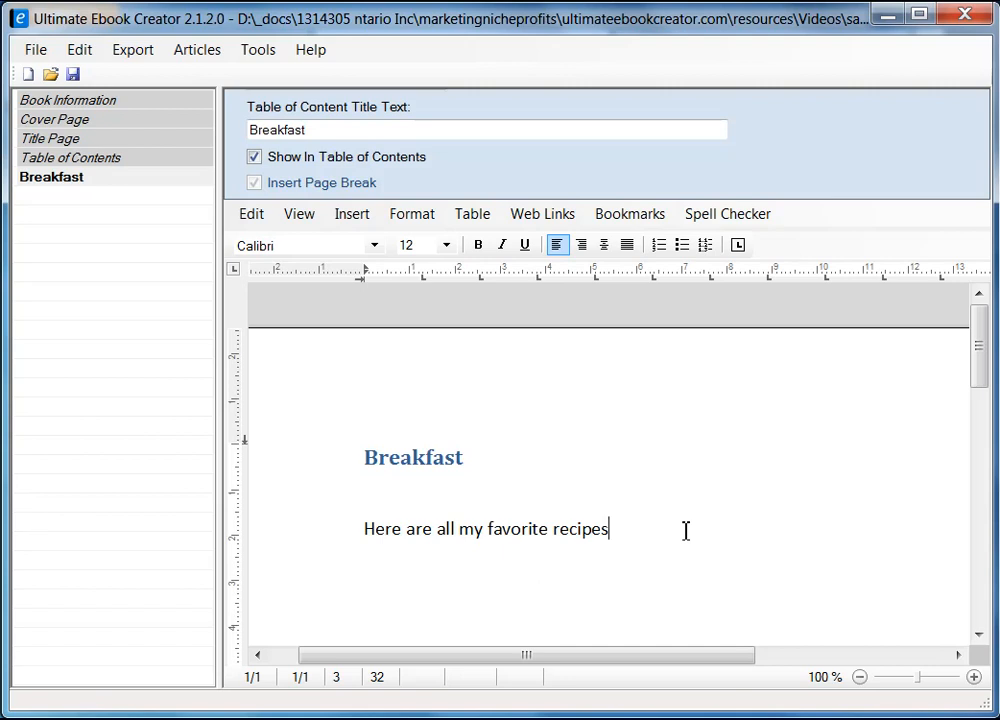
Step: Finish the sentence with 'that i enjoy for breakfast.'
{"action": "type", "text": "that i "}
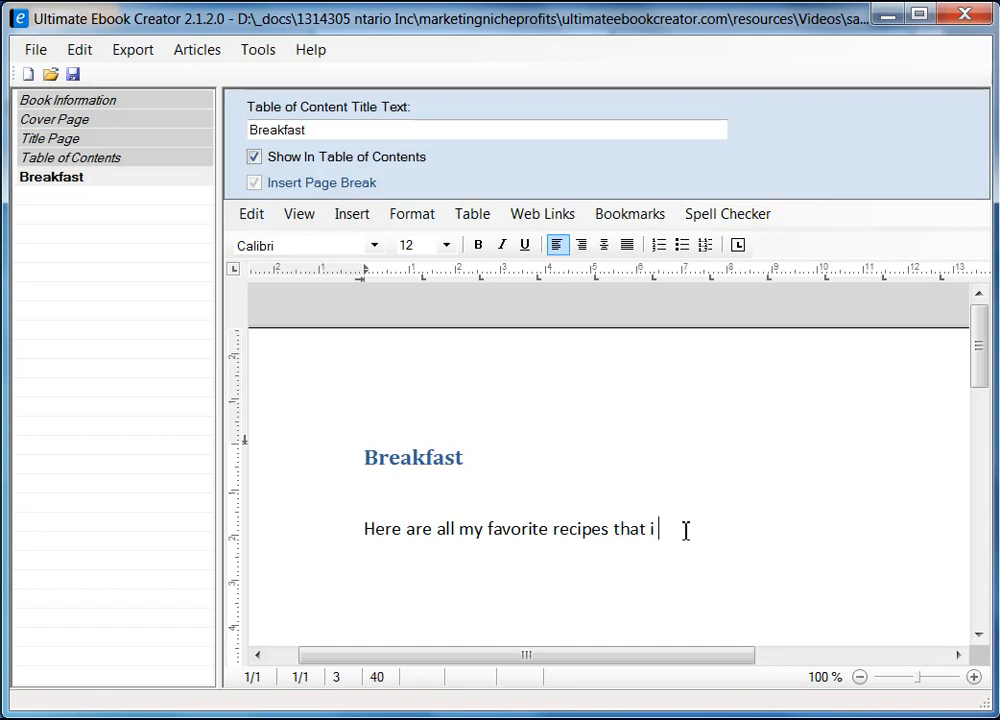
{"action": "type", "text": "enjoy for bee"}
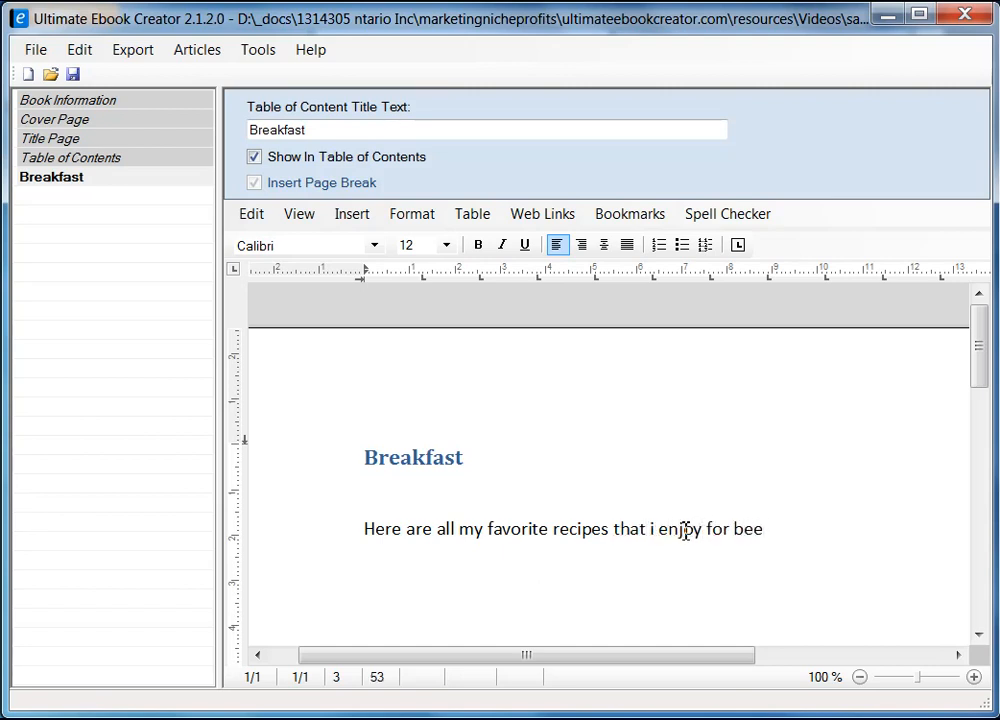
{"action": "key", "text": "BackSpace"}
{"action": "type", "text": "akfast"}
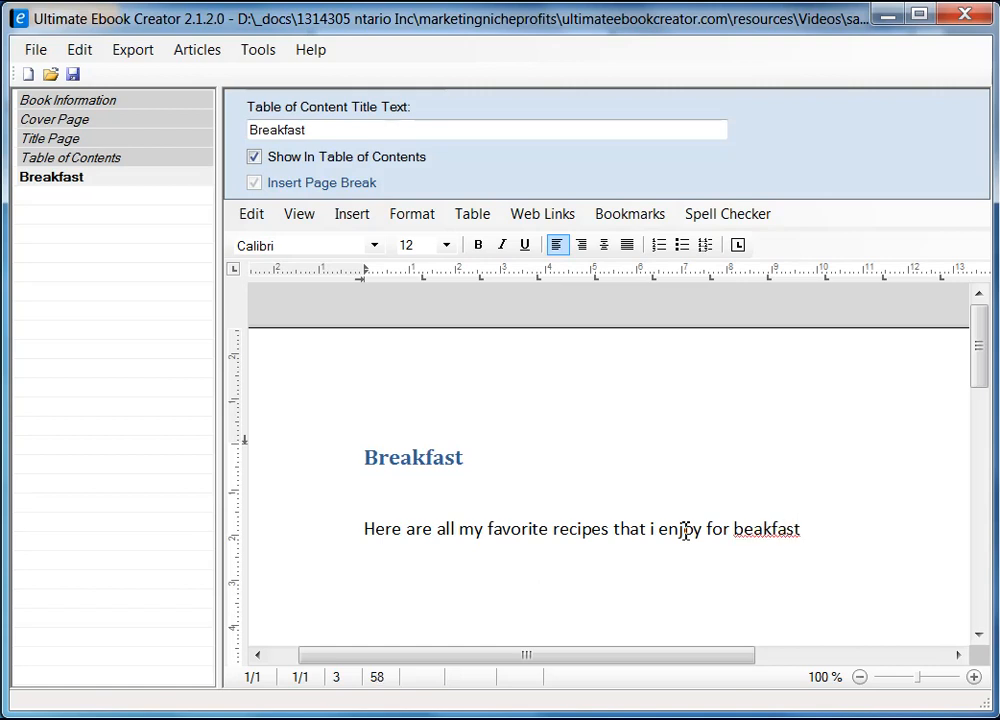
{"action": "type", "text": "r"}
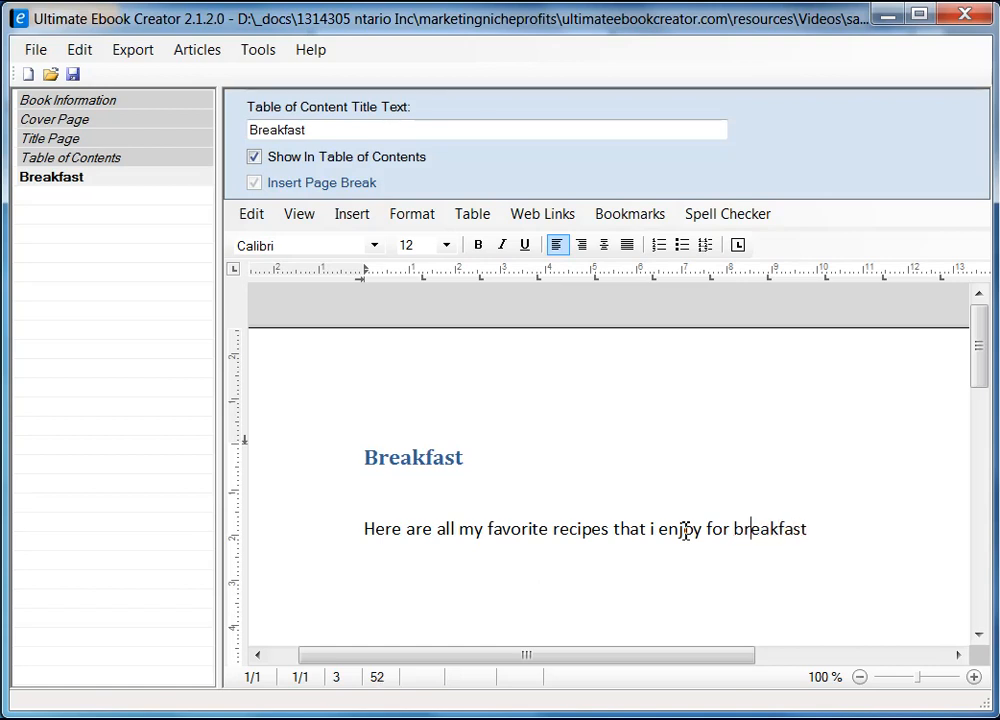
{"action": "key", "text": "End"}
{"action": "type", "text": "."}
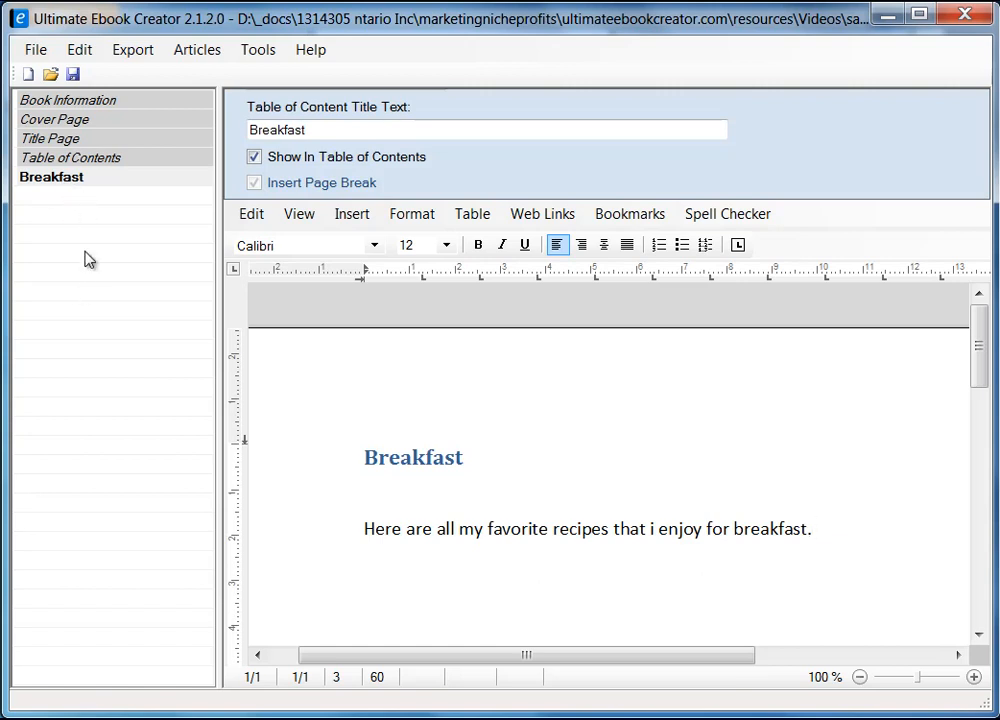
Step: Add a new, untitled section under the Breakfast chapter, then switch to Firefox
{"action": "left_click", "coordinate": [40, 185]}
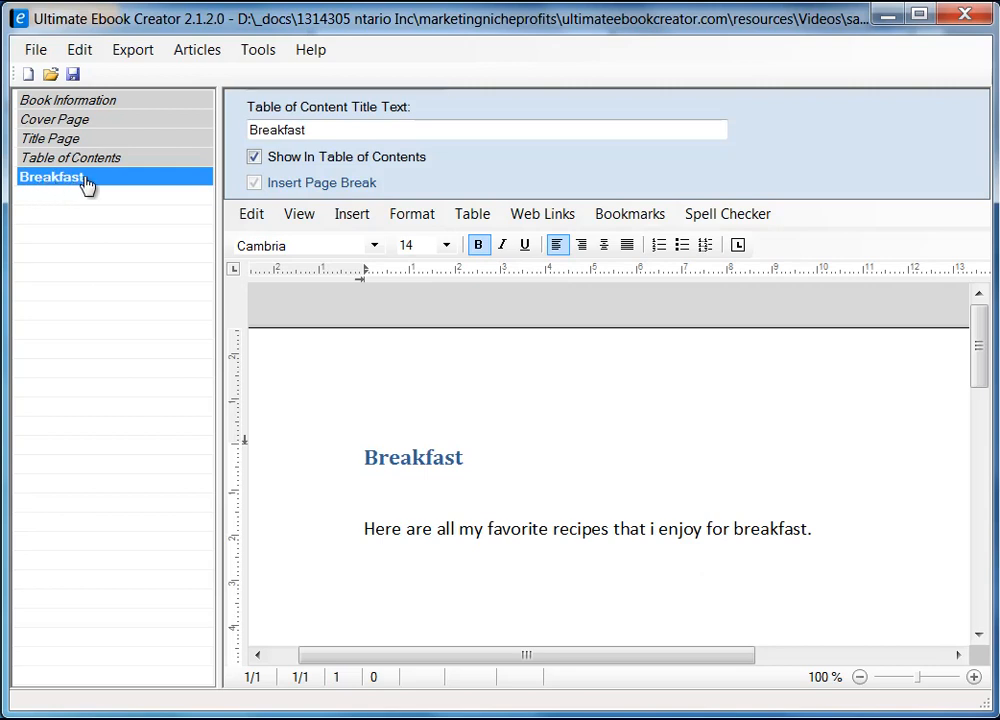
{"action": "right_click", "coordinate": [87, 184]}
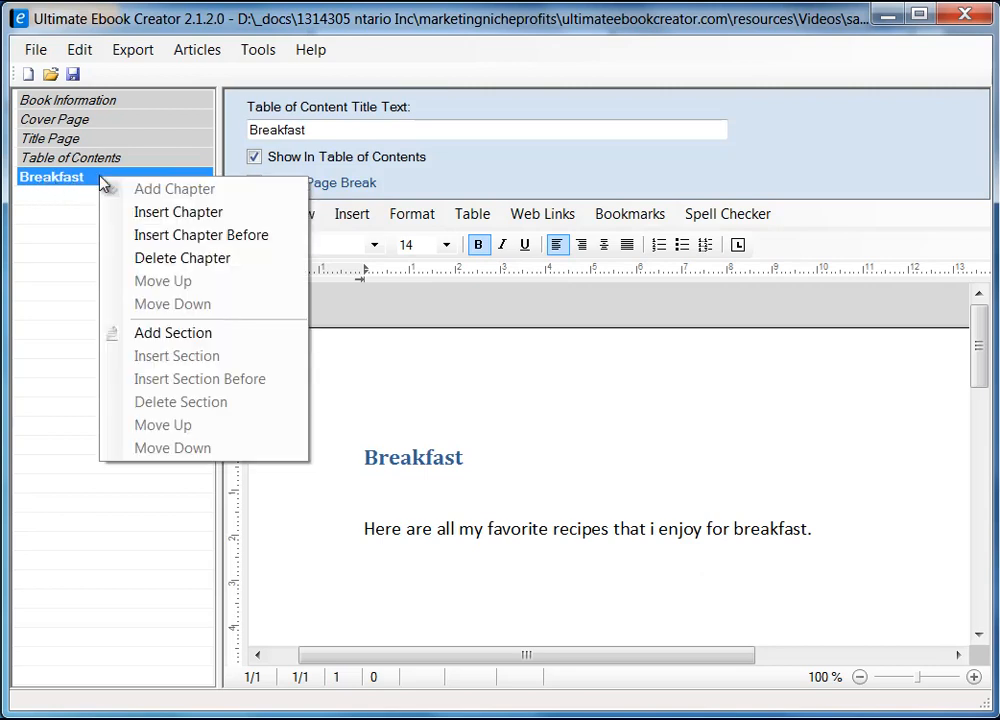
{"action": "left_click", "coordinate": [192, 340]}
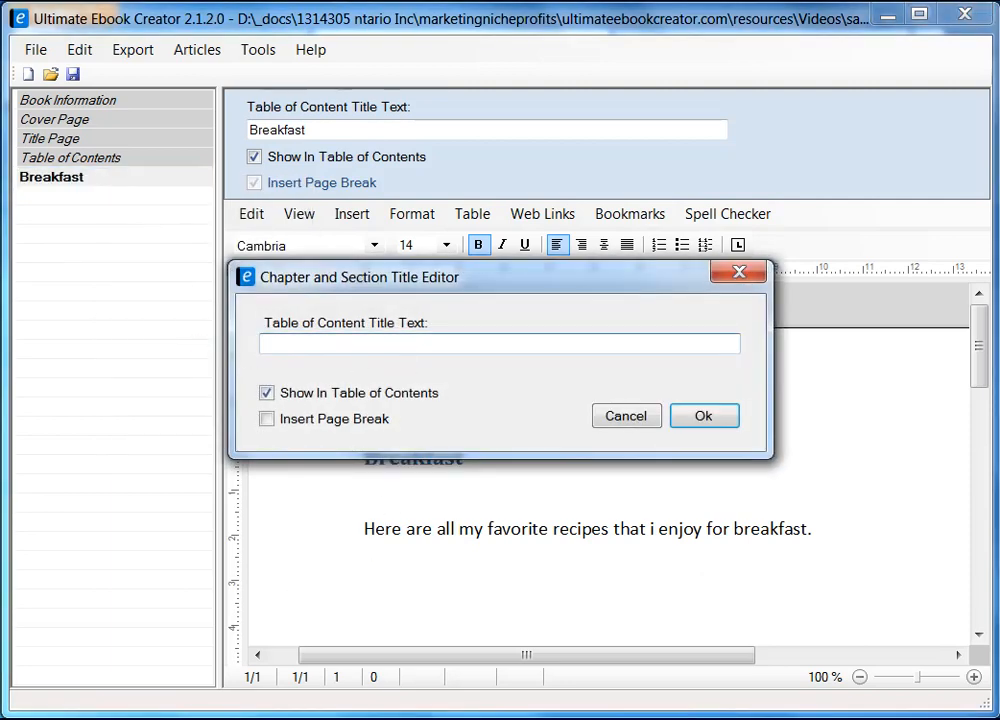
{"action": "key", "text": "alt+Tab"}
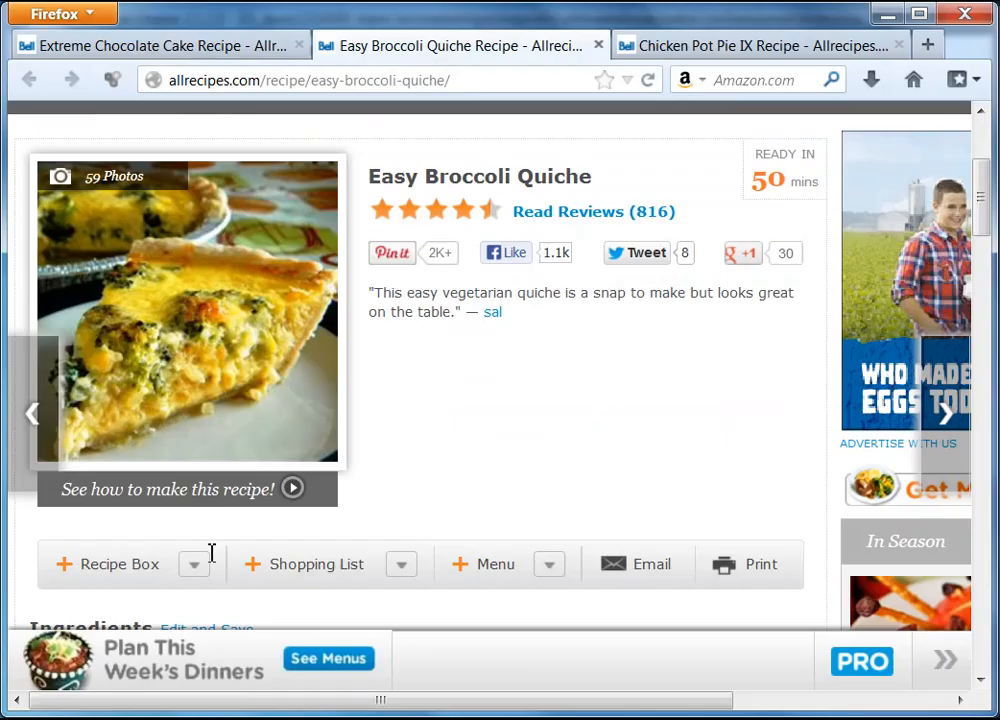
Step: Copy the recipe title 'Easy Broccoli Quiche' in Firefox and return to the ebook
{"action": "left_click_drag", "start_coordinate": [368, 174], "coordinate": [486, 176]}
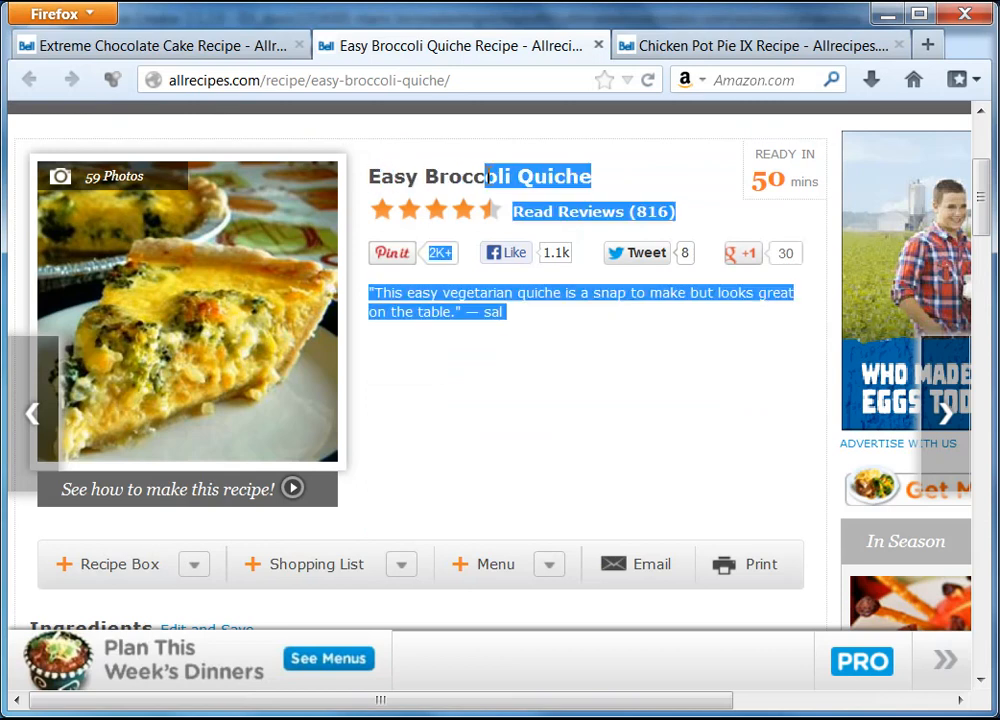
{"action": "left_click", "coordinate": [487, 176]}
{"action": "left_click_drag", "start_coordinate": [370, 176], "coordinate": [577, 177]}
{"action": "right_click", "coordinate": [577, 177]}
{"action": "left_click", "coordinate": [628, 196]}
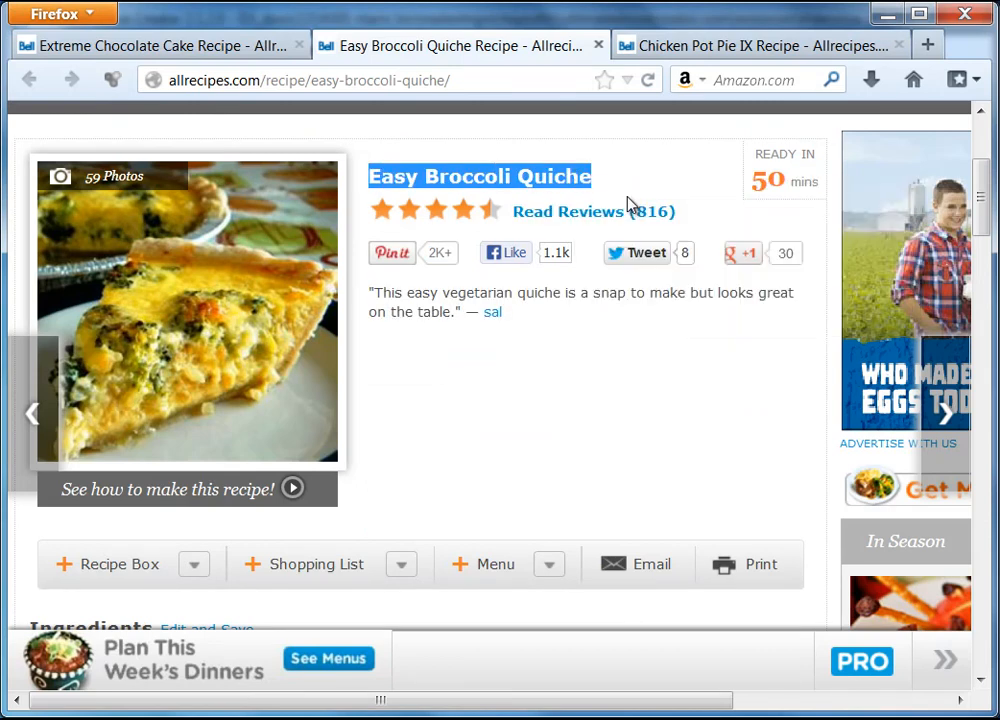
{"action": "key", "text": "alt+Tab"}
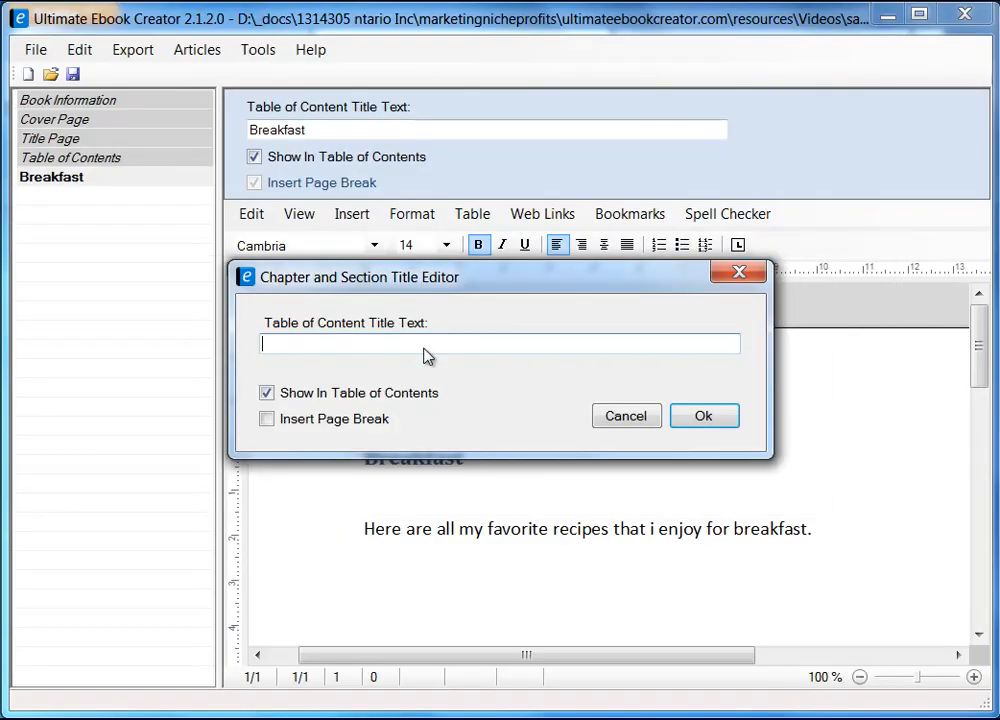
Step: Paste 'Easy Broccoli Quiche' as the section title with Insert Page Break ticked, and confirm
{"action": "right_click", "coordinate": [344, 344]}
{"action": "left_click", "coordinate": [399, 437]}
{"action": "left_click", "coordinate": [267, 420]}
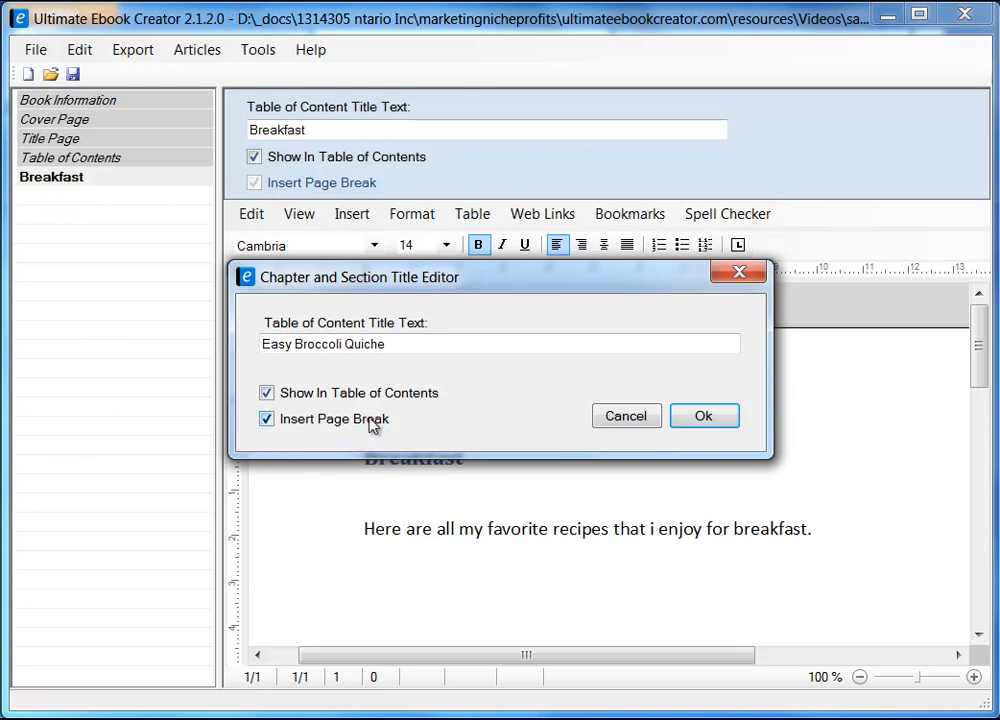
{"action": "left_click_drag", "start_coordinate": [444, 280], "coordinate": [480, 272]}
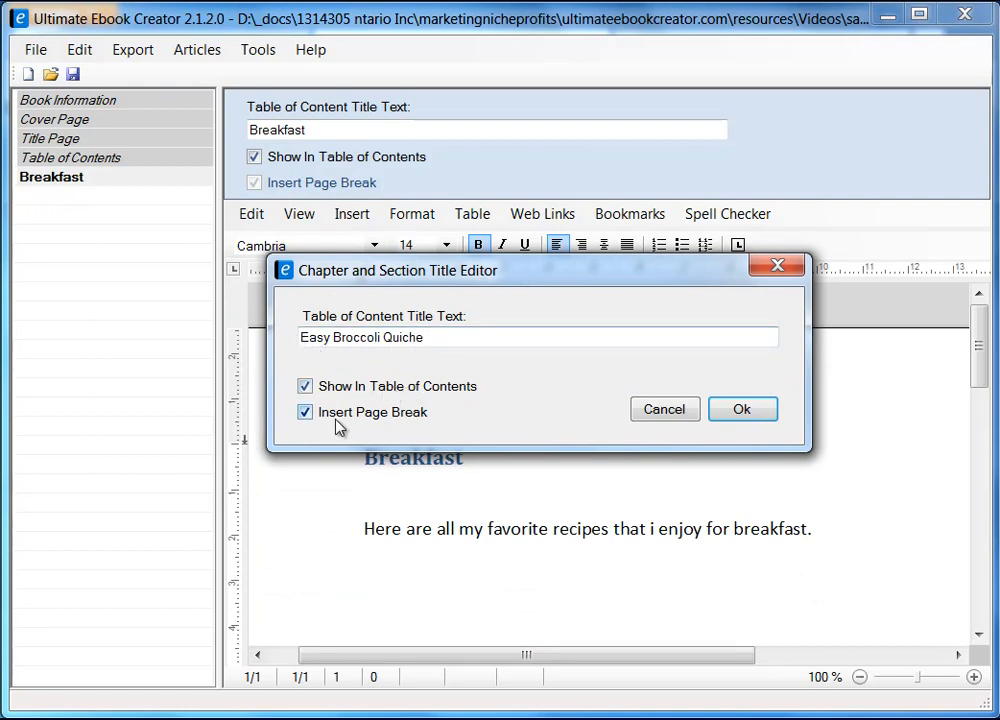
{"action": "left_click", "coordinate": [748, 411]}
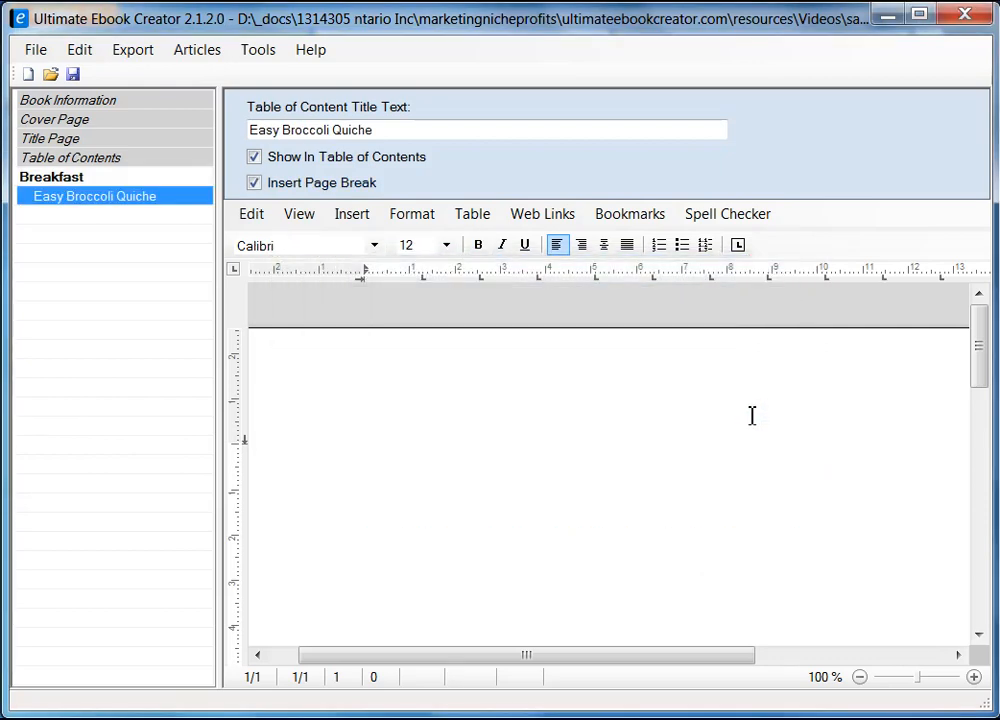
Step: Type 'Easy Broccoli Quiche' plus a new line on the section page, then switch to Firefox
{"action": "left_click", "coordinate": [82, 181]}
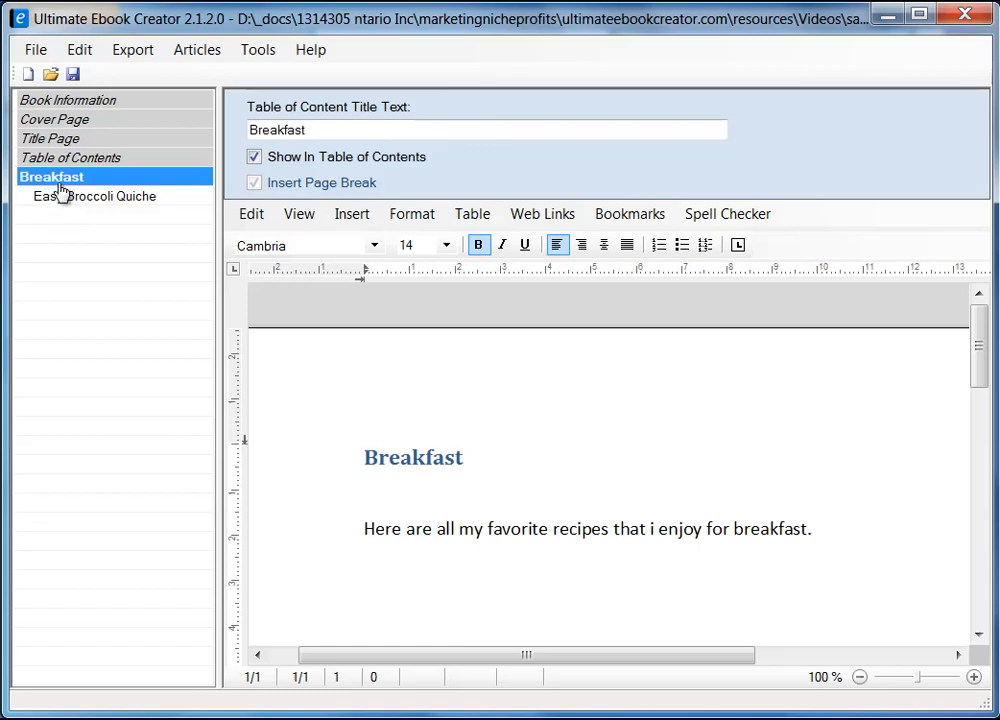
{"action": "left_click", "coordinate": [74, 200]}
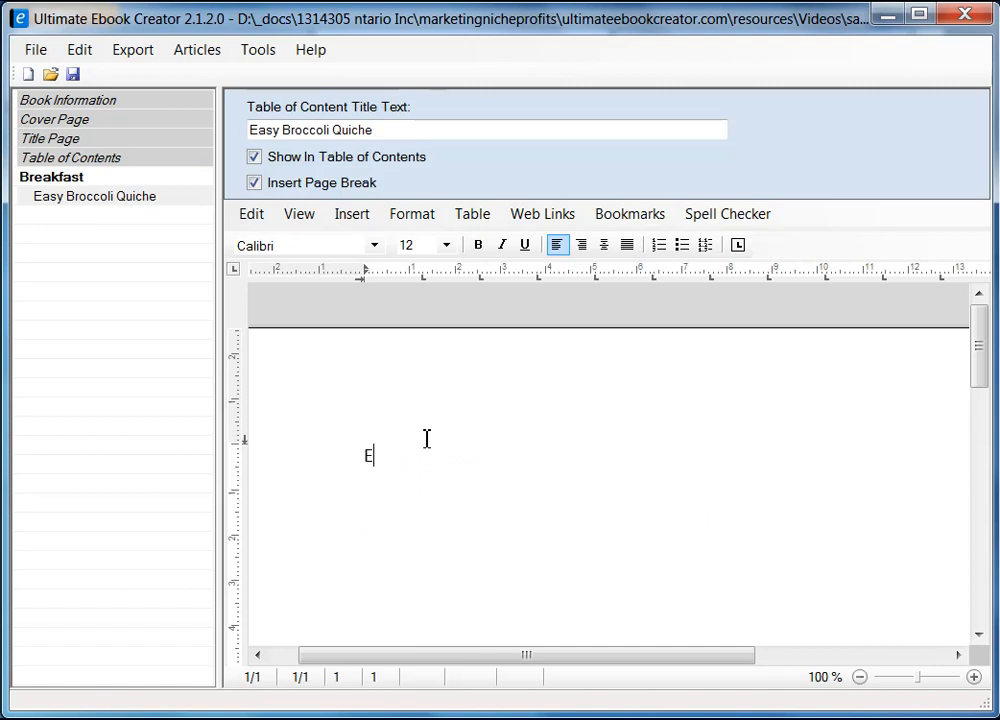
{"action": "type", "text": "asy Bro"}
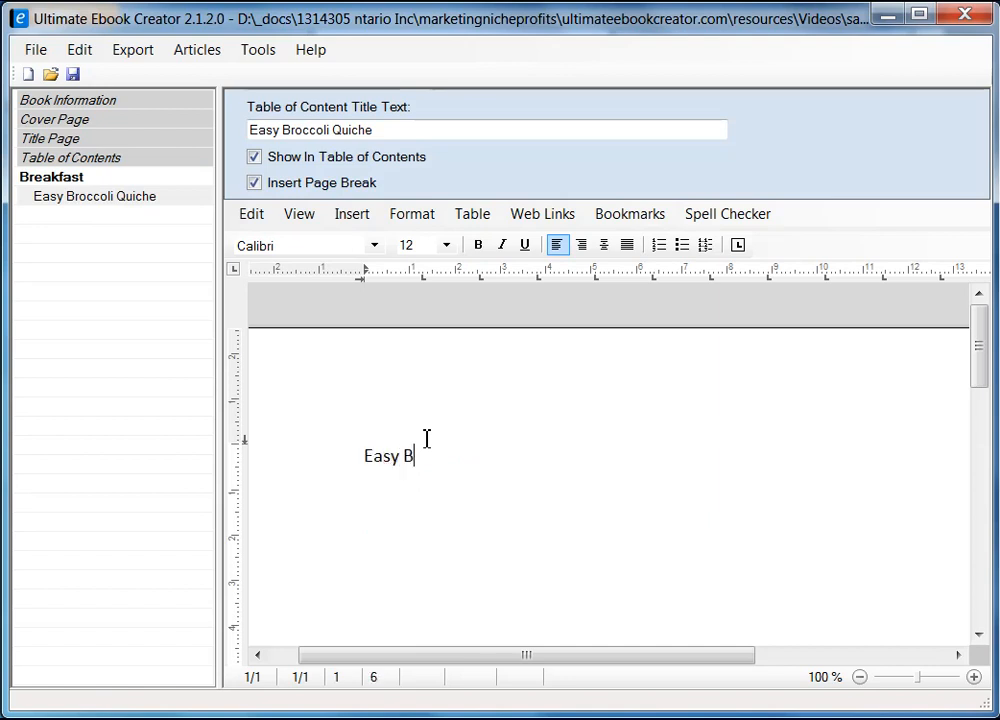
{"action": "type", "text": "c"}
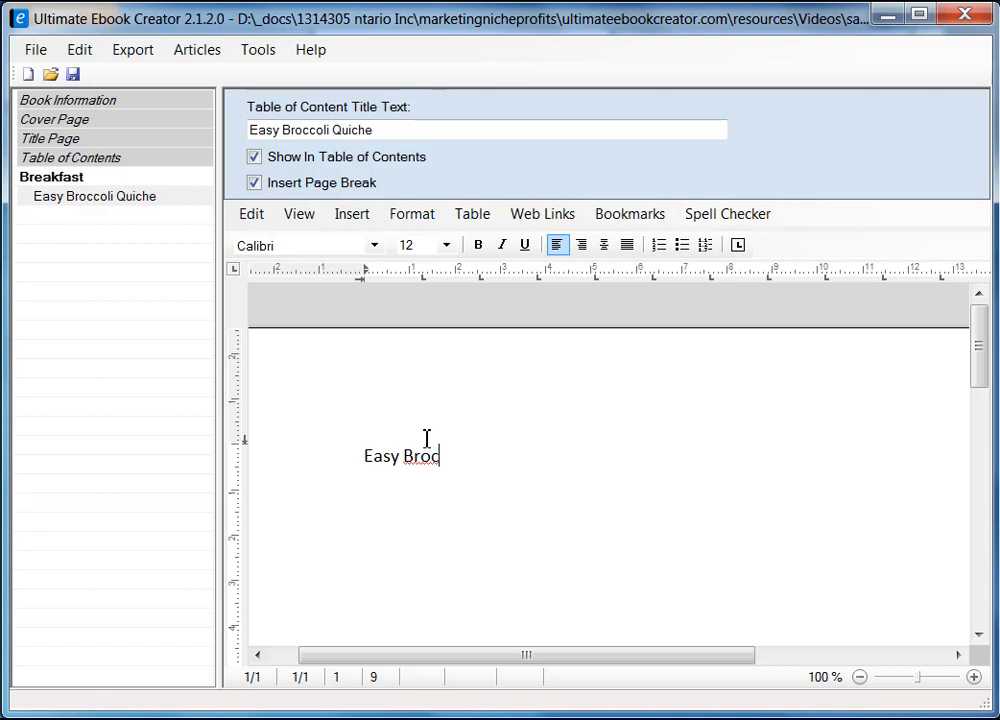
{"action": "type", "text": "colie"}
{"action": "key", "text": "BackSpace"}
{"action": "type", "text": "Quicj"}
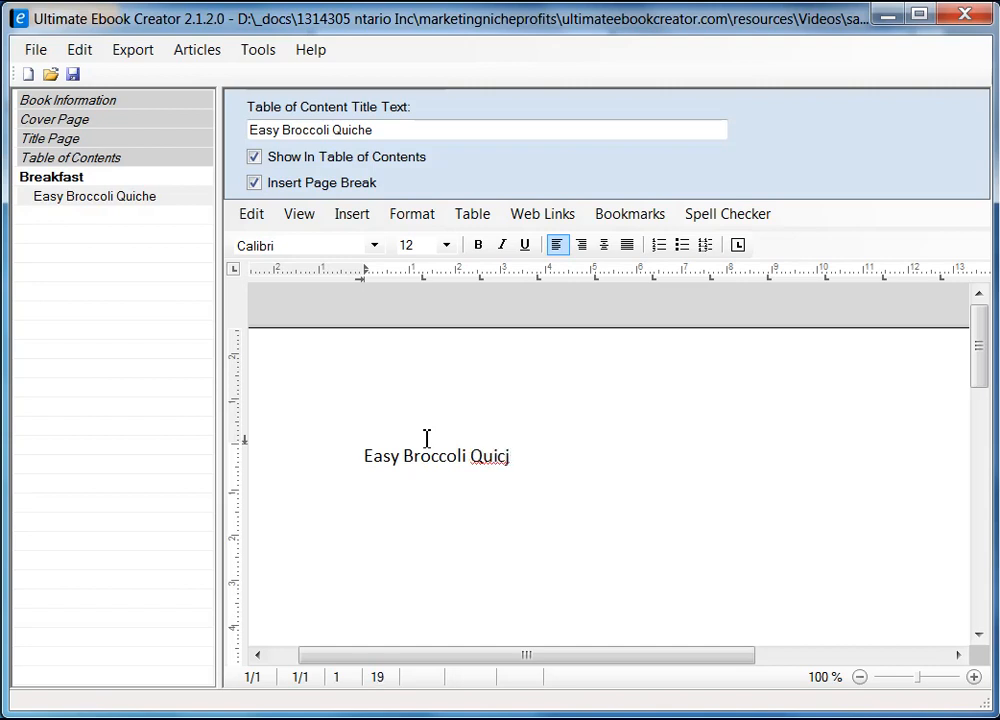
{"action": "type", "text": "e"}
{"action": "key", "text": "Return"}
{"action": "key", "text": "Return"}
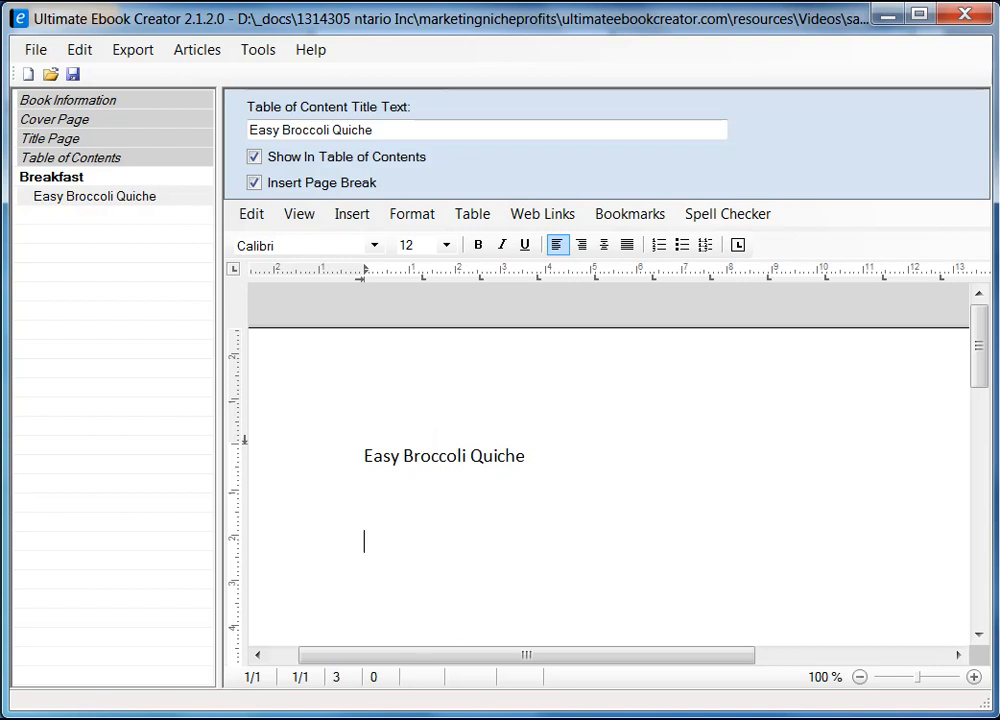
{"action": "key", "text": "alt+Tab"}
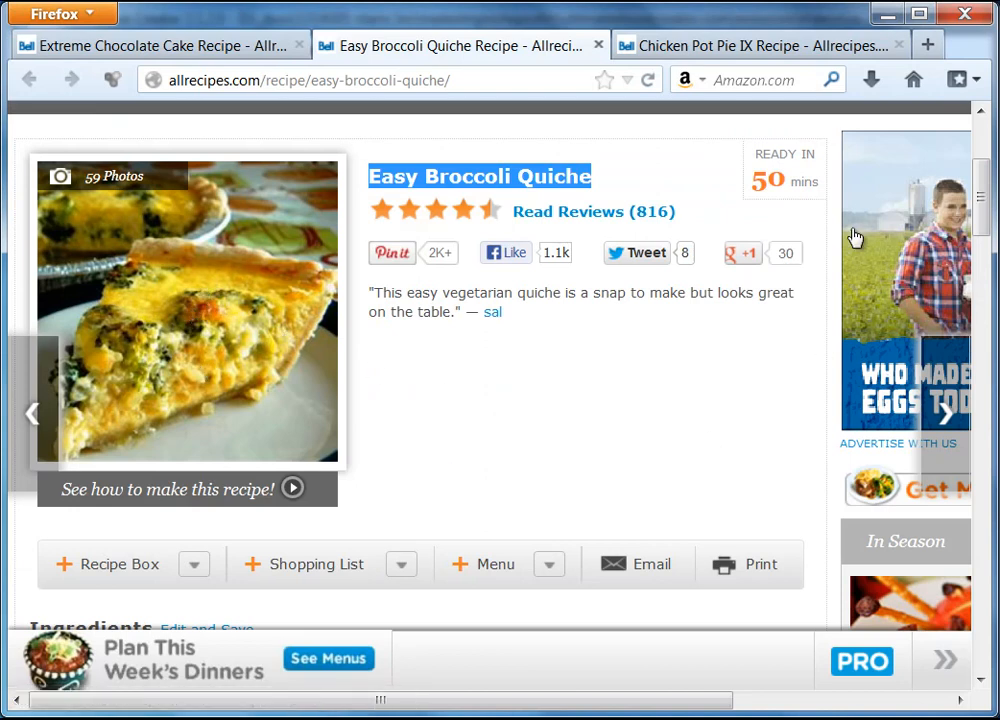
Step: Minimize Firefox to bring the ebook's Easy Broccoli Quiche page back
{"action": "left_click", "coordinate": [889, 15]}
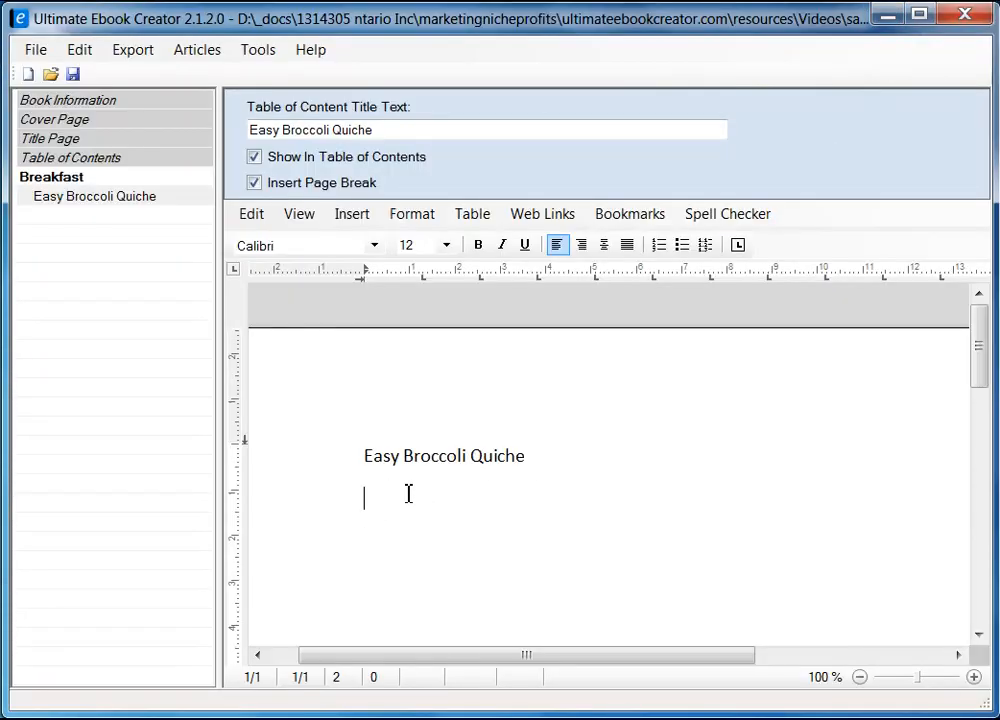
{"action": "left_click", "coordinate": [352, 214]}
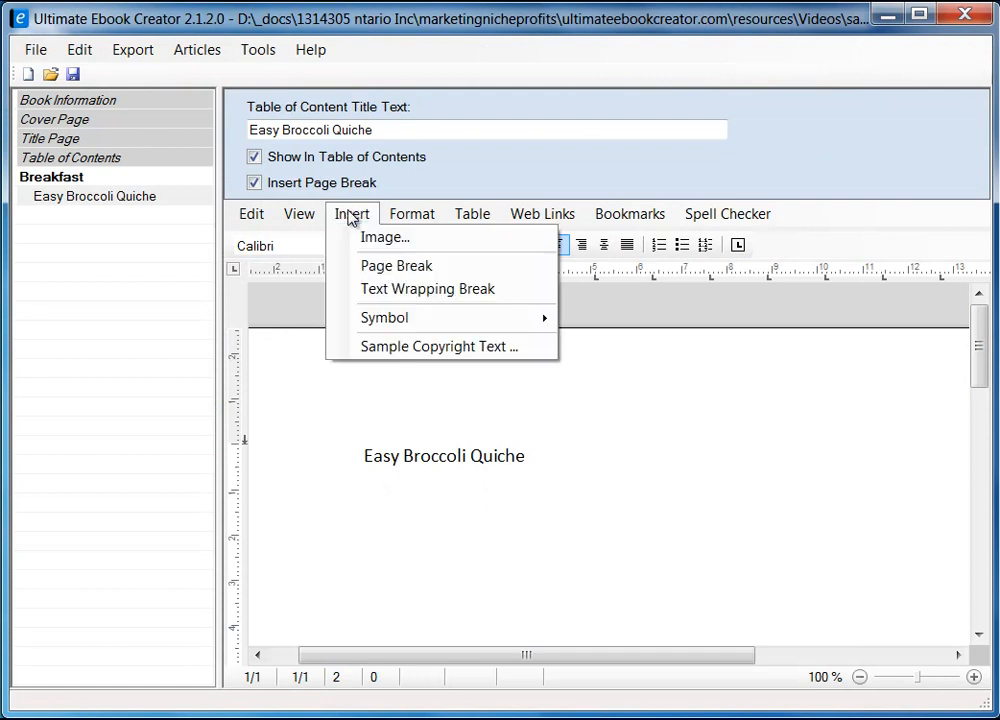
{"action": "left_click", "coordinate": [377, 509]}
{"action": "right_click", "coordinate": [371, 514]}
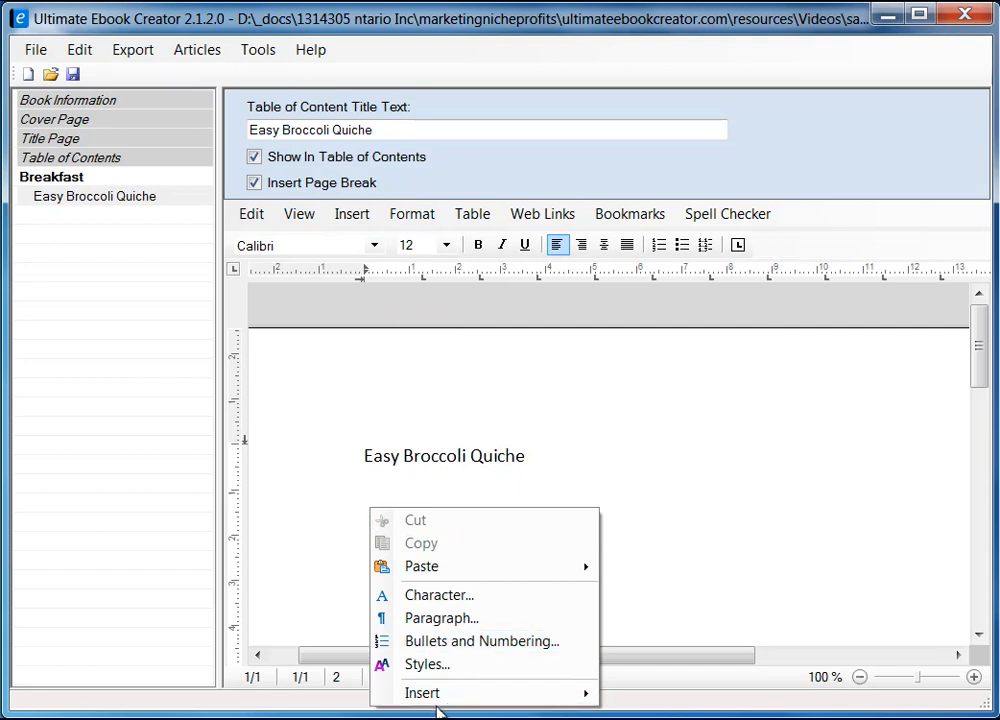
{"action": "mouse_move", "coordinate": [442, 697]}
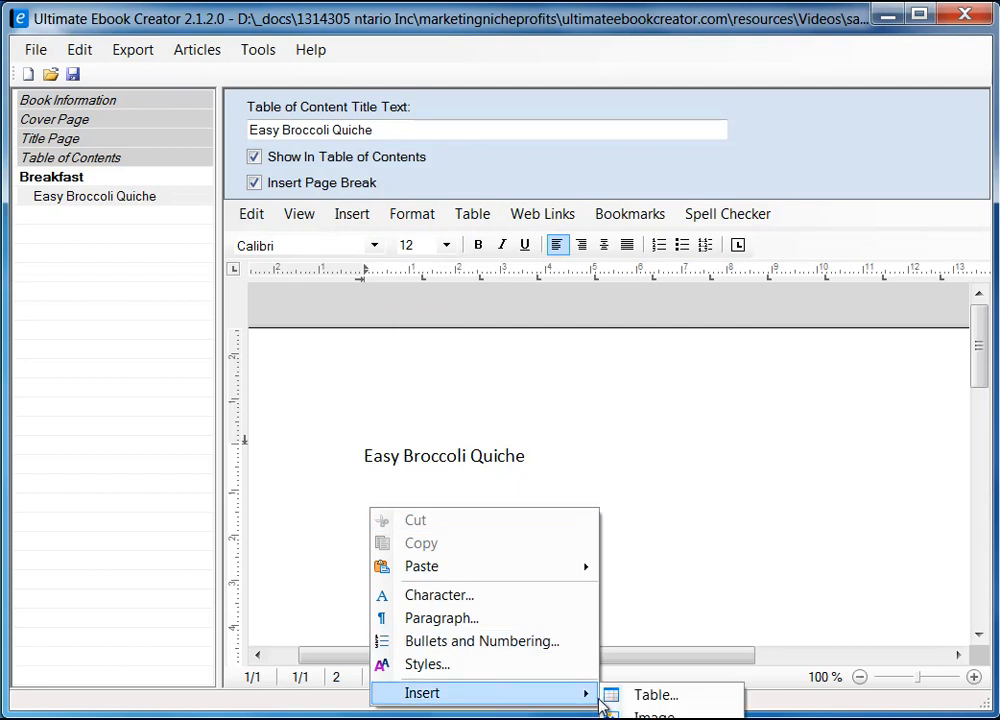
Step: Insert the JPEG image quiche.jpg on the empty line below the quiche heading
{"action": "left_click", "coordinate": [356, 482]}
{"action": "left_click", "coordinate": [380, 505]}
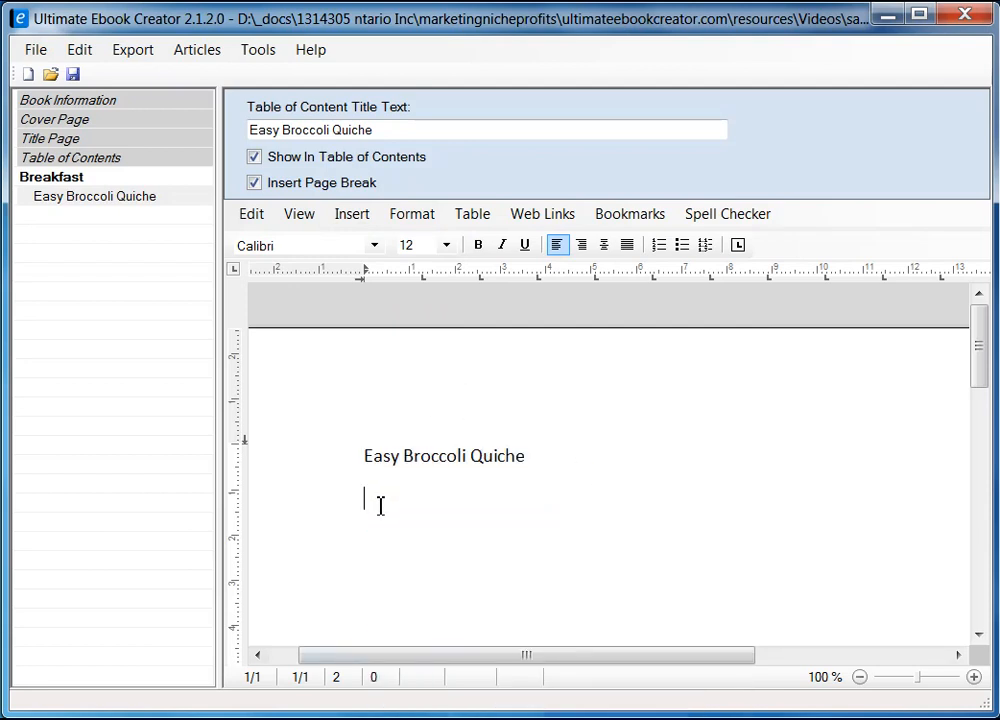
{"action": "left_click", "coordinate": [340, 218]}
{"action": "left_click", "coordinate": [380, 238]}
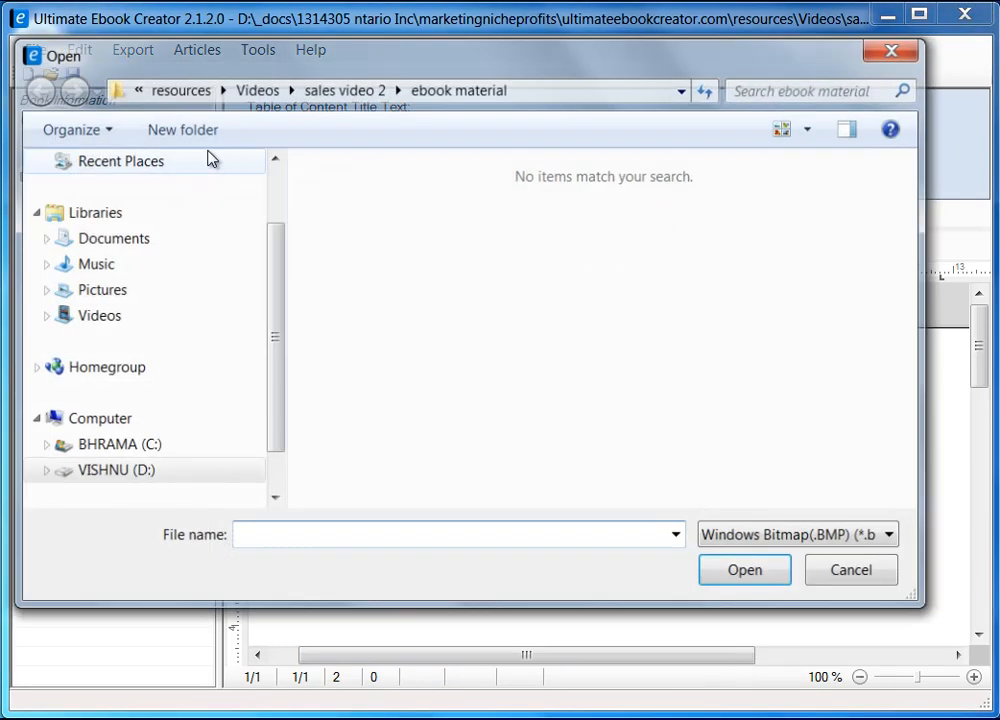
{"action": "left_click_drag", "start_coordinate": [367, 48], "coordinate": [401, 66]}
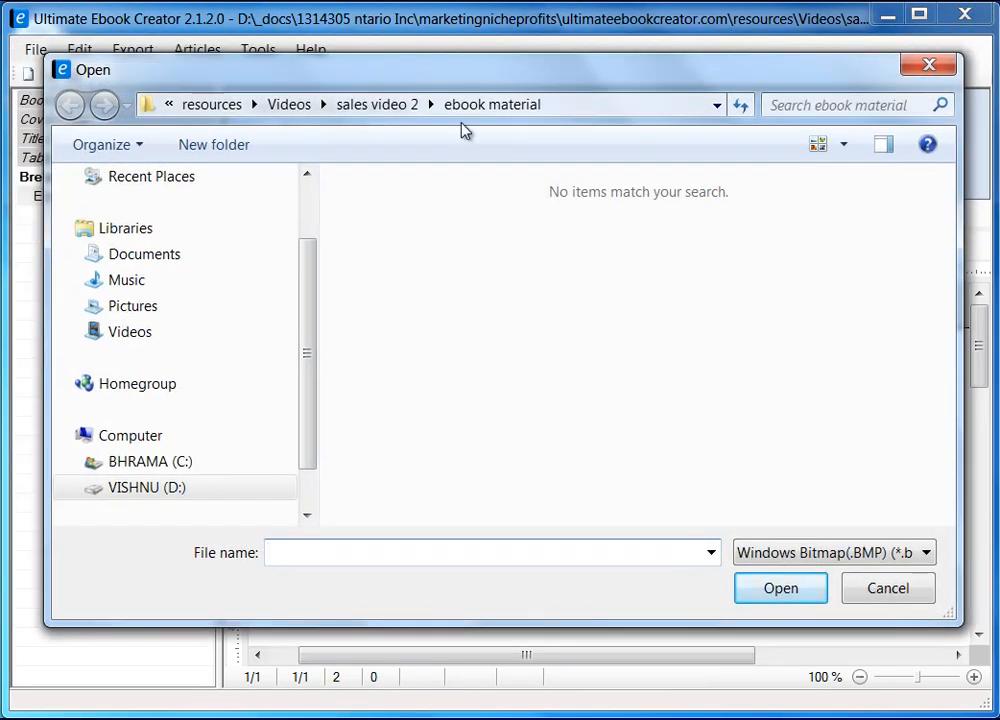
{"action": "left_click", "coordinate": [927, 553]}
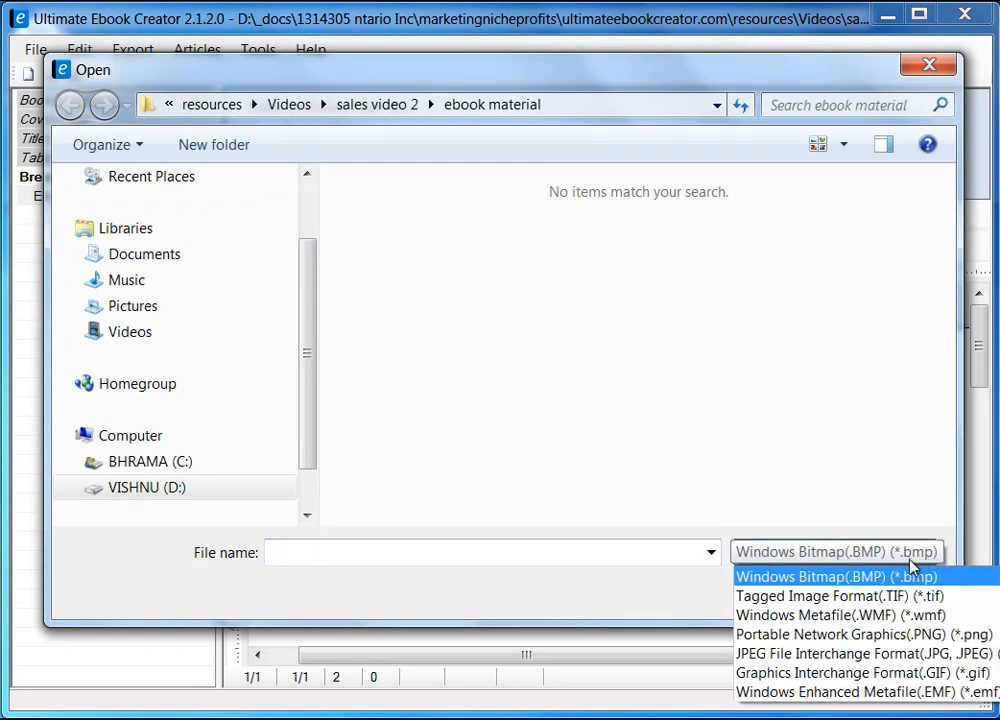
{"action": "left_click", "coordinate": [905, 653]}
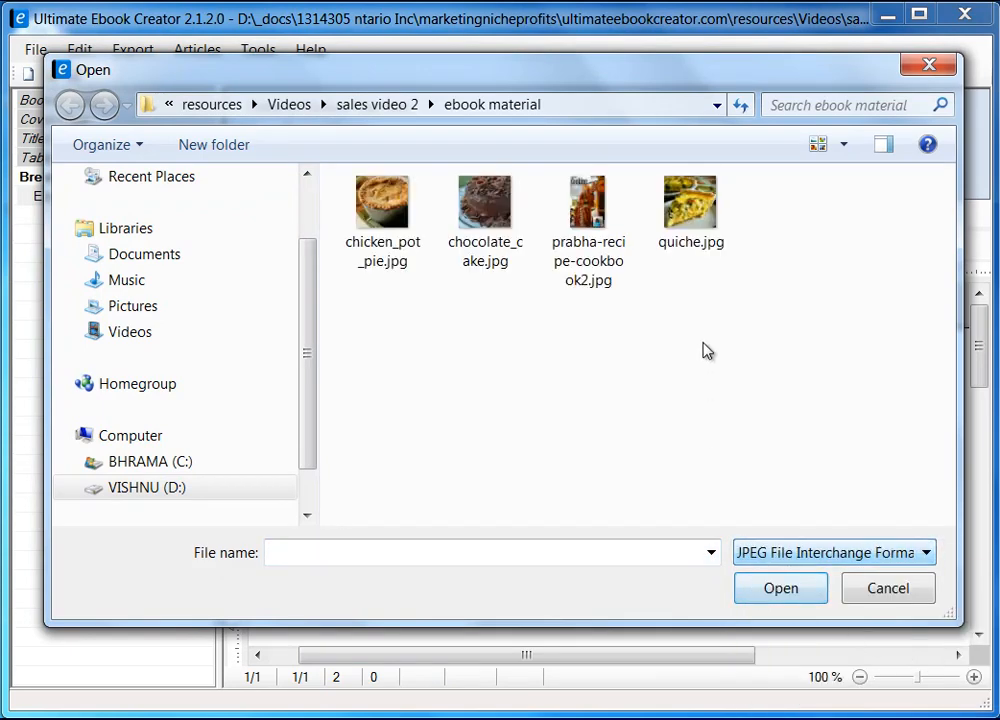
{"action": "left_click", "coordinate": [714, 202]}
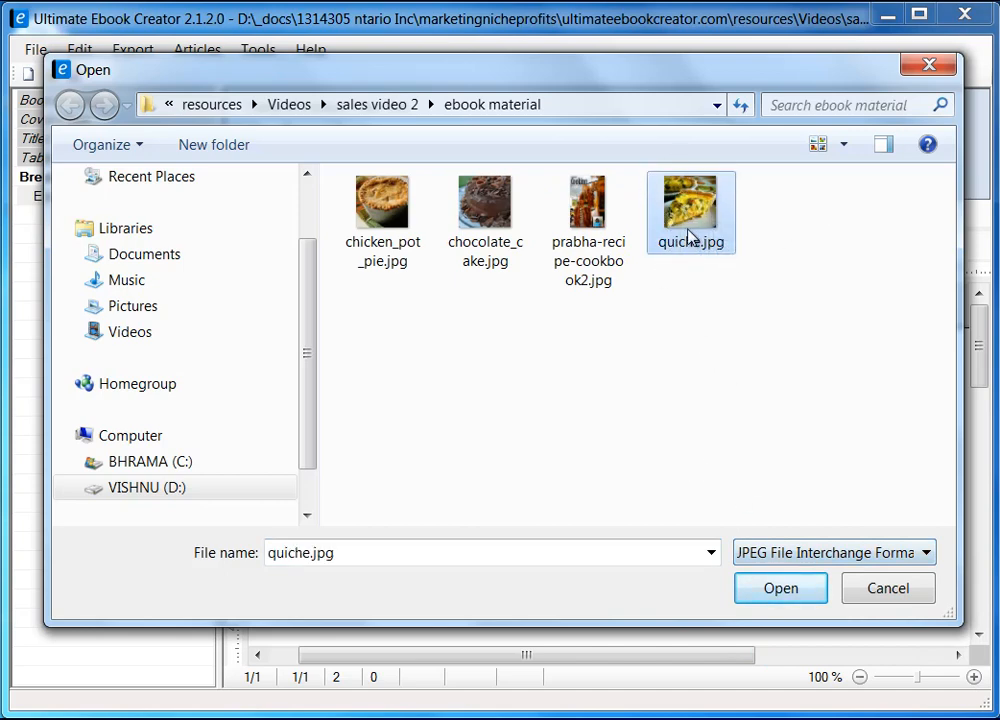
{"action": "left_click", "coordinate": [797, 592]}
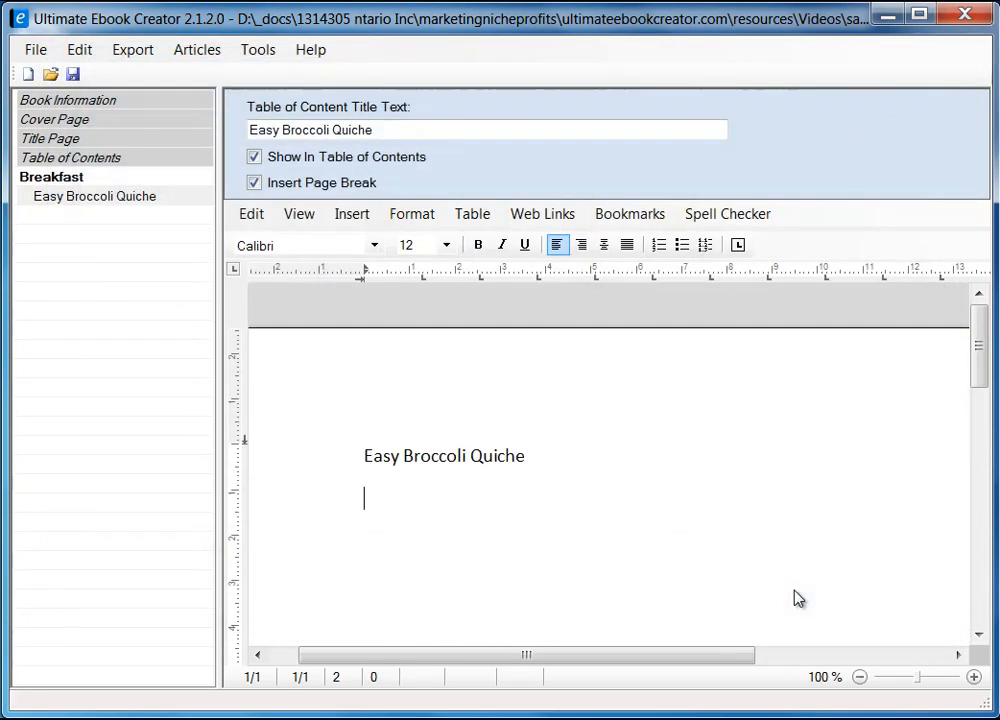
Step: Apply heading 2 to the 'Easy Broccoli Quiche' title line and add an empty line after it
{"action": "mouse_move", "coordinate": [978, 370]}
{"action": "left_mouse_down"}
{"action": "mouse_move", "coordinate": [980, 360]}
{"action": "mouse_move", "coordinate": [983, 388]}
{"action": "left_mouse_up"}
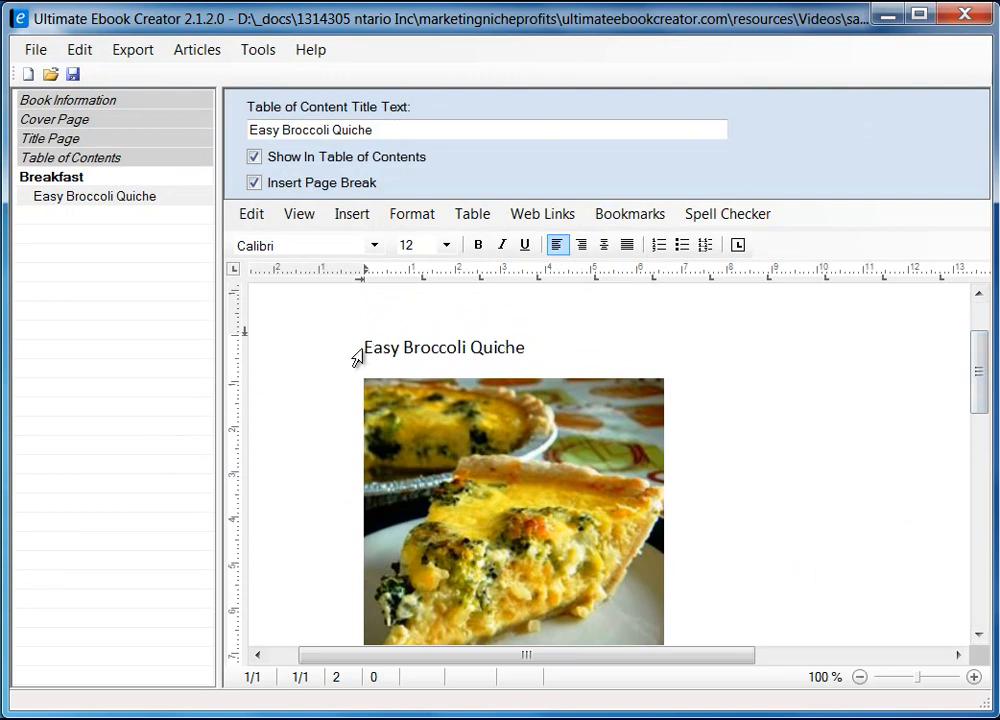
{"action": "left_click", "coordinate": [308, 353]}
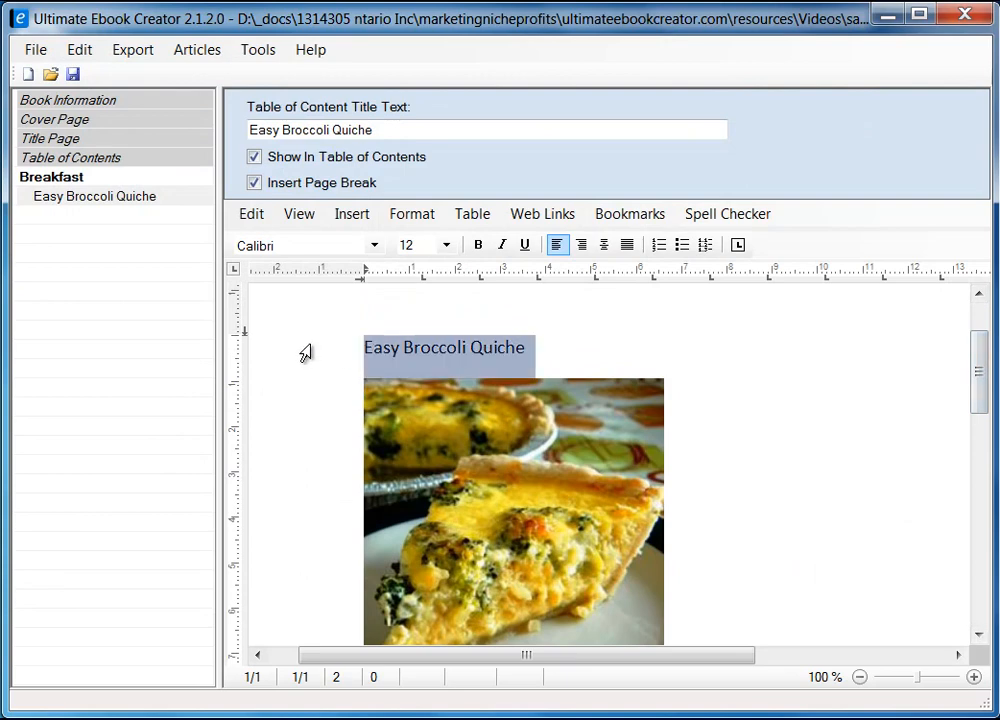
{"action": "left_click", "coordinate": [410, 214]}
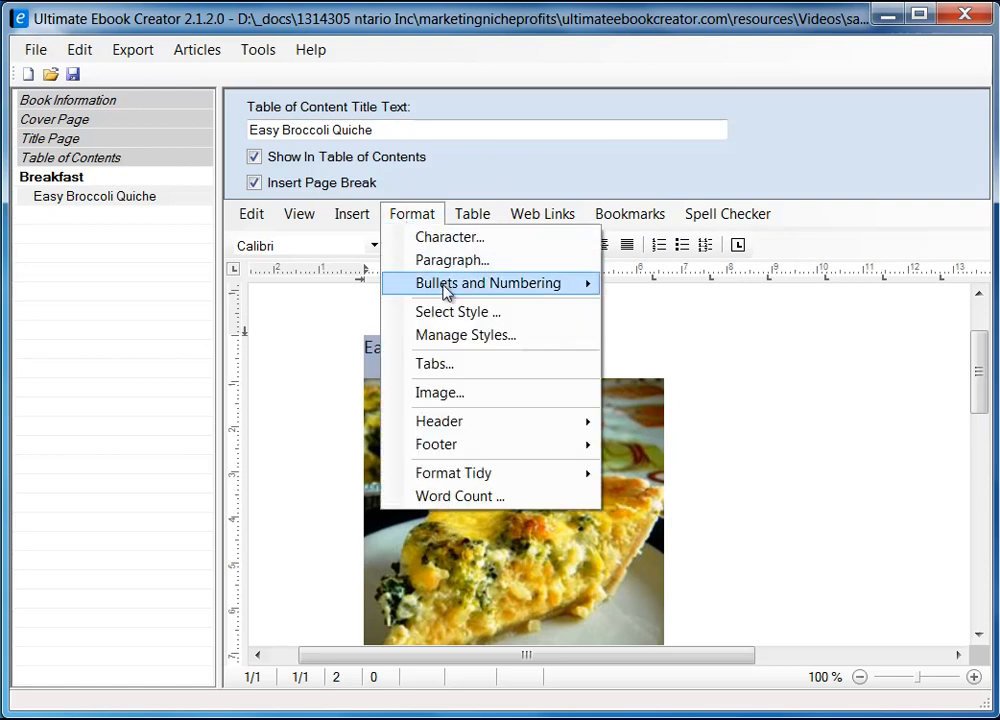
{"action": "left_click", "coordinate": [458, 313]}
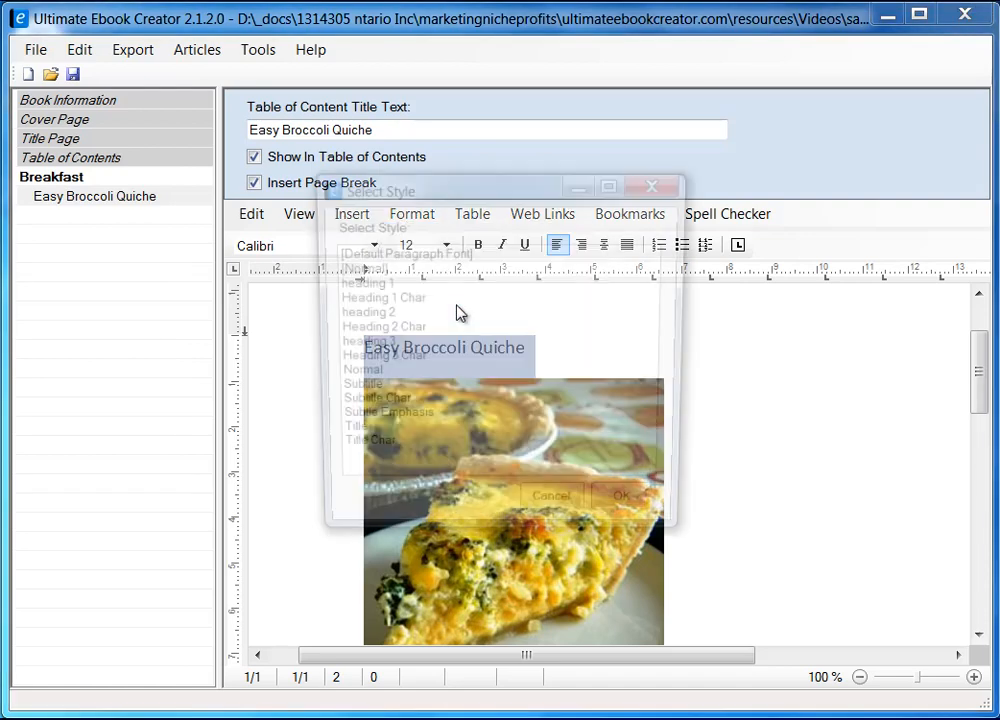
{"action": "left_click", "coordinate": [376, 314]}
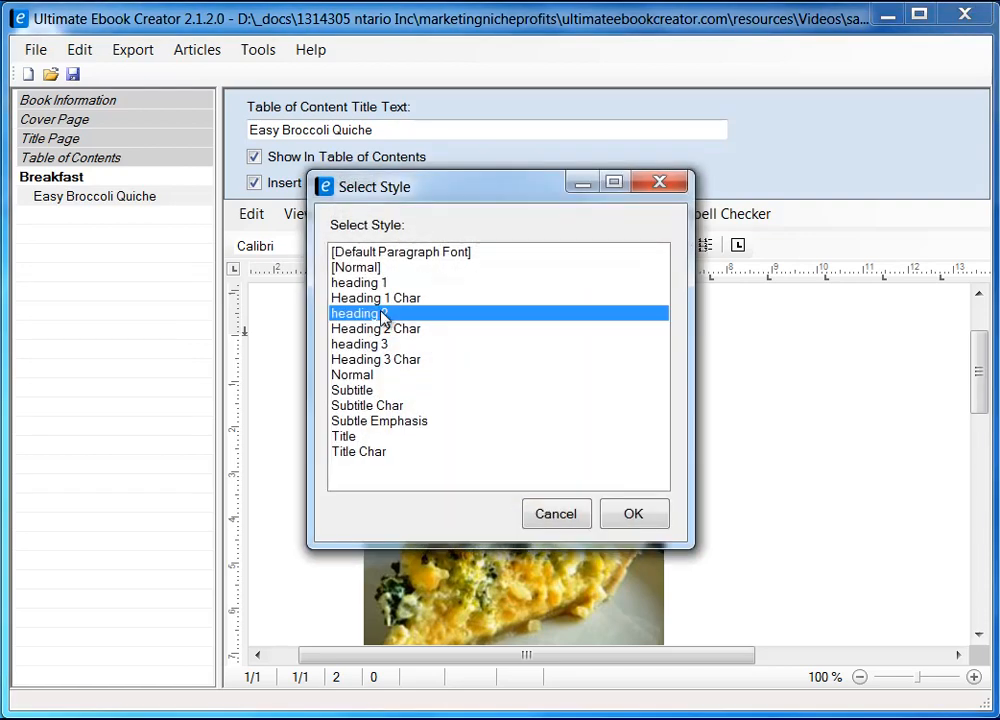
{"action": "left_click", "coordinate": [645, 512]}
{"action": "left_click", "coordinate": [609, 347]}
{"action": "key", "text": "Return"}
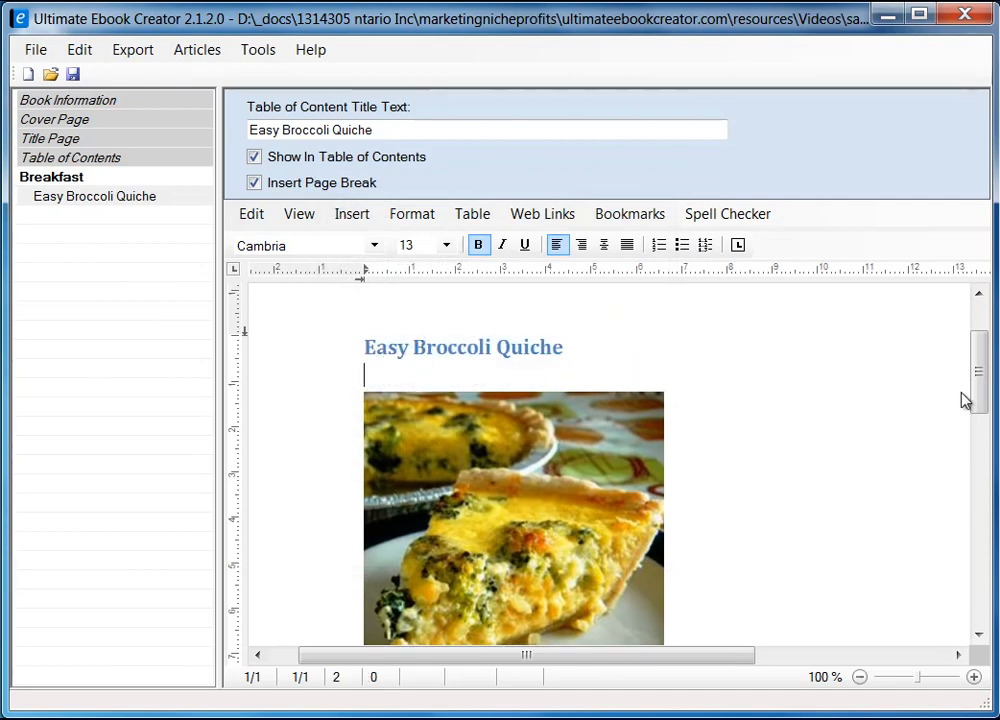
Step: Set the quiche photo's saving option to 'Embed data in document' in its image attributes
{"action": "left_click_drag", "start_coordinate": [983, 399], "coordinate": [983, 414]}
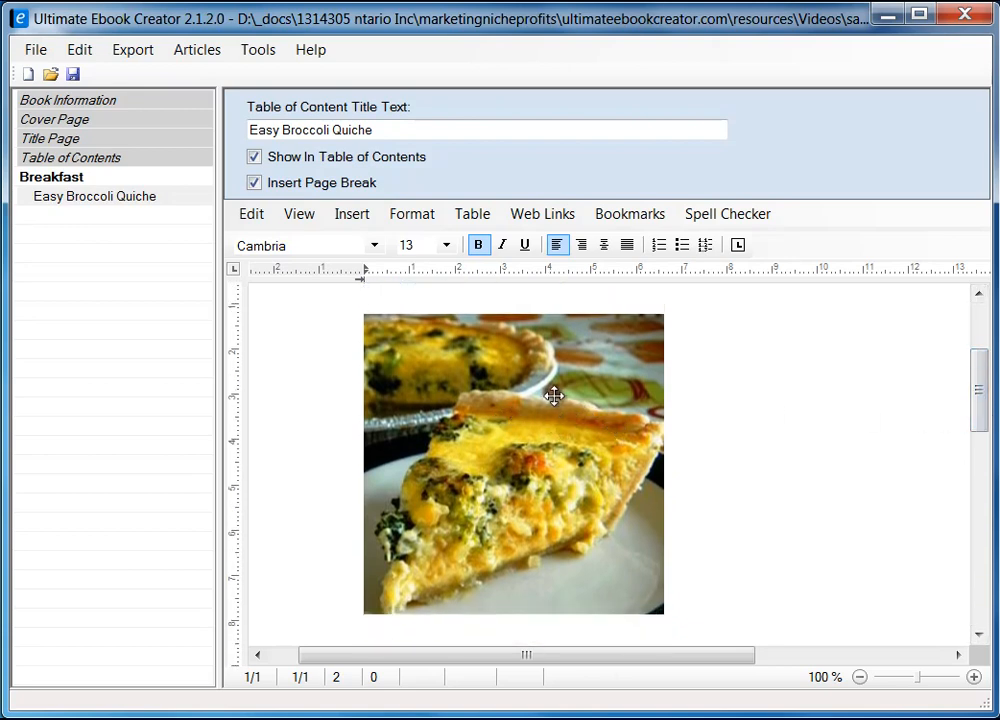
{"action": "left_click", "coordinate": [498, 406]}
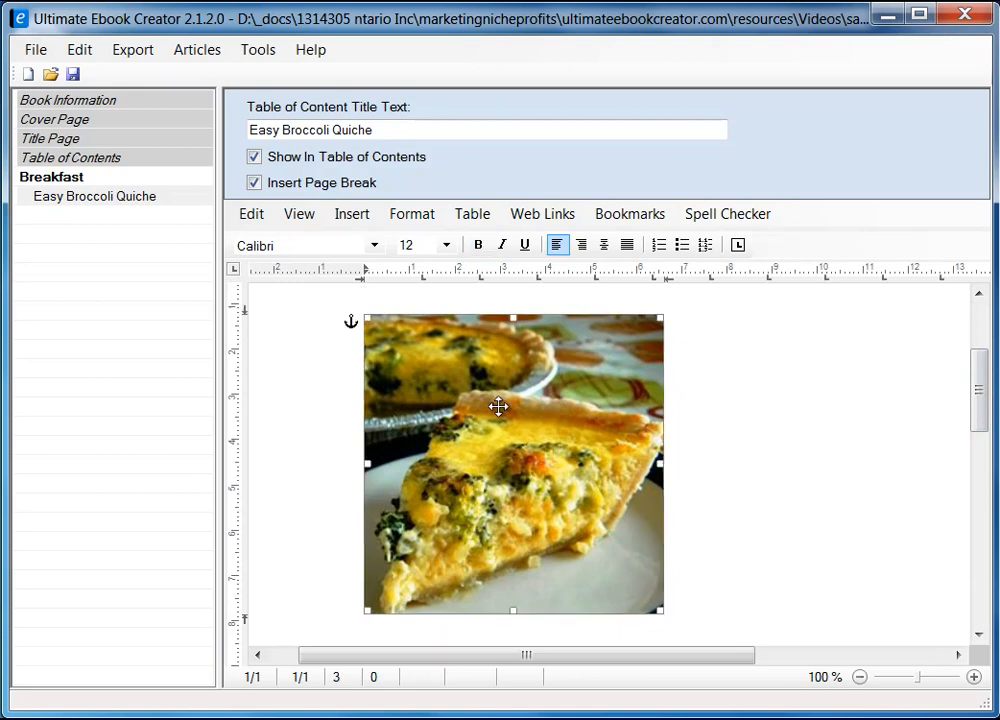
{"action": "right_click", "coordinate": [452, 381]}
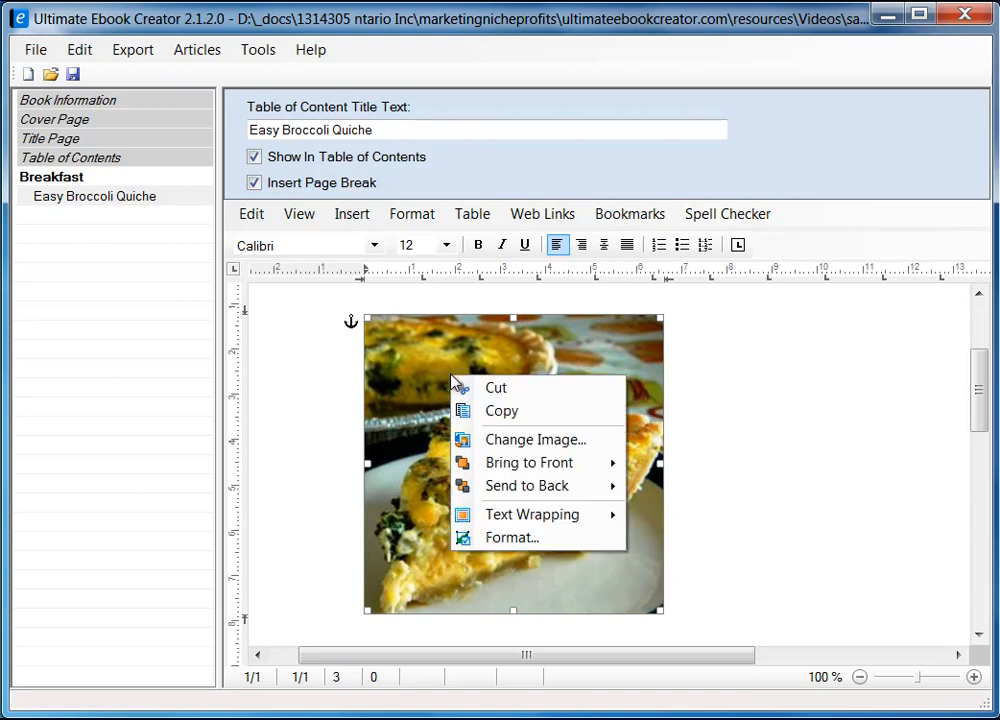
{"action": "left_click", "coordinate": [524, 539]}
{"action": "left_click_drag", "start_coordinate": [346, 183], "coordinate": [614, 176]}
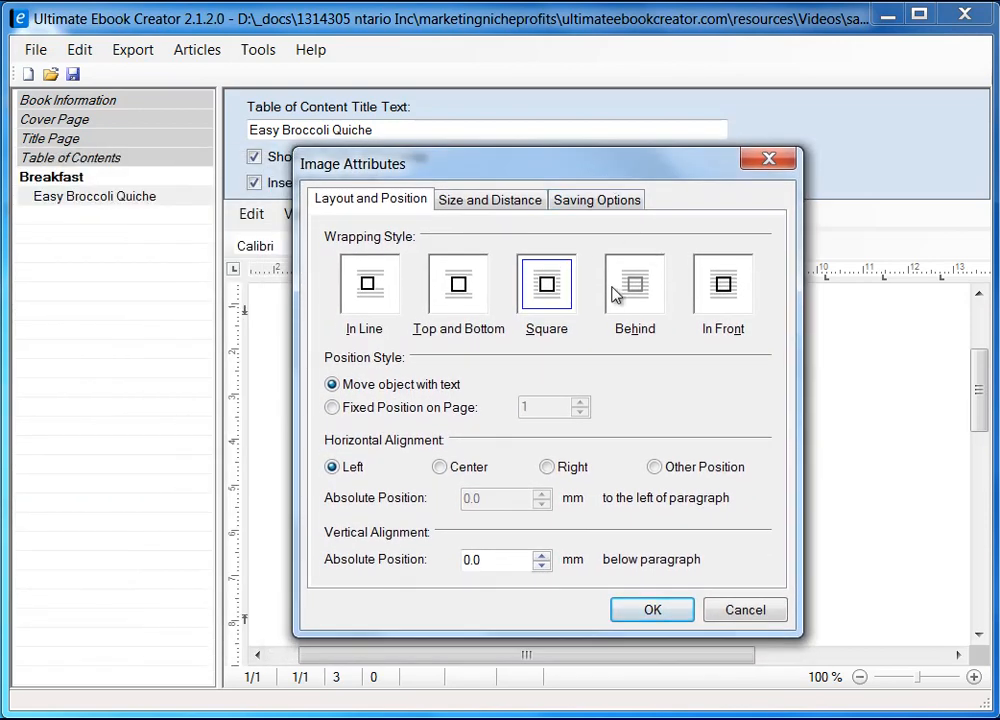
{"action": "left_click", "coordinate": [601, 205]}
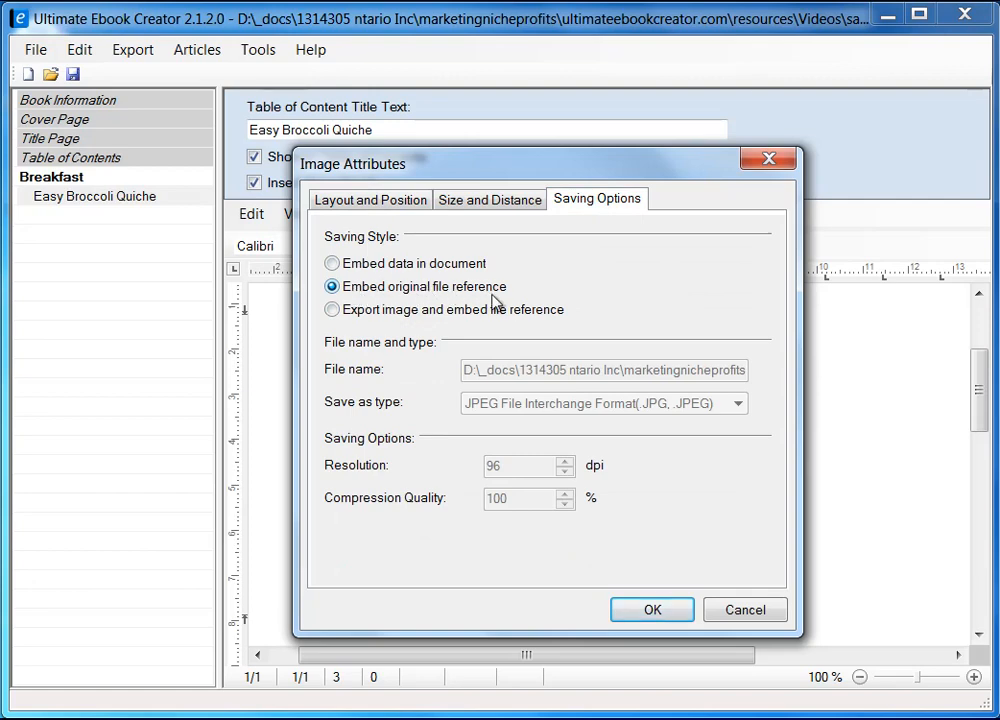
{"action": "left_click", "coordinate": [345, 264]}
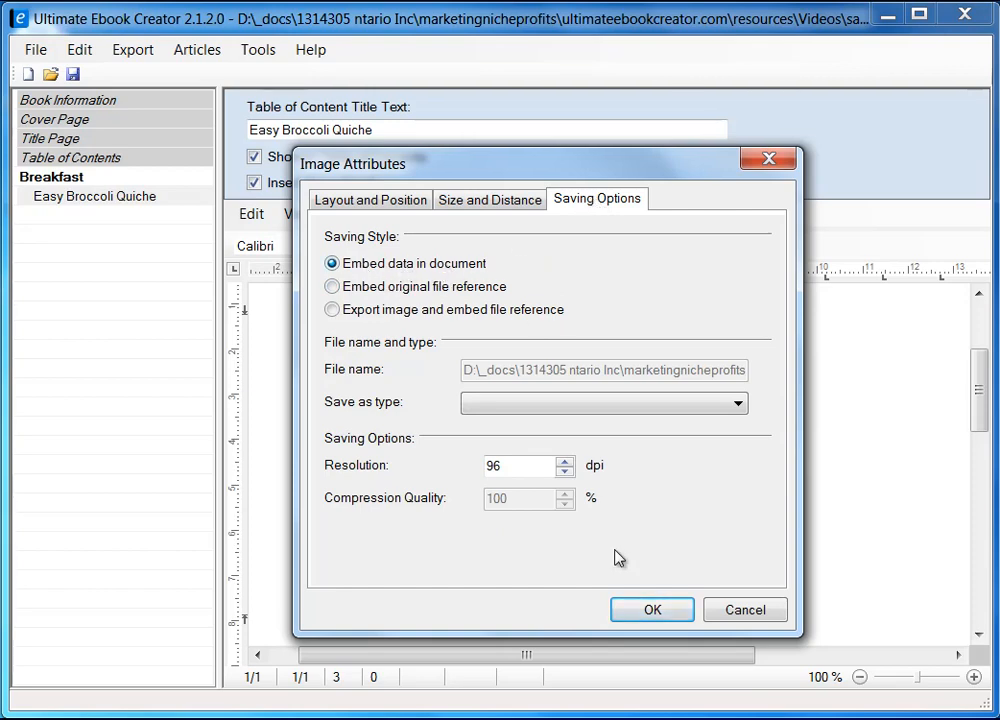
{"action": "left_click", "coordinate": [652, 611]}
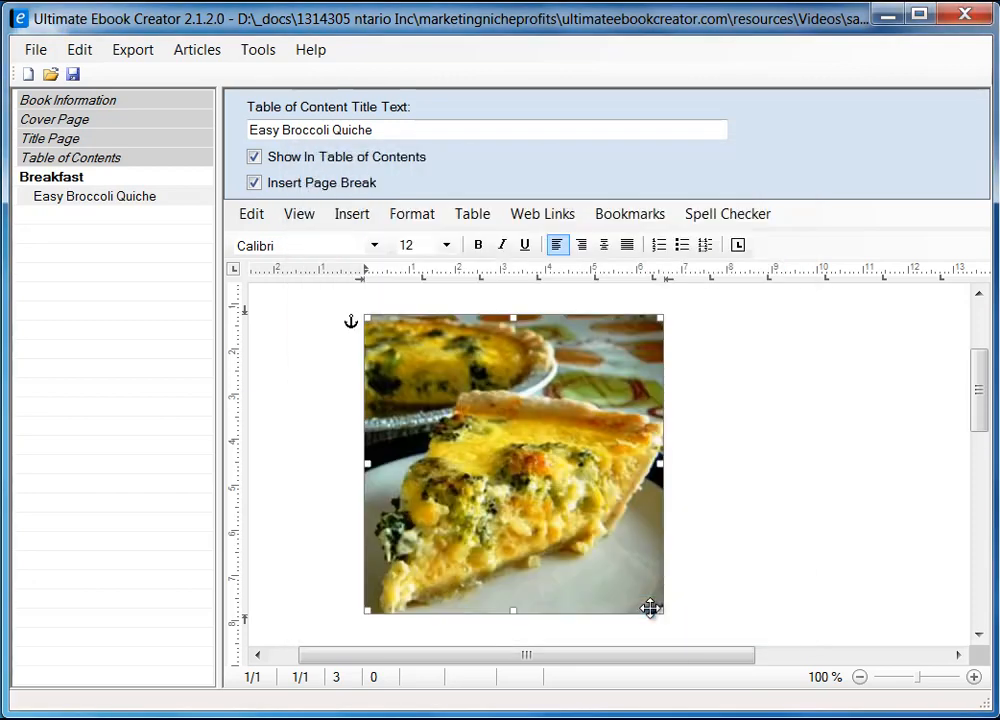
{"action": "left_click_drag", "start_coordinate": [981, 413], "coordinate": [982, 375]}
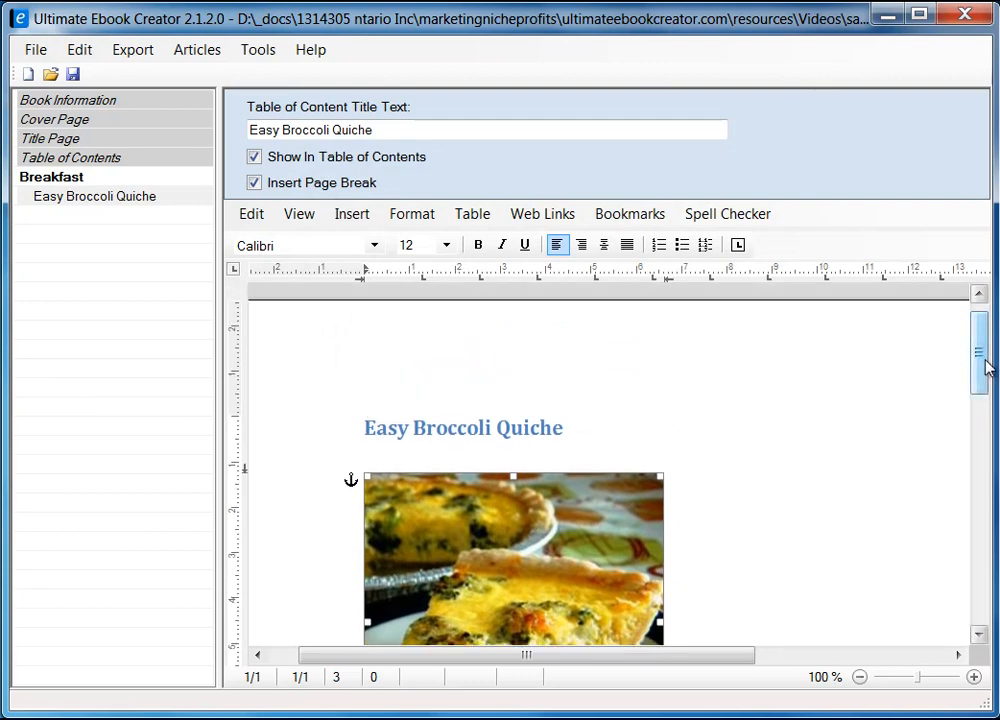
{"action": "left_click_drag", "start_coordinate": [985, 368], "coordinate": [977, 400]}
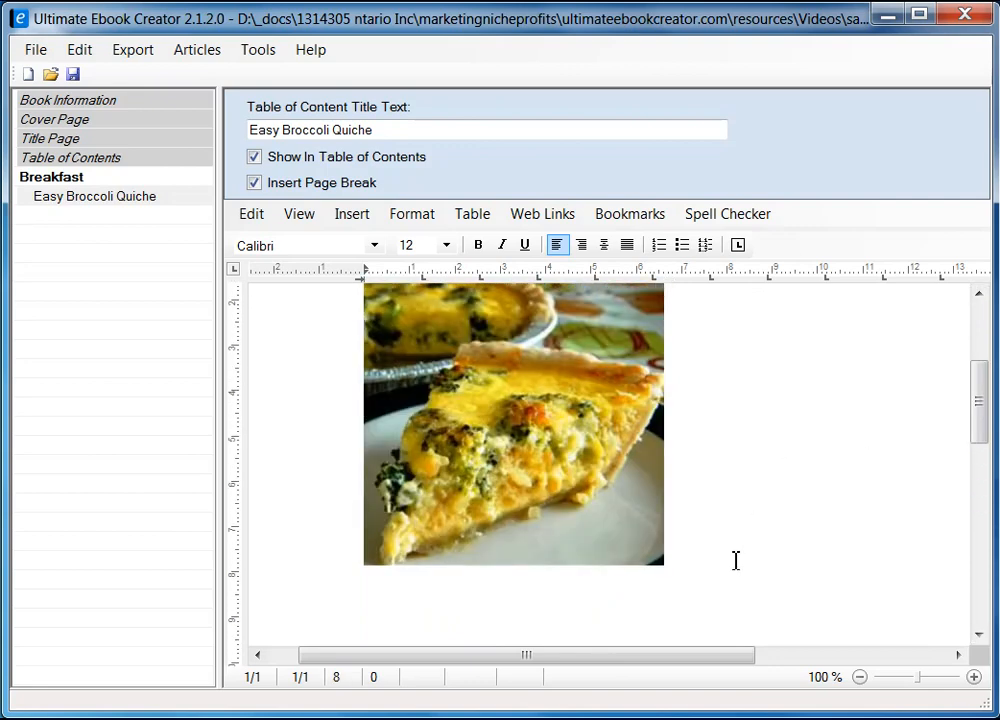
{"action": "key", "text": "Return"}
{"action": "key", "text": "Return"}
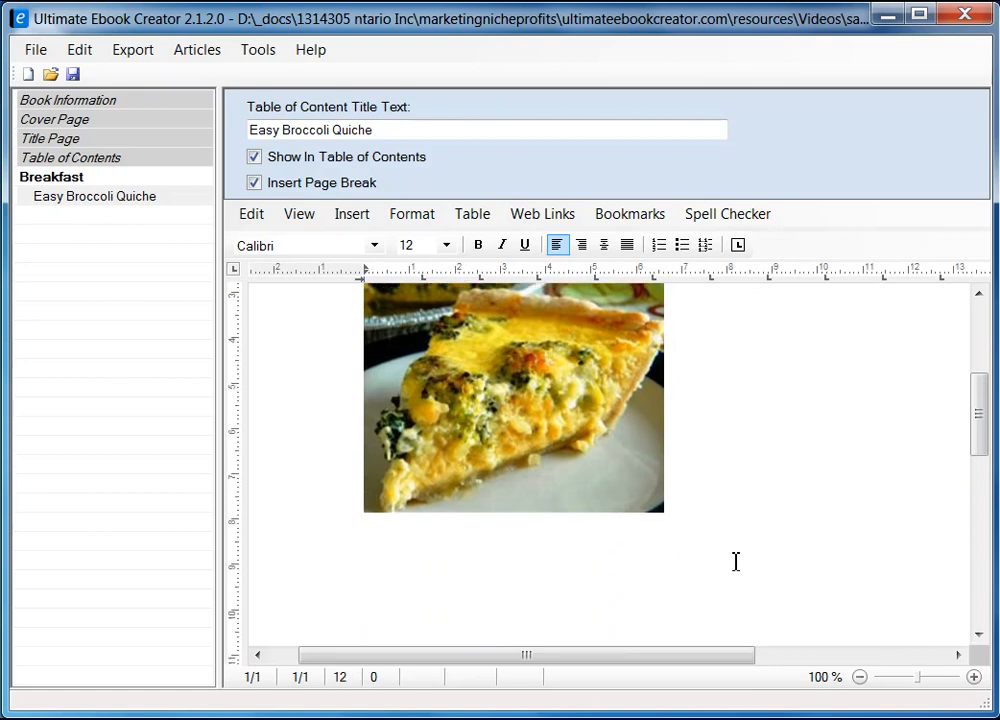
{"action": "left_click", "coordinate": [425, 548]}
Step: Scroll down the Easy Broccoli Quiche page and copy the 'Ingredients' heading
{"action": "left_click_drag", "start_coordinate": [978, 435], "coordinate": [980, 449]}
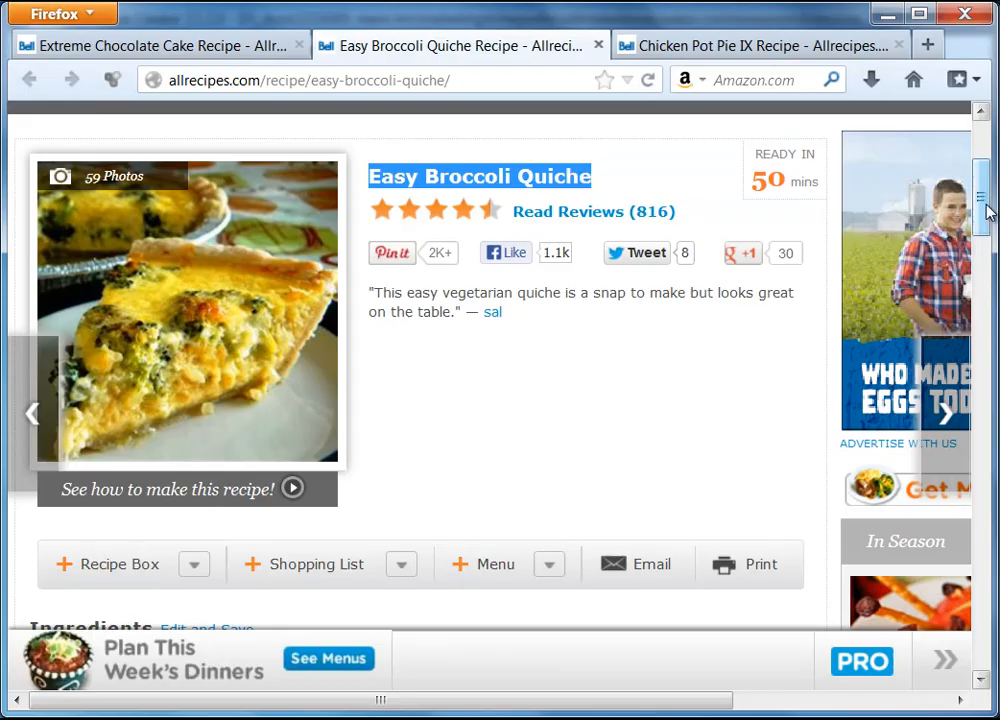
{"action": "left_click_drag", "start_coordinate": [984, 212], "coordinate": [985, 280]}
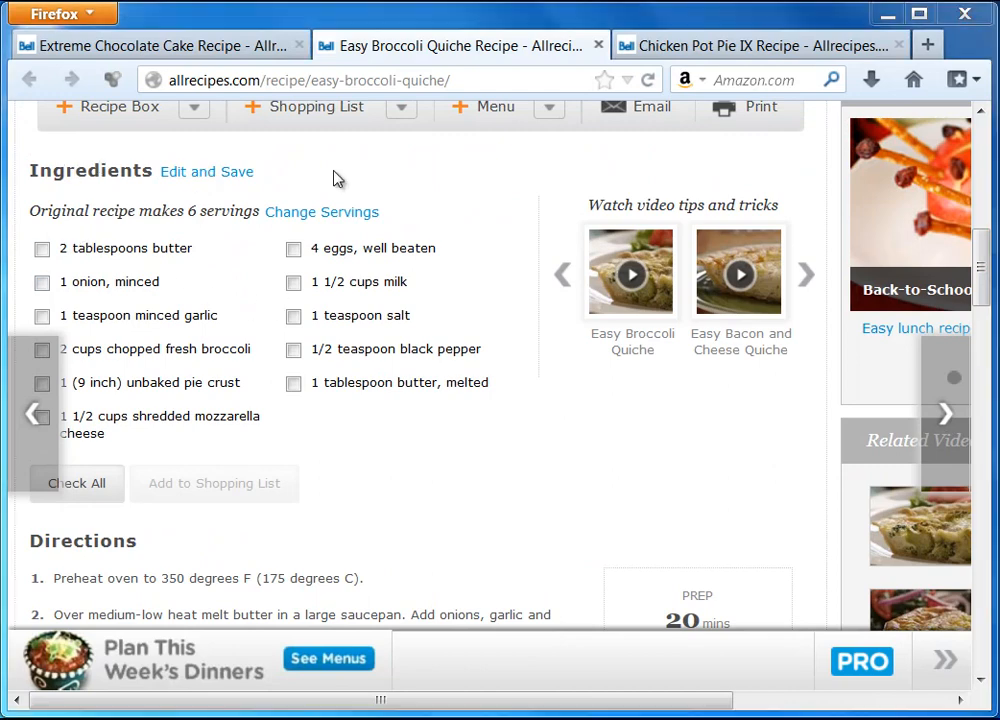
{"action": "left_click_drag", "start_coordinate": [27, 171], "coordinate": [148, 174]}
{"action": "right_click", "coordinate": [148, 174]}
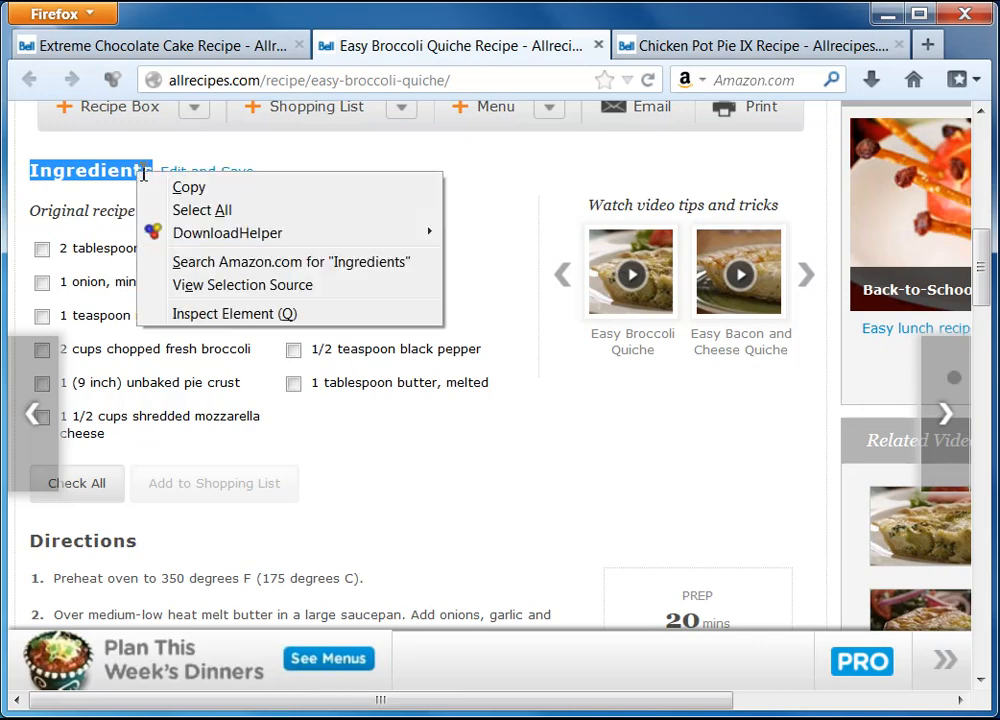
{"action": "left_click", "coordinate": [186, 185]}
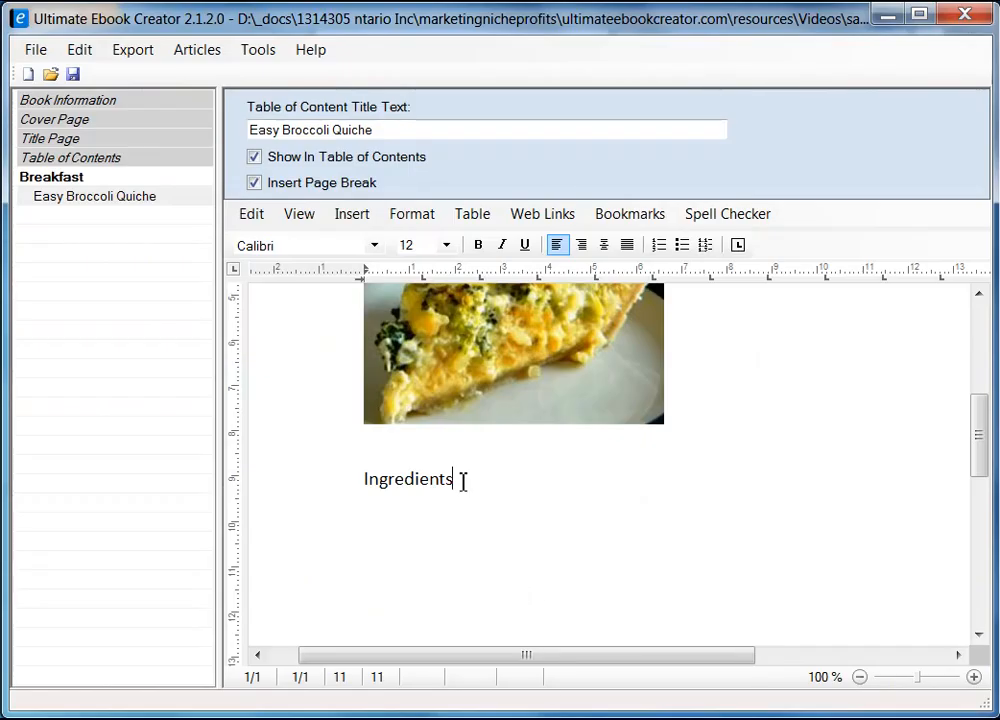
Step: Replace the old Ingredients text under the quiche photo with an unformatted paste of 'Ingredients'
{"action": "left_click_drag", "start_coordinate": [463, 481], "coordinate": [329, 476]}
{"action": "key", "text": "Delete"}
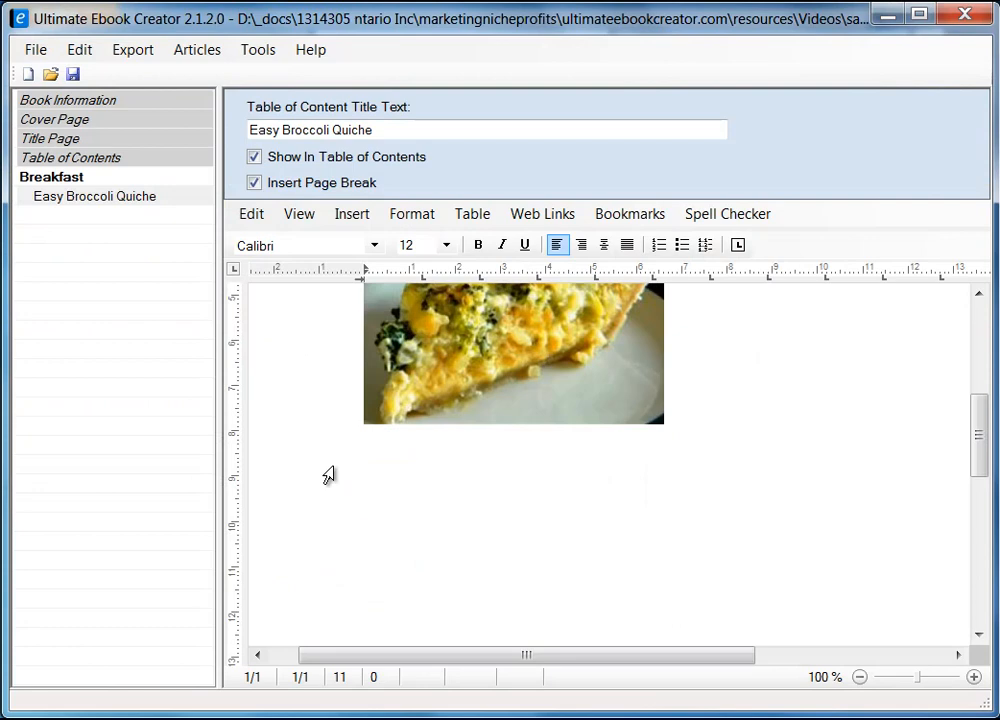
{"action": "right_click", "coordinate": [386, 484]}
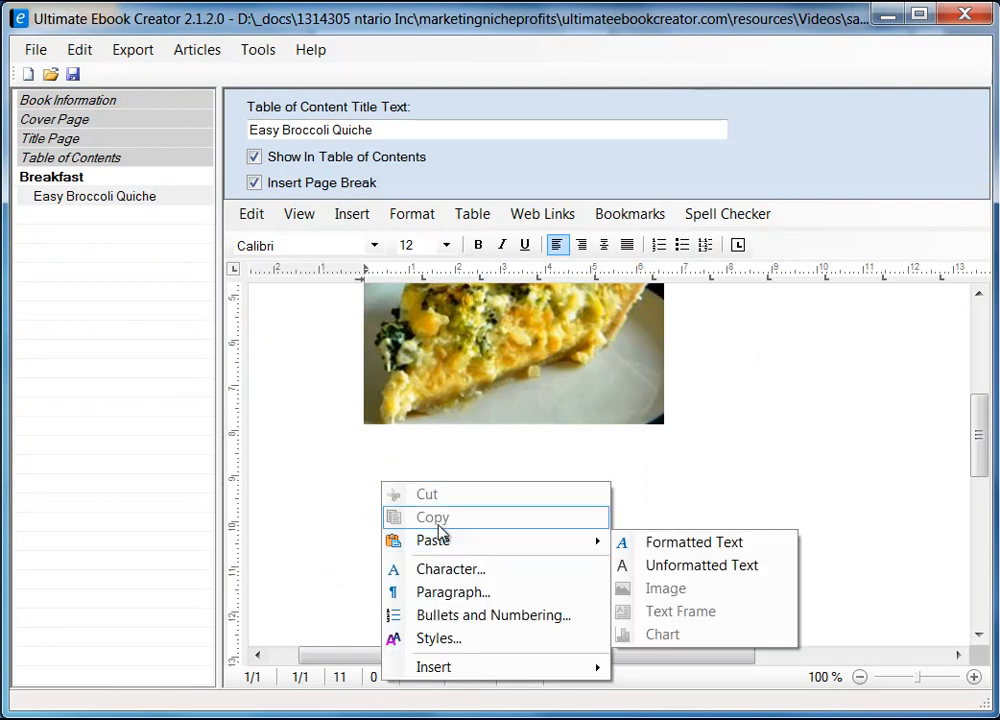
{"action": "mouse_move", "coordinate": [531, 545]}
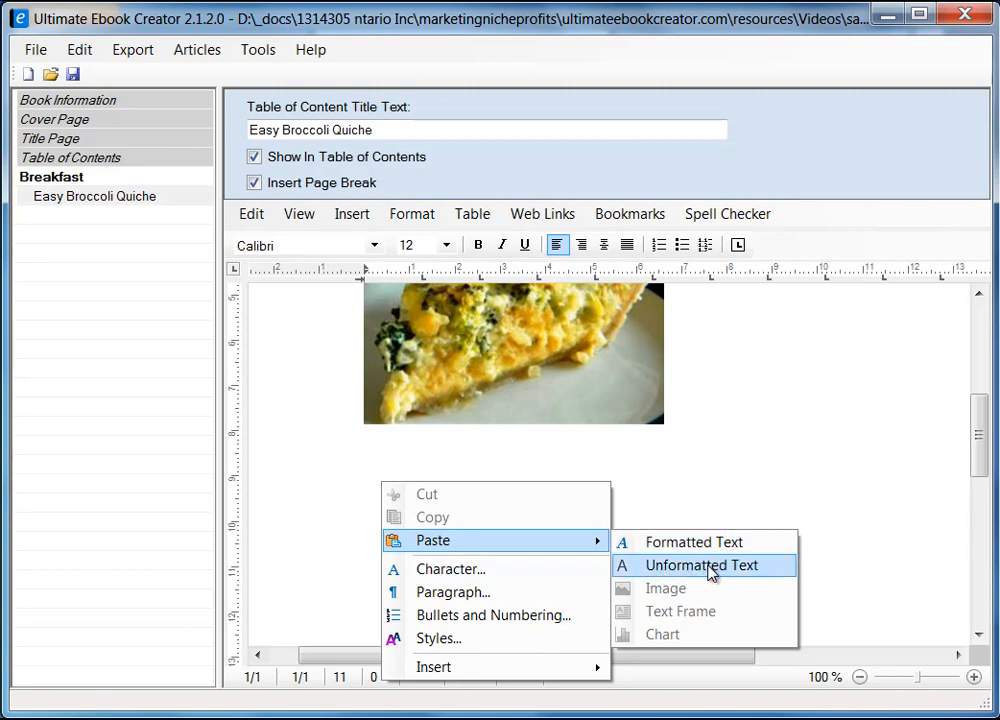
{"action": "left_click", "coordinate": [710, 566]}
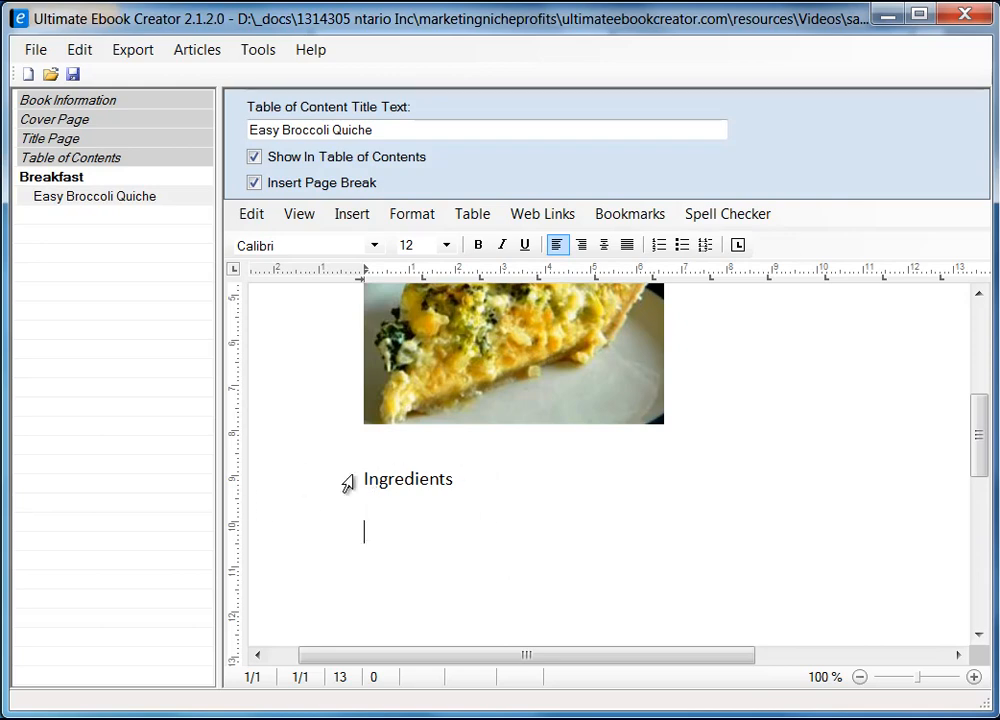
{"action": "left_click_drag", "start_coordinate": [982, 435], "coordinate": [980, 485]}
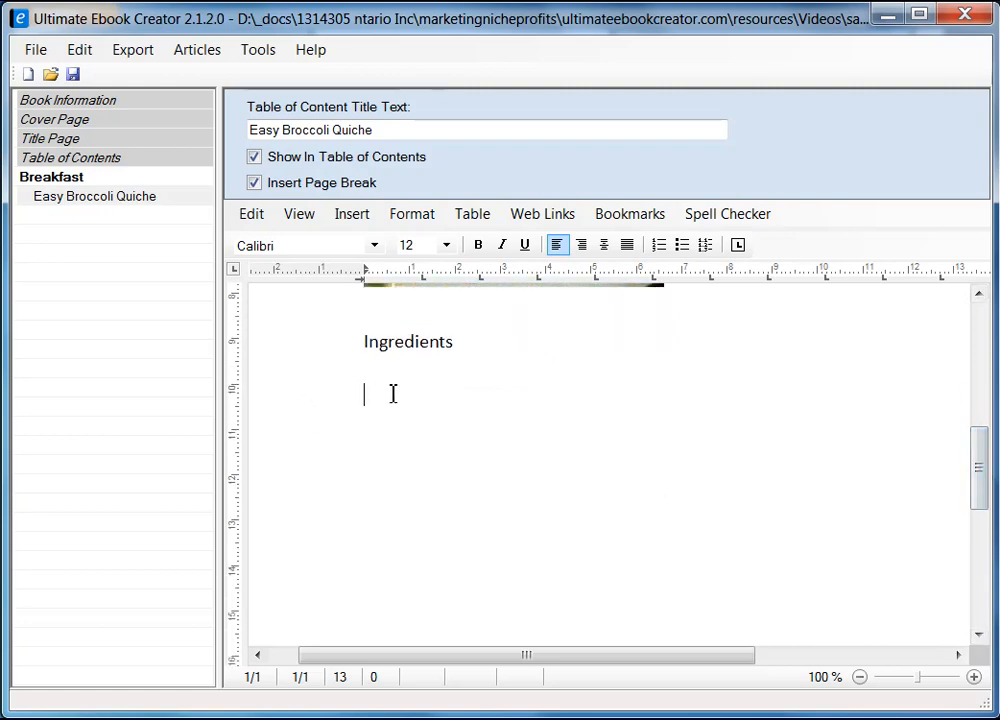
Step: Select 'Original recipe makes 6 servings' on the Allrecipes quiche page and return to the ebook
{"action": "key", "text": "alt+Tab"}
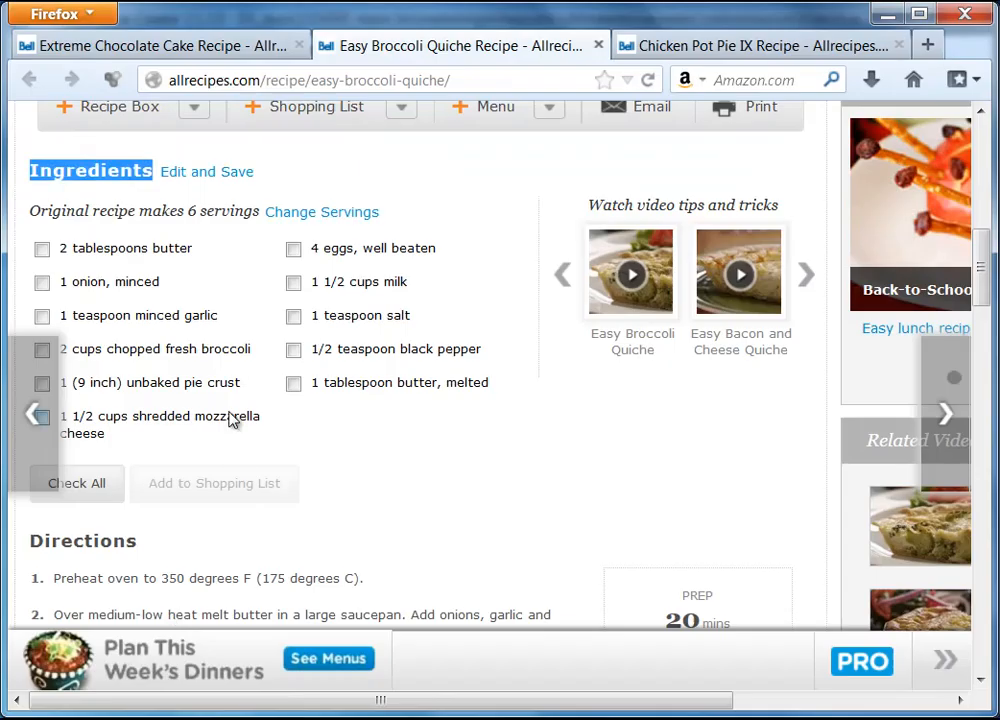
{"action": "left_click", "coordinate": [61, 250]}
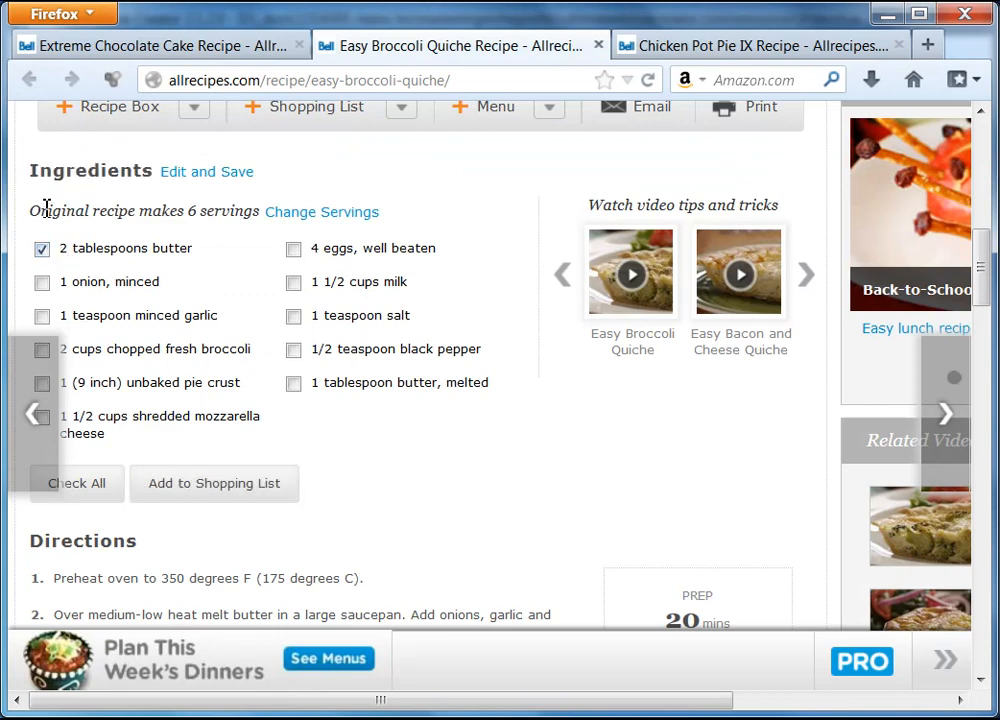
{"action": "left_click_drag", "start_coordinate": [34, 214], "coordinate": [241, 201]}
{"action": "left_click", "coordinate": [221, 250]}
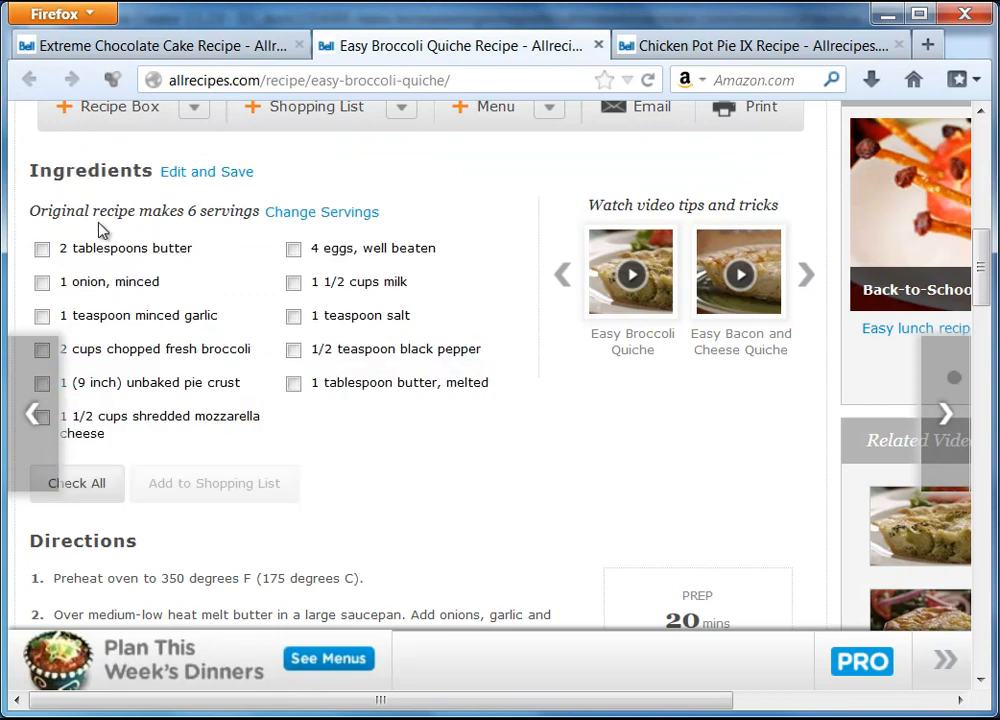
{"action": "left_click_drag", "start_coordinate": [34, 212], "coordinate": [258, 212]}
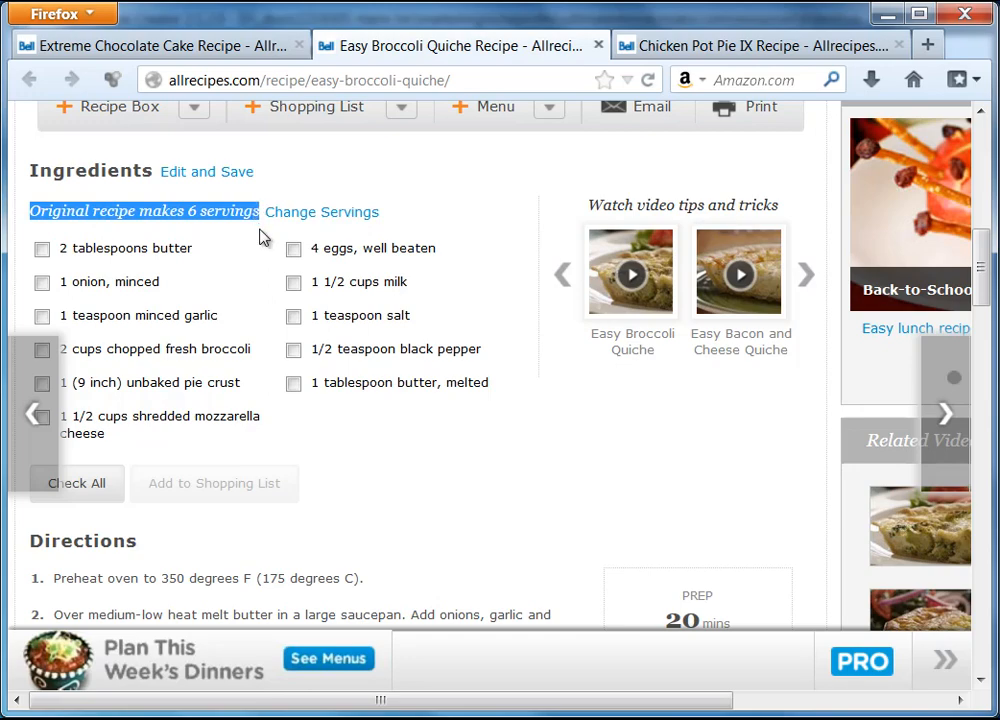
{"action": "key", "text": "alt+Tab"}
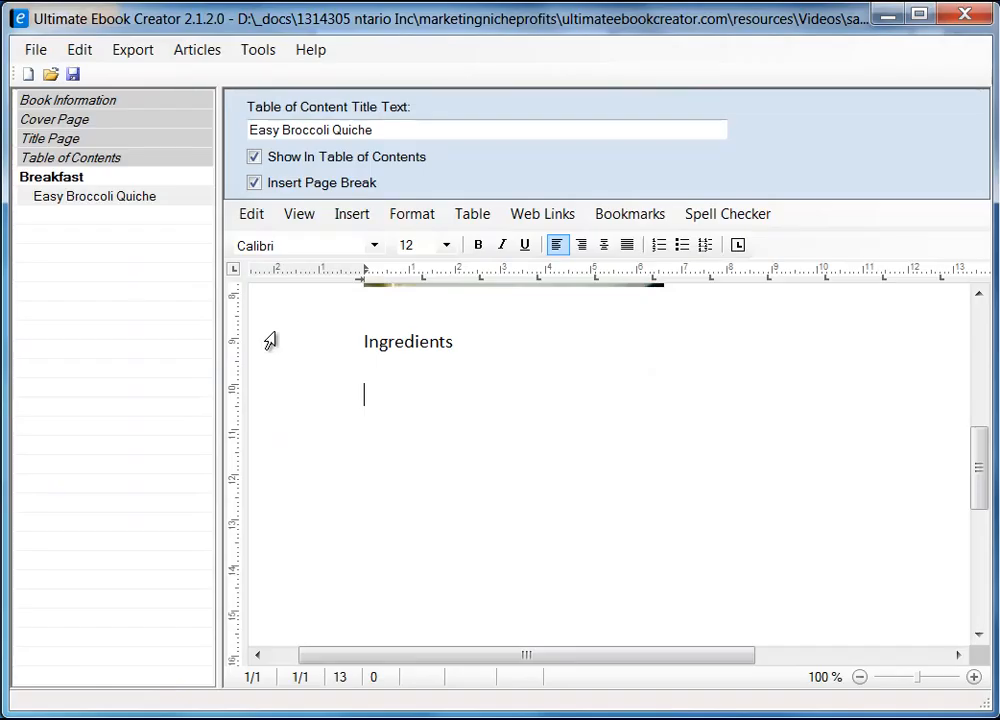
Step: Paste the servings line under Ingredients, then remove that Arial-formatted copy
{"action": "left_click", "coordinate": [408, 391]}
{"action": "key", "text": "ctrl+v"}
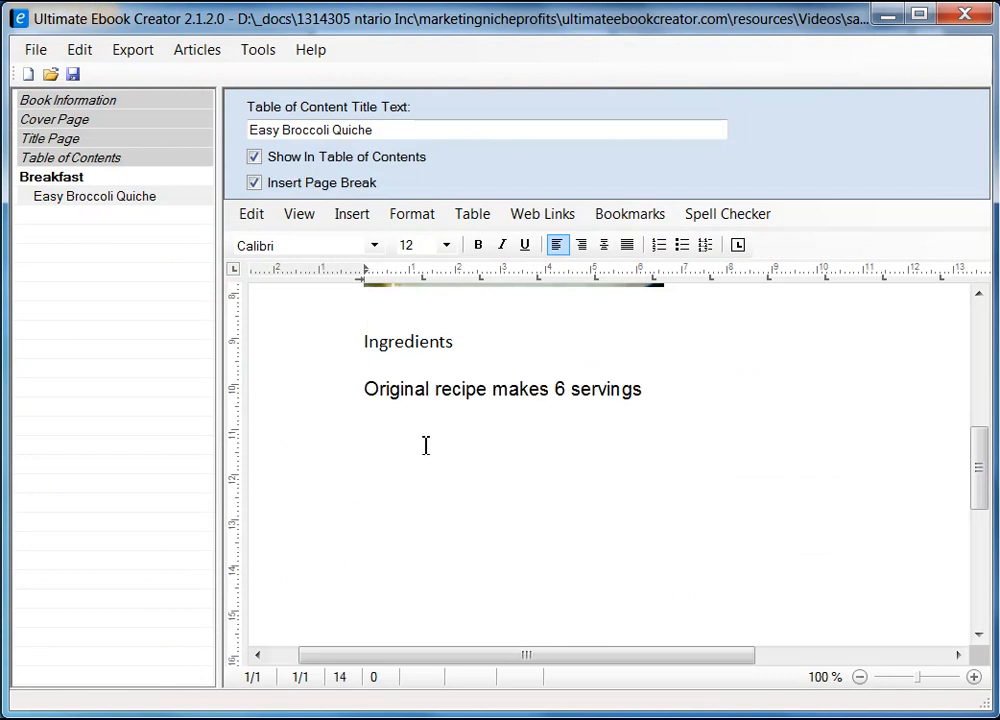
{"action": "key", "text": "Up"}
{"action": "key", "text": "Right"}
{"action": "key", "text": "Right"}
{"action": "key", "text": "Right"}
{"action": "key", "text": "Right"}
{"action": "key", "text": "Right"}
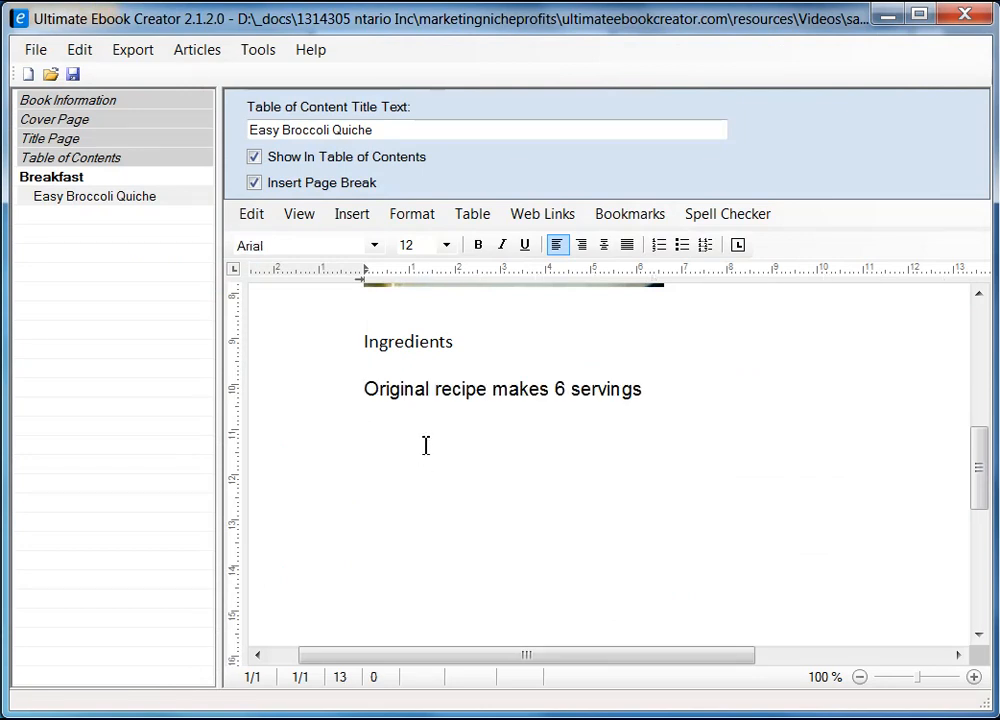
{"action": "key", "text": "BackSpace"}
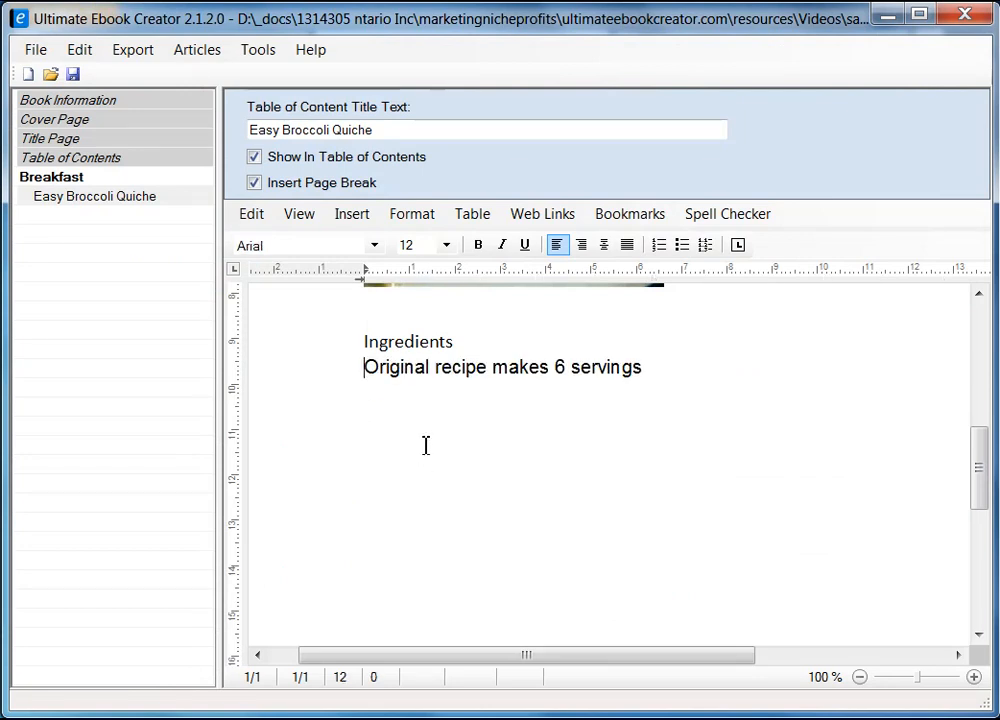
{"action": "left_click", "coordinate": [659, 370], "text": "shift"}
{"action": "key", "text": "Return"}
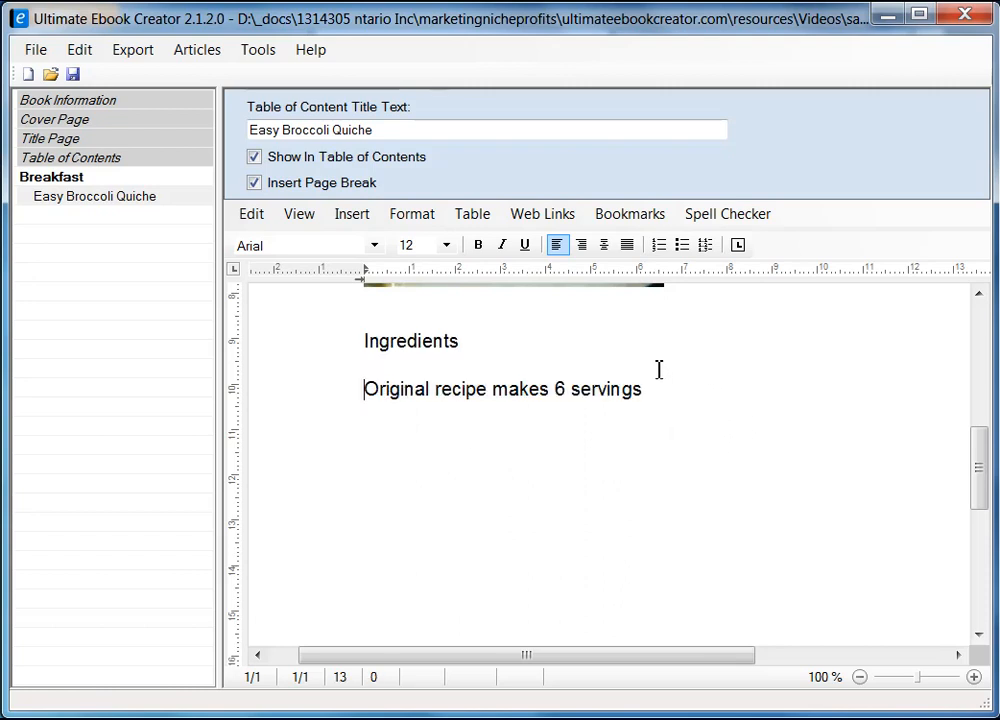
{"action": "key", "text": "BackSpace"}
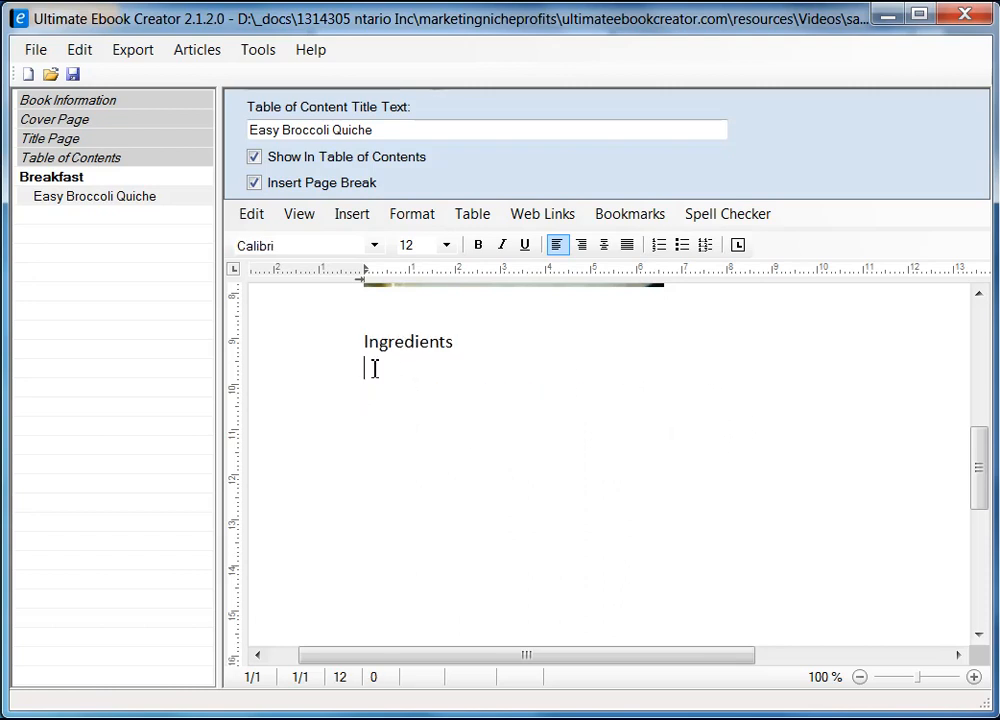
Step: Paste 'Original recipe makes 6 servings' as unformatted text with a new line below it
{"action": "right_click", "coordinate": [370, 368]}
{"action": "mouse_move", "coordinate": [531, 433]}
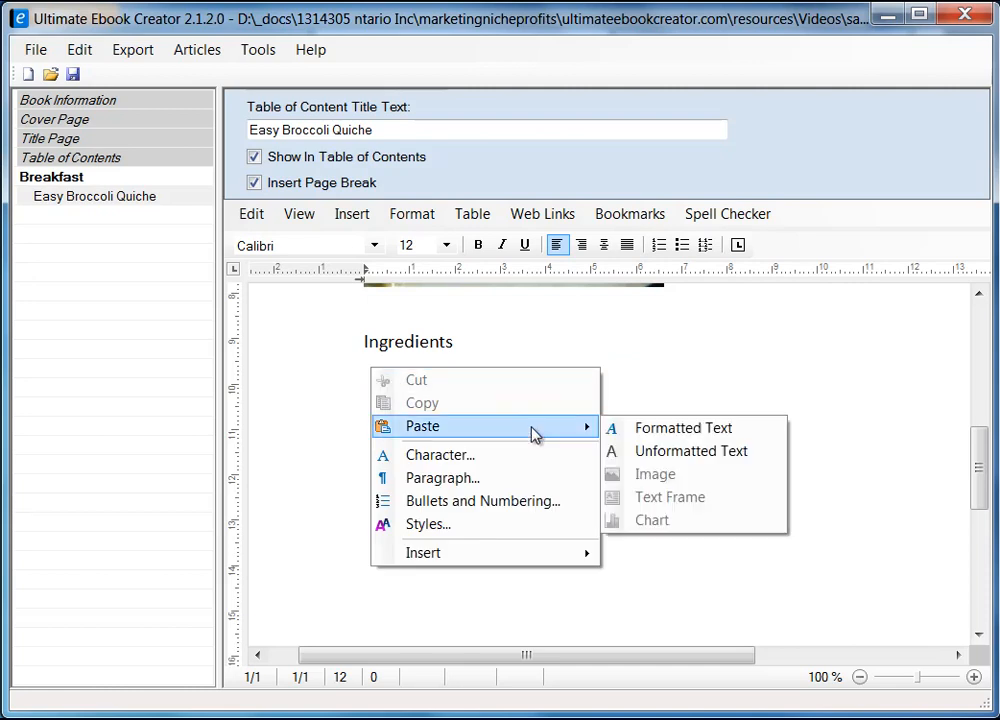
{"action": "left_click", "coordinate": [650, 452]}
{"action": "key", "text": "Return"}
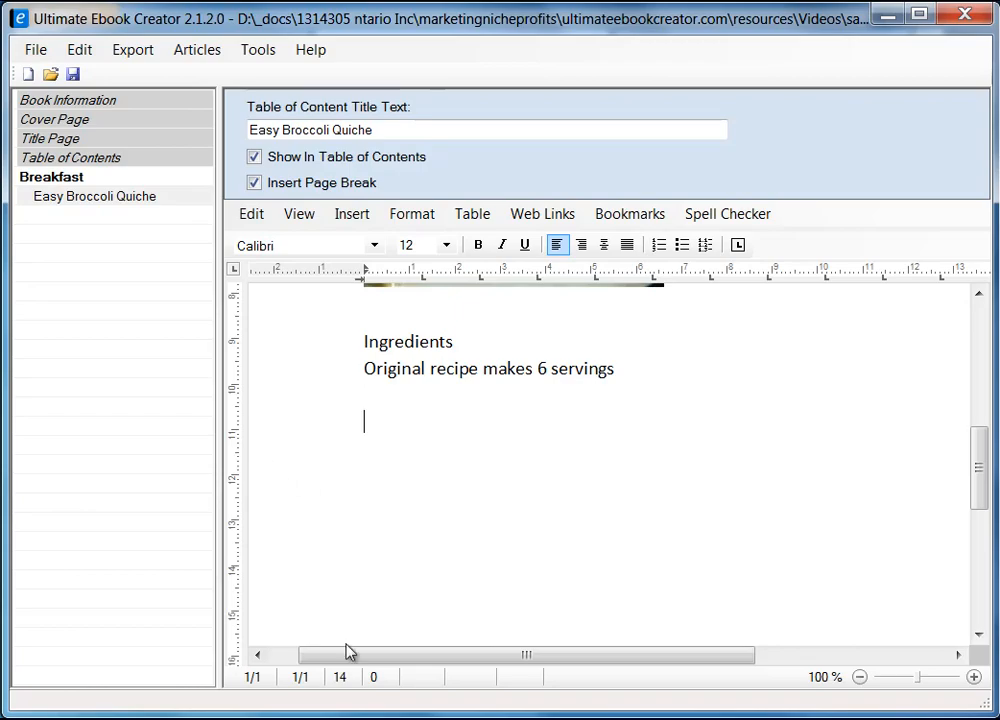
{"action": "key", "text": "alt+Tab"}
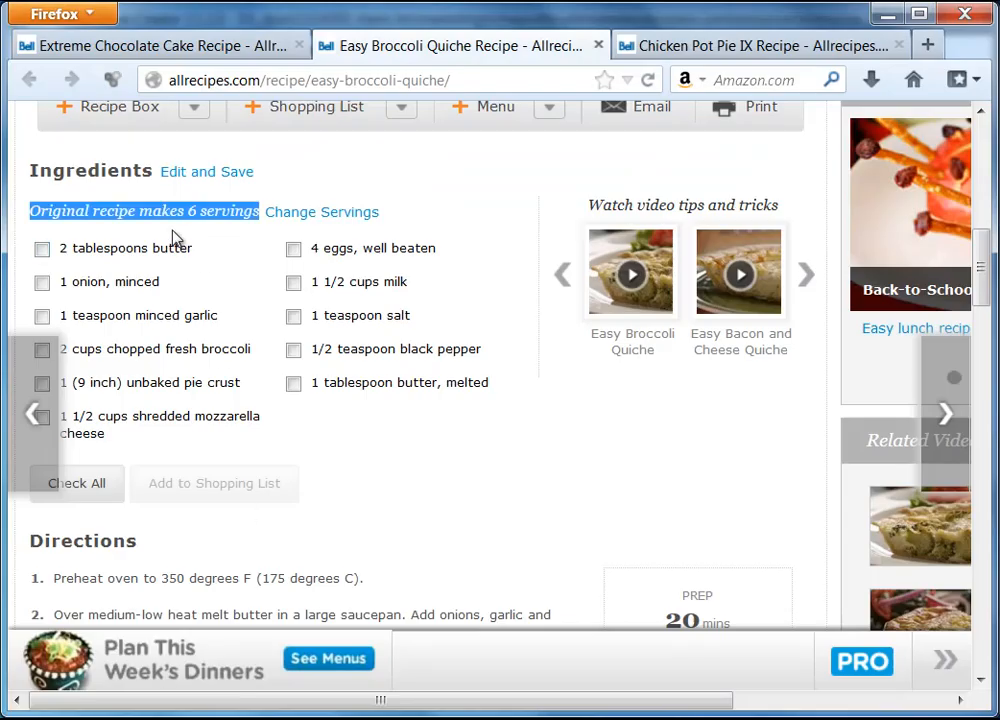
Step: Paste the first ingredient column unformatted below the servings line, removing the space before 2 tablespoons butter
{"action": "left_click_drag", "start_coordinate": [61, 248], "coordinate": [157, 437]}
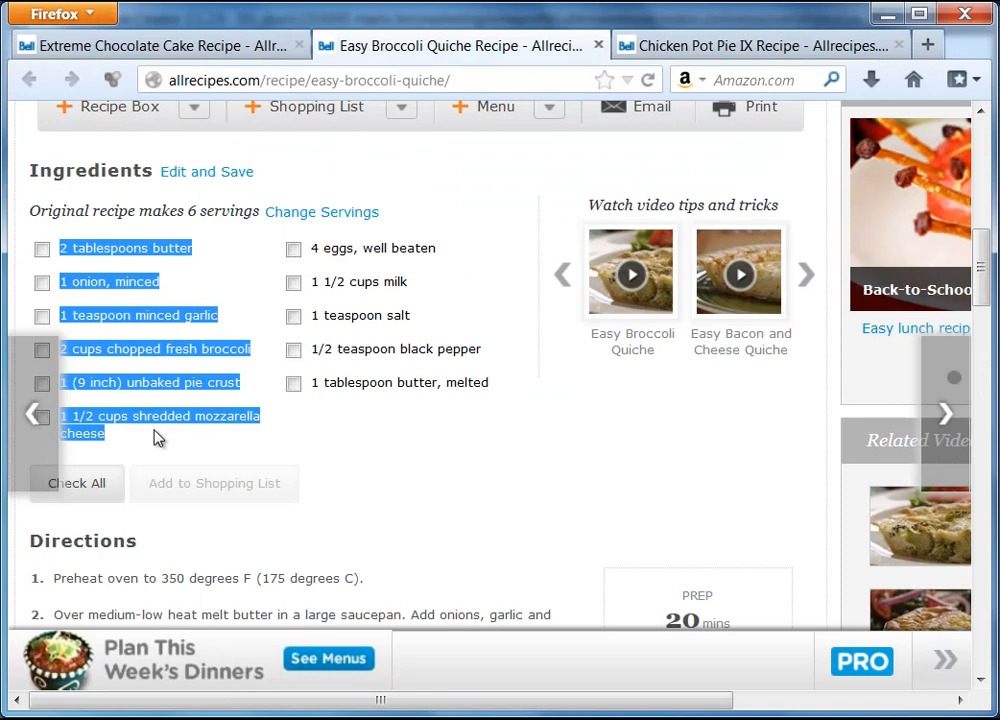
{"action": "right_click", "coordinate": [137, 250]}
{"action": "left_click", "coordinate": [180, 262]}
{"action": "key", "text": "alt+Tab"}
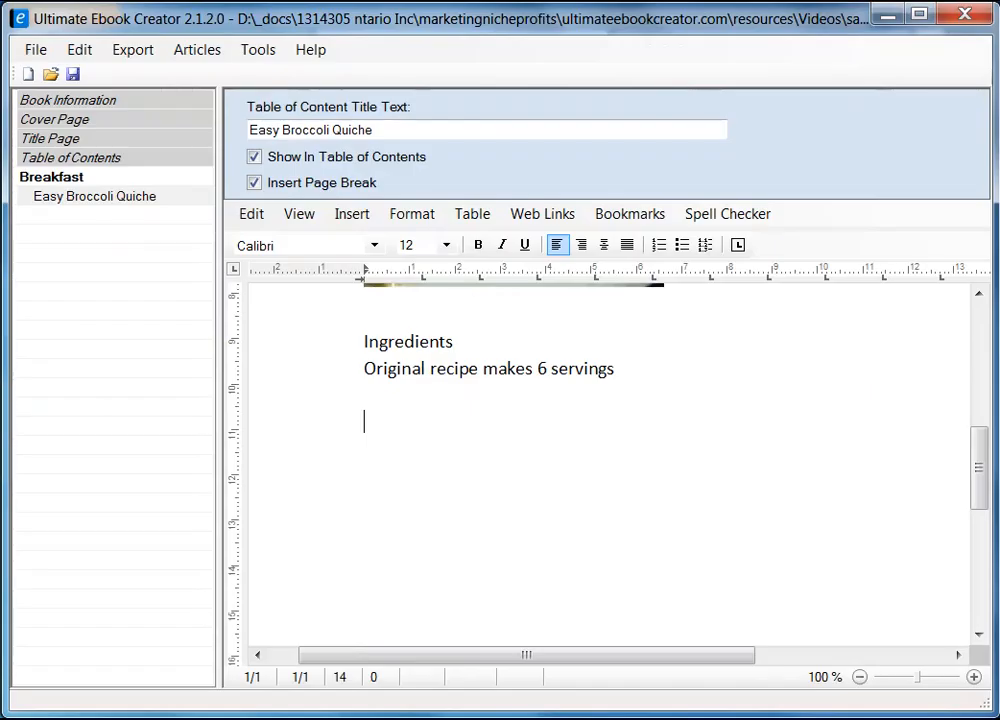
{"action": "left_click", "coordinate": [337, 487]}
{"action": "right_click", "coordinate": [333, 465]}
{"action": "left_click", "coordinate": [407, 422]}
{"action": "right_click", "coordinate": [406, 422]}
{"action": "mouse_move", "coordinate": [547, 478]}
{"action": "left_click", "coordinate": [724, 505]}
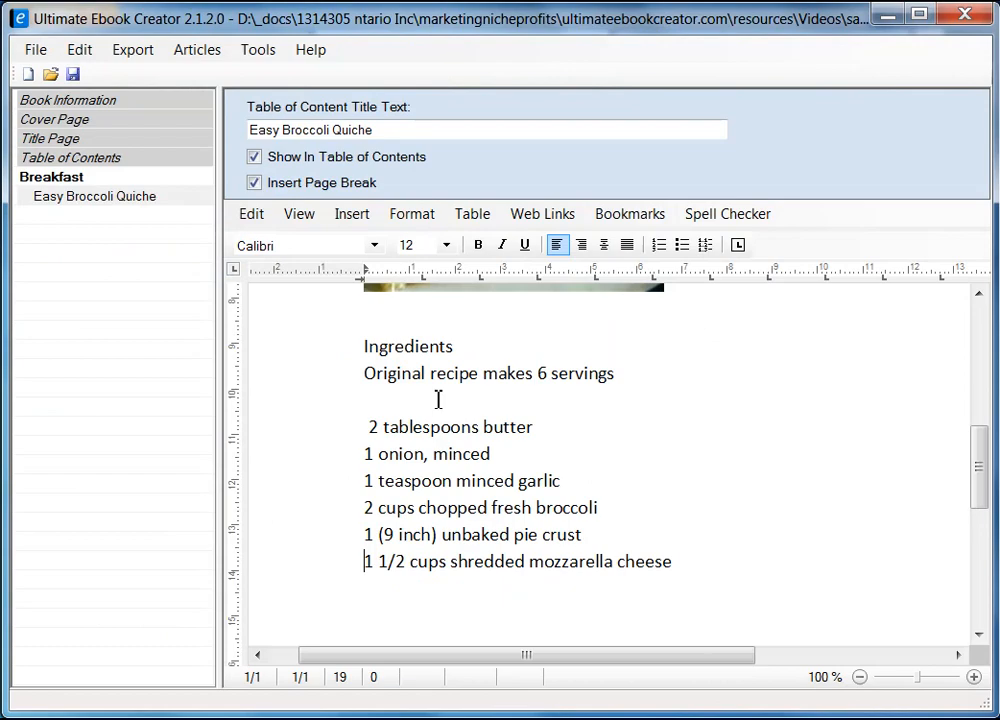
{"action": "left_click", "coordinate": [371, 427]}
{"action": "key", "text": "BackSpace"}
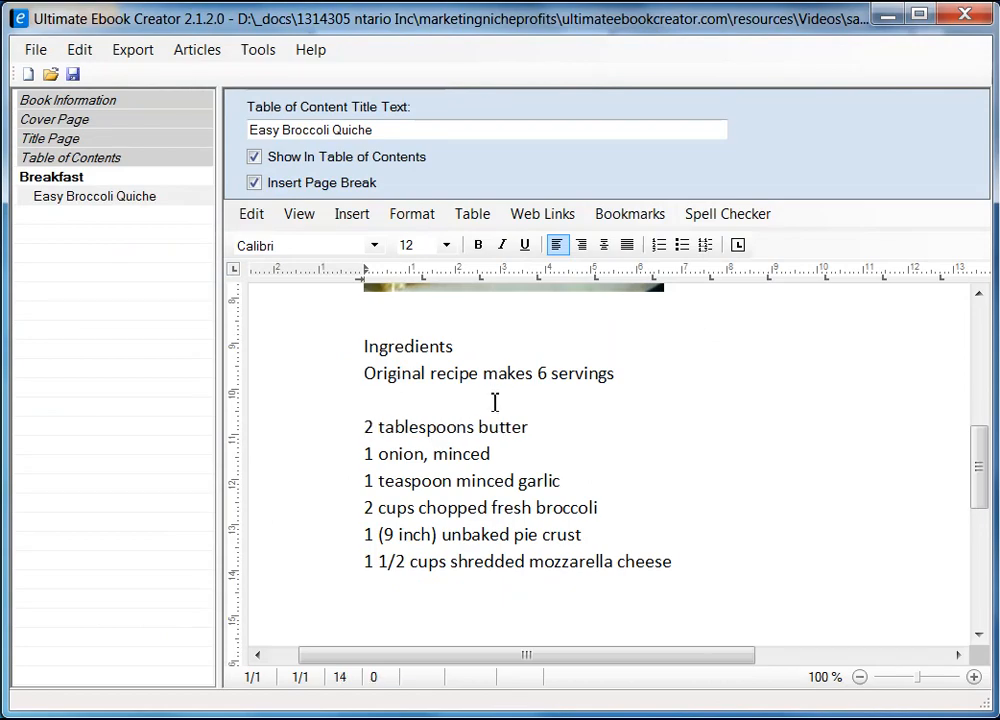
Step: Copy the second ingredient column and paste it unformatted on a new line after mozzarella cheese
{"action": "key", "text": "alt+Tab"}
{"action": "left_click_drag", "start_coordinate": [314, 250], "coordinate": [484, 386]}
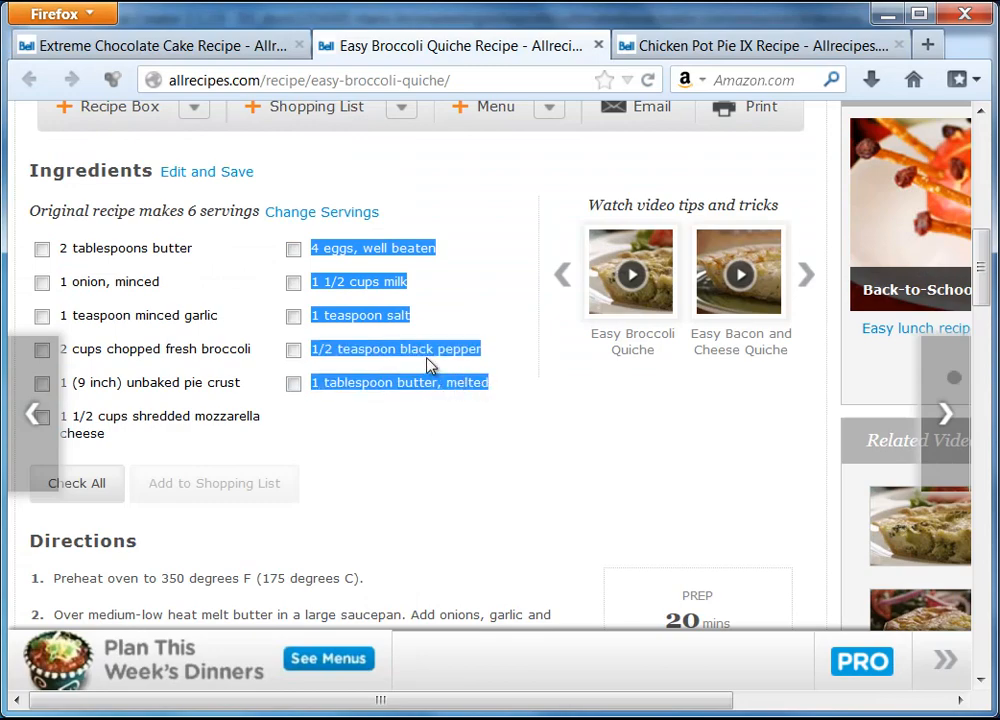
{"action": "right_click", "coordinate": [420, 351]}
{"action": "left_click", "coordinate": [467, 364]}
{"action": "key", "text": "alt+Tab"}
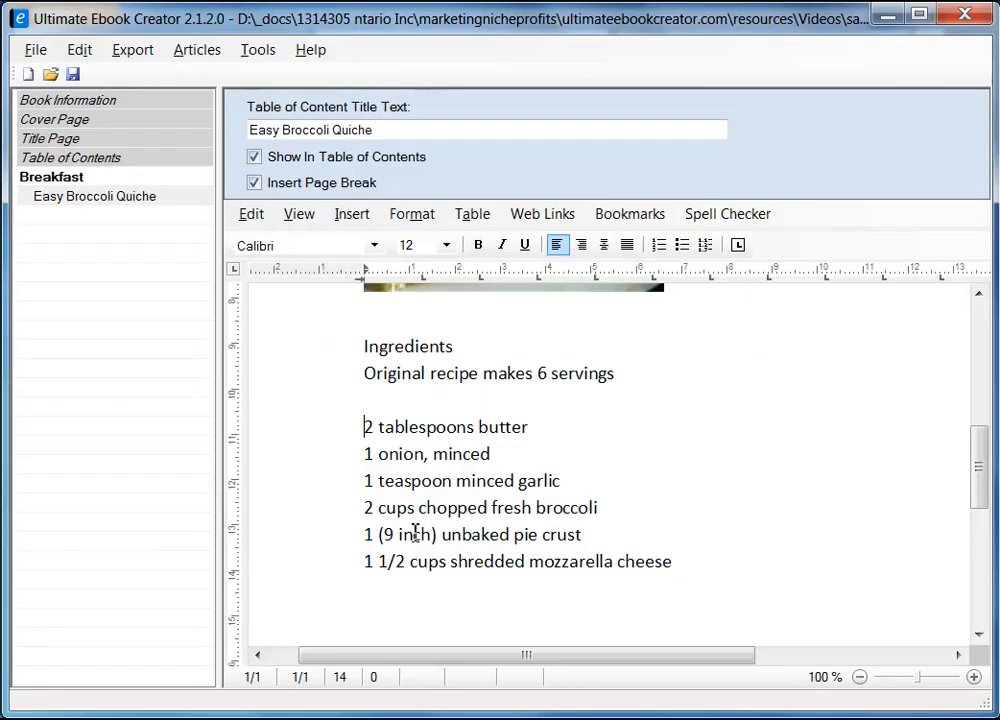
{"action": "left_click", "coordinate": [732, 558]}
{"action": "scroll", "coordinate": [736, 556], "scroll_direction": "down", "scroll_amount": 3}
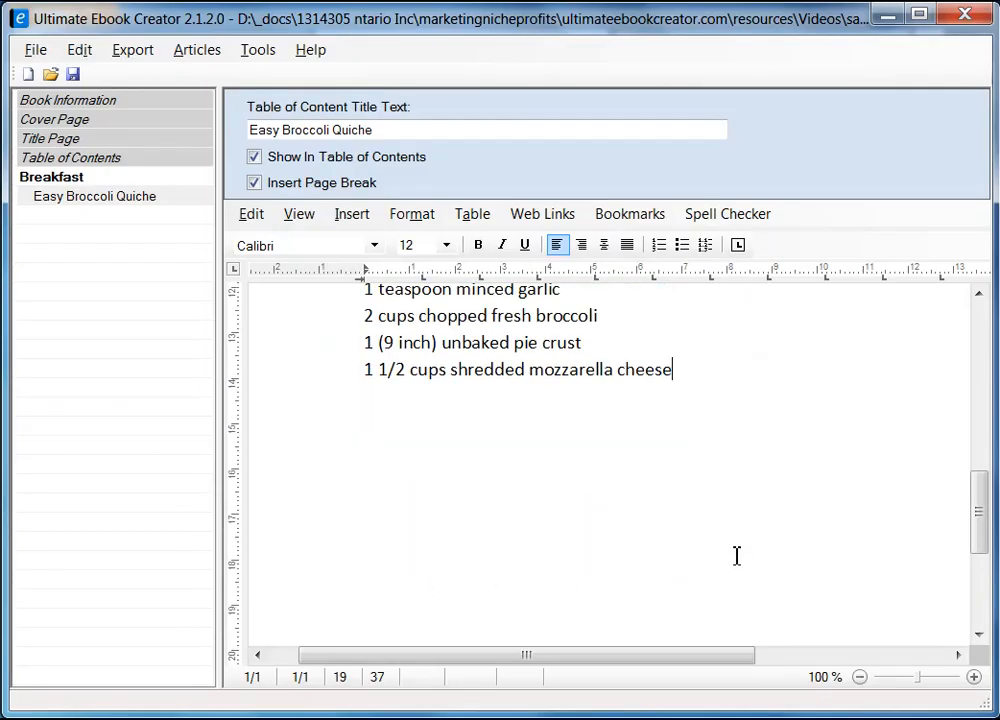
{"action": "key", "text": "Return"}
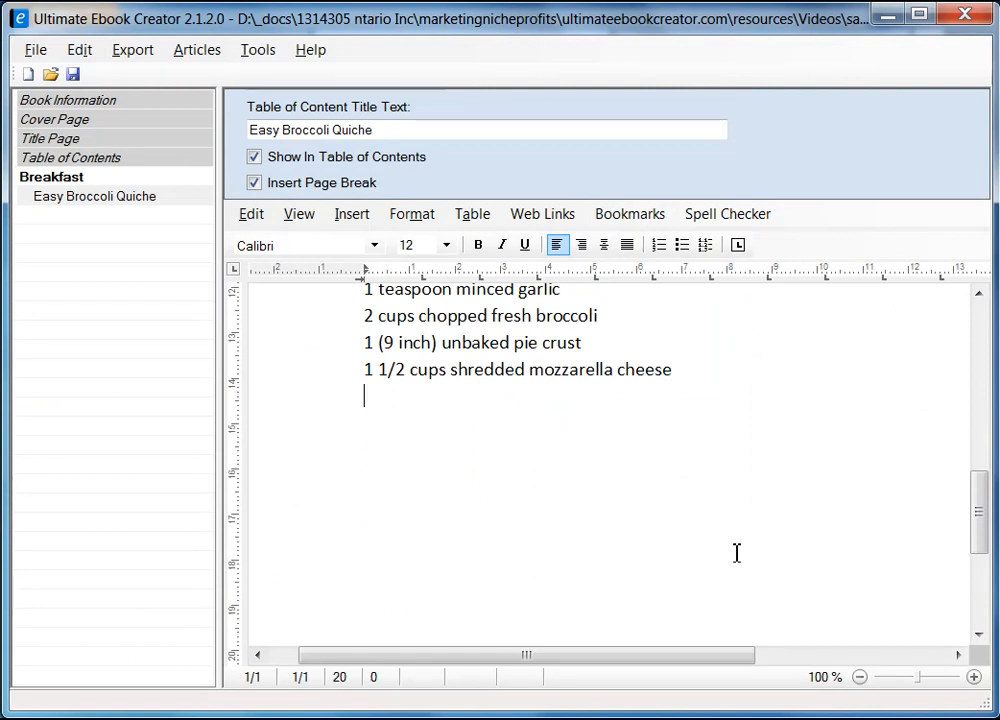
{"action": "right_click", "coordinate": [385, 399]}
{"action": "mouse_move", "coordinate": [576, 460]}
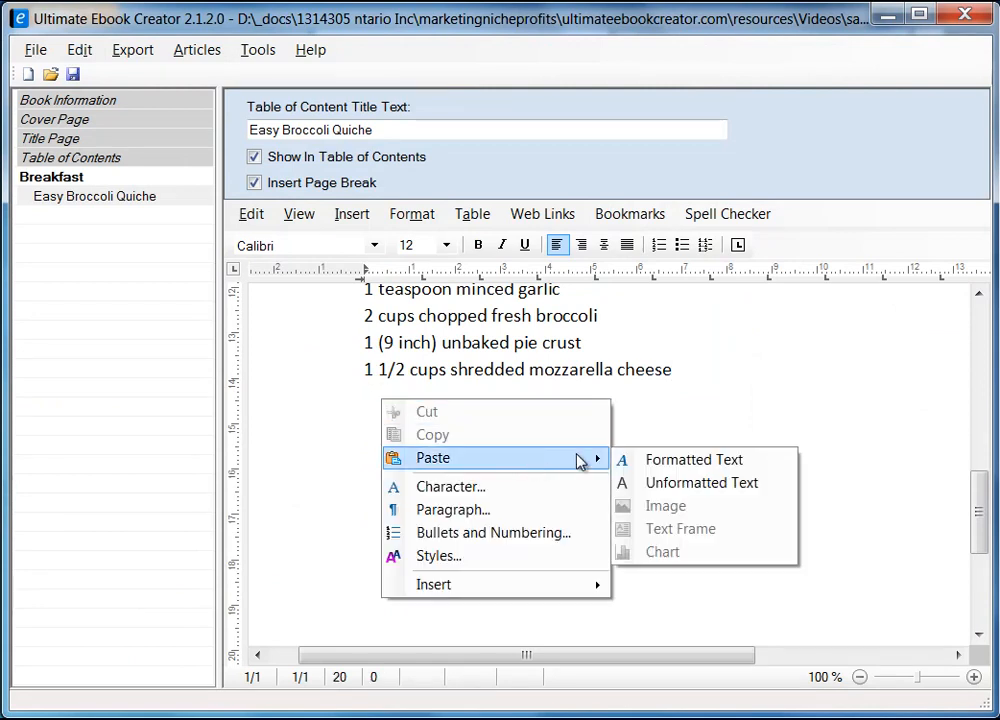
{"action": "left_click", "coordinate": [746, 491]}
{"action": "scroll", "coordinate": [517, 459], "scroll_direction": "up", "scroll_amount": 8}
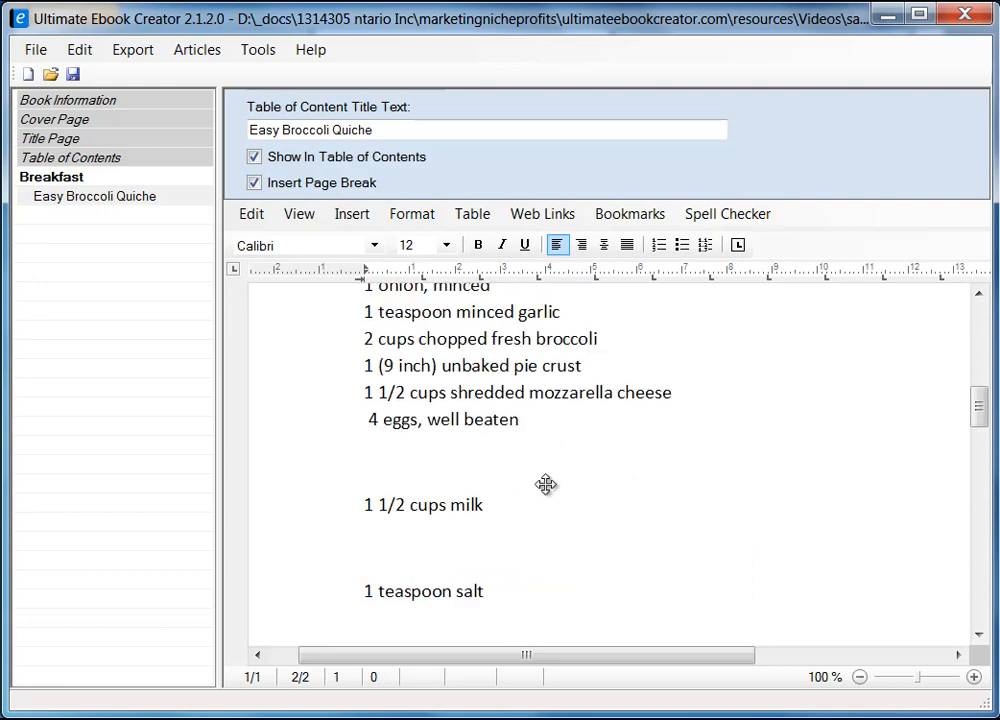
Step: Scroll through the ingredient list from 2 tablespoons butter down to 1 tablespoon butter, melted
{"action": "scroll", "coordinate": [653, 504], "scroll_direction": "down", "scroll_amount": 1}
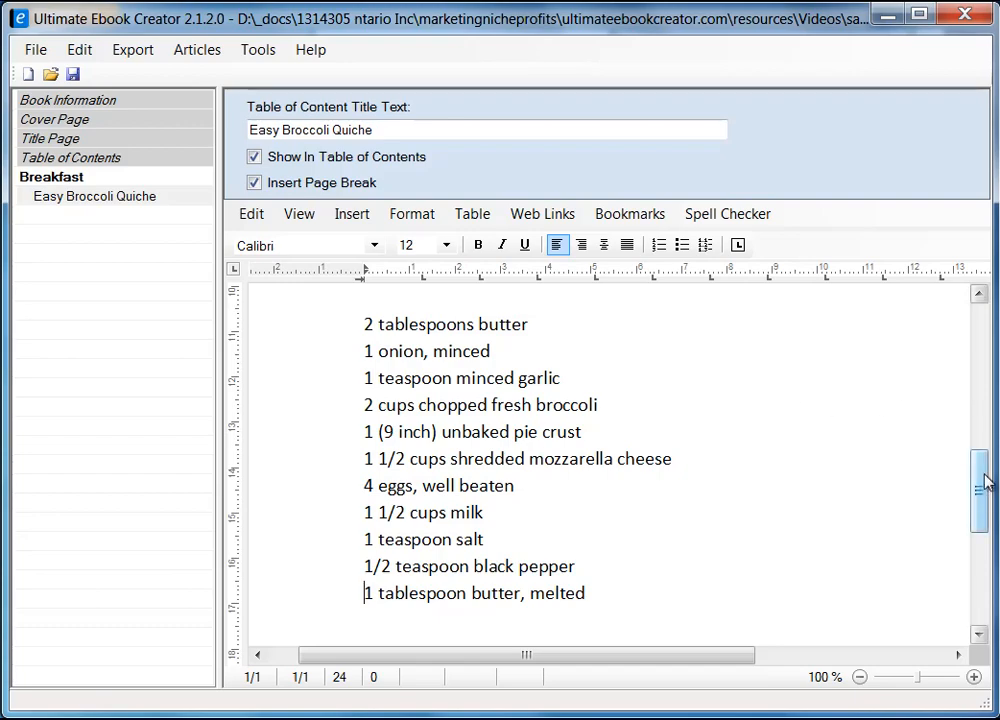
{"action": "mouse_move", "coordinate": [984, 489]}
{"action": "left_mouse_down"}
{"action": "mouse_move", "coordinate": [982, 585]}
{"action": "mouse_move", "coordinate": [982, 320]}
{"action": "mouse_move", "coordinate": [982, 569]}
{"action": "mouse_move", "coordinate": [993, 540]}
{"action": "mouse_move", "coordinate": [980, 346]}
{"action": "mouse_move", "coordinate": [987, 470]}
{"action": "left_mouse_up"}
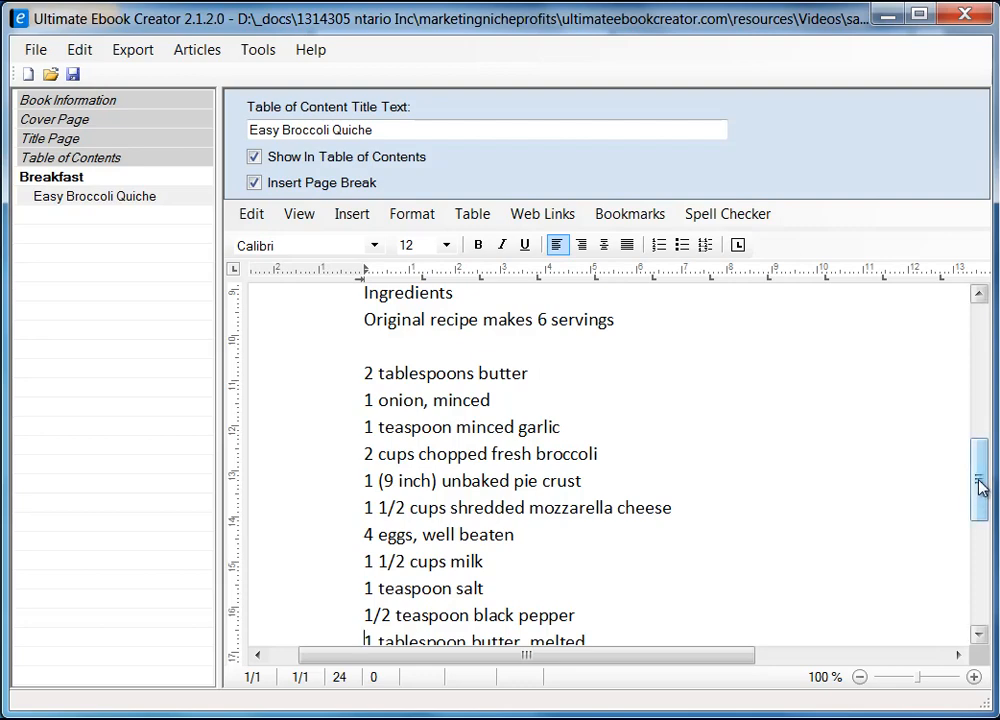
{"action": "left_click_drag", "start_coordinate": [980, 483], "coordinate": [980, 352]}
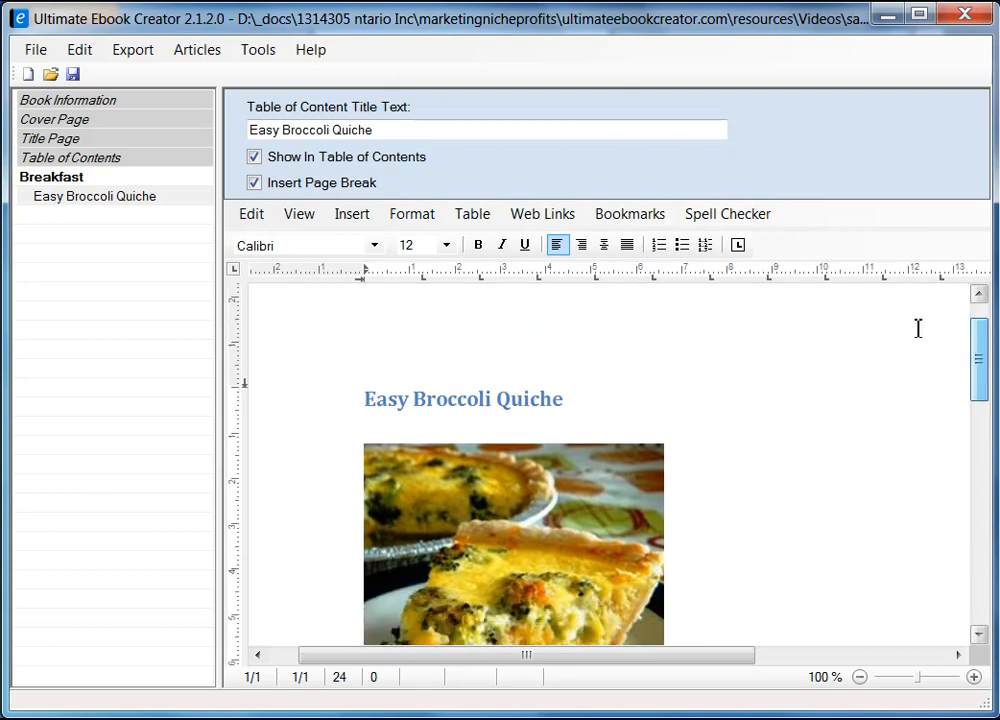
{"action": "left_click", "coordinate": [303, 220]}
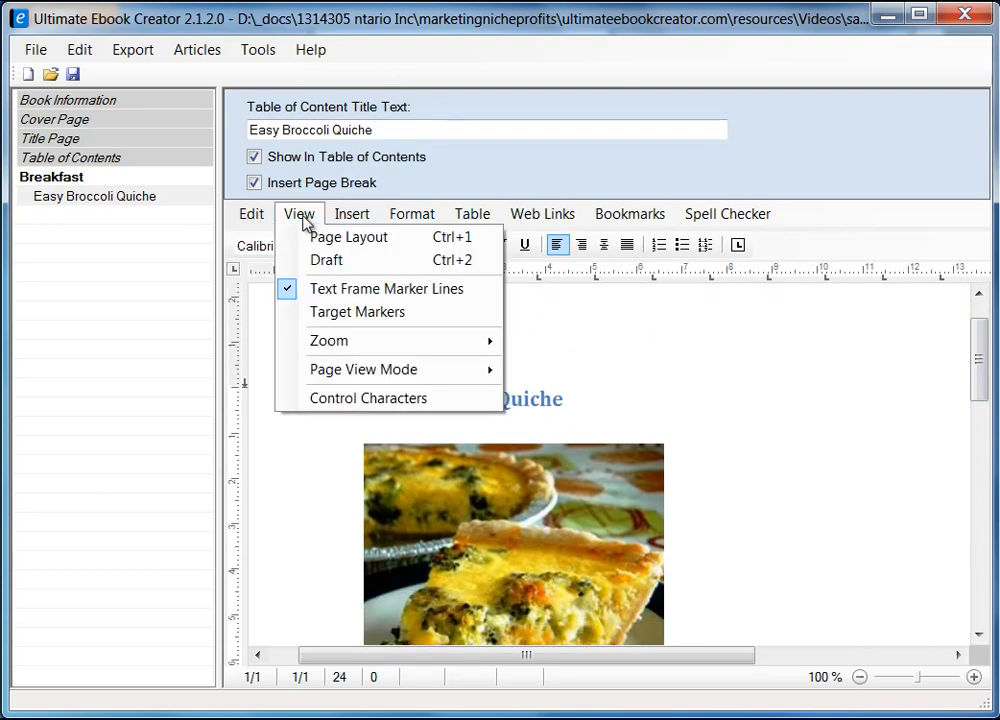
{"action": "left_click", "coordinate": [345, 262]}
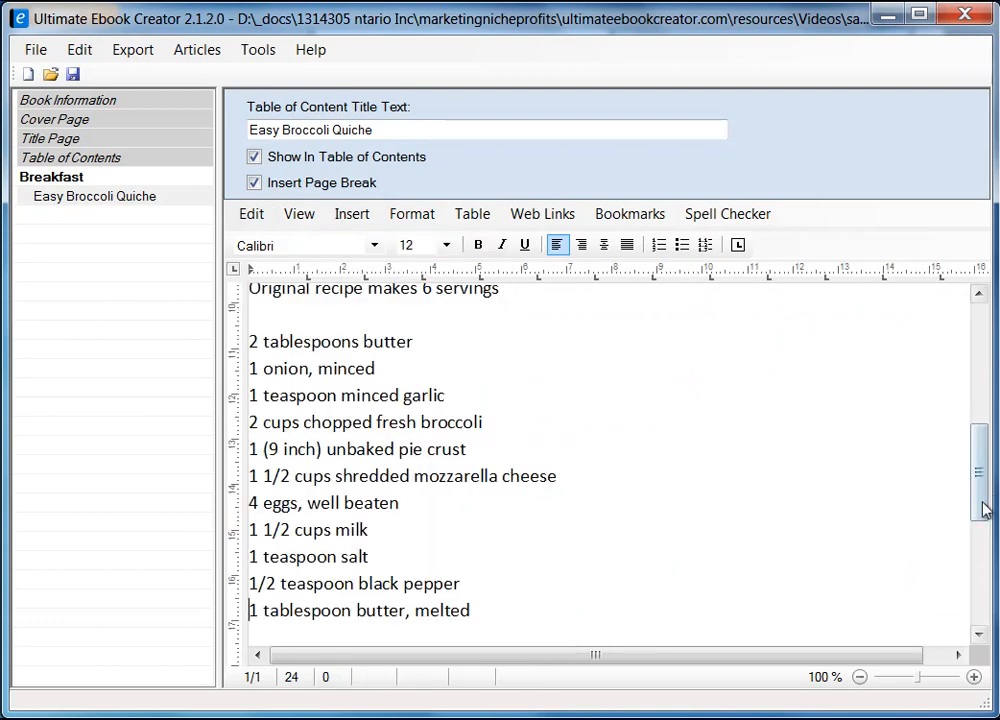
{"action": "left_click_drag", "start_coordinate": [982, 506], "coordinate": [964, 375]}
{"action": "left_click", "coordinate": [313, 220]}
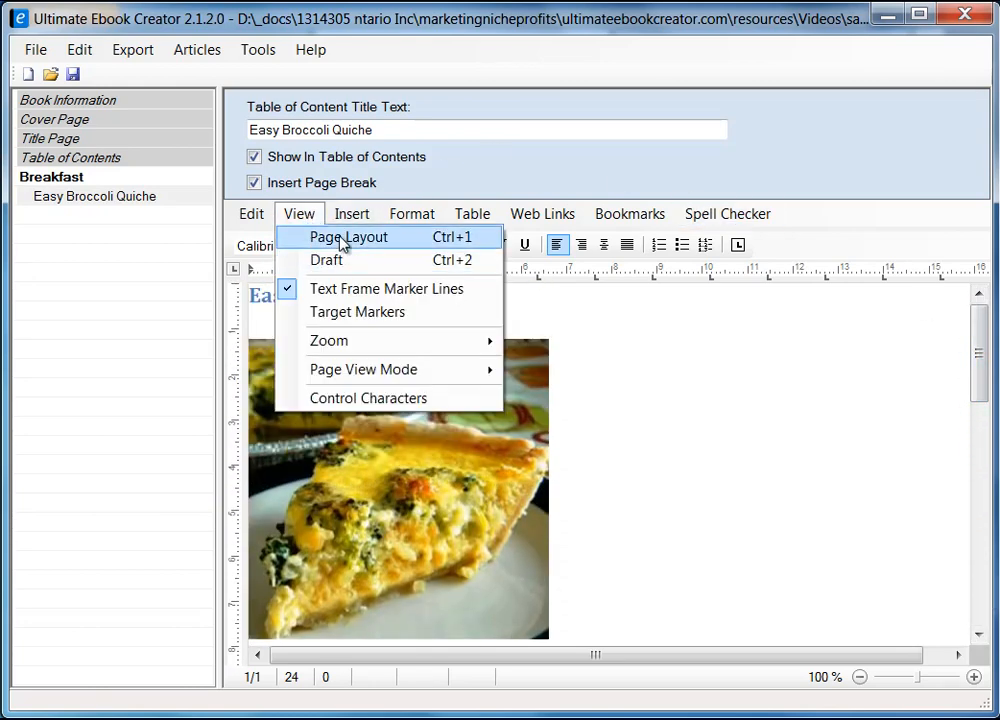
{"action": "left_click", "coordinate": [343, 239]}
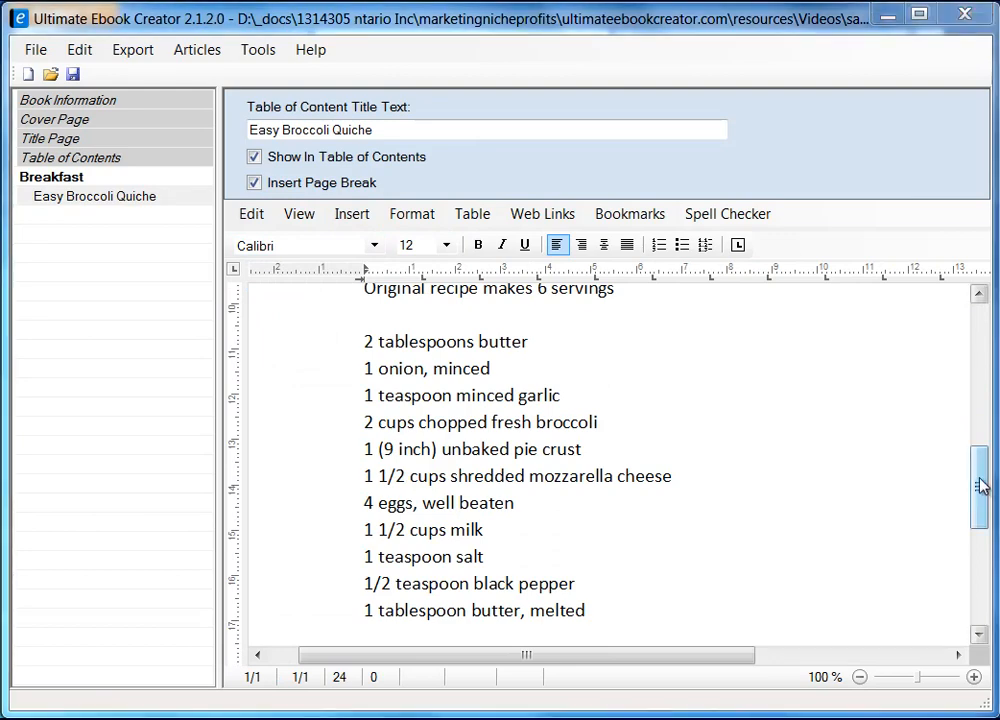
{"action": "left_click_drag", "start_coordinate": [980, 485], "coordinate": [977, 522]}
Step: Set the insertion point below the last ingredient, then copy the Directions heading and four steps
{"action": "left_click", "coordinate": [410, 546]}
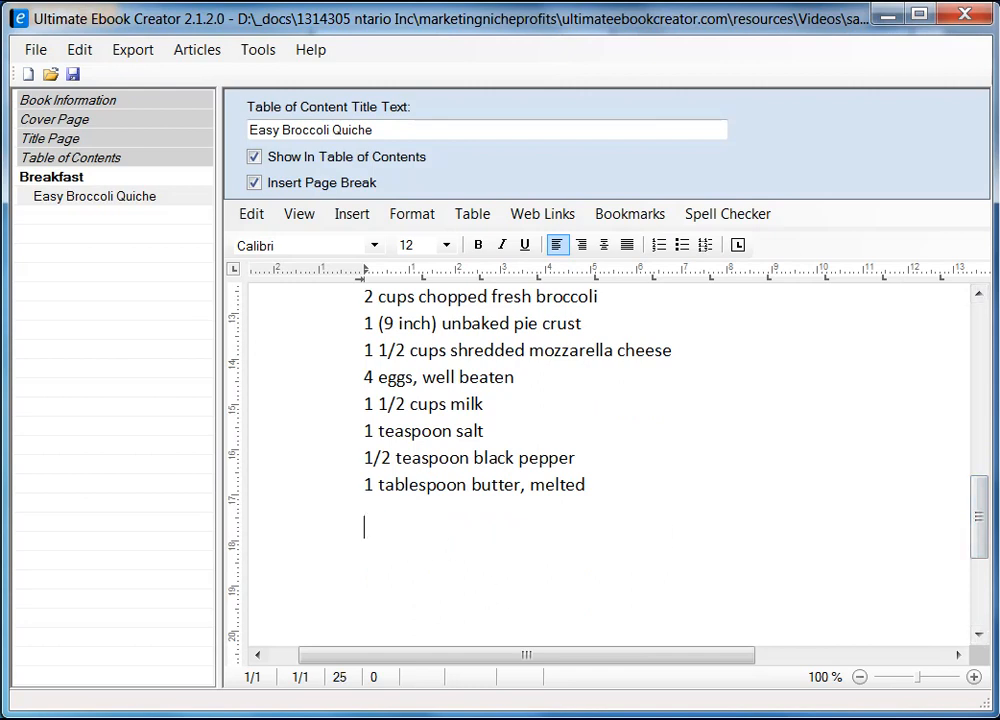
{"action": "key", "text": "alt+Tab"}
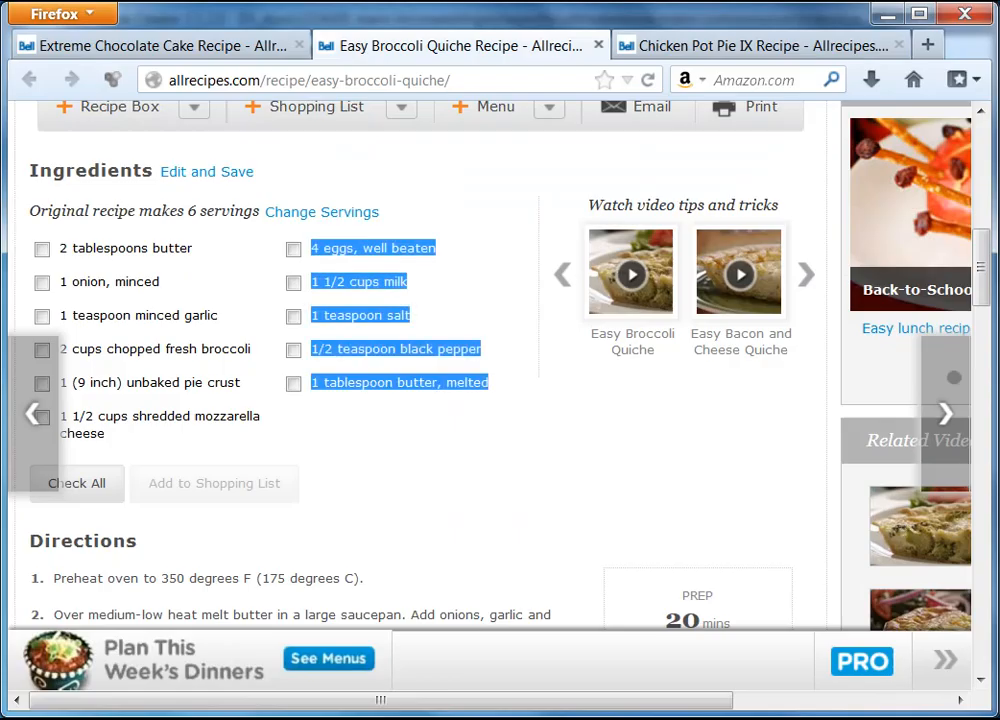
{"action": "left_click_drag", "start_coordinate": [982, 277], "coordinate": [982, 319]}
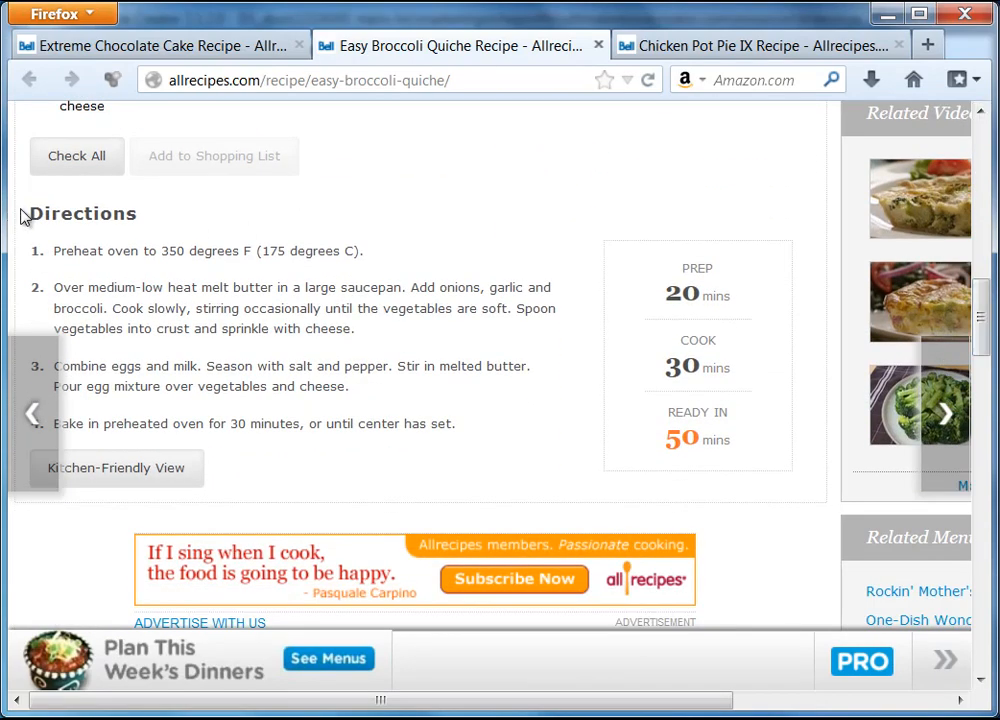
{"action": "left_click_drag", "start_coordinate": [32, 212], "coordinate": [455, 438]}
{"action": "right_click", "coordinate": [297, 257]}
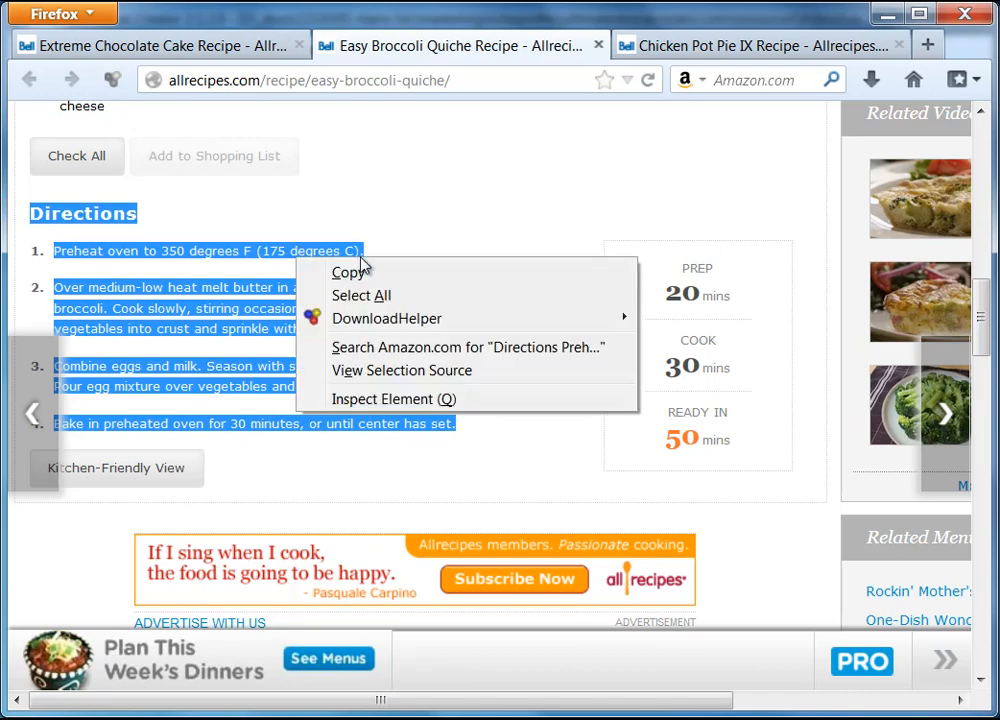
{"action": "left_click", "coordinate": [370, 271]}
{"action": "key", "text": "alt+Tab"}
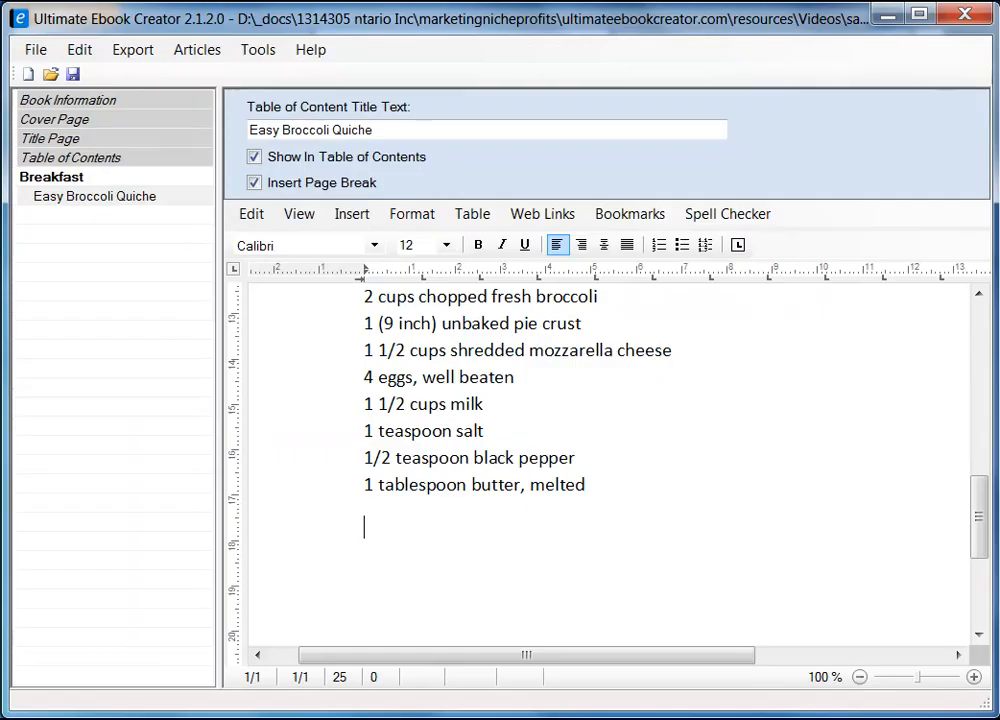
Step: Paste the directions as unformatted text below the ingredients and switch the editor to Draft view
{"action": "right_click", "coordinate": [390, 547]}
{"action": "mouse_move", "coordinate": [551, 607]}
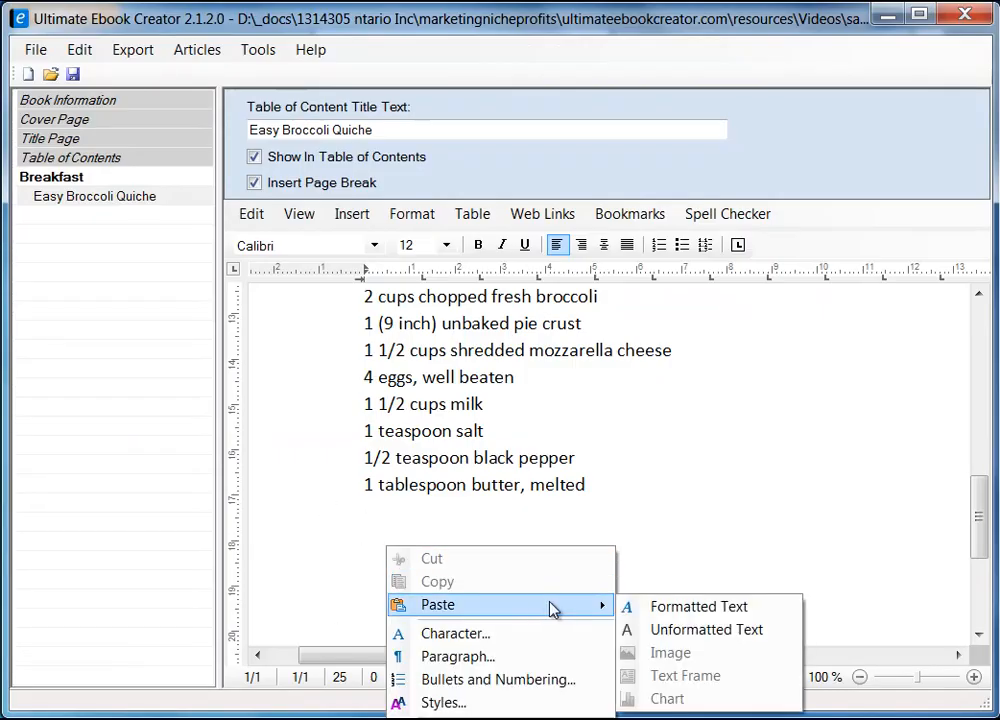
{"action": "left_click", "coordinate": [737, 636]}
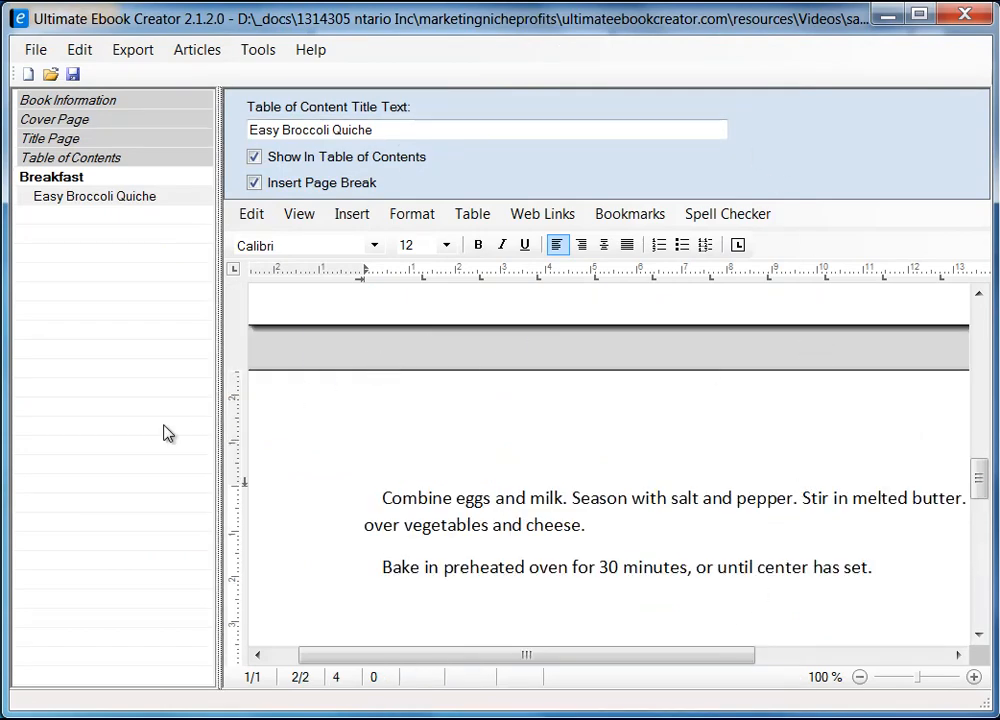
{"action": "left_click_drag", "start_coordinate": [220, 435], "coordinate": [50, 440]}
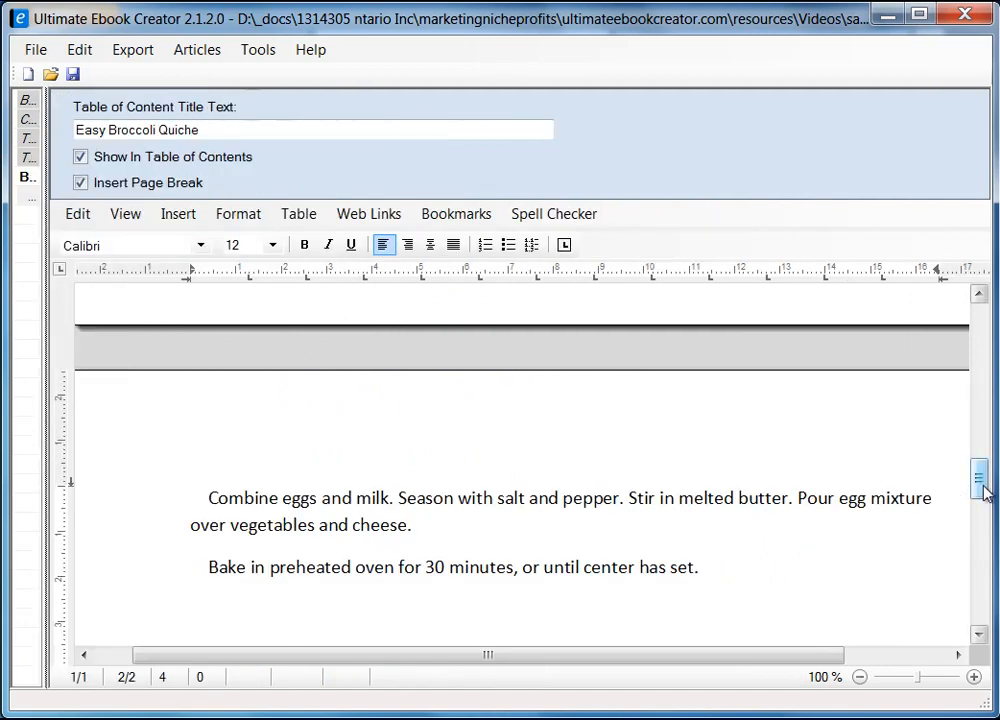
{"action": "left_click_drag", "start_coordinate": [982, 490], "coordinate": [982, 449]}
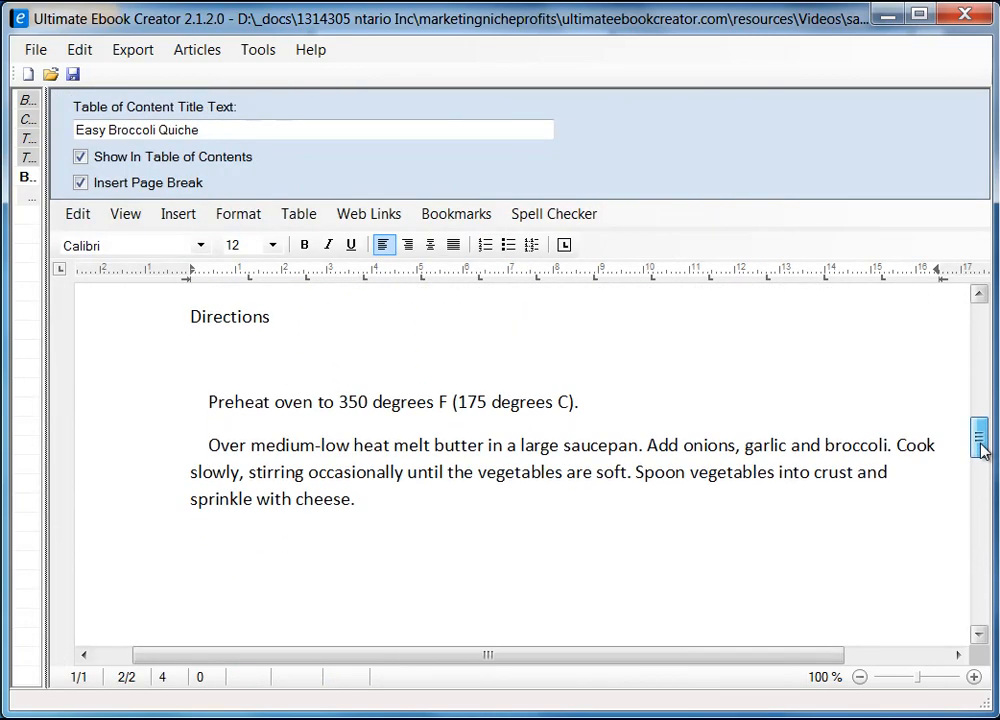
{"action": "left_click", "coordinate": [124, 215]}
{"action": "left_click", "coordinate": [163, 260]}
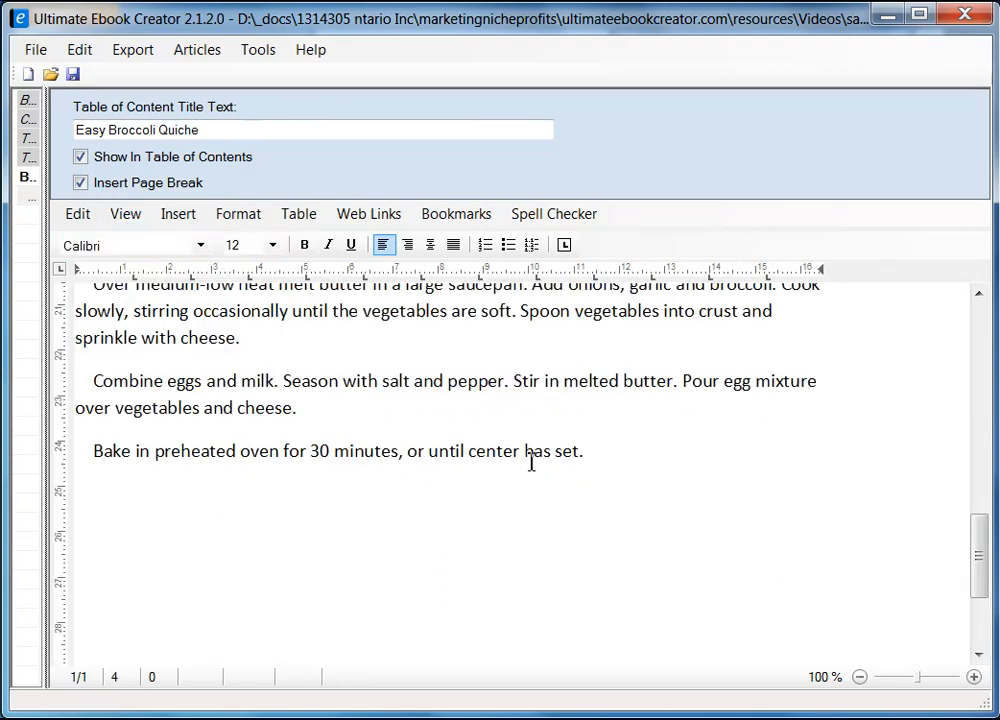
Step: Remove the blank line and indents before the Preheat, Over medium-low heat, Combine eggs and Bake steps
{"action": "left_click_drag", "start_coordinate": [979, 570], "coordinate": [978, 518]}
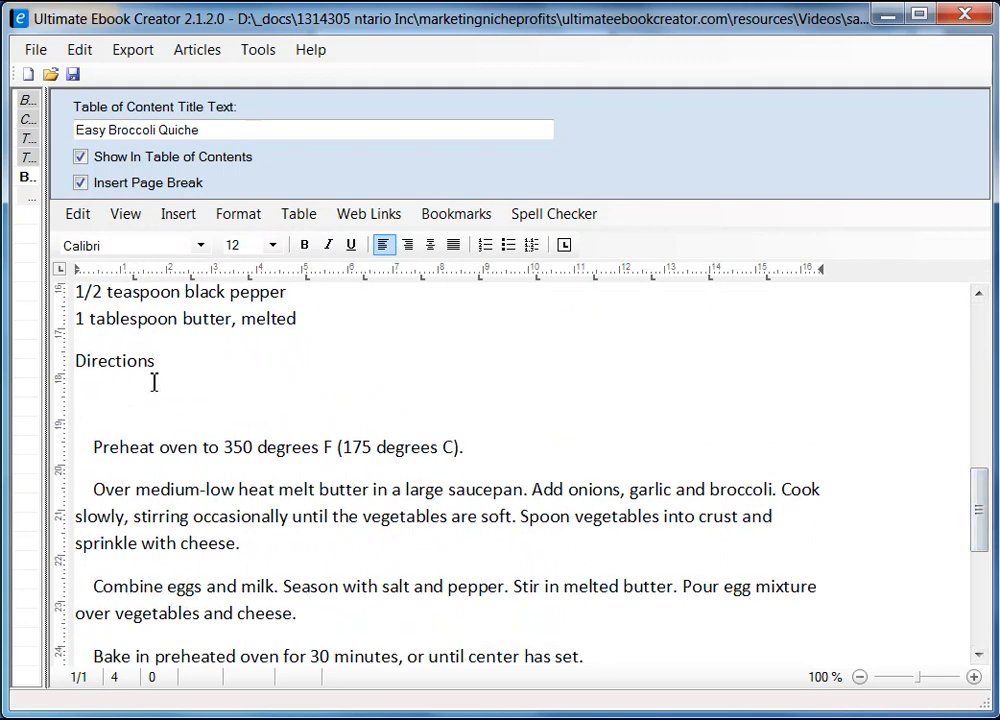
{"action": "left_click", "coordinate": [90, 362]}
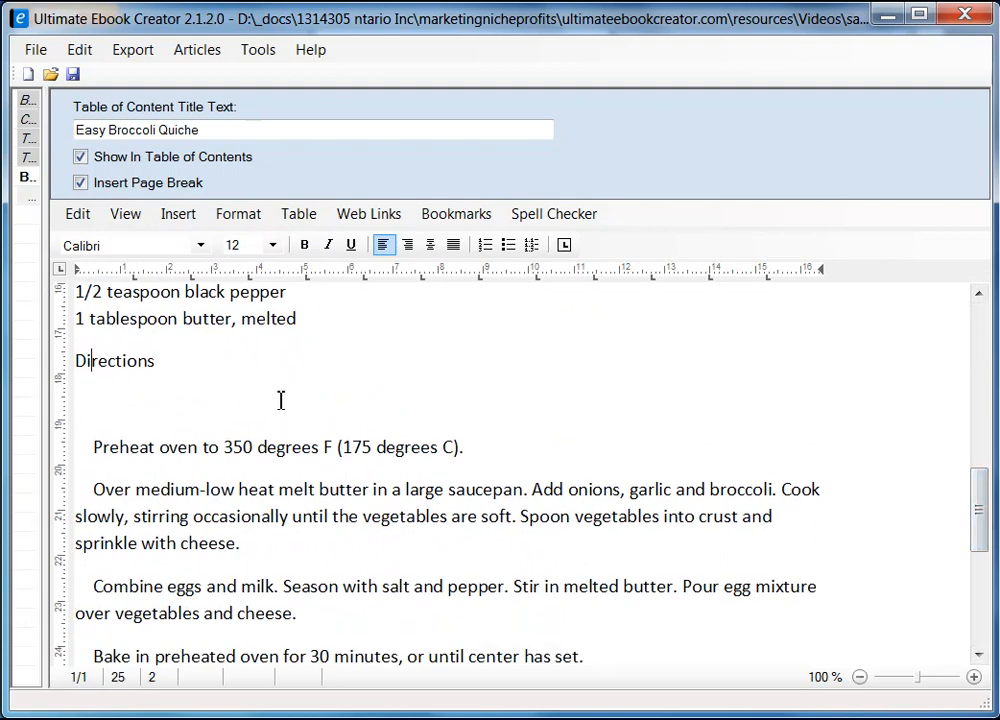
{"action": "key", "text": "Delete"}
{"action": "key", "text": "Delete"}
{"action": "key", "text": "Delete"}
{"action": "key", "text": "Delete"}
{"action": "key", "text": "Delete"}
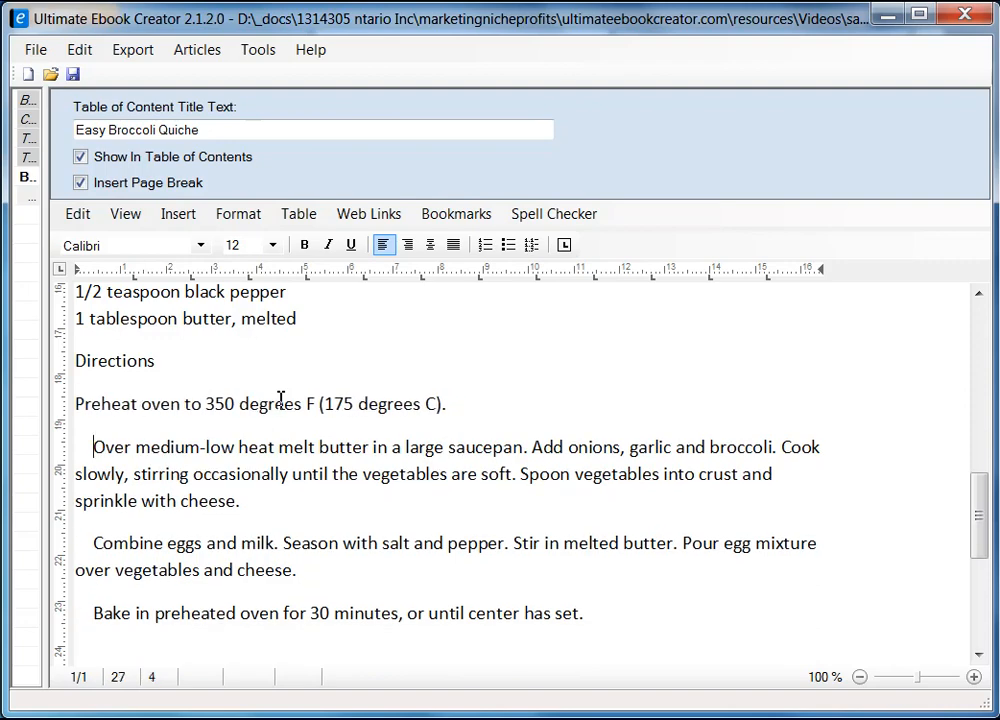
{"action": "key", "text": "BackSpace"}
{"action": "key", "text": "BackSpace"}
{"action": "key", "text": "BackSpace"}
{"action": "key", "text": "BackSpace"}
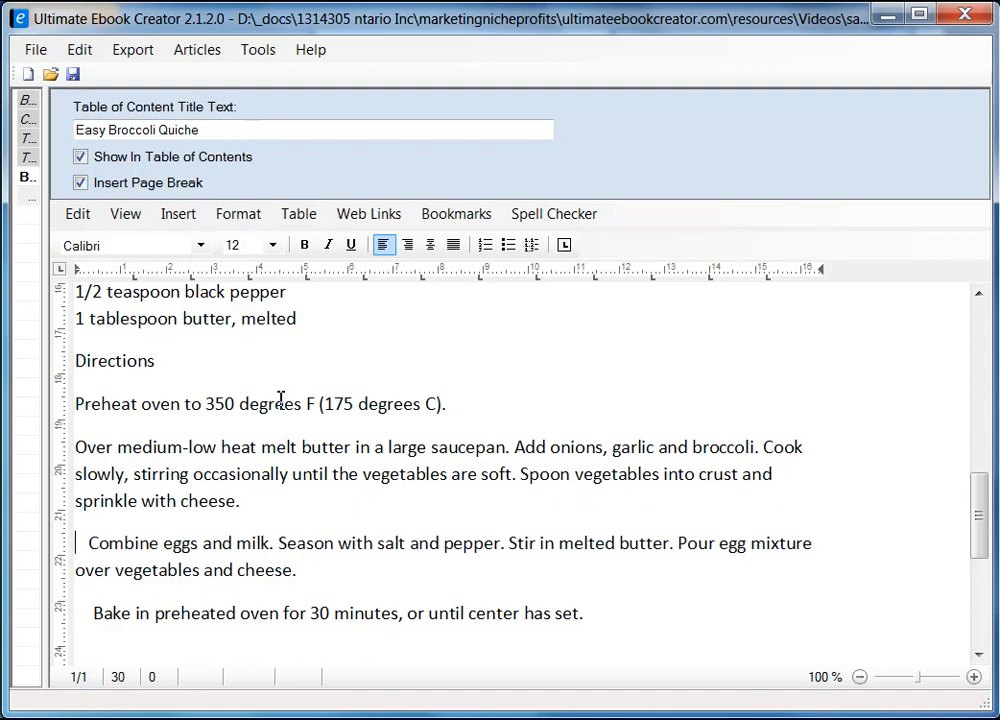
{"action": "key", "text": "Delete"}
{"action": "key", "text": "Delete"}
{"action": "key", "text": "Delete"}
{"action": "key", "text": "Delete"}
{"action": "key", "text": "Down"}
{"action": "key", "text": "Down"}
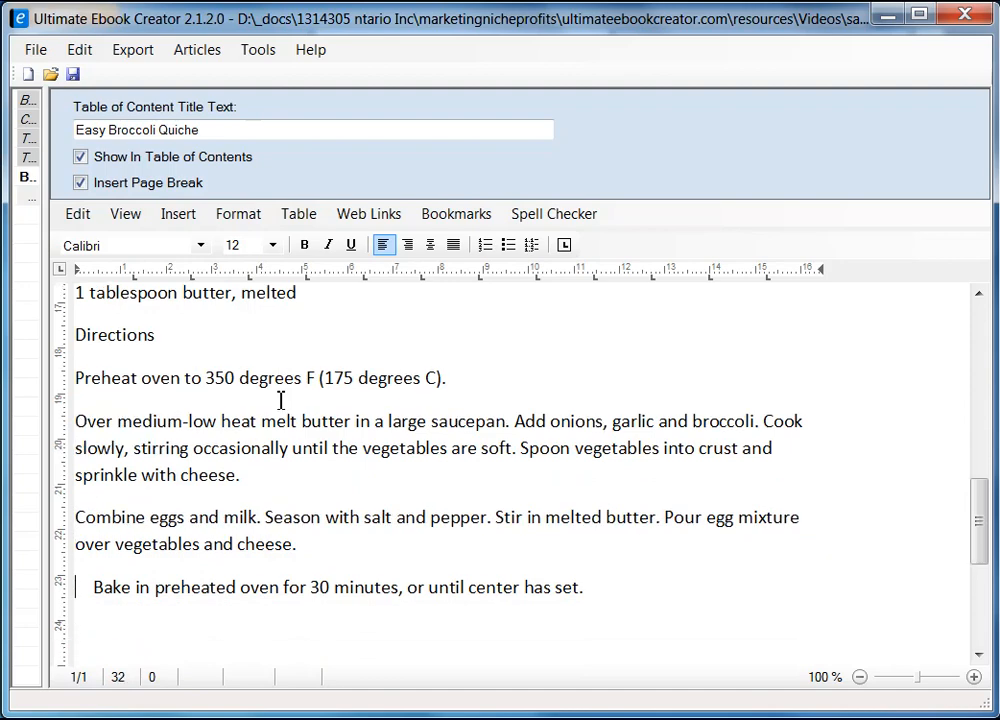
{"action": "key", "text": "Delete"}
{"action": "key", "text": "Delete"}
{"action": "key", "text": "Delete"}
{"action": "key", "text": "Delete"}
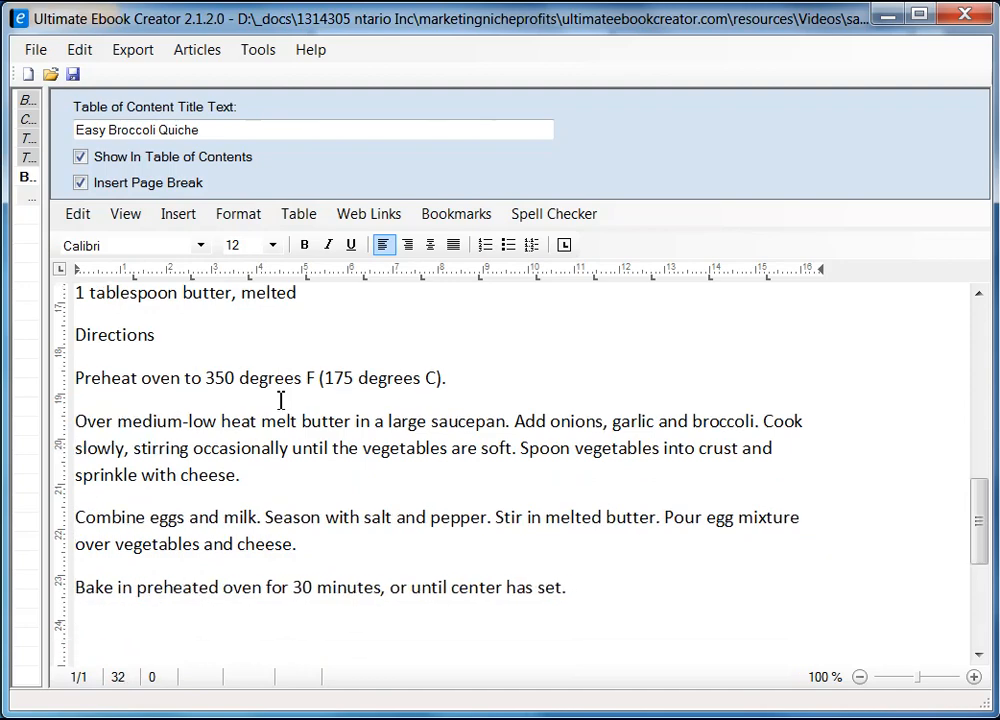
Step: Make the 'Ingredients' heading bold Arial 12
{"action": "left_click_drag", "start_coordinate": [975, 531], "coordinate": [982, 432]}
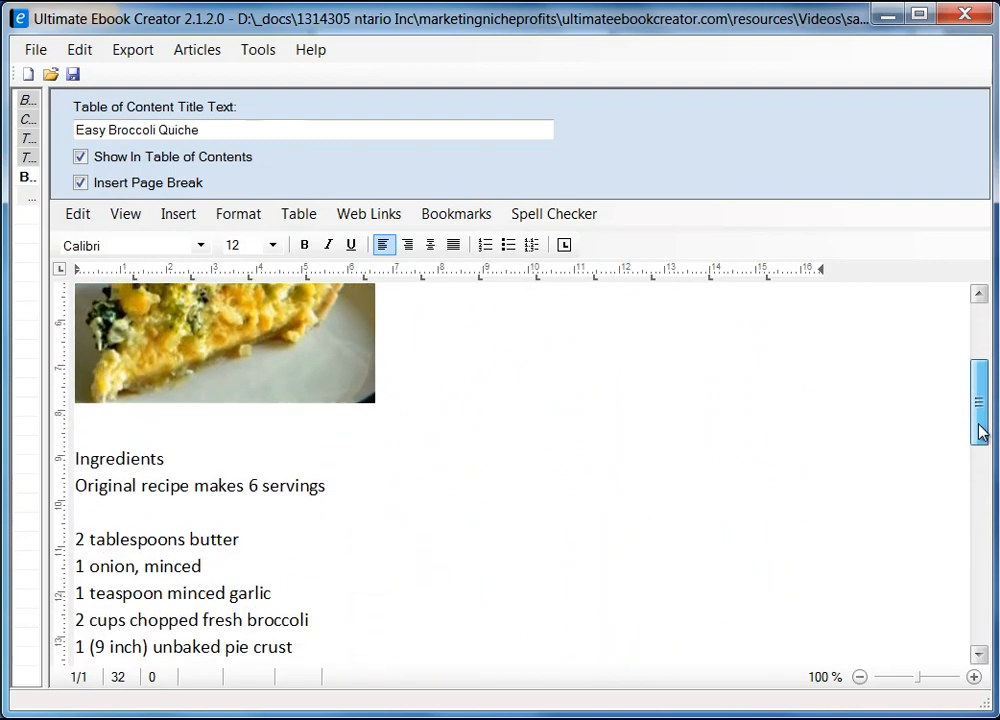
{"action": "left_click", "coordinate": [187, 460]}
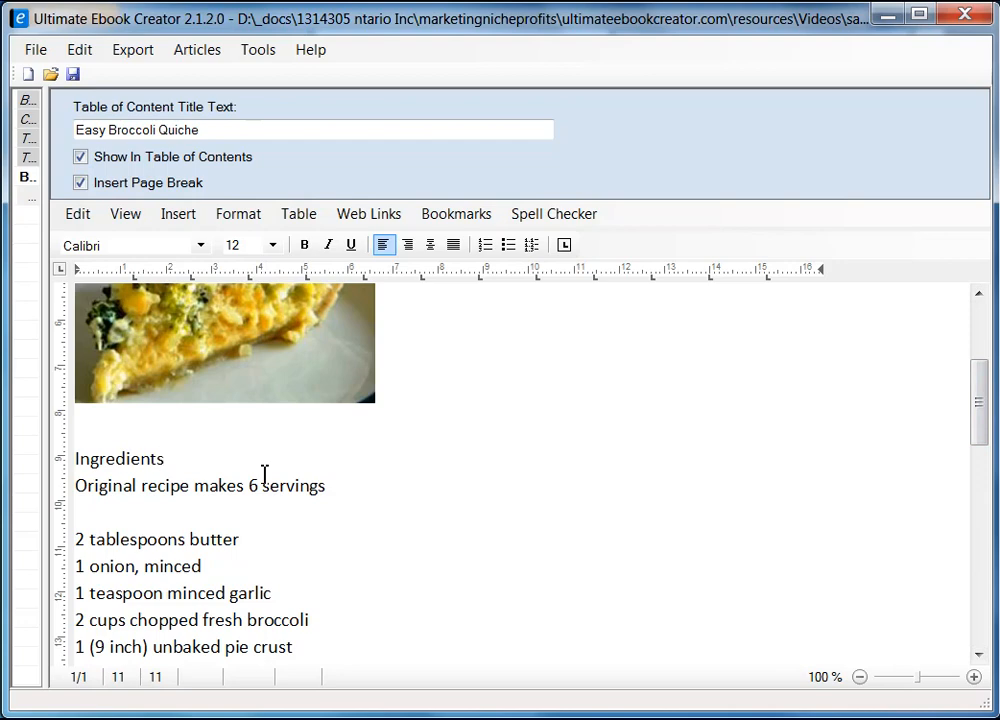
{"action": "key", "text": "shift+Home"}
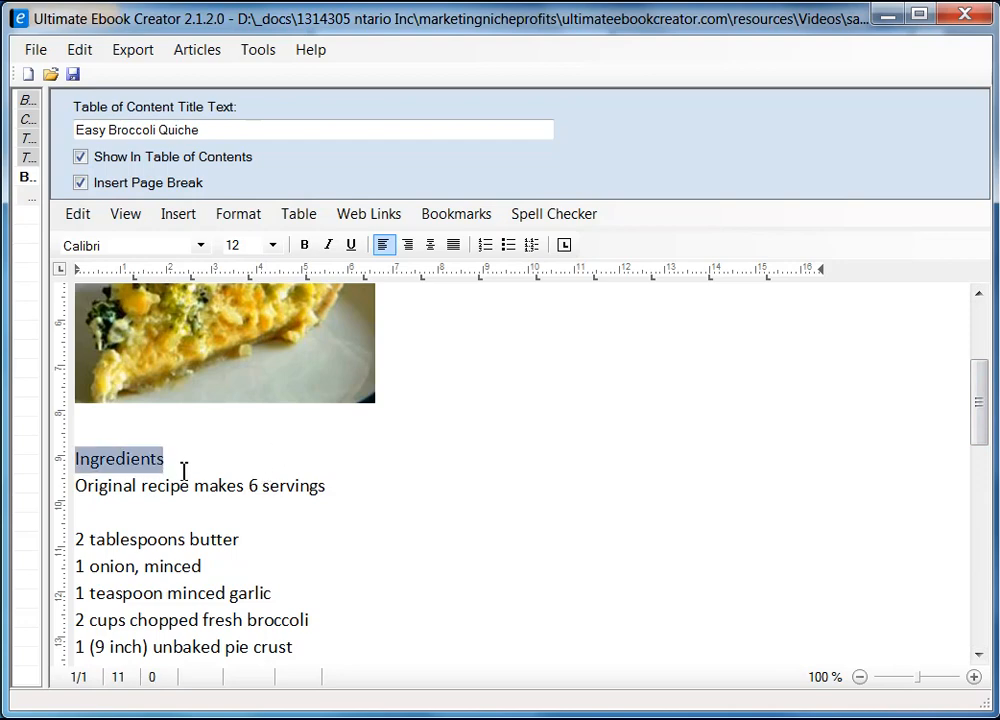
{"action": "left_click", "coordinate": [305, 246]}
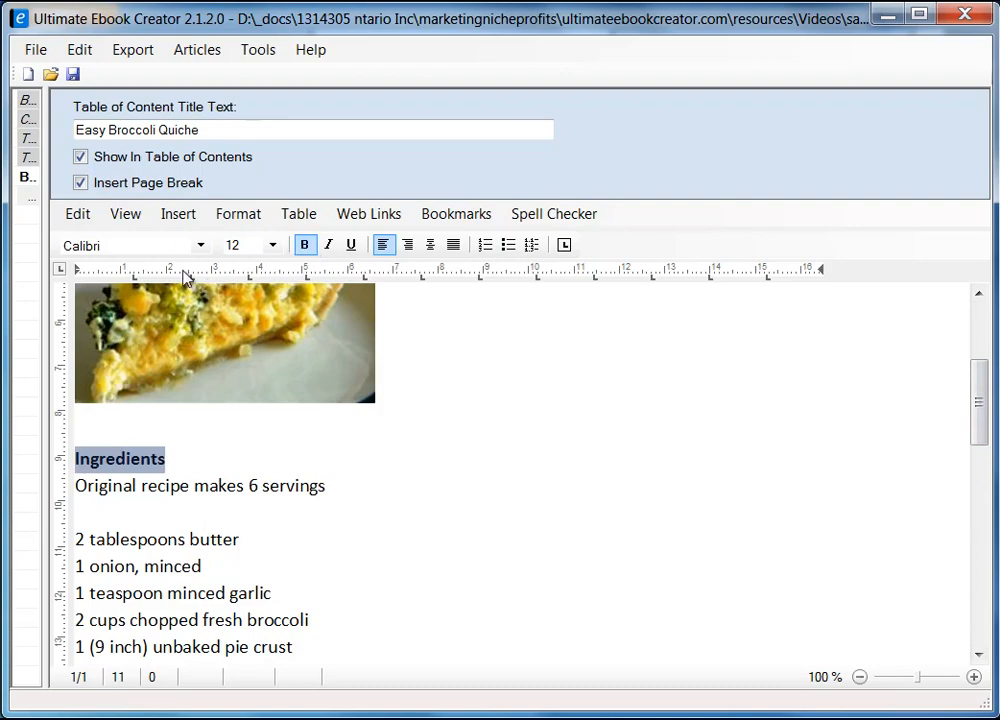
{"action": "left_click", "coordinate": [201, 246]}
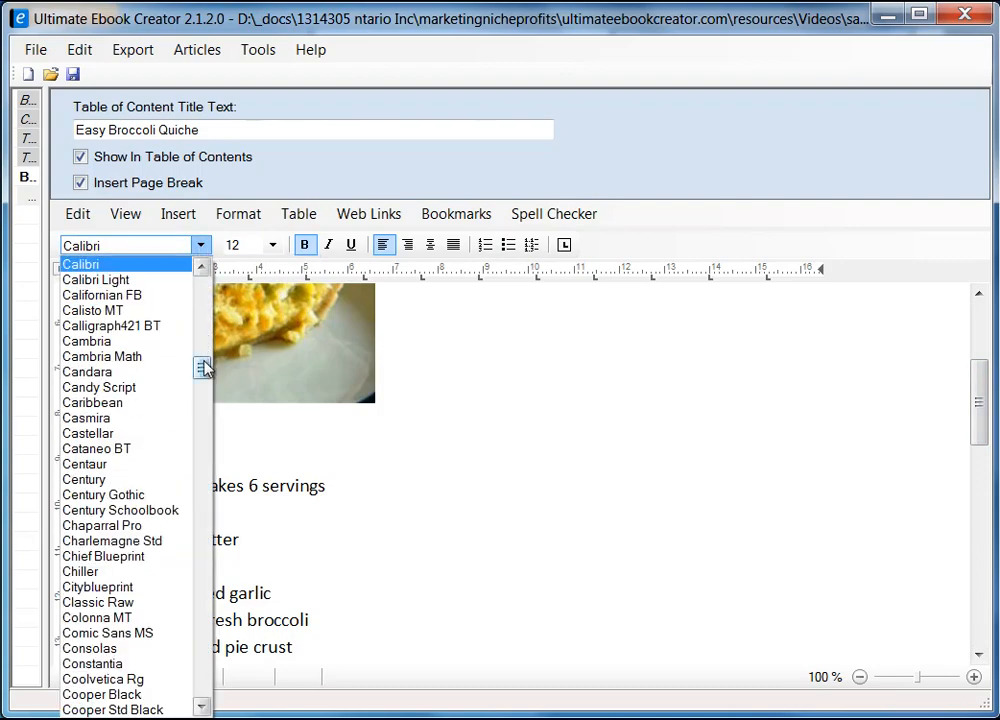
{"action": "left_click_drag", "start_coordinate": [205, 368], "coordinate": [205, 300]}
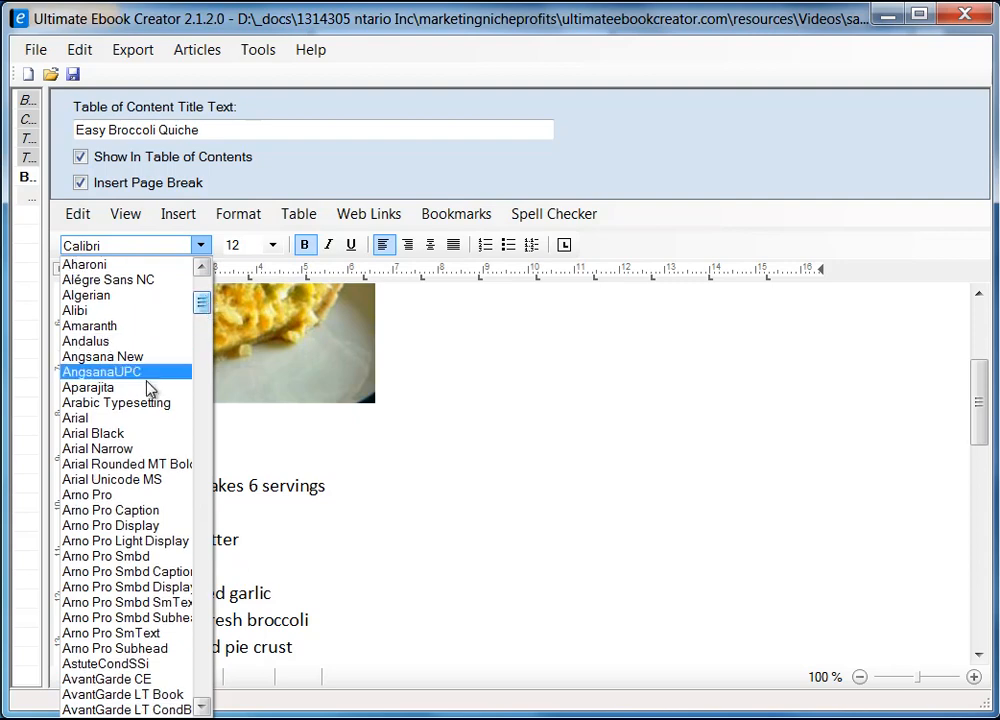
{"action": "left_click", "coordinate": [125, 418]}
{"action": "left_click", "coordinate": [257, 462]}
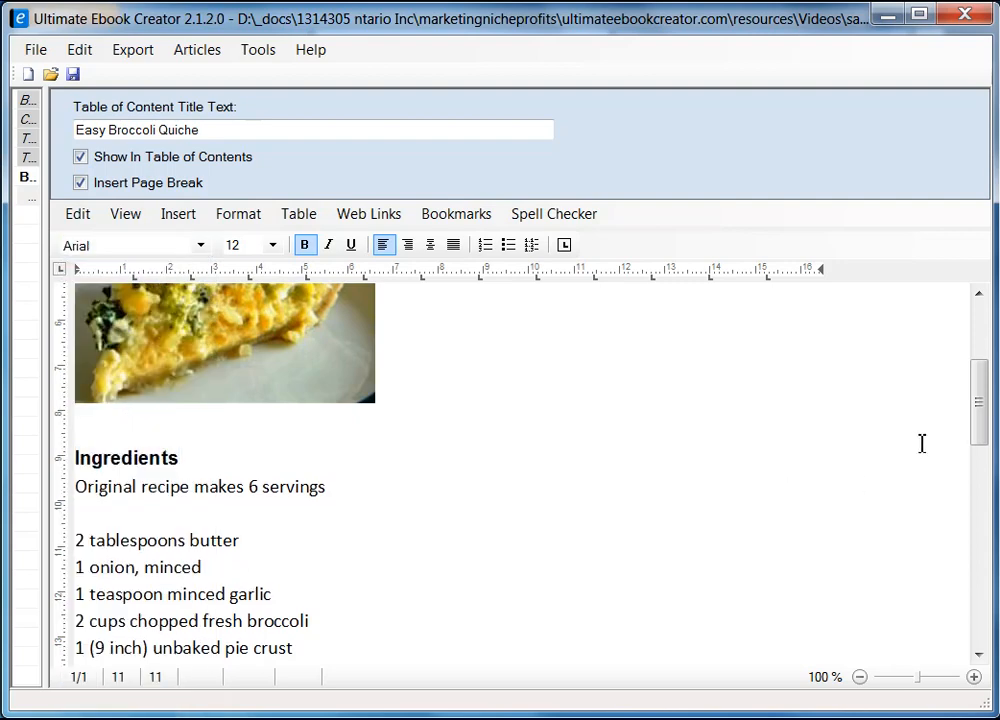
{"action": "left_click", "coordinate": [80, 486]}
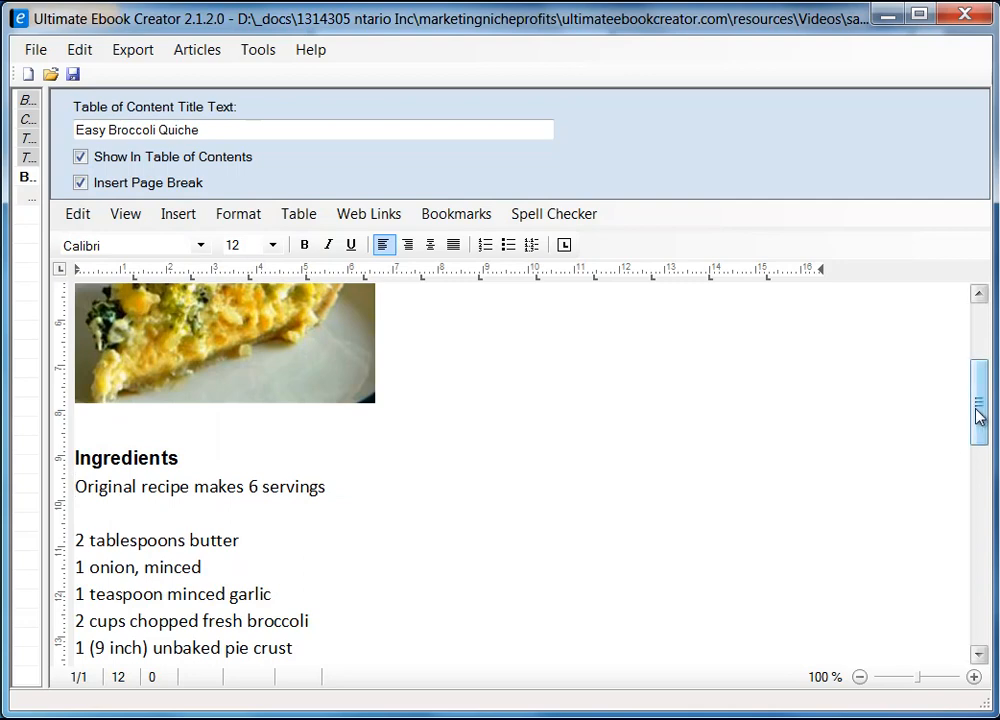
Step: Select all the quiche section's text, including servings line, ingredients and directions, and set it in Arial
{"action": "left_click_drag", "start_coordinate": [983, 413], "coordinate": [980, 548]}
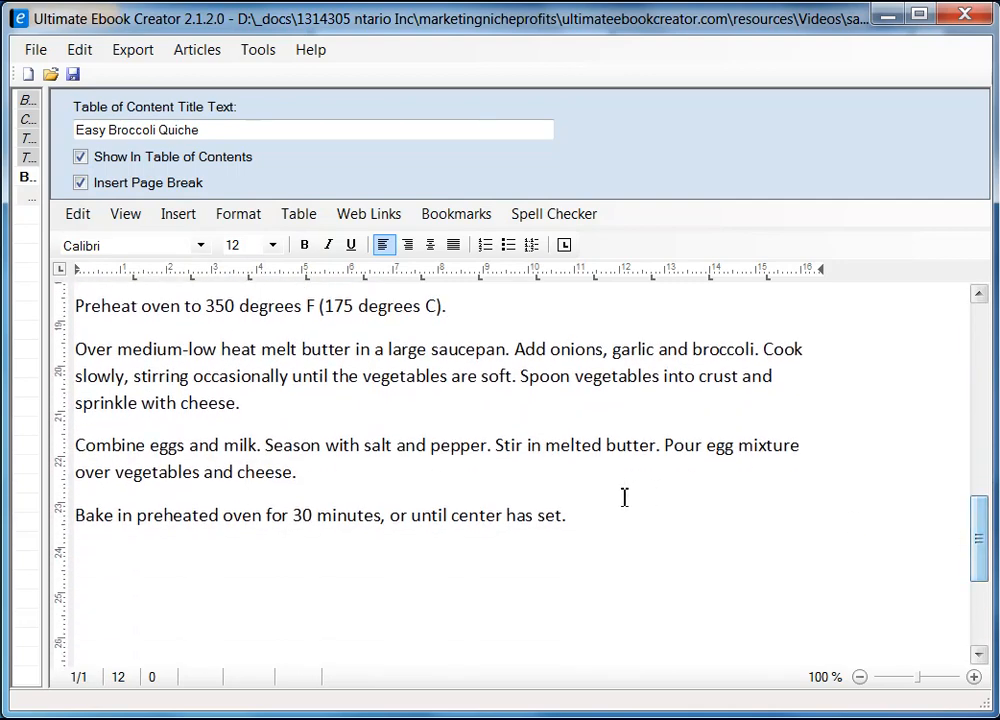
{"action": "key", "text": "ctrl+a"}
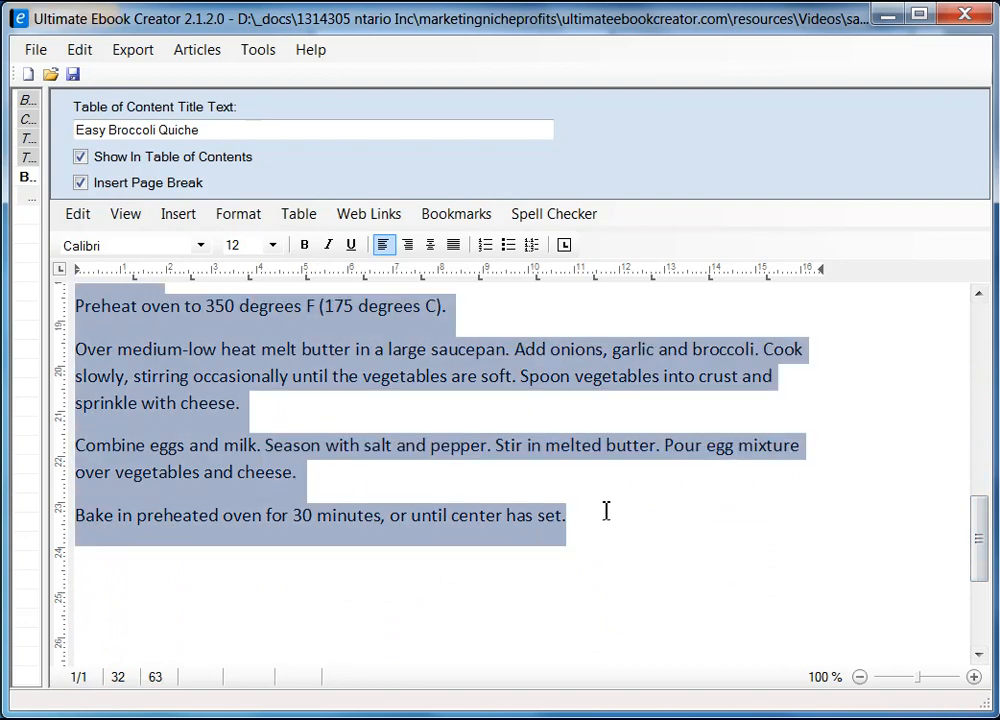
{"action": "left_click", "coordinate": [200, 245]}
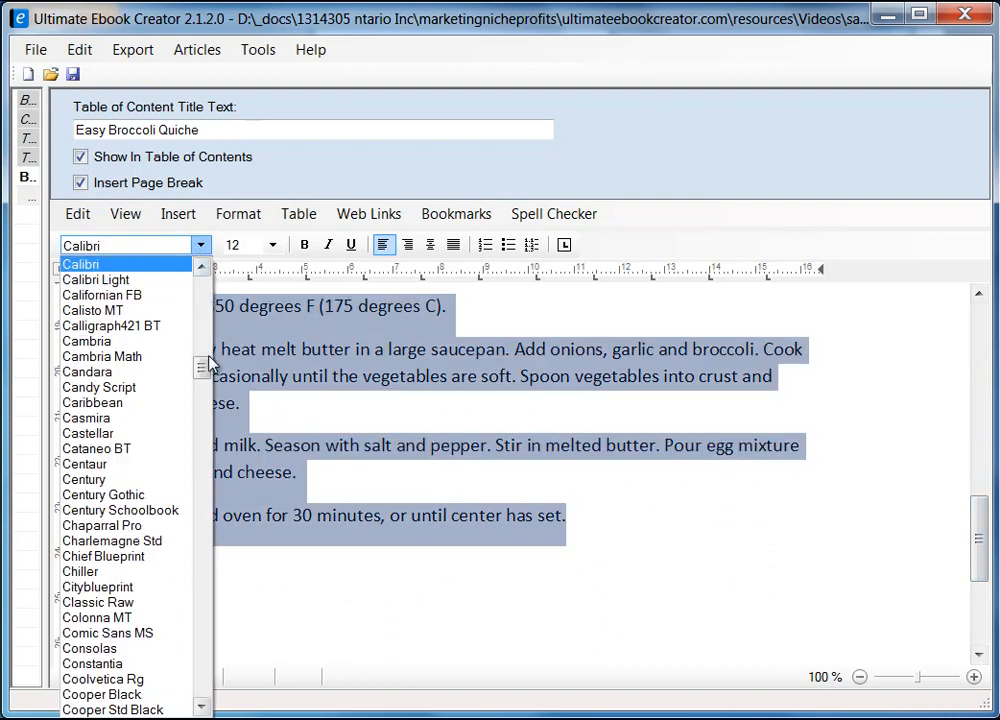
{"action": "left_click_drag", "start_coordinate": [203, 368], "coordinate": [205, 305]}
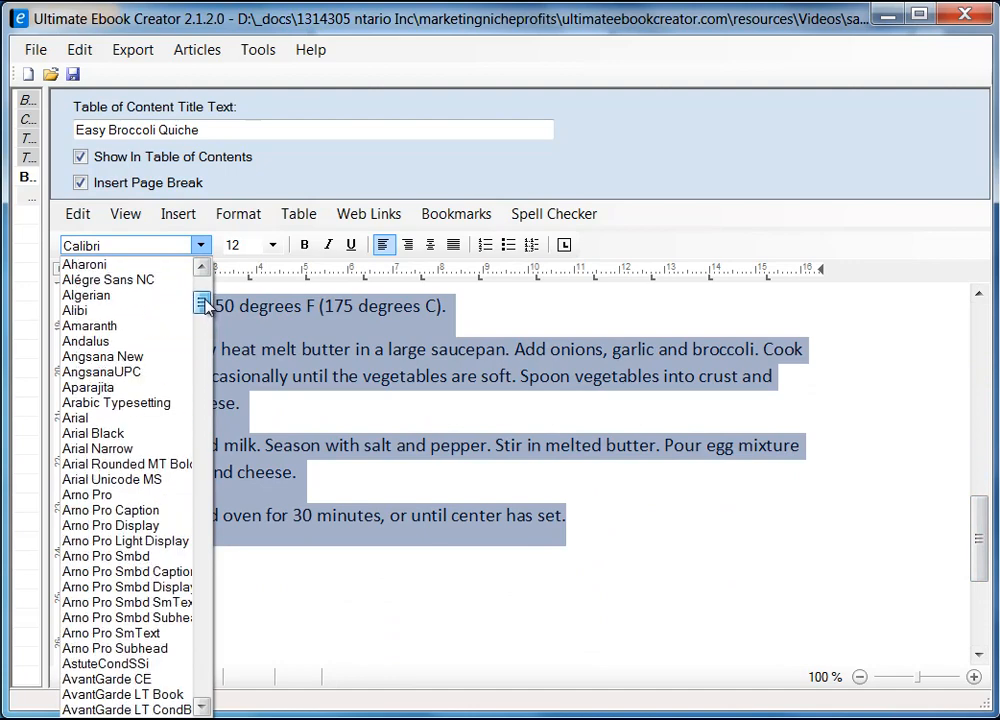
{"action": "left_click", "coordinate": [131, 421]}
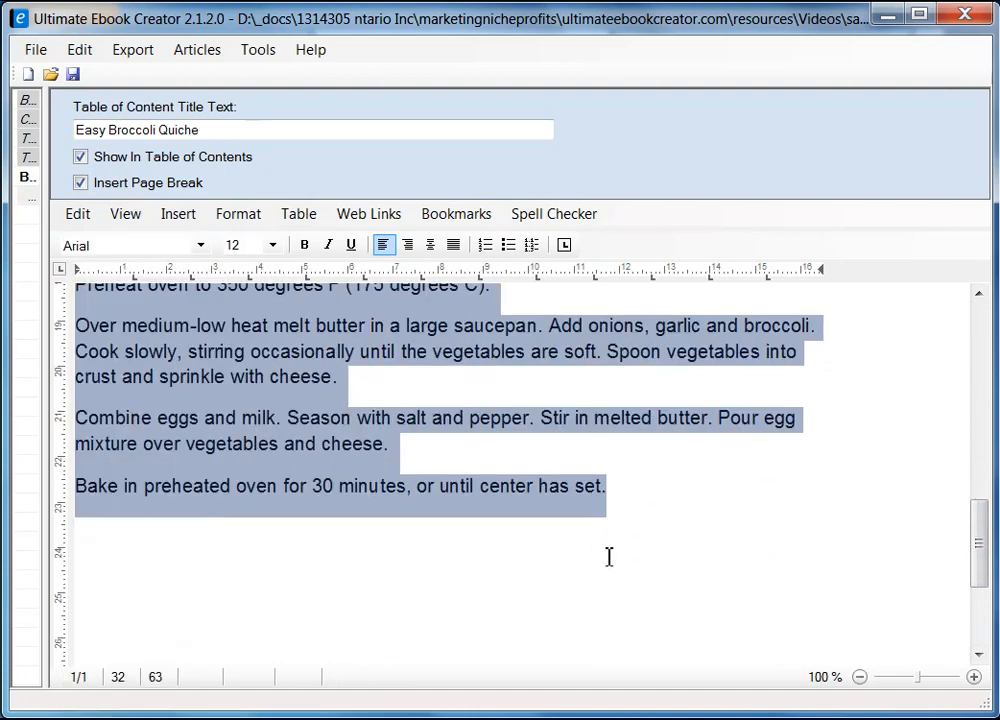
{"action": "left_click", "coordinate": [609, 557]}
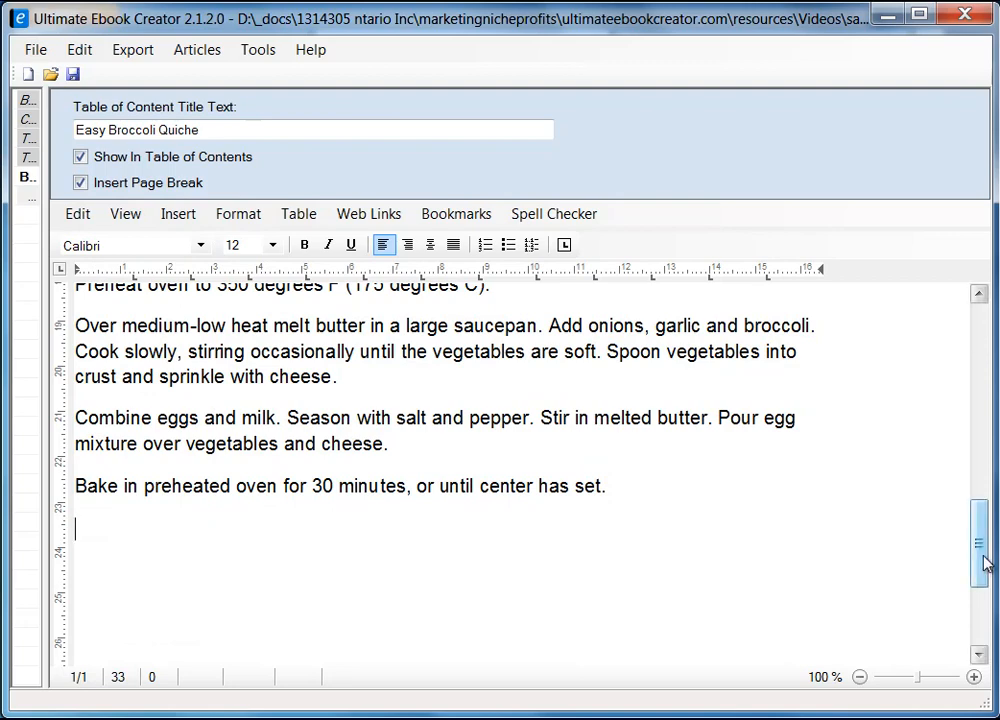
{"action": "scroll", "coordinate": [982, 536], "scroll_direction": "up", "scroll_amount": 2}
{"action": "left_click_drag", "start_coordinate": [982, 527], "coordinate": [985, 454]}
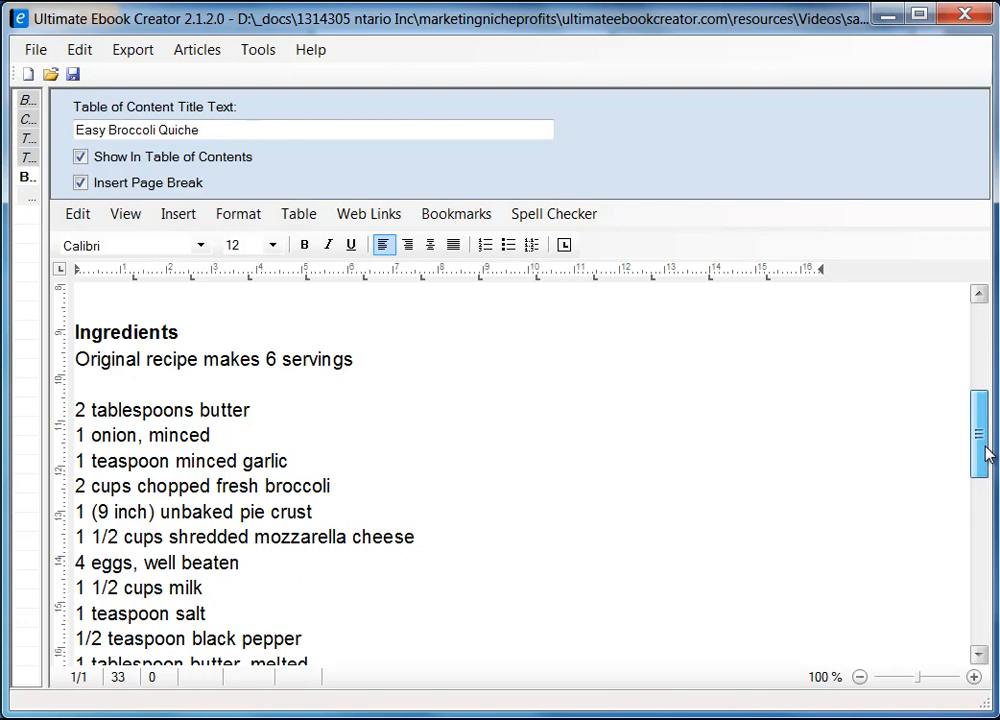
Step: Italicise the 'Original recipe makes 6 servings' line on the quiche page
{"action": "mouse_move", "coordinate": [985, 453]}
{"action": "left_mouse_down"}
{"action": "mouse_move", "coordinate": [978, 397]}
{"action": "mouse_move", "coordinate": [978, 437]}
{"action": "left_mouse_up"}
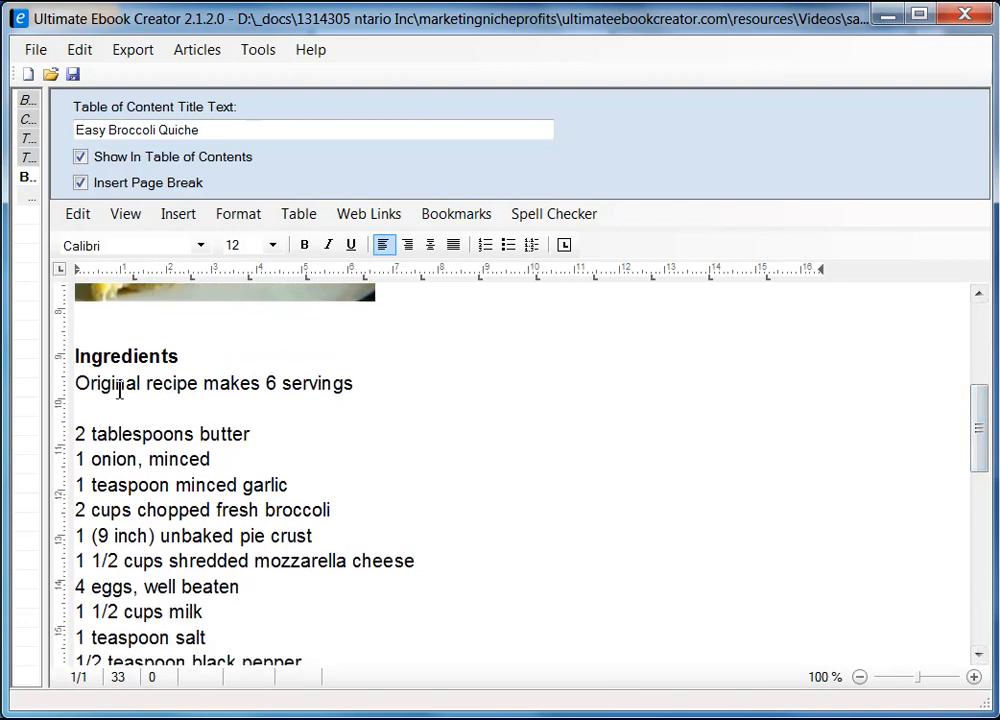
{"action": "left_click_drag", "start_coordinate": [83, 381], "coordinate": [414, 395]}
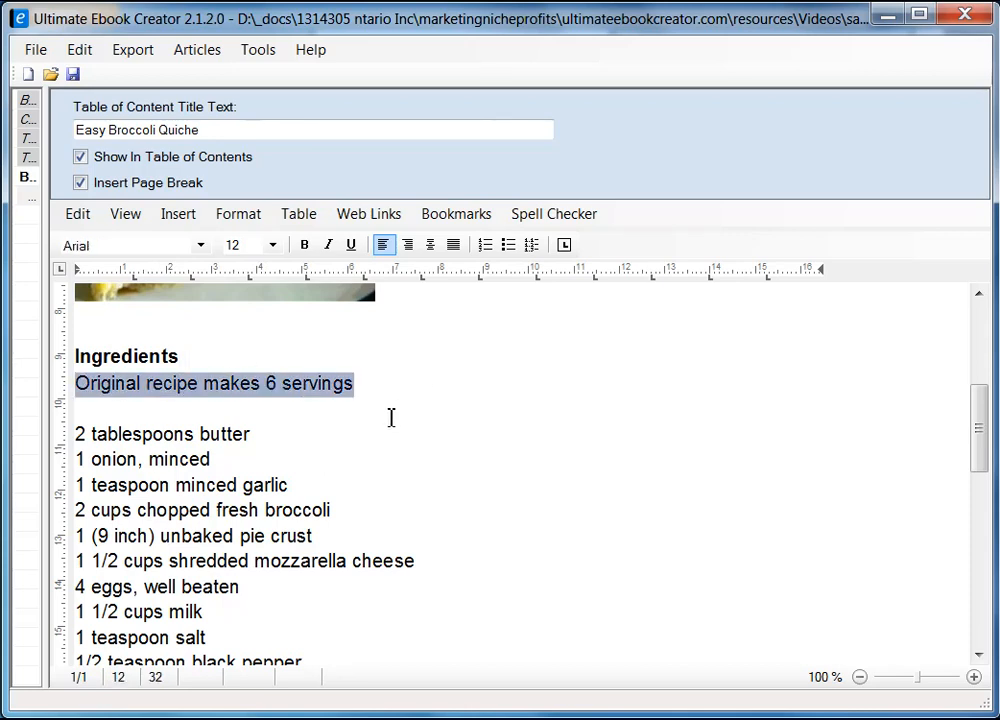
{"action": "left_click", "coordinate": [328, 245]}
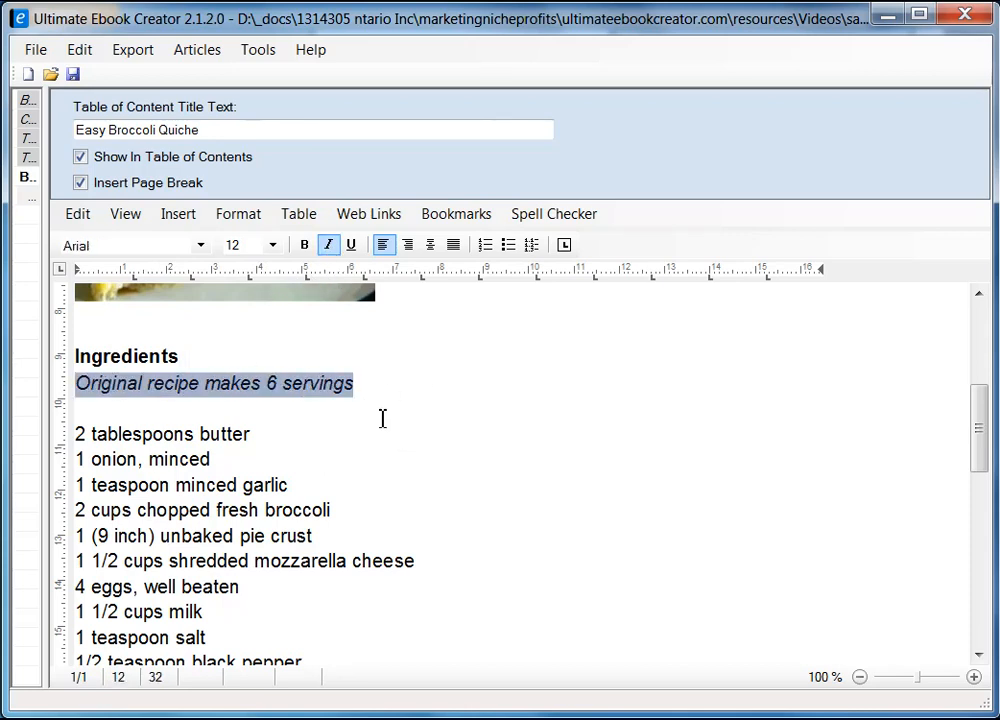
{"action": "left_click", "coordinate": [384, 415]}
{"action": "scroll", "coordinate": [211, 455], "scroll_direction": "down", "scroll_amount": 4}
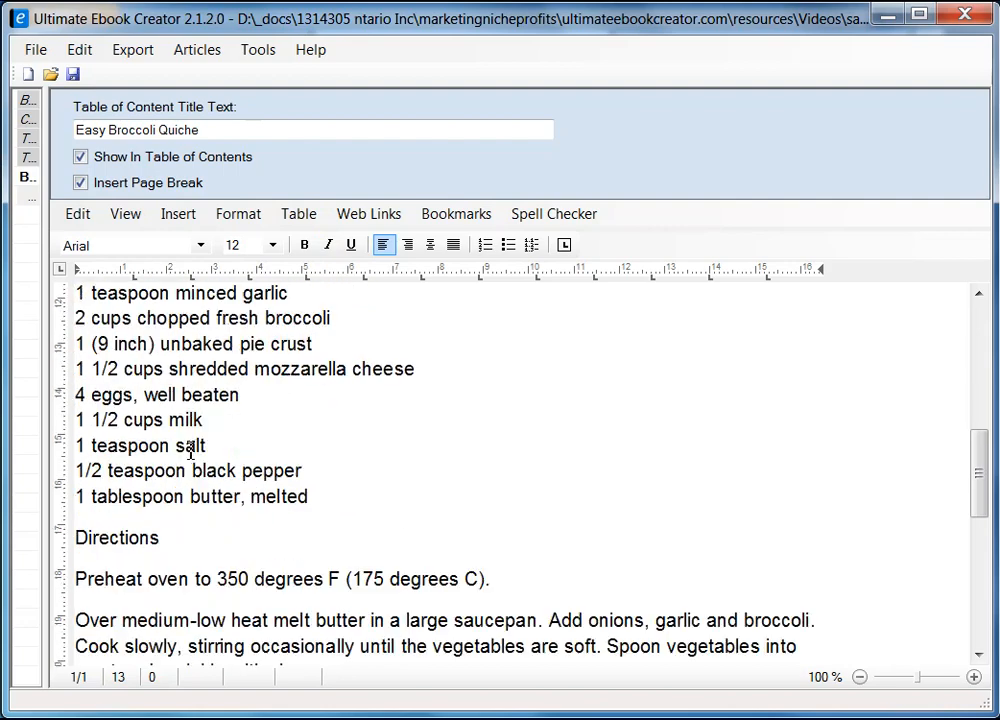
{"action": "scroll", "coordinate": [192, 448], "scroll_direction": "up", "scroll_amount": 2}
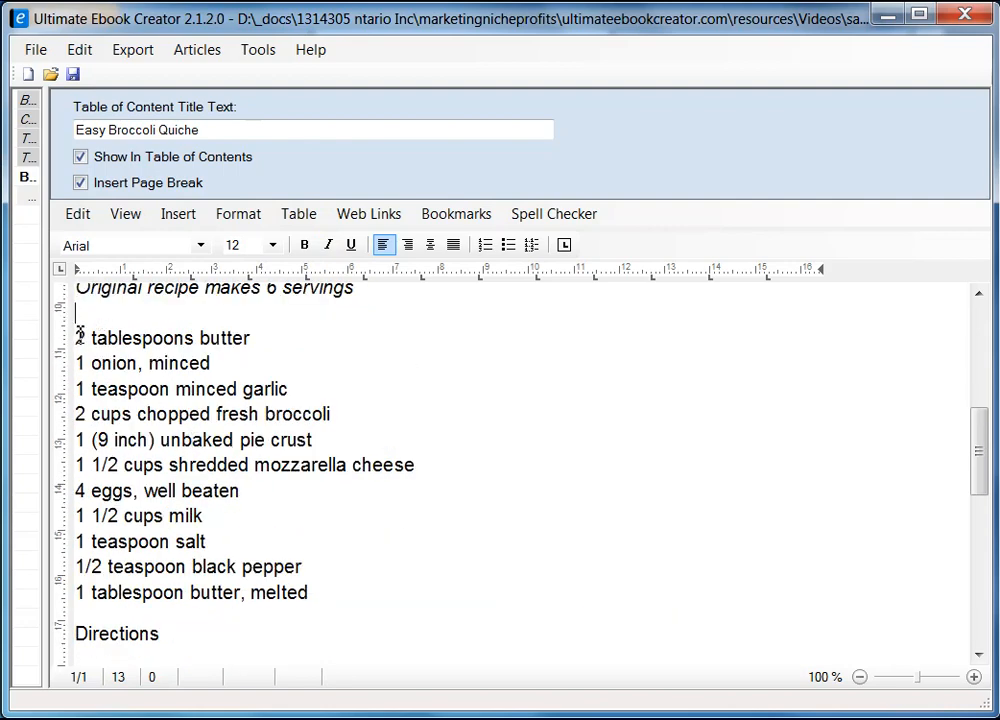
Step: Turn the quiche ingredient lines into a bulleted list
{"action": "left_click_drag", "start_coordinate": [78, 337], "coordinate": [367, 589]}
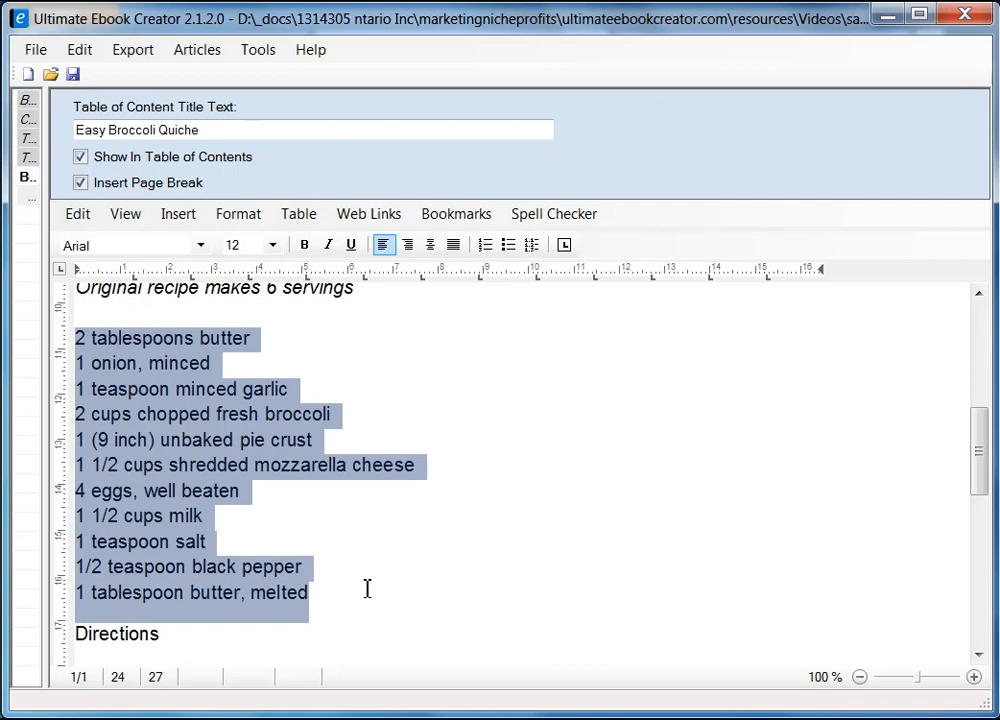
{"action": "left_click", "coordinate": [508, 246]}
{"action": "left_click", "coordinate": [645, 555]}
{"action": "scroll", "coordinate": [679, 465], "scroll_direction": "up", "scroll_amount": 2}
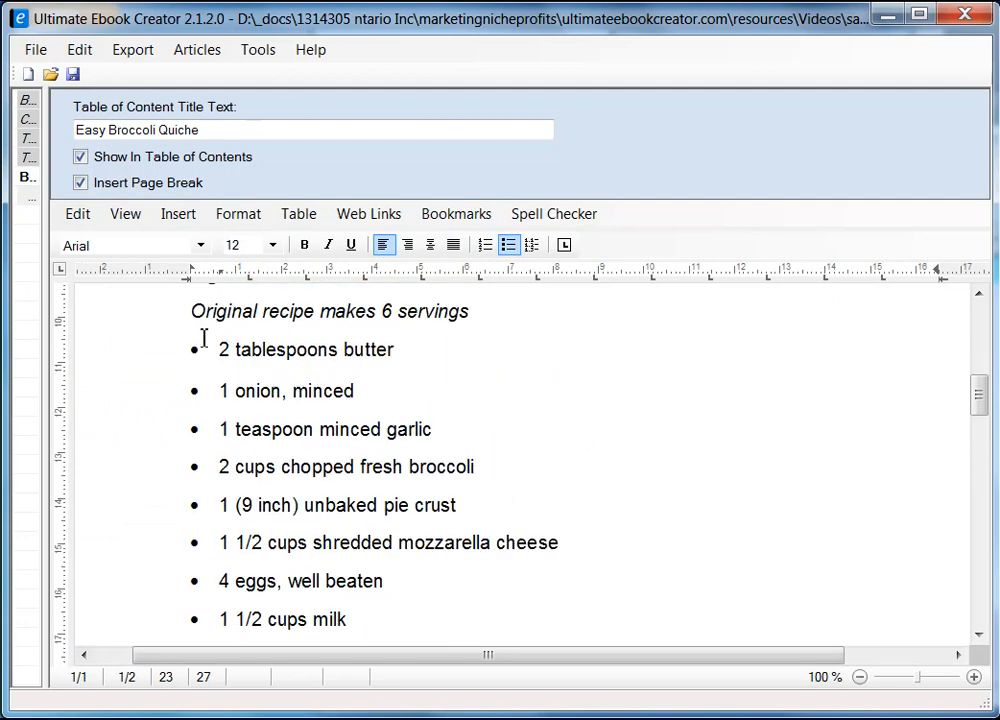
{"action": "scroll", "coordinate": [203, 338], "scroll_direction": "up", "scroll_amount": 2}
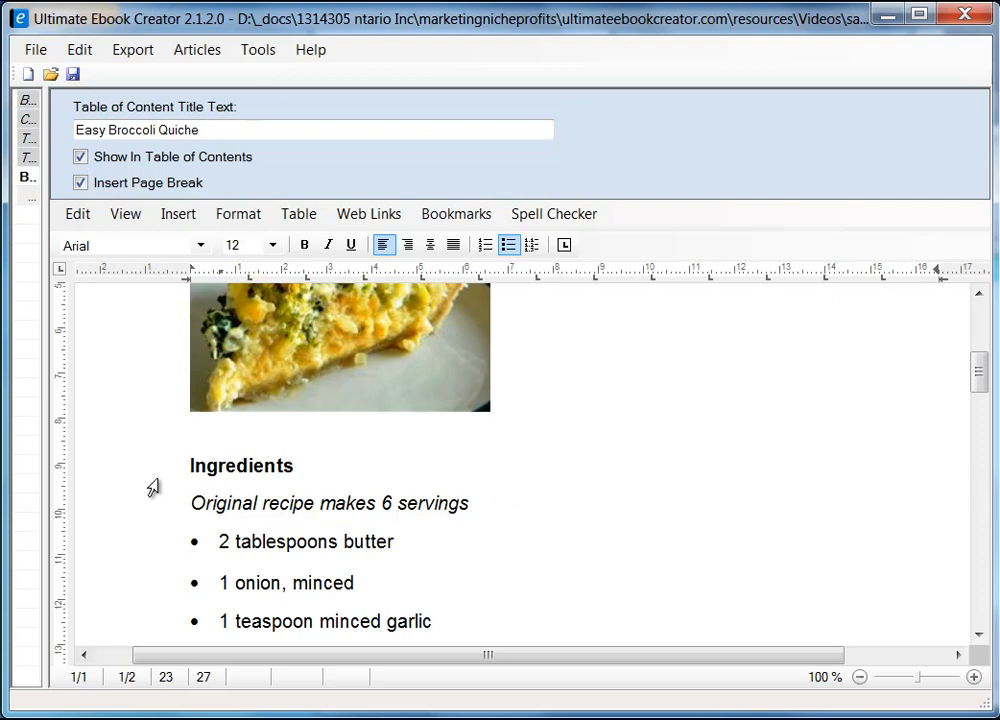
Step: Set the 'Original recipe makes 6 servings' line to font size 10
{"action": "left_click", "coordinate": [192, 503]}
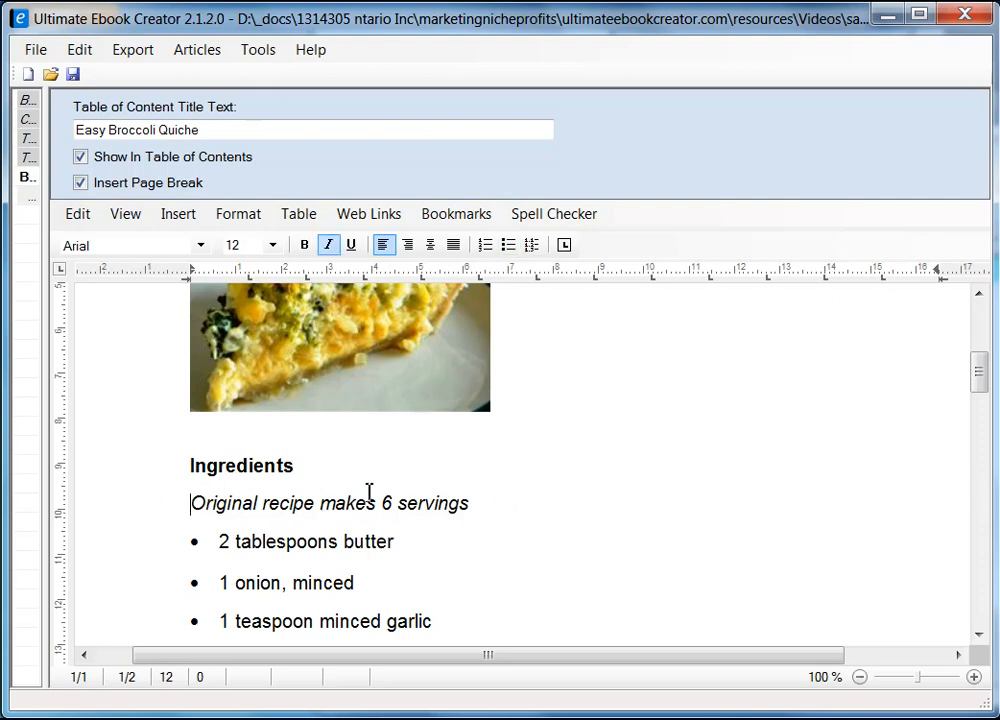
{"action": "left_click", "coordinate": [471, 502], "text": "shift"}
{"action": "left_click", "coordinate": [273, 245]}
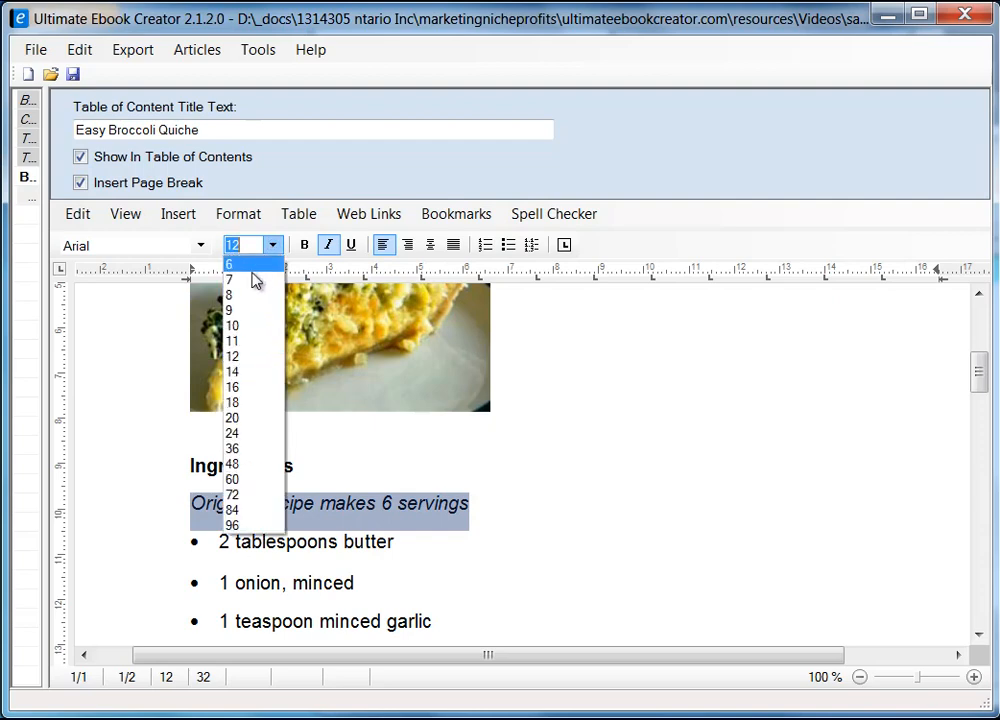
{"action": "left_click", "coordinate": [244, 322]}
{"action": "left_click", "coordinate": [467, 516]}
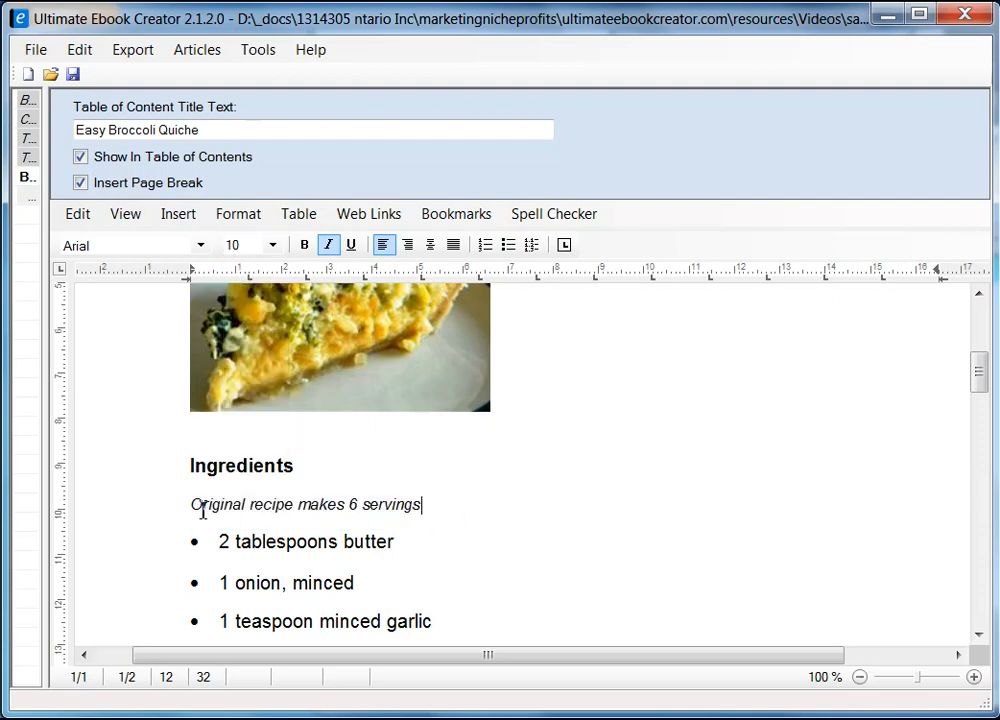
{"action": "scroll", "coordinate": [511, 493], "scroll_direction": "down", "scroll_amount": 3}
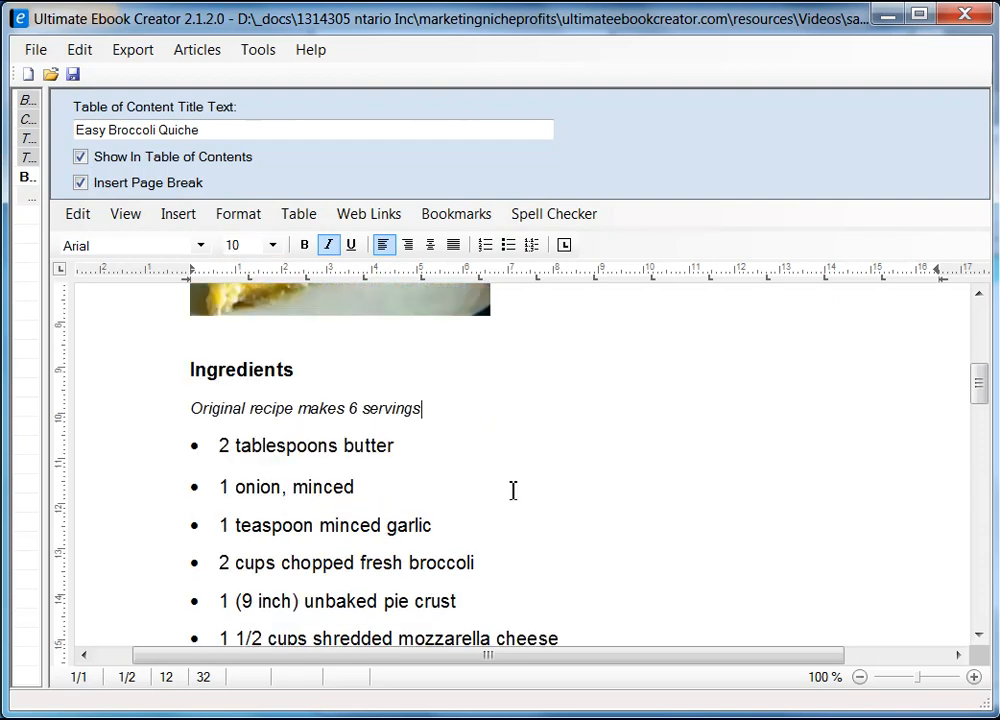
{"action": "scroll", "coordinate": [530, 494], "scroll_direction": "up", "scroll_amount": 1}
{"action": "scroll", "coordinate": [268, 440], "scroll_direction": "down", "scroll_amount": 5}
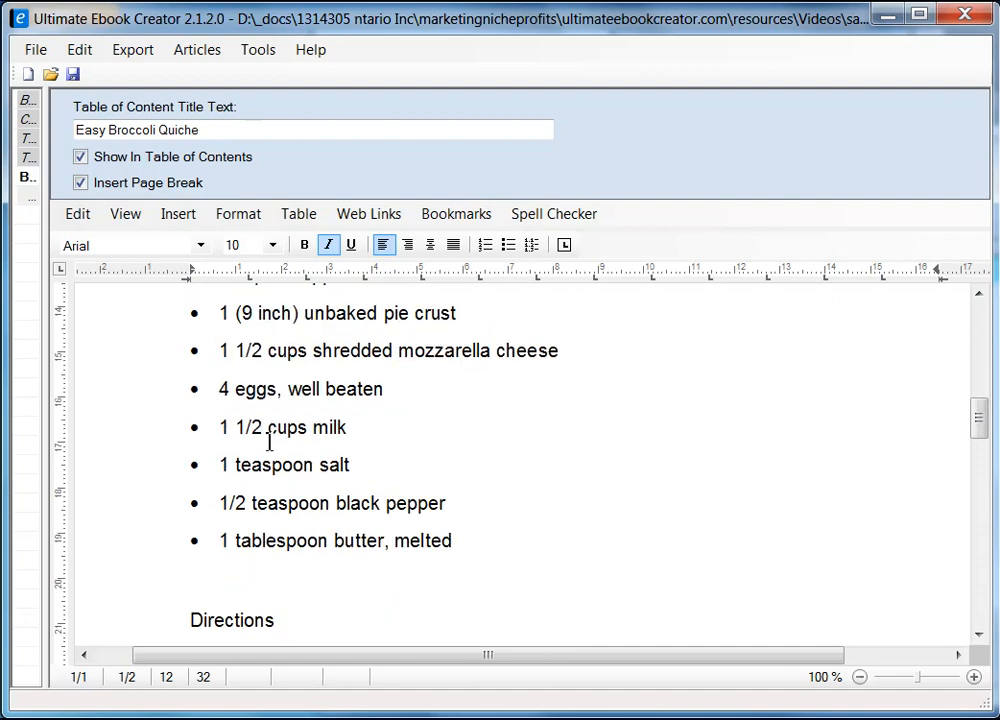
{"action": "scroll", "coordinate": [367, 464], "scroll_direction": "down", "scroll_amount": 1}
{"action": "scroll", "coordinate": [367, 464], "scroll_direction": "up", "scroll_amount": 2}
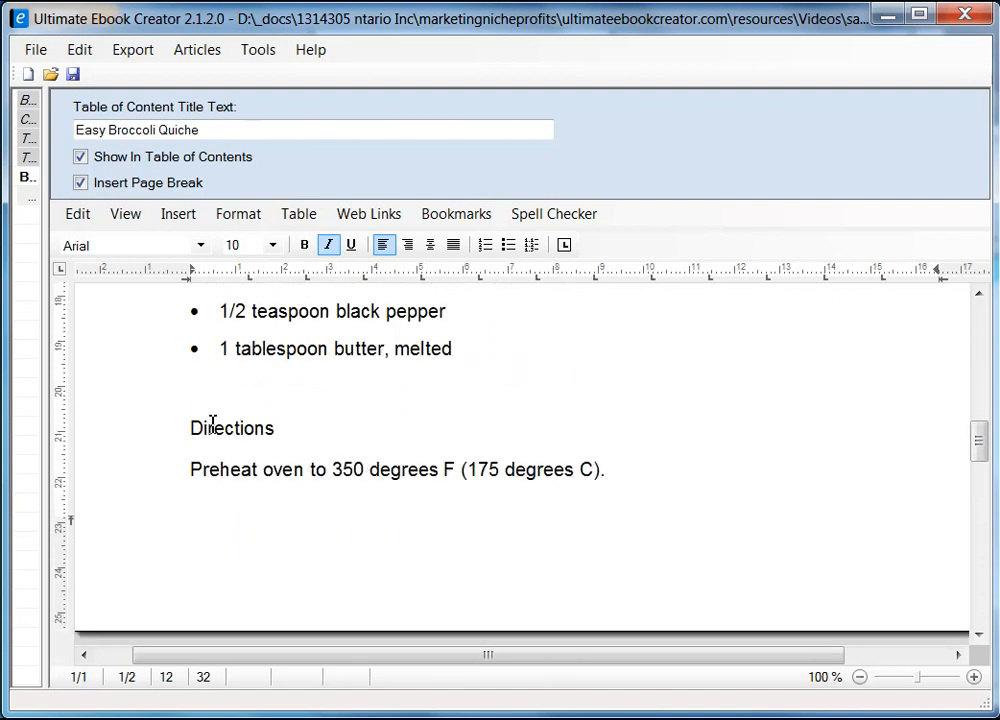
Step: Bold the 'Directions' heading so it matches the Ingredients heading
{"action": "left_click", "coordinate": [183, 433]}
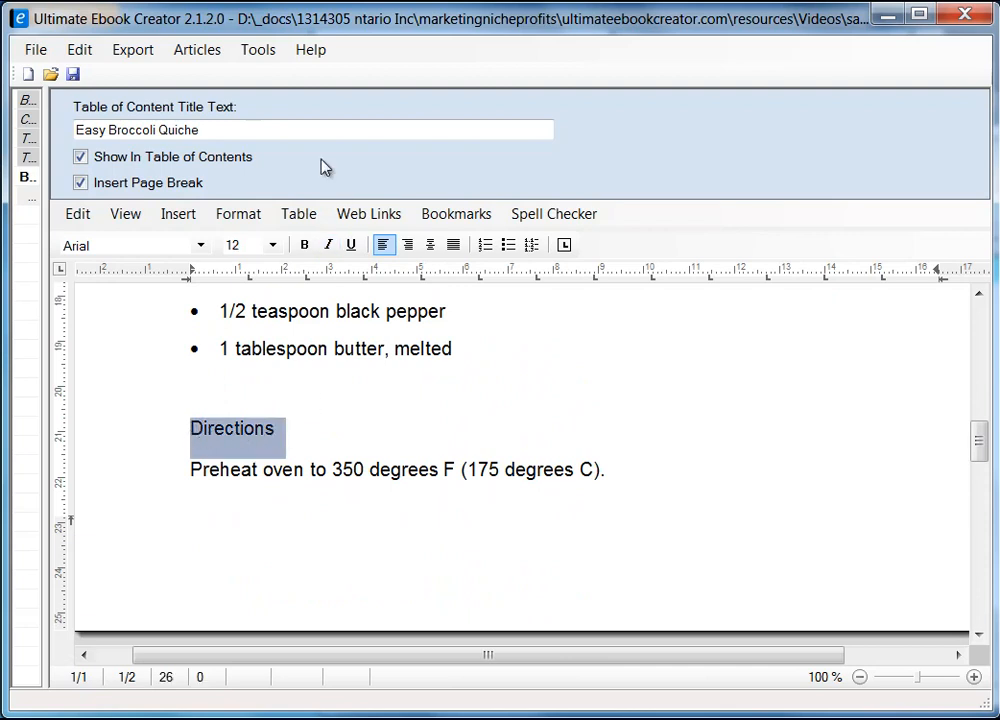
{"action": "left_click", "coordinate": [304, 245]}
{"action": "left_click", "coordinate": [326, 430]}
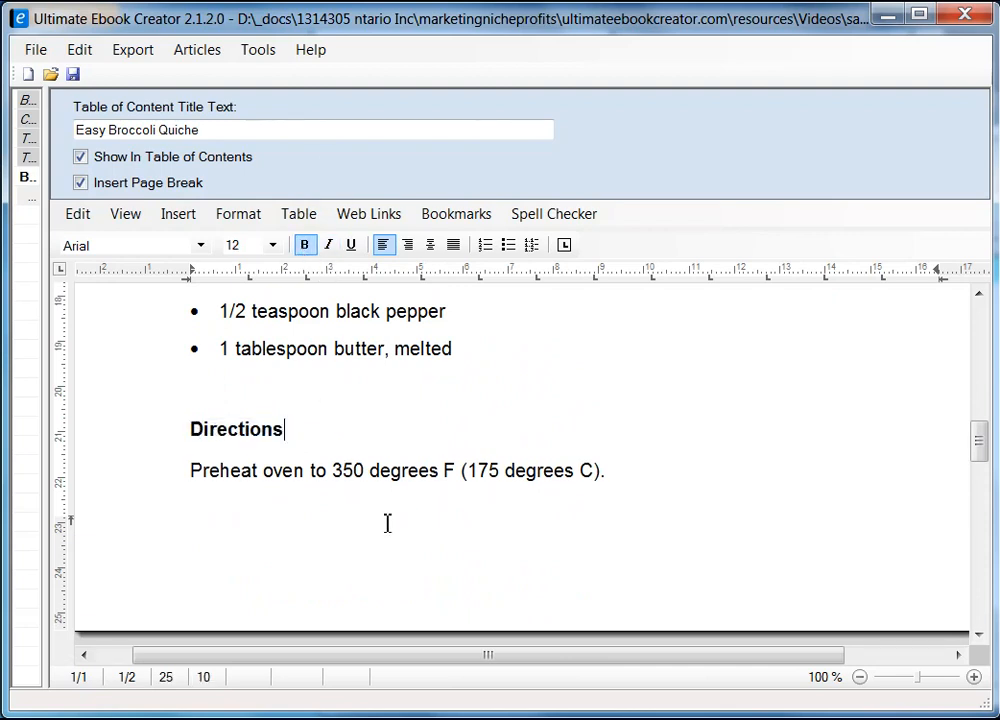
{"action": "scroll", "coordinate": [326, 482], "scroll_direction": "down", "scroll_amount": 1}
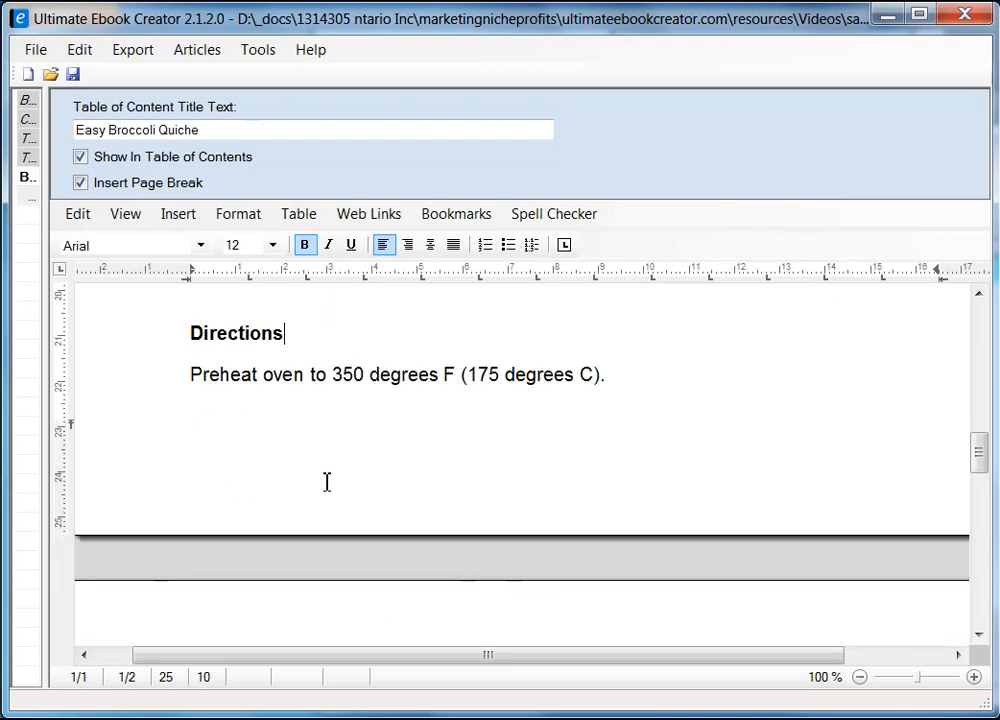
{"action": "scroll", "coordinate": [453, 458], "scroll_direction": "down", "scroll_amount": 3}
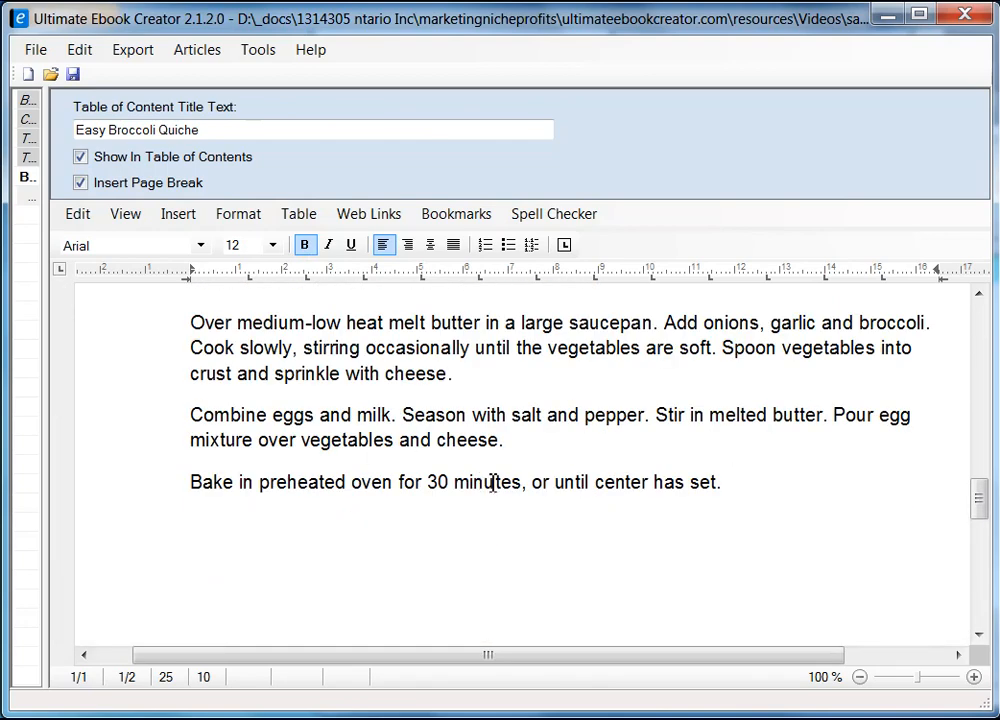
{"action": "scroll", "coordinate": [545, 529], "scroll_direction": "down", "scroll_amount": 2}
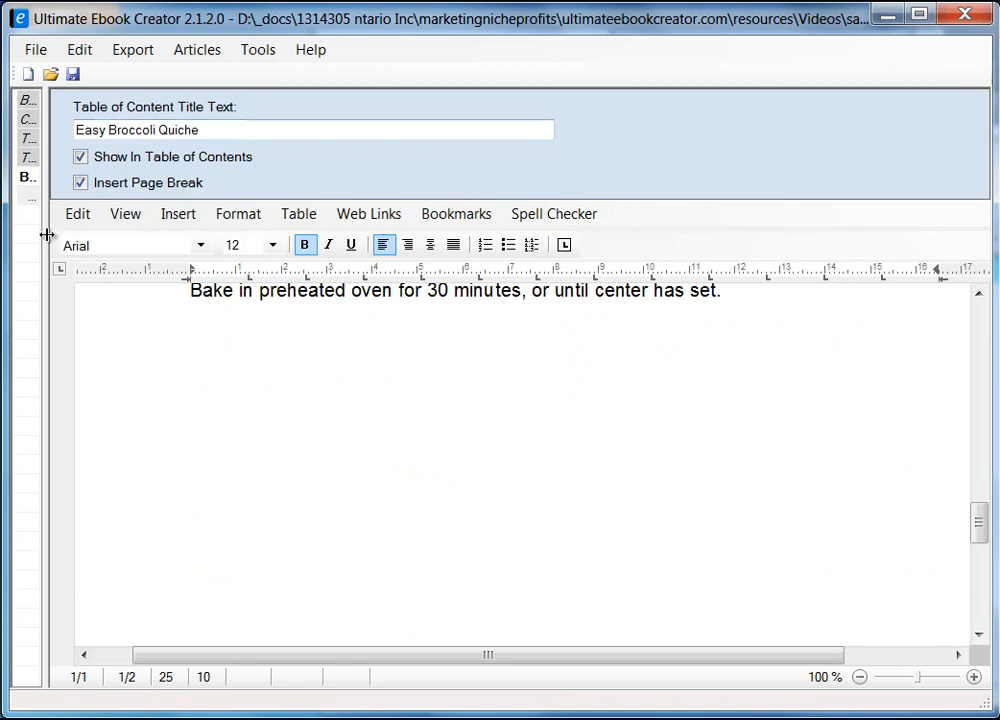
Step: Resize the chapter tree panel and save the project to prabha_recipe_book.uec
{"action": "left_click_drag", "start_coordinate": [46, 234], "coordinate": [337, 285]}
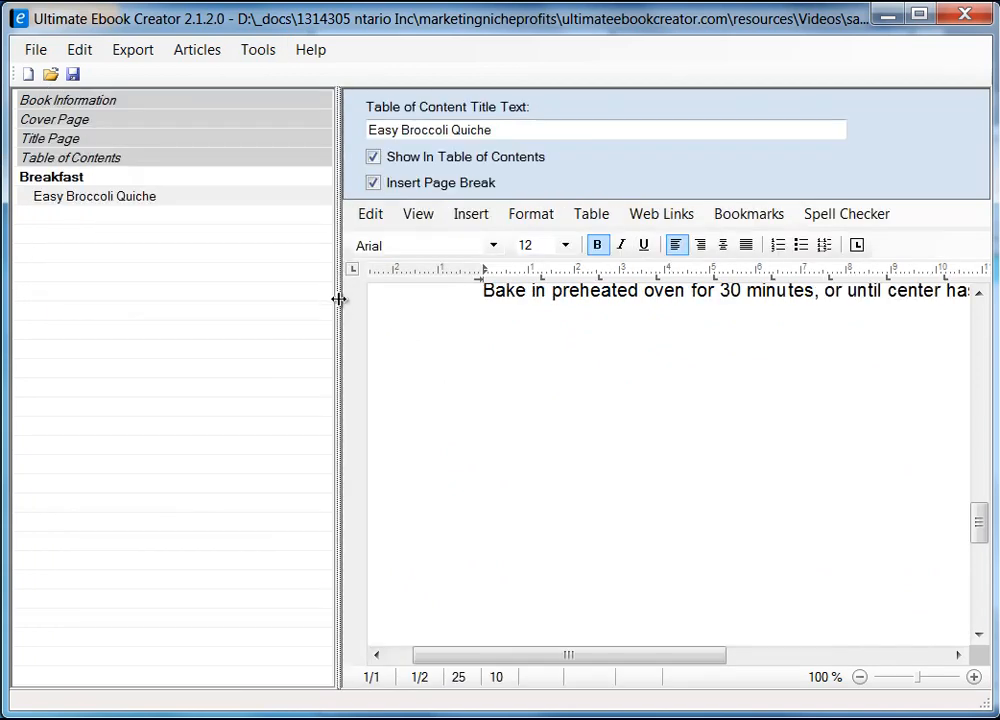
{"action": "left_click_drag", "start_coordinate": [339, 296], "coordinate": [176, 318]}
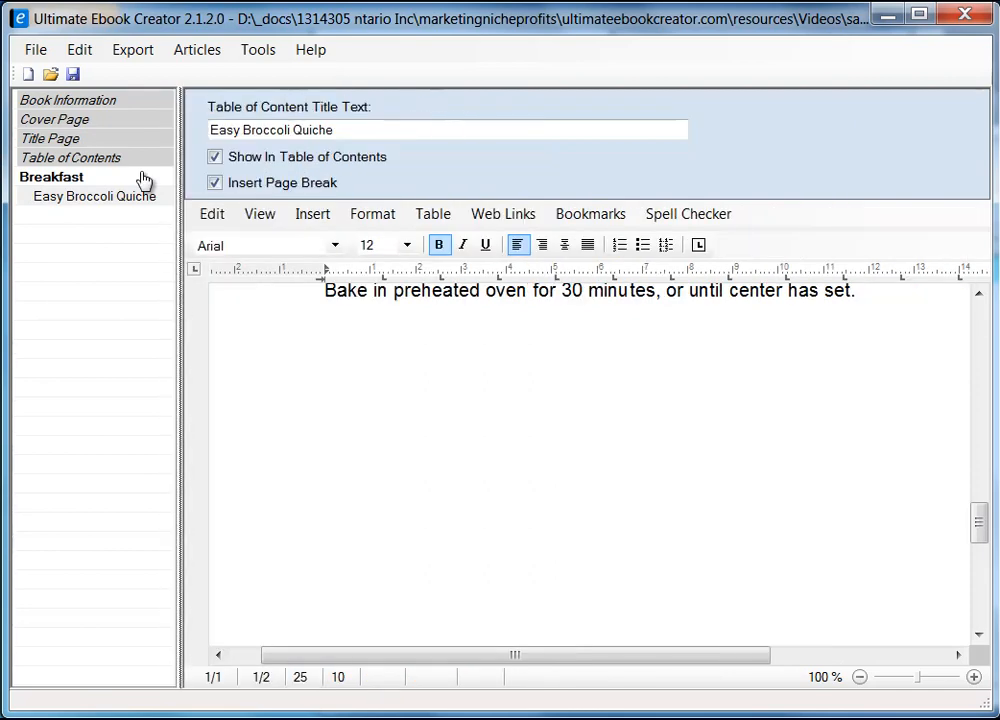
{"action": "left_click", "coordinate": [72, 76]}
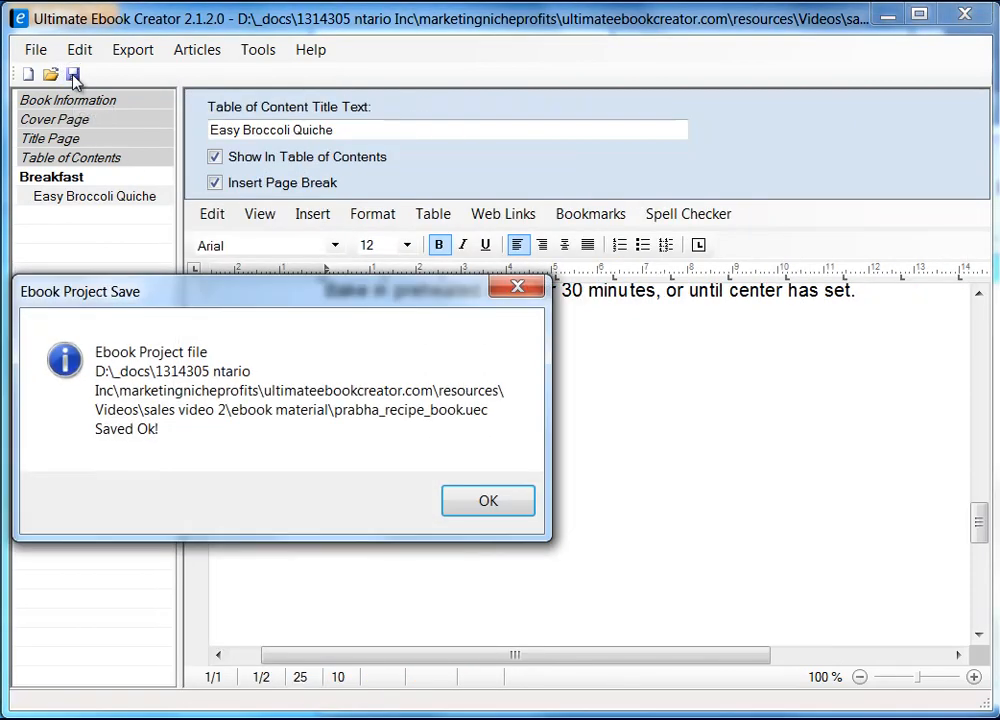
{"action": "left_click", "coordinate": [502, 490]}
{"action": "left_click_drag", "start_coordinate": [978, 536], "coordinate": [984, 511]}
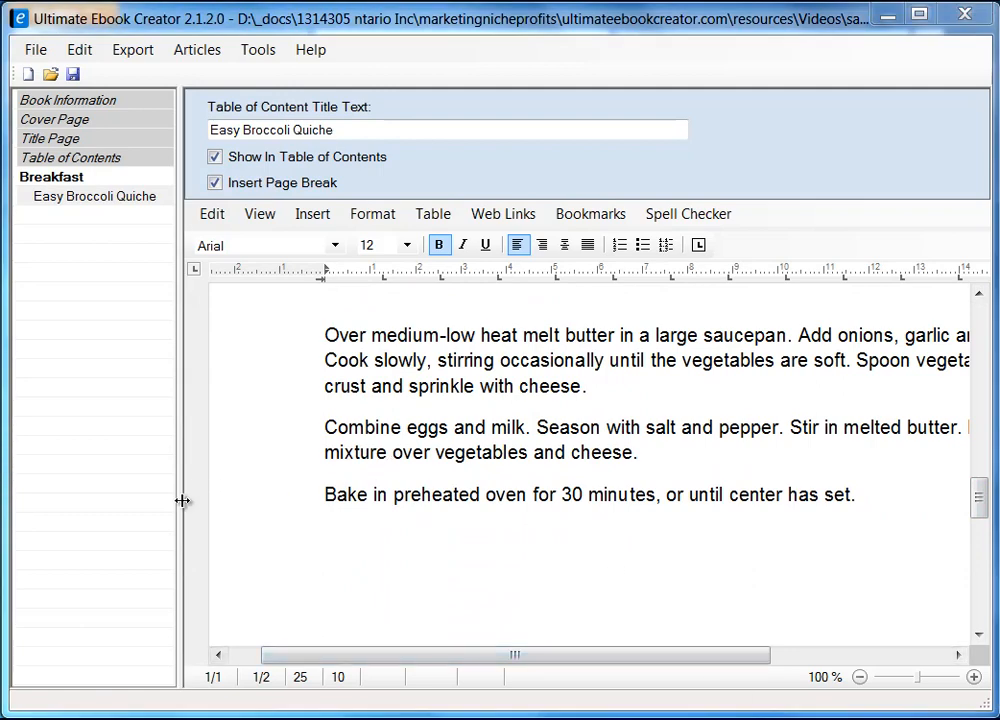
Step: Add a chapter titled 'Main Course' following Breakfast in the book outline
{"action": "left_click_drag", "start_coordinate": [182, 500], "coordinate": [246, 510]}
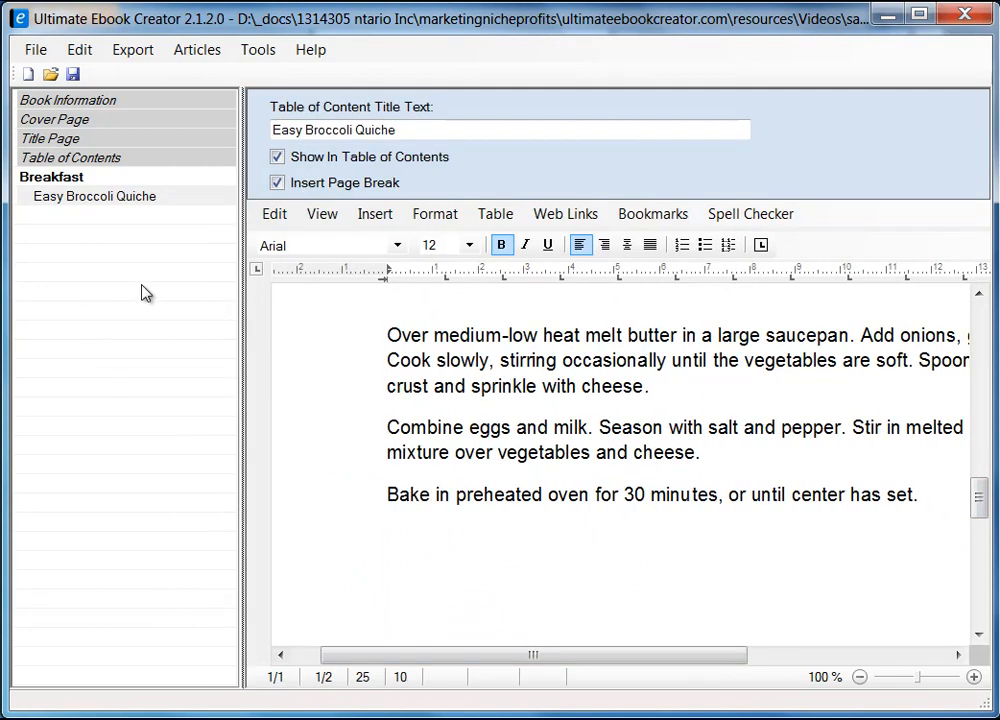
{"action": "right_click", "coordinate": [60, 245]}
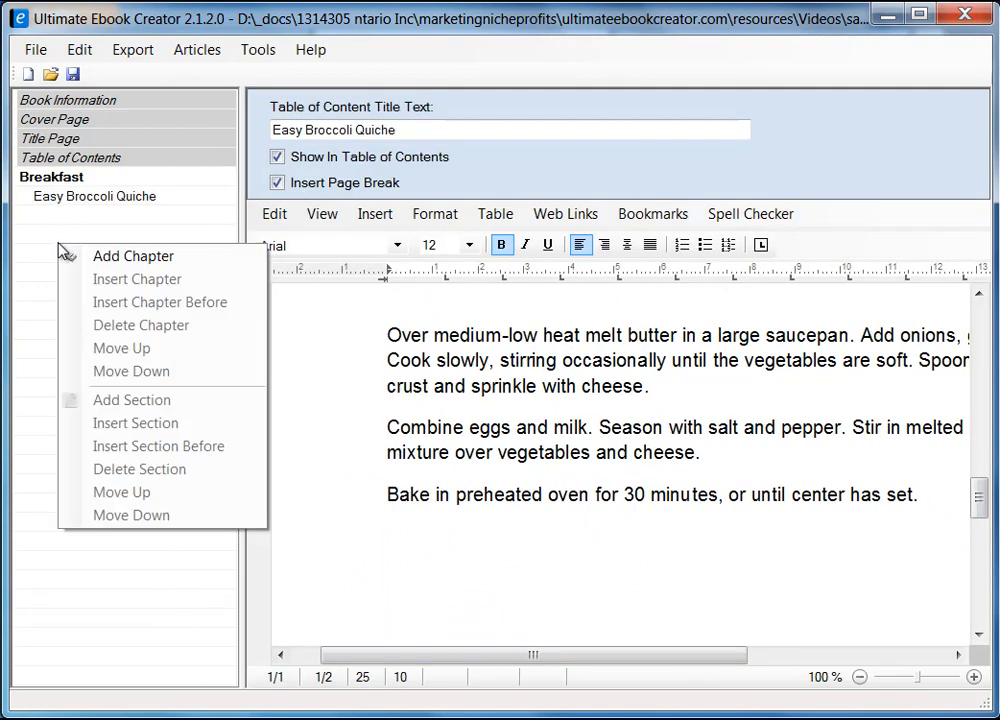
{"action": "left_click", "coordinate": [150, 258]}
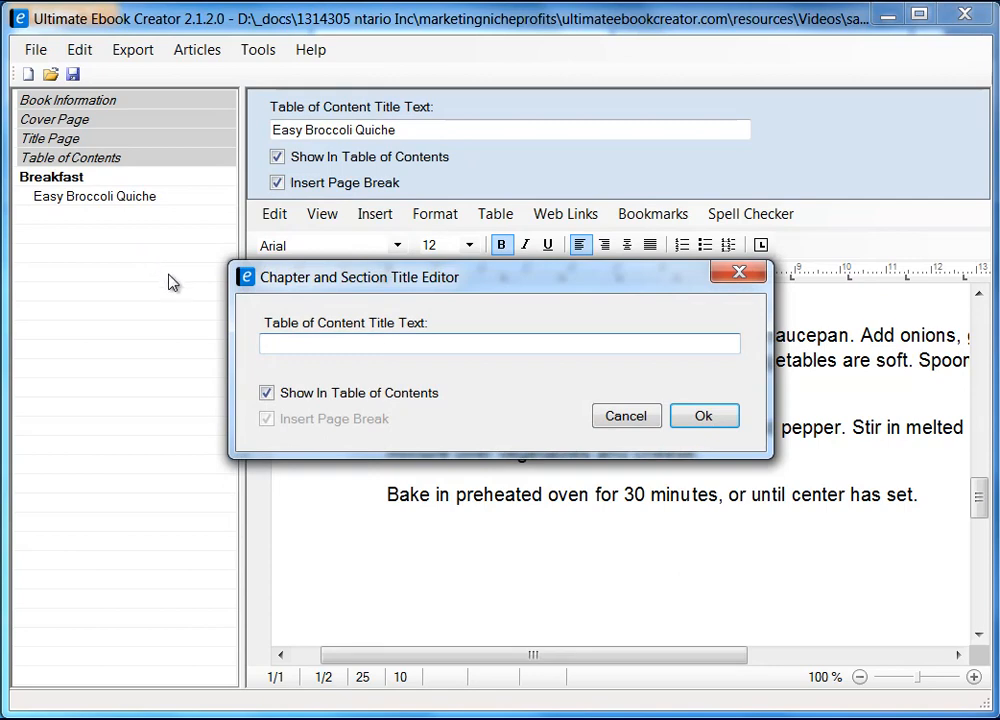
{"action": "type", "text": "Main Course"}
{"action": "left_click", "coordinate": [703, 415]}
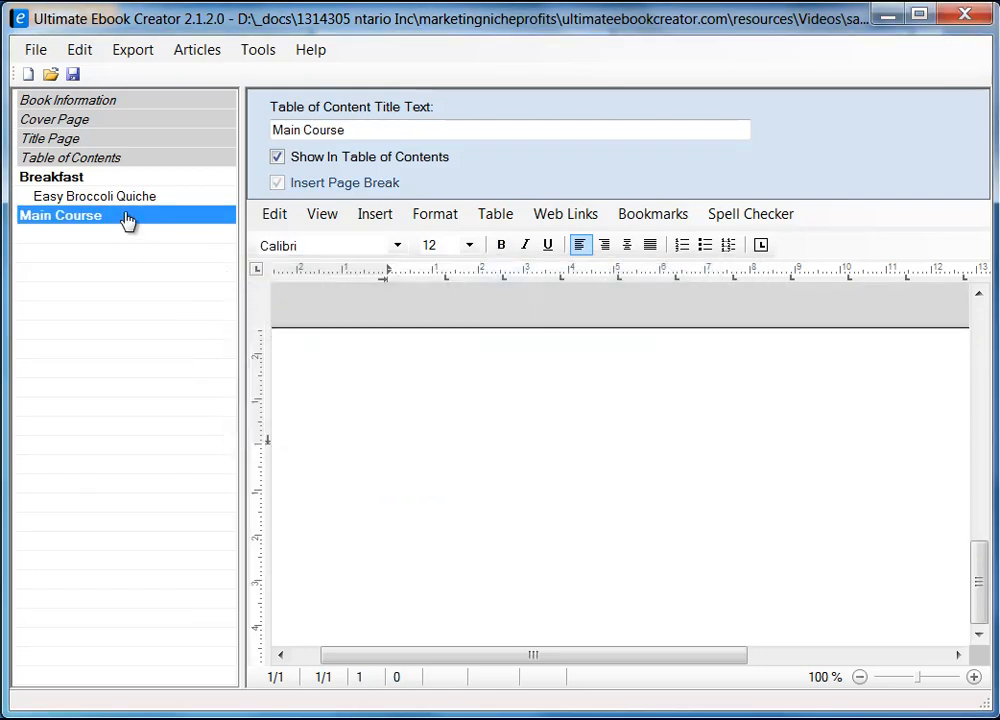
Step: Add a 'Chicken Pot Pie' section to Main Course with Insert Page Break enabled
{"action": "right_click", "coordinate": [127, 220]}
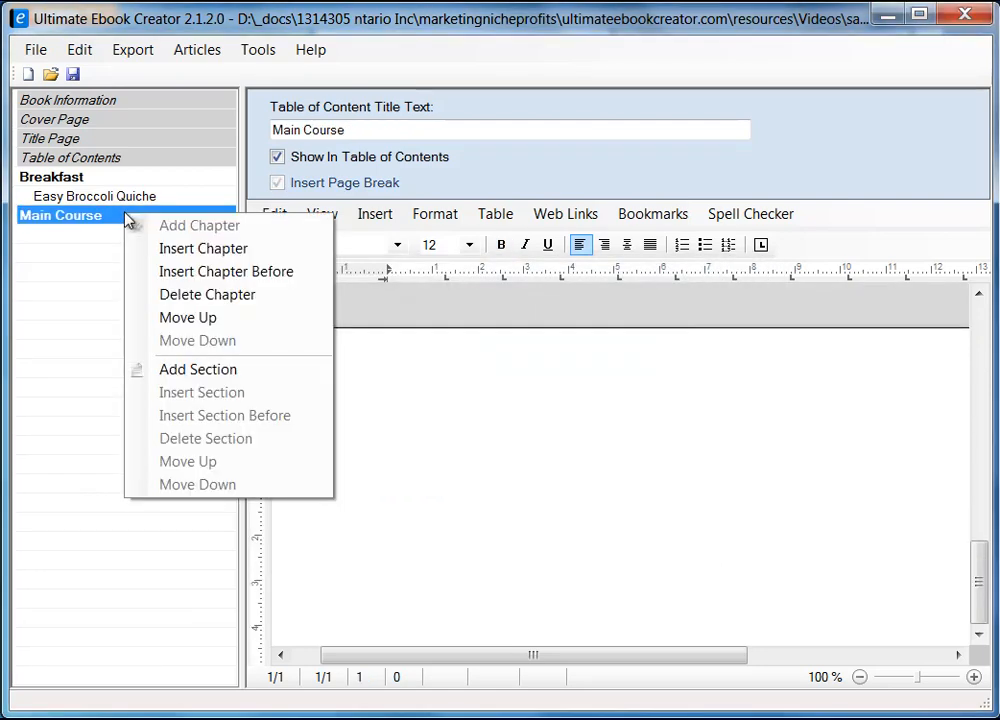
{"action": "left_click", "coordinate": [223, 372]}
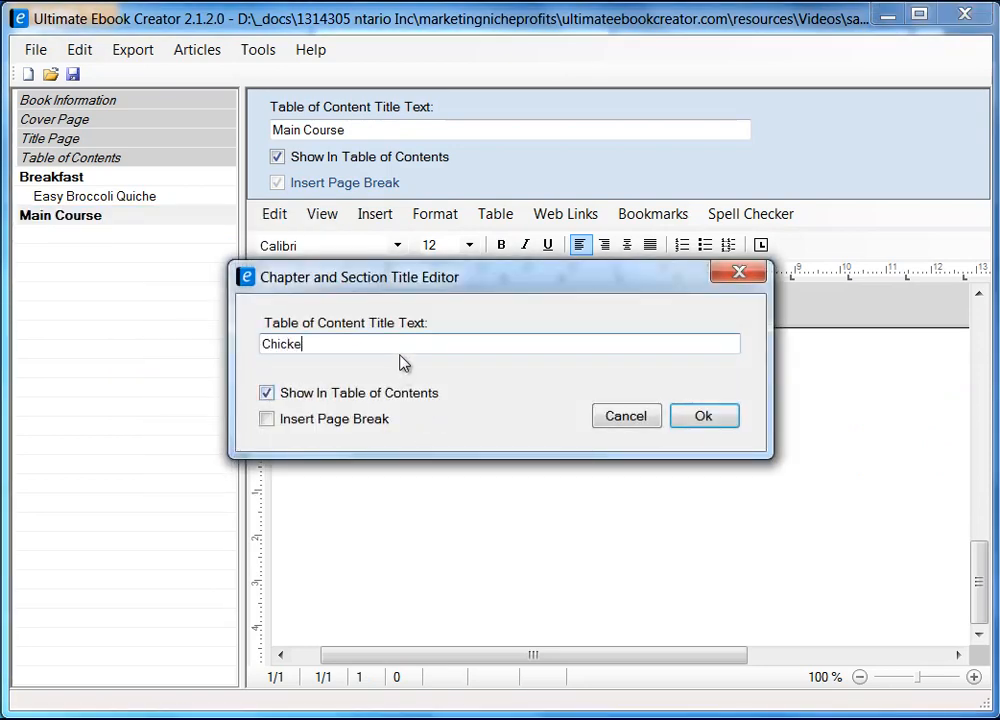
{"action": "type", "text": "Chicken Pot Pie"}
{"action": "left_click", "coordinate": [279, 419]}
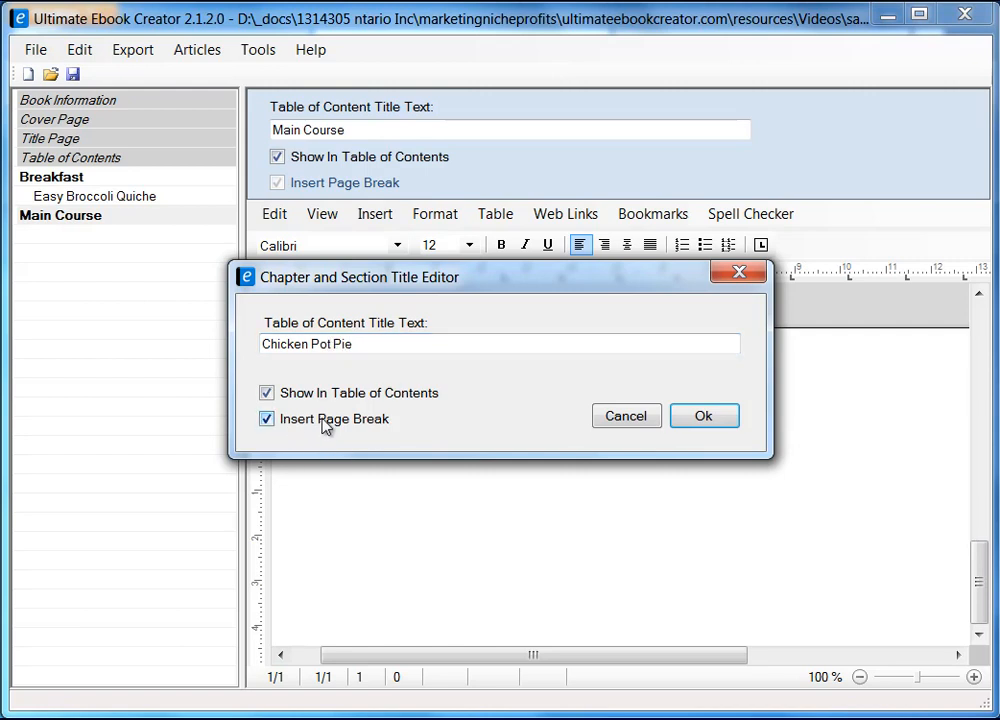
{"action": "left_click", "coordinate": [703, 417]}
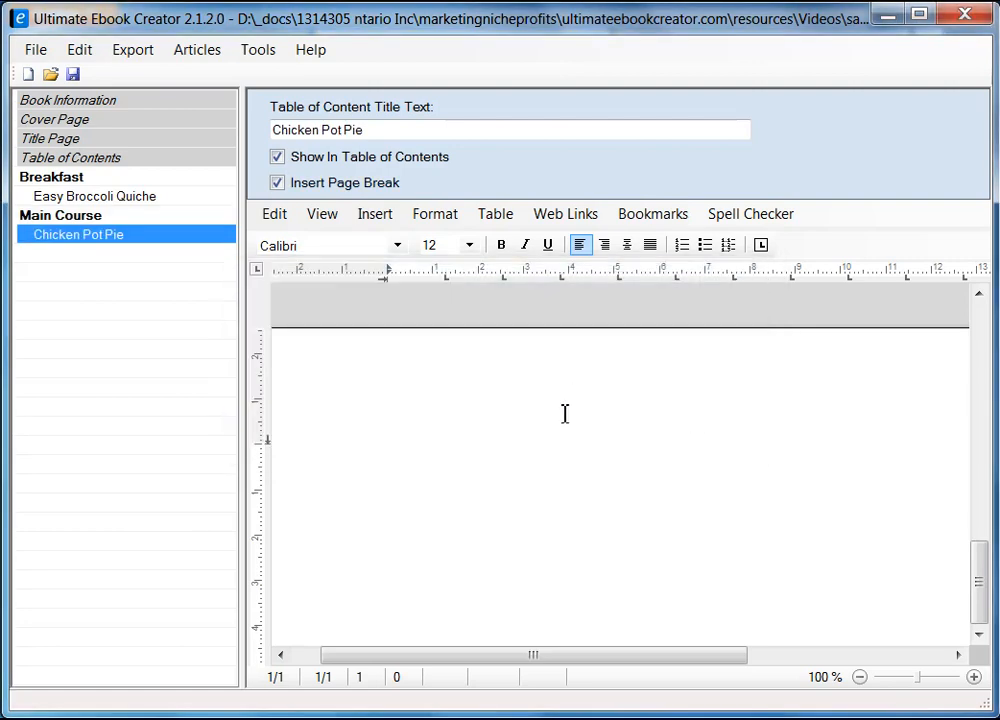
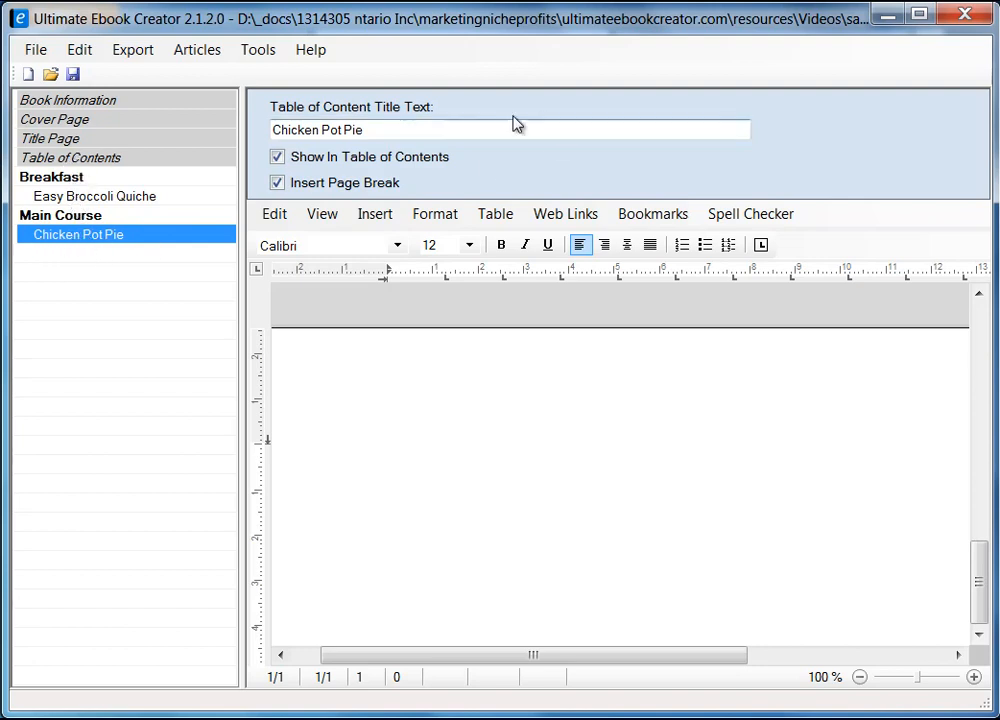
Step: Type 'Chicken Pot Pie Recipe' in the page body, then trim off the word 'Recipe'
{"action": "left_click", "coordinate": [392, 131]}
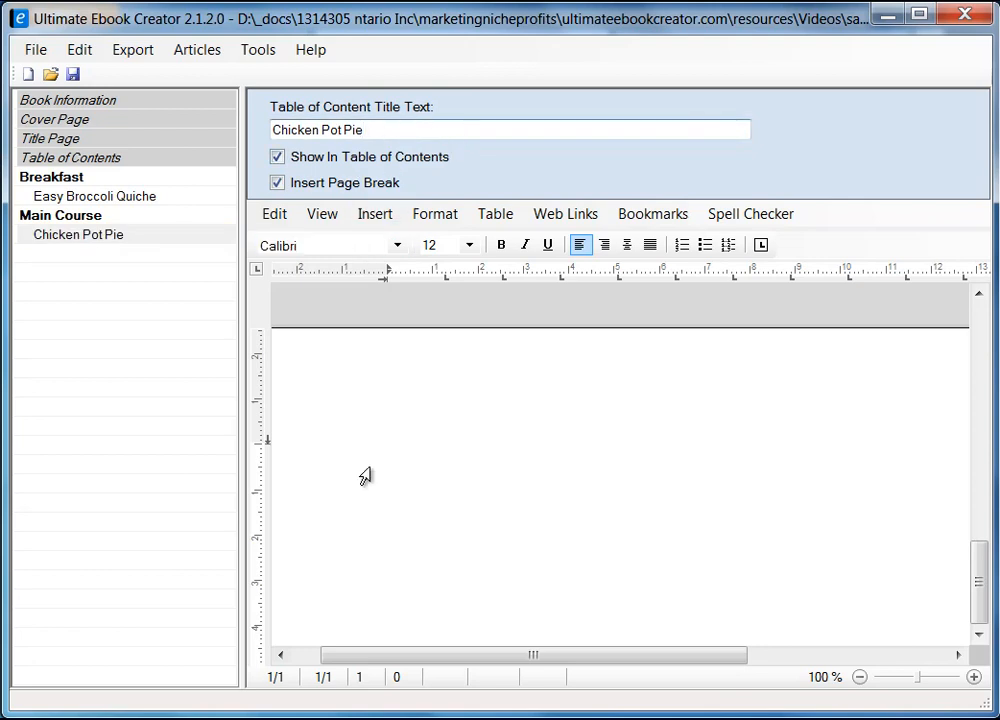
{"action": "left_click", "coordinate": [454, 398]}
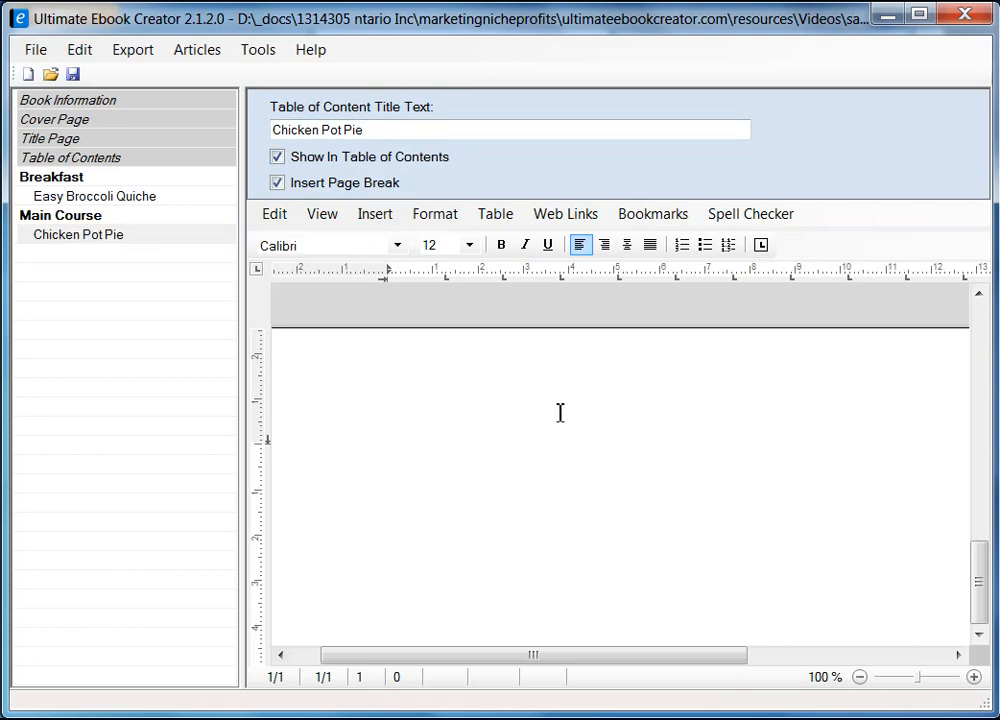
{"action": "type", "text": "Chicken "}
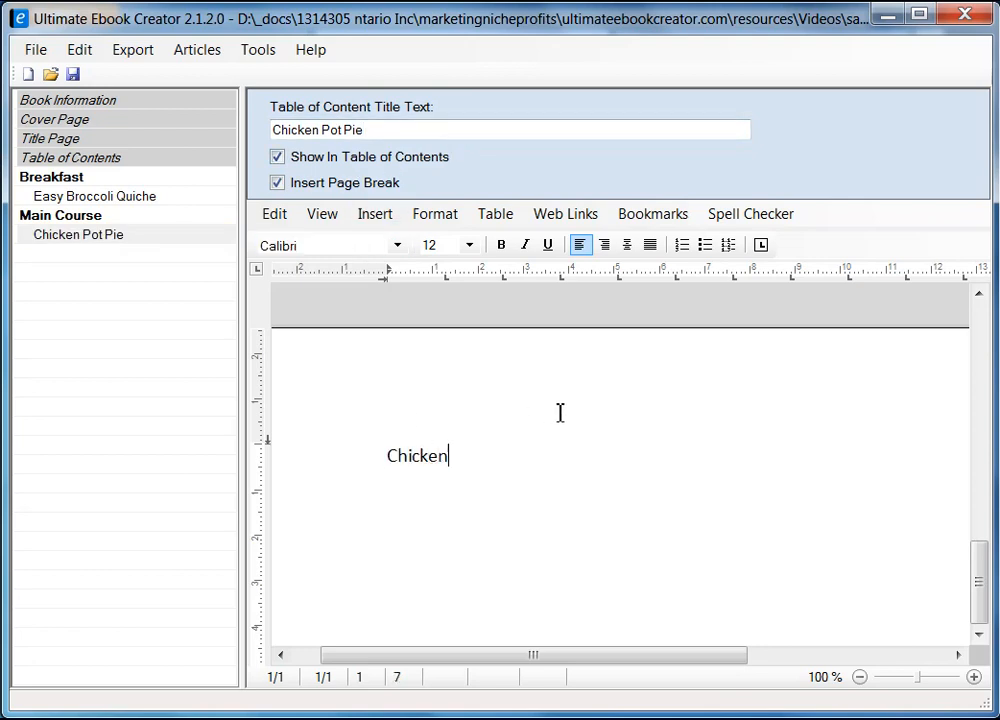
{"action": "type", "text": "Pot Pie"}
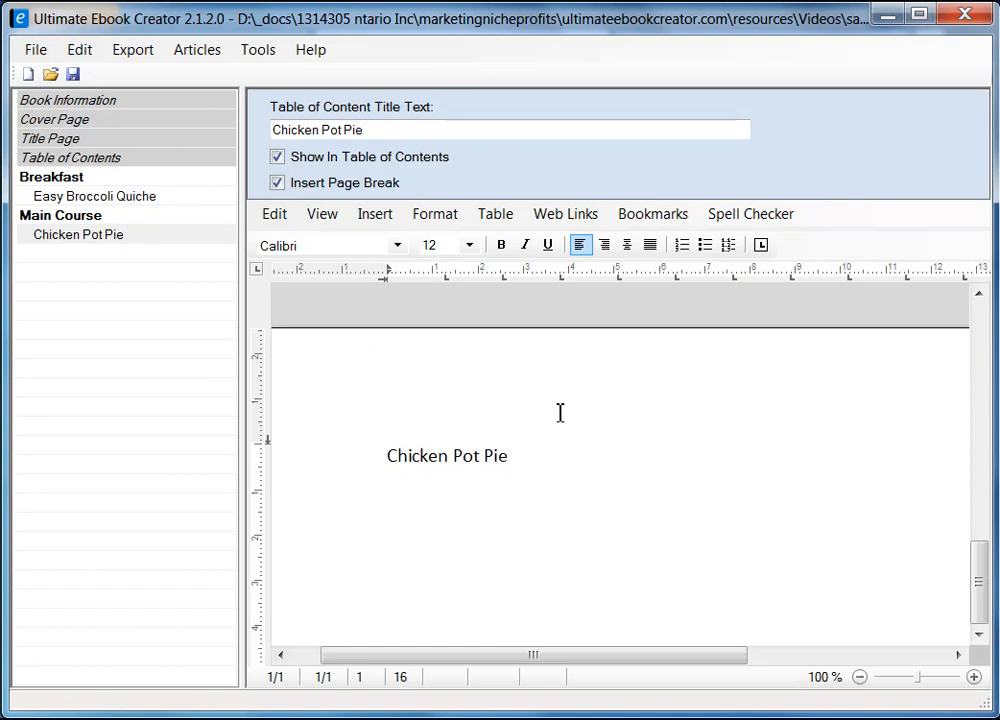
{"action": "type", "text": " Recipe"}
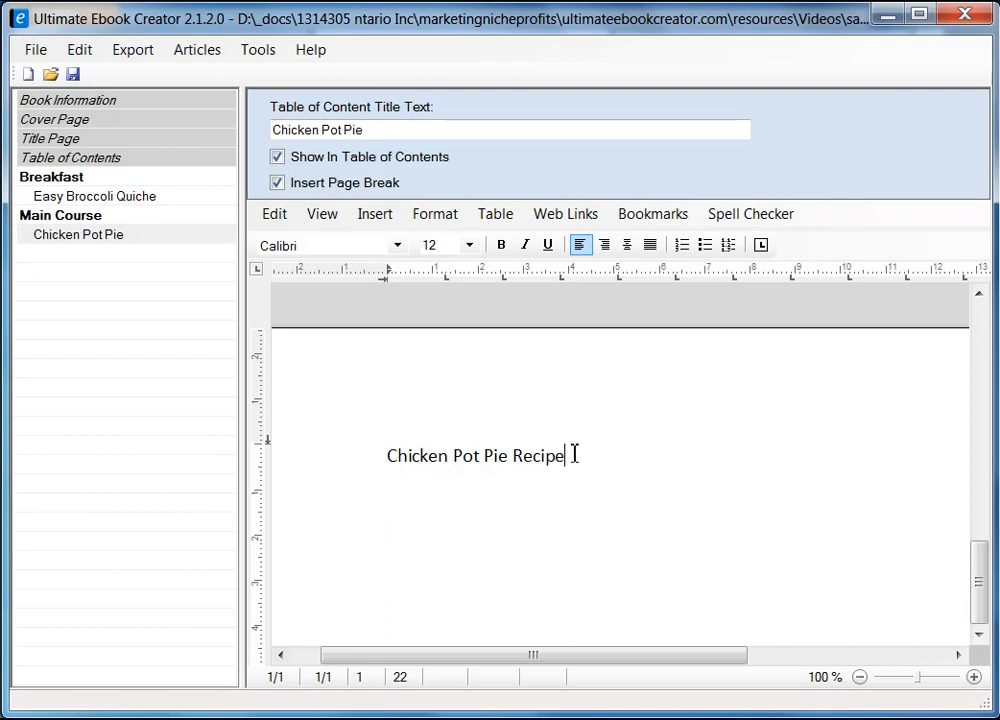
{"action": "left_click_drag", "start_coordinate": [388, 456], "coordinate": [575, 455]}
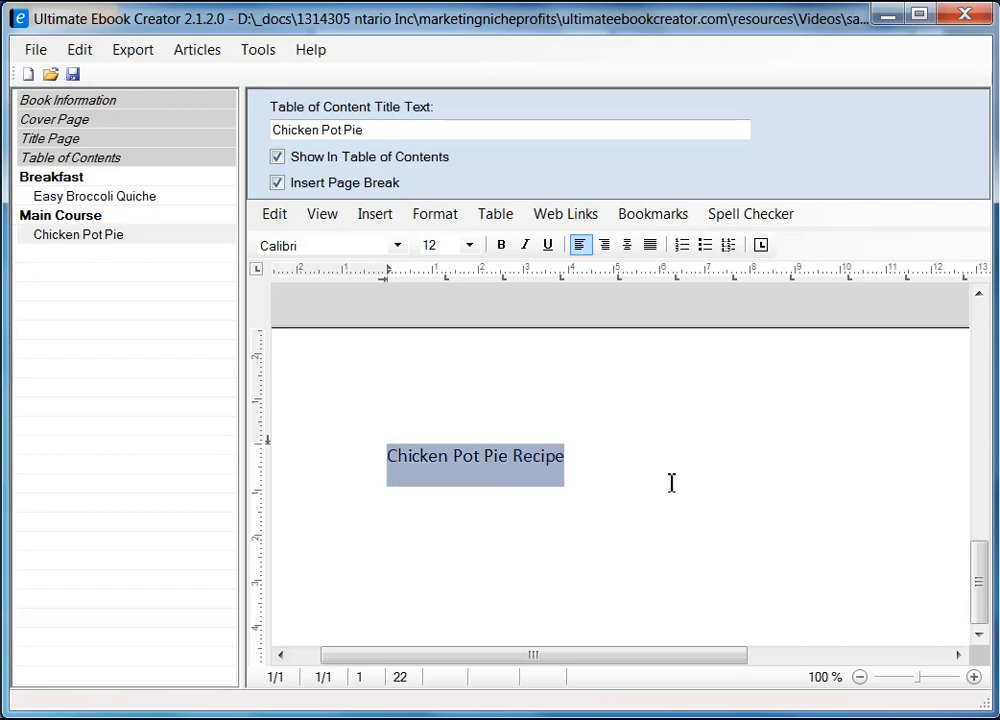
{"action": "left_click", "coordinate": [613, 457]}
{"action": "key", "text": "BackSpace"}
{"action": "key", "text": "BackSpace"}
{"action": "key", "text": "BackSpace"}
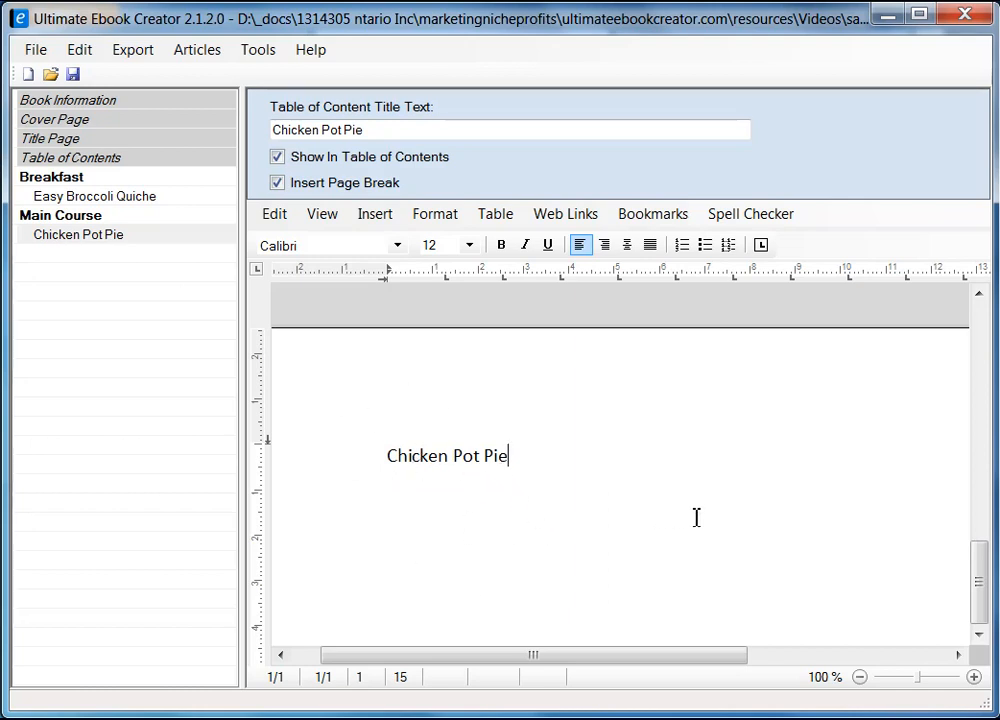
Step: Delete the remaining 'Chicken Pot Pie' text and switch to Firefox
{"action": "left_click_drag", "start_coordinate": [982, 584], "coordinate": [978, 373]}
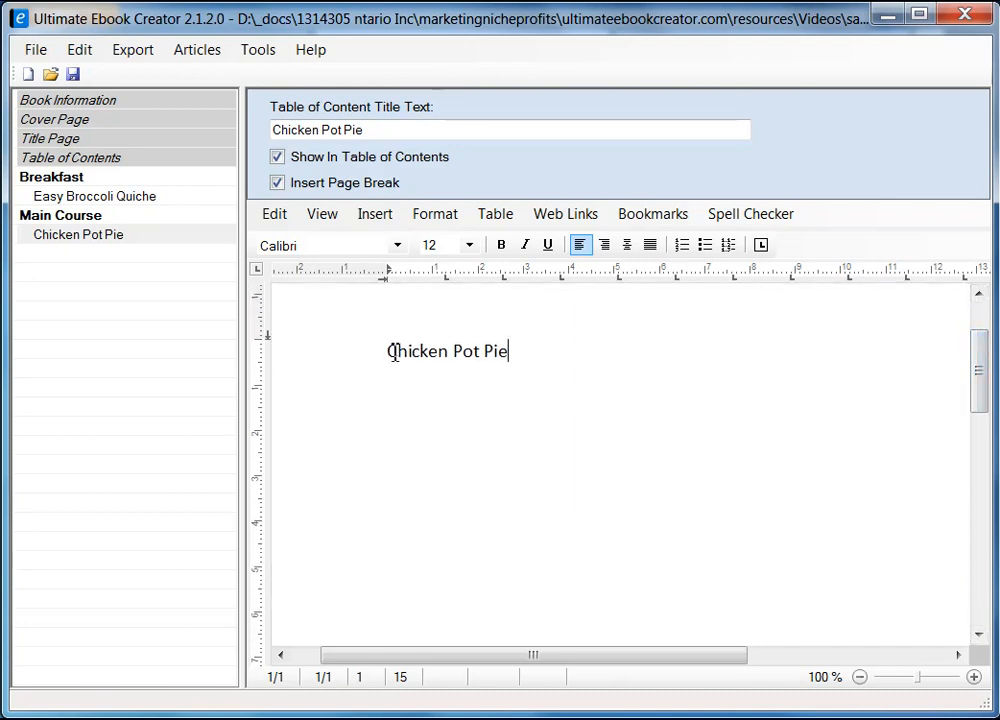
{"action": "left_click_drag", "start_coordinate": [390, 355], "coordinate": [511, 360]}
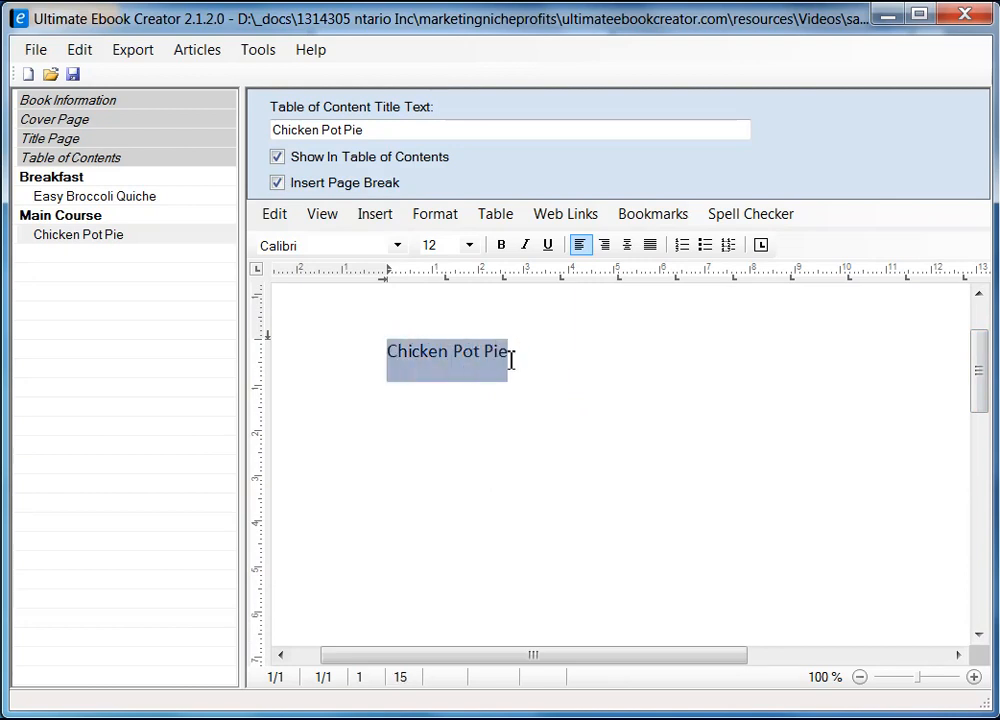
{"action": "key", "text": "Delete"}
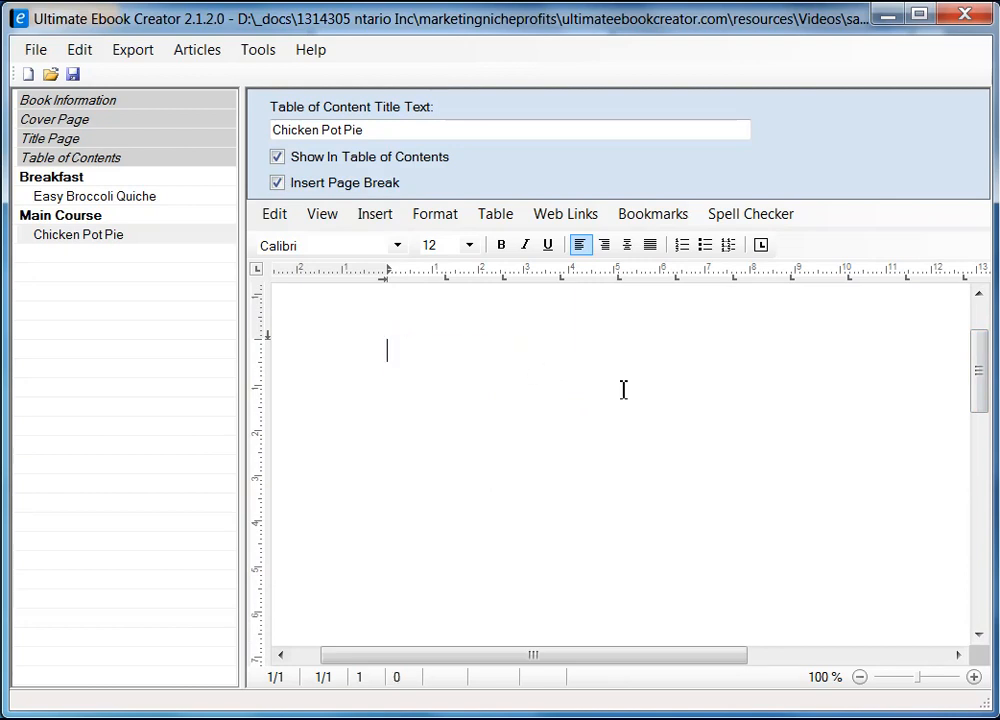
{"action": "key", "text": "alt+Tab"}
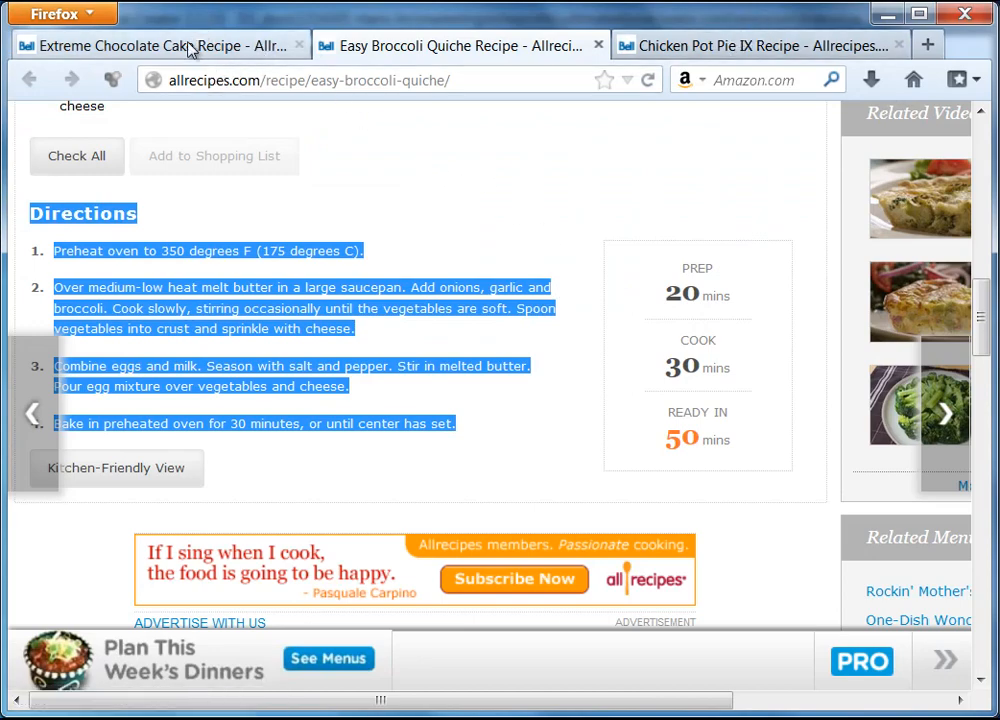
Step: Copy the photo from the Chicken Pot Pie IX tab and return to the ebook editor
{"action": "left_click", "coordinate": [714, 50]}
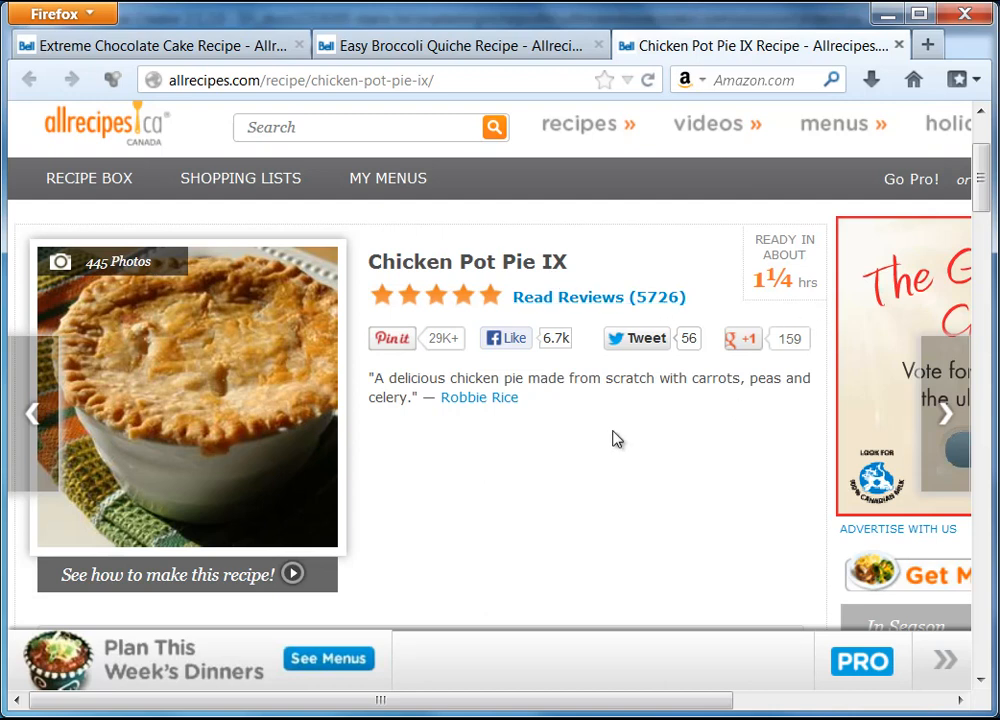
{"action": "right_click", "coordinate": [209, 346]}
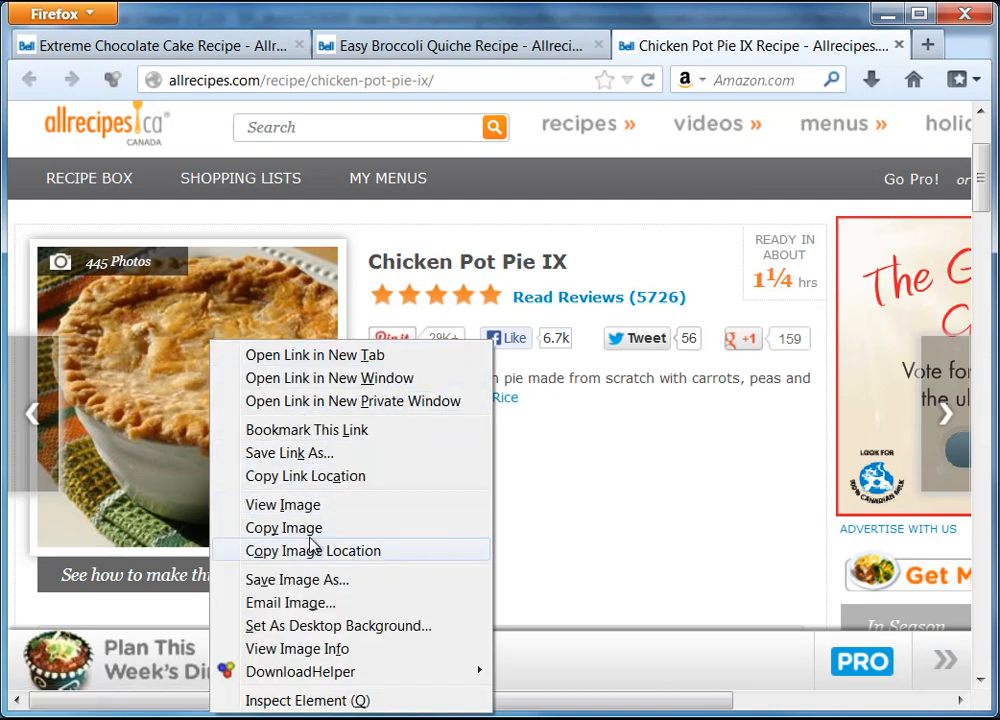
{"action": "left_click", "coordinate": [283, 530]}
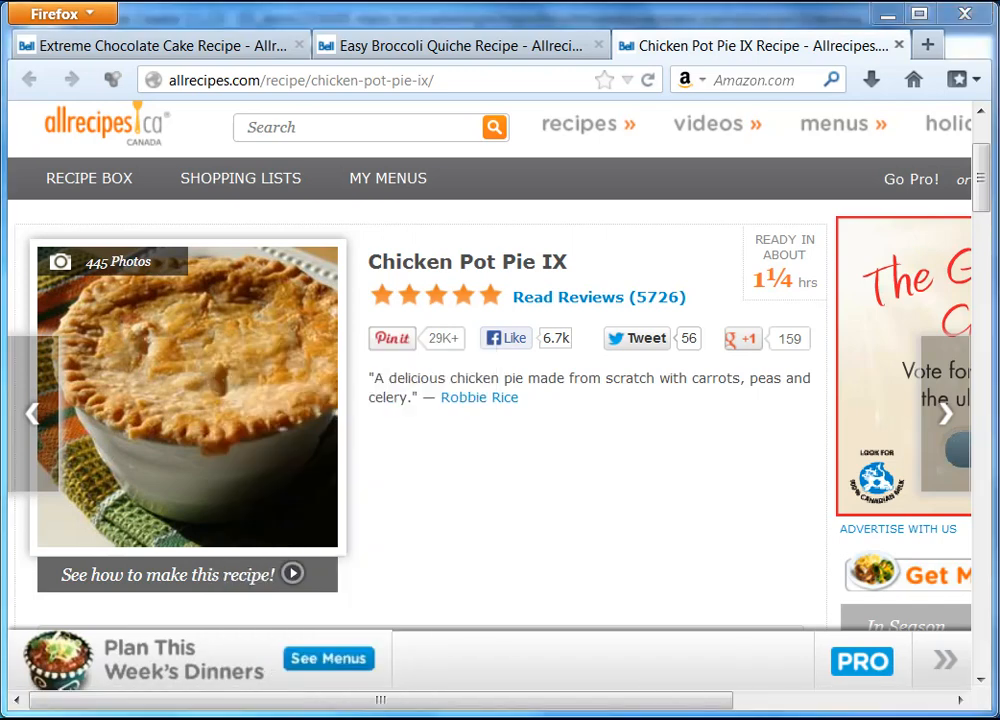
{"action": "key", "text": "alt+Tab"}
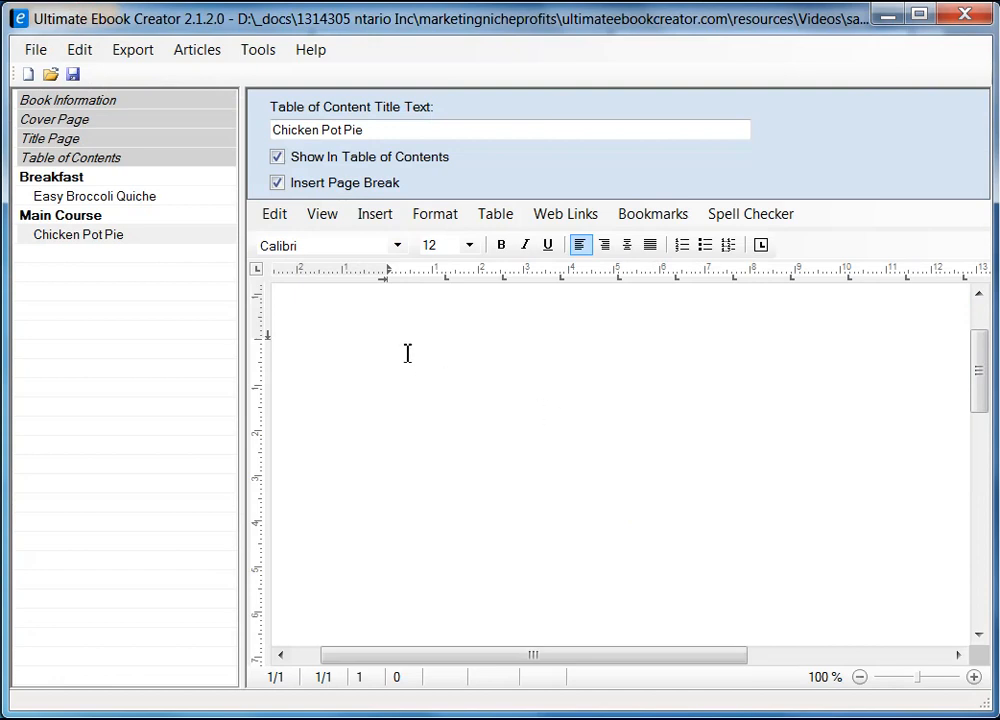
Step: Paste the copied pot pie photo into the page body as an image
{"action": "left_click_drag", "start_coordinate": [981, 386], "coordinate": [981, 334]}
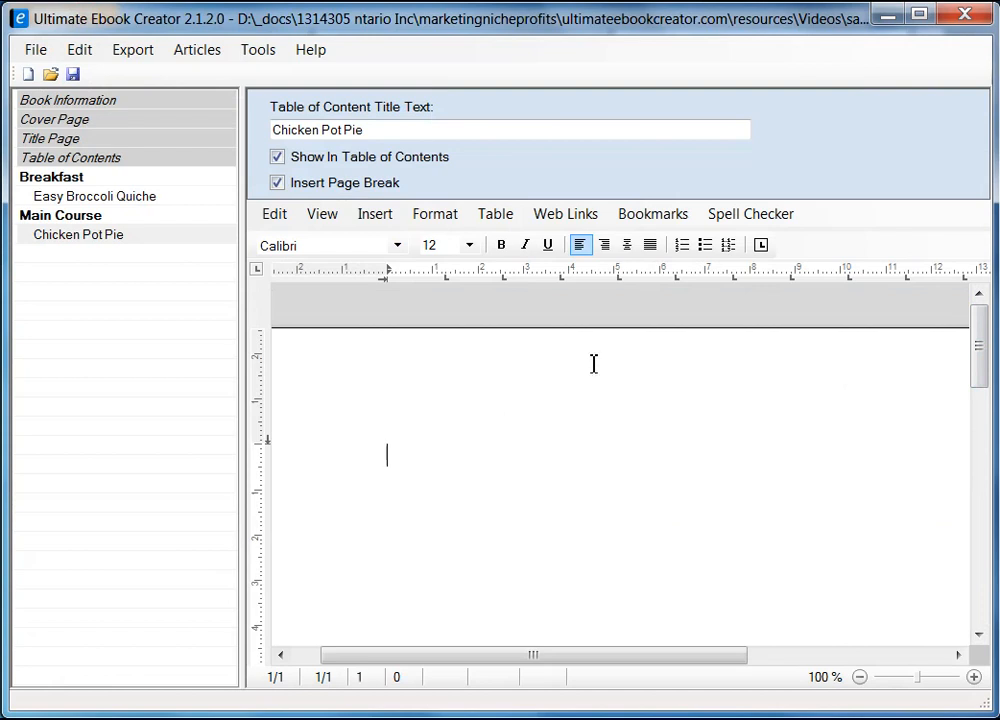
{"action": "right_click", "coordinate": [410, 448]}
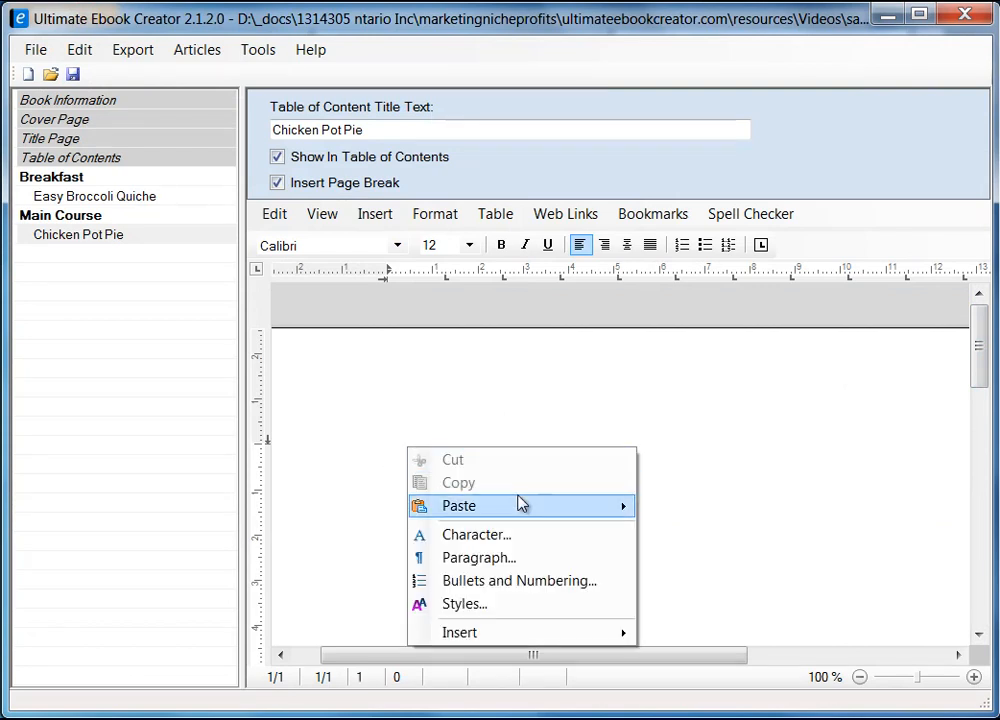
{"action": "mouse_move", "coordinate": [520, 503]}
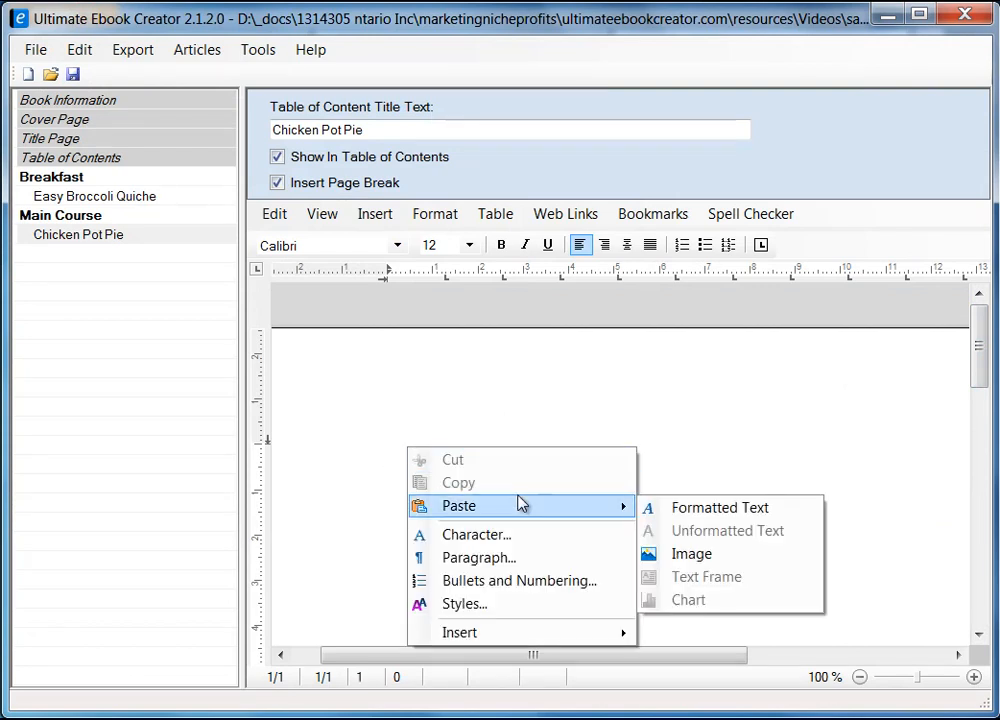
{"action": "left_click", "coordinate": [692, 555]}
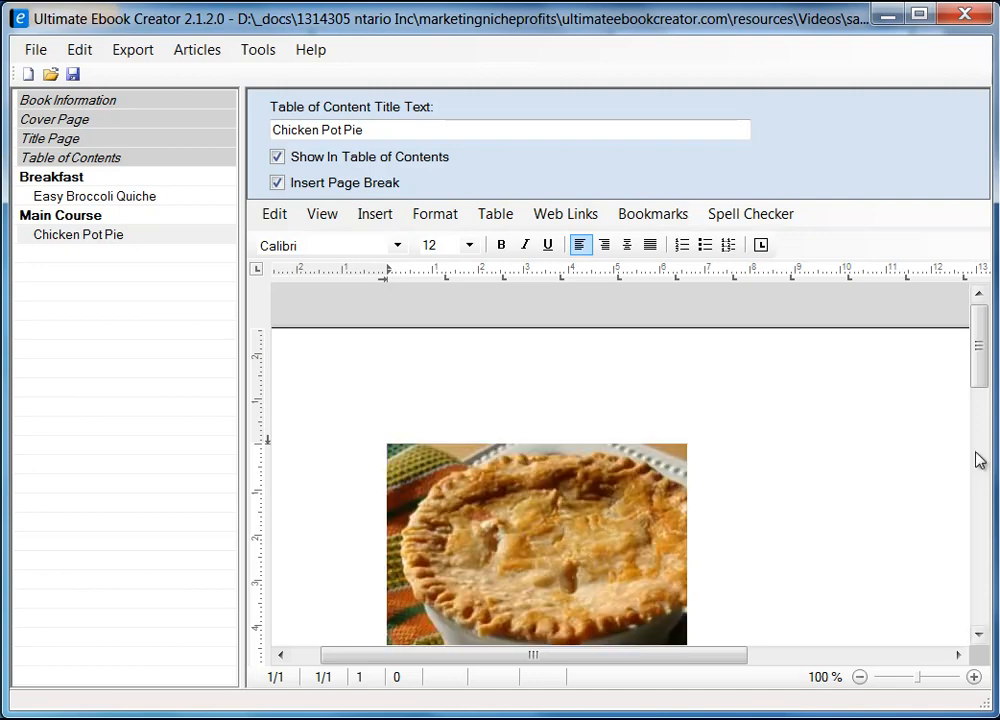
Step: Select the pasted pie photo and open its Image Attributes via Format
{"action": "left_click_drag", "start_coordinate": [982, 374], "coordinate": [985, 405]}
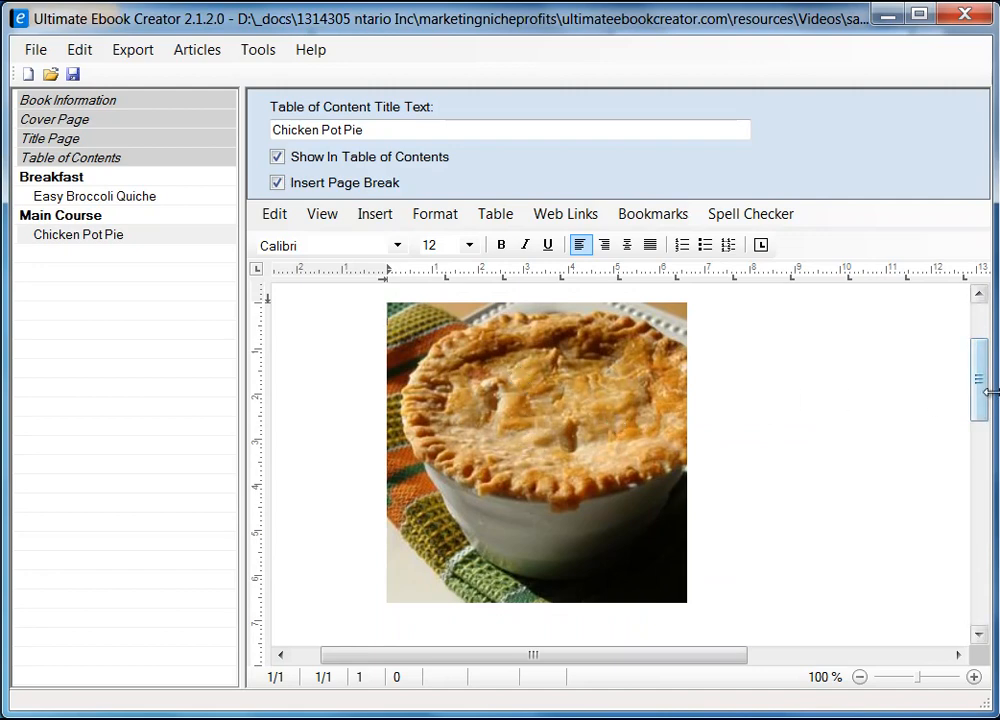
{"action": "scroll", "coordinate": [978, 384], "scroll_direction": "up", "scroll_amount": 1}
{"action": "left_click_drag", "start_coordinate": [988, 396], "coordinate": [988, 395]}
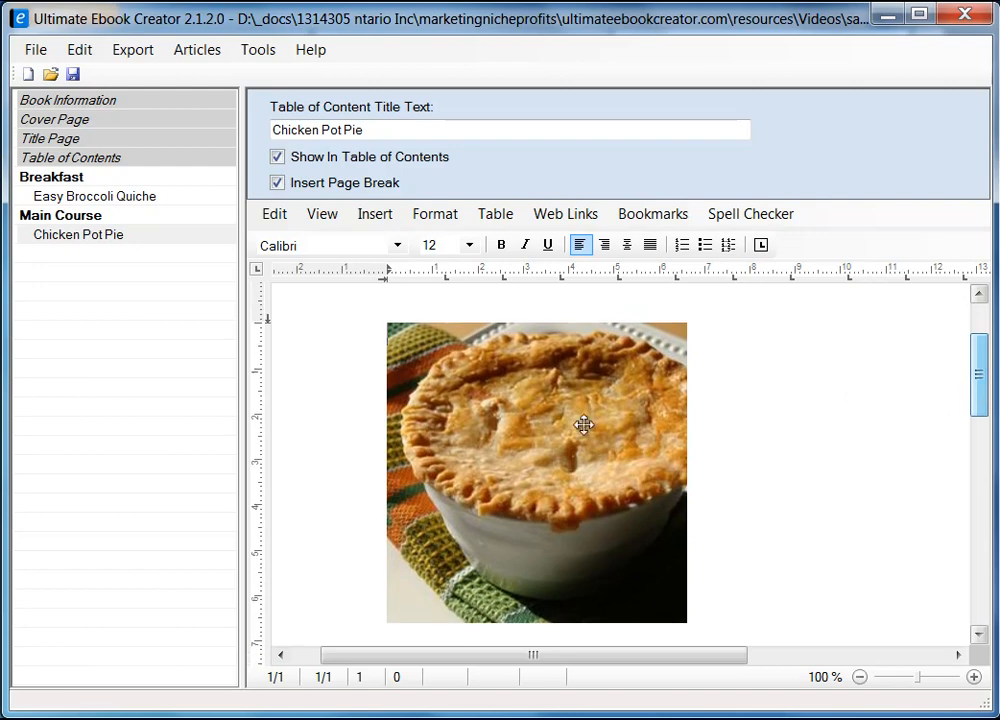
{"action": "left_click", "coordinate": [496, 421]}
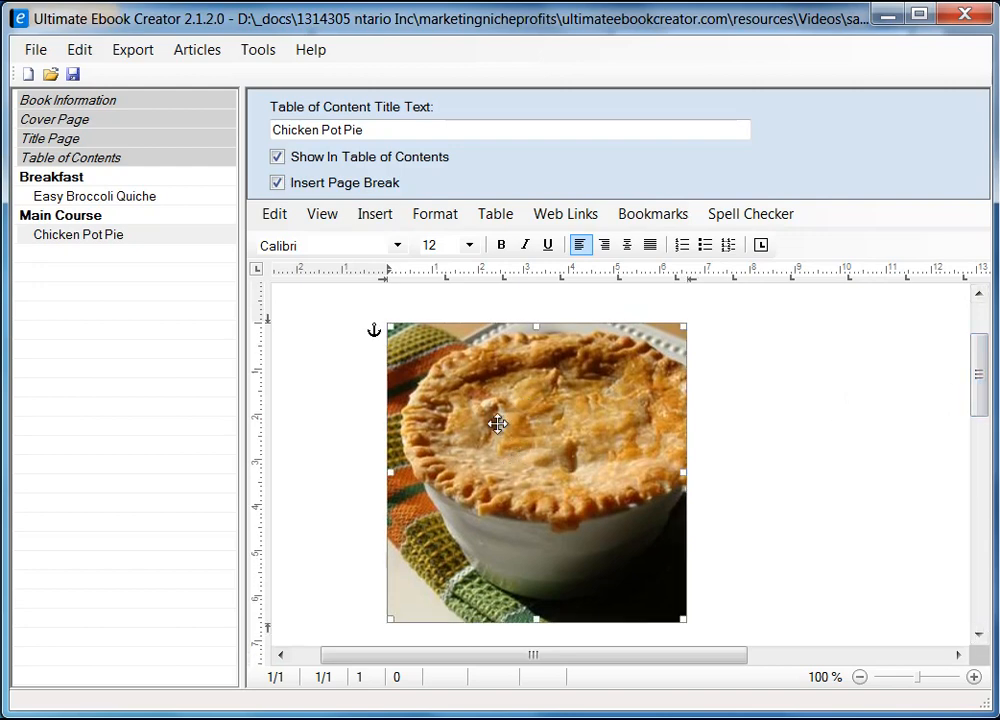
{"action": "right_click", "coordinate": [496, 428]}
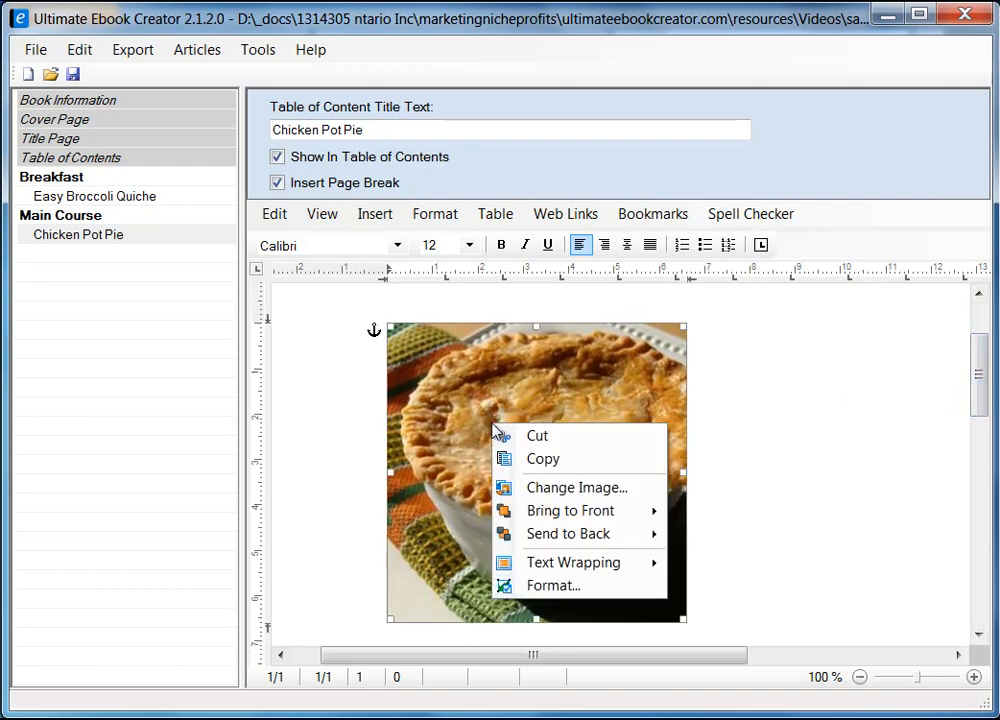
{"action": "left_click", "coordinate": [562, 587]}
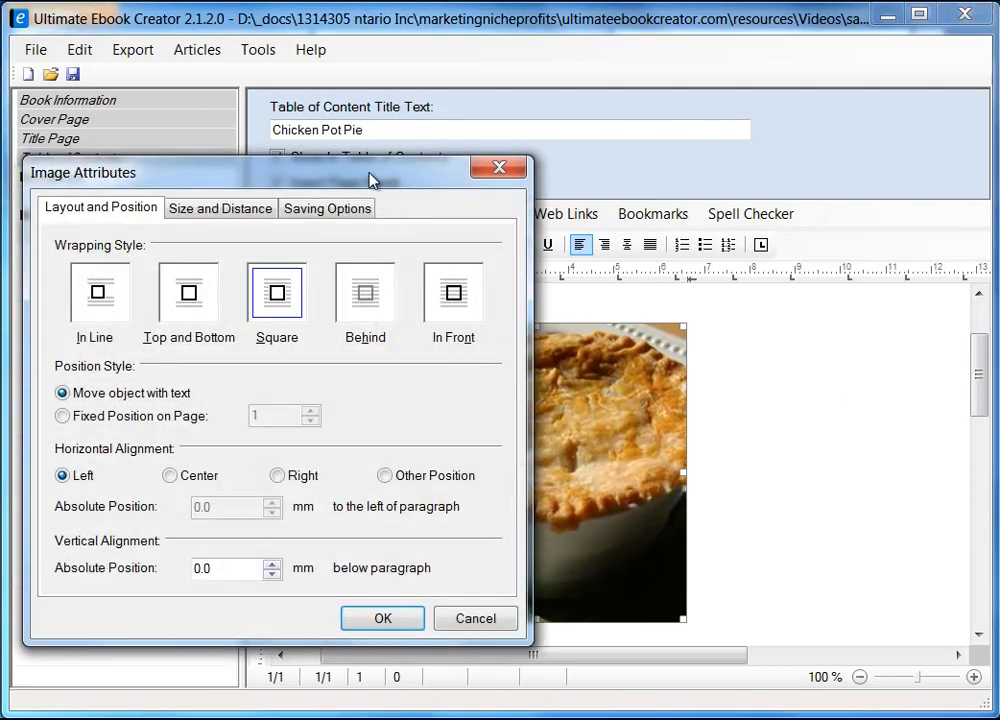
Step: Review the photo's Saving Options tab and close Image Attributes with OK
{"action": "left_click_drag", "start_coordinate": [368, 177], "coordinate": [576, 188]}
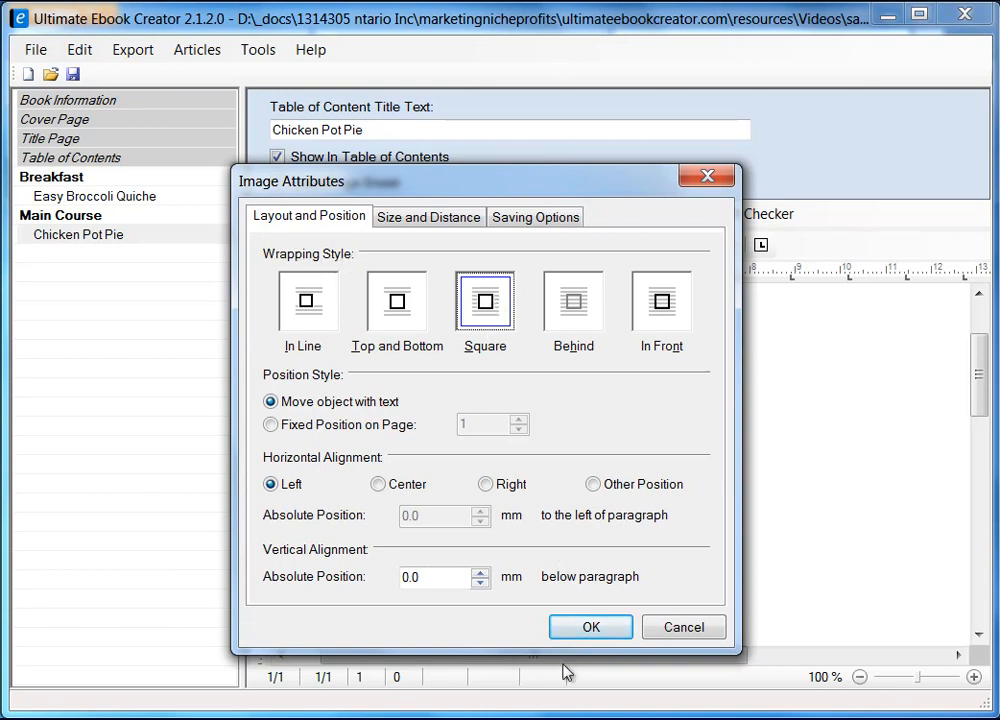
{"action": "left_click", "coordinate": [537, 220]}
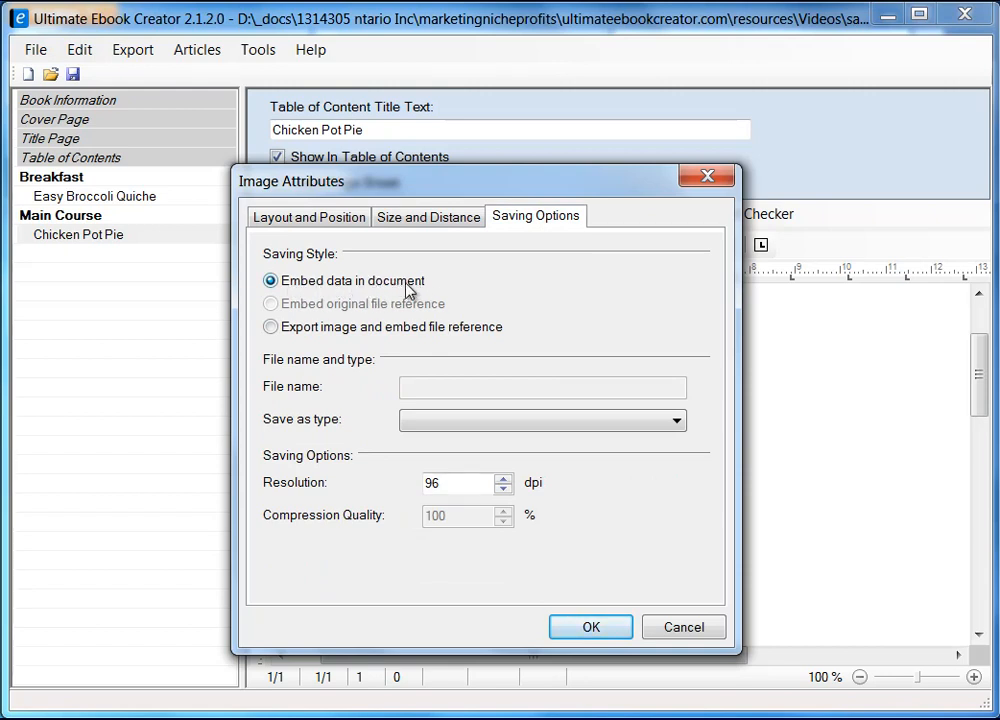
{"action": "left_click", "coordinate": [601, 630]}
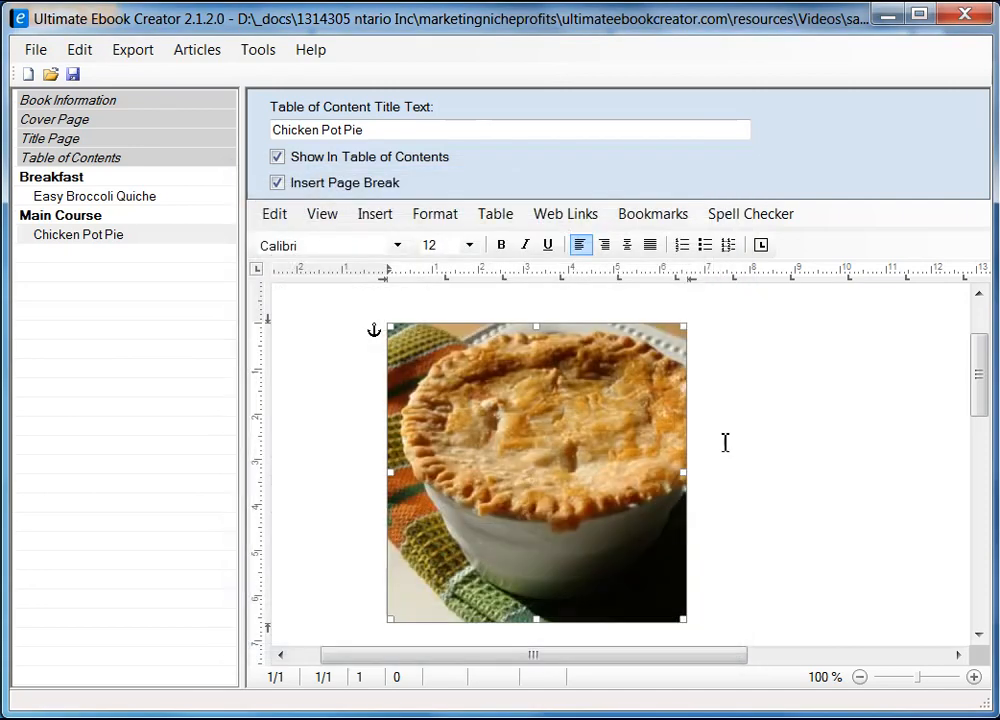
{"action": "left_click", "coordinate": [756, 333]}
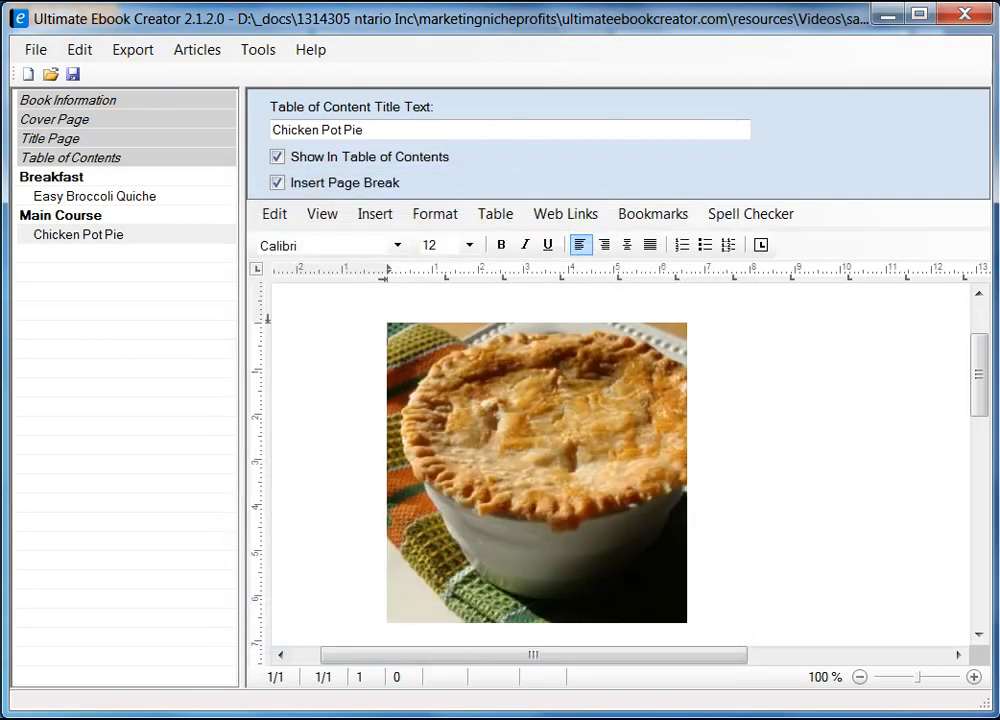
Step: Copy the 'Chicken Pot Pie IX' heading from the Firefox recipe page and minimize Firefox
{"action": "key", "text": "alt+Tab"}
{"action": "left_click_drag", "start_coordinate": [369, 263], "coordinate": [562, 266]}
{"action": "right_click", "coordinate": [560, 266]}
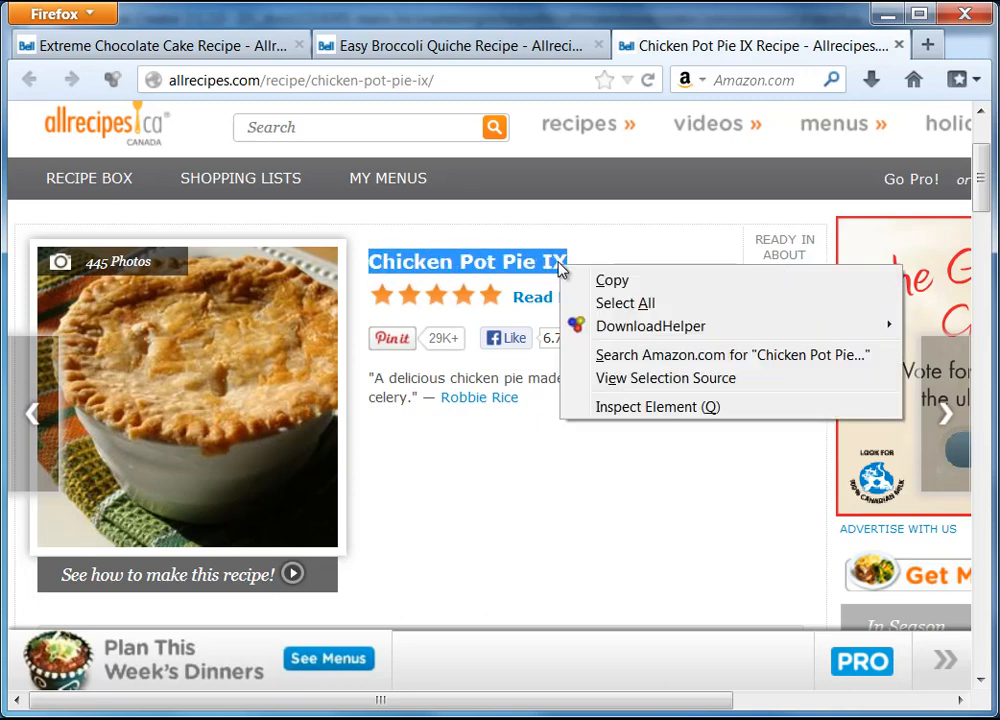
{"action": "left_click", "coordinate": [610, 283]}
{"action": "left_click", "coordinate": [882, 20]}
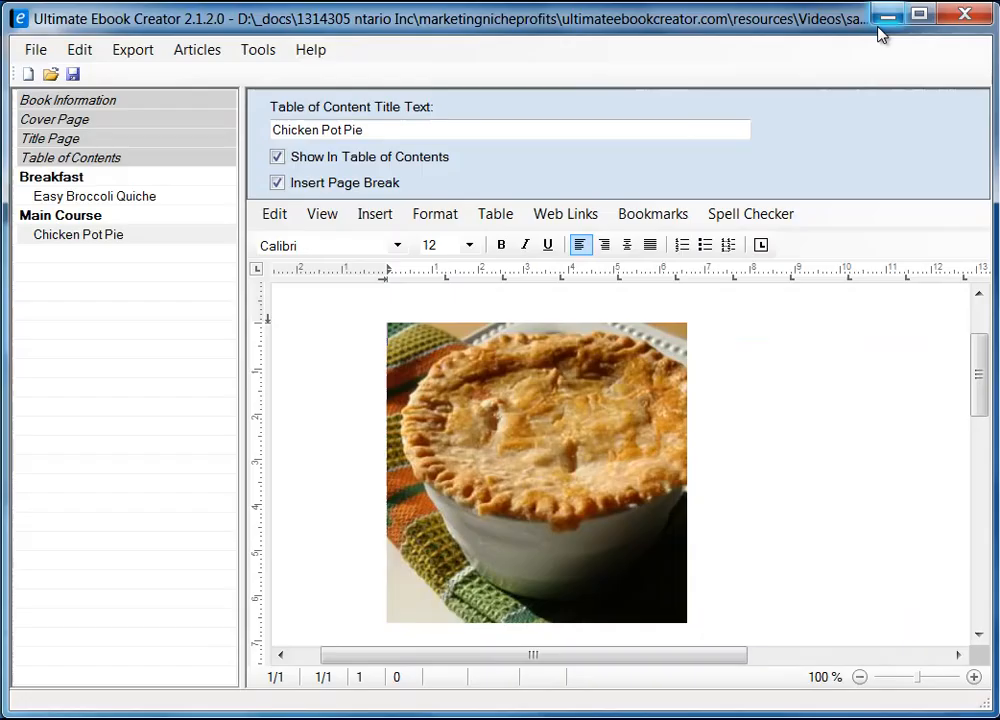
Step: Paste 'Chicken Pot Pie IX' as unformatted text beside the photo and narrow the article list
{"action": "right_click", "coordinate": [738, 331]}
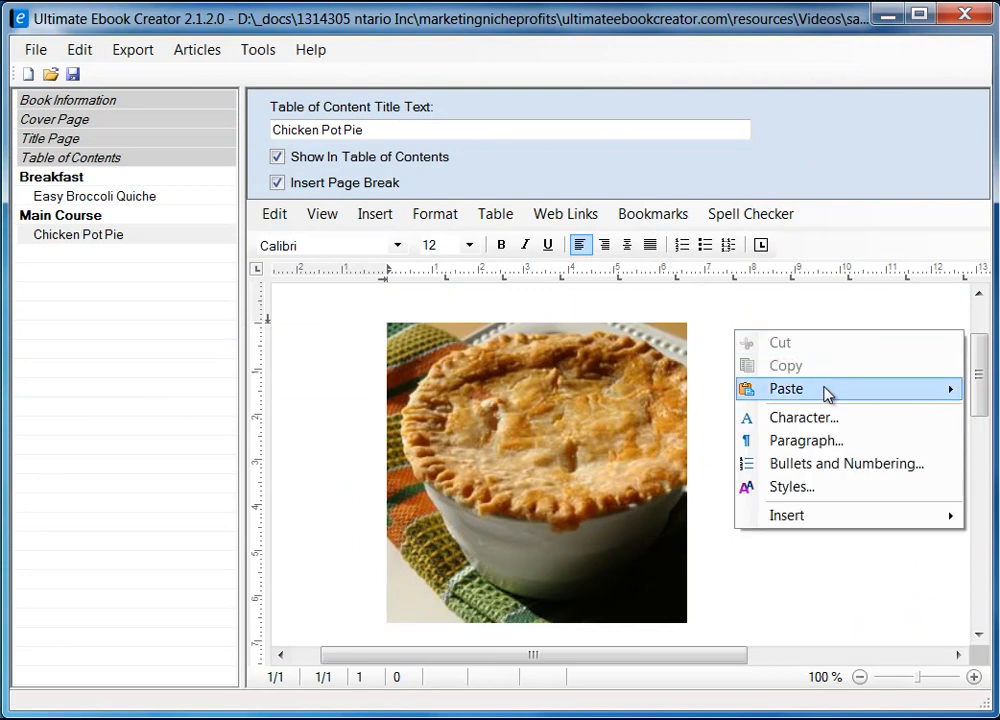
{"action": "mouse_move", "coordinate": [828, 398]}
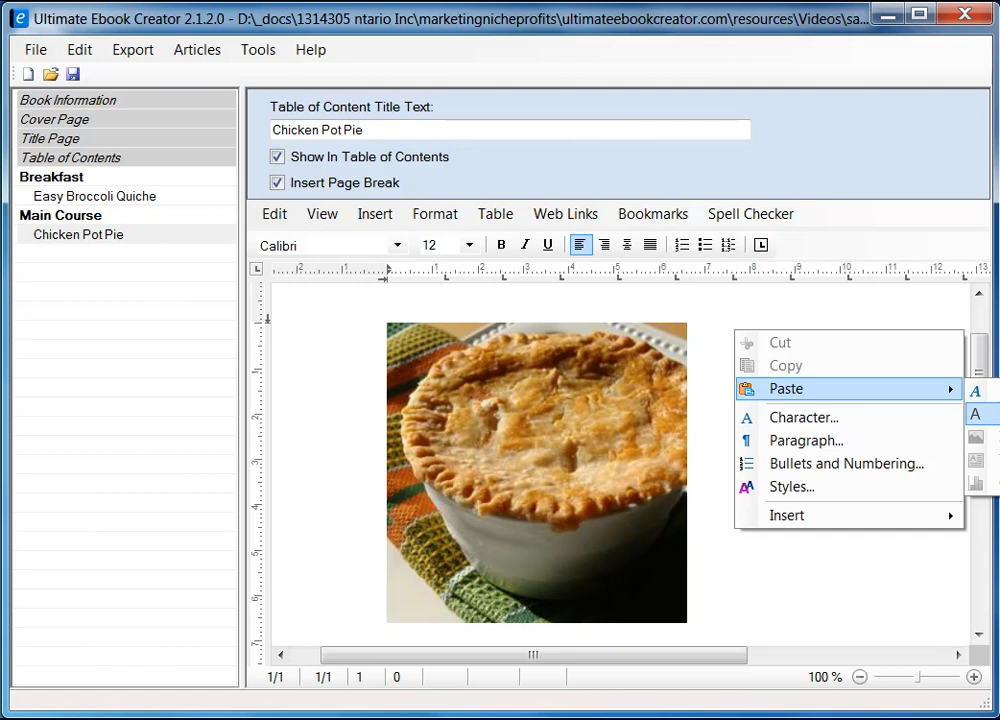
{"action": "left_click", "coordinate": [978, 414]}
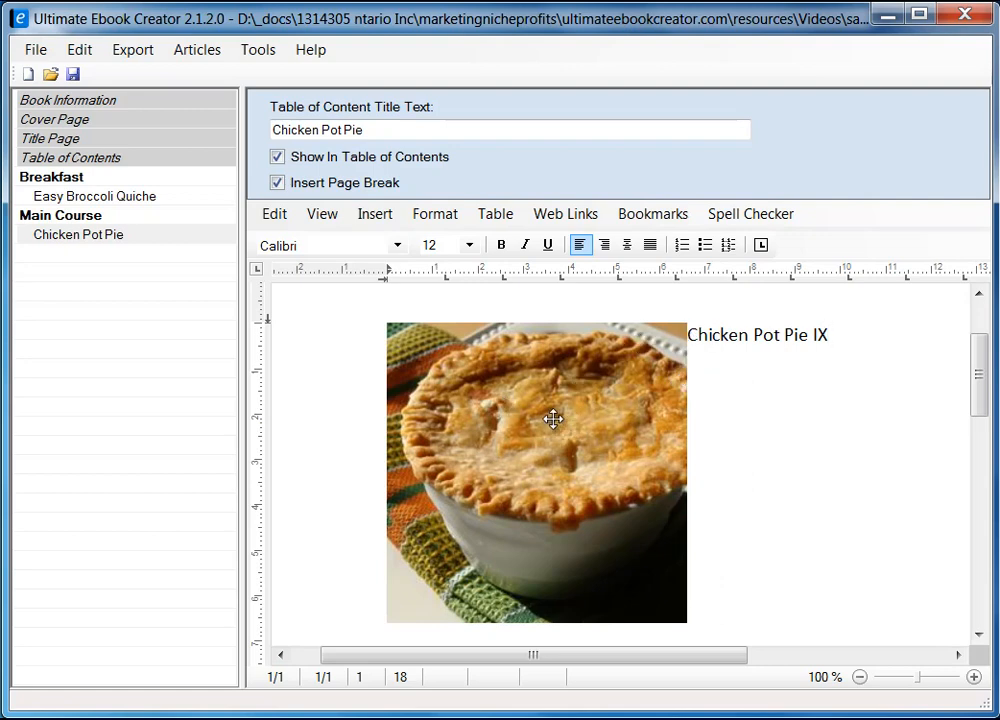
{"action": "left_click_drag", "start_coordinate": [242, 365], "coordinate": [188, 379]}
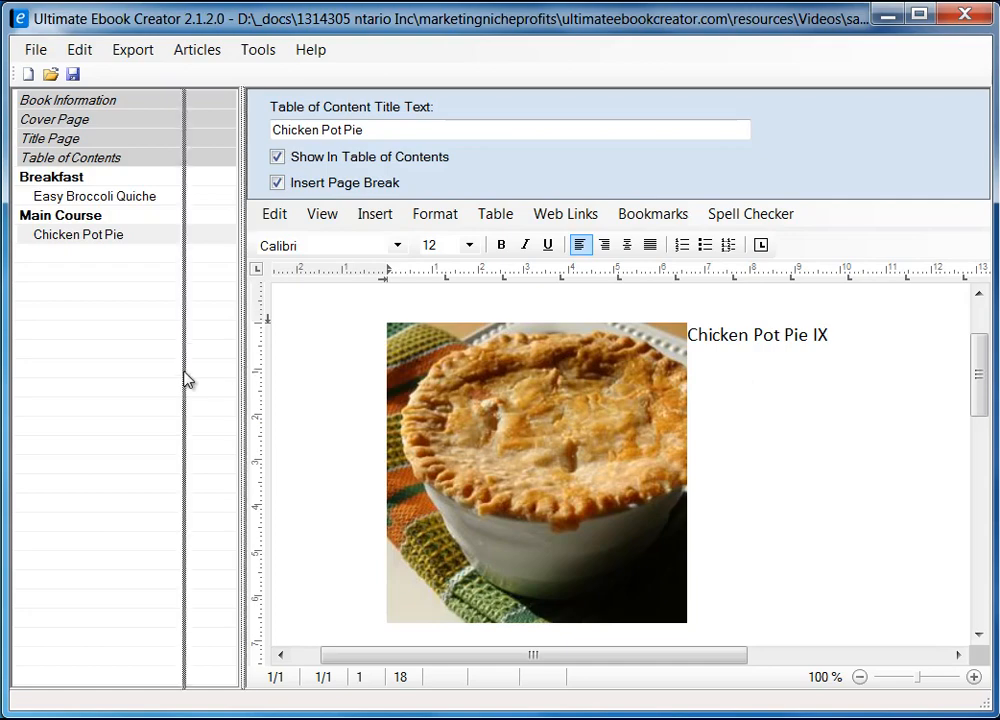
{"action": "left_click", "coordinate": [512, 382]}
Step: Set the pot pie photo's Right distance from text to 5 mm
{"action": "right_click", "coordinate": [504, 414]}
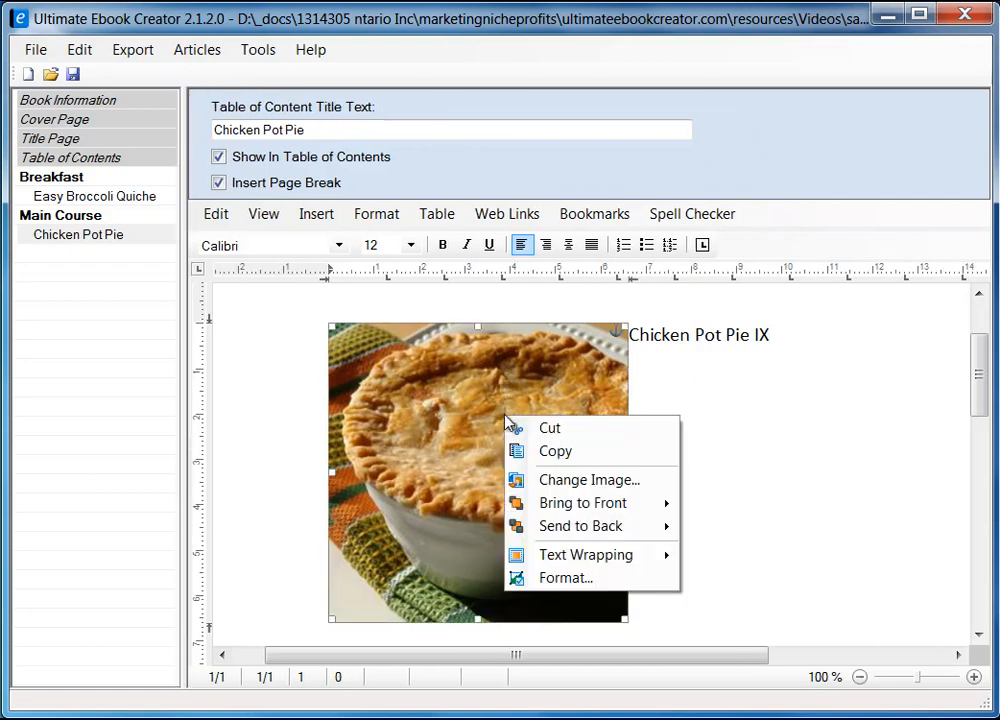
{"action": "left_click", "coordinate": [580, 584]}
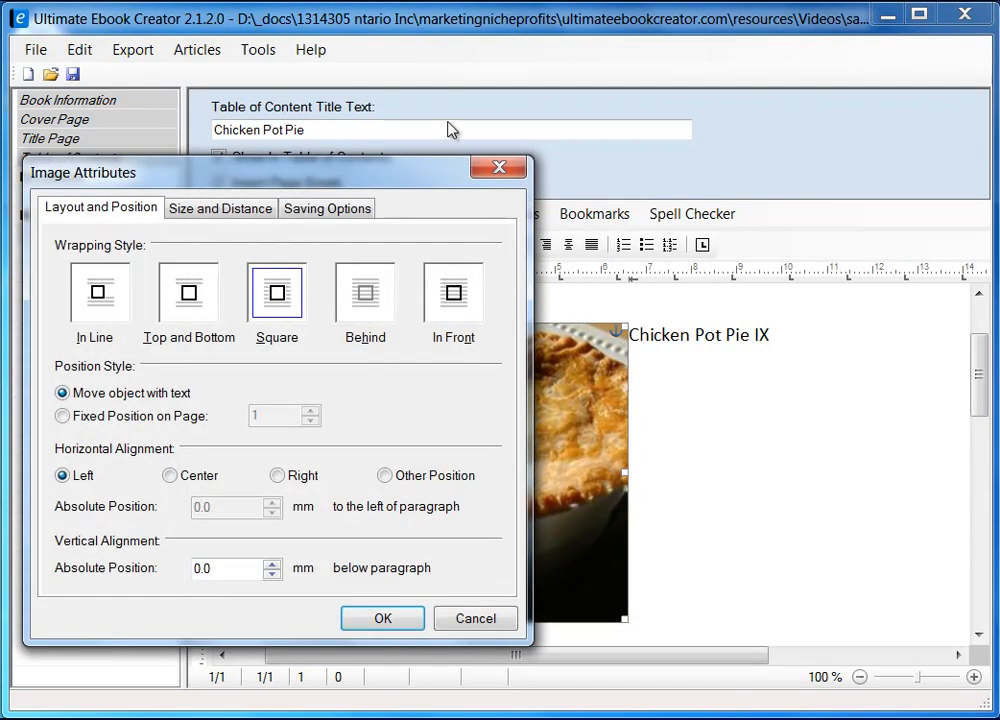
{"action": "left_click_drag", "start_coordinate": [343, 178], "coordinate": [552, 149]}
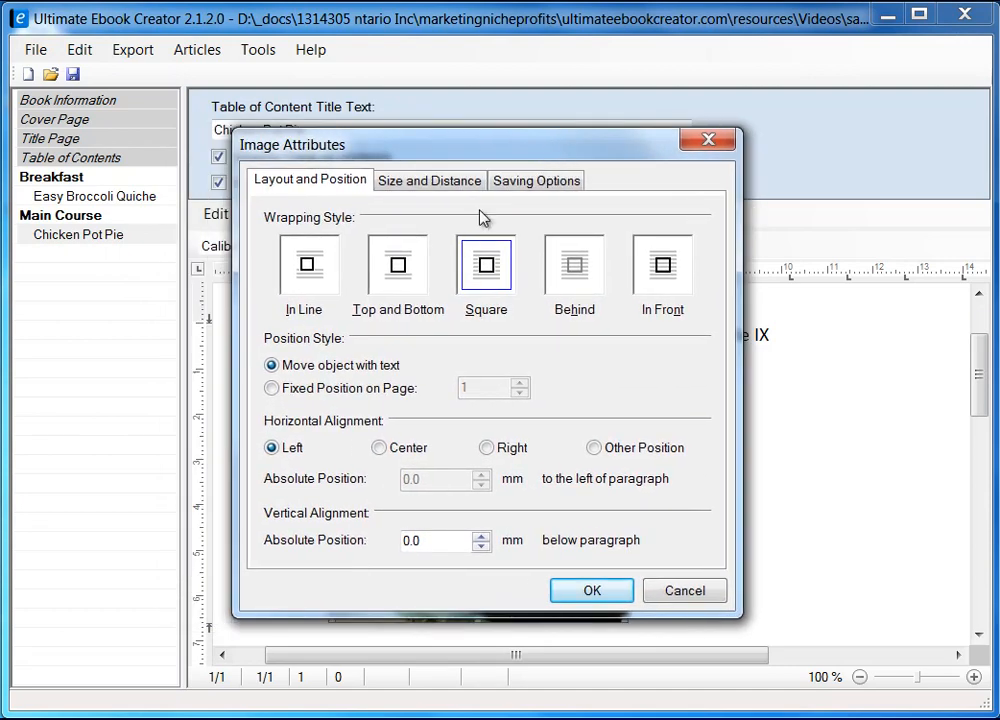
{"action": "left_click", "coordinate": [417, 183]}
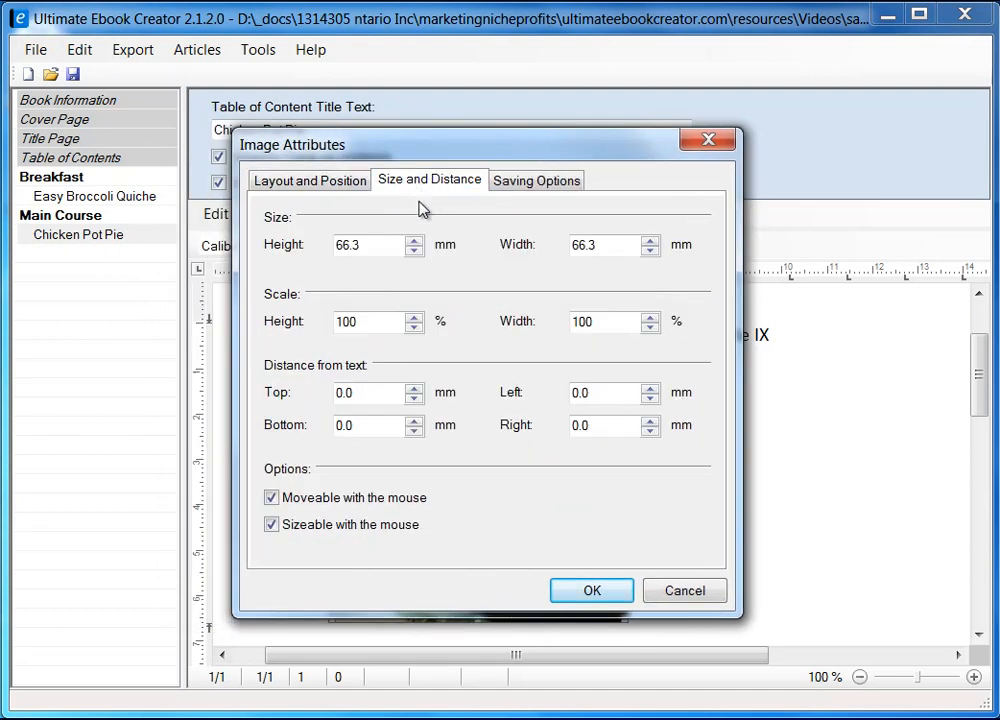
{"action": "double_click", "coordinate": [596, 427]}
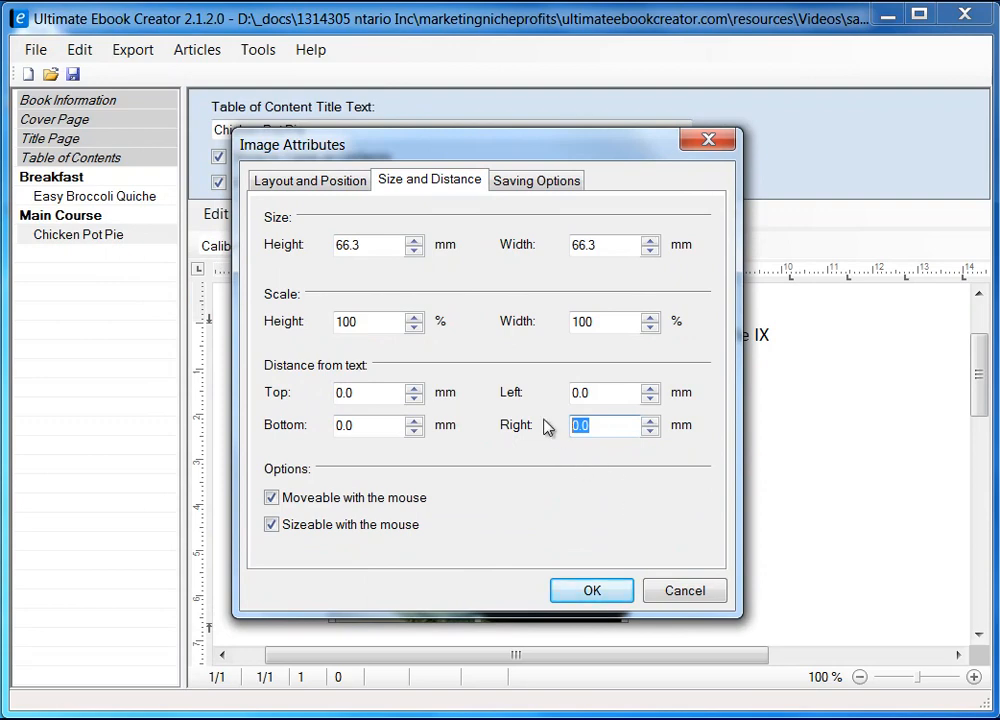
{"action": "type", "text": "5"}
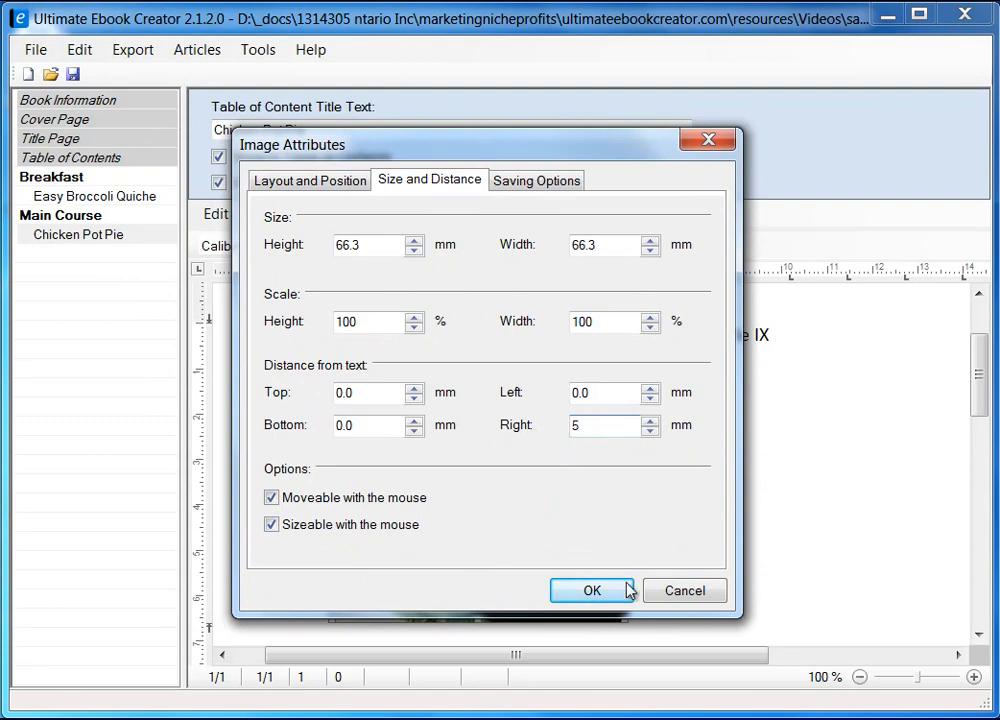
{"action": "left_click", "coordinate": [593, 592]}
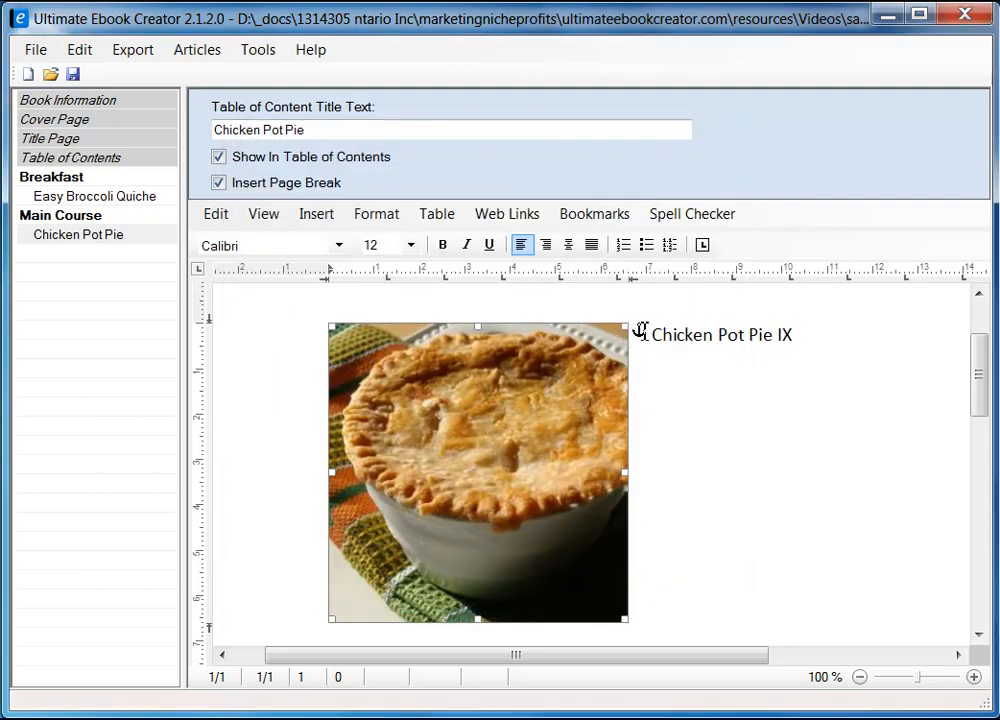
Step: Move the caret to a new line below the photo and switch to Firefox
{"action": "left_click_drag", "start_coordinate": [657, 337], "coordinate": [806, 362]}
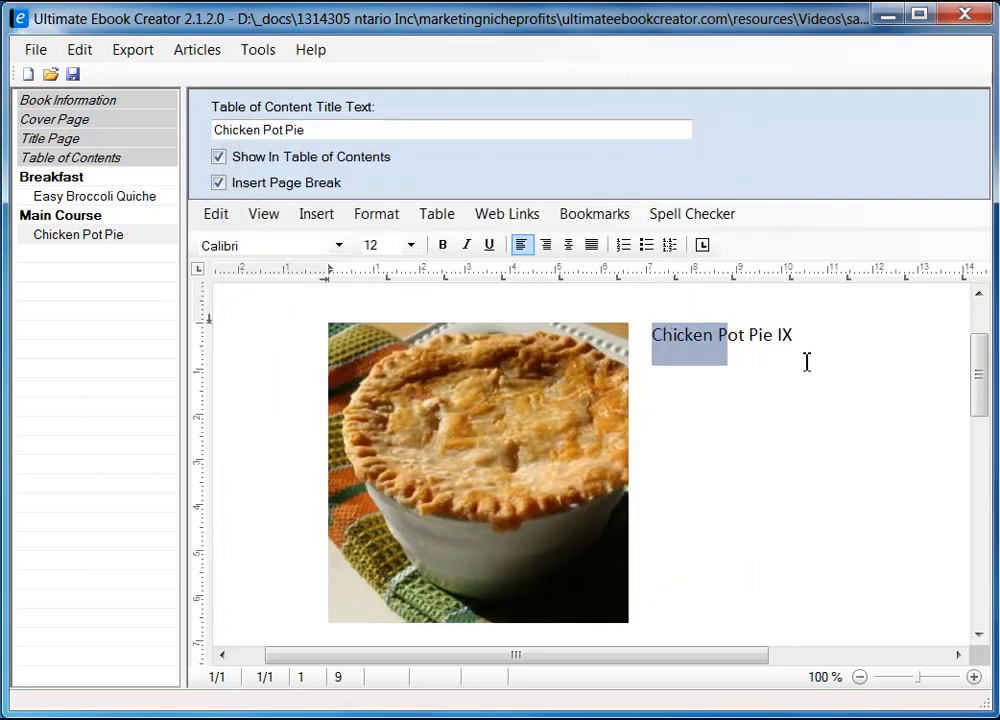
{"action": "left_click", "coordinate": [823, 347]}
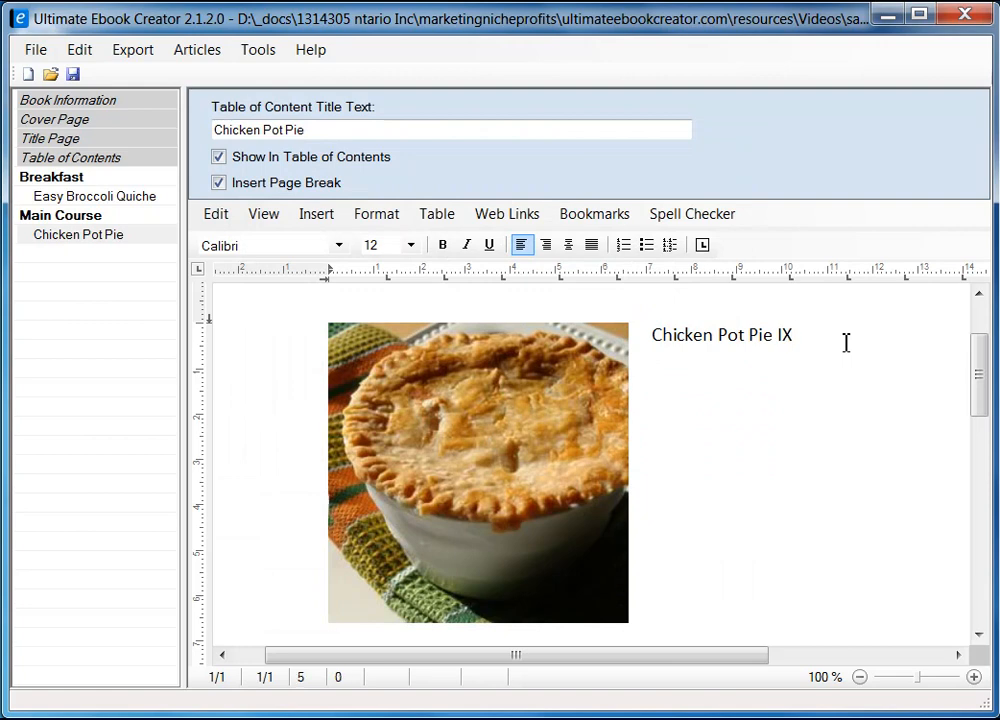
{"action": "key", "text": "Down"}
{"action": "key", "text": "Down"}
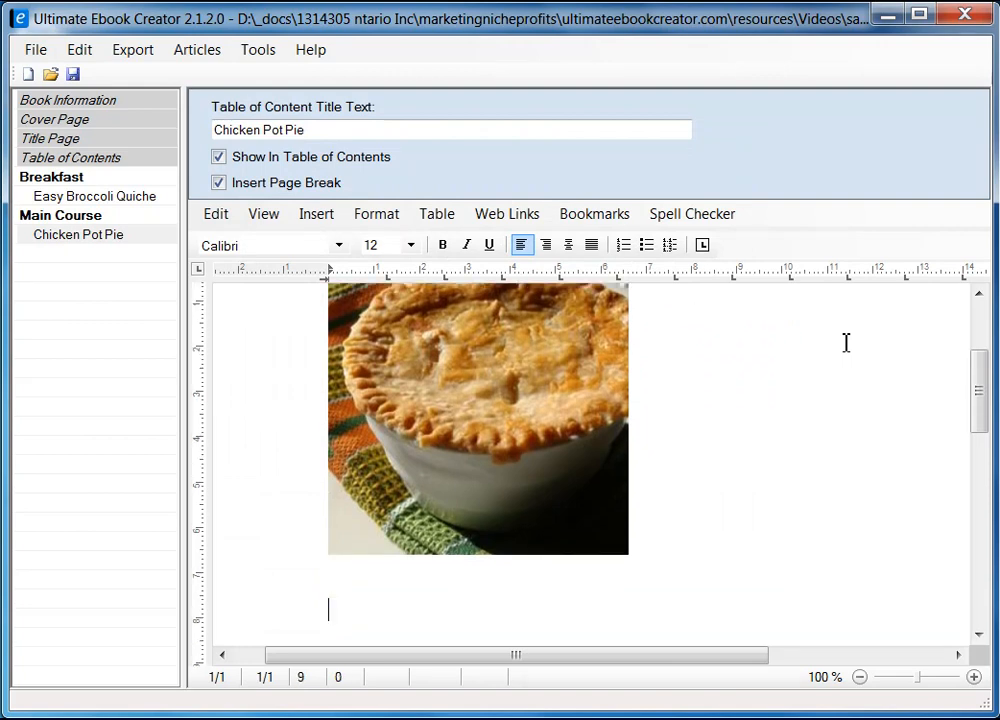
{"action": "scroll", "coordinate": [669, 398], "scroll_direction": "down", "scroll_amount": 2}
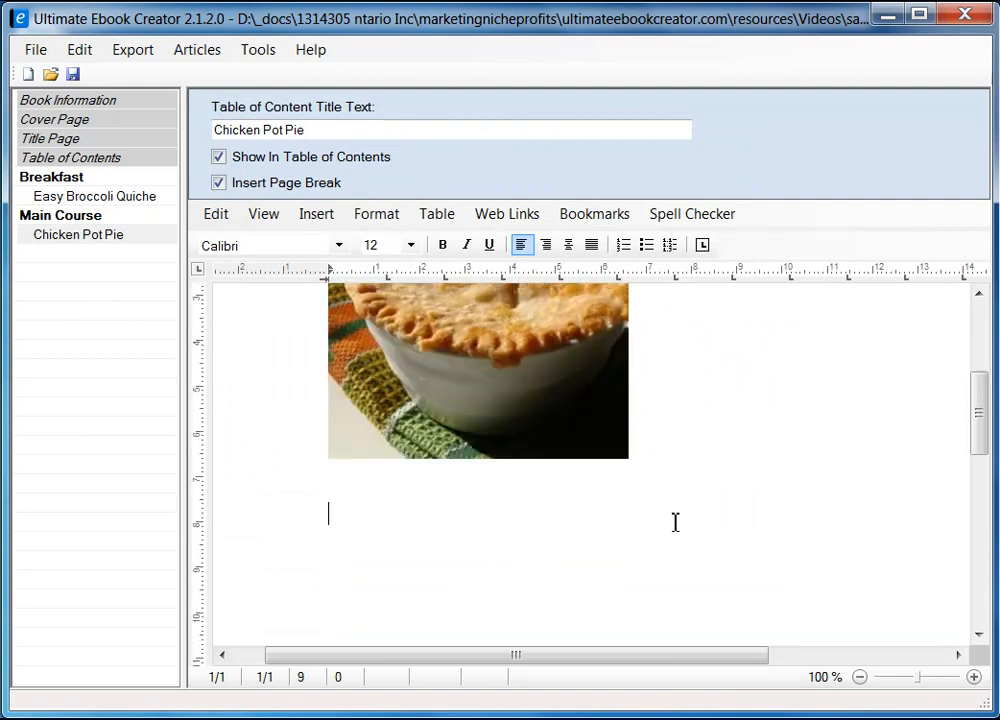
{"action": "key", "text": "alt+Tab"}
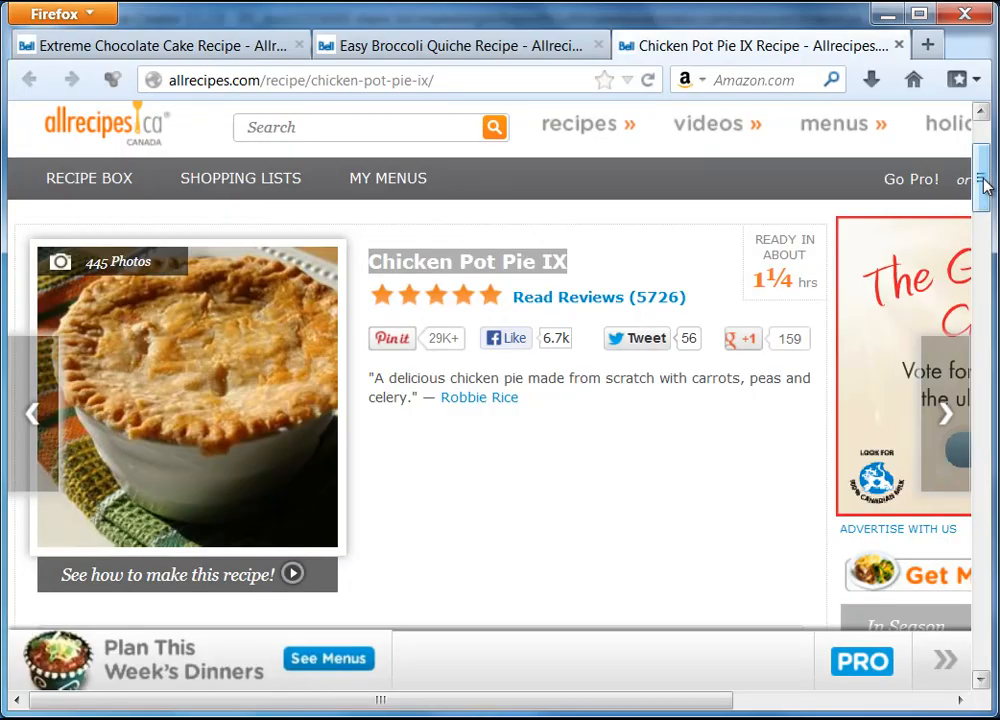
Step: Scroll to and select the Ingredients heading on the recipe page, then return to the editor
{"action": "left_click_drag", "start_coordinate": [984, 183], "coordinate": [985, 255]}
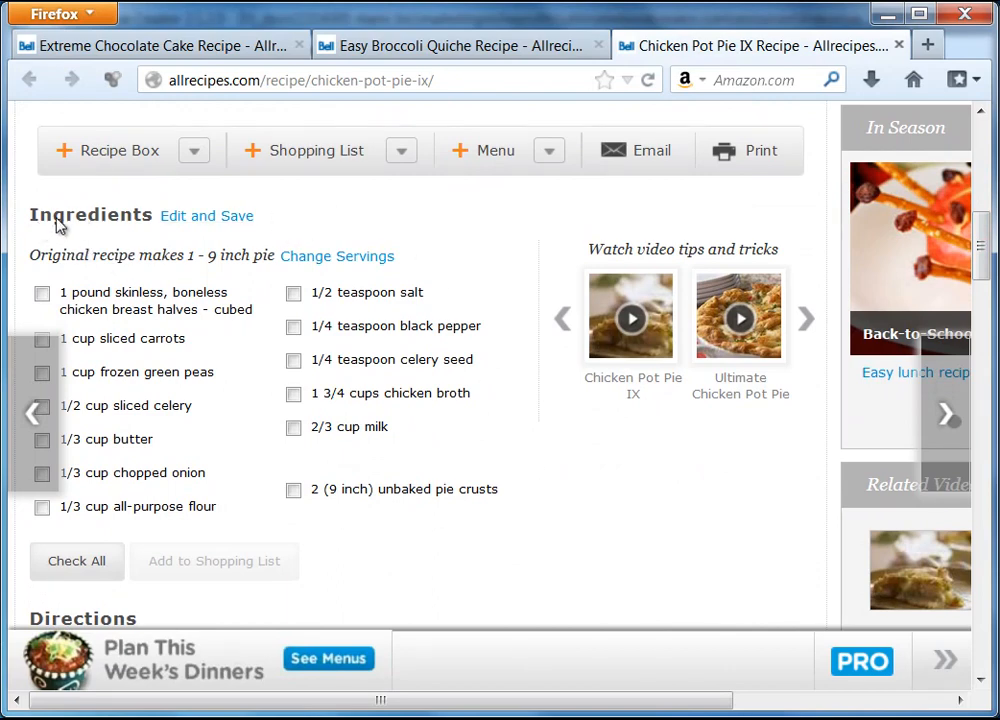
{"action": "left_click_drag", "start_coordinate": [31, 214], "coordinate": [150, 221]}
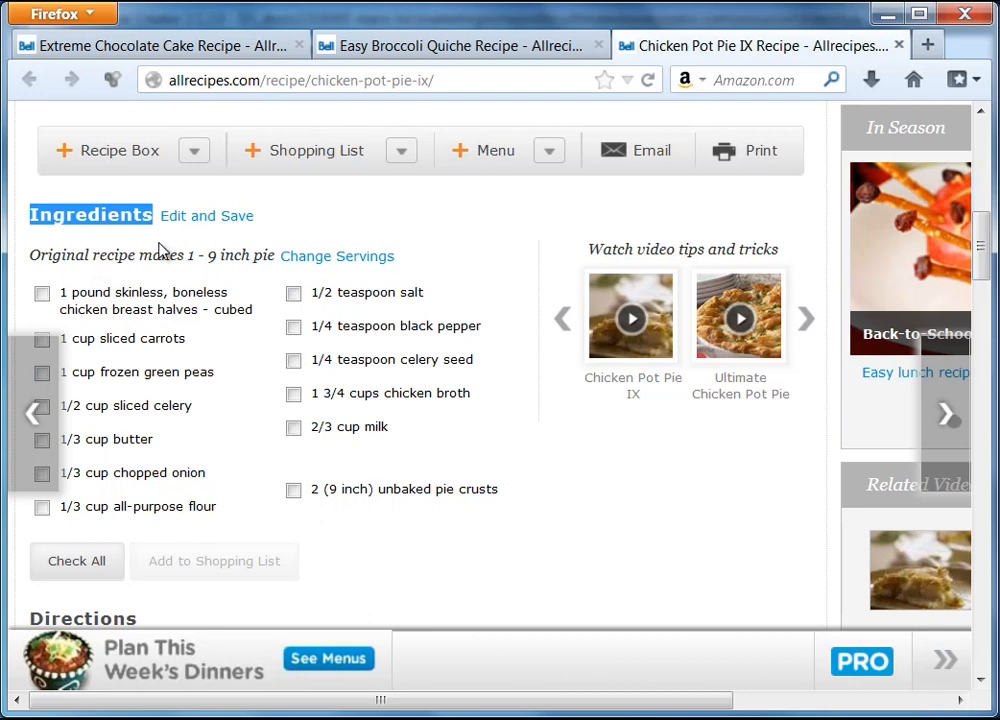
{"action": "triple_click", "coordinate": [420, 257]}
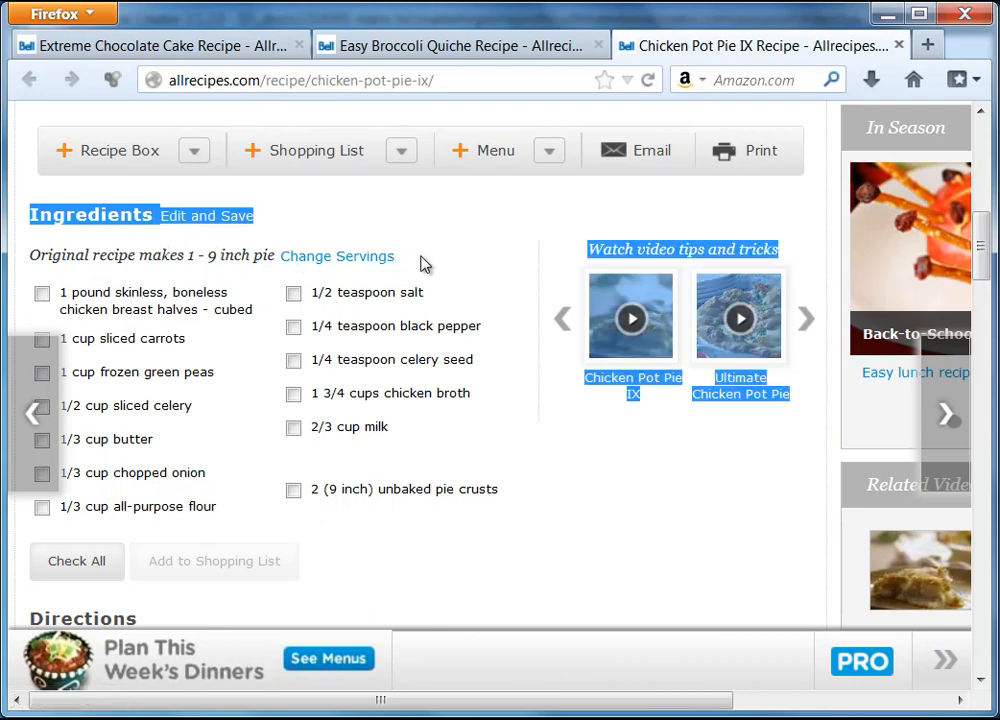
{"action": "left_click", "coordinate": [420, 257]}
{"action": "left_click_drag", "start_coordinate": [30, 214], "coordinate": [152, 228]}
{"action": "right_click", "coordinate": [124, 216]}
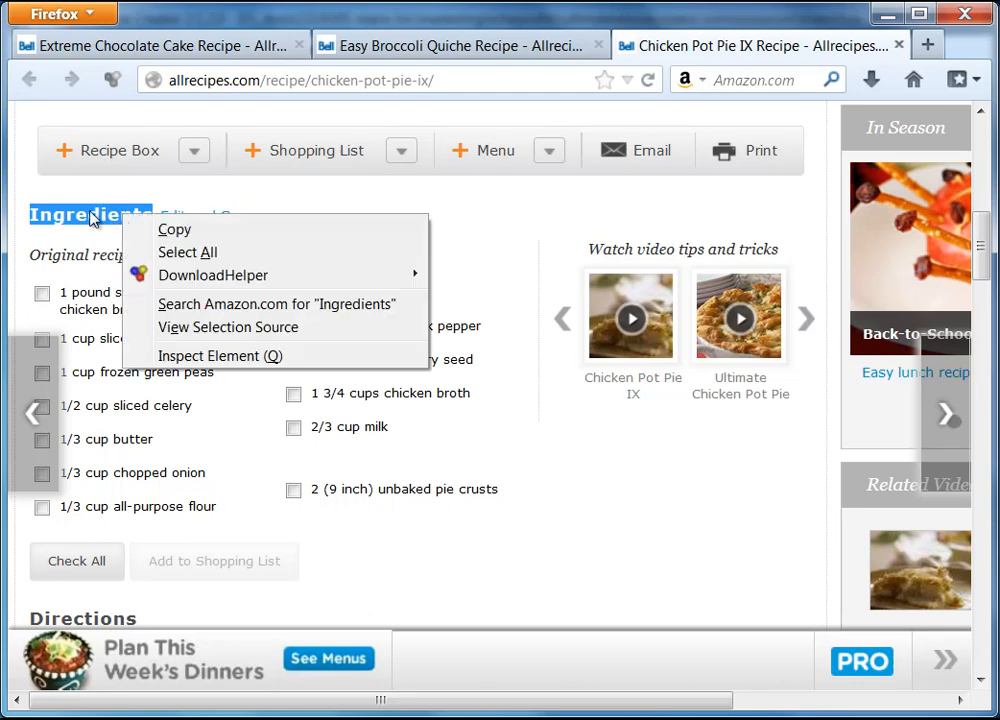
{"action": "left_click", "coordinate": [85, 245]}
{"action": "key", "text": "alt+Tab"}
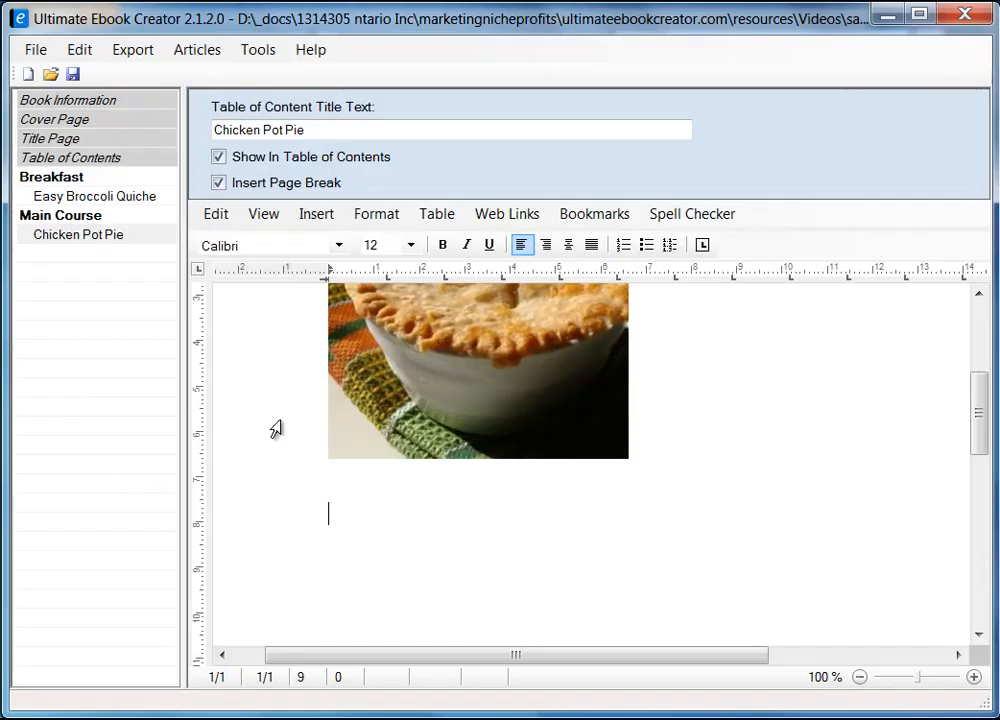
Step: Type the heading 'Ingredients' below the pot pie photo and start a new line
{"action": "mouse_move", "coordinate": [355, 20]}
{"action": "left_mouse_down"}
{"action": "mouse_move", "coordinate": [385, 324]}
{"action": "mouse_move", "coordinate": [379, 127]}
{"action": "mouse_move", "coordinate": [358, 26]}
{"action": "left_mouse_up"}
{"action": "type", "text": "Ingredients"}
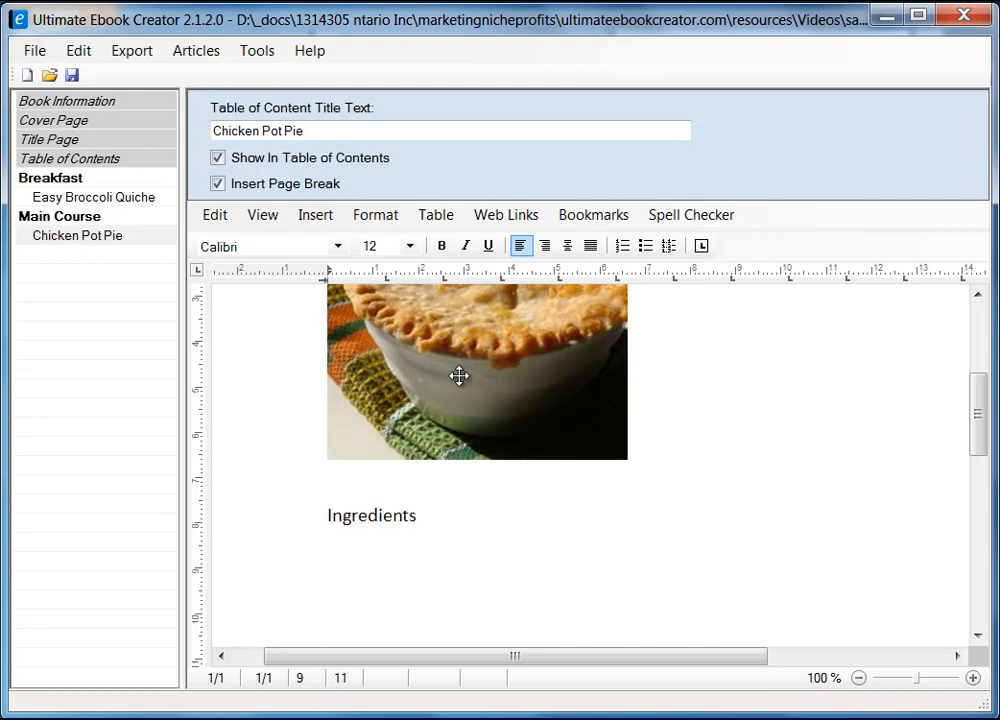
{"action": "key", "text": "Return"}
Step: Copy 'Original recipe makes 1 - 9 inch pie' from the recipe page and return to the editor
{"action": "left_click", "coordinate": [886, 15]}
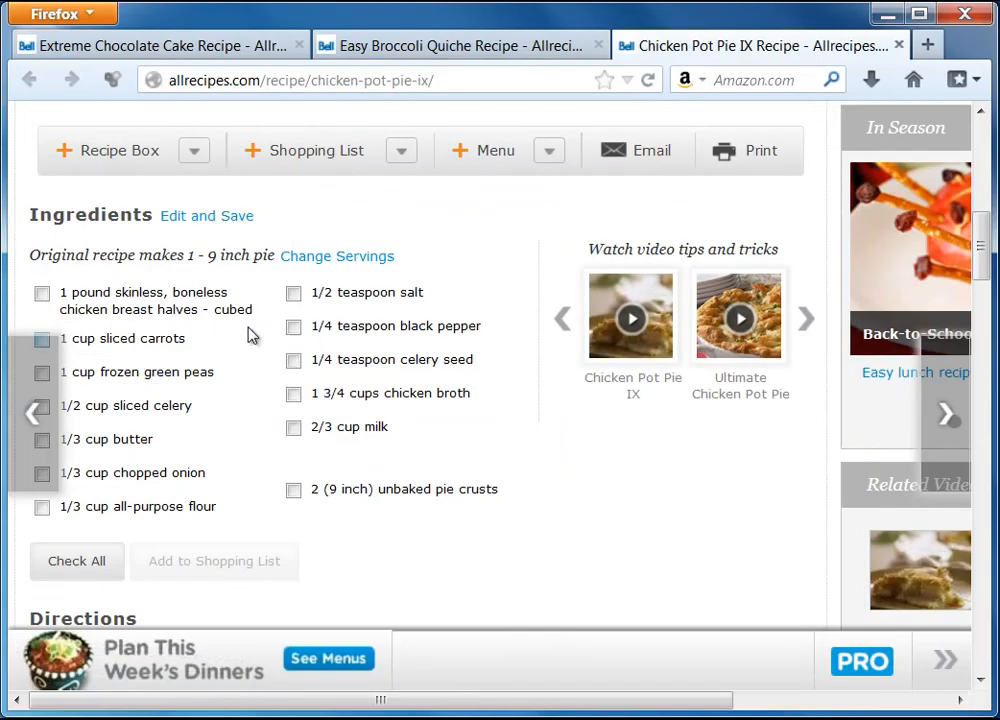
{"action": "left_click_drag", "start_coordinate": [32, 258], "coordinate": [276, 266]}
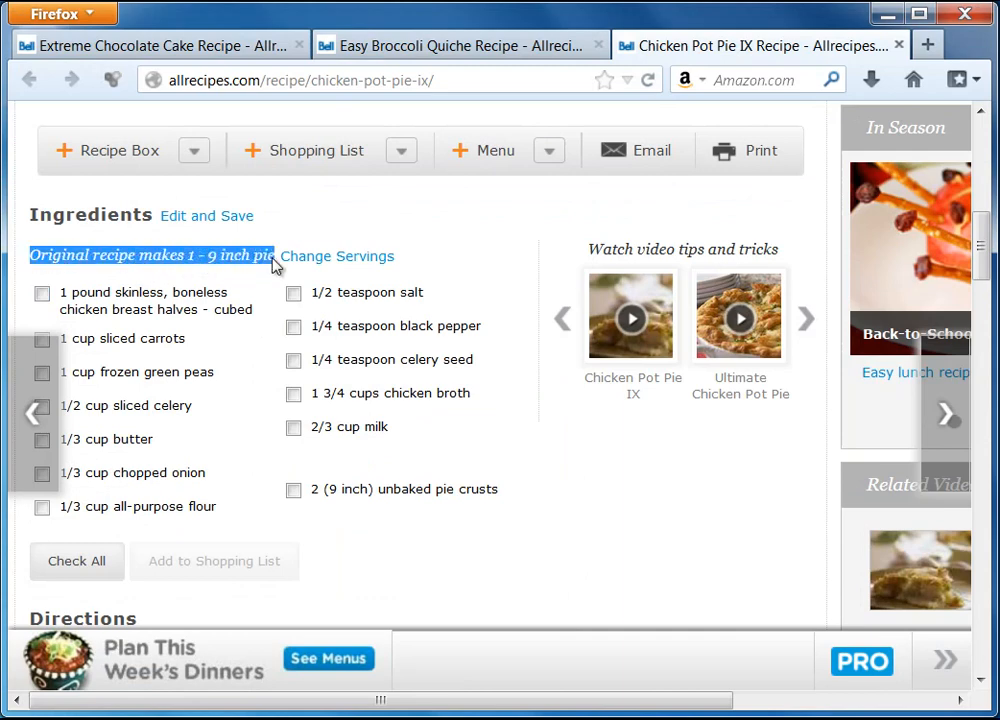
{"action": "right_click", "coordinate": [260, 260]}
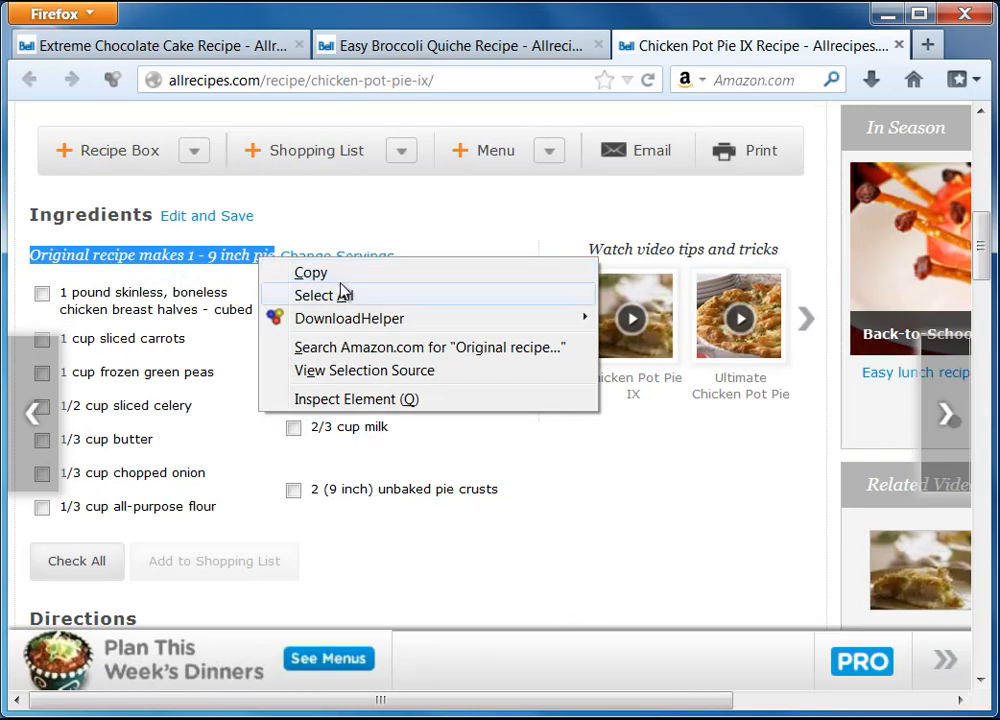
{"action": "left_click", "coordinate": [310, 272]}
{"action": "key", "text": "alt+Tab"}
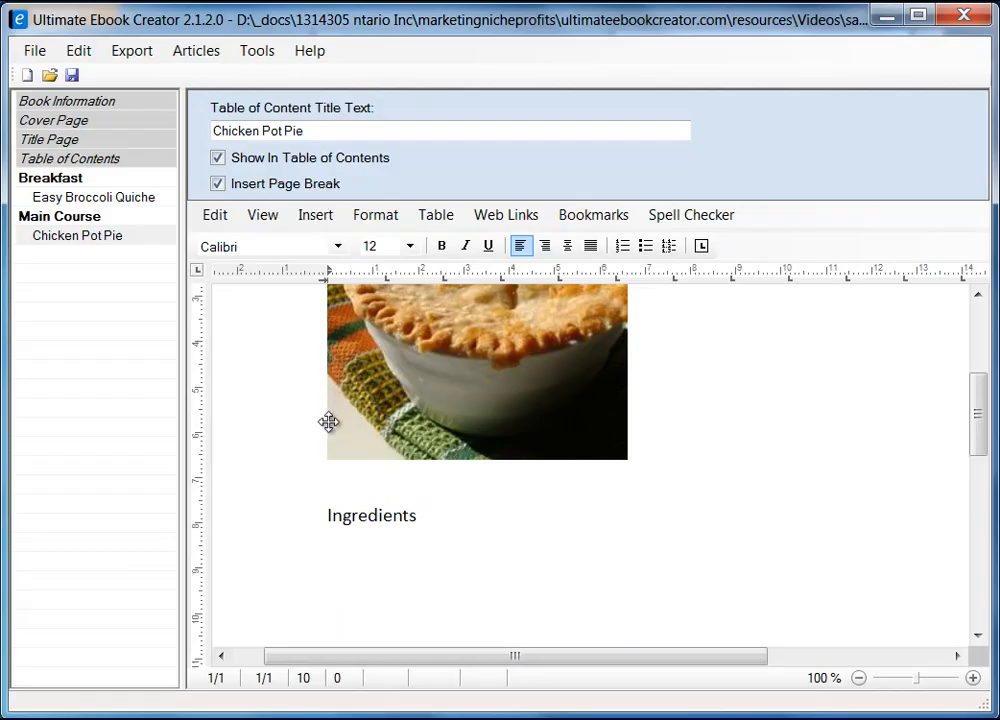
Step: Paste the yield line as unformatted text below Ingredients and add a new line
{"action": "right_click", "coordinate": [342, 562]}
{"action": "mouse_move", "coordinate": [537, 622]}
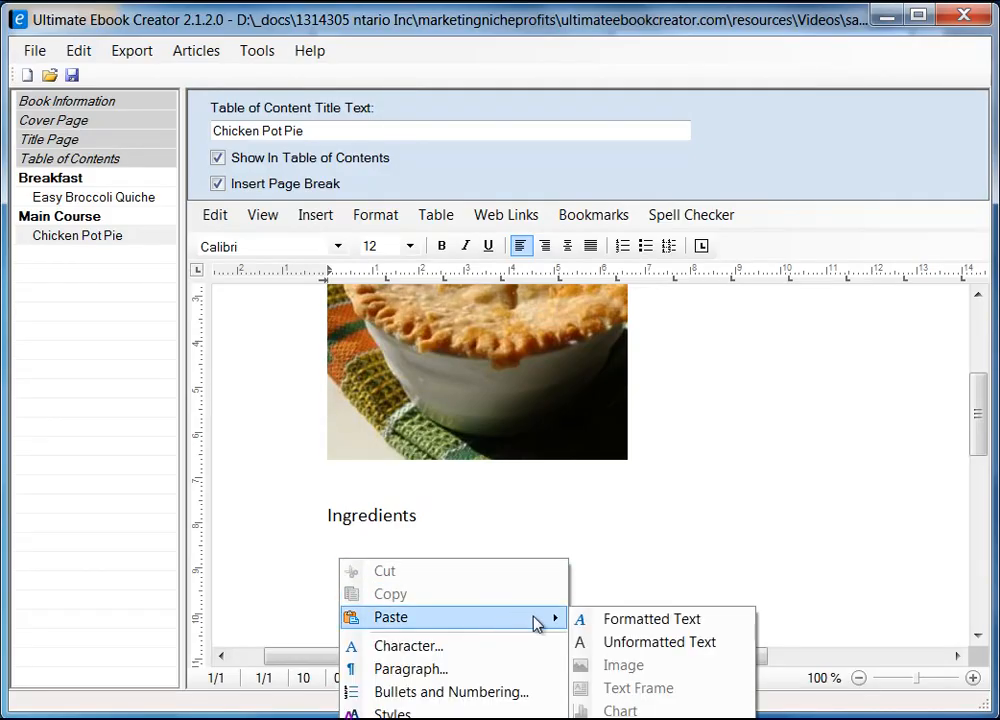
{"action": "left_click", "coordinate": [690, 644]}
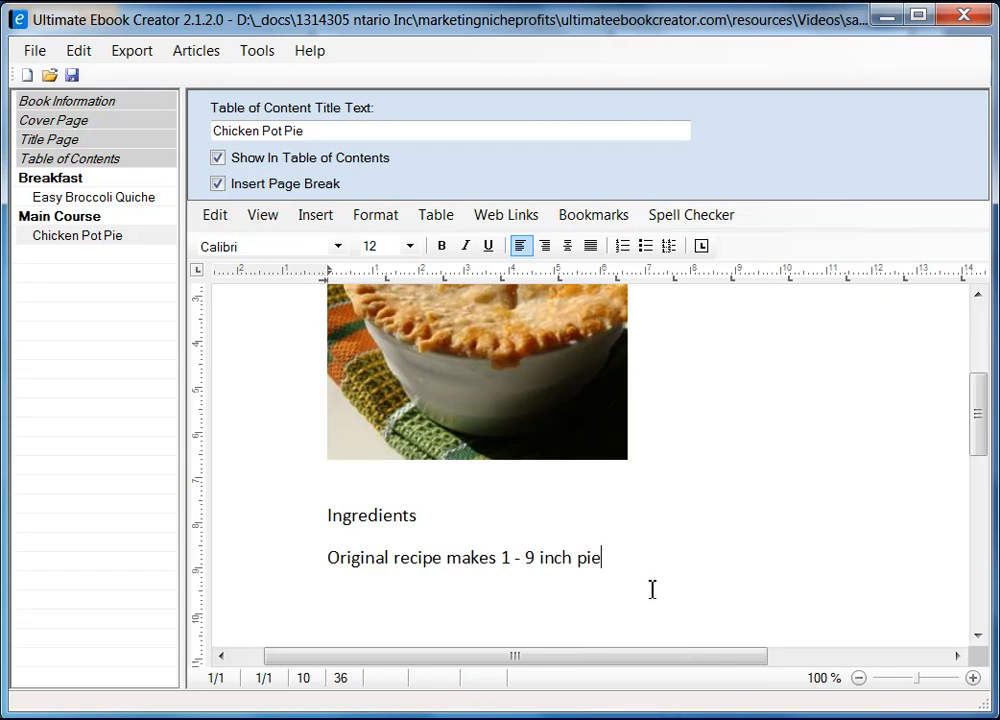
{"action": "key", "text": "Return"}
Step: Check the recipe page in Firefox, return to the editor, and open Table > Insert
{"action": "key", "text": "alt+Tab"}
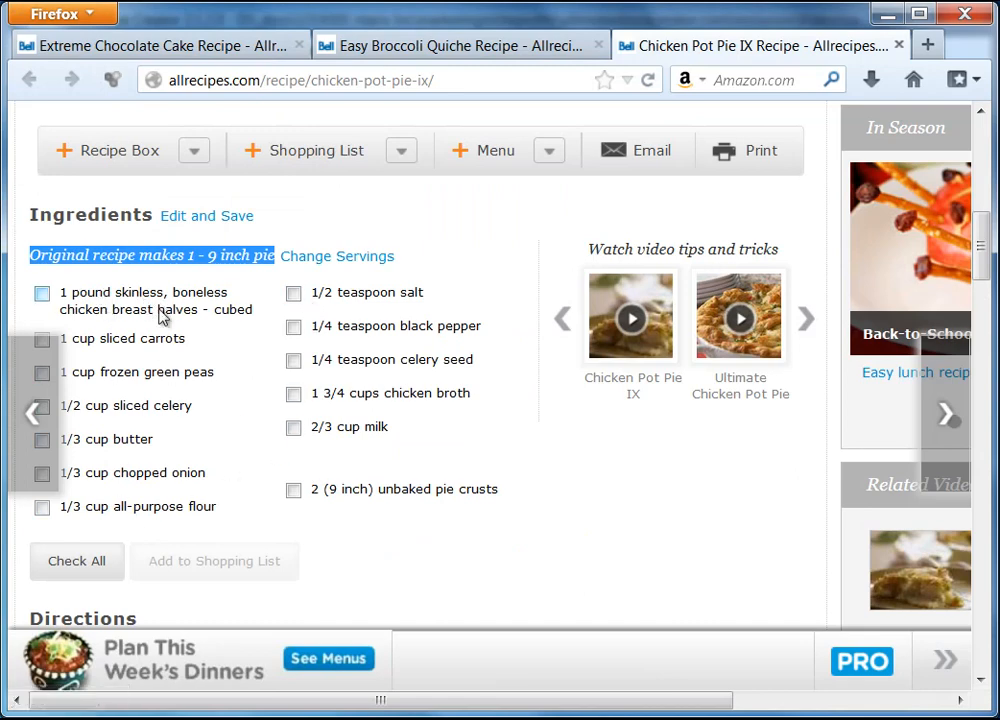
{"action": "left_click", "coordinate": [886, 18]}
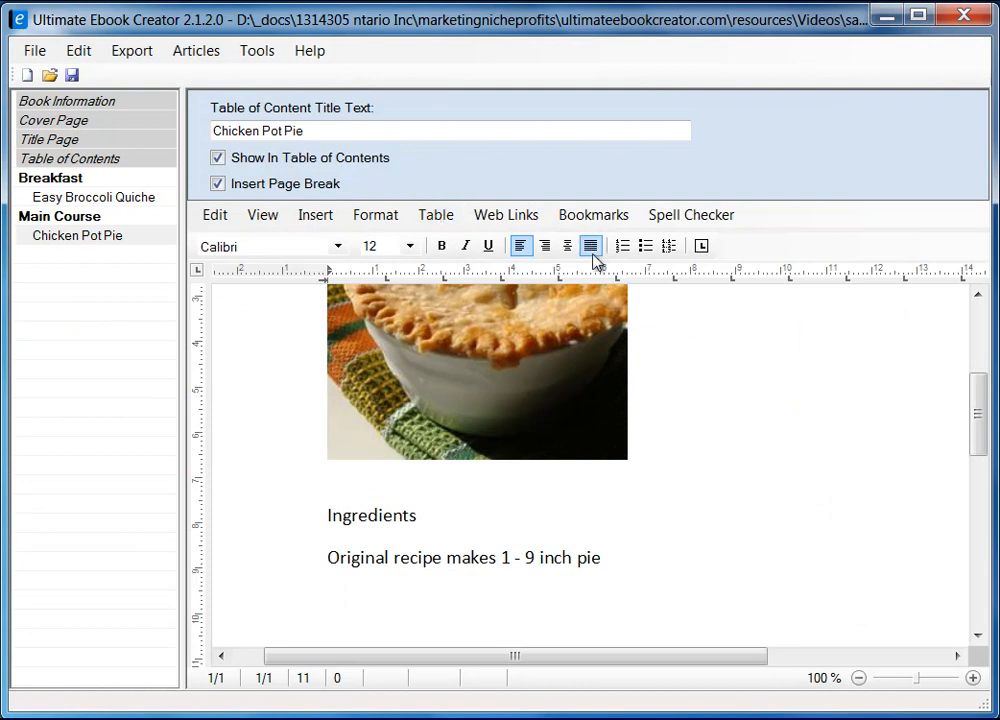
{"action": "left_click_drag", "start_coordinate": [978, 418], "coordinate": [978, 458]}
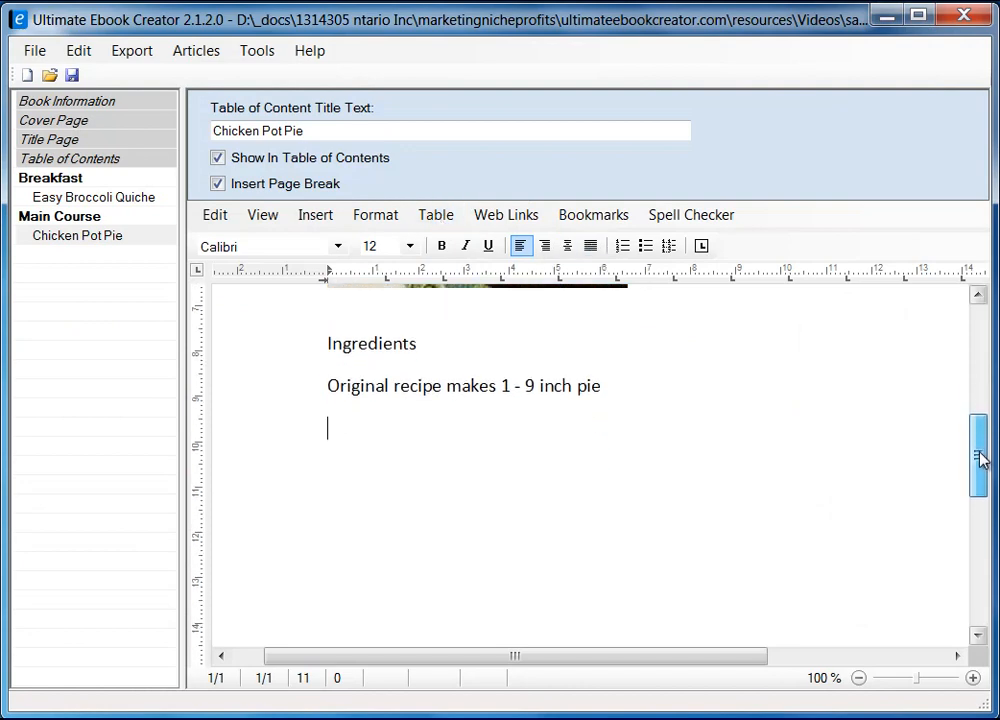
{"action": "left_click", "coordinate": [436, 214]}
{"action": "mouse_move", "coordinate": [458, 239]}
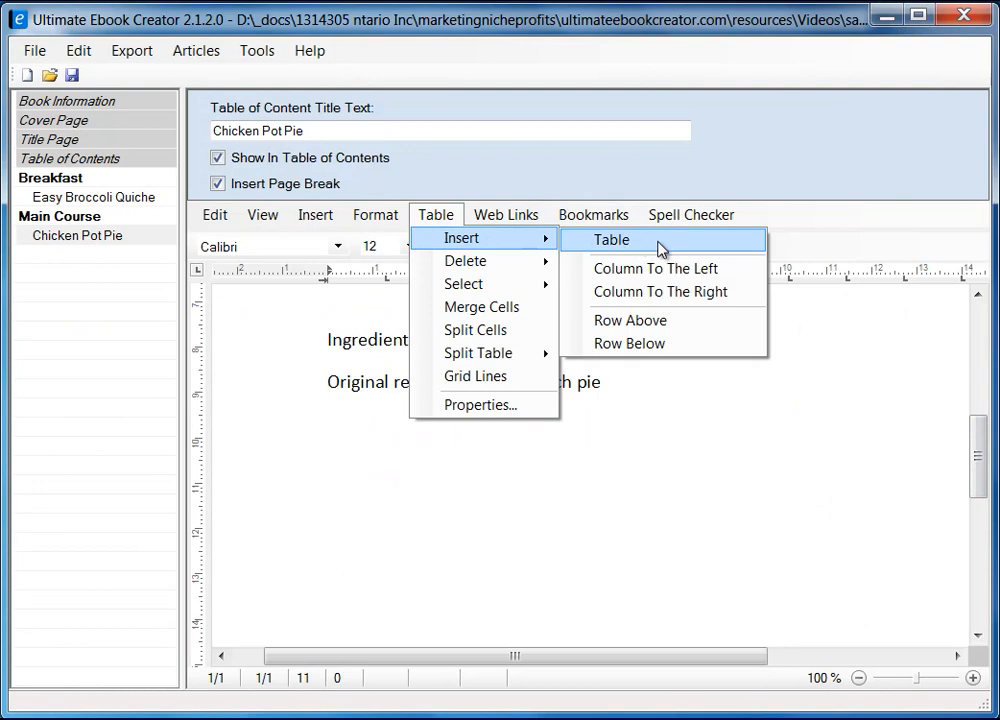
Step: Insert a two-column, one-row table under the yield line and place the caret in its first cell
{"action": "left_click", "coordinate": [654, 246]}
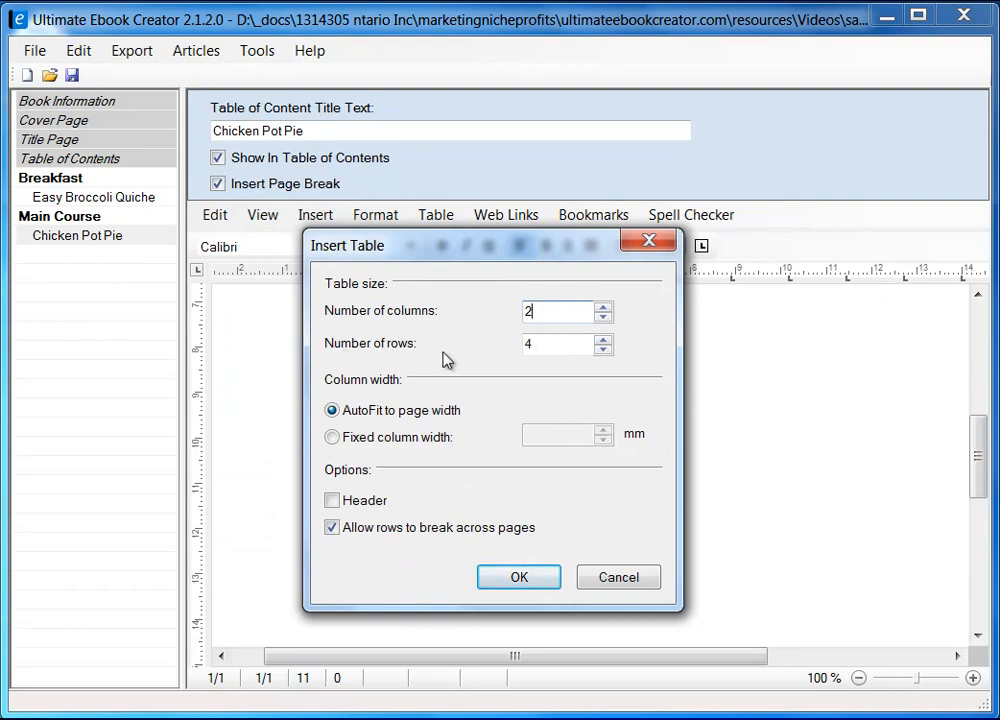
{"action": "double_click", "coordinate": [547, 346]}
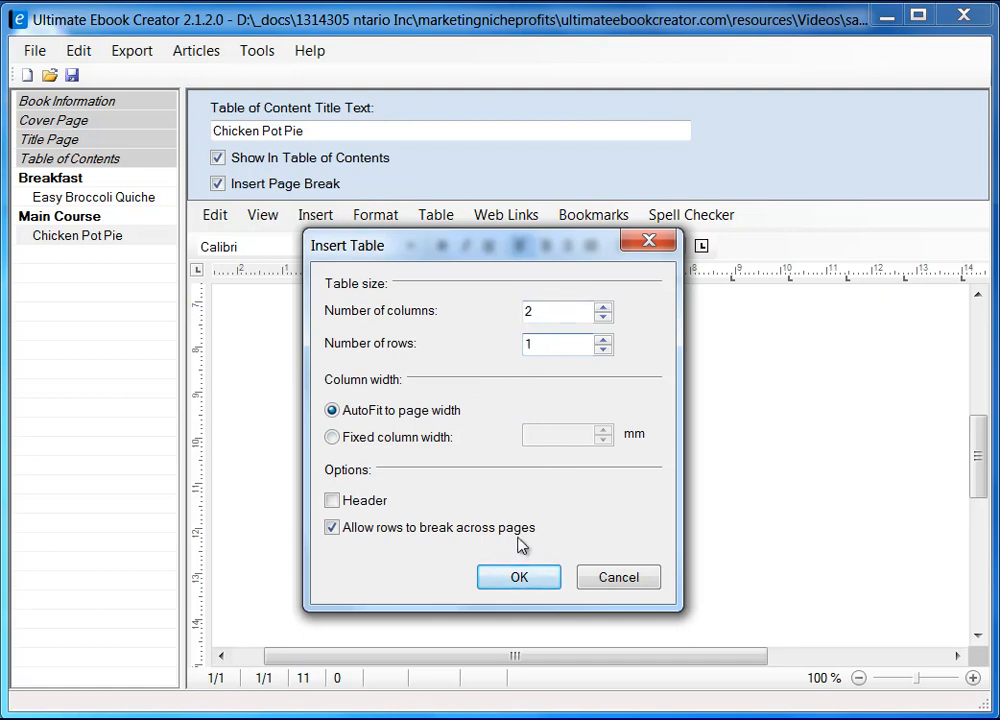
{"action": "left_click", "coordinate": [519, 578]}
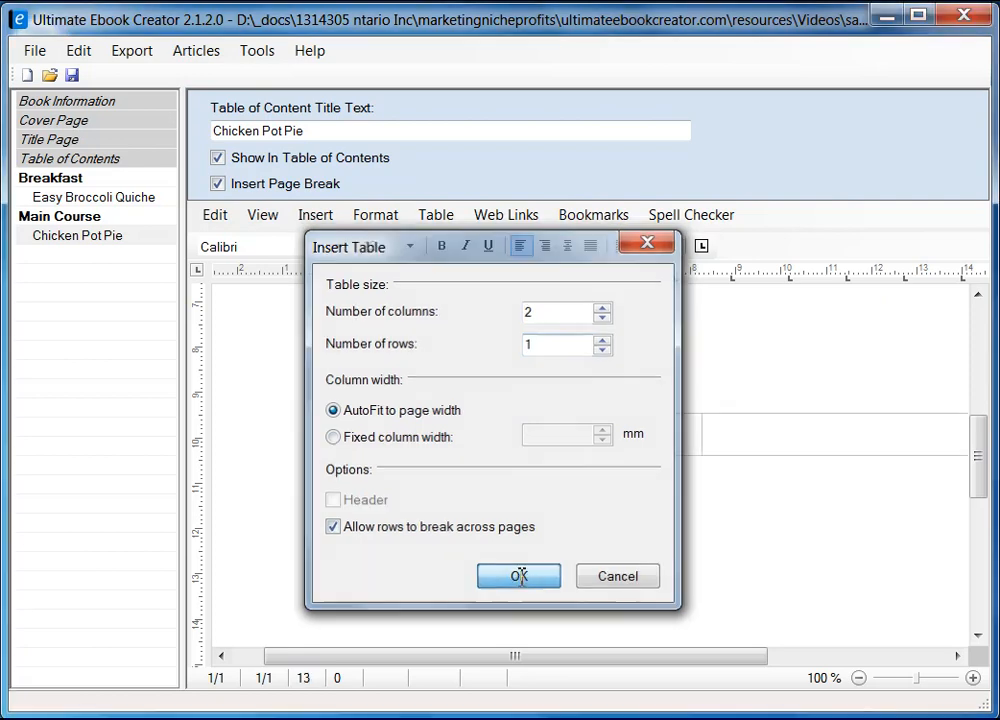
{"action": "left_click", "coordinate": [488, 437]}
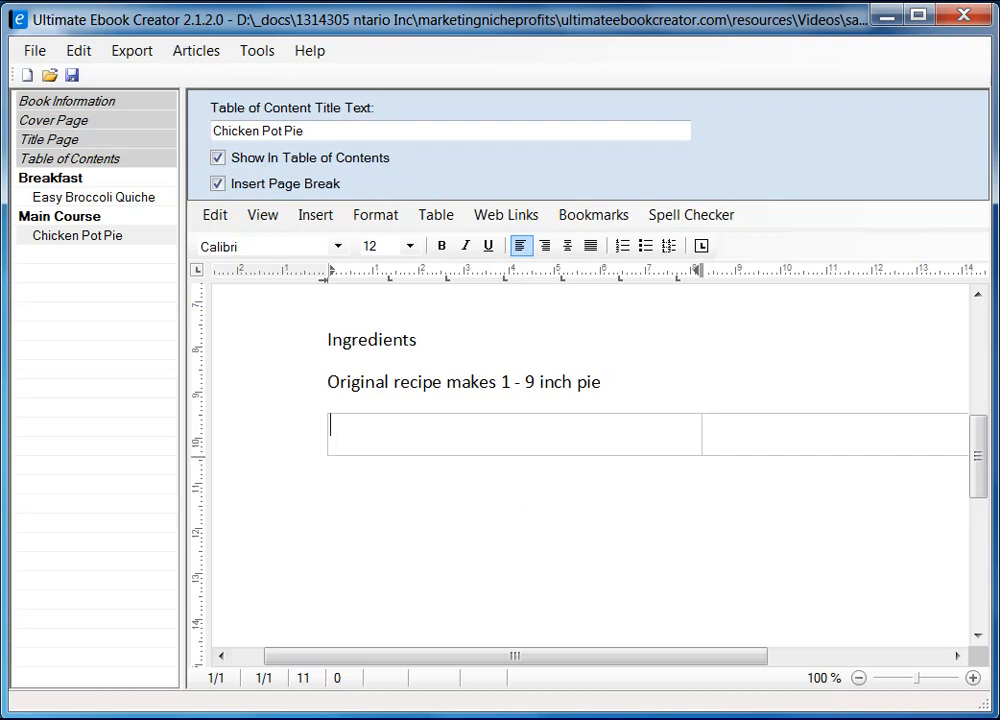
Step: Copy the first ingredient column from the recipe page in Firefox
{"action": "key", "text": "alt+Tab"}
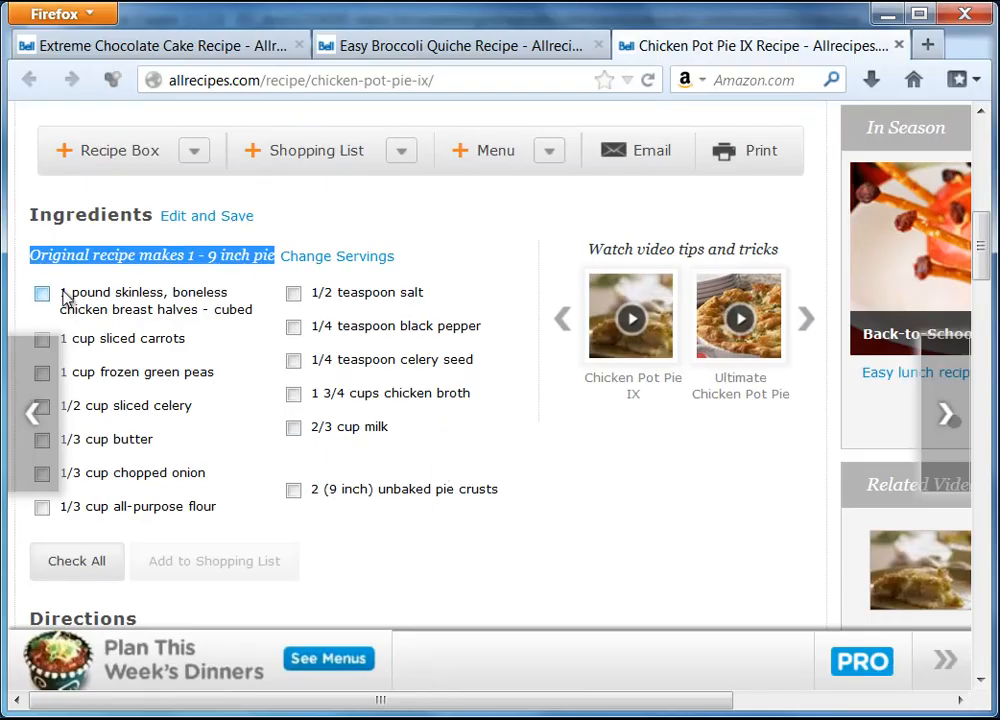
{"action": "left_click_drag", "start_coordinate": [62, 292], "coordinate": [219, 512]}
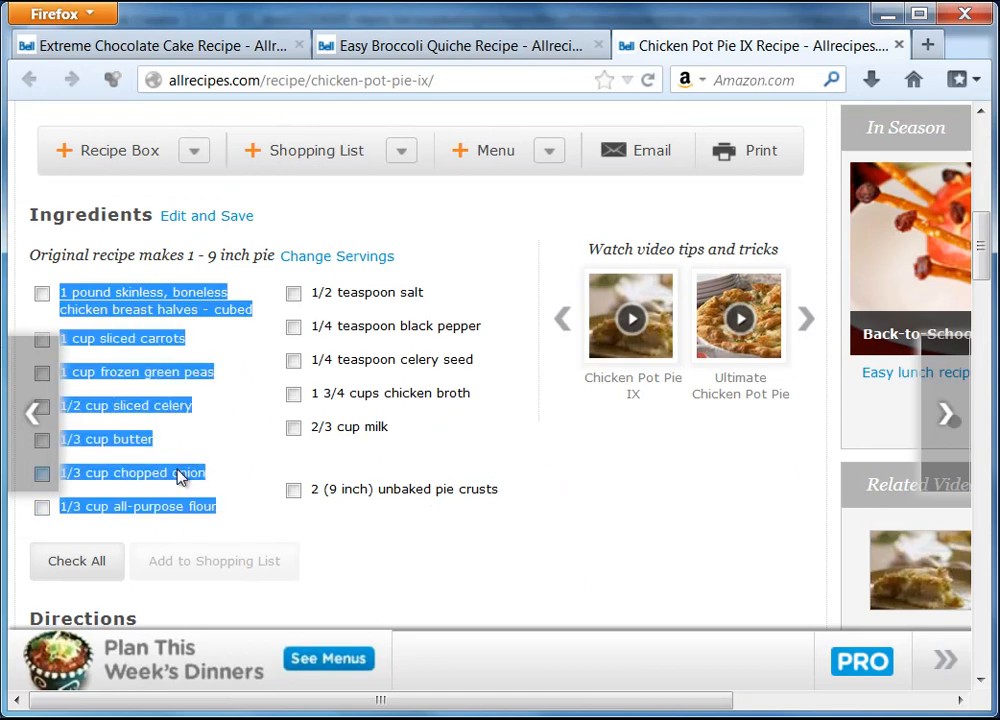
{"action": "right_click", "coordinate": [205, 473]}
{"action": "left_click", "coordinate": [241, 489]}
{"action": "left_click", "coordinate": [888, 12]}
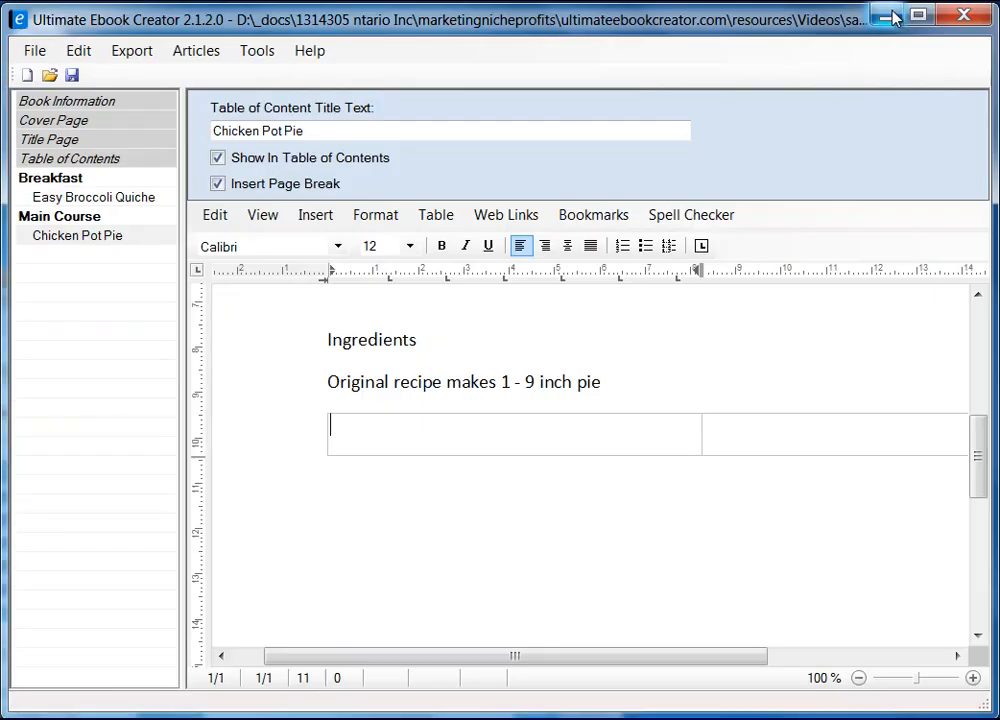
Step: Paste the copied ingredients into the left table cell as unformatted text
{"action": "right_click", "coordinate": [412, 433]}
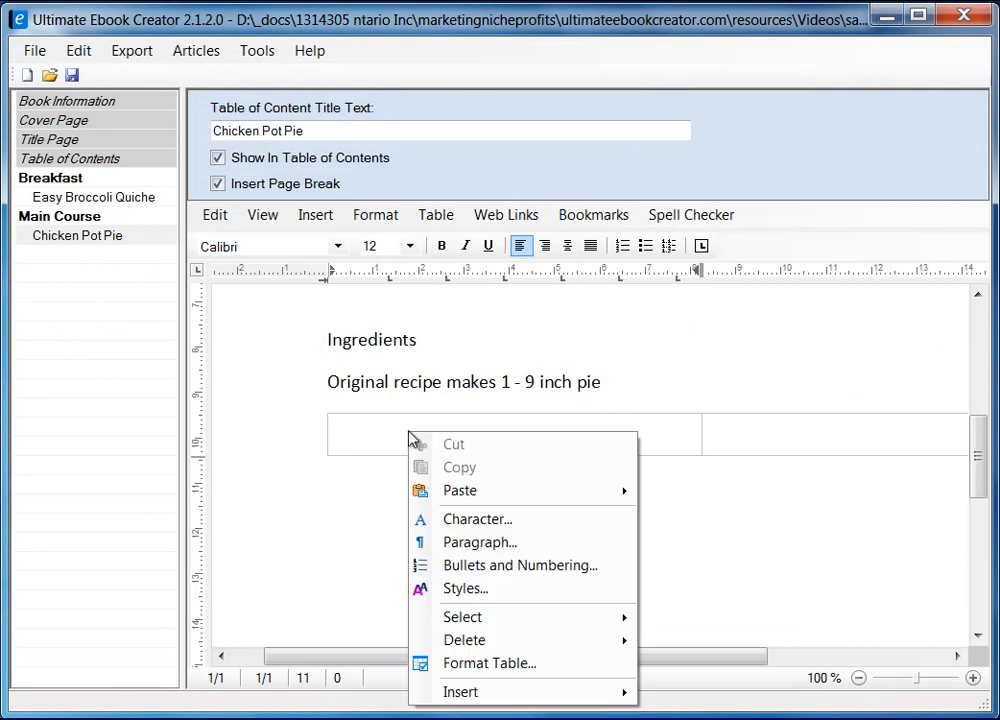
{"action": "mouse_move", "coordinate": [551, 489]}
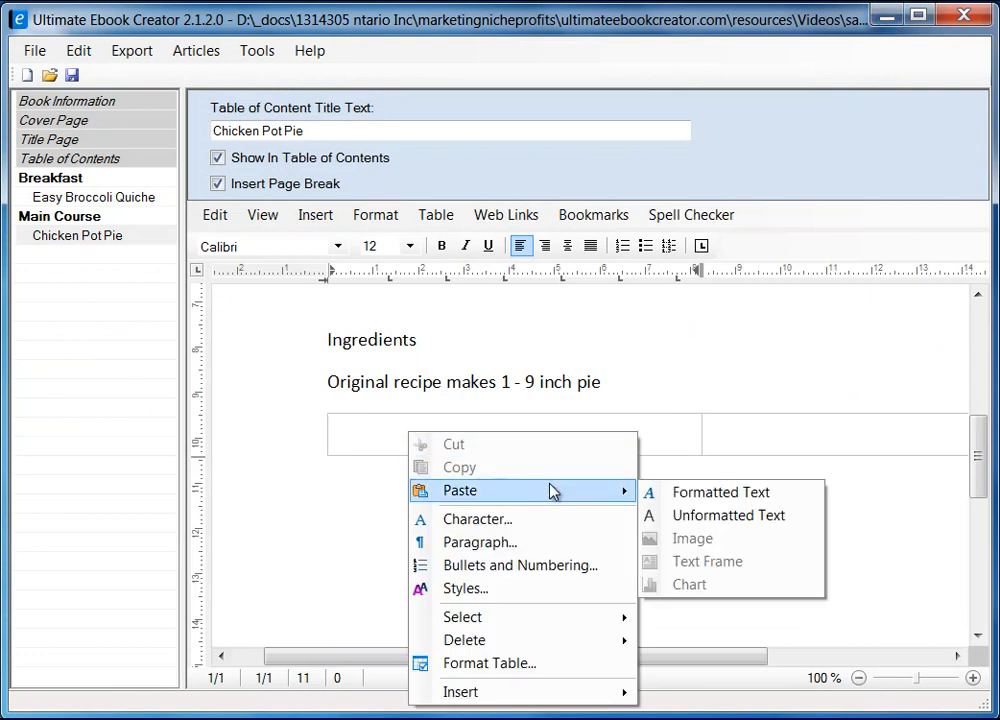
{"action": "left_click", "coordinate": [748, 516]}
{"action": "scroll", "coordinate": [612, 475], "scroll_direction": "up", "scroll_amount": 10}
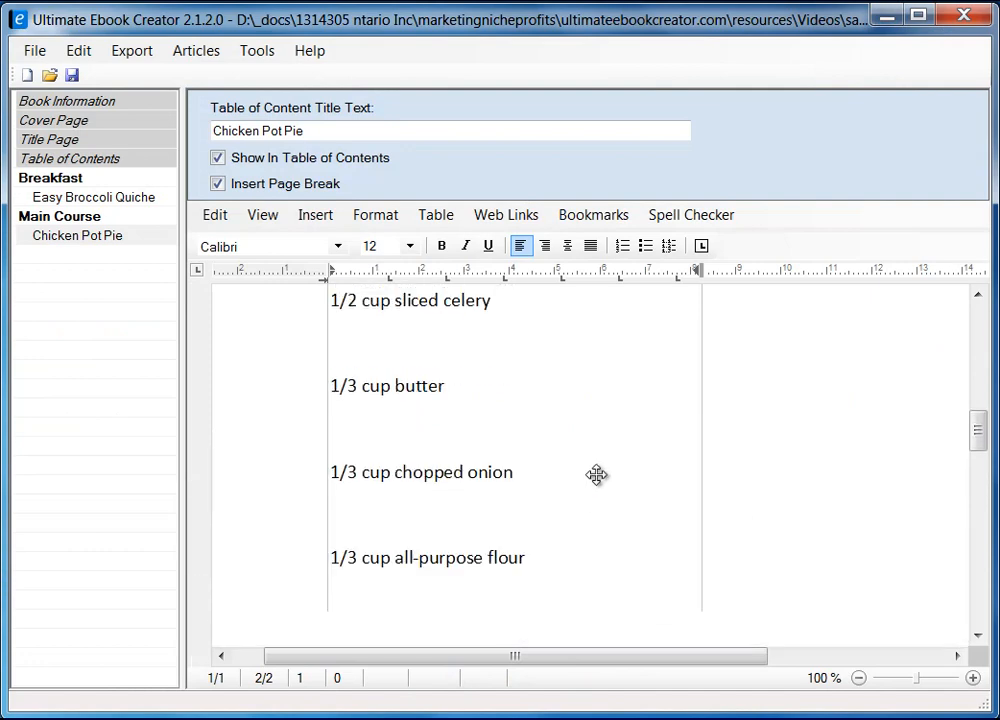
{"action": "scroll", "coordinate": [605, 511], "scroll_direction": "up", "scroll_amount": 2}
{"action": "scroll", "coordinate": [605, 500], "scroll_direction": "down", "scroll_amount": 8}
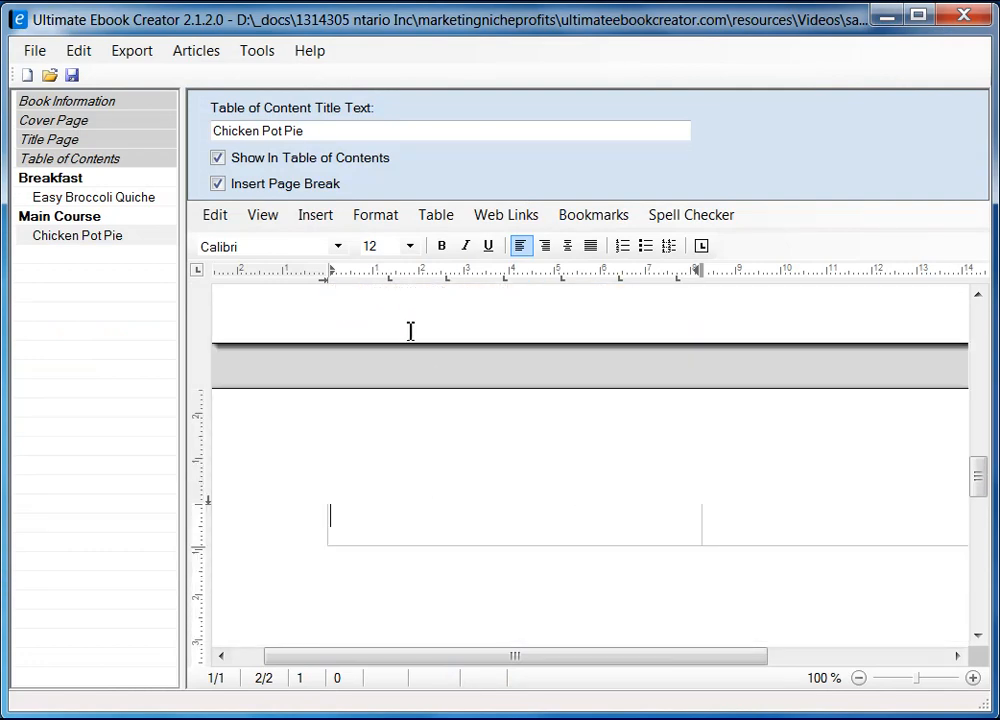
Step: Switch to Draft view and remove the stray space before the first ingredient
{"action": "left_click", "coordinate": [265, 219]}
{"action": "left_click", "coordinate": [297, 264]}
{"action": "scroll", "coordinate": [548, 482], "scroll_direction": "up", "scroll_amount": 10}
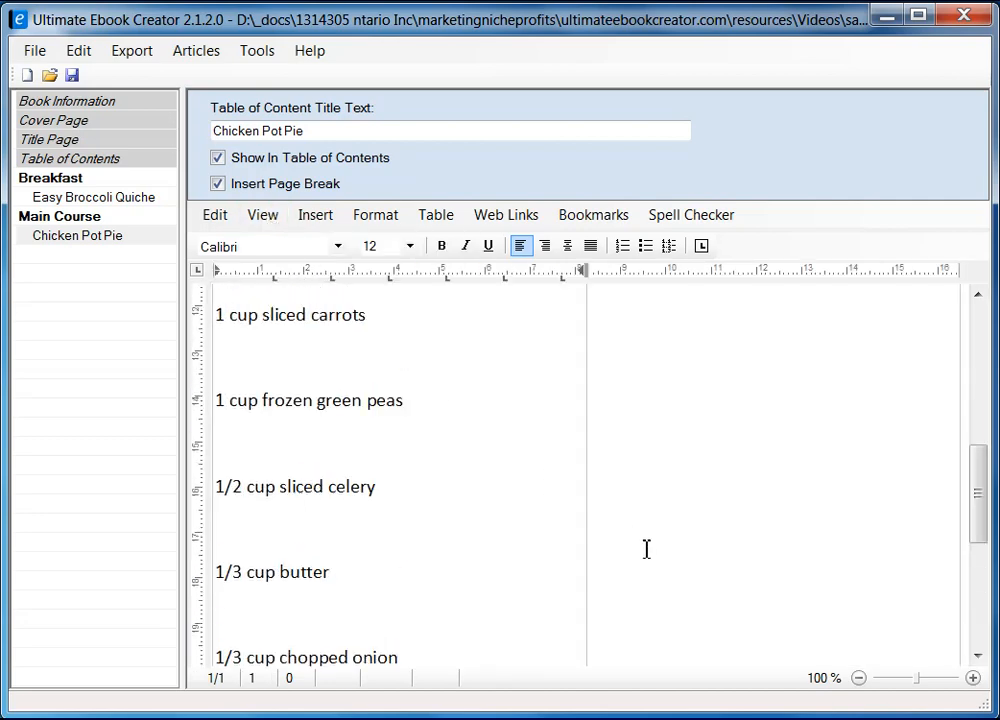
{"action": "scroll", "coordinate": [587, 546], "scroll_direction": "down", "scroll_amount": 2}
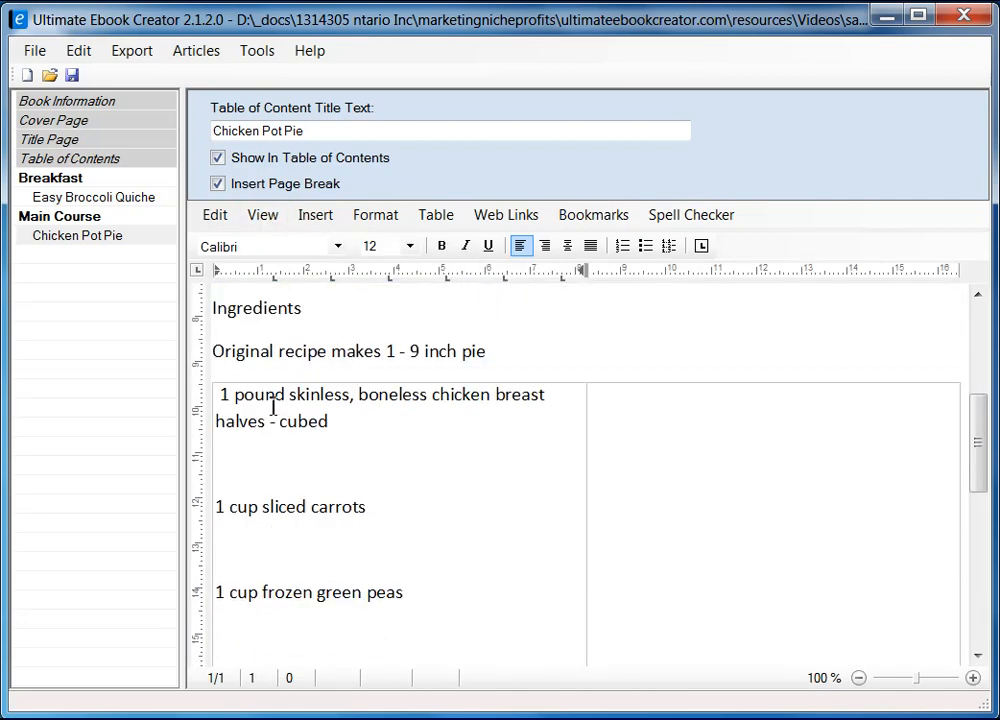
{"action": "key", "text": "BackSpace"}
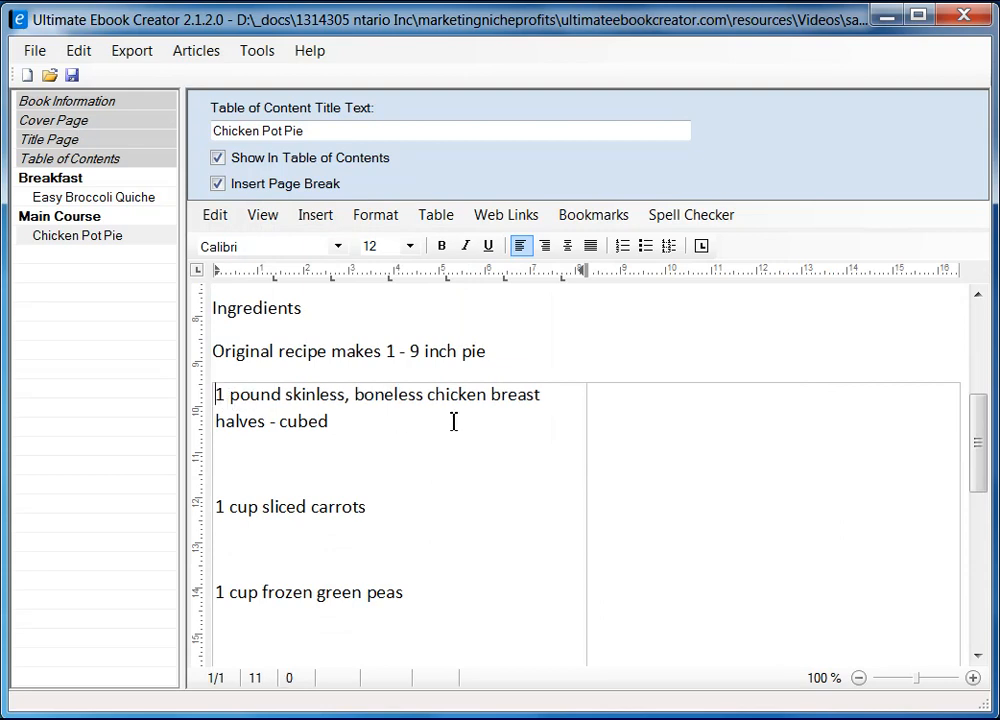
{"action": "scroll", "coordinate": [401, 473], "scroll_direction": "down", "scroll_amount": 1}
{"action": "scroll", "coordinate": [401, 473], "scroll_direction": "up", "scroll_amount": 1}
{"action": "scroll", "coordinate": [402, 479], "scroll_direction": "down", "scroll_amount": 5}
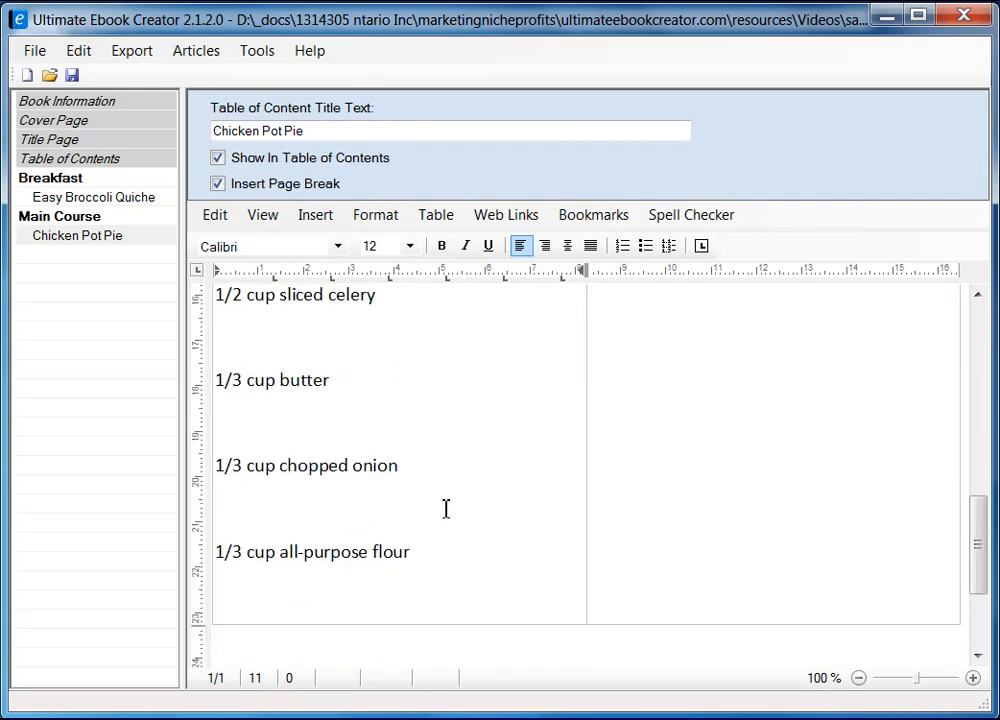
Step: Set the seven left-cell ingredient lines to Single line spacing
{"action": "left_click", "coordinate": [448, 461], "text": "shift"}
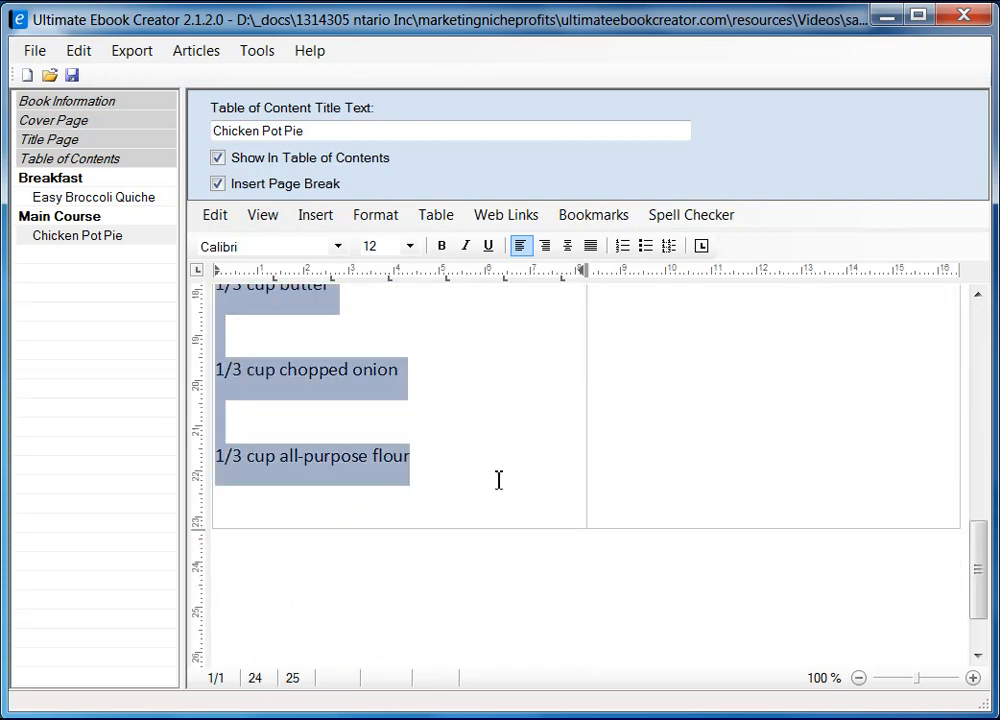
{"action": "scroll", "coordinate": [498, 480], "scroll_direction": "up", "scroll_amount": 5}
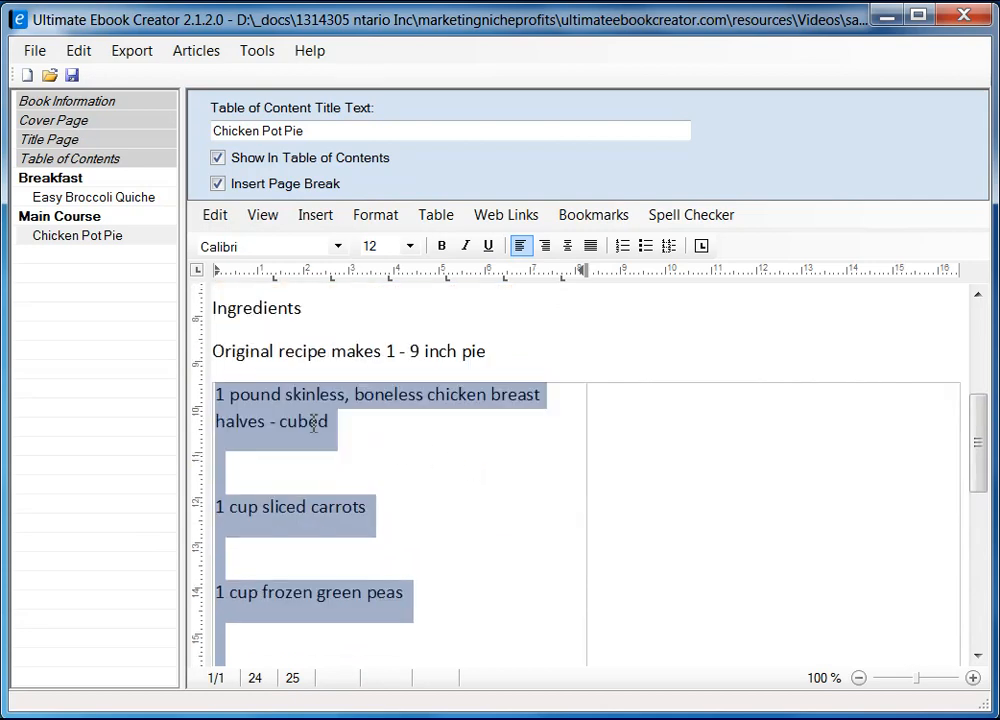
{"action": "left_click", "coordinate": [378, 214]}
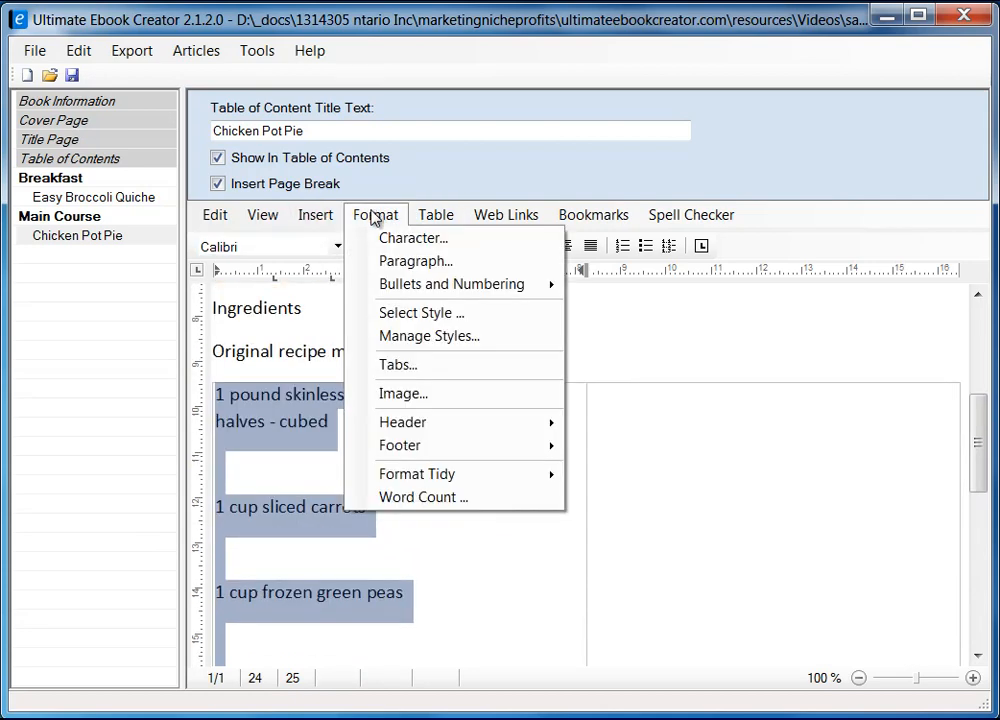
{"action": "left_click", "coordinate": [408, 264]}
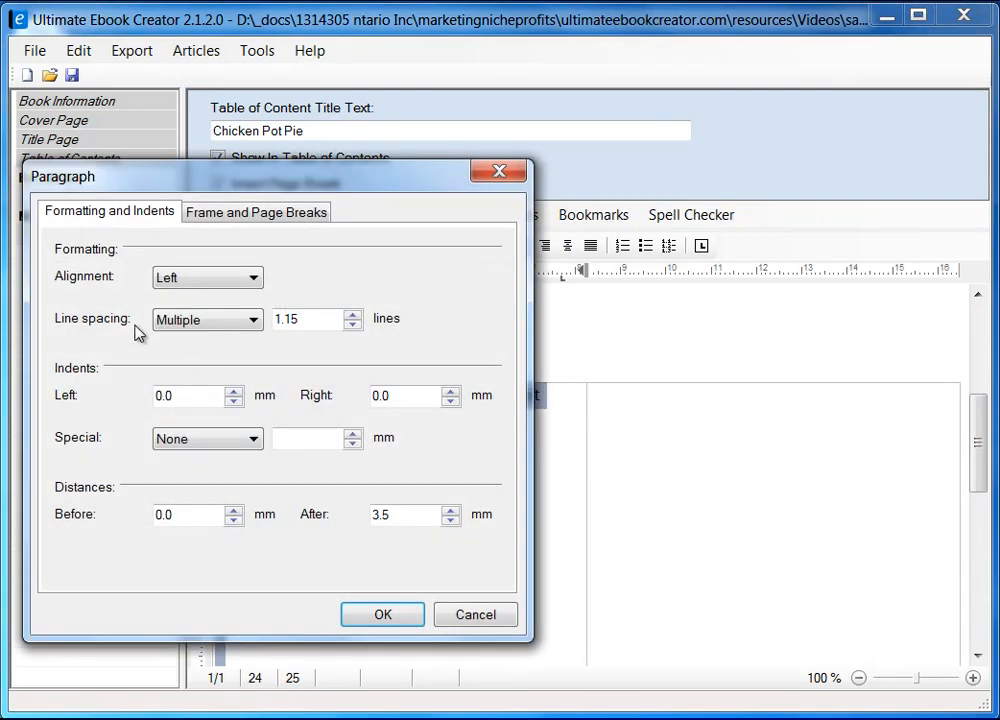
{"action": "left_click", "coordinate": [208, 321]}
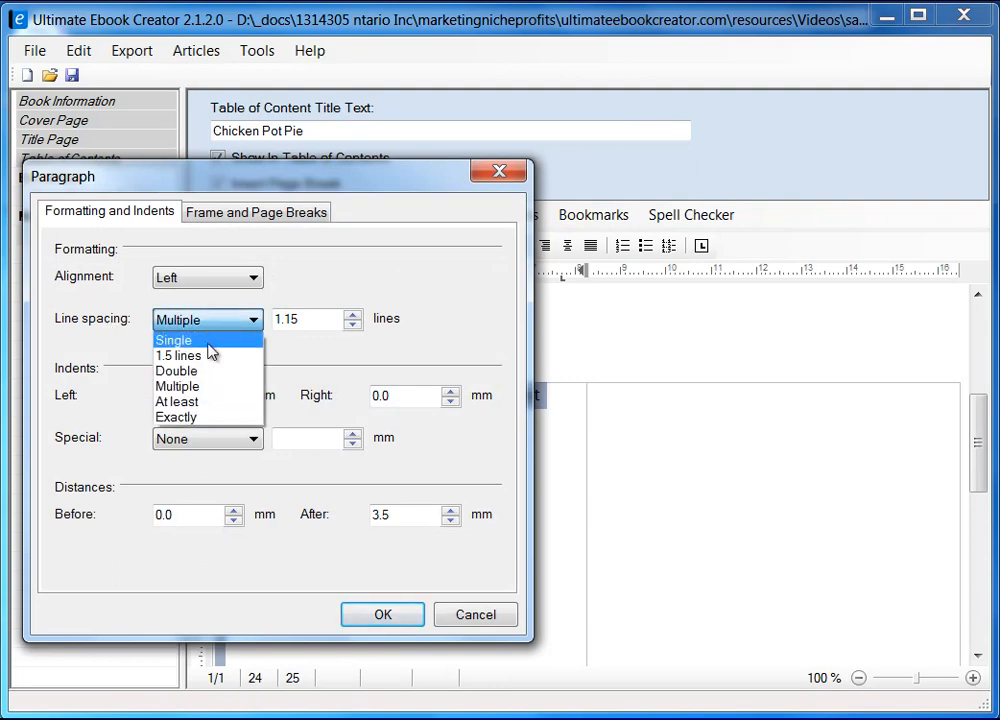
{"action": "left_click", "coordinate": [207, 342]}
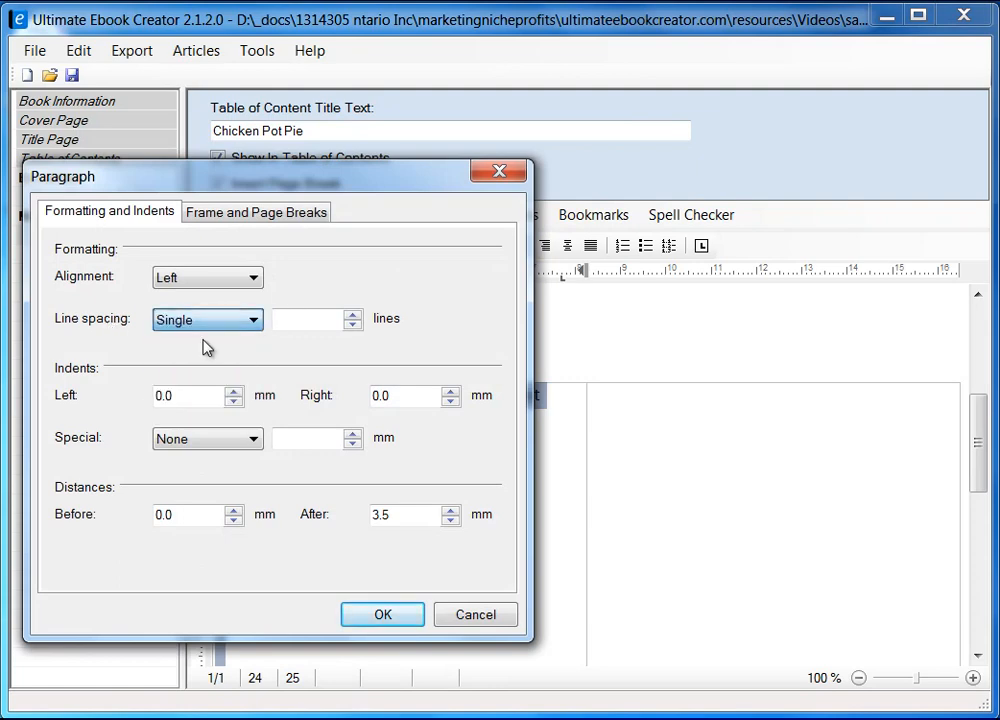
{"action": "left_click", "coordinate": [398, 614]}
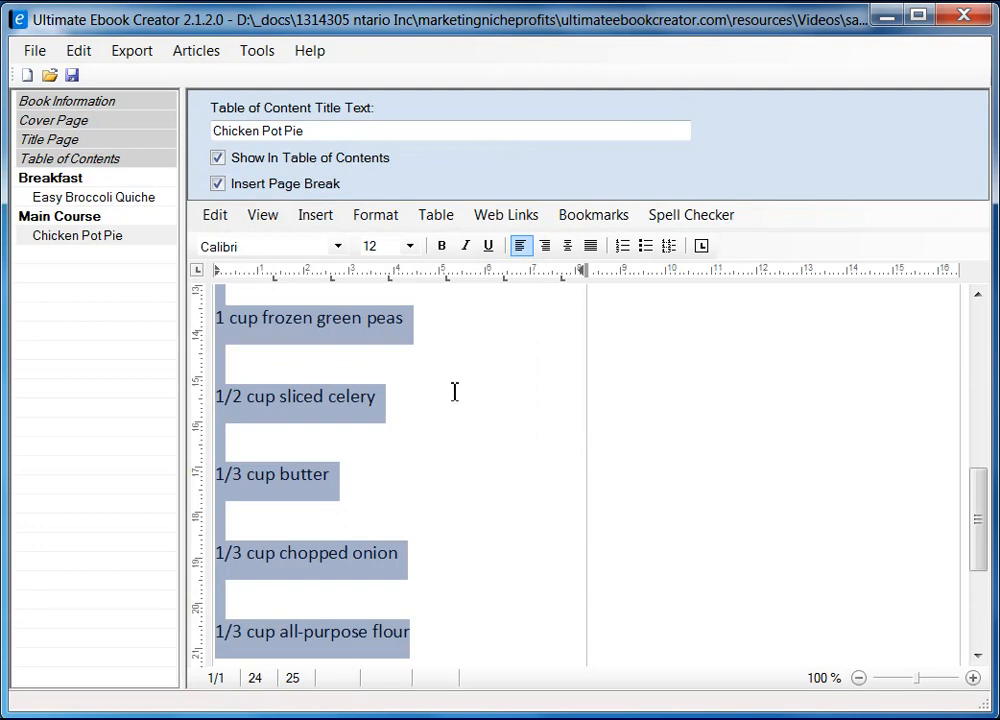
Step: Change the left-column ingredient font to Arial
{"action": "scroll", "coordinate": [463, 473], "scroll_direction": "up", "scroll_amount": 3}
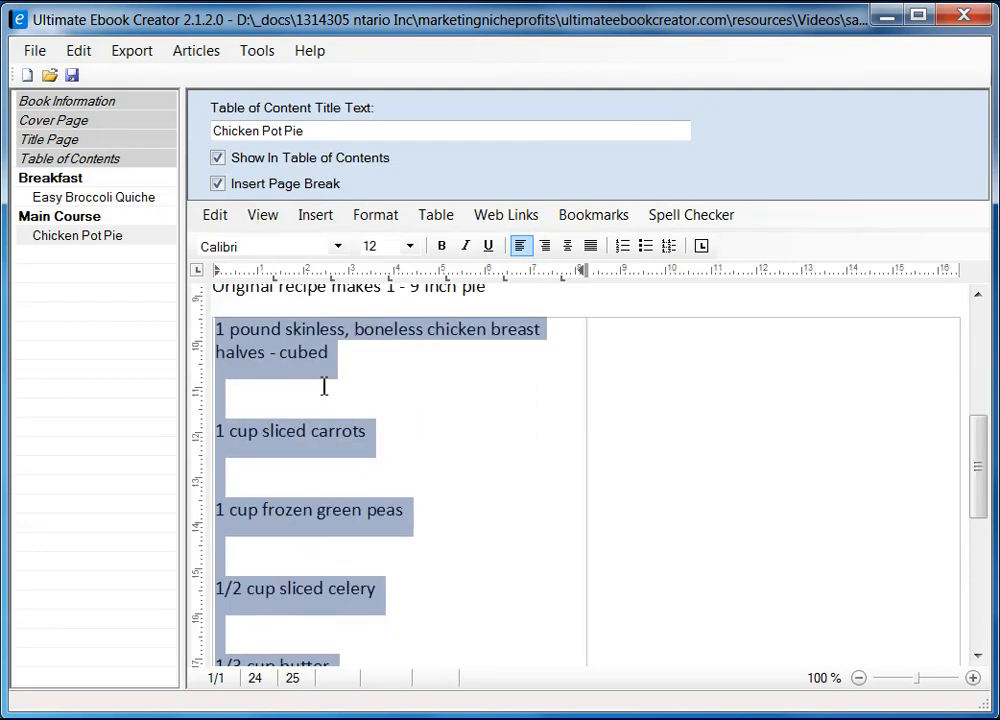
{"action": "left_click", "coordinate": [338, 248]}
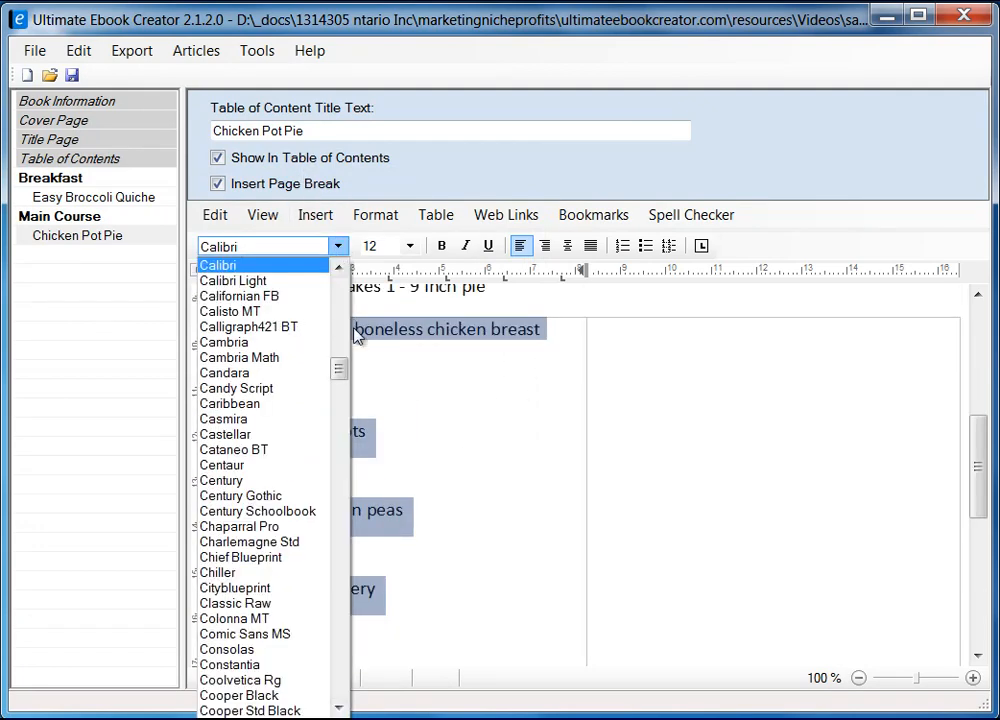
{"action": "left_click_drag", "start_coordinate": [339, 371], "coordinate": [340, 311]}
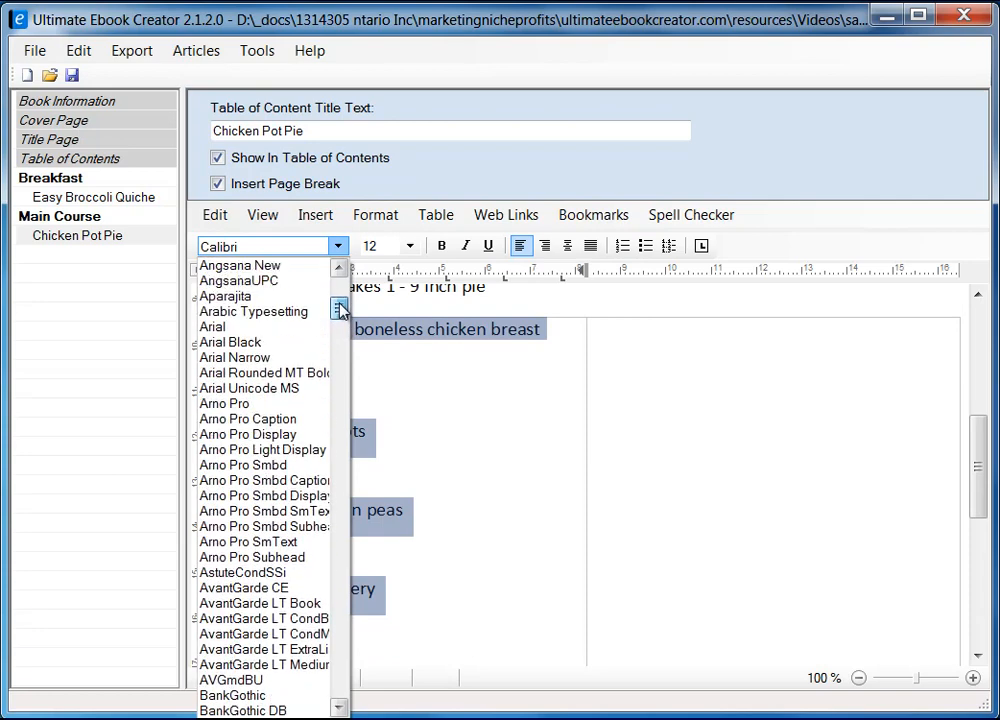
{"action": "left_click", "coordinate": [296, 326]}
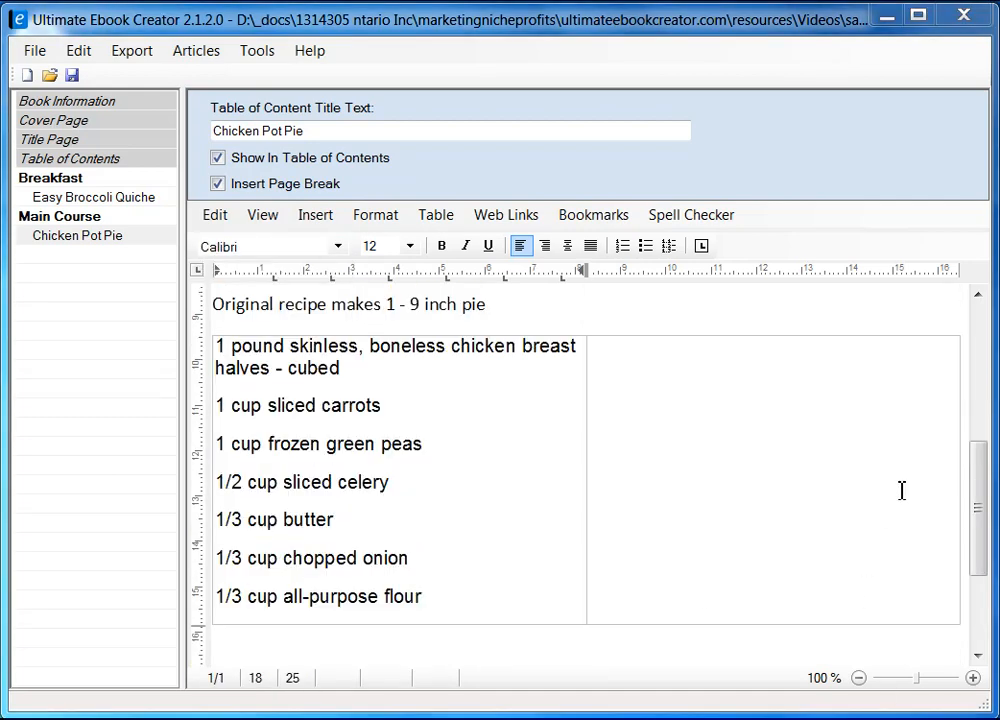
Step: Copy the recipe's second ingredient column from Firefox for the empty right cell
{"action": "mouse_move", "coordinate": [989, 518]}
{"action": "left_mouse_down"}
{"action": "mouse_move", "coordinate": [980, 510]}
{"action": "mouse_move", "coordinate": [982, 520]}
{"action": "left_mouse_up"}
{"action": "left_click", "coordinate": [697, 401]}
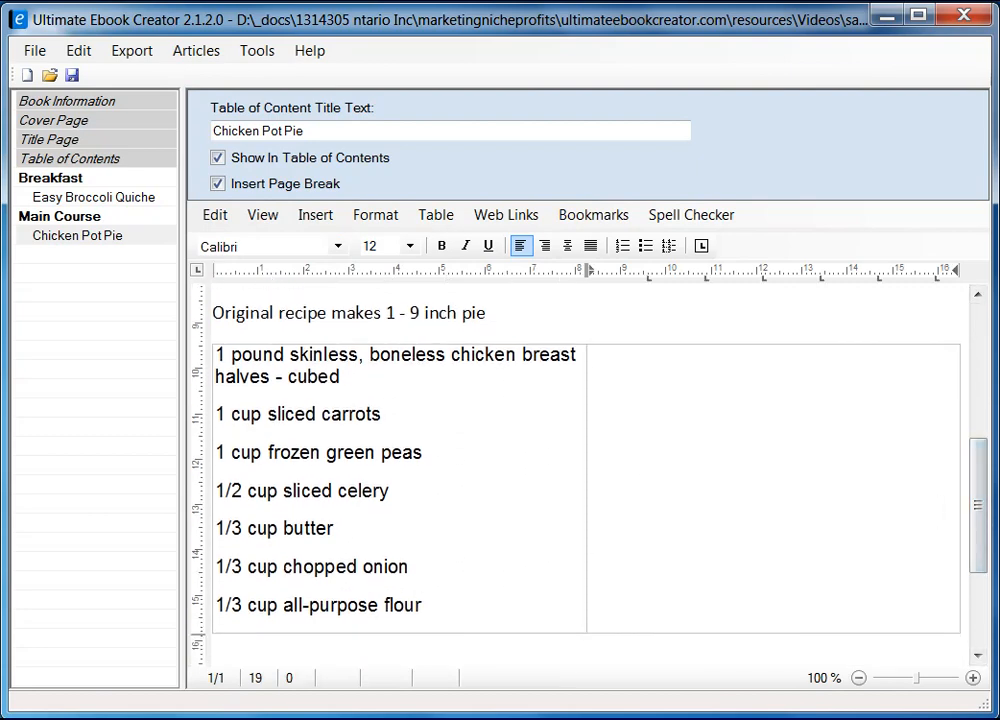
{"action": "key", "text": "alt+Tab"}
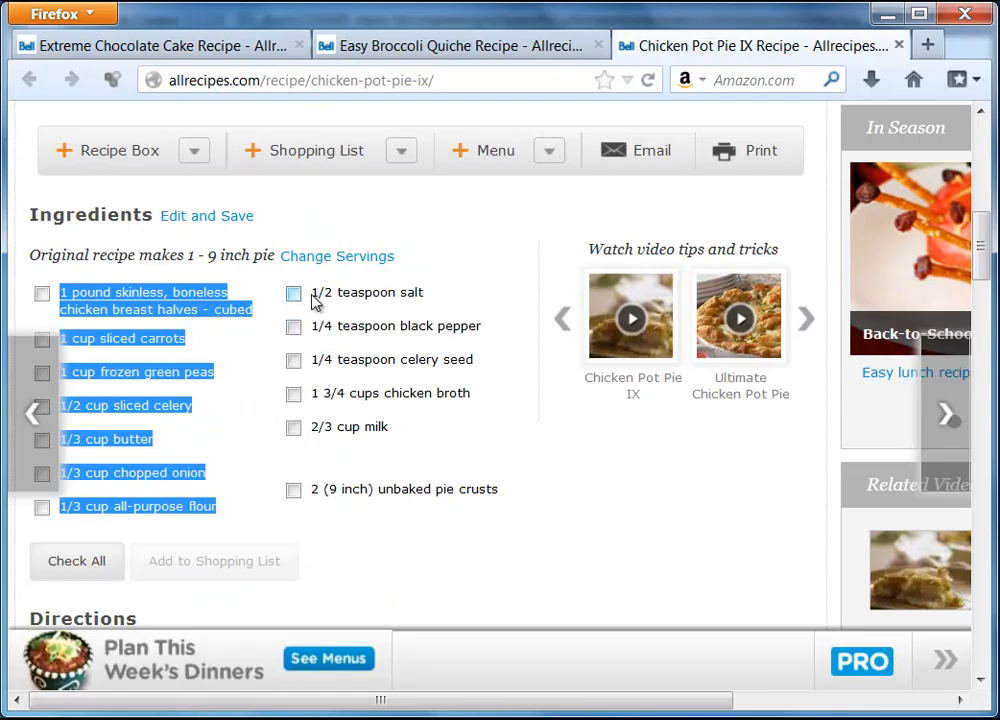
{"action": "left_click_drag", "start_coordinate": [311, 292], "coordinate": [506, 498]}
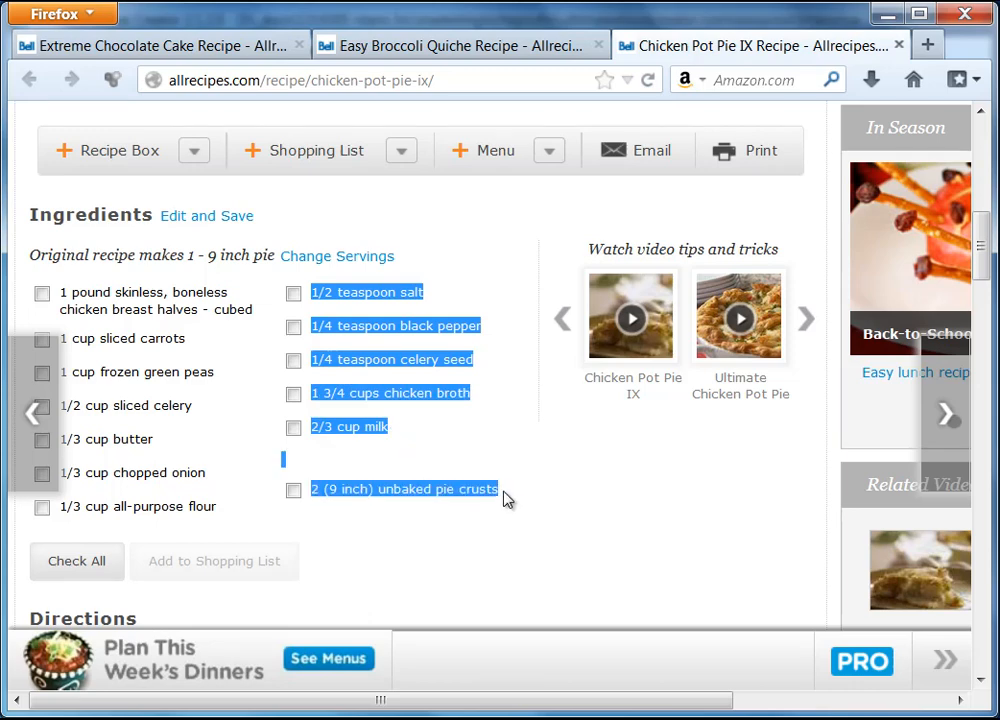
{"action": "right_click", "coordinate": [409, 330]}
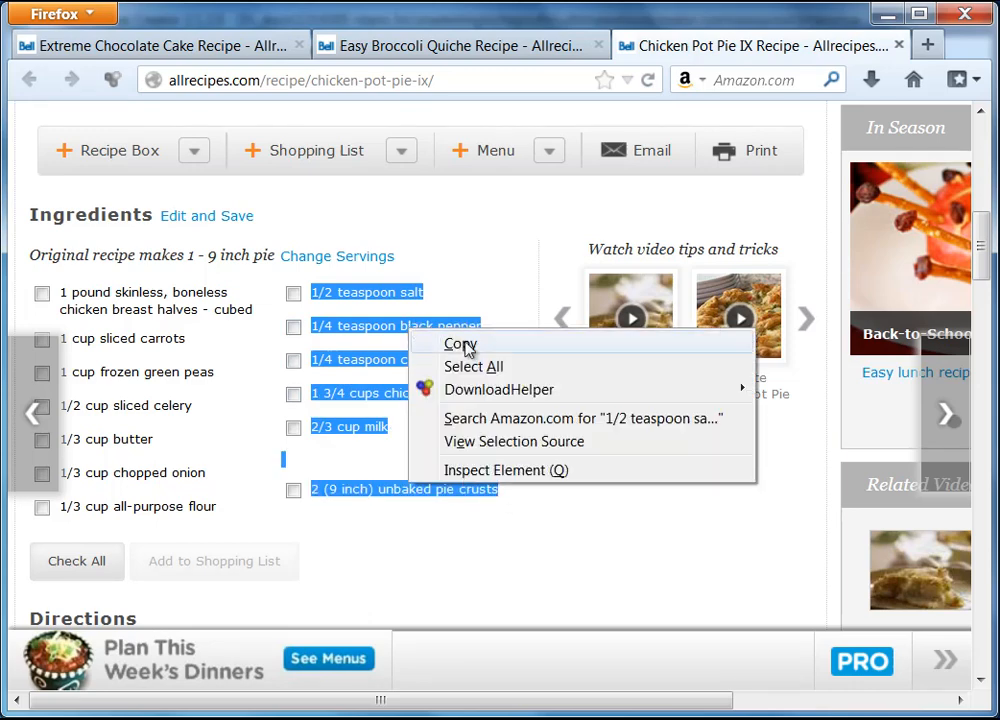
{"action": "left_click", "coordinate": [456, 344]}
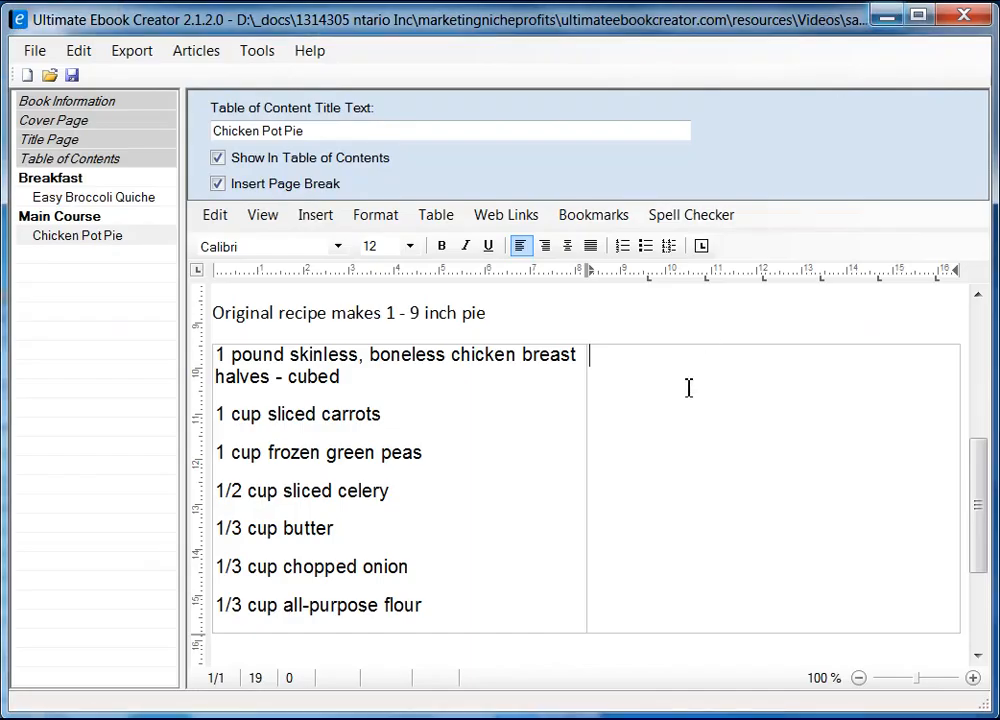
{"action": "left_click", "coordinate": [884, 13]}
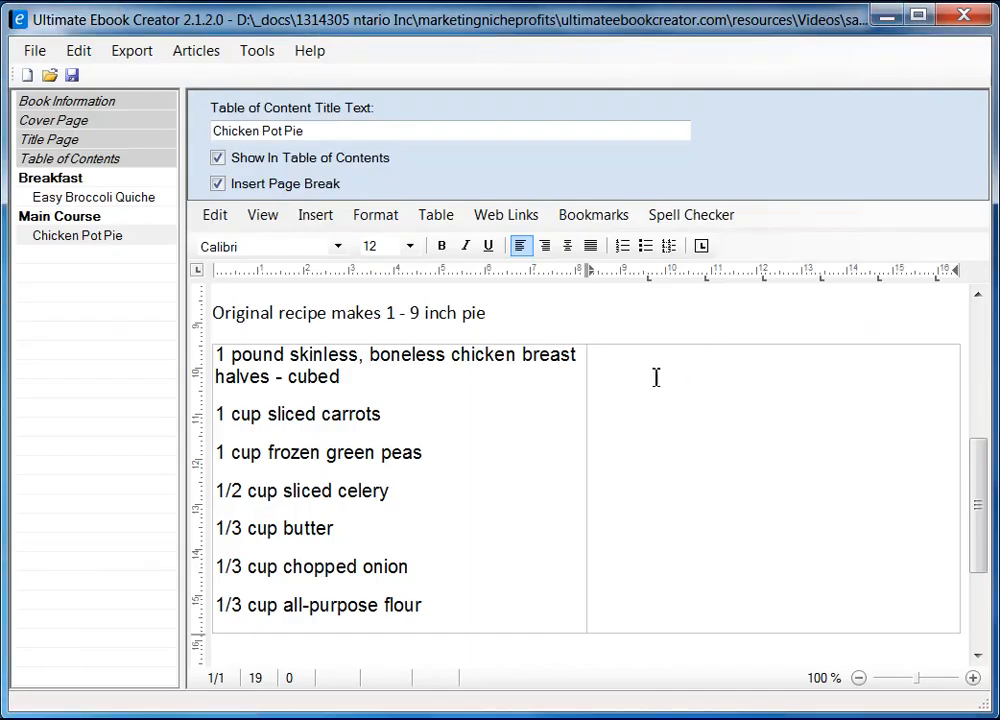
Step: Paste the second ingredient column into the right cell as unformatted text
{"action": "right_click", "coordinate": [655, 378]}
{"action": "mouse_move", "coordinate": [752, 440]}
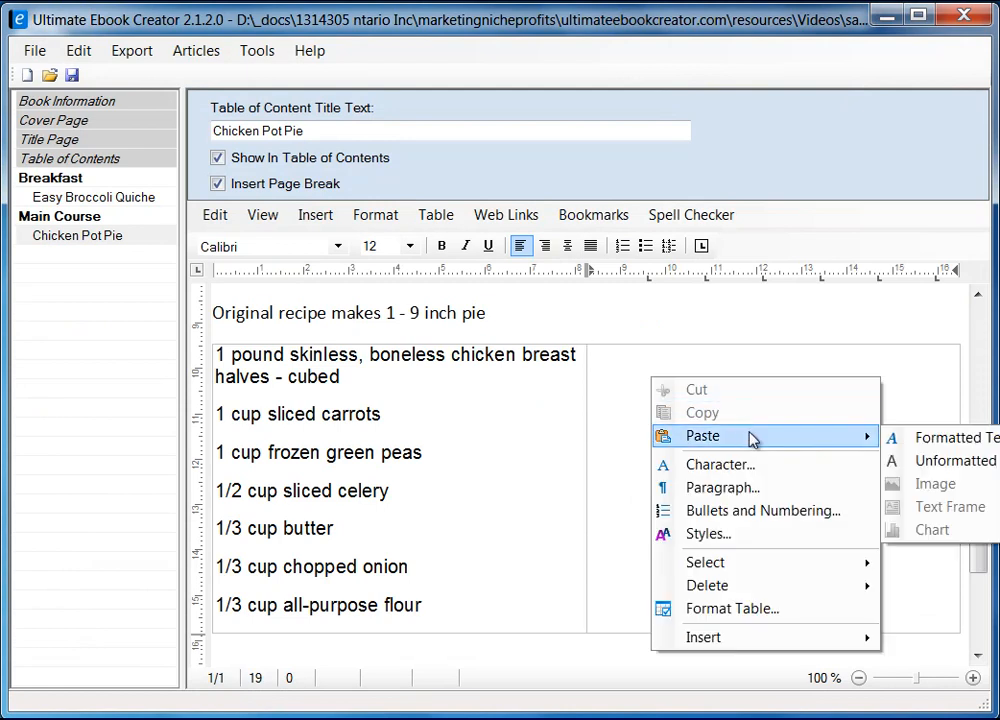
{"action": "left_click", "coordinate": [933, 466]}
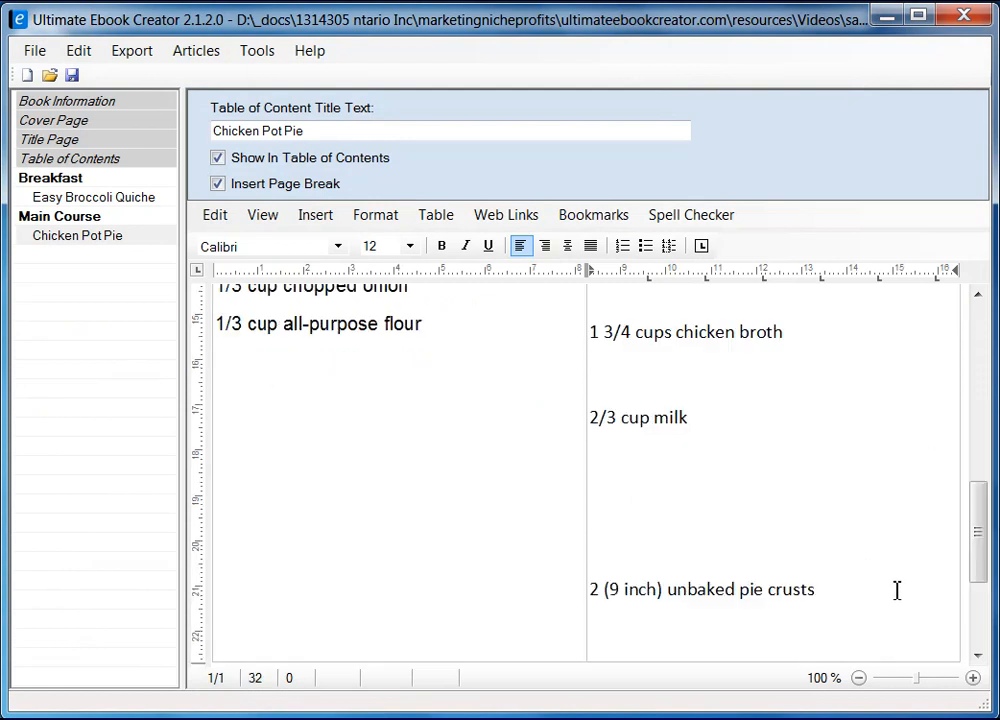
{"action": "left_click_drag", "start_coordinate": [975, 560], "coordinate": [975, 469]}
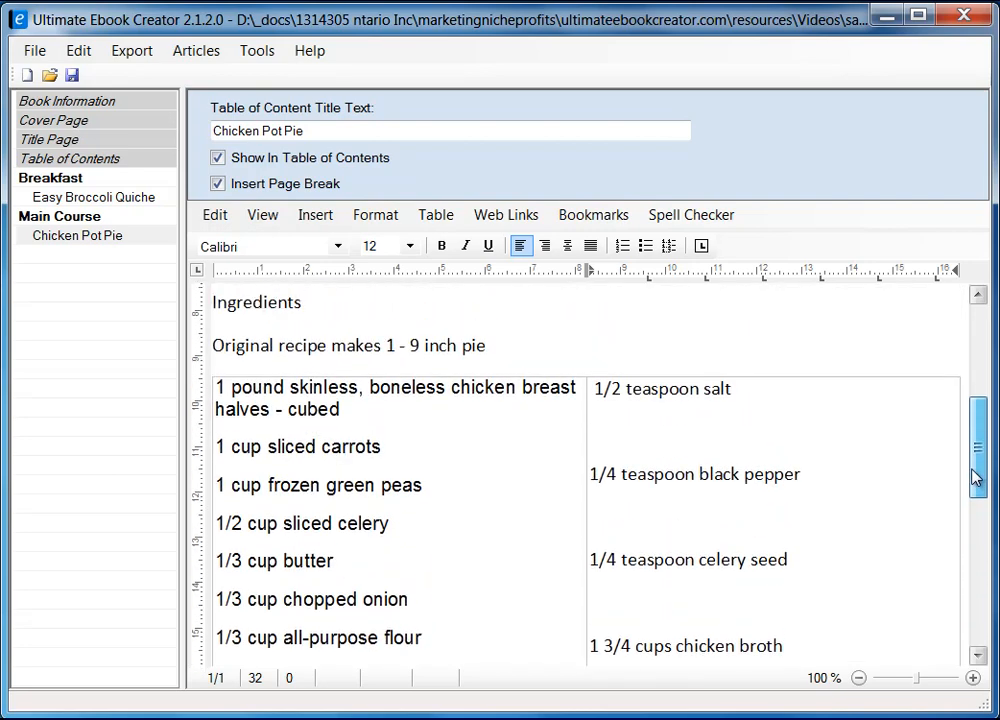
Step: Set the right-cell ingredient lines to Single line spacing
{"action": "left_click", "coordinate": [598, 390], "text": "shift"}
{"action": "right_click", "coordinate": [637, 398]}
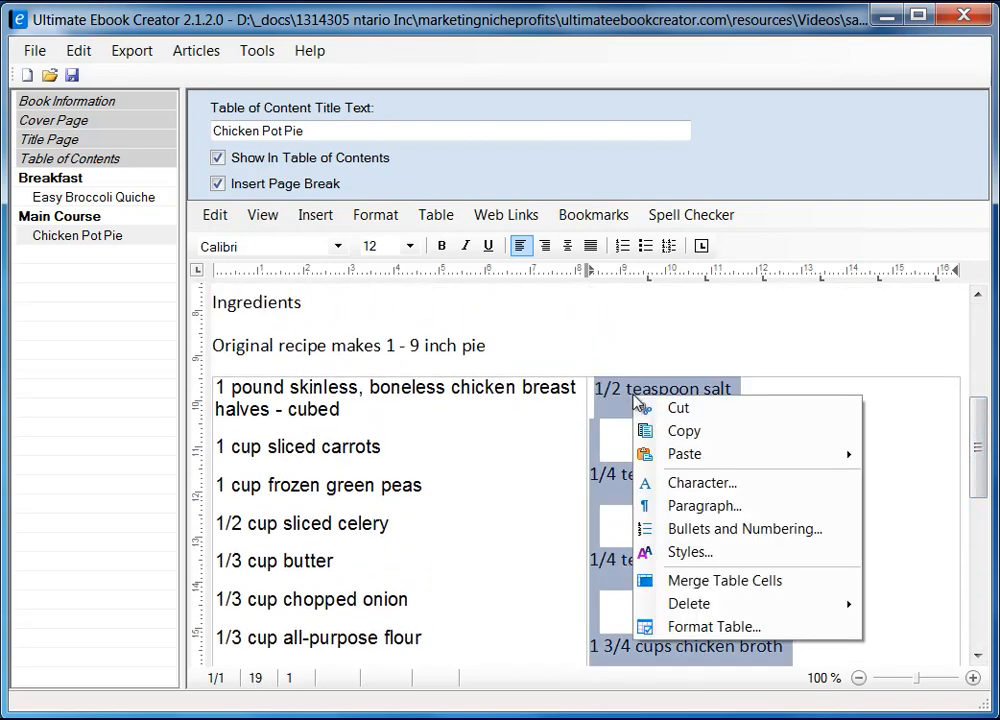
{"action": "left_click", "coordinate": [719, 508]}
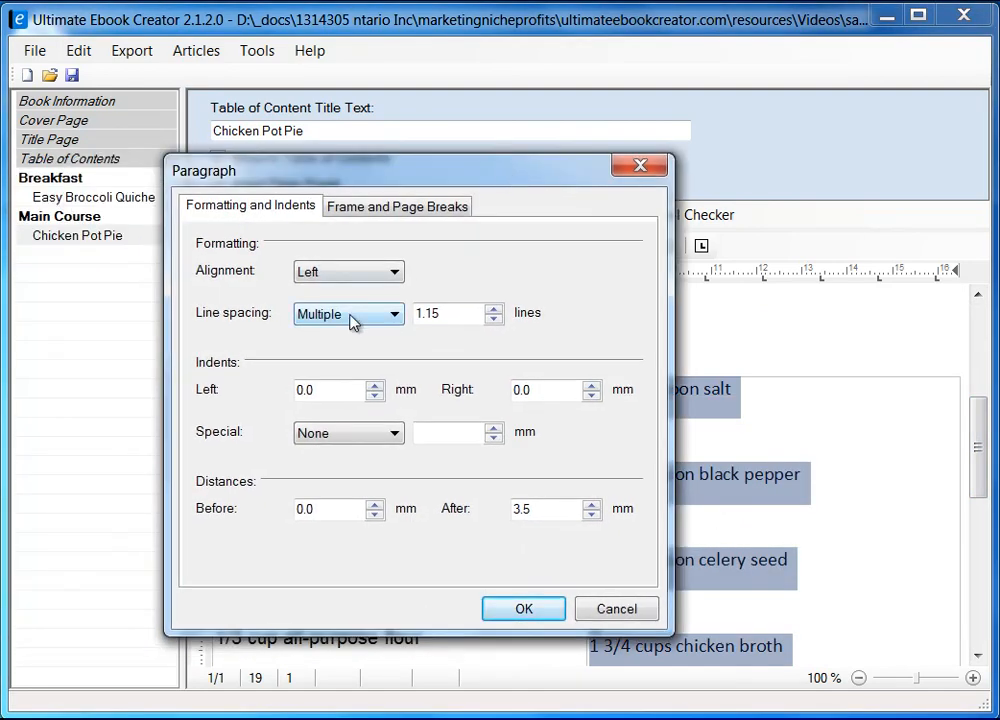
{"action": "left_click", "coordinate": [366, 314]}
{"action": "left_click", "coordinate": [360, 334]}
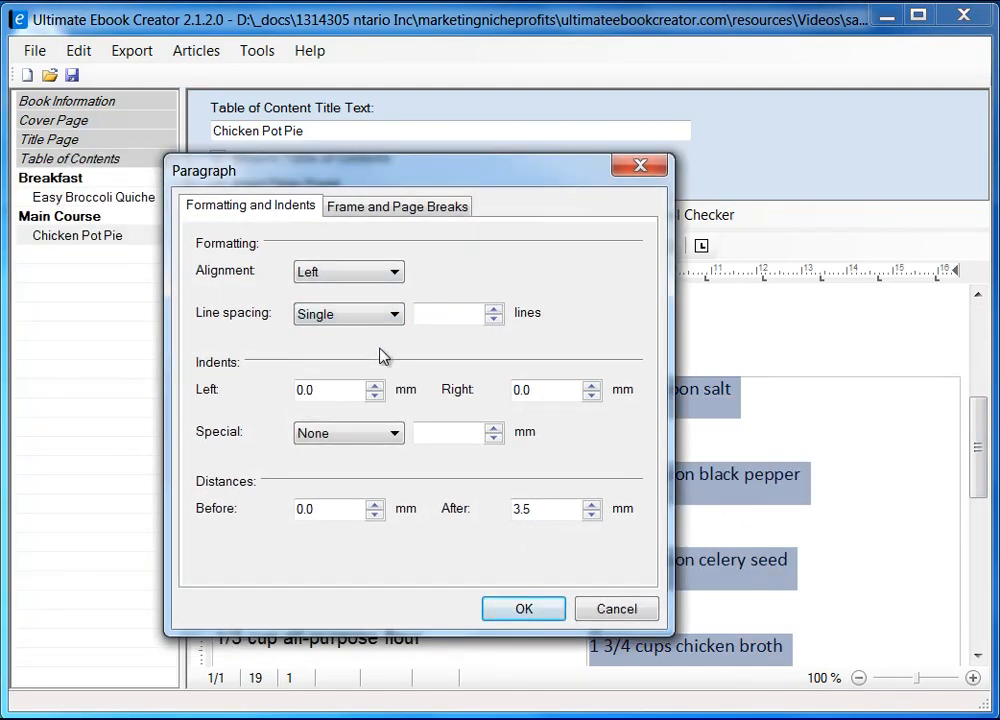
{"action": "left_click", "coordinate": [524, 609]}
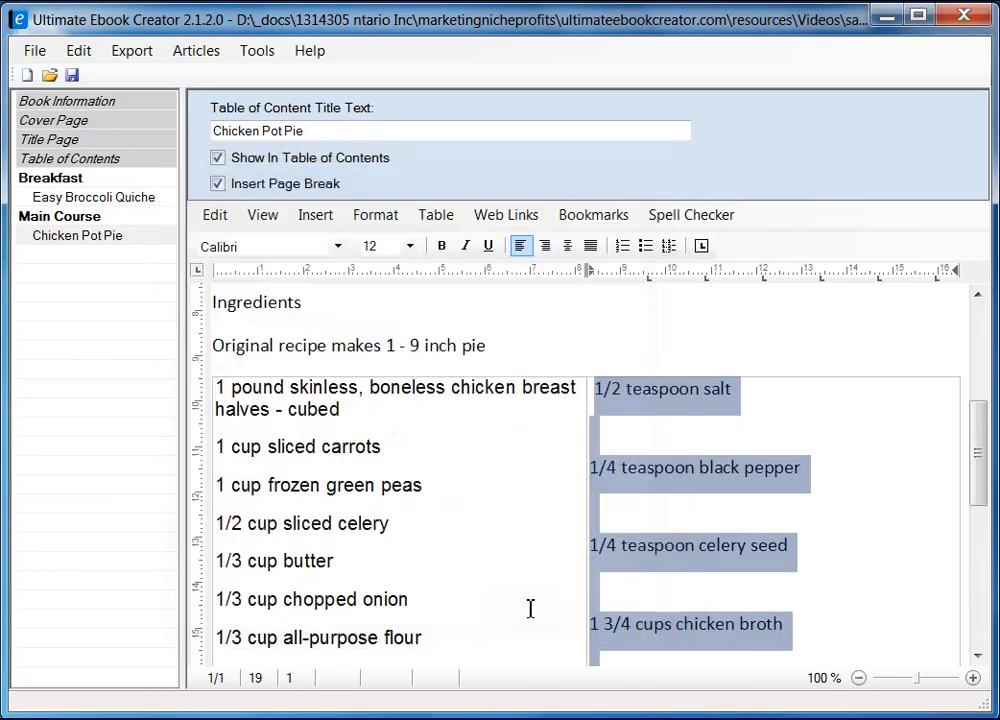
{"action": "left_click", "coordinate": [818, 452]}
{"action": "mouse_move", "coordinate": [975, 495]}
{"action": "left_mouse_down"}
{"action": "mouse_move", "coordinate": [975, 462]}
{"action": "mouse_move", "coordinate": [979, 470]}
{"action": "left_mouse_up"}
Step: Remove the blank lines after salt, black pepper and celery seed, and the space before 1/2 teaspoon salt
{"action": "key", "text": "Delete"}
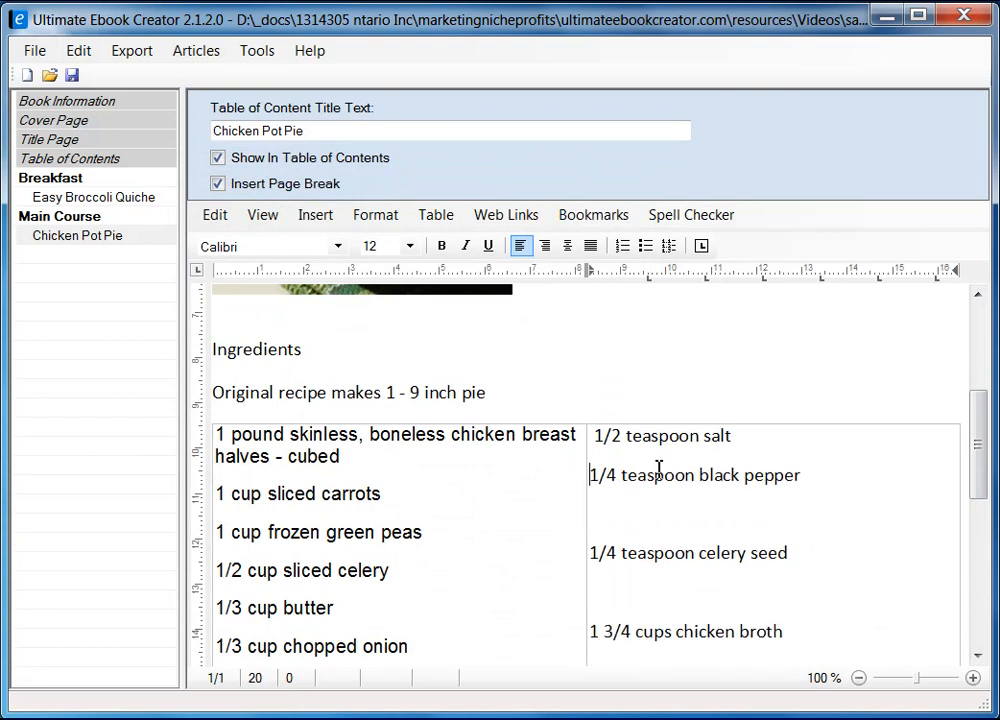
{"action": "key", "text": "Left"}
{"action": "key", "text": "Up"}
{"action": "key", "text": "Down"}
{"action": "key", "text": "Delete"}
{"action": "key", "text": "Down"}
{"action": "key", "text": "Delete"}
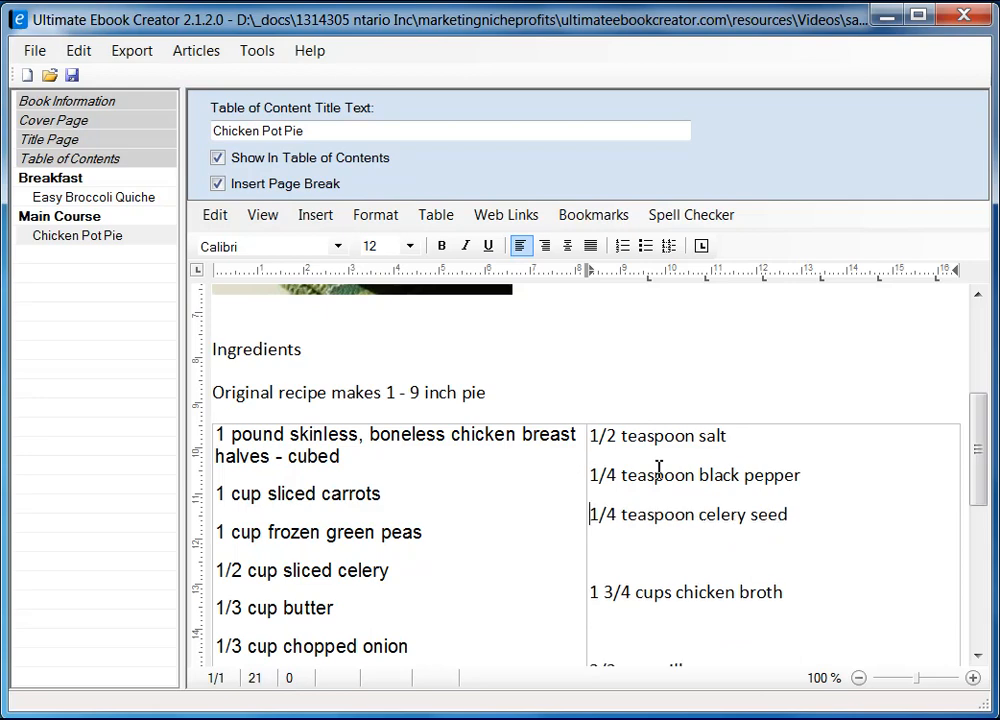
{"action": "key", "text": "Delete"}
{"action": "key", "text": "Delete"}
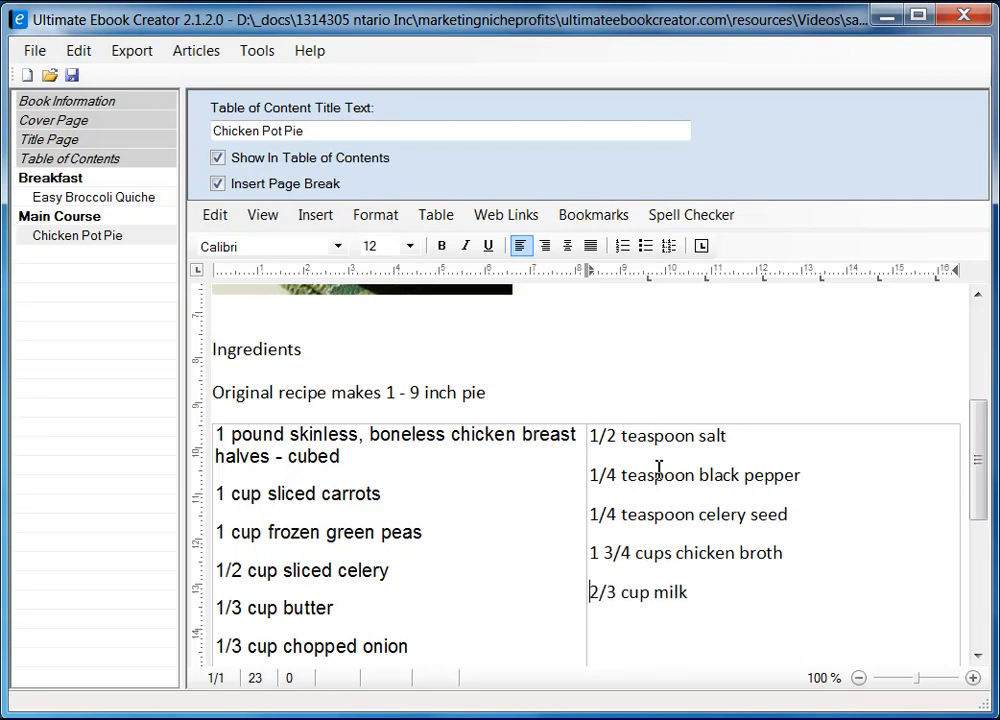
Step: Delete the empty lines between 2/3 cup milk and the pie crusts line
{"action": "scroll", "coordinate": [659, 468], "scroll_direction": "down", "scroll_amount": 3}
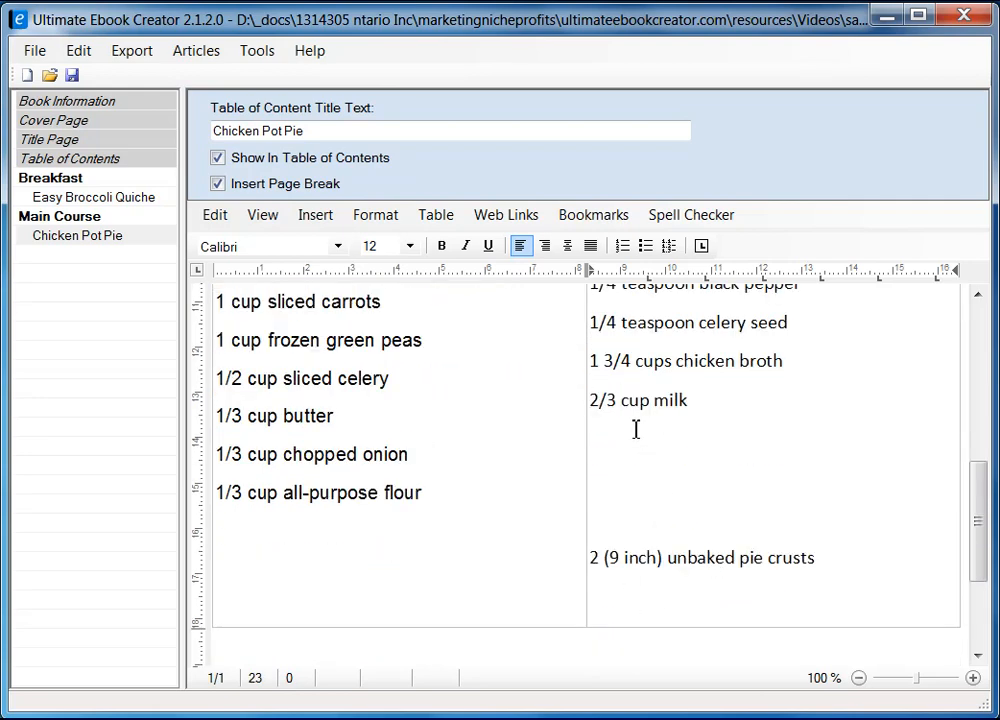
{"action": "key", "text": "Right"}
{"action": "key", "text": "Right"}
{"action": "key", "text": "Right"}
{"action": "key", "text": "Right"}
{"action": "key", "text": "Right"}
{"action": "left_click", "coordinate": [753, 413]}
{"action": "key", "text": "Right"}
{"action": "key", "text": "Delete"}
{"action": "key", "text": "Delete"}
{"action": "key", "text": "Delete"}
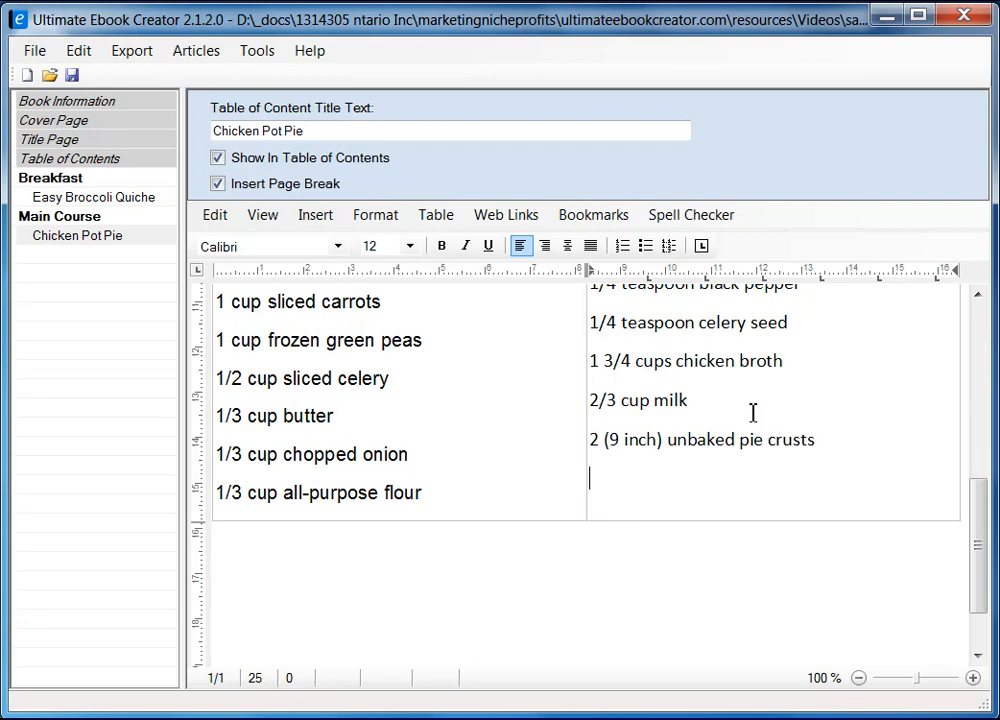
{"action": "key", "text": "BackSpace"}
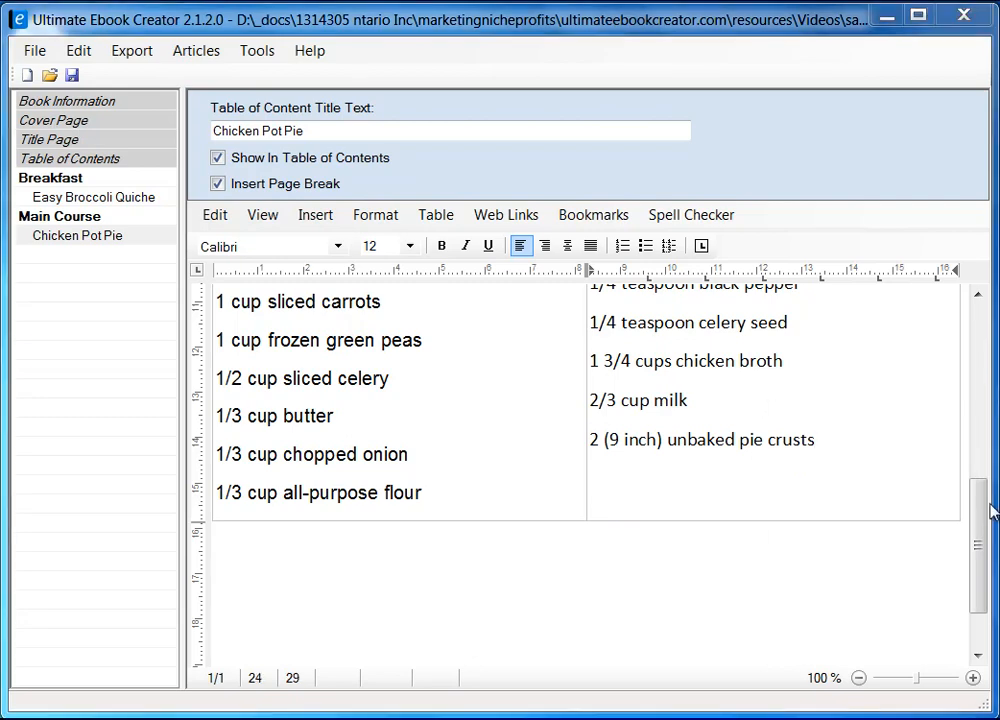
{"action": "left_click_drag", "start_coordinate": [982, 535], "coordinate": [975, 507]}
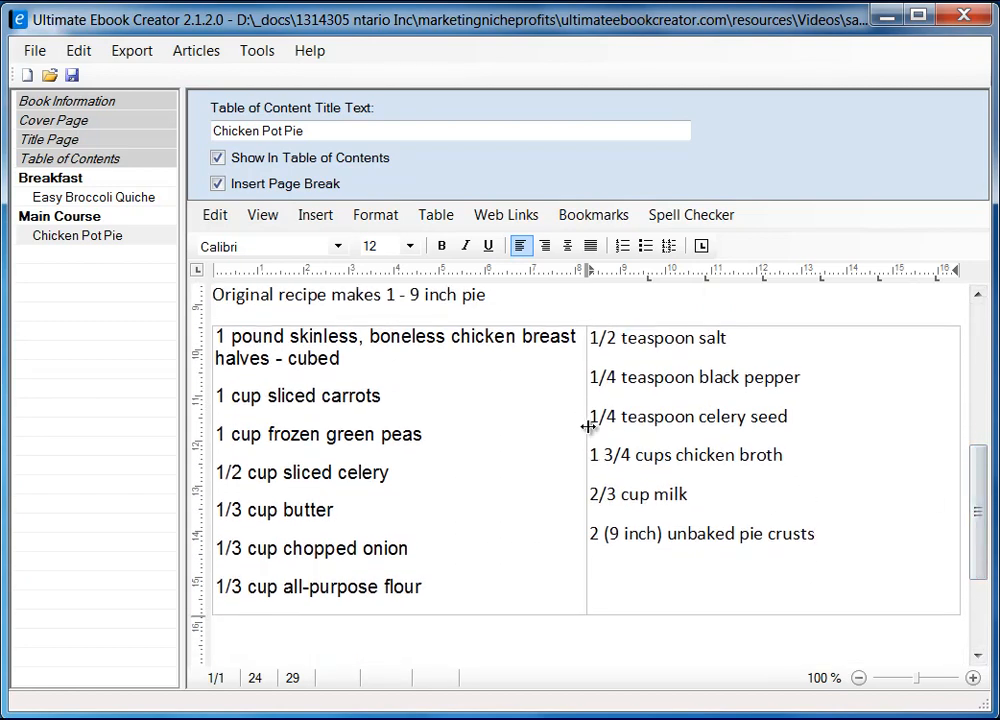
Step: Drag the table's column divider to resize the ingredient columns, then select the right-cell ingredient lines
{"action": "left_click_drag", "start_coordinate": [587, 426], "coordinate": [674, 412]}
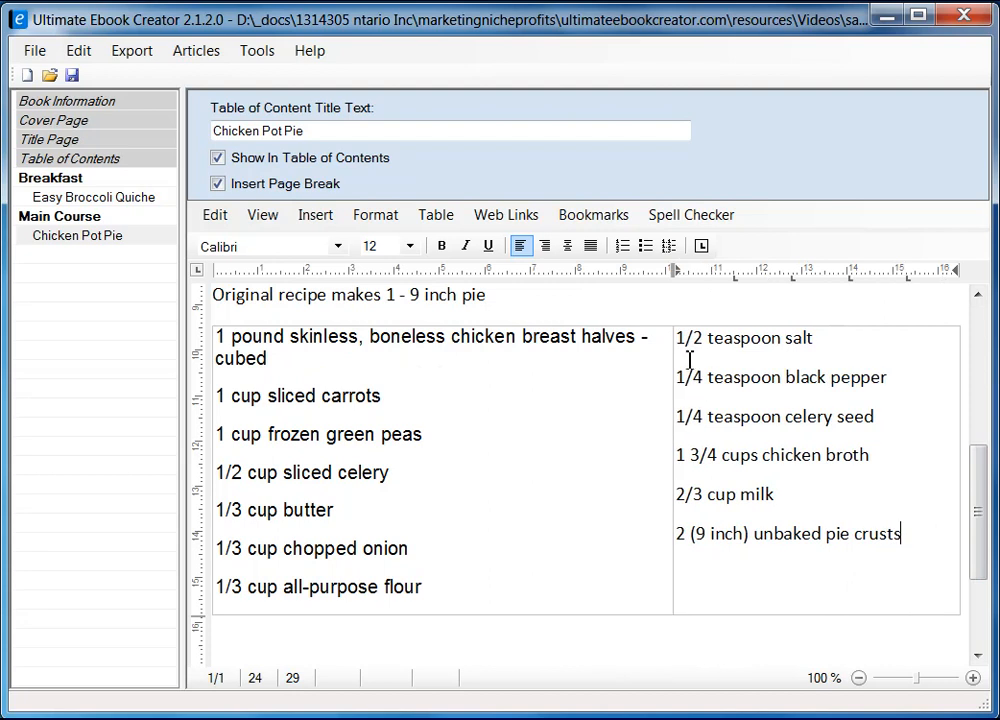
{"action": "left_click", "coordinate": [261, 337]}
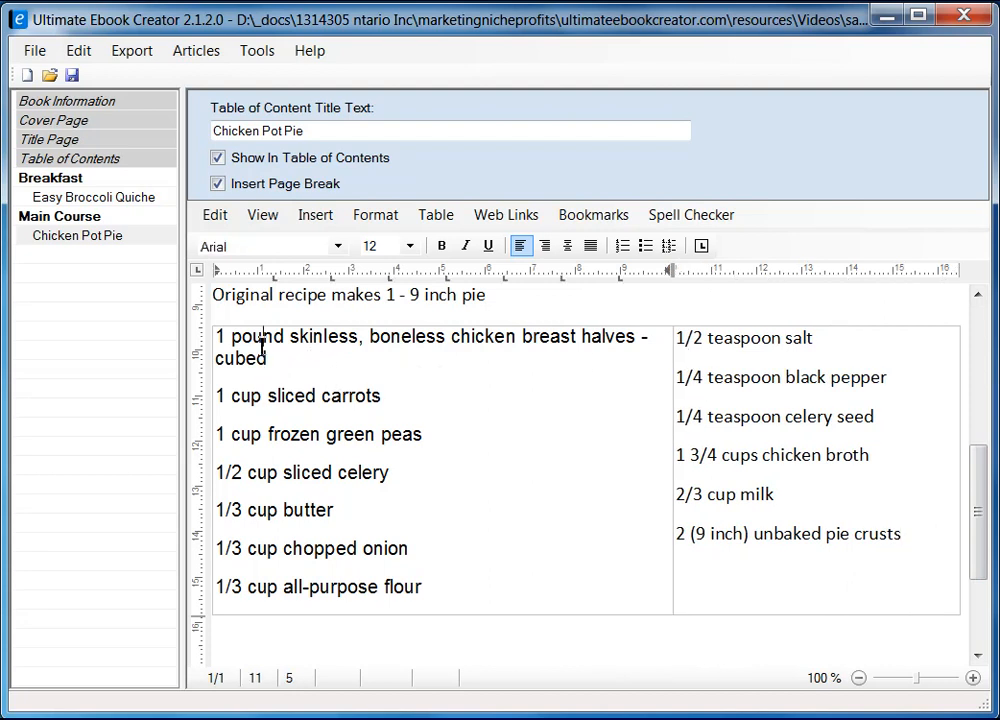
{"action": "left_click", "coordinate": [693, 345]}
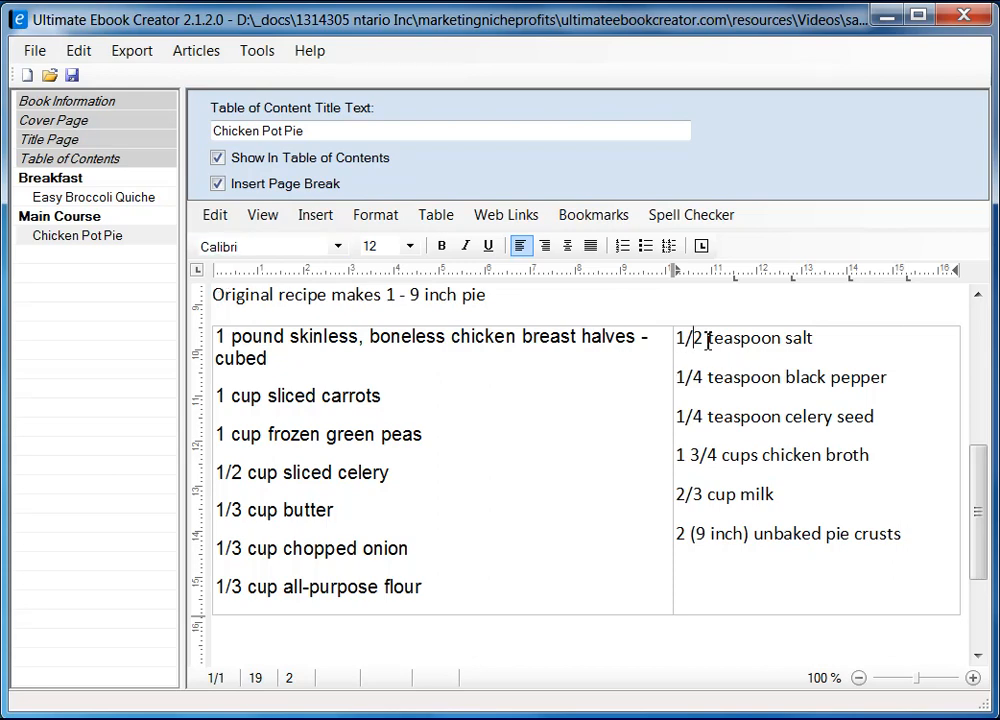
{"action": "left_click_drag", "start_coordinate": [681, 343], "coordinate": [904, 535]}
Step: Set the selected right-column ingredients to Arial, size 10
{"action": "left_click", "coordinate": [340, 246]}
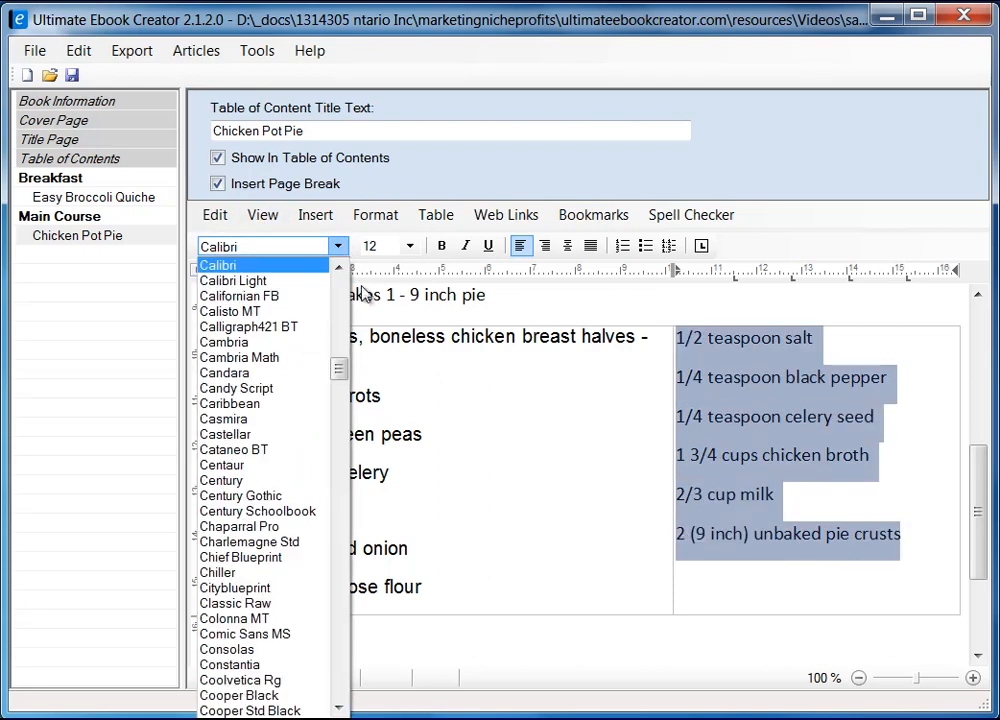
{"action": "left_click_drag", "start_coordinate": [341, 364], "coordinate": [342, 302]}
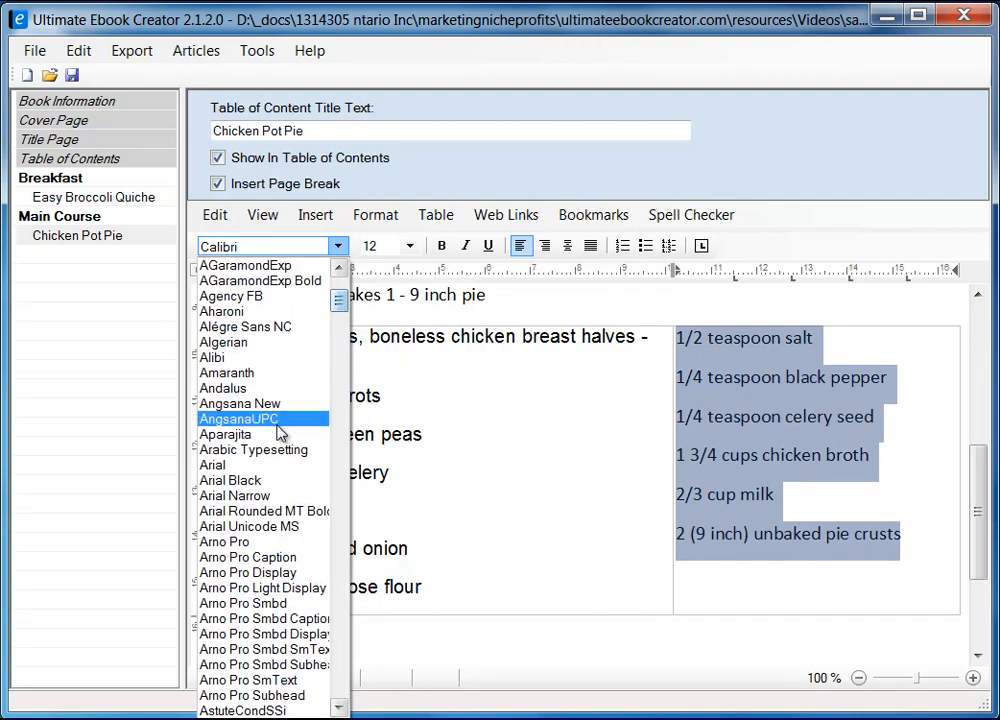
{"action": "left_click", "coordinate": [277, 466]}
{"action": "left_click", "coordinate": [409, 246]}
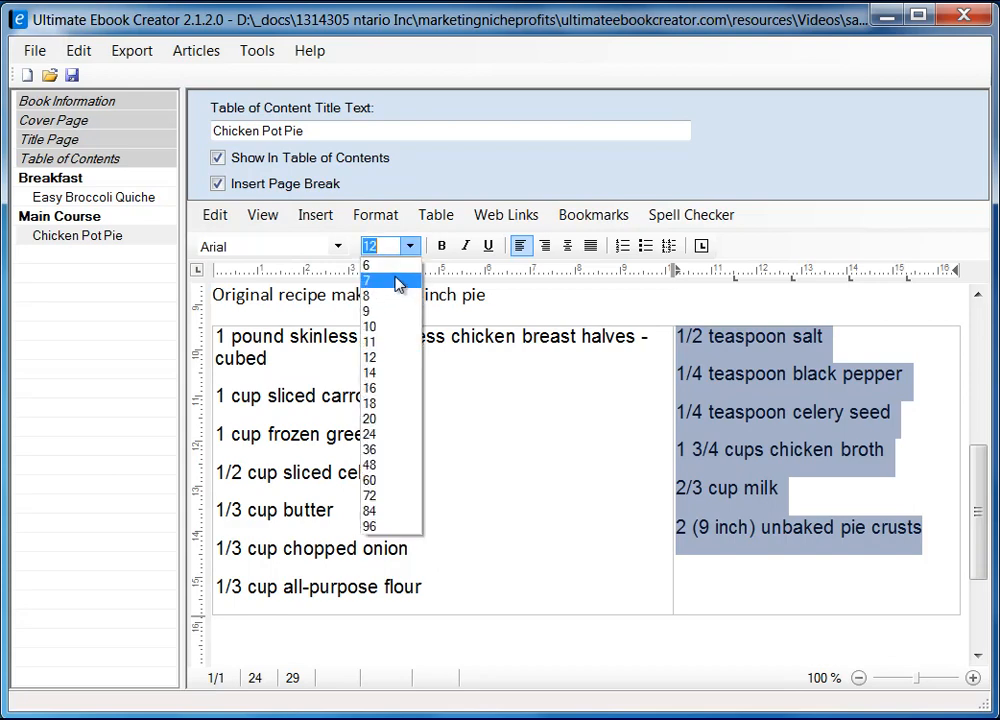
{"action": "left_click", "coordinate": [393, 326]}
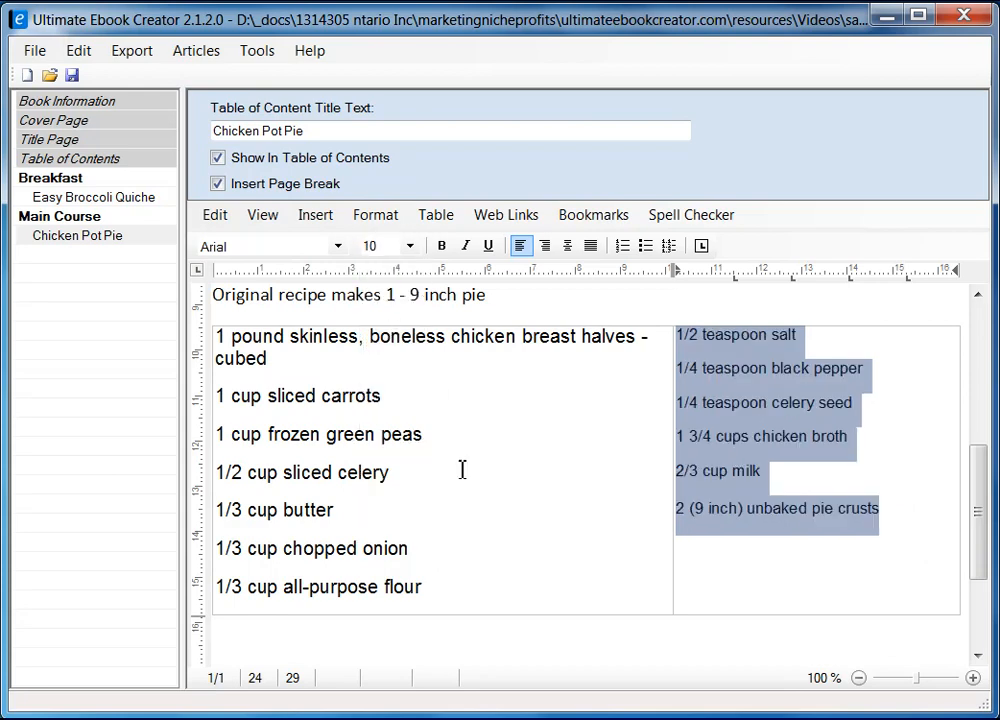
{"action": "left_click", "coordinate": [221, 341]}
Step: Set the left-column ingredients to size 10
{"action": "left_click", "coordinate": [453, 590], "text": "shift"}
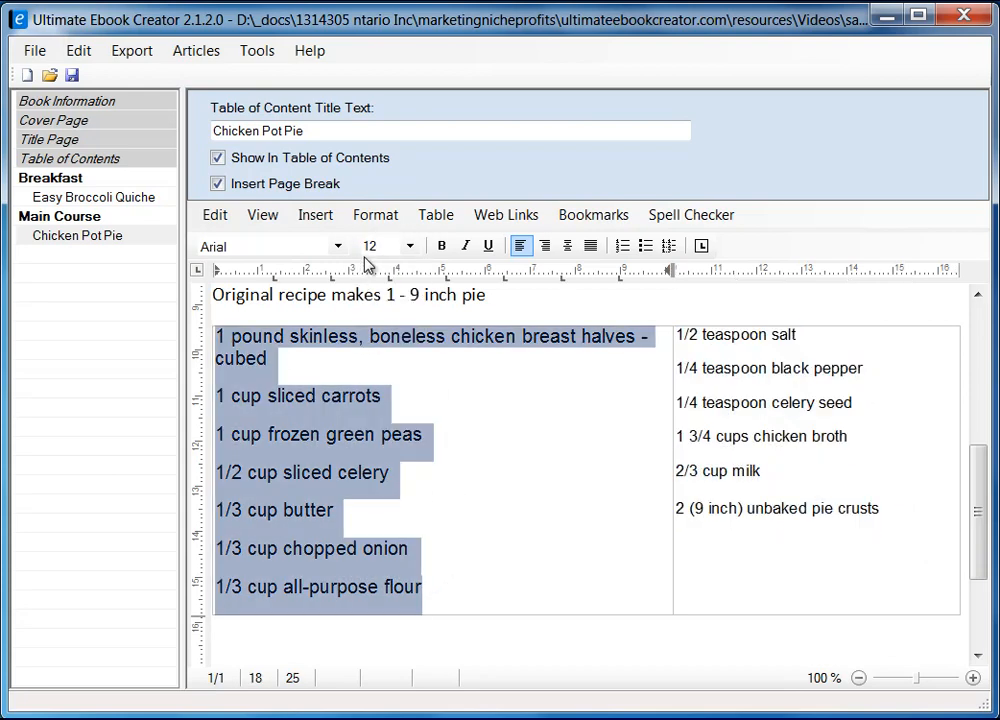
{"action": "left_click", "coordinate": [409, 246]}
{"action": "left_click", "coordinate": [381, 326]}
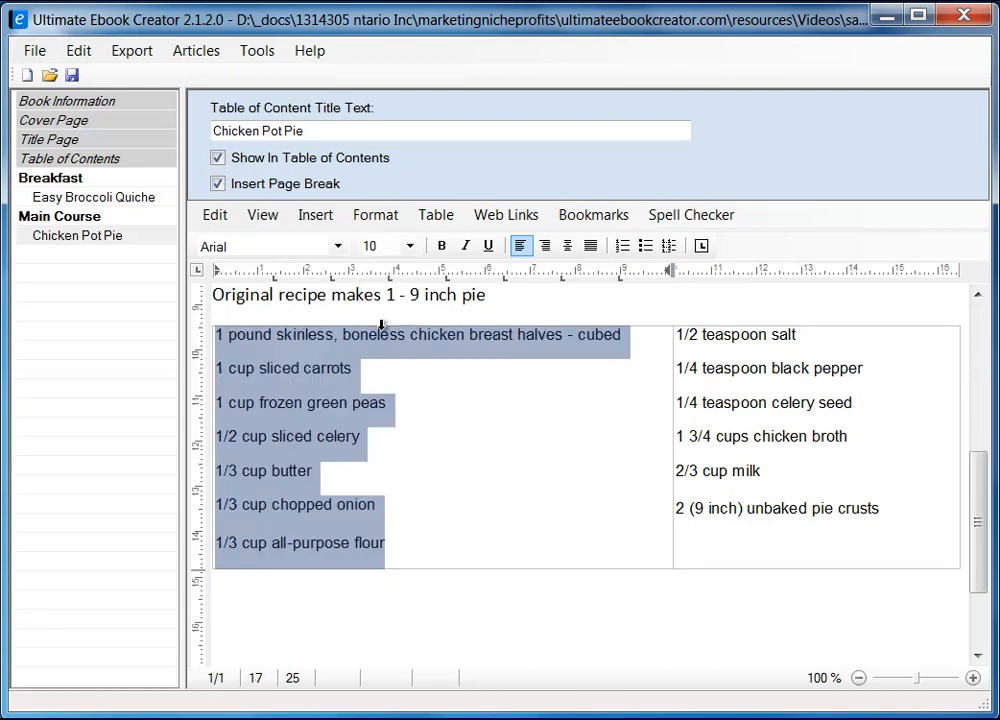
{"action": "left_click", "coordinate": [549, 445]}
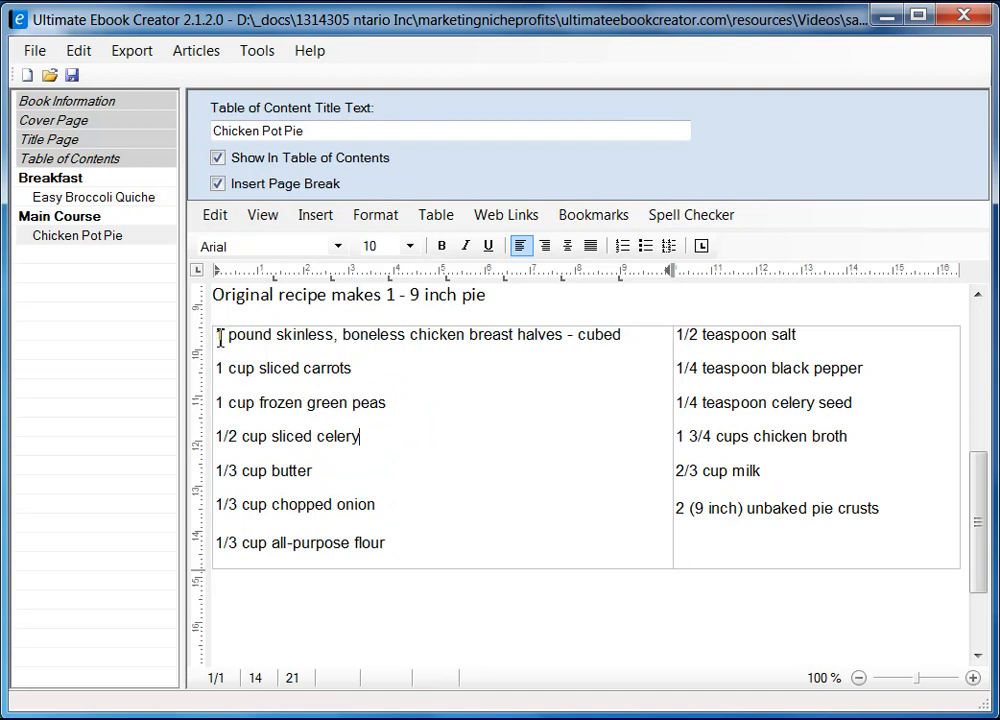
Step: Apply bullets to the left and right ingredient columns, from chicken breast to pie crusts
{"action": "left_click_drag", "start_coordinate": [220, 338], "coordinate": [415, 537]}
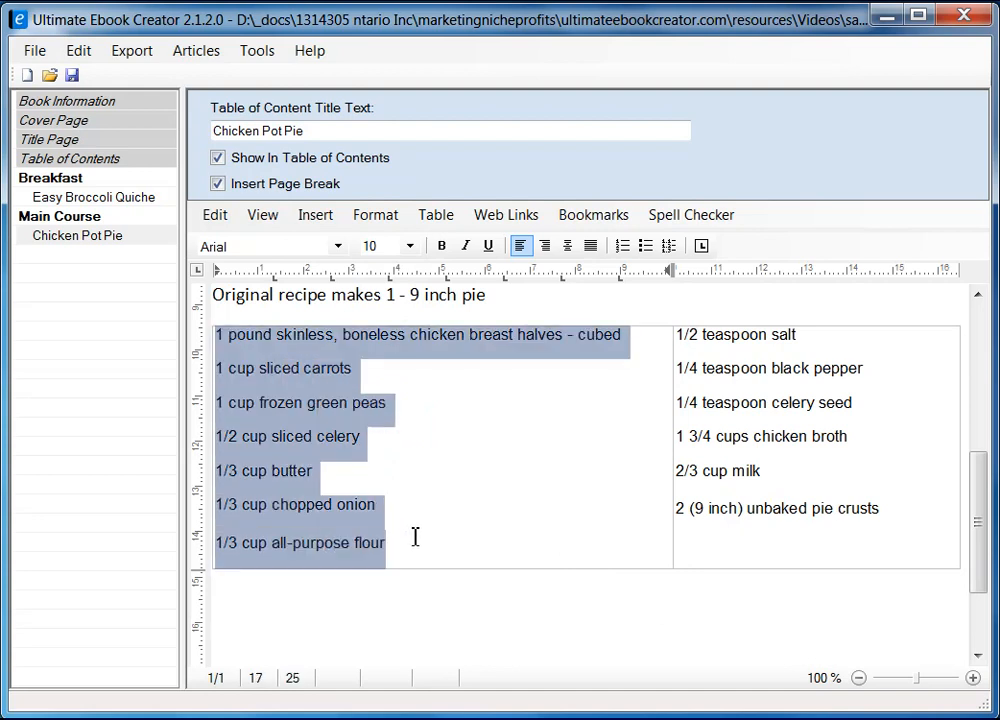
{"action": "left_click", "coordinate": [646, 246]}
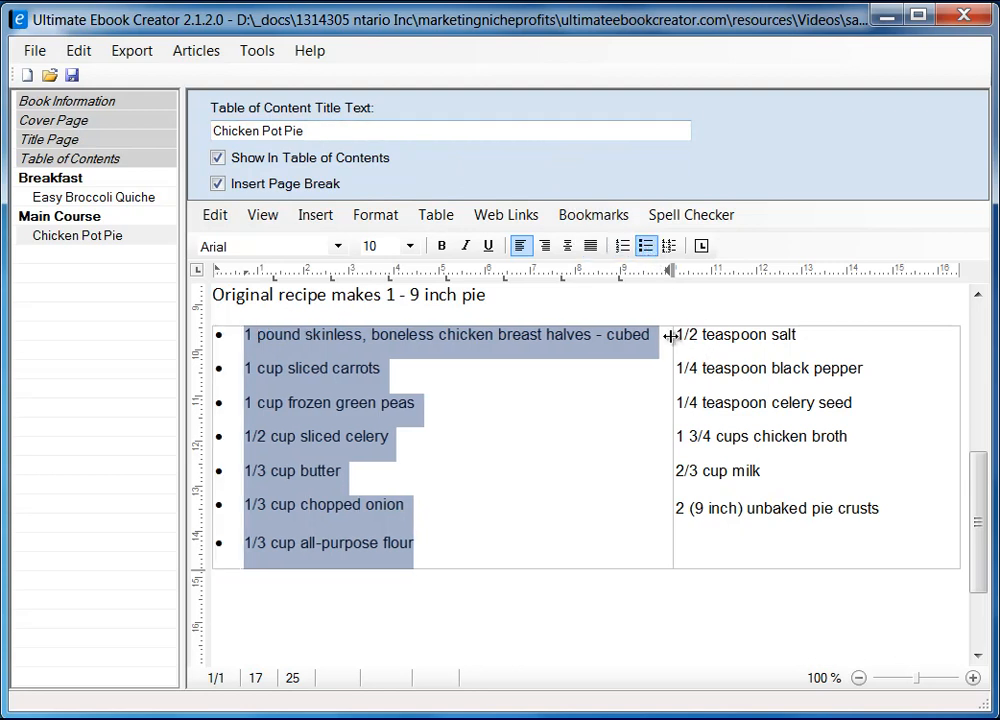
{"action": "left_click_drag", "start_coordinate": [673, 334], "coordinate": [888, 511]}
{"action": "left_click", "coordinate": [646, 246]}
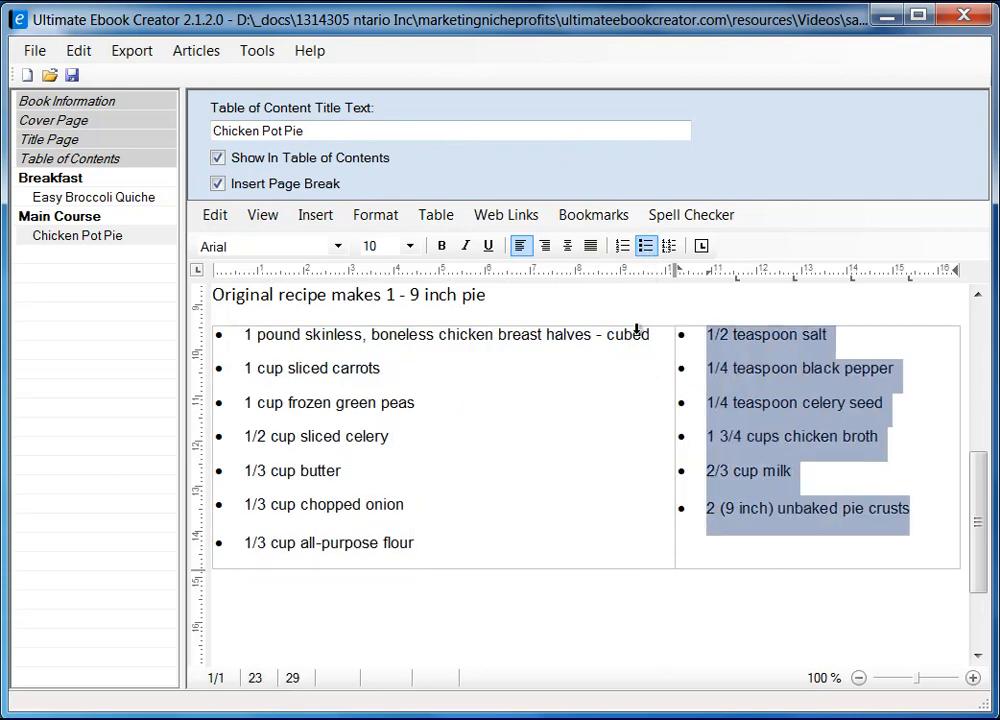
{"action": "left_click", "coordinate": [583, 429]}
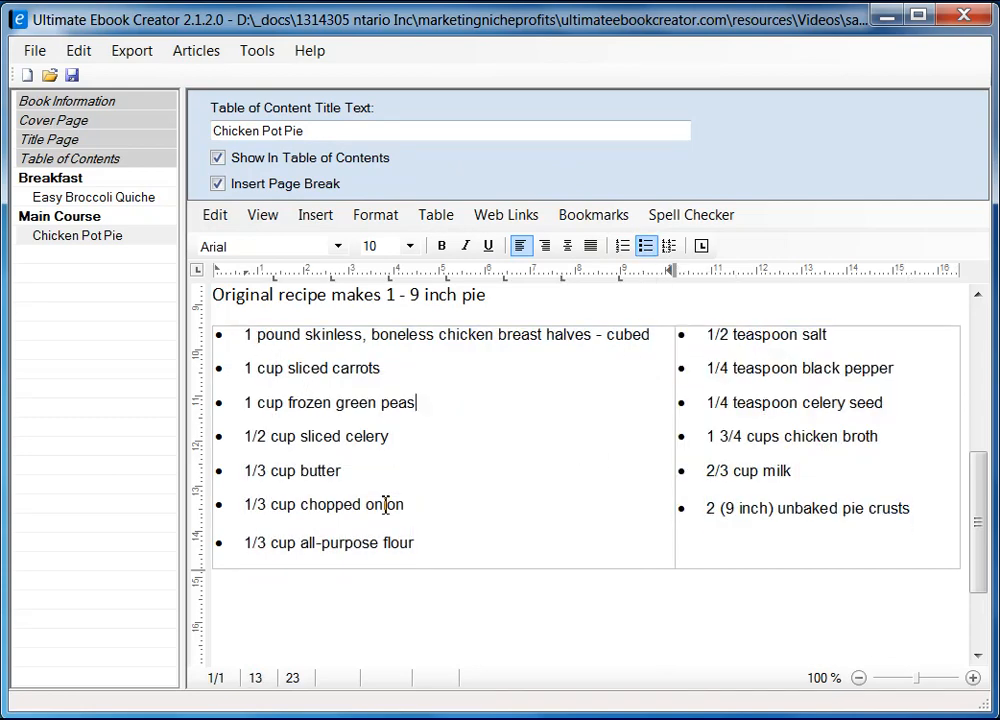
{"action": "left_click_drag", "start_coordinate": [982, 500], "coordinate": [911, 556]}
{"action": "left_click", "coordinate": [262, 506]}
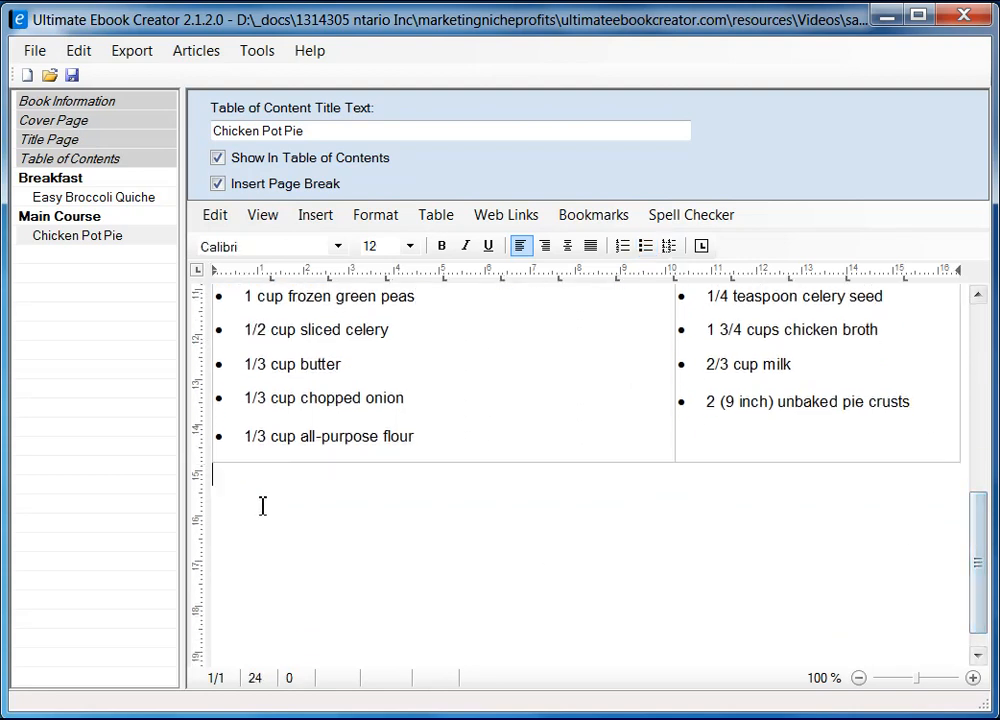
Step: Type the heading 'Directons' on a new line below the ingredient table
{"action": "key", "text": "Return"}
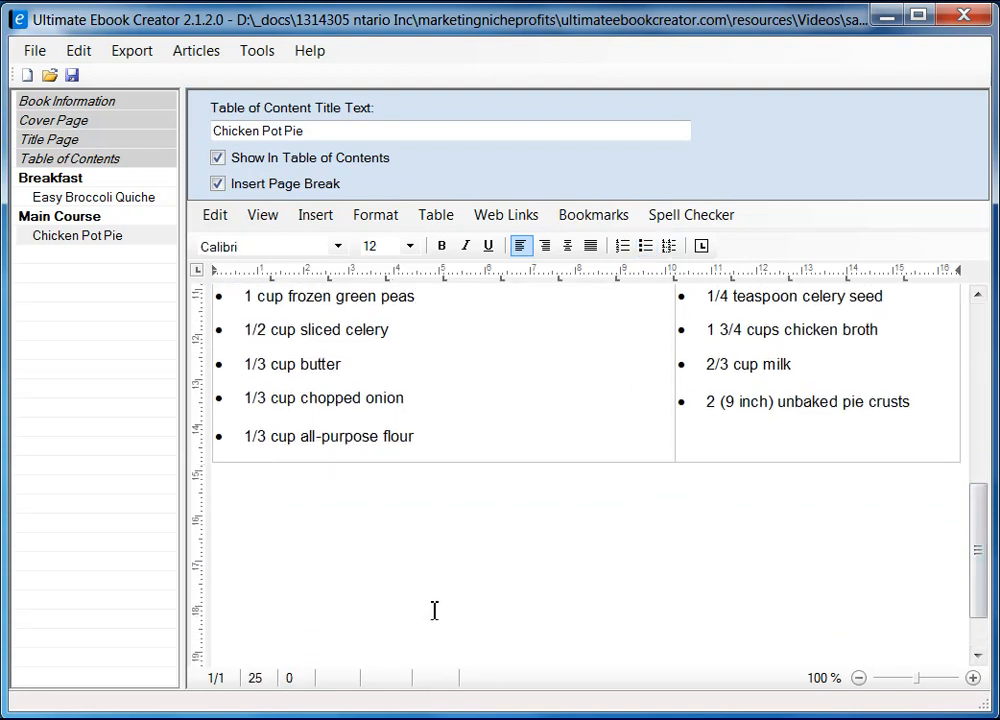
{"action": "type", "text": "Directopms"}
{"action": "key", "text": "BackSpace"}
{"action": "key", "text": "BackSpace"}
{"action": "key", "text": "BackSpace"}
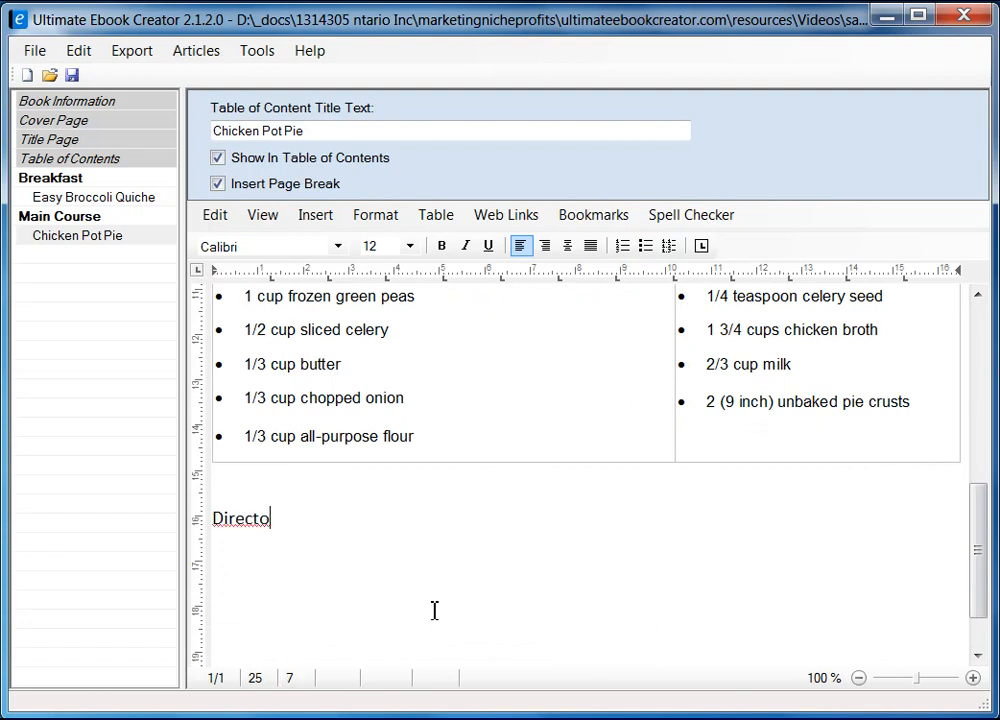
{"action": "key", "text": "Return"}
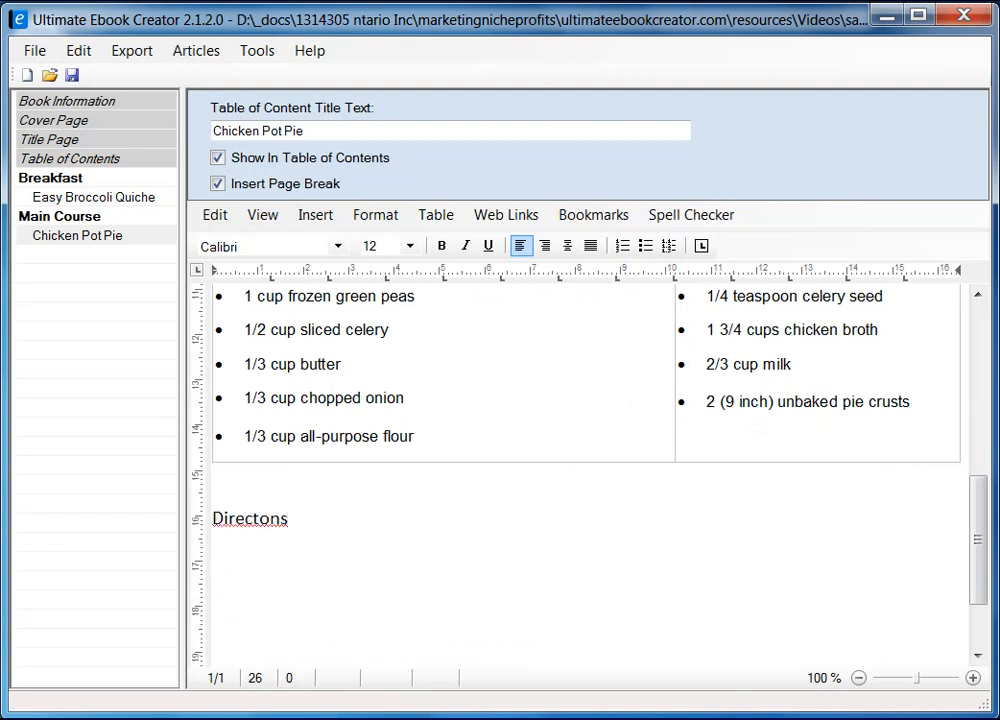
Step: Copy the Allrecipes Directions steps 1–5, then return to Ultimate Ebook Creator
{"action": "key", "text": "alt+Tab"}
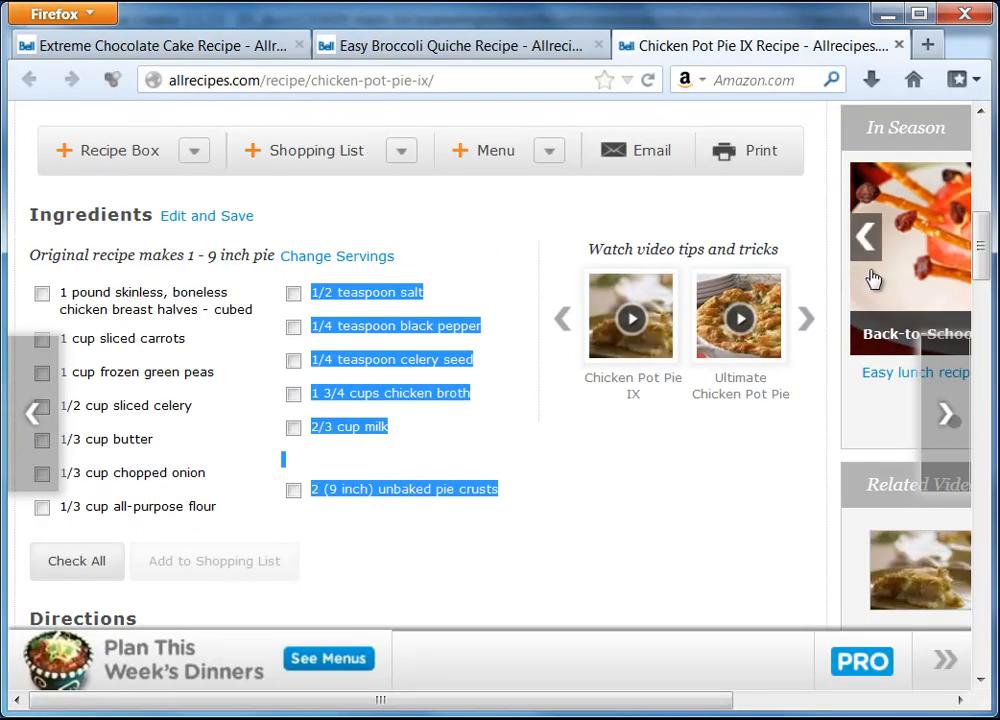
{"action": "left_click_drag", "start_coordinate": [984, 260], "coordinate": [997, 326]}
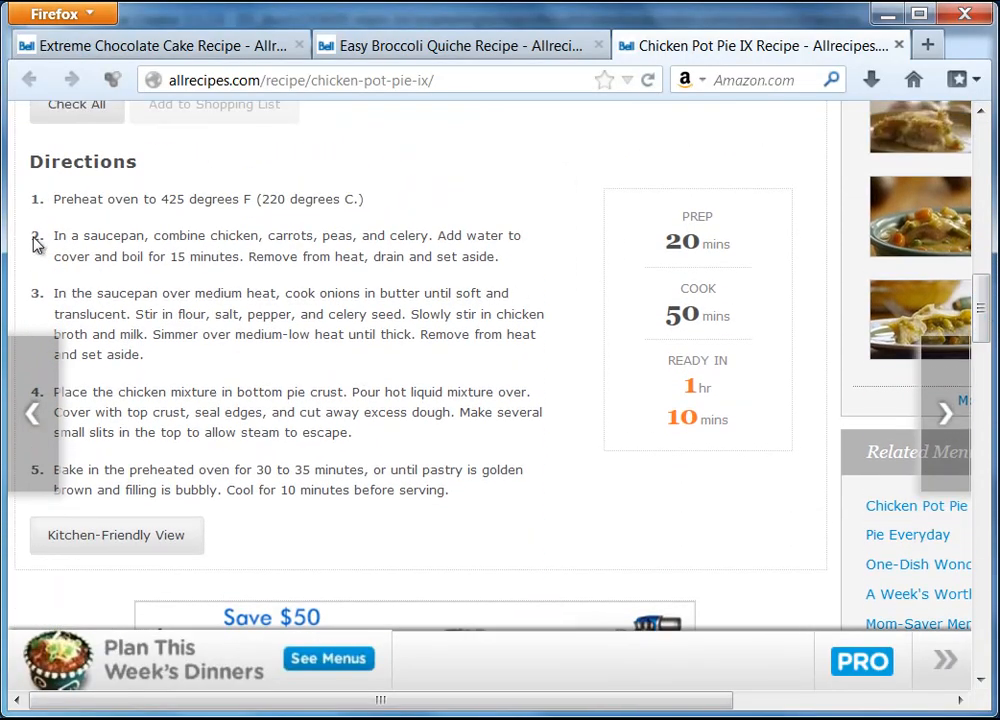
{"action": "left_click_drag", "start_coordinate": [35, 208], "coordinate": [466, 488]}
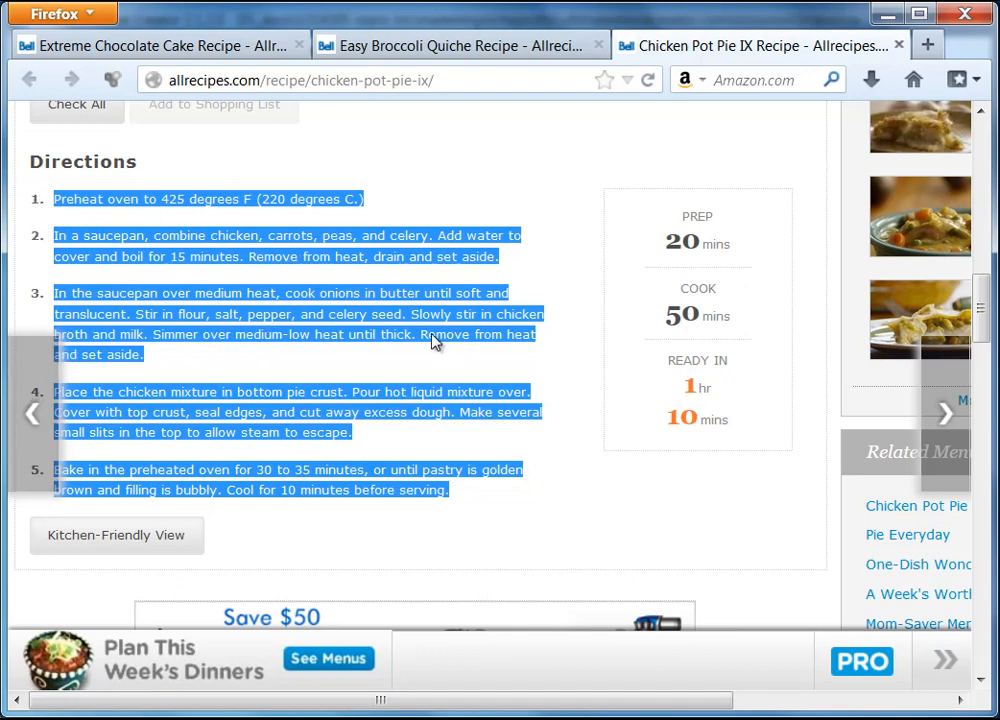
{"action": "left_click", "coordinate": [330, 718]}
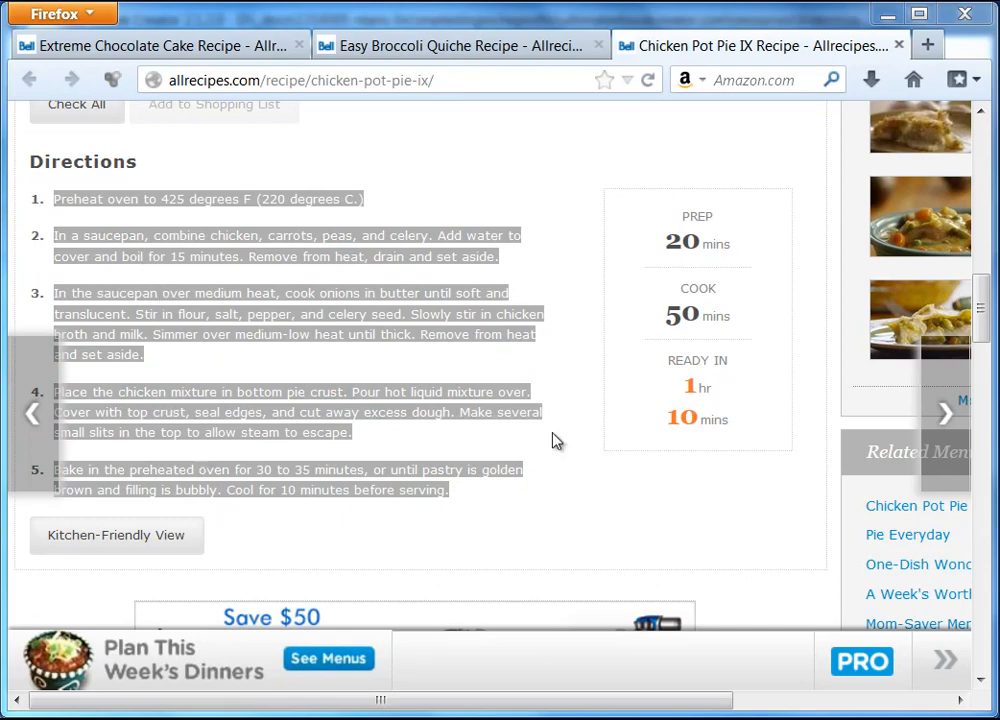
{"action": "mouse_move", "coordinate": [982, 312]}
{"action": "left_mouse_down"}
{"action": "mouse_move", "coordinate": [983, 362]}
{"action": "mouse_move", "coordinate": [983, 314]}
{"action": "left_mouse_up"}
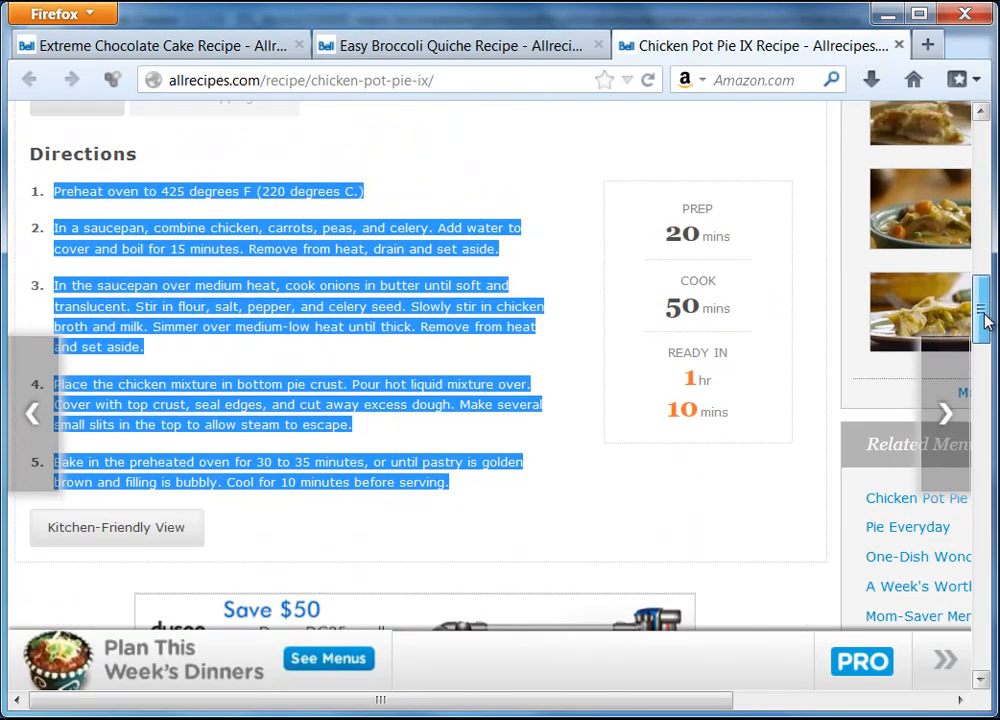
{"action": "right_click", "coordinate": [328, 250]}
{"action": "left_click", "coordinate": [375, 261]}
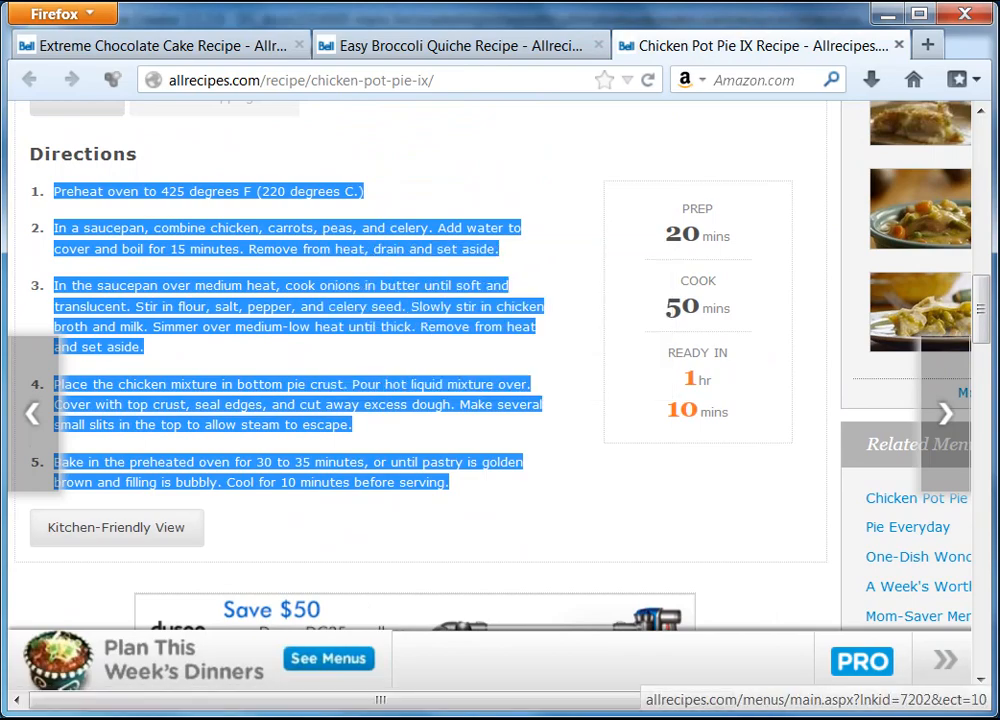
{"action": "left_click", "coordinate": [118, 717]}
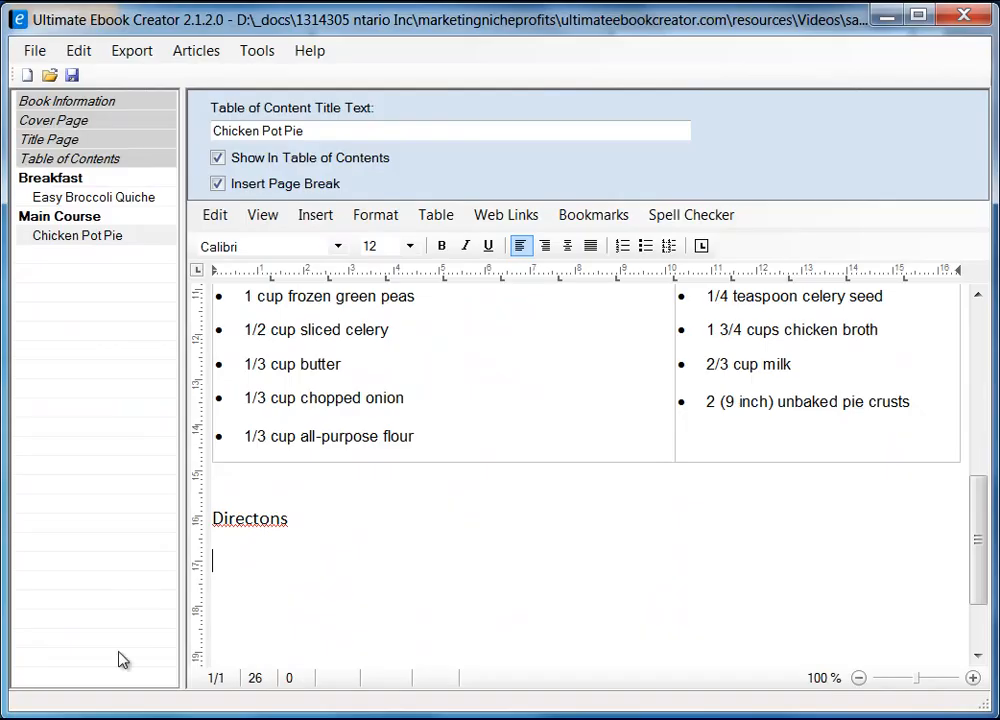
Step: Paste the pot pie directions as unformatted text below the Directons heading
{"action": "right_click", "coordinate": [235, 566]}
{"action": "mouse_move", "coordinate": [335, 627]}
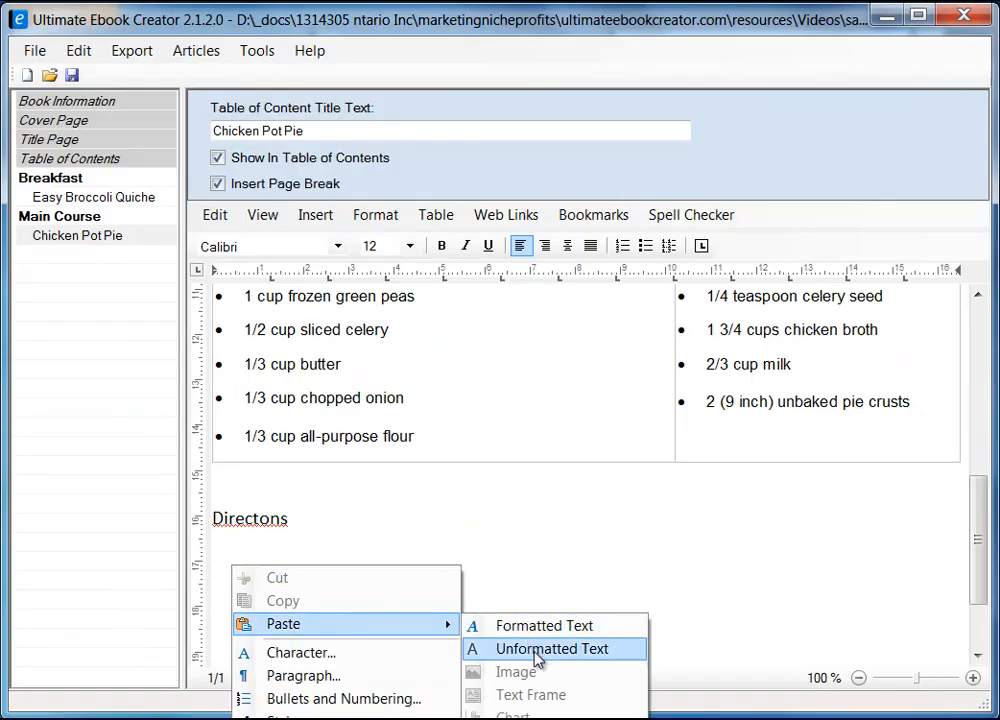
{"action": "left_click", "coordinate": [537, 652]}
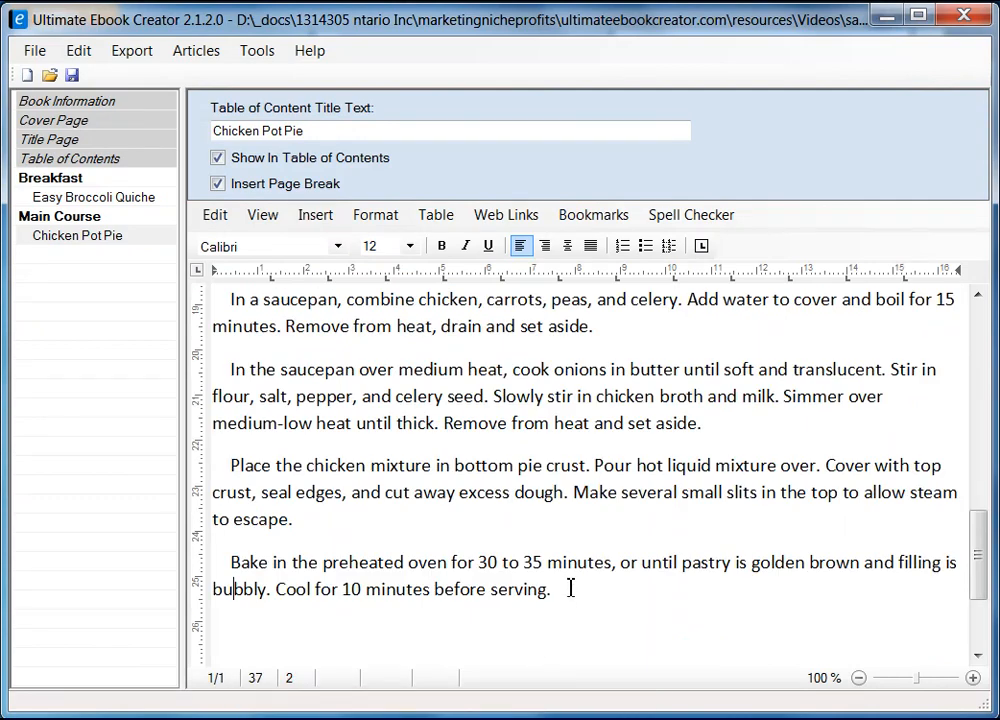
Step: Remove the leading indents from each pasted direction paragraph, including the Preheat line
{"action": "key", "text": "Down"}
{"action": "key", "text": "BackSpace"}
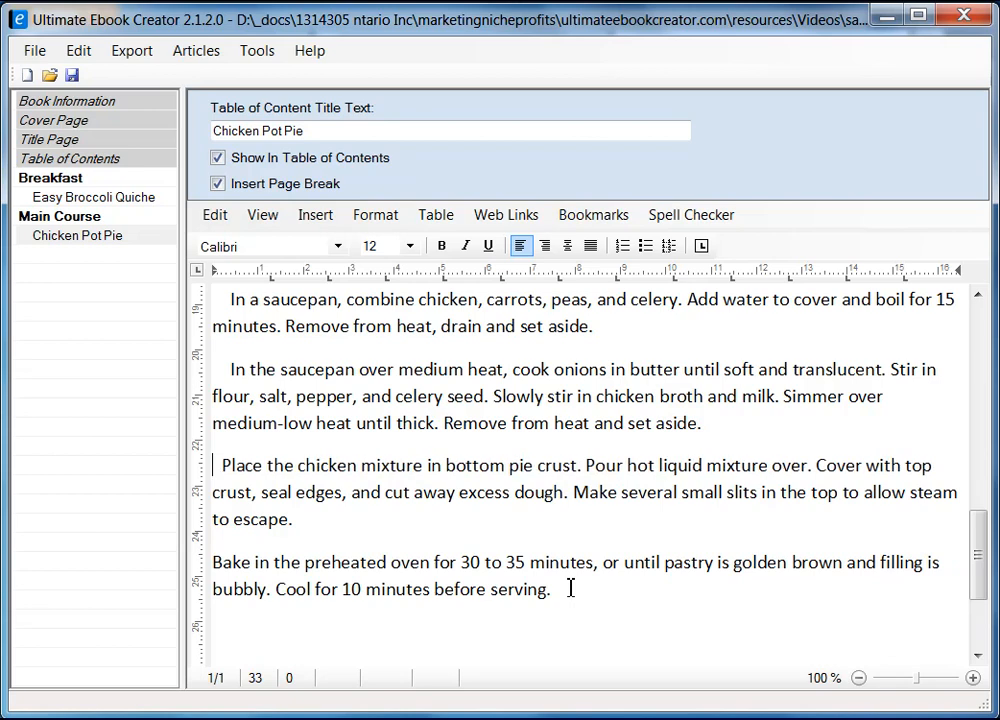
{"action": "key", "text": "BackSpace"}
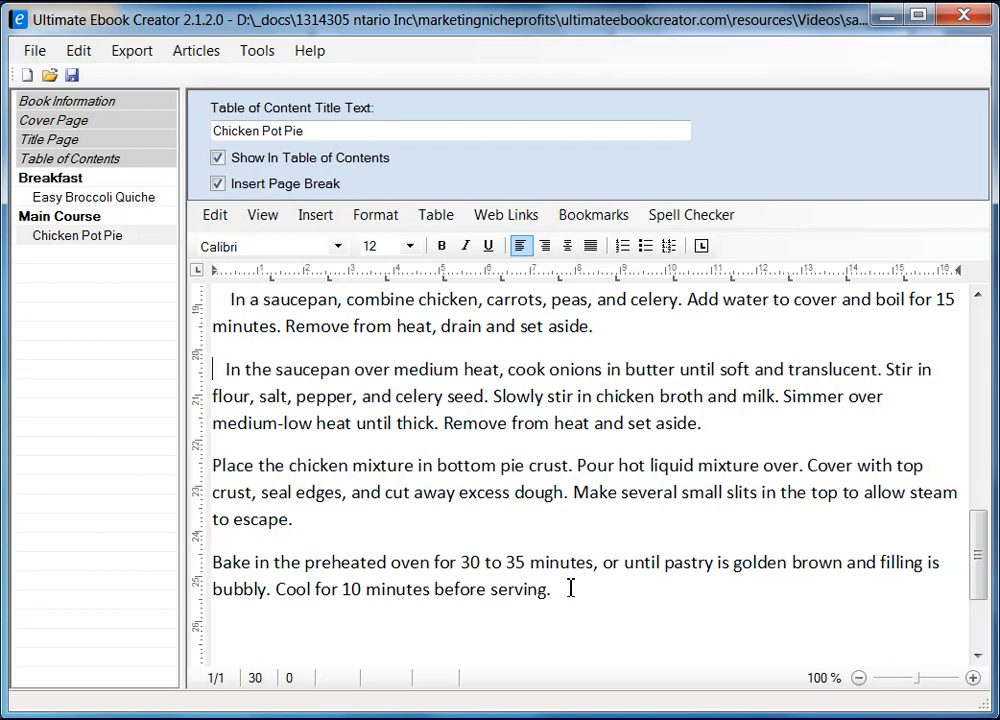
{"action": "key", "text": "BackSpace"}
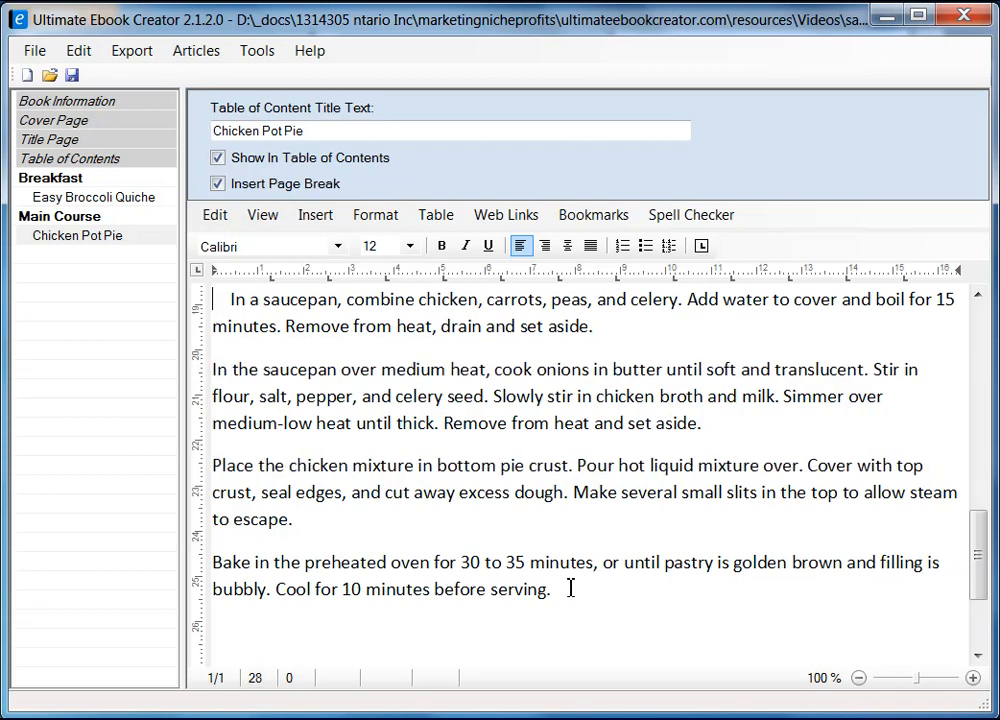
{"action": "key", "text": "Up"}
{"action": "key", "text": "Up"}
{"action": "key", "text": "Up"}
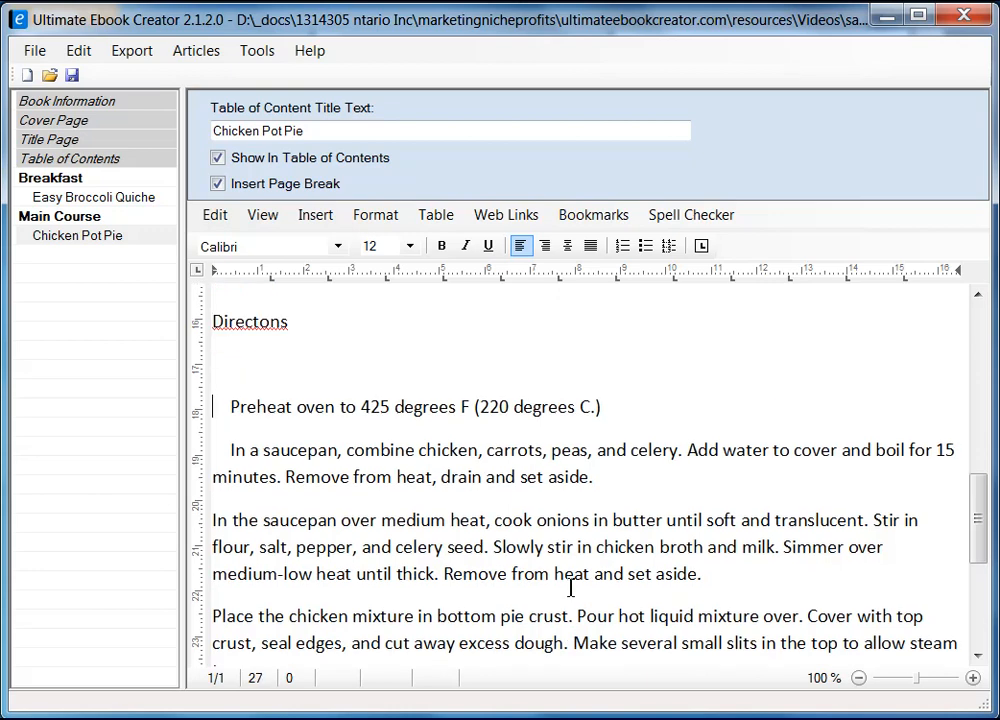
{"action": "key", "text": "Delete"}
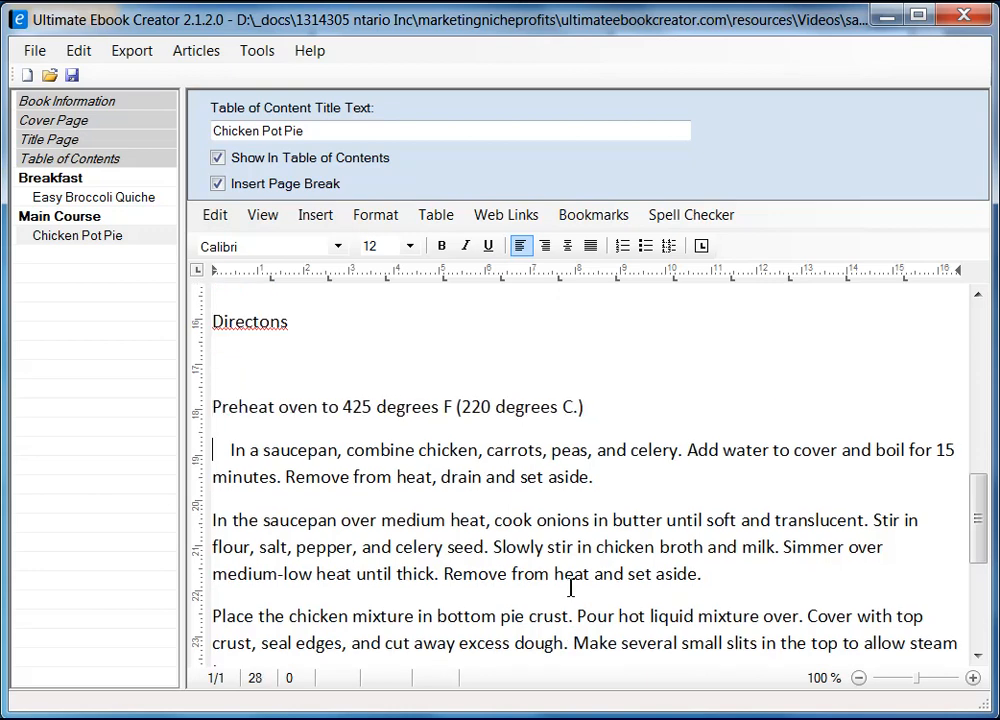
{"action": "key", "text": "Down"}
{"action": "key", "text": "Delete"}
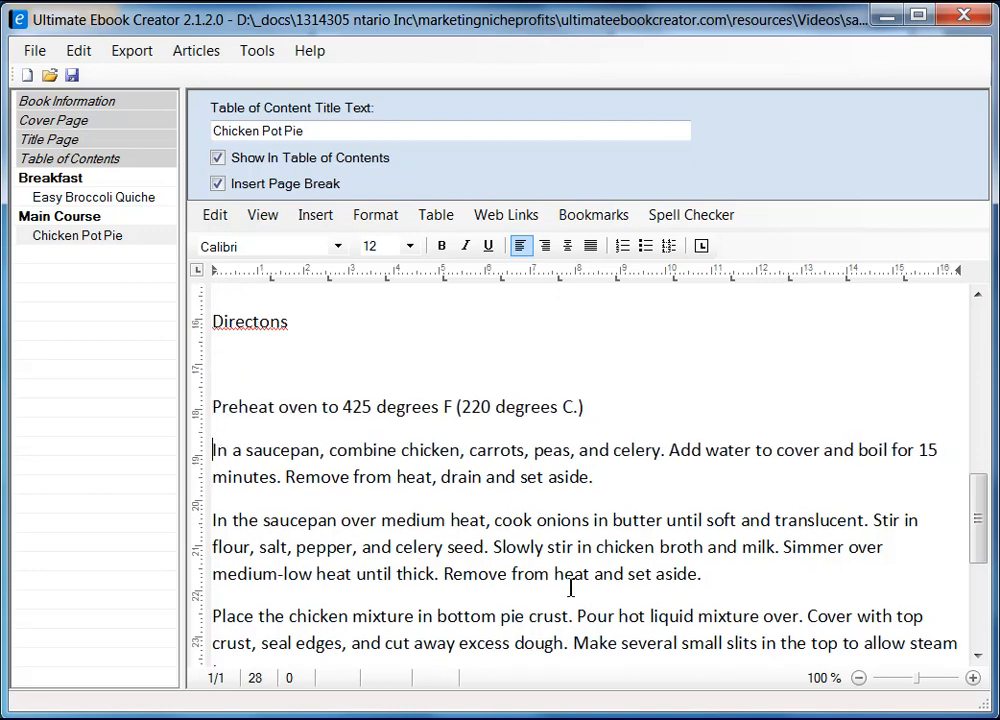
Step: Turn the four steps after the Preheat line into a numbered list 1–4
{"action": "key", "text": "shift+Down"}
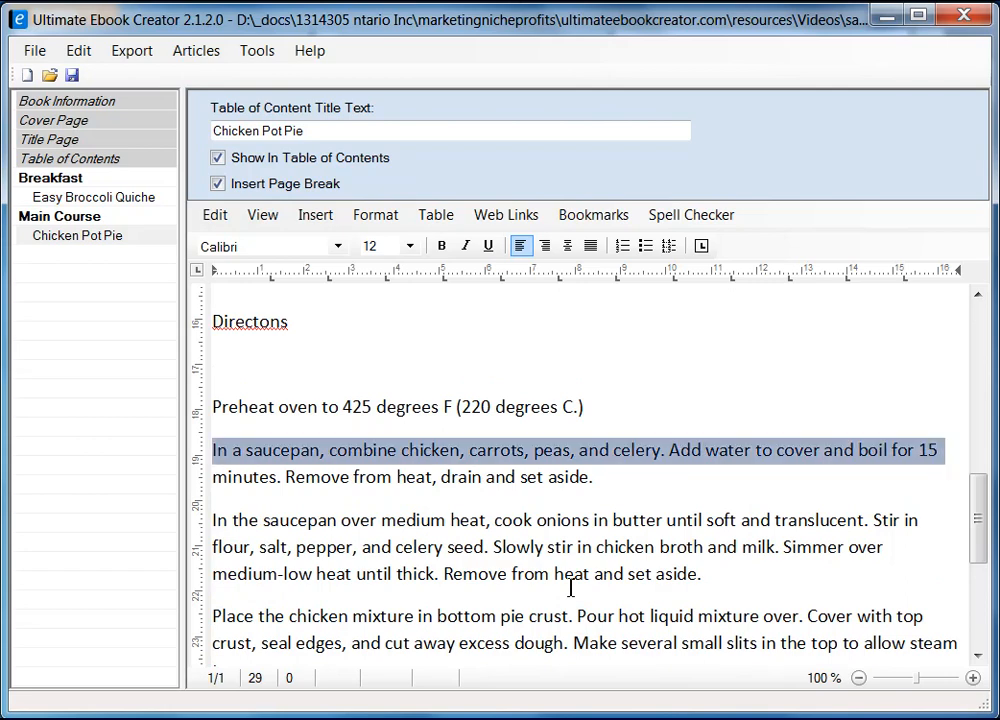
{"action": "scroll", "coordinate": [570, 551], "scroll_direction": "down", "scroll_amount": 3}
{"action": "left_click", "coordinate": [580, 546], "text": "shift"}
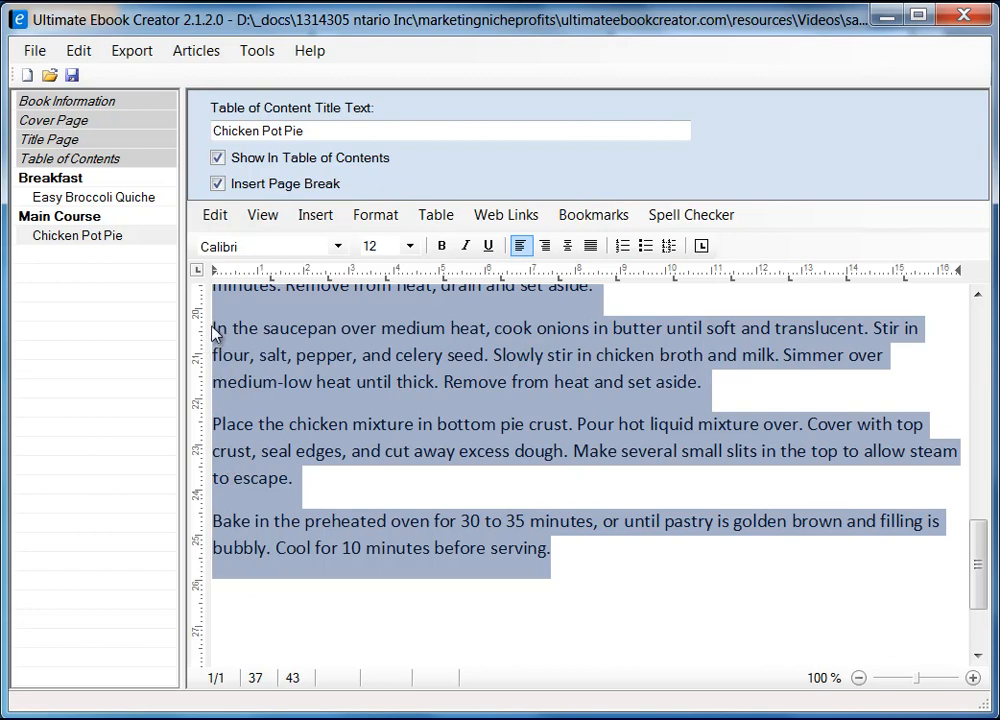
{"action": "left_click", "coordinate": [623, 247]}
{"action": "left_click", "coordinate": [674, 562]}
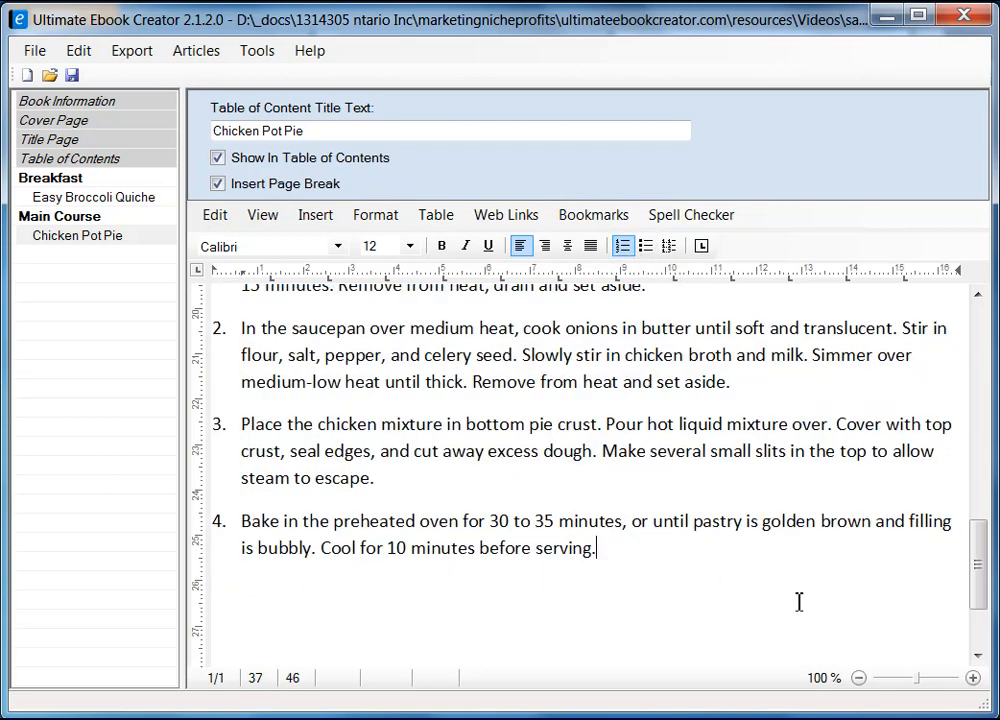
{"action": "scroll", "coordinate": [976, 531], "scroll_direction": "up", "scroll_amount": 2}
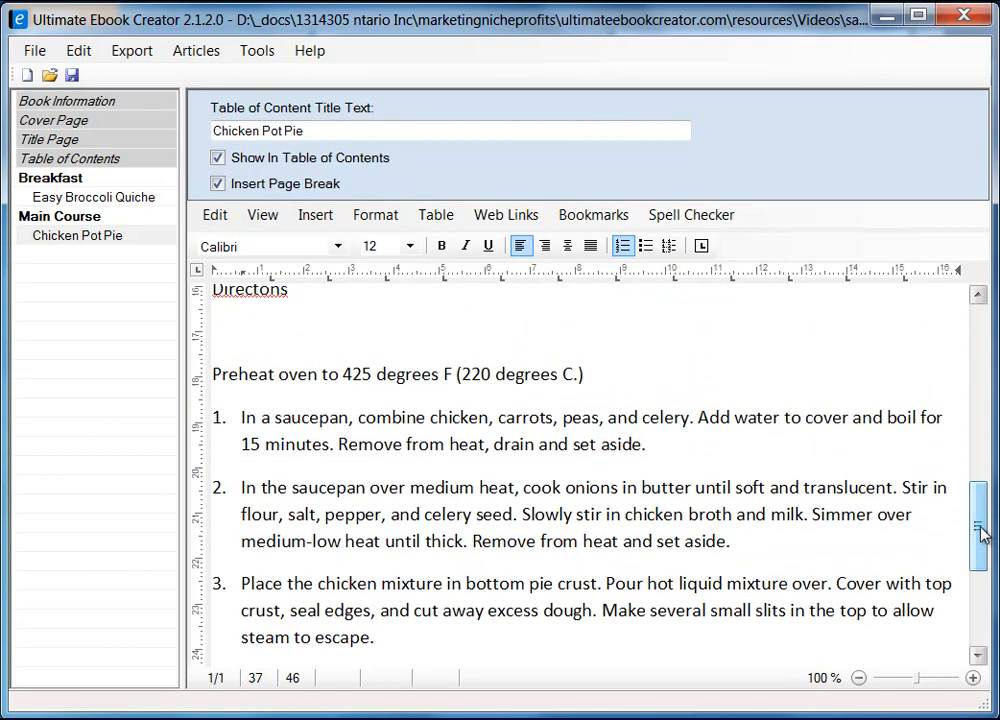
{"action": "left_click_drag", "start_coordinate": [981, 533], "coordinate": [978, 600]}
Step: Add a 'Customer Reviews ...' line after step 4 of the directions and return to the page top
{"action": "left_click", "coordinate": [288, 565]}
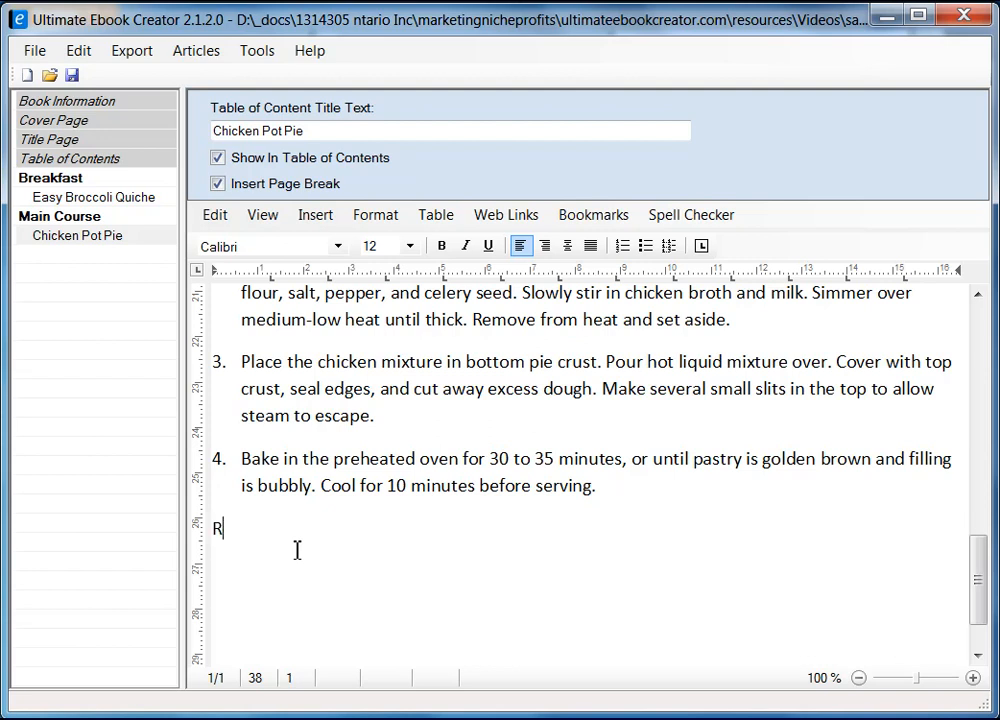
{"action": "type", "text": "iews"}
{"action": "type", "text": "Customer"}
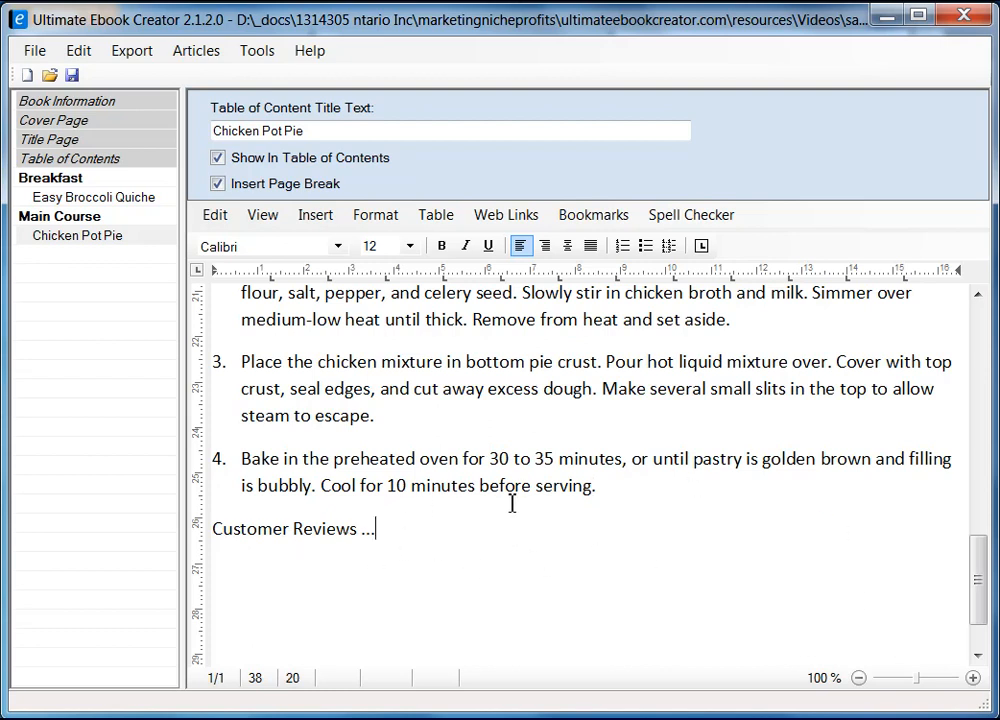
{"action": "left_click_drag", "start_coordinate": [984, 582], "coordinate": [980, 305]}
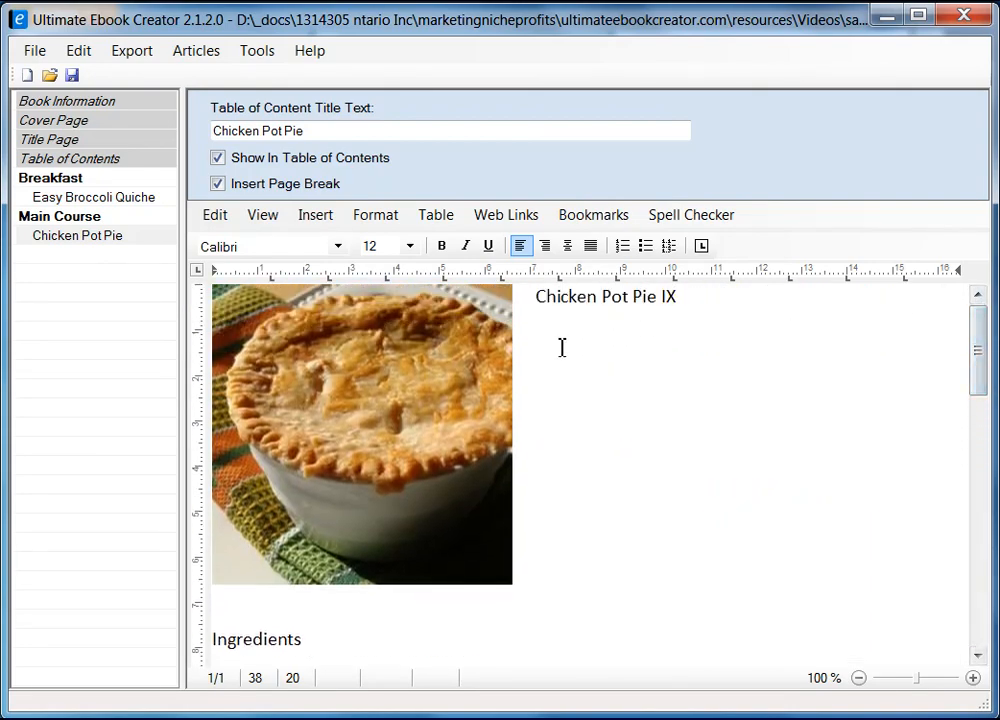
Step: Make the Ingredients heading bold and set it in Arial
{"action": "left_click", "coordinate": [321, 642]}
{"action": "key", "text": "shift+Home"}
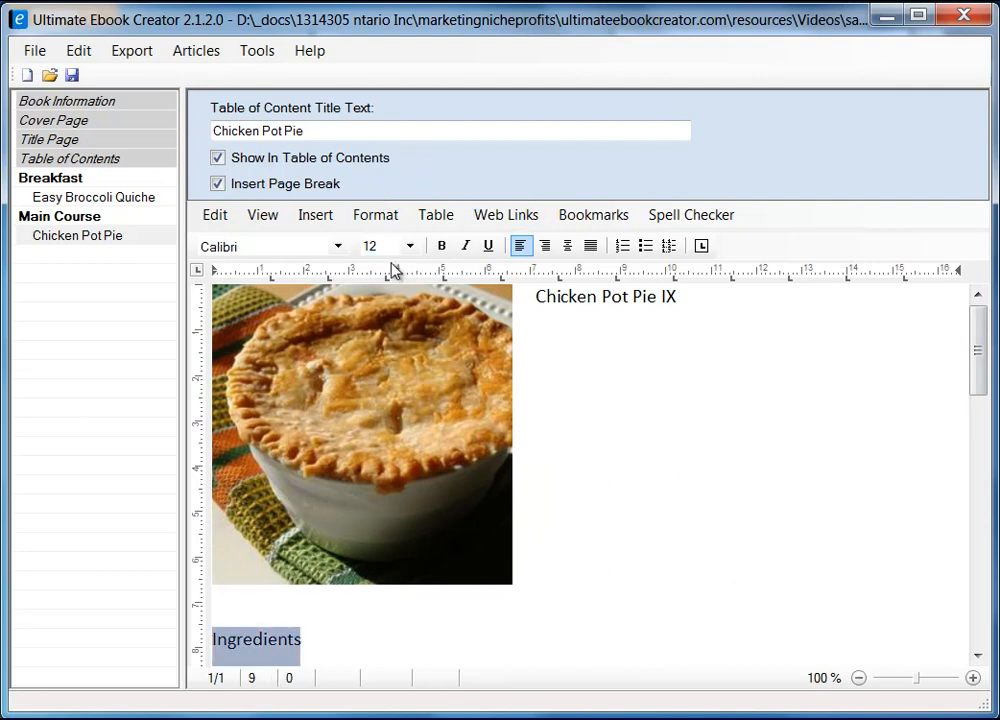
{"action": "left_click", "coordinate": [443, 246]}
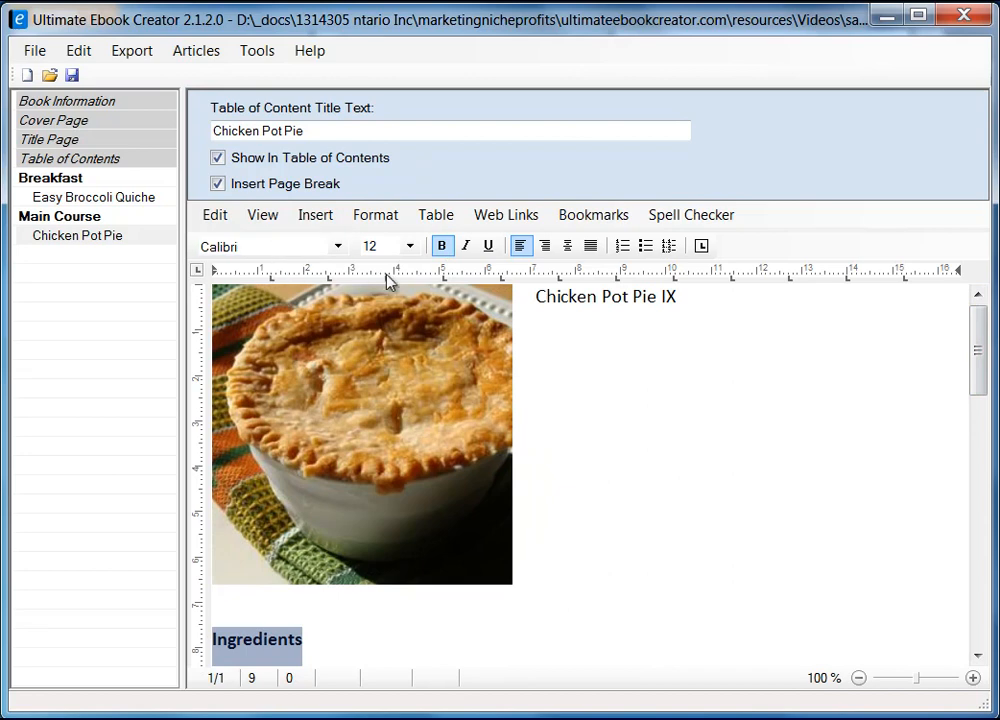
{"action": "left_click", "coordinate": [340, 247]}
{"action": "left_click_drag", "start_coordinate": [346, 339], "coordinate": [343, 304]}
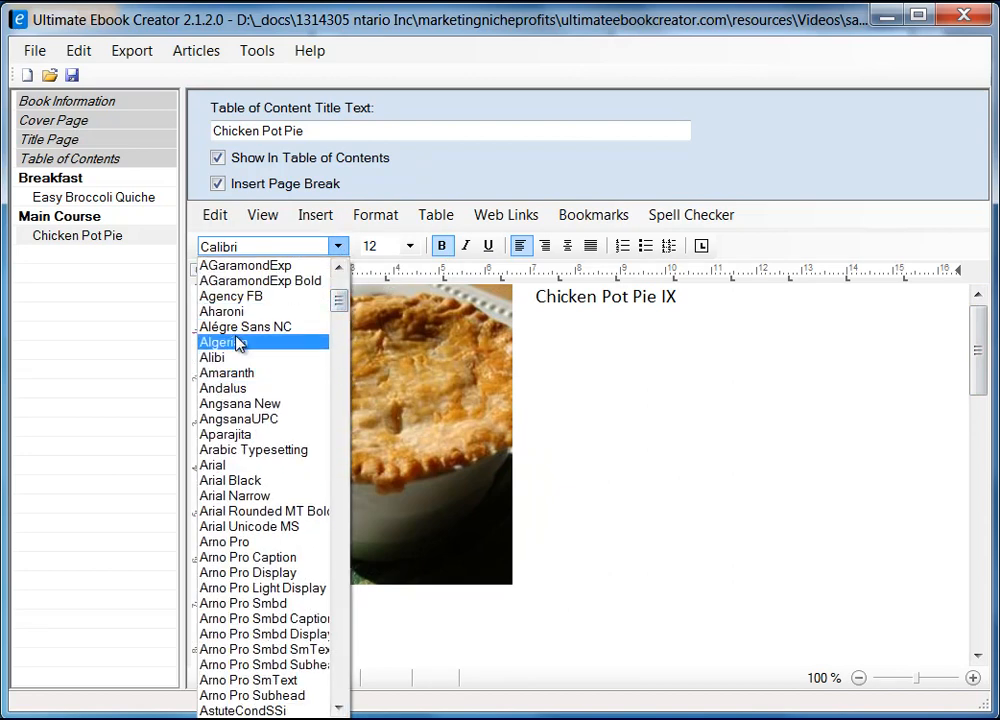
{"action": "left_click", "coordinate": [238, 466]}
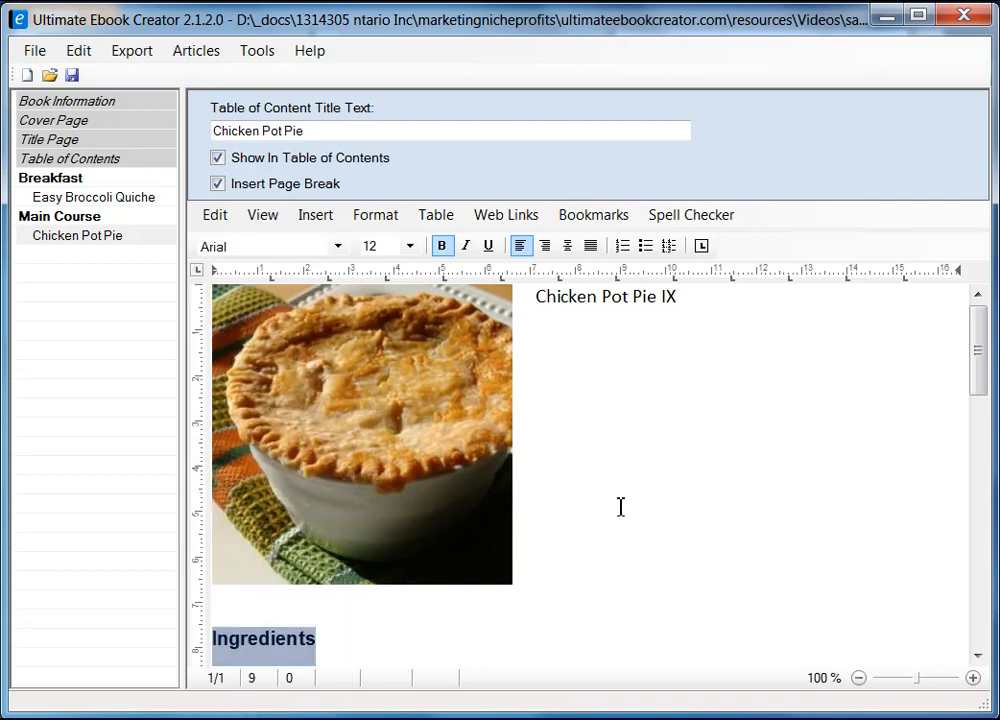
Step: Apply the Heading 2 paragraph style to the Chicken Pot Pie IX title
{"action": "left_click", "coordinate": [537, 300]}
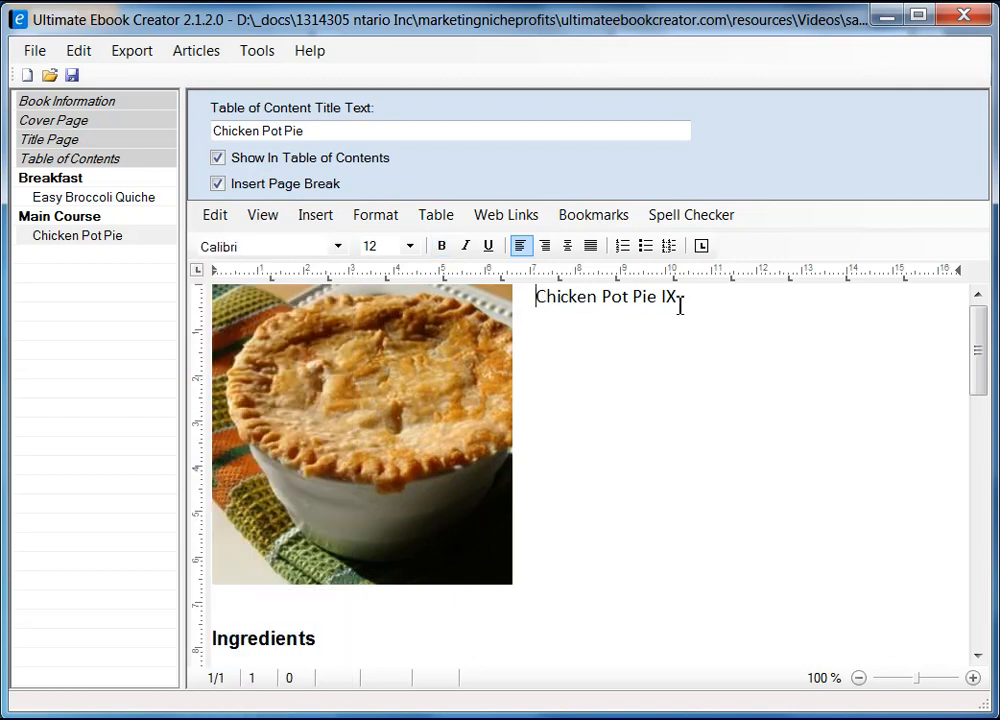
{"action": "left_click", "coordinate": [689, 302], "text": "shift"}
{"action": "left_click", "coordinate": [378, 216]}
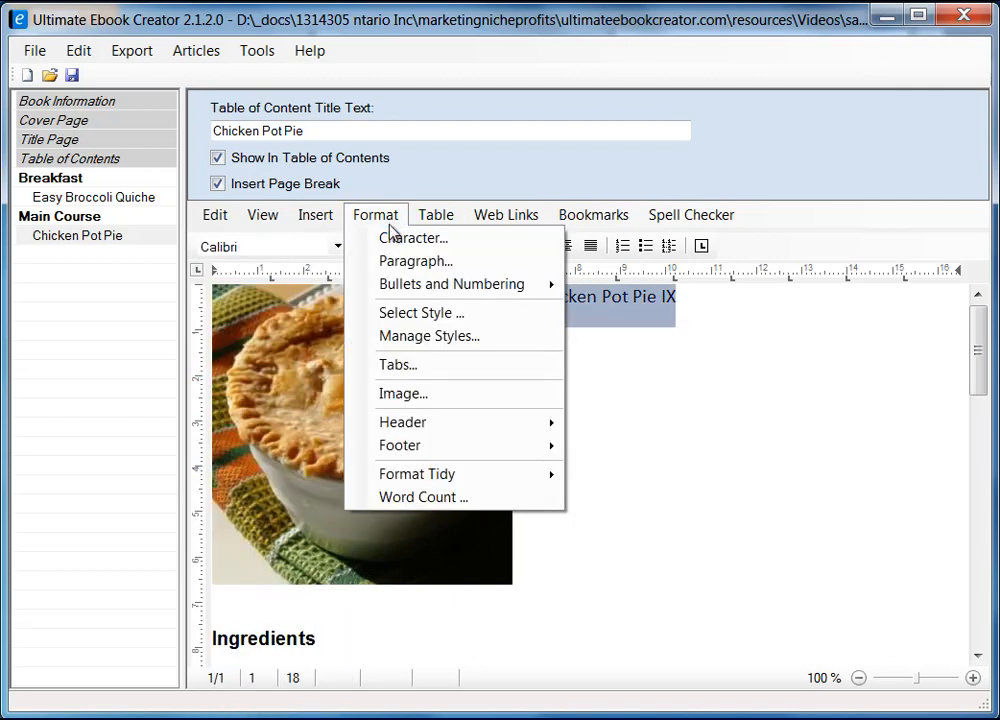
{"action": "left_click", "coordinate": [428, 313]}
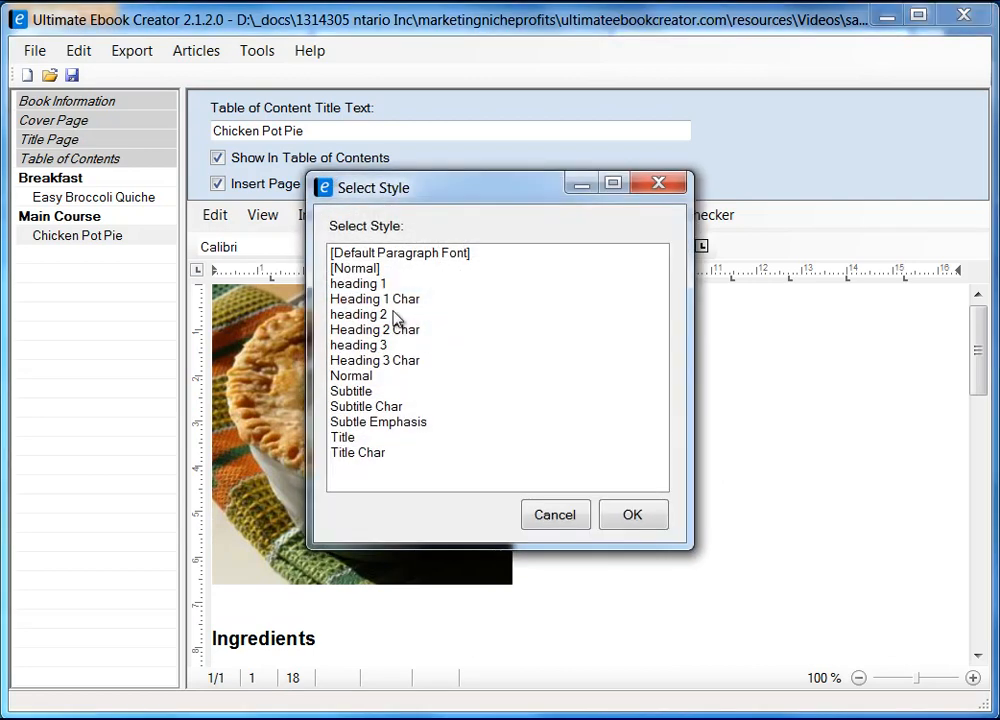
{"action": "left_click", "coordinate": [373, 316]}
{"action": "left_click", "coordinate": [645, 527]}
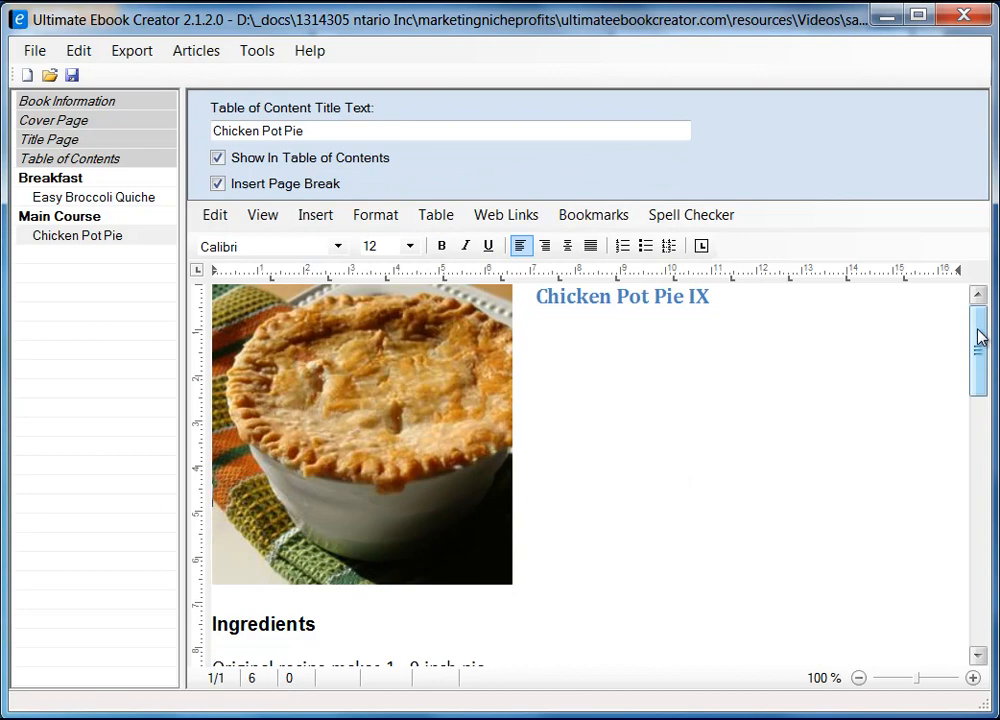
Step: Format the 'Original recipe makes 1 - 9 inch pie' line as italic Arial, size 10
{"action": "left_click_drag", "start_coordinate": [978, 345], "coordinate": [976, 428]}
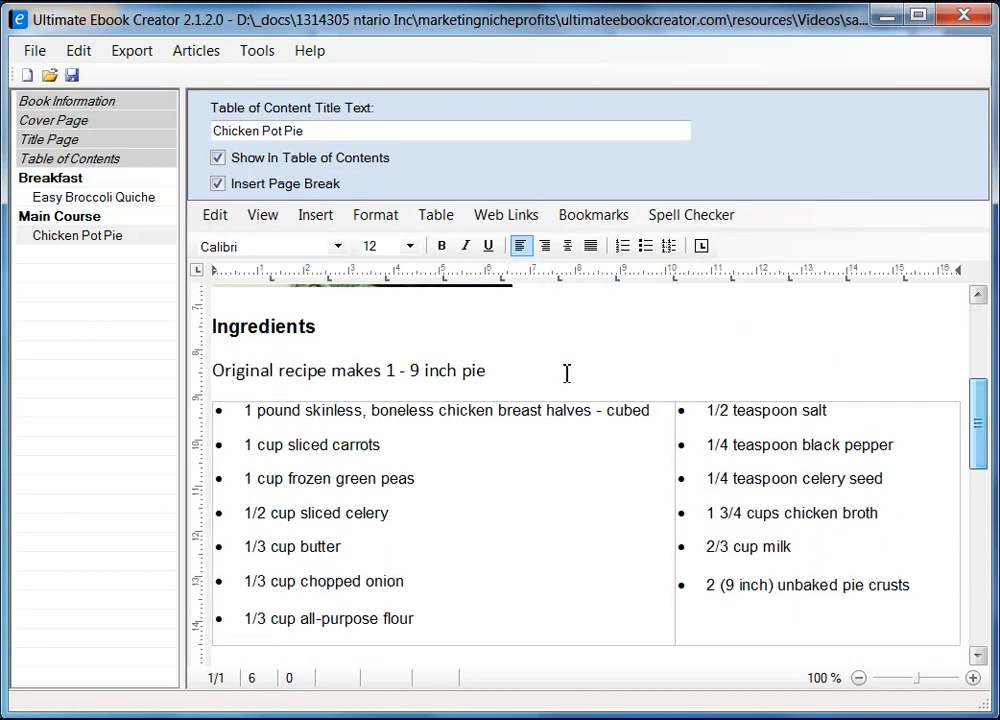
{"action": "left_click", "coordinate": [493, 369]}
{"action": "left_click", "coordinate": [214, 370], "text": "shift"}
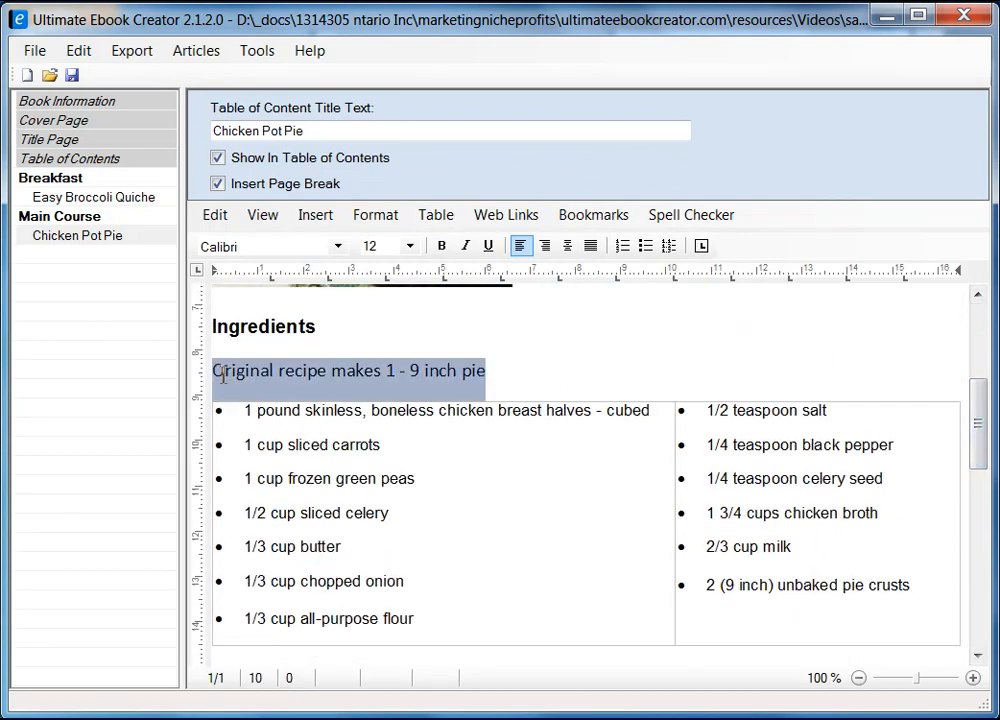
{"action": "left_click", "coordinate": [466, 250]}
{"action": "left_click", "coordinate": [337, 246]}
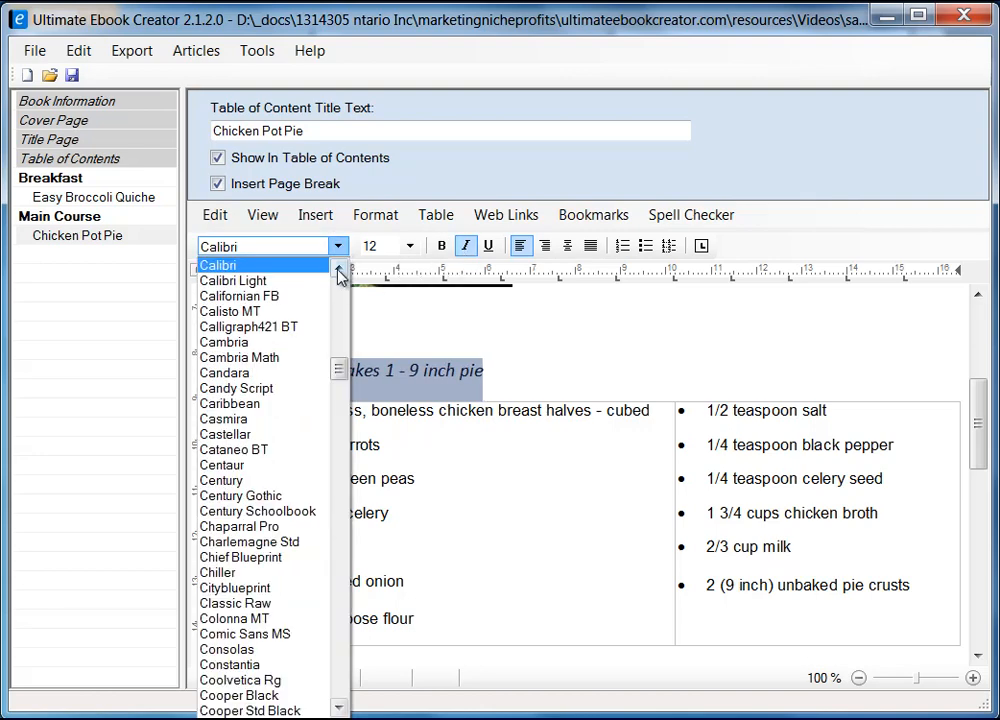
{"action": "left_click_drag", "start_coordinate": [339, 368], "coordinate": [341, 305]}
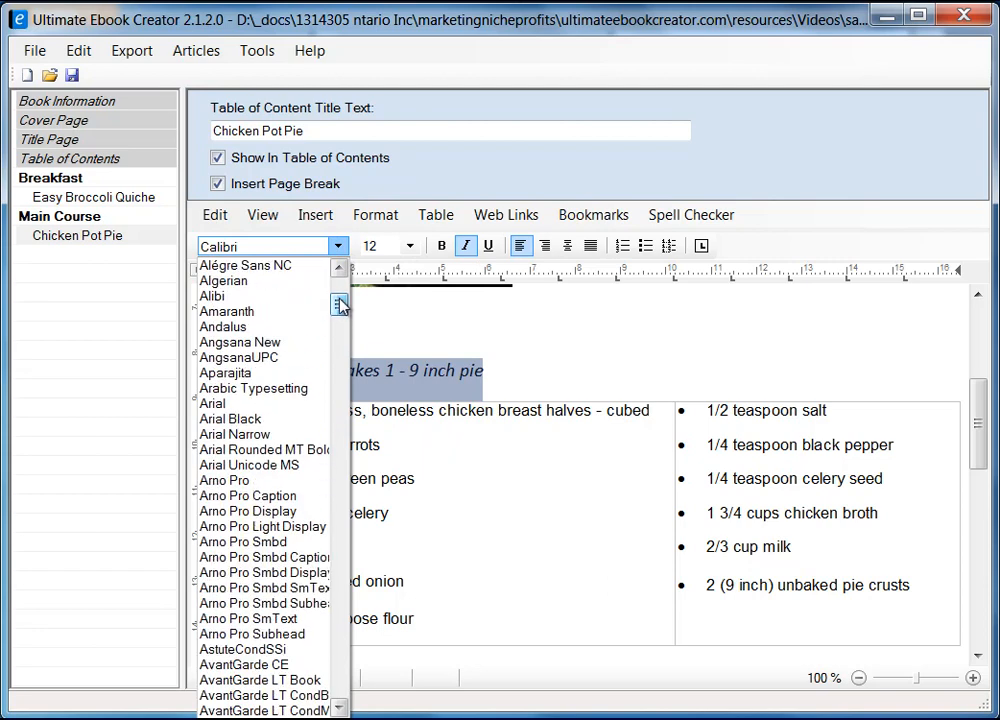
{"action": "left_click", "coordinate": [250, 404]}
{"action": "left_click", "coordinate": [409, 247]}
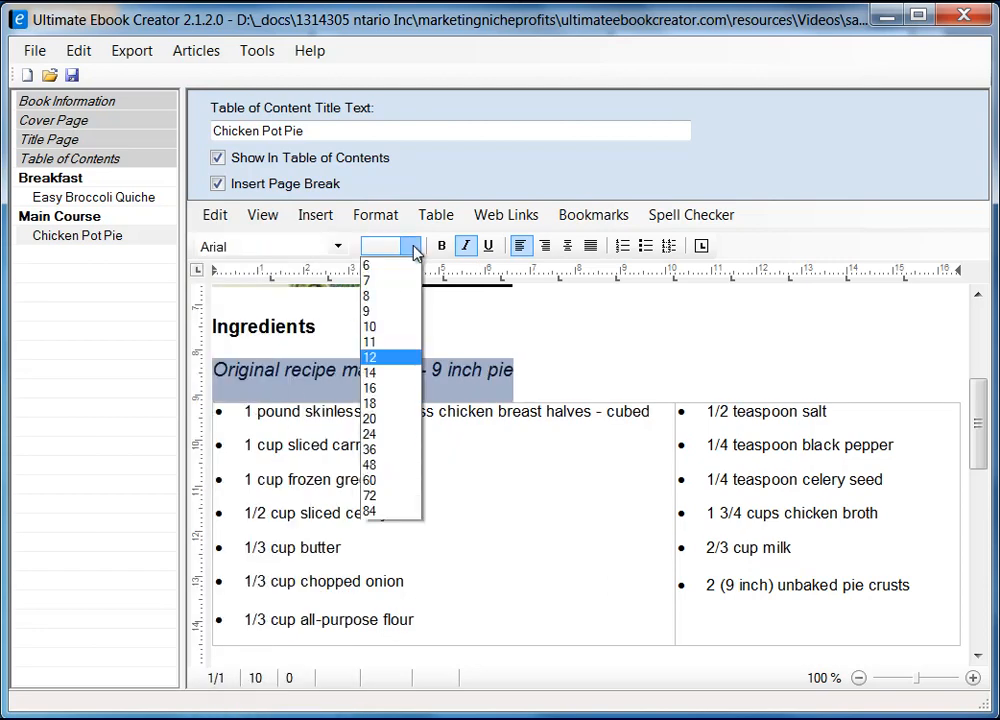
{"action": "left_click", "coordinate": [388, 330]}
{"action": "left_click", "coordinate": [533, 365]}
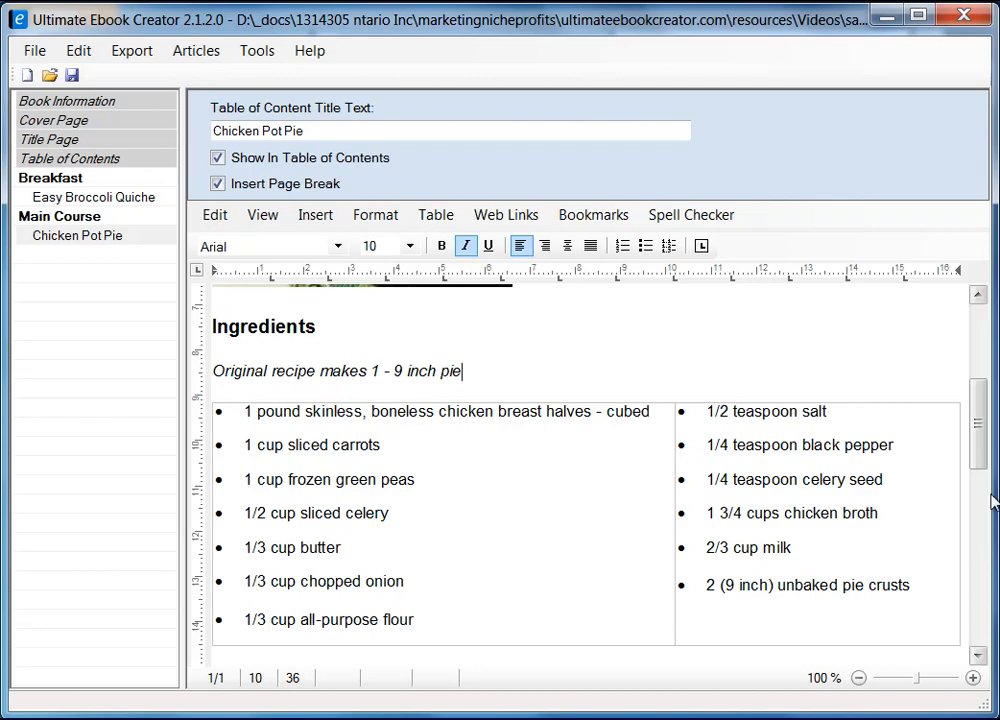
{"action": "scroll", "coordinate": [980, 430], "scroll_direction": "down", "scroll_amount": 3}
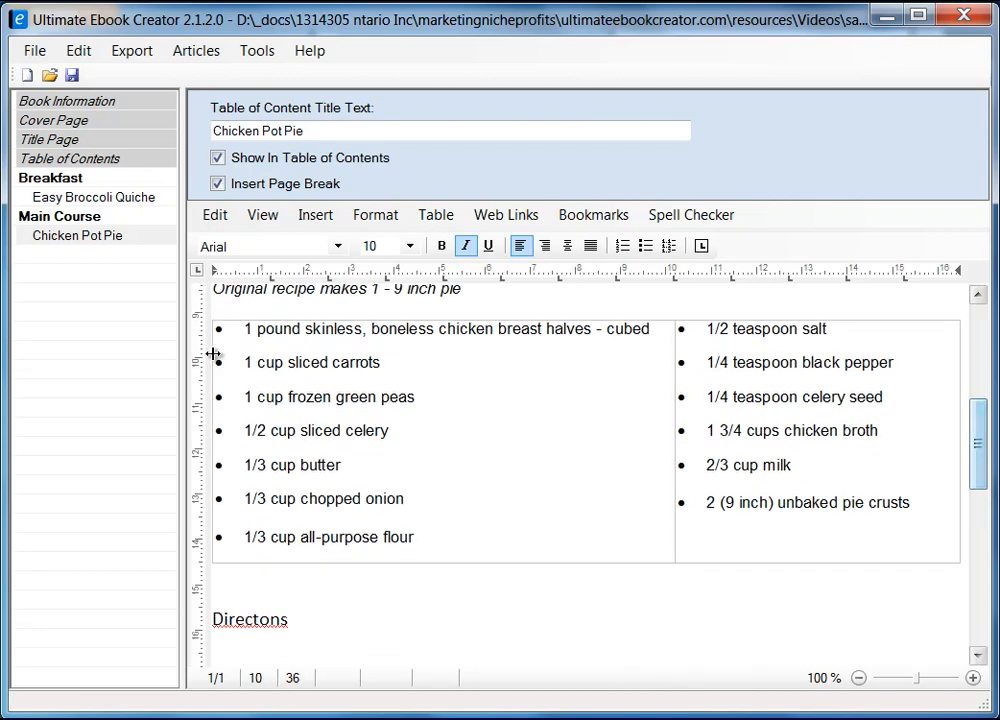
{"action": "left_click_drag", "start_coordinate": [978, 453], "coordinate": [982, 533]}
Step: Correct 'Directons' to 'Directions' and delete the blank line beneath it
{"action": "left_click", "coordinate": [256, 310]}
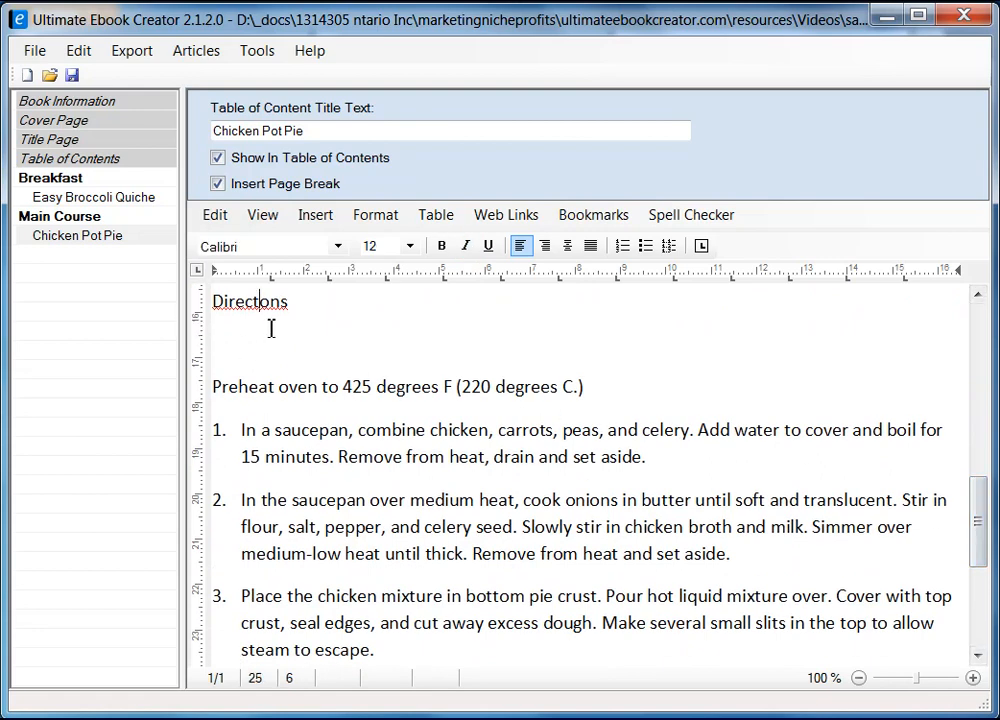
{"action": "type", "text": "i"}
{"action": "key", "text": "Left"}
{"action": "key", "text": "Left"}
{"action": "key", "text": "Delete"}
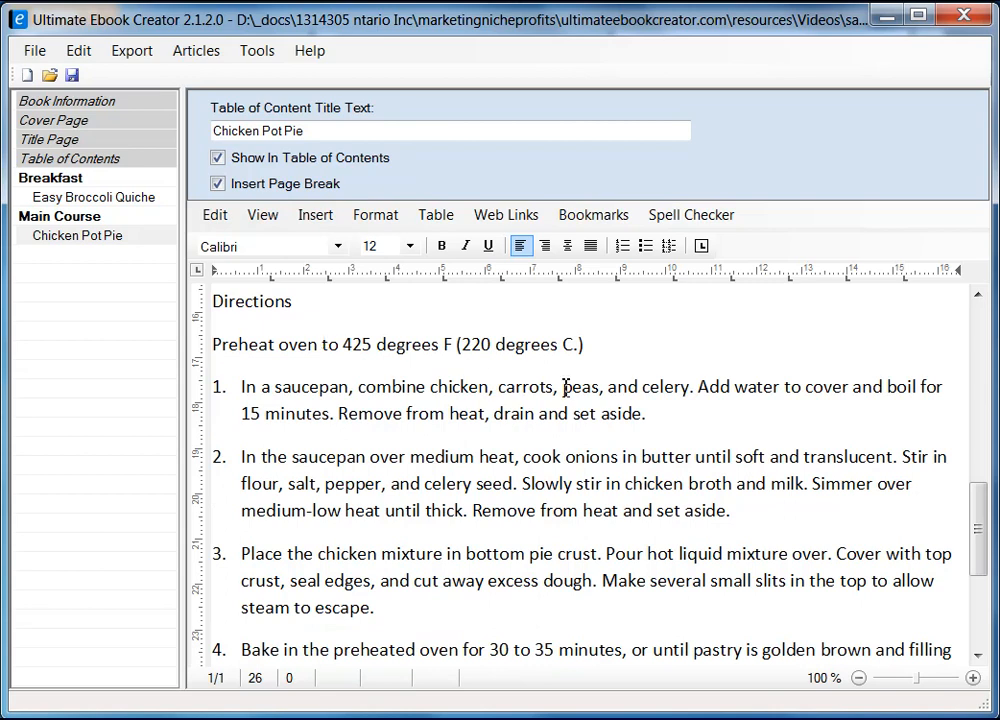
{"action": "scroll", "coordinate": [572, 420], "scroll_direction": "down", "scroll_amount": 3}
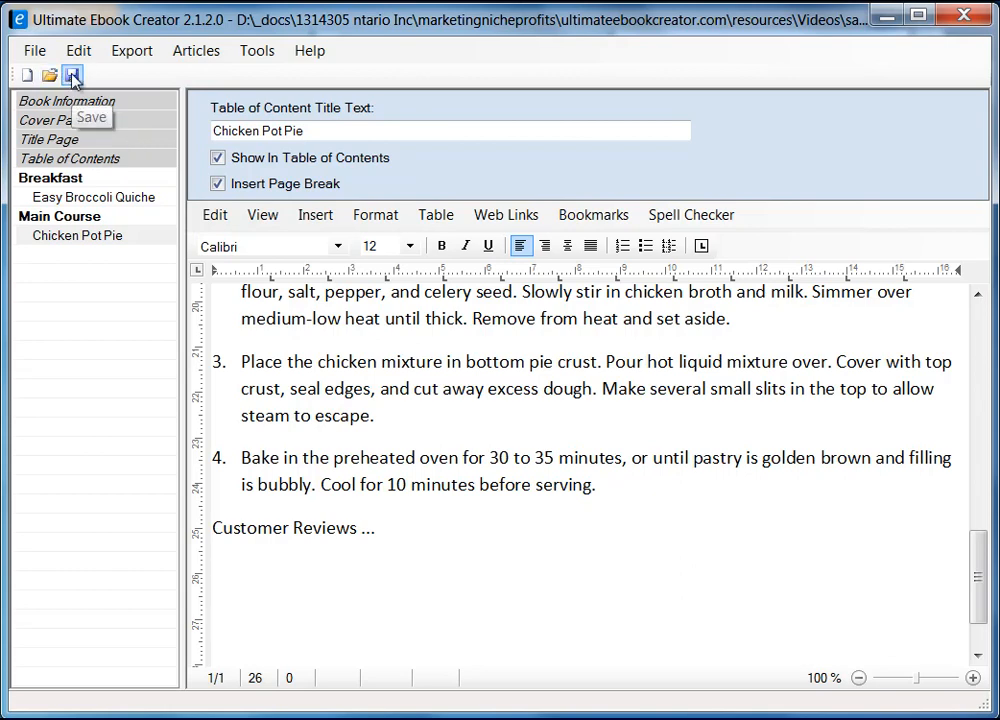
Step: Save the ebook project via File > Save and confirm
{"action": "left_click", "coordinate": [36, 51]}
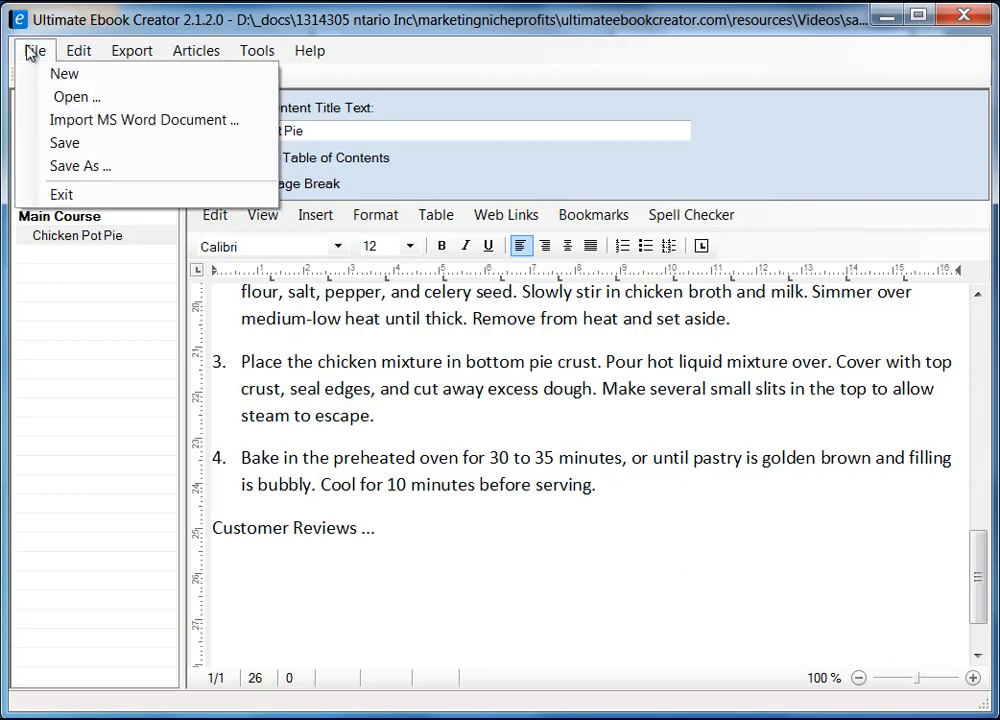
{"action": "left_click", "coordinate": [84, 145]}
{"action": "left_click", "coordinate": [514, 506]}
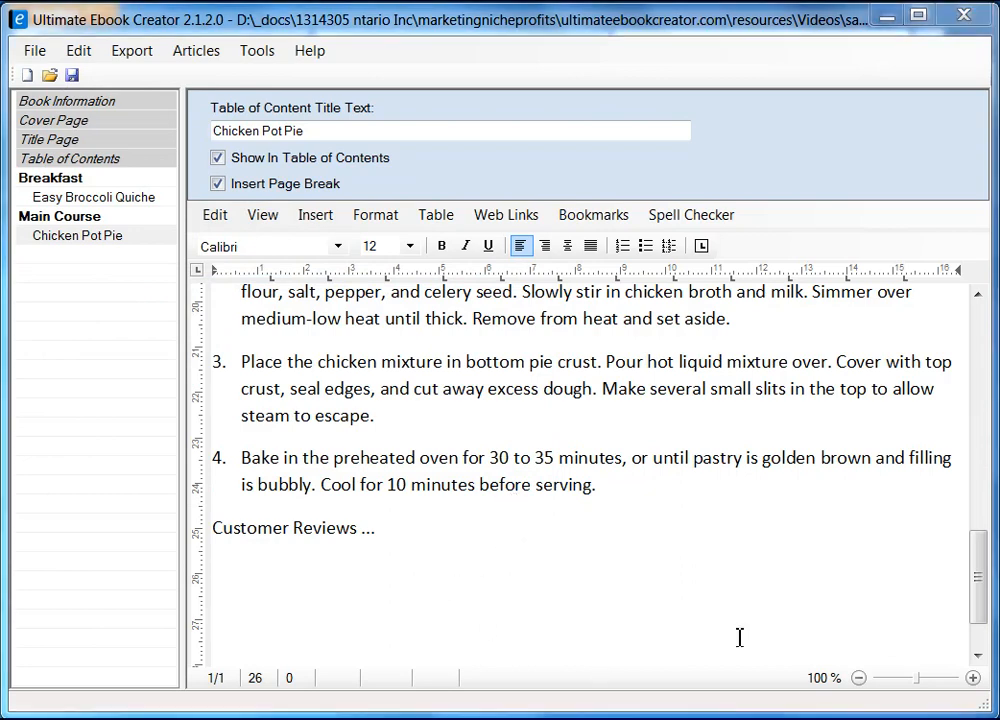
{"action": "left_click", "coordinate": [432, 533]}
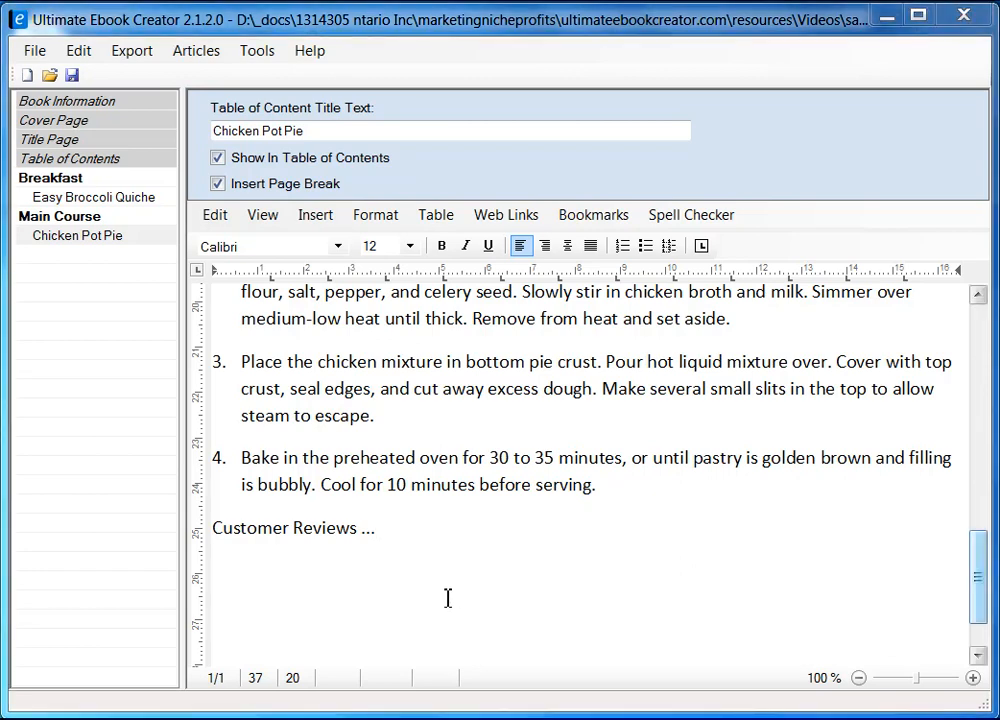
Step: Add a new chapter named Deserts after Main Course
{"action": "right_click", "coordinate": [71, 375]}
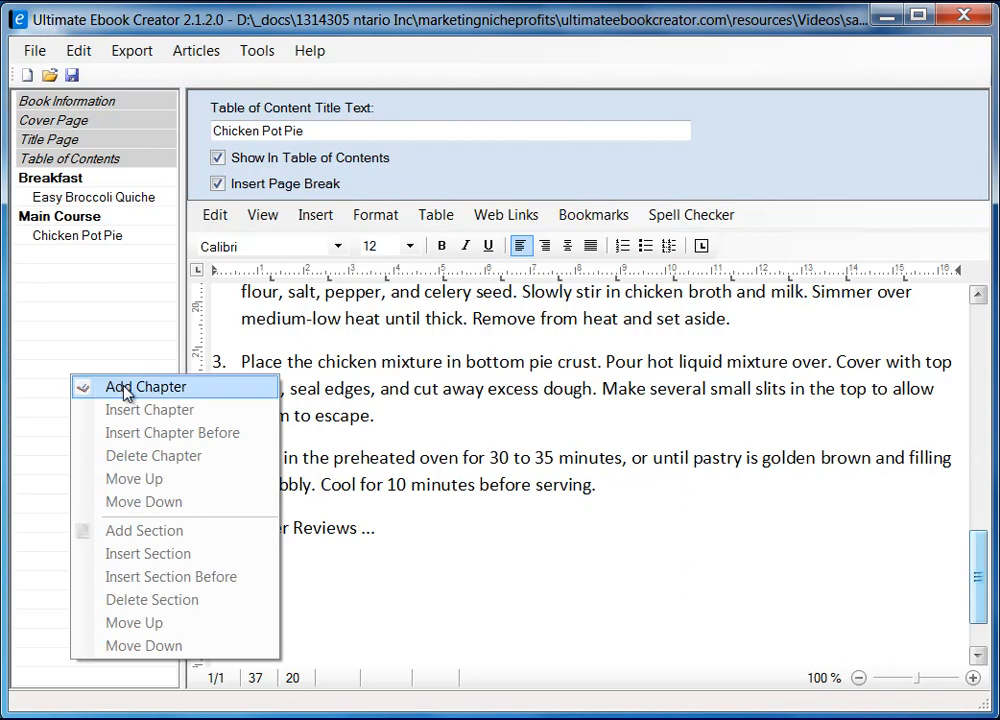
{"action": "left_click", "coordinate": [127, 388]}
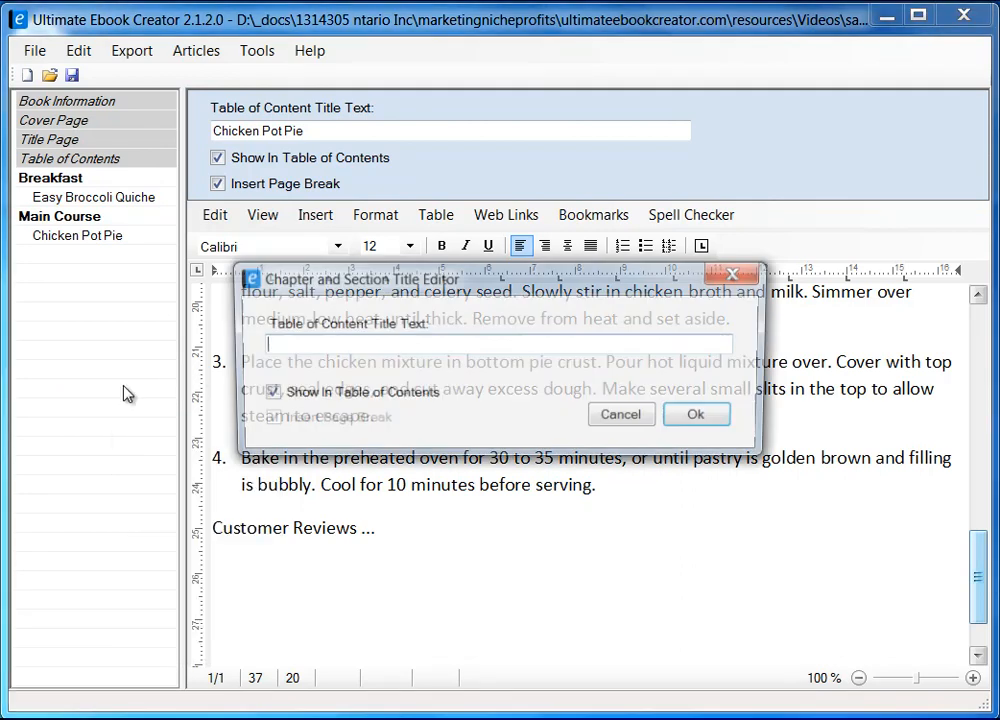
{"action": "type", "text": "Deserts"}
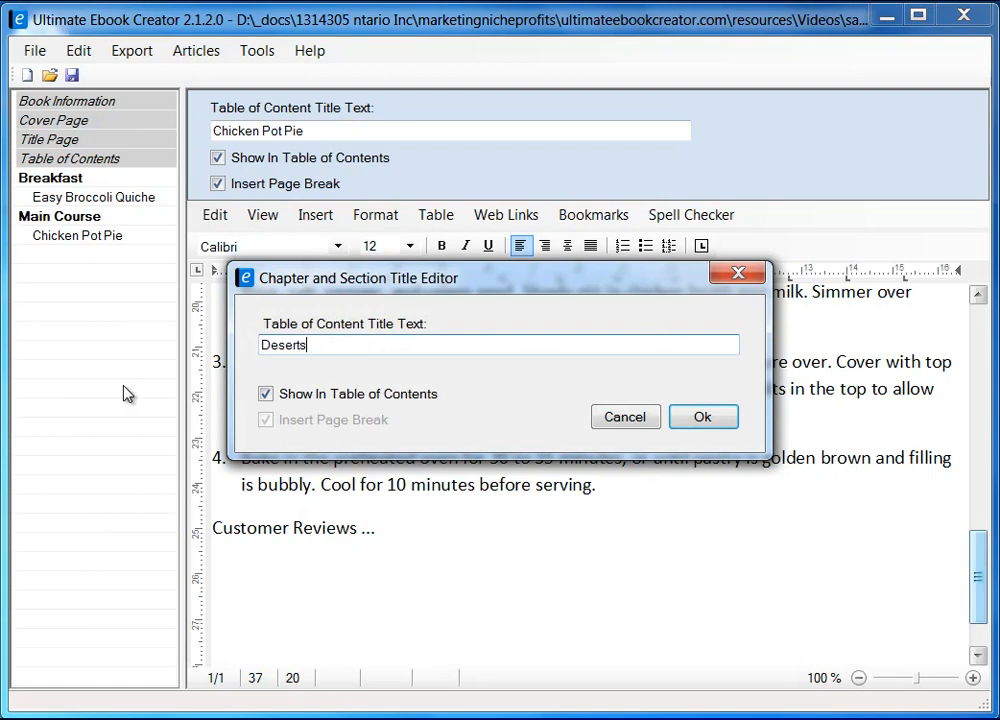
{"action": "left_click", "coordinate": [702, 417]}
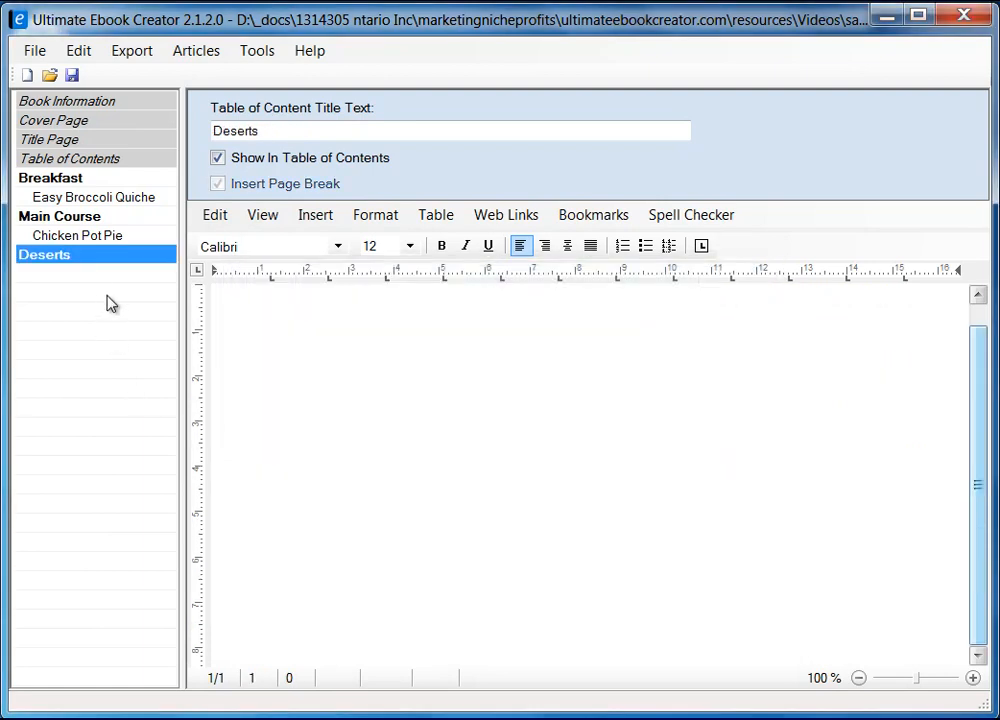
Step: Add a section under Deserts and copy the title 'Extreme Chocolate Cake' from Firefox
{"action": "right_click", "coordinate": [73, 257]}
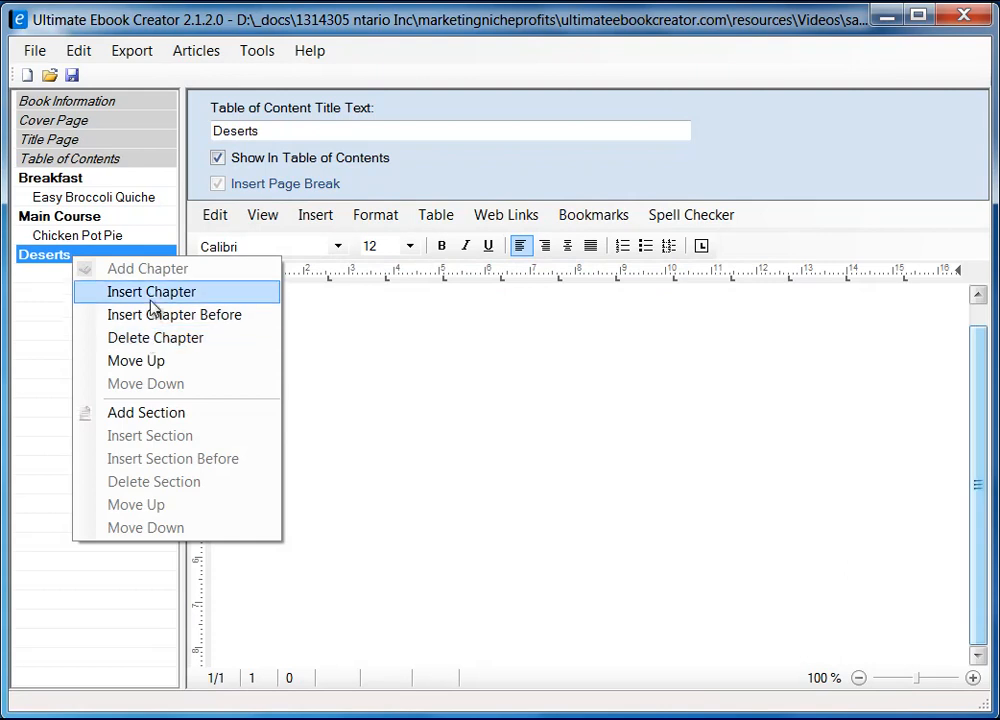
{"action": "left_click", "coordinate": [138, 414]}
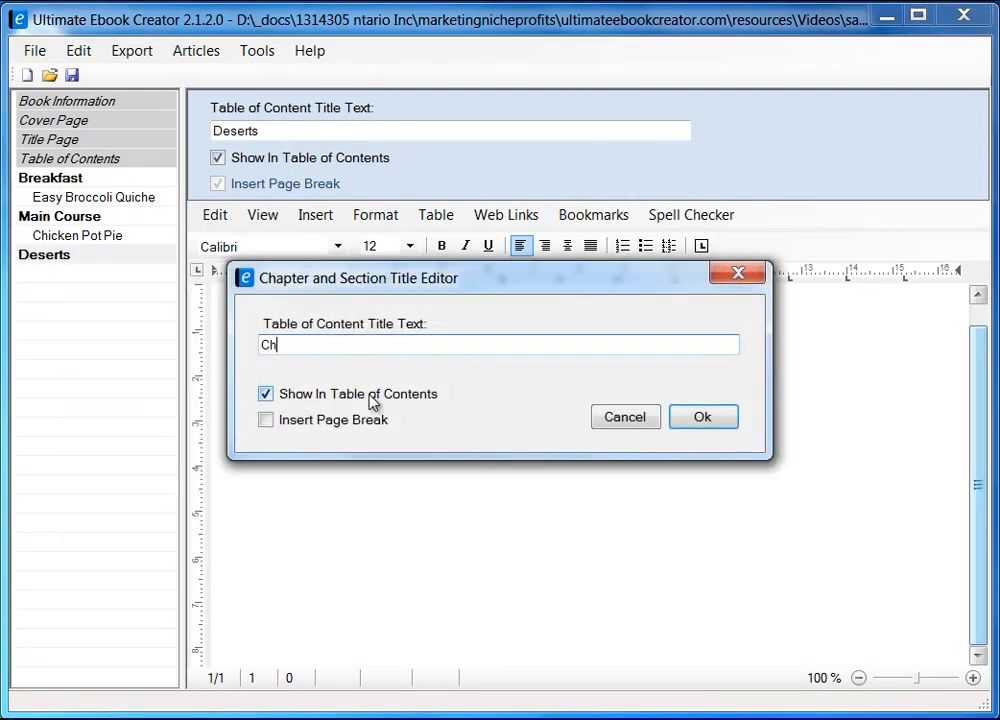
{"action": "key", "text": "alt+Tab"}
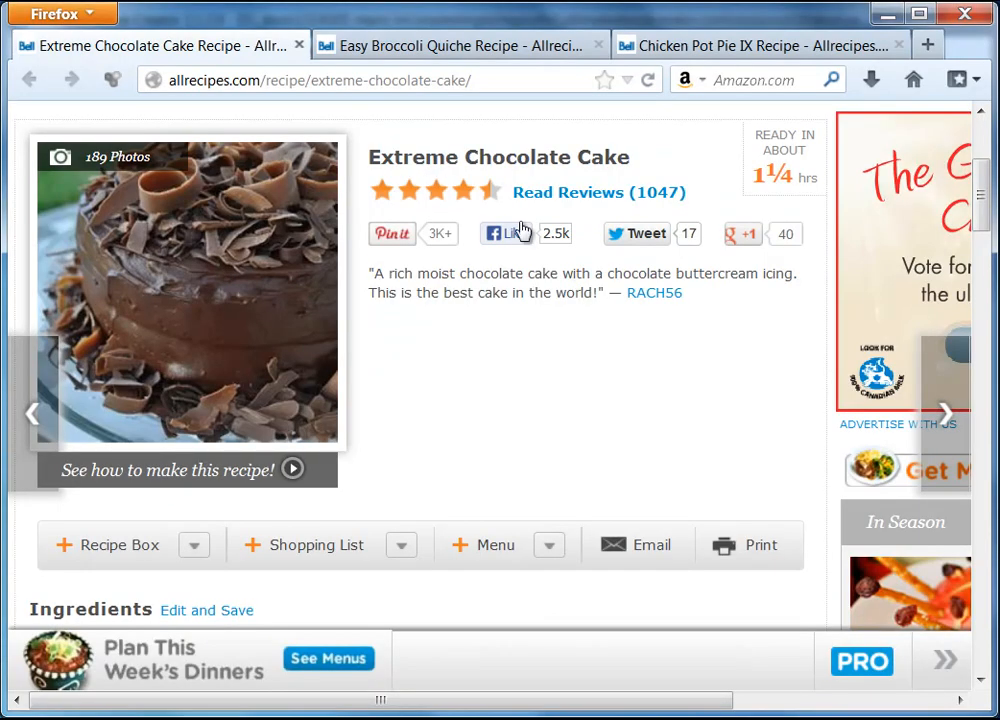
{"action": "left_click_drag", "start_coordinate": [378, 160], "coordinate": [638, 163]}
{"action": "right_click", "coordinate": [617, 170]}
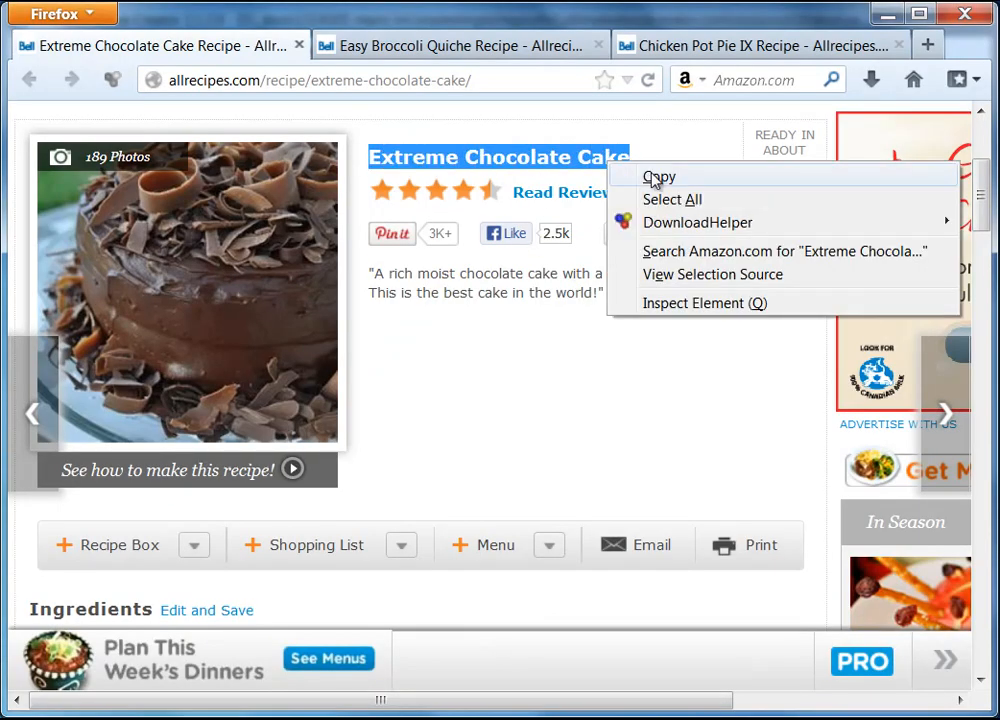
{"action": "left_click", "coordinate": [654, 180]}
{"action": "left_click", "coordinate": [889, 17]}
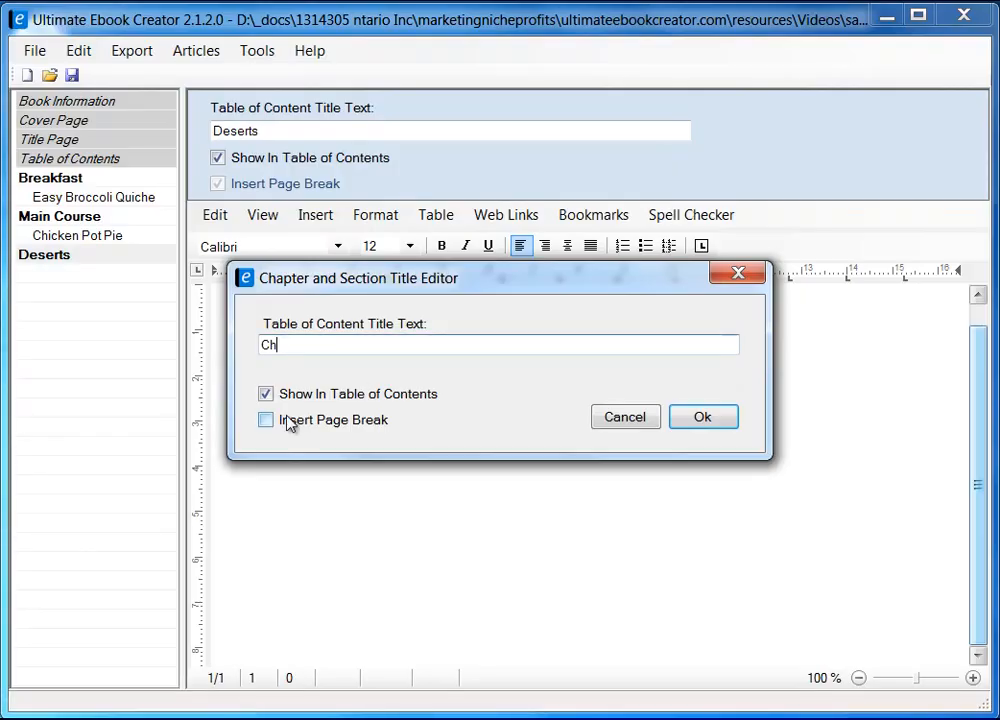
Step: Title the new section 'Extreme Chocolate Cake' with Insert Page Break ticked
{"action": "double_click", "coordinate": [306, 343]}
{"action": "right_click", "coordinate": [304, 344]}
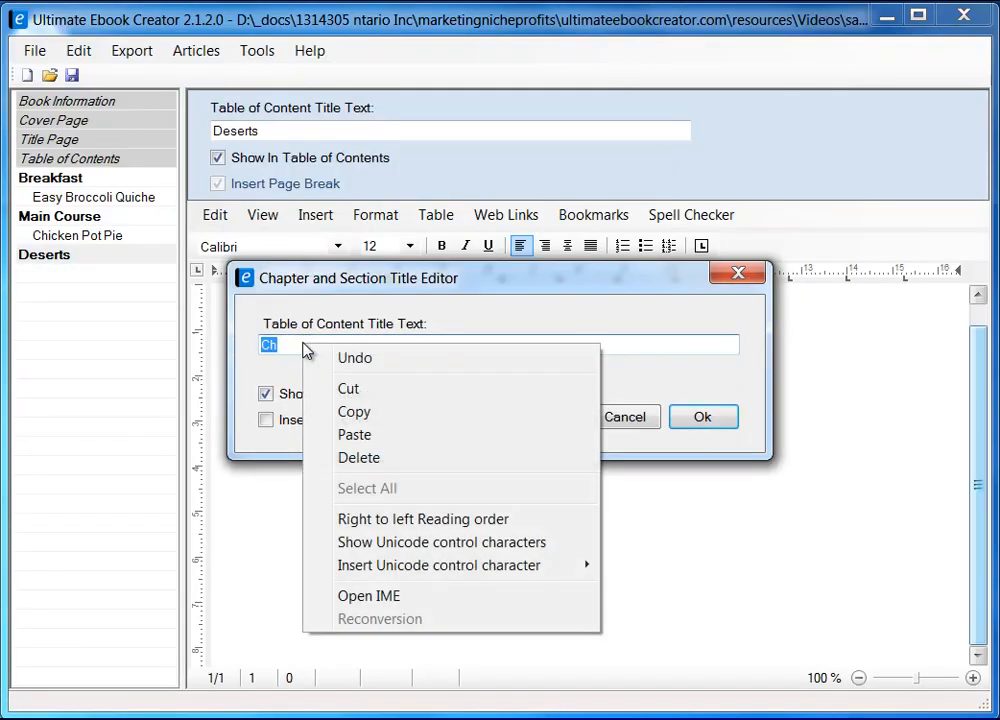
{"action": "left_click", "coordinate": [371, 434]}
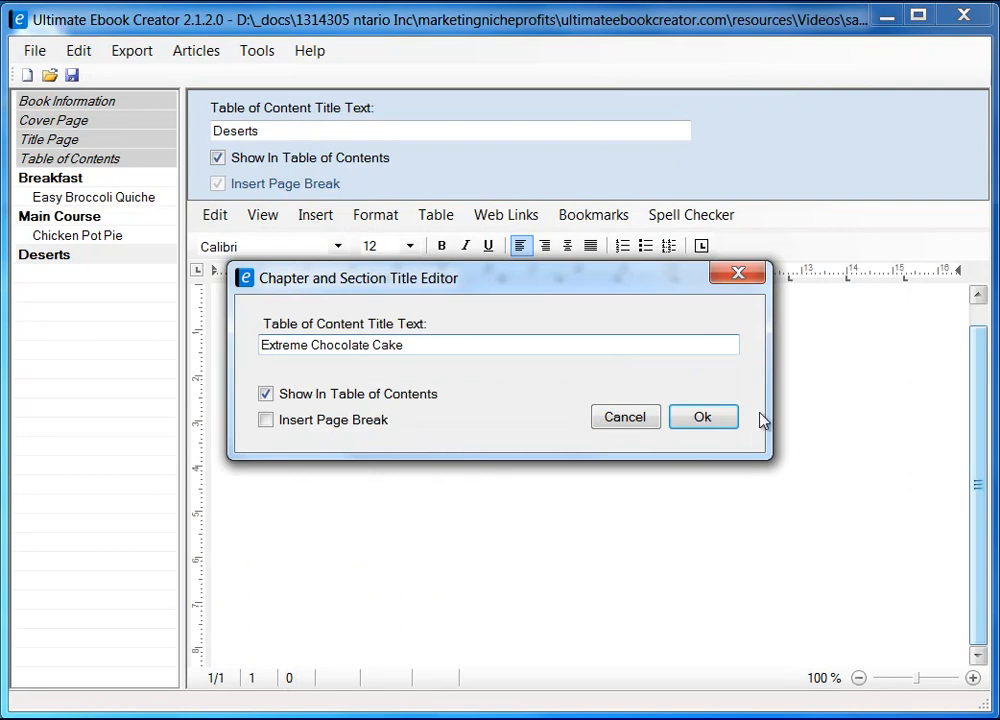
{"action": "left_click", "coordinate": [600, 719]}
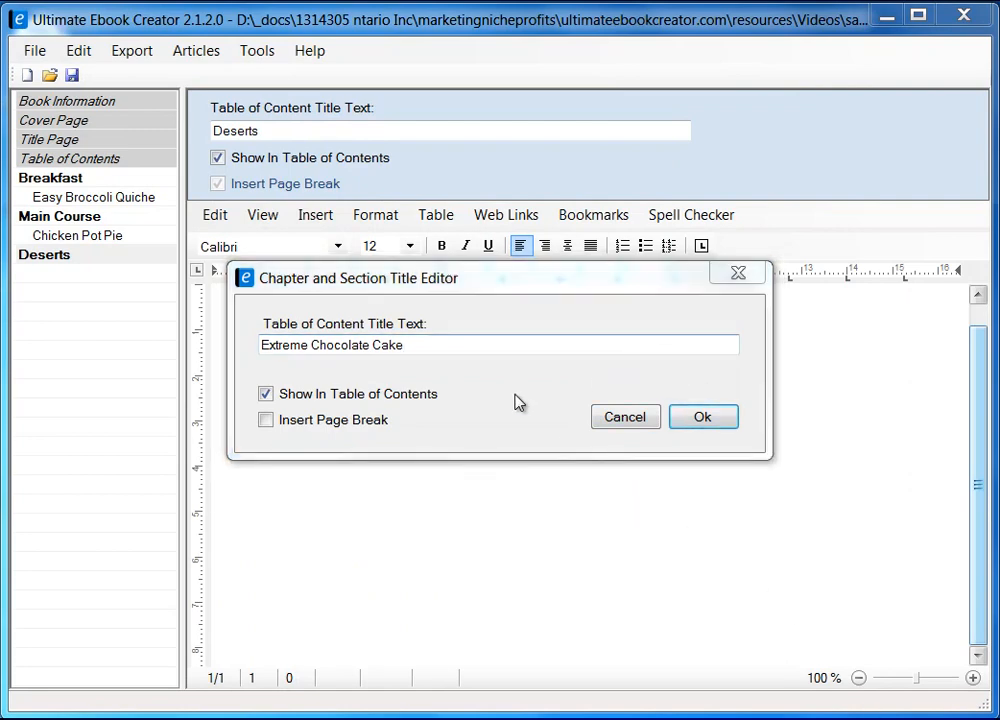
{"action": "left_click", "coordinate": [267, 424]}
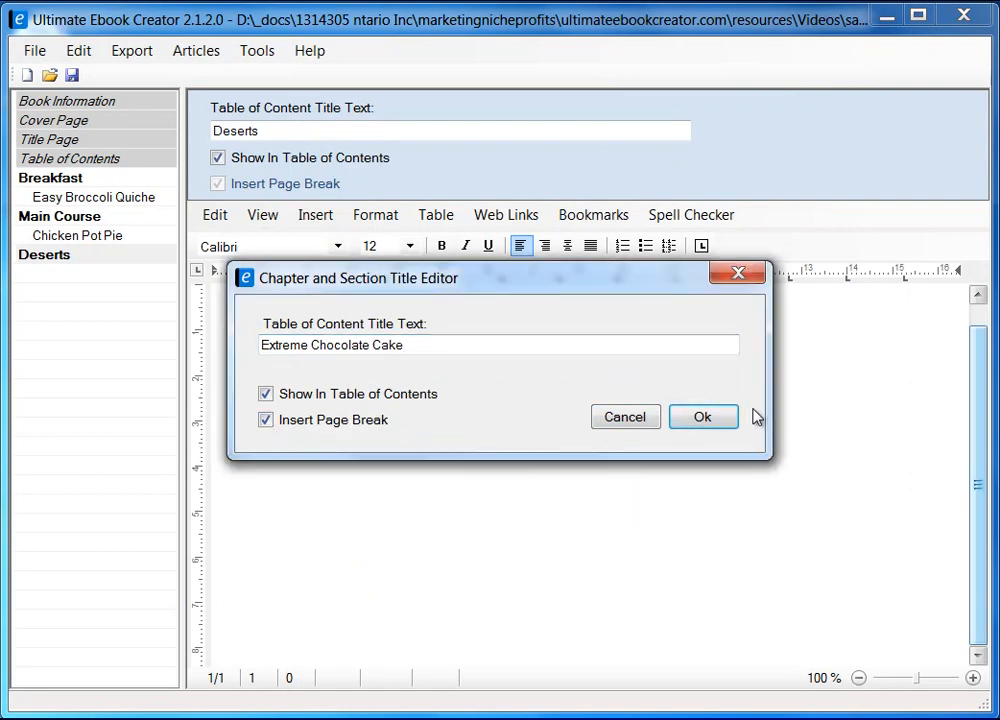
{"action": "left_click", "coordinate": [695, 418]}
Step: View the section's empty page in Page Layout, then bring Firefox forward
{"action": "left_click", "coordinate": [454, 362]}
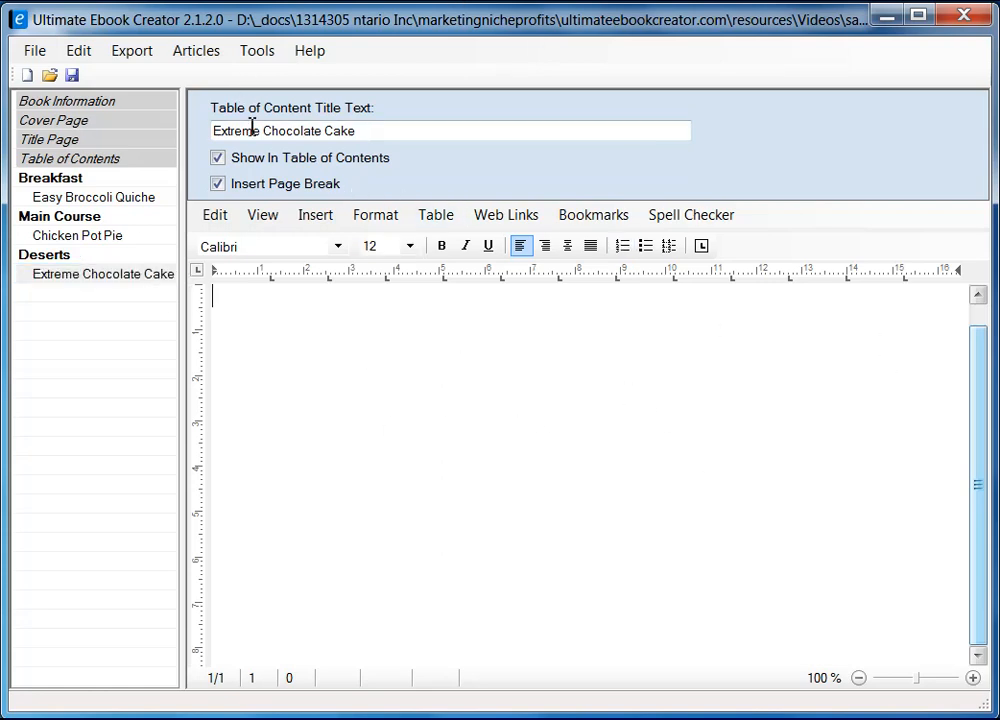
{"action": "left_click", "coordinate": [263, 215]}
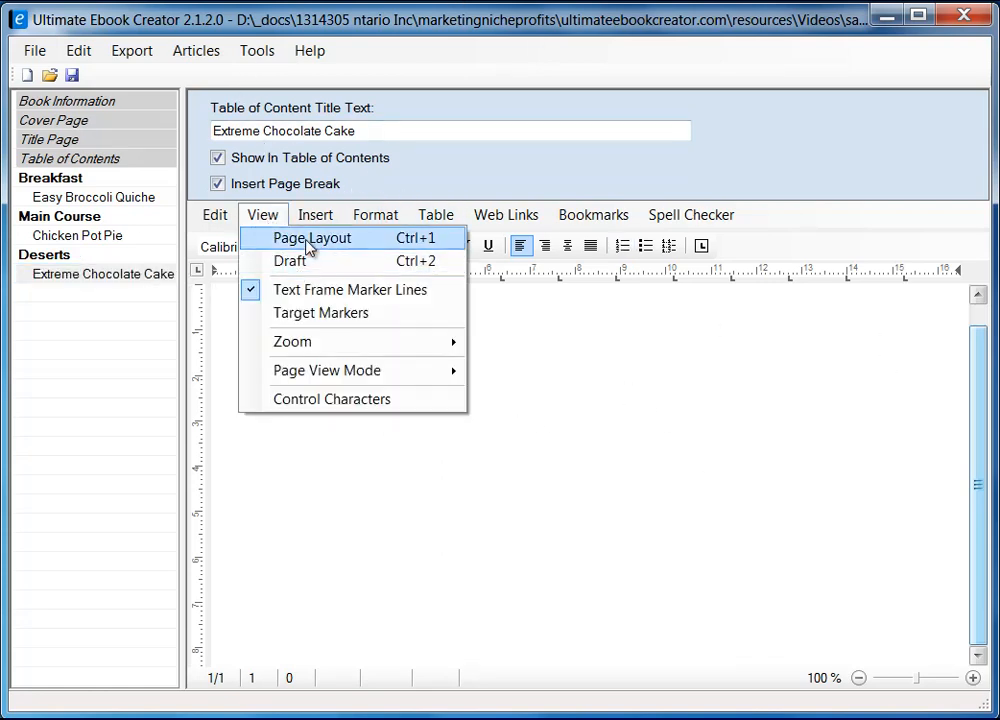
{"action": "left_click", "coordinate": [306, 240]}
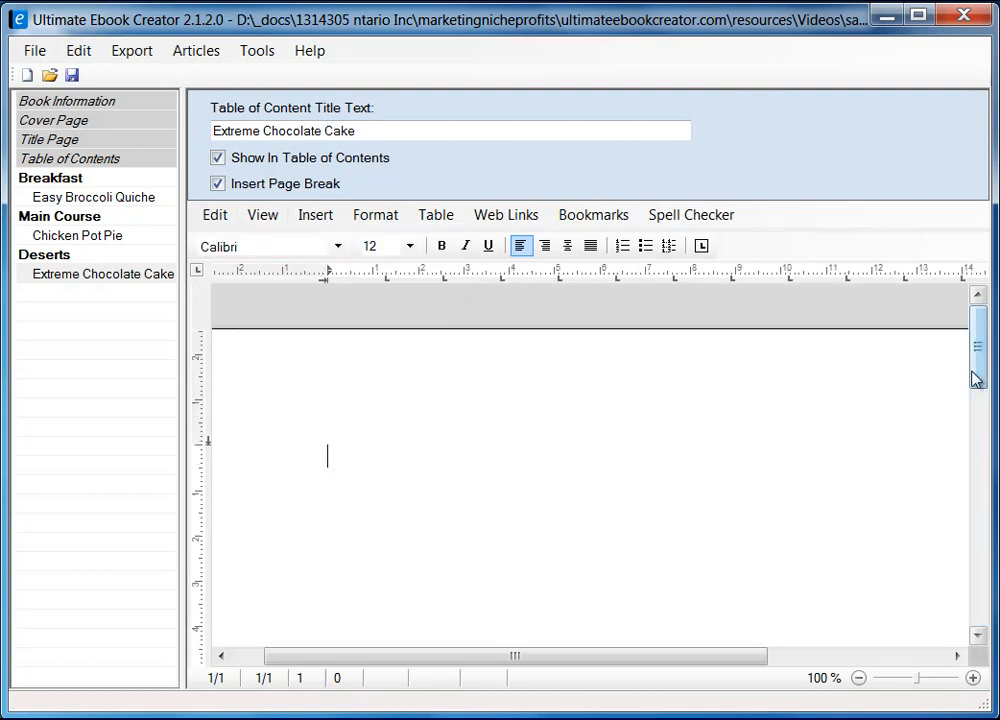
{"action": "left_click_drag", "start_coordinate": [979, 364], "coordinate": [980, 383]}
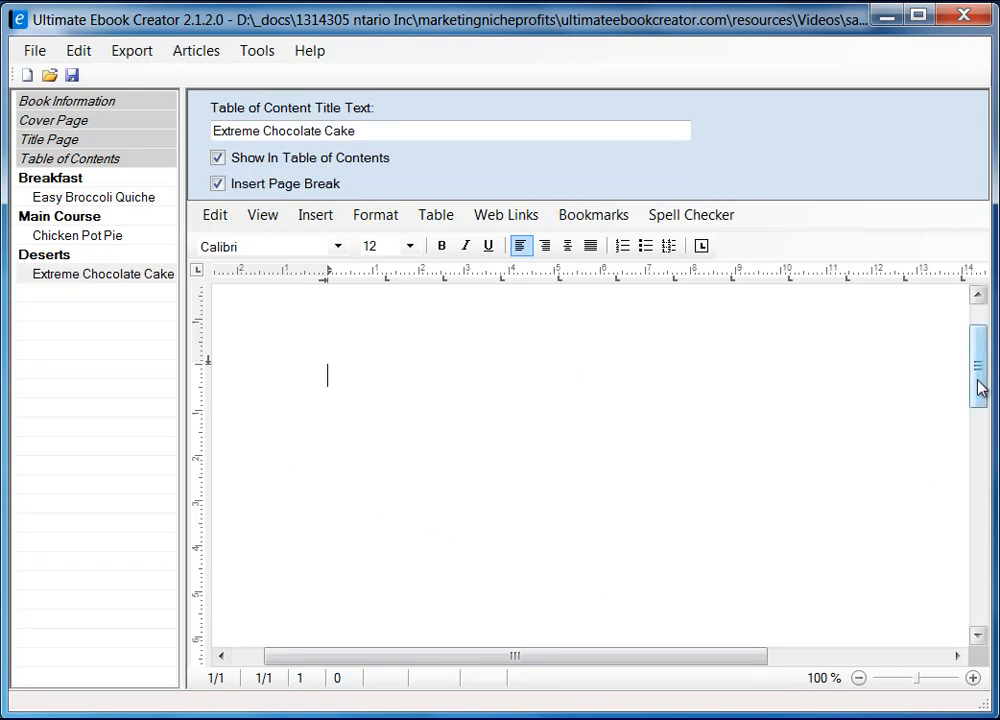
{"action": "mouse_move", "coordinate": [979, 388]}
{"action": "left_mouse_down"}
{"action": "mouse_move", "coordinate": [978, 357]}
{"action": "mouse_move", "coordinate": [978, 384]}
{"action": "left_mouse_up"}
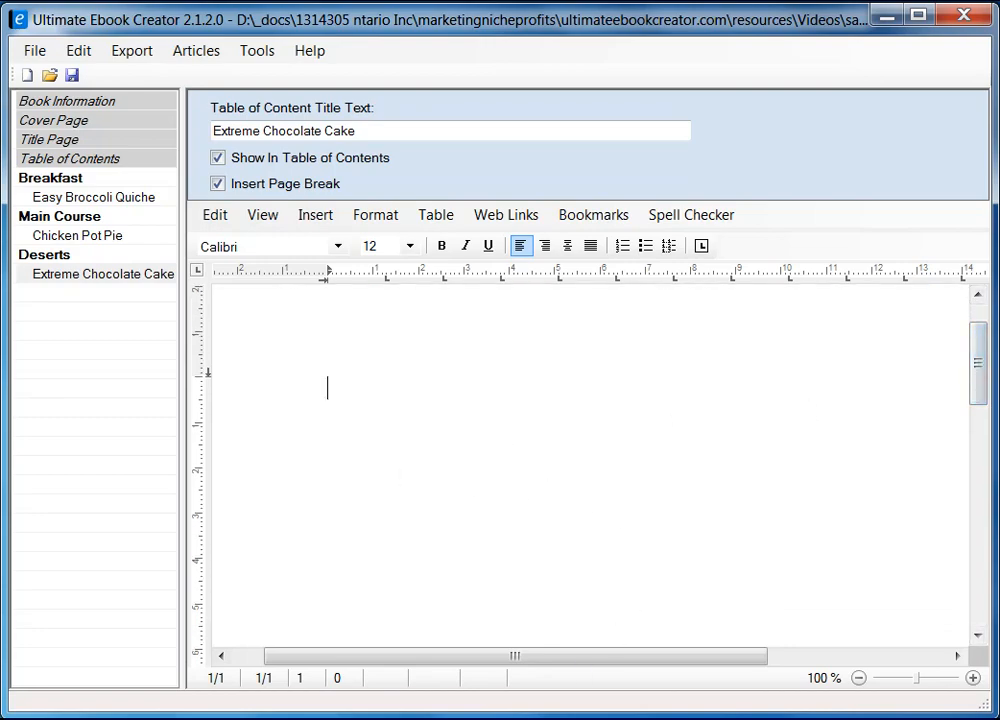
{"action": "key", "text": "alt+Tab"}
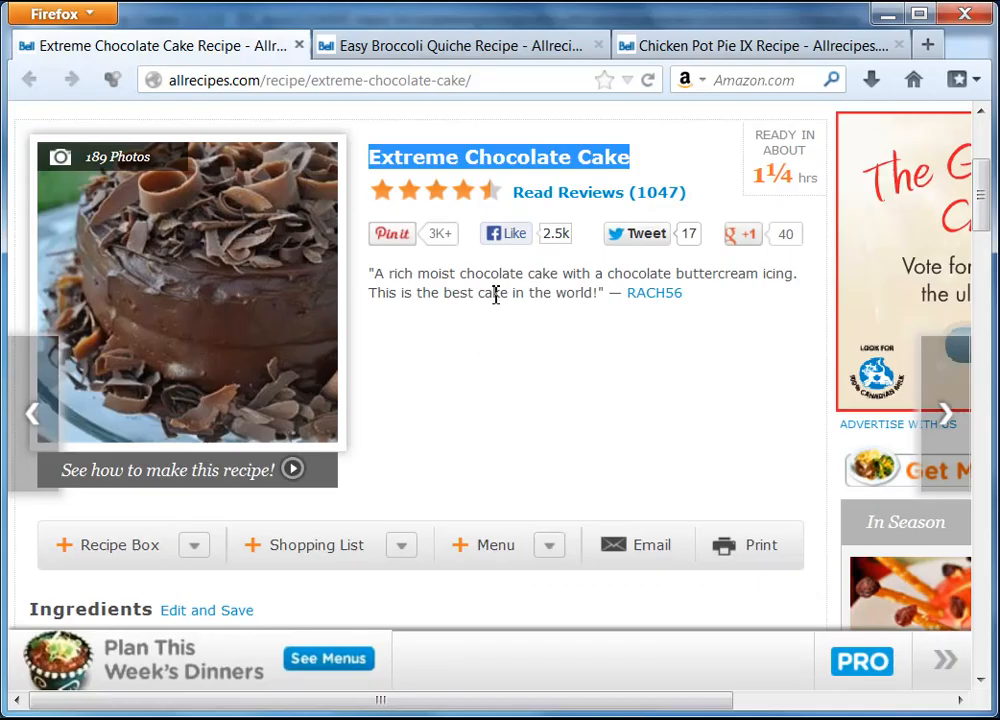
Step: Copy the Extreme Chocolate Cake photo from the Allrecipes page and minimize Firefox
{"action": "left_click", "coordinate": [190, 240]}
{"action": "right_click", "coordinate": [190, 240]}
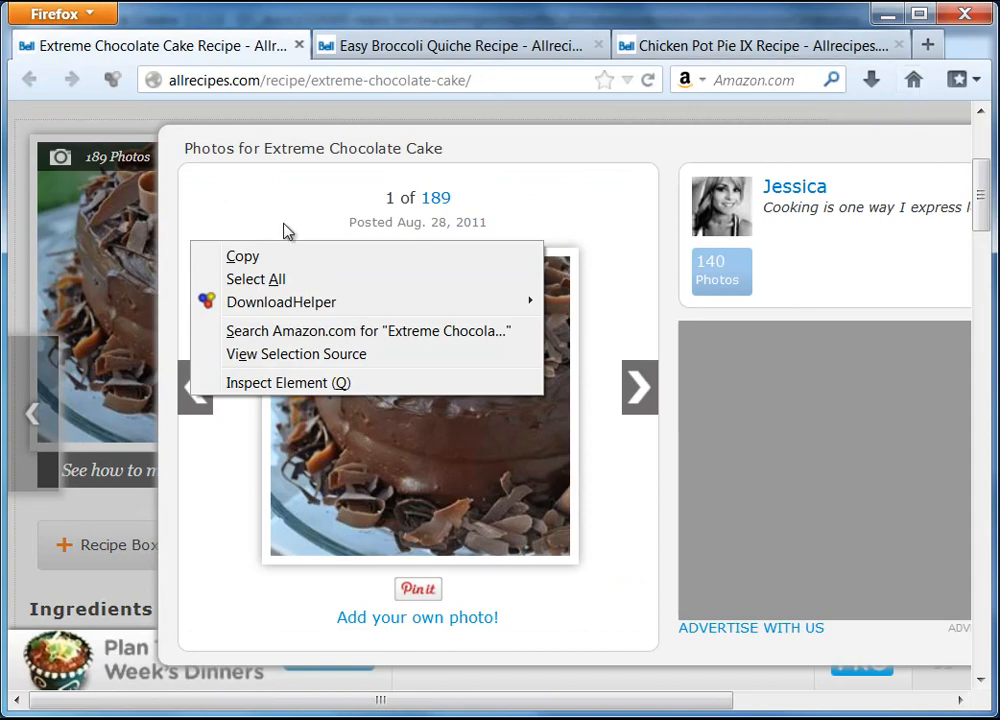
{"action": "left_click", "coordinate": [882, 156]}
{"action": "key", "text": "ctrl+a"}
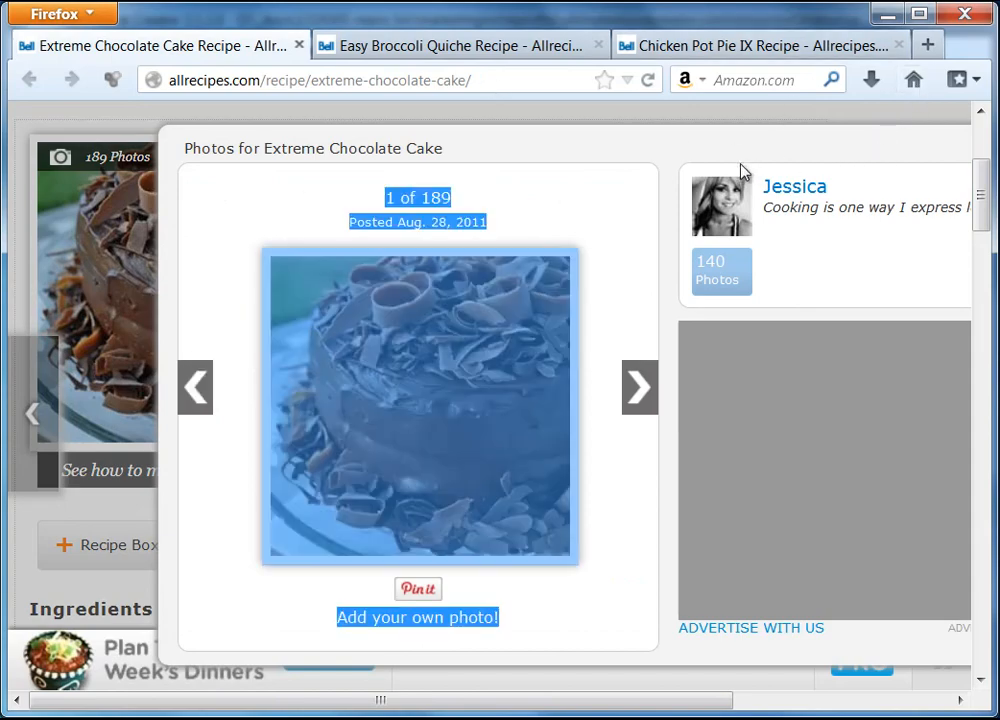
{"action": "left_click_drag", "start_coordinate": [594, 700], "coordinate": [858, 697]}
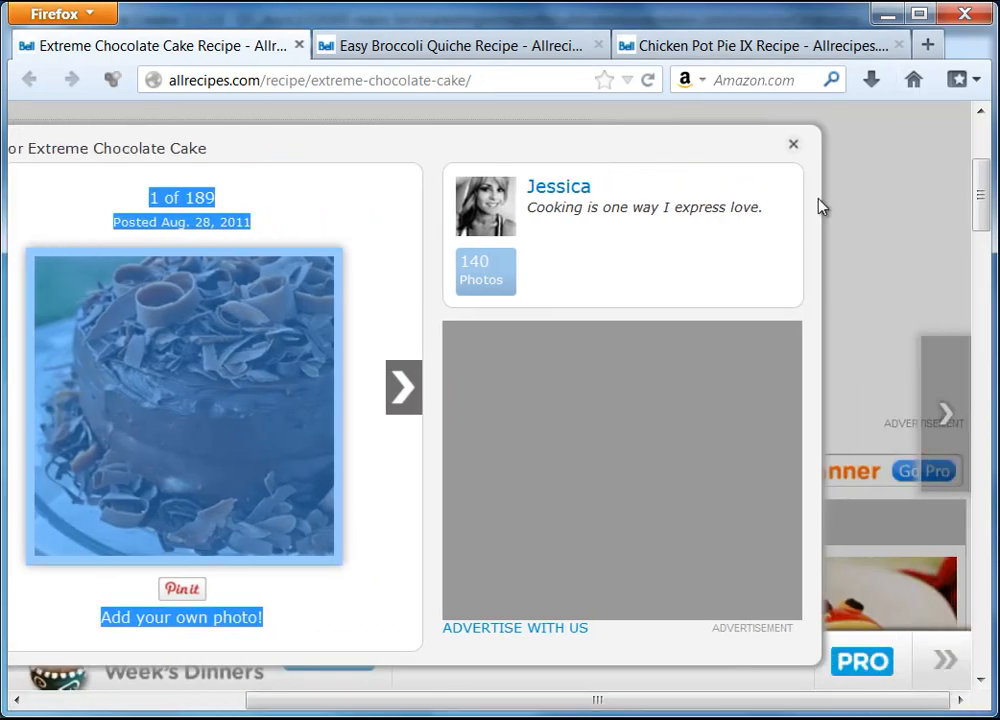
{"action": "left_click", "coordinate": [797, 146]}
{"action": "left_click_drag", "start_coordinate": [667, 704], "coordinate": [368, 708]}
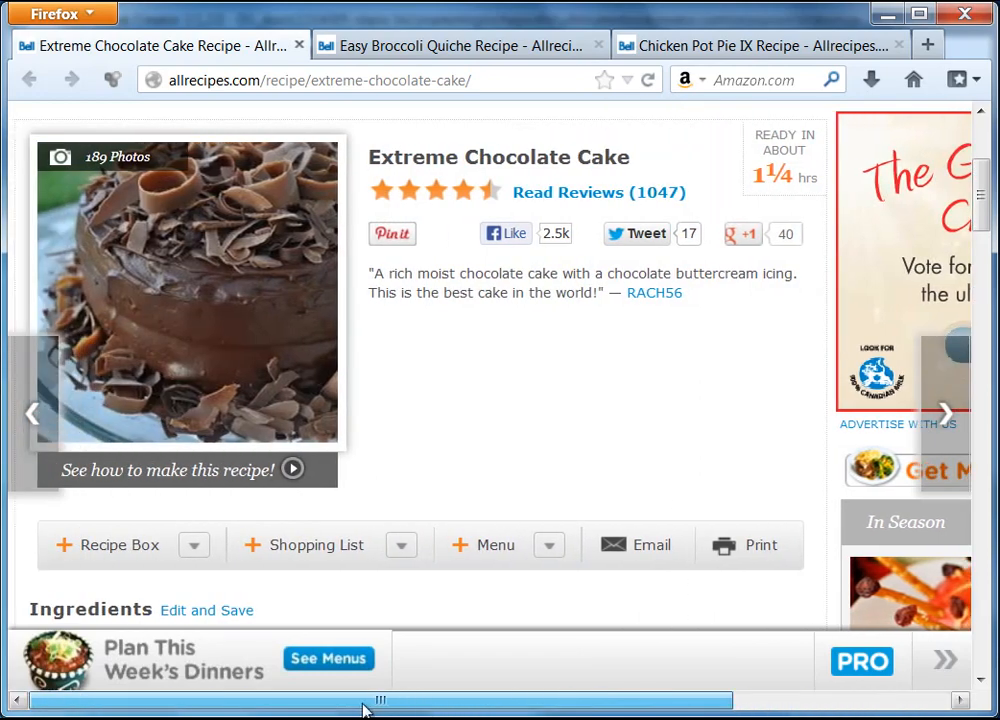
{"action": "right_click", "coordinate": [181, 239]}
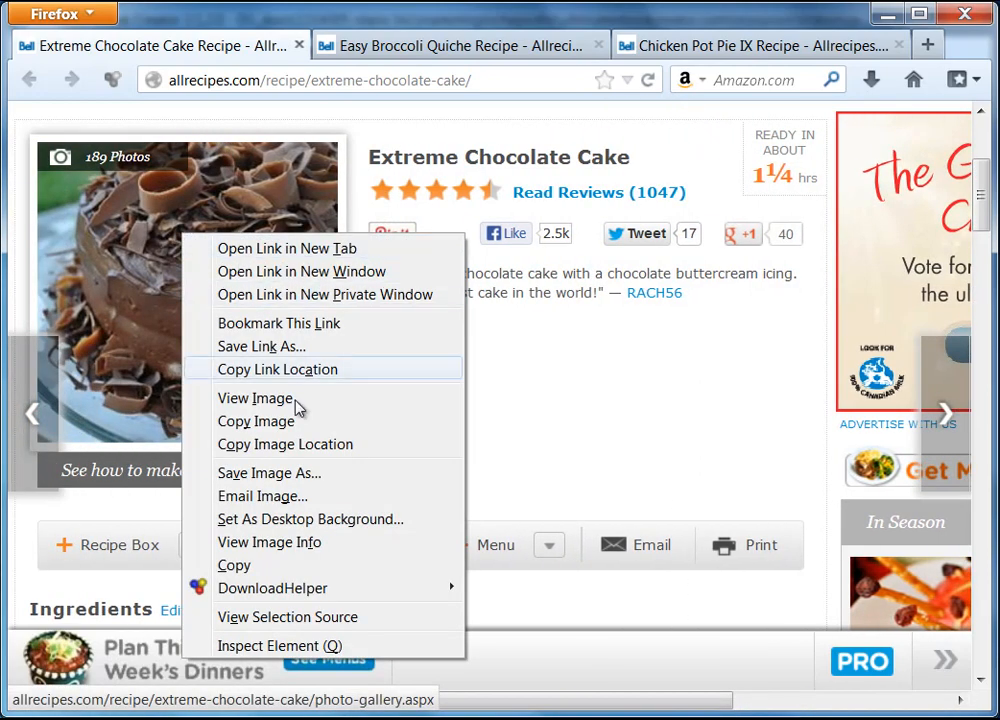
{"action": "left_click", "coordinate": [279, 424]}
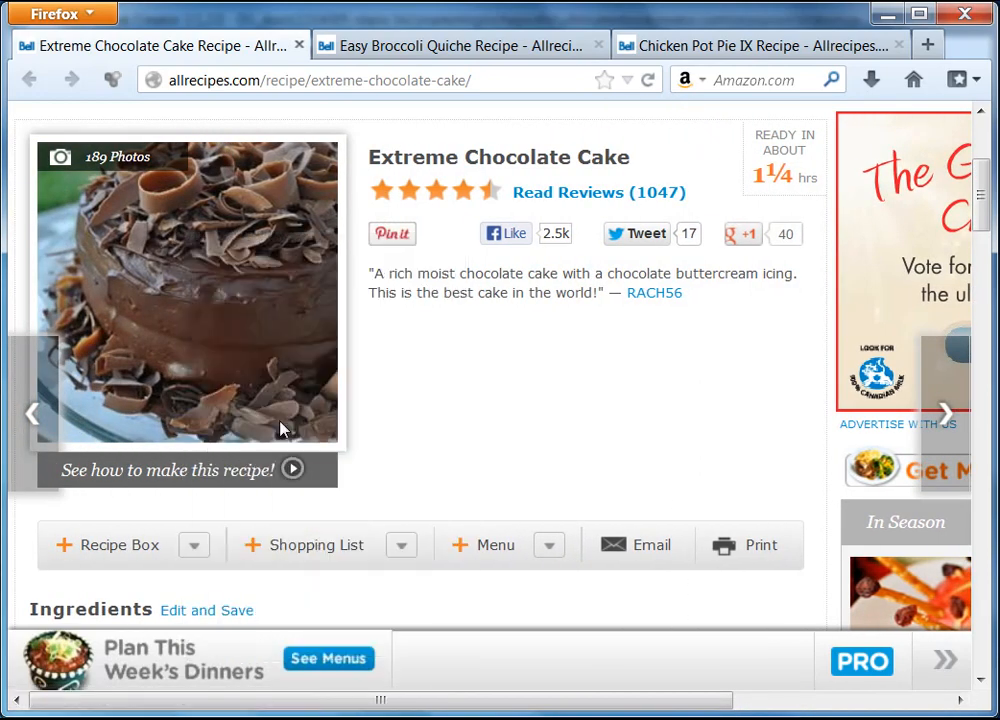
{"action": "left_click", "coordinate": [887, 15]}
Step: Paste the cake photo onto the Extreme Chocolate Cake page and accept its Format settings
{"action": "right_click", "coordinate": [354, 387]}
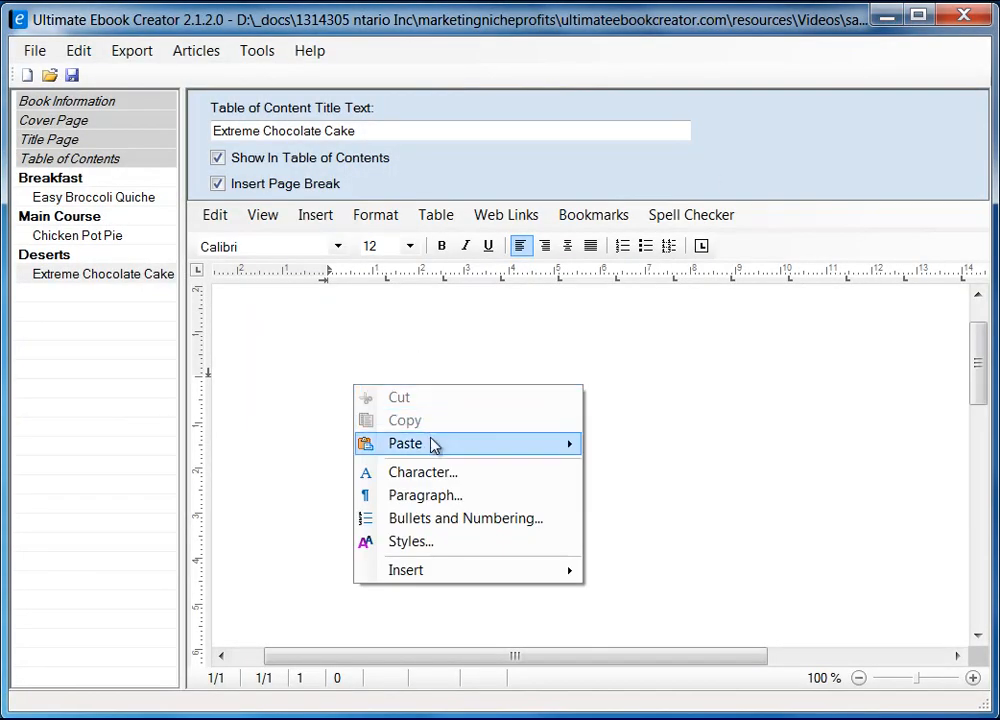
{"action": "mouse_move", "coordinate": [471, 449]}
{"action": "left_click", "coordinate": [639, 491]}
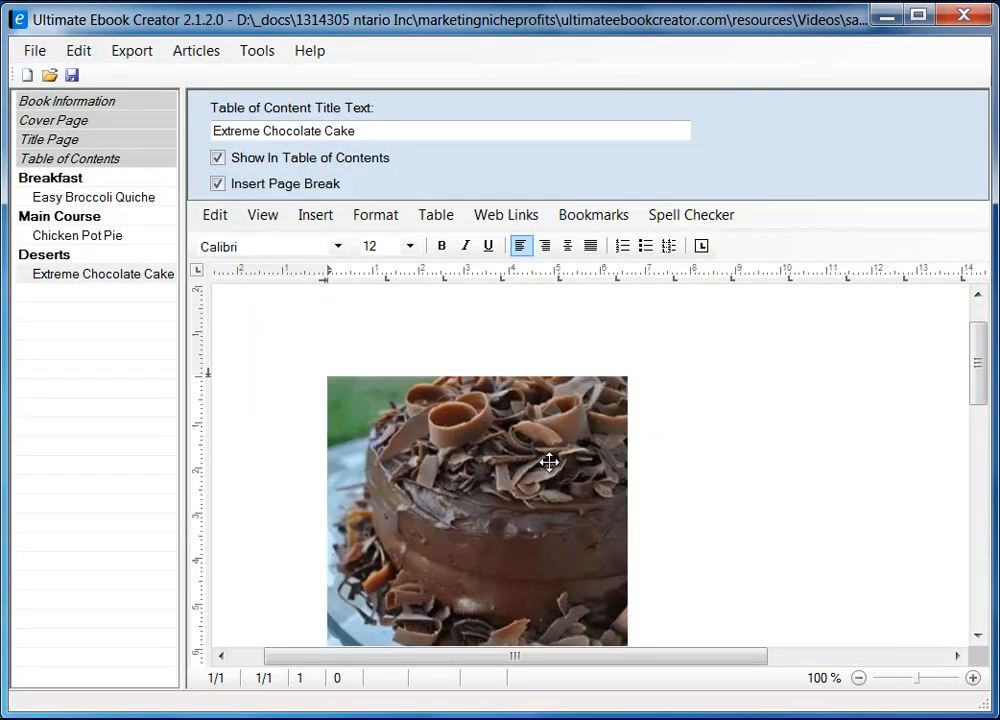
{"action": "scroll", "coordinate": [978, 392], "scroll_direction": "down", "scroll_amount": 1}
{"action": "left_click_drag", "start_coordinate": [981, 392], "coordinate": [982, 397]}
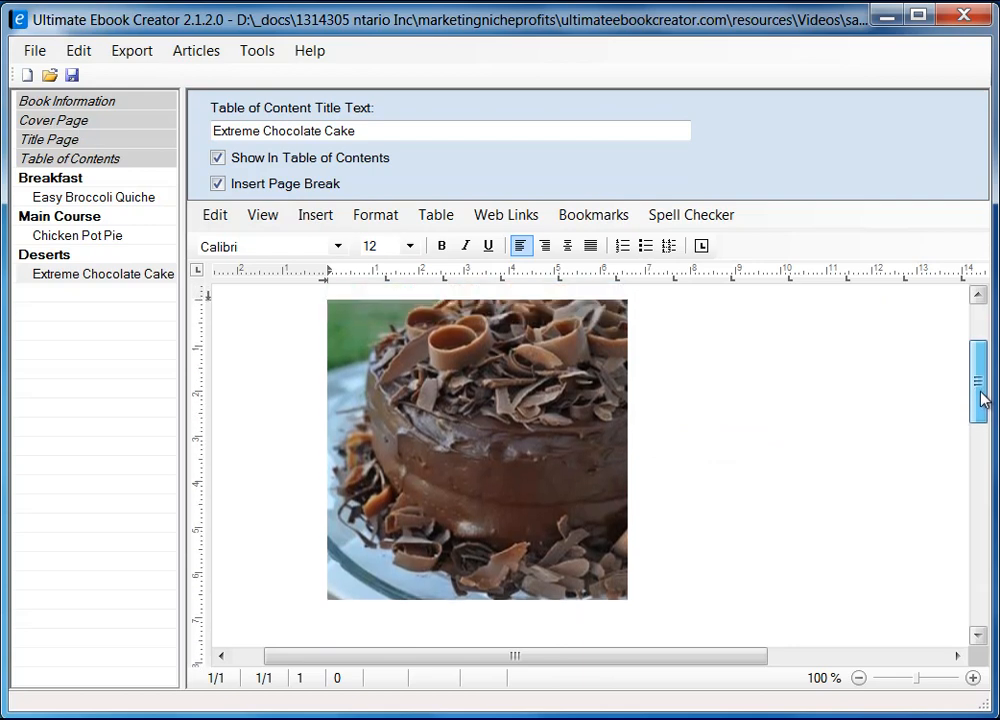
{"action": "left_click", "coordinate": [596, 403]}
{"action": "right_click", "coordinate": [583, 405]}
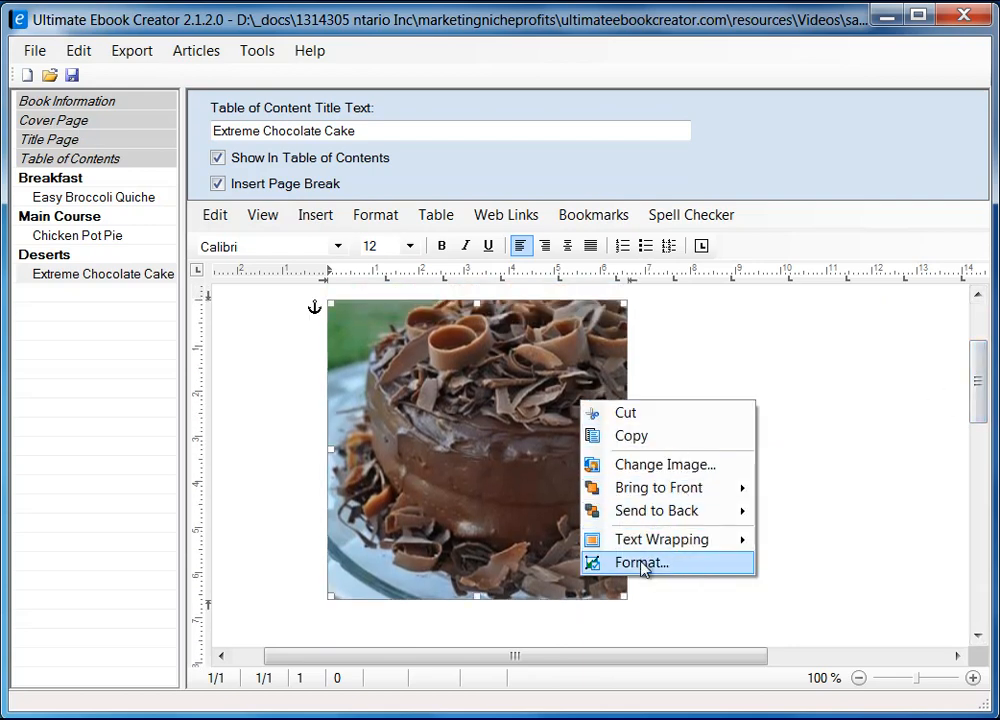
{"action": "mouse_move", "coordinate": [663, 541]}
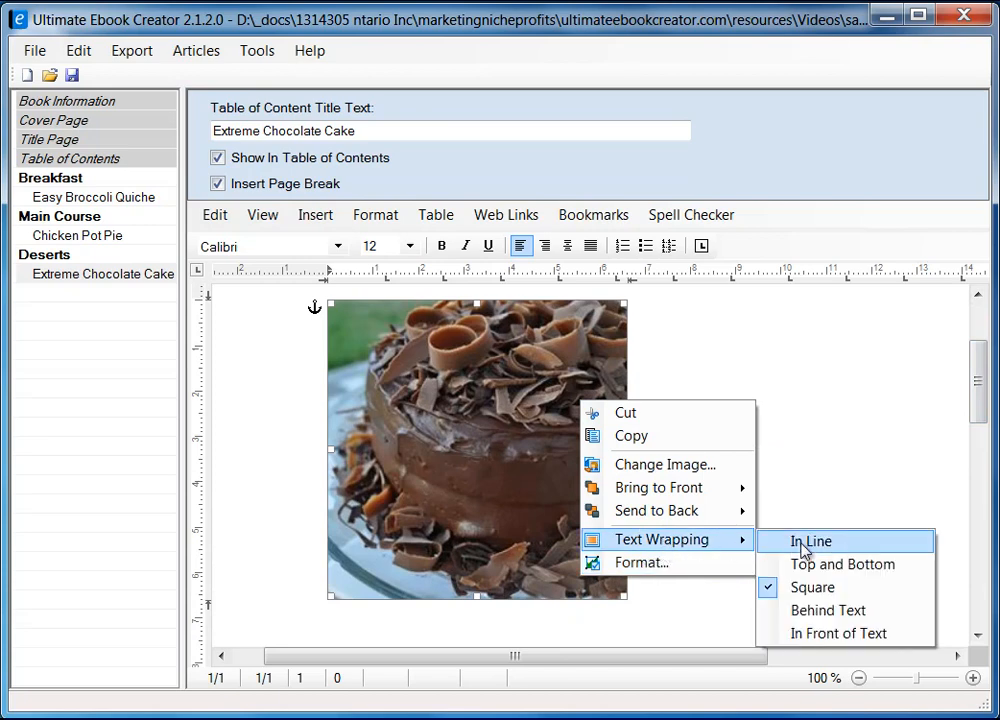
{"action": "left_click", "coordinate": [650, 570]}
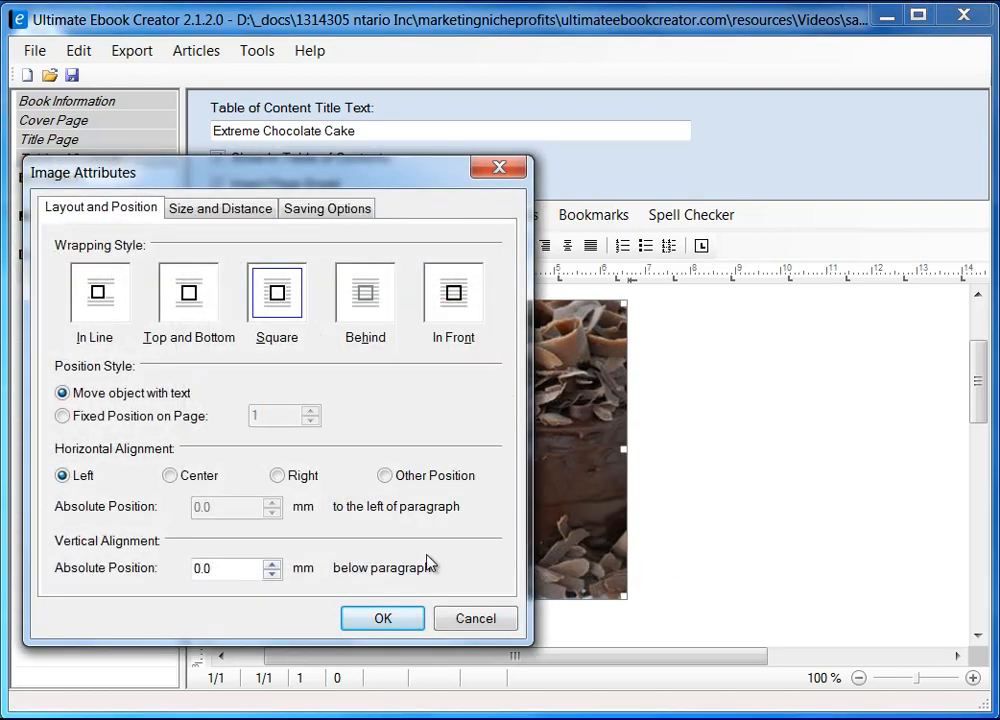
{"action": "left_click", "coordinate": [393, 626]}
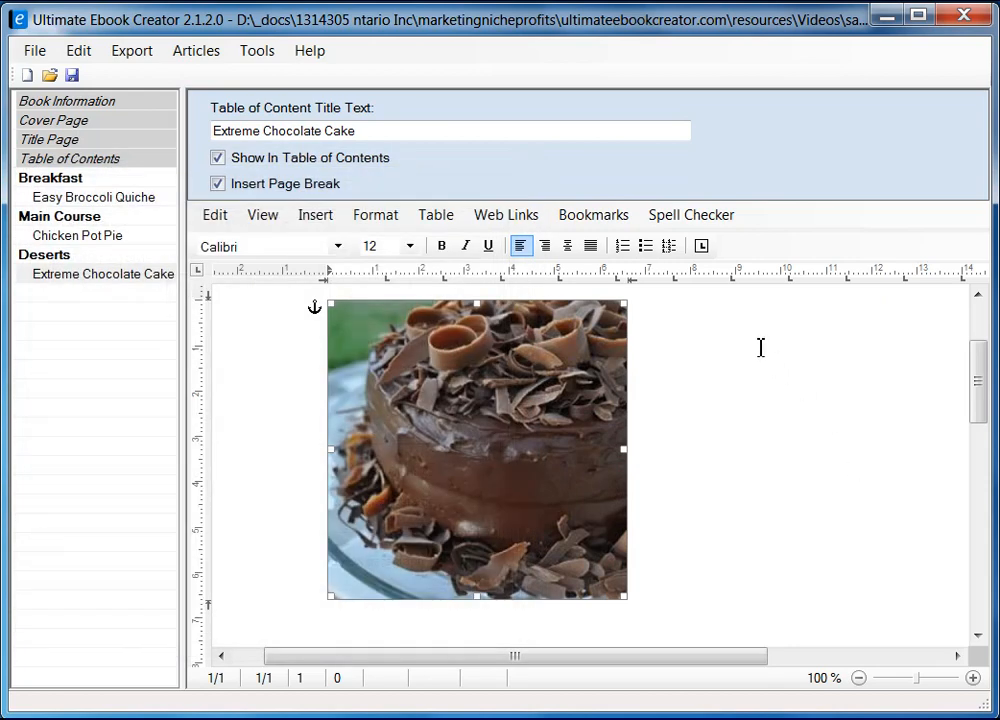
{"action": "scroll", "coordinate": [746, 334], "scroll_direction": "up", "scroll_amount": 2}
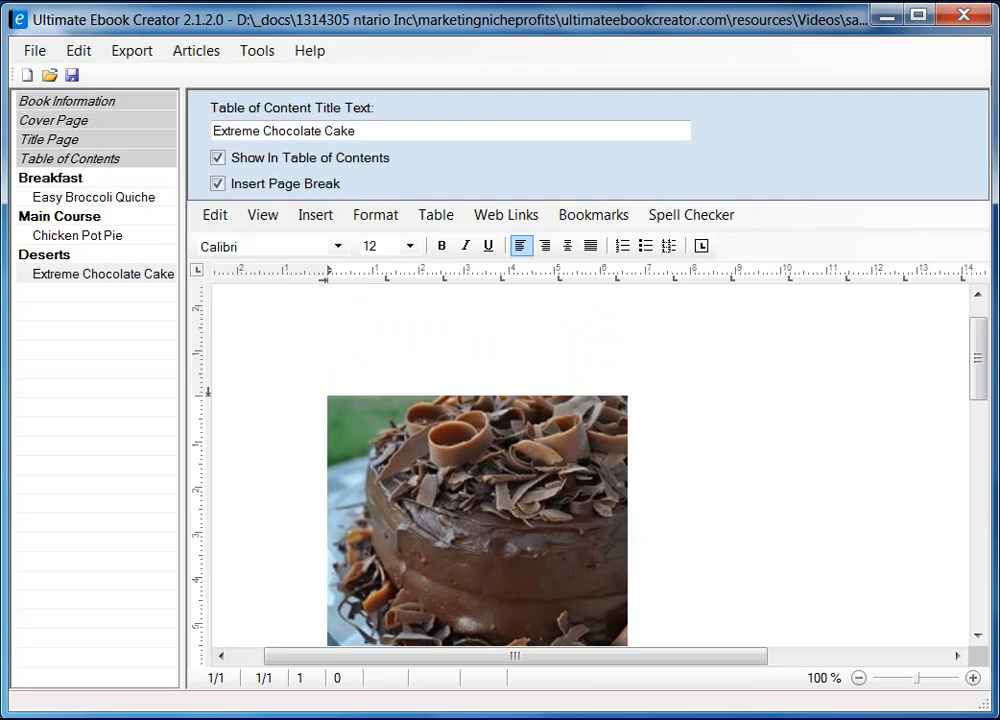
Step: Copy the recipe title 'Extreme Chocolate Cake' from Firefox and return to the editor
{"action": "key", "text": "alt+Tab"}
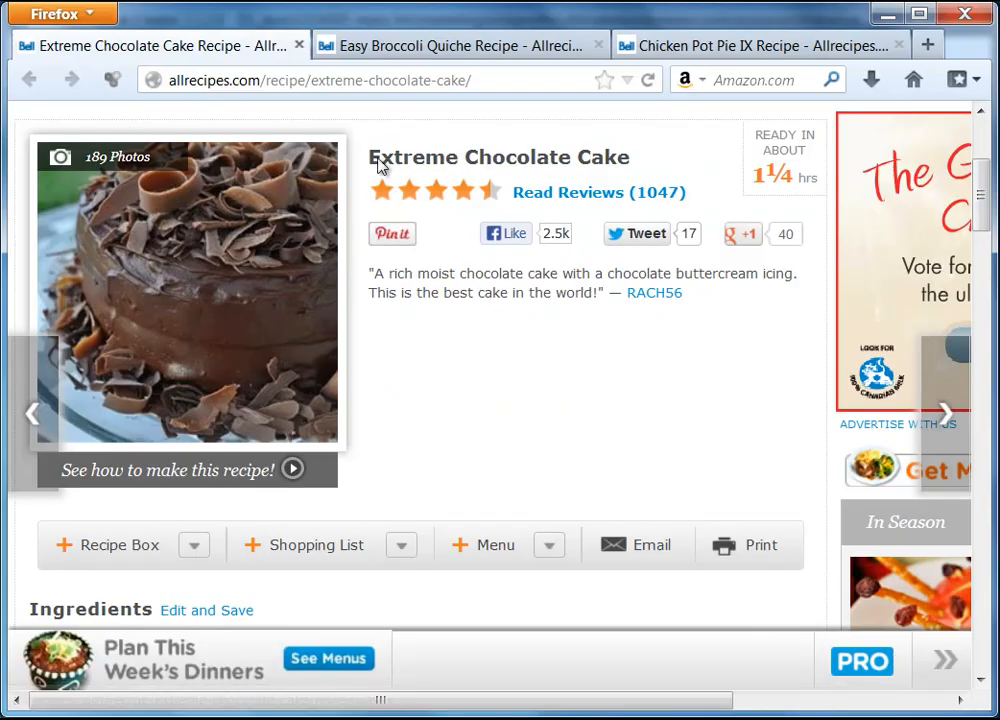
{"action": "left_click_drag", "start_coordinate": [372, 163], "coordinate": [622, 168]}
{"action": "right_click", "coordinate": [622, 168]}
{"action": "left_click", "coordinate": [672, 179]}
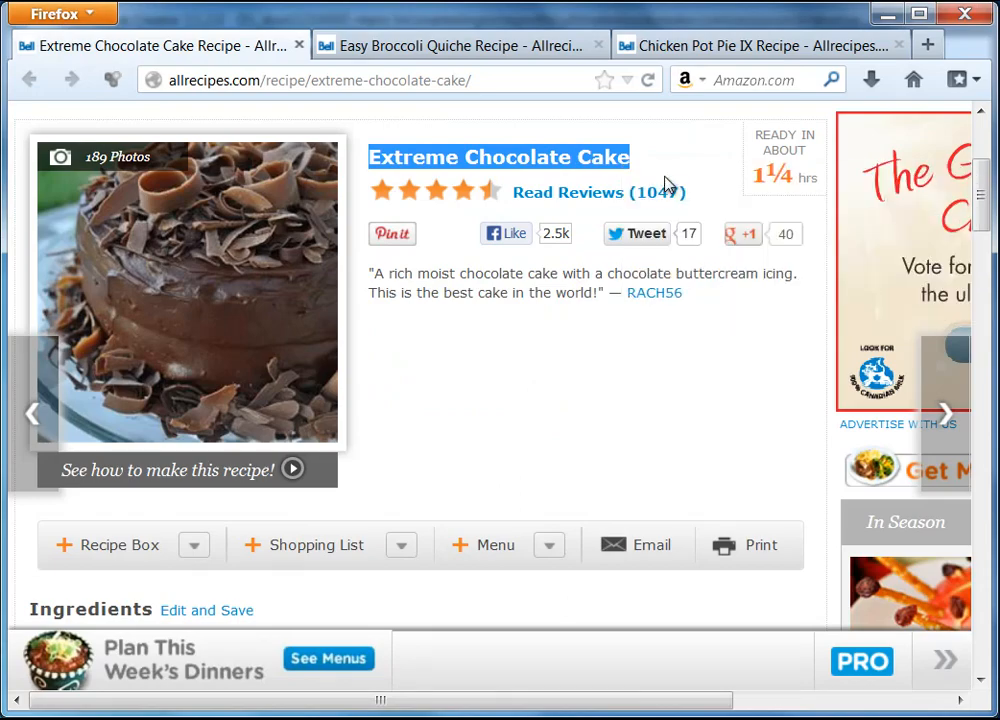
{"action": "left_click", "coordinate": [886, 15]}
{"action": "right_click", "coordinate": [696, 403]}
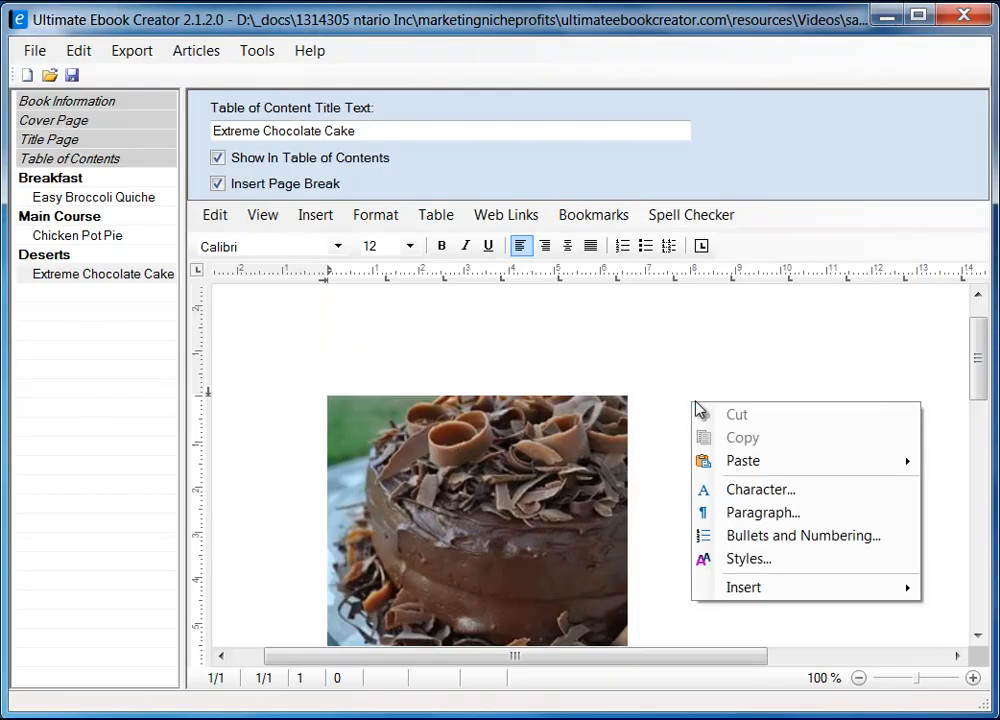
Step: Paste 'Extreme Chocolate Cake' as plain text beside the photo and give the photo a 5 mm right distance
{"action": "mouse_move", "coordinate": [761, 462]}
{"action": "left_click", "coordinate": [957, 486]}
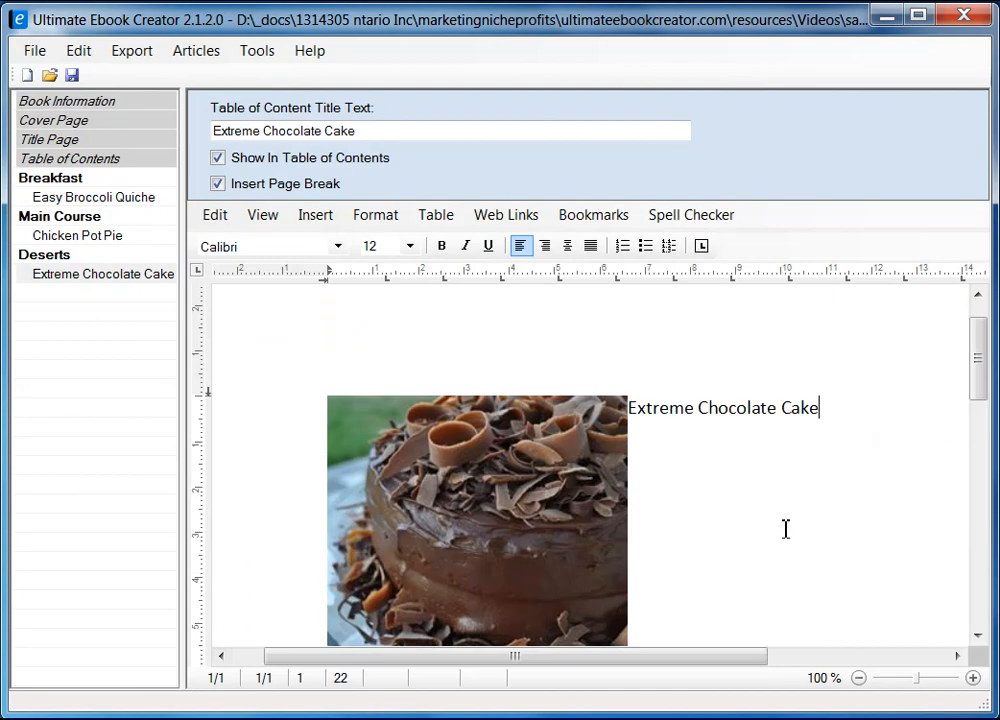
{"action": "left_click", "coordinate": [540, 509]}
{"action": "right_click", "coordinate": [533, 510]}
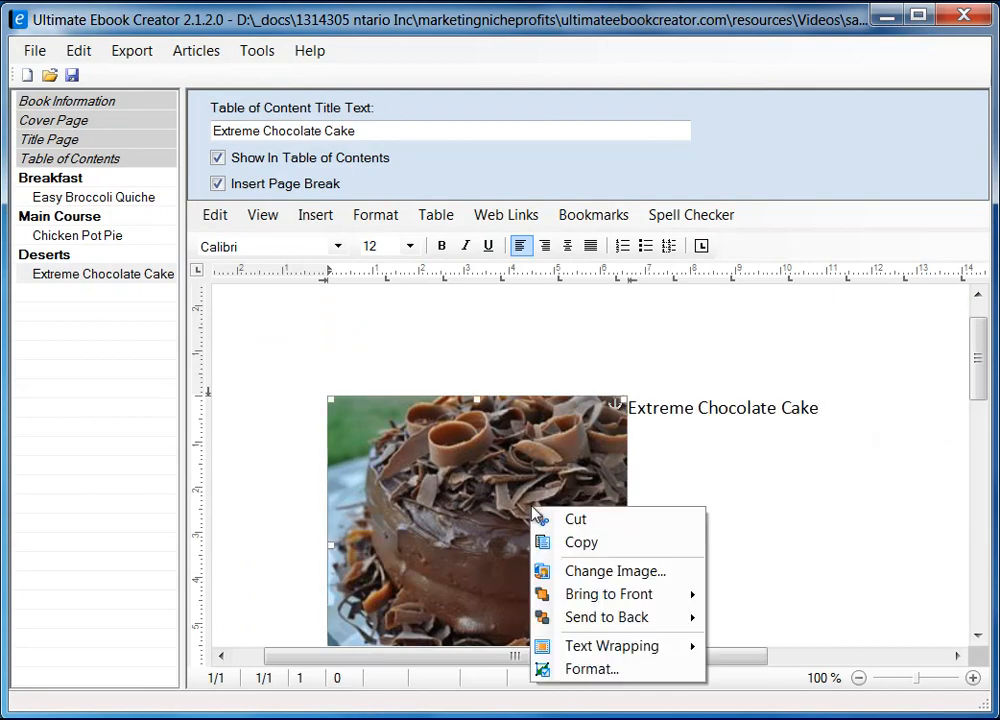
{"action": "left_click", "coordinate": [622, 669]}
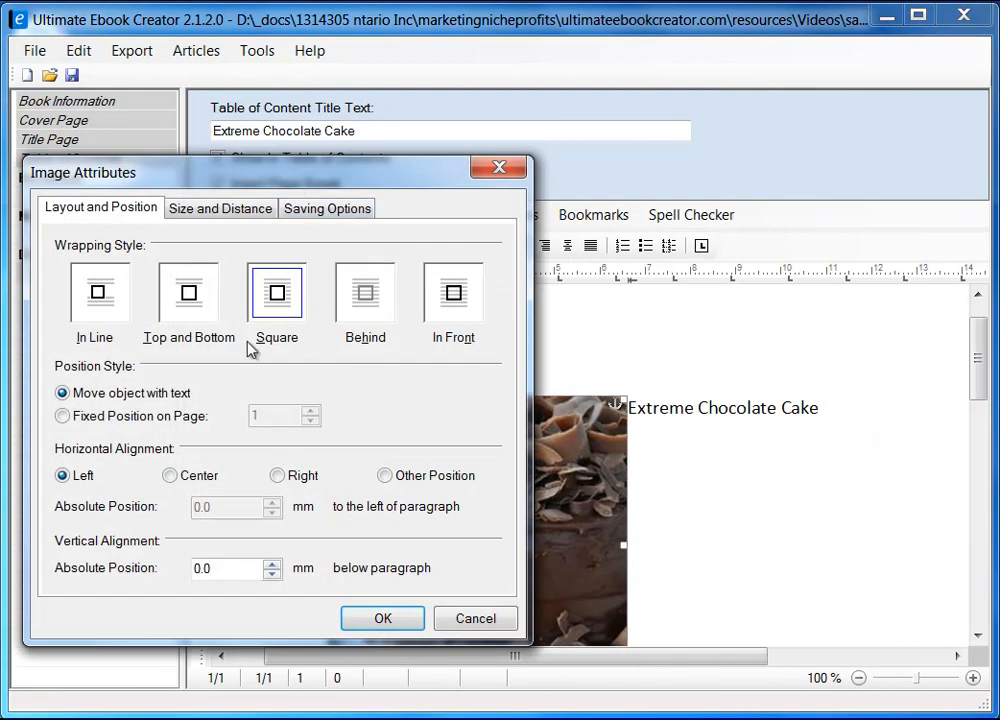
{"action": "left_click", "coordinate": [228, 207]}
{"action": "left_click_drag", "start_coordinate": [421, 459], "coordinate": [270, 462]}
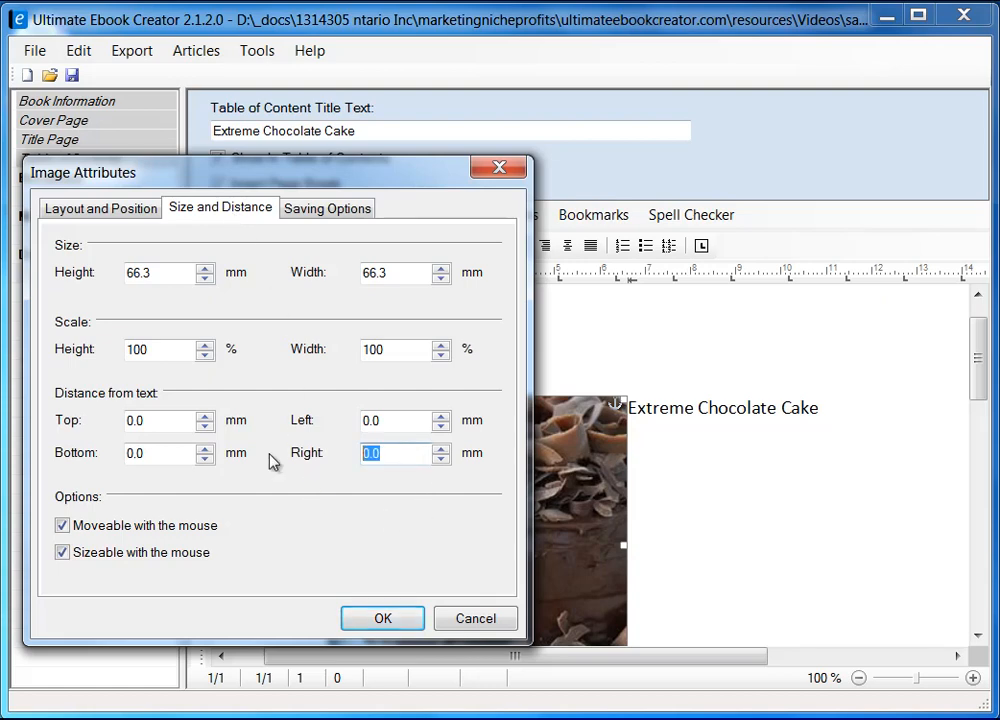
{"action": "type", "text": "5"}
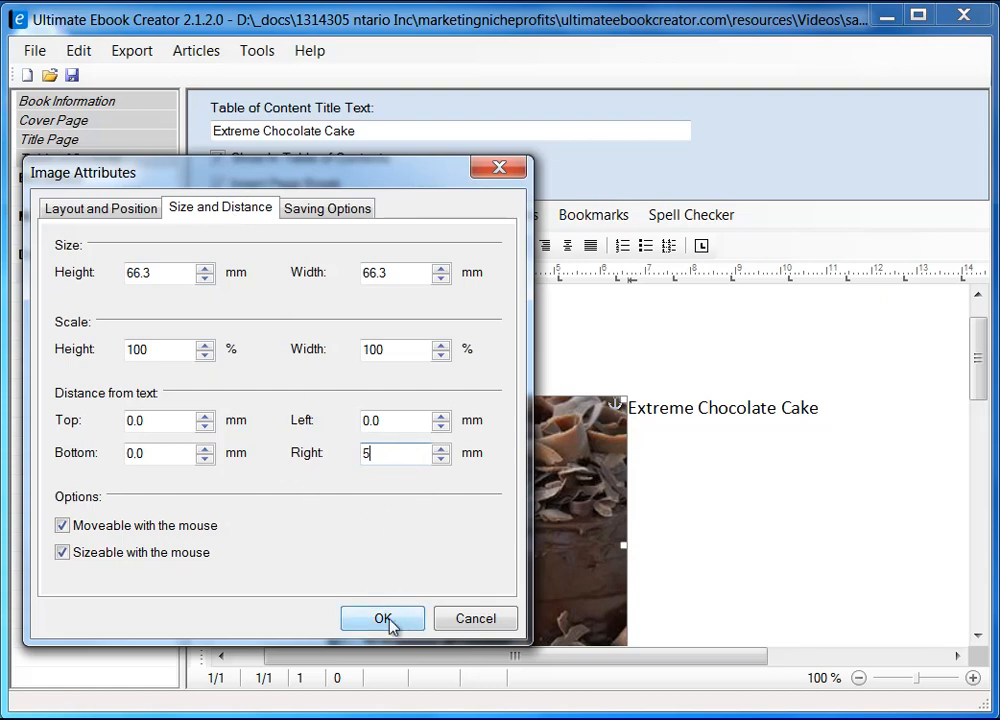
{"action": "left_click", "coordinate": [386, 618]}
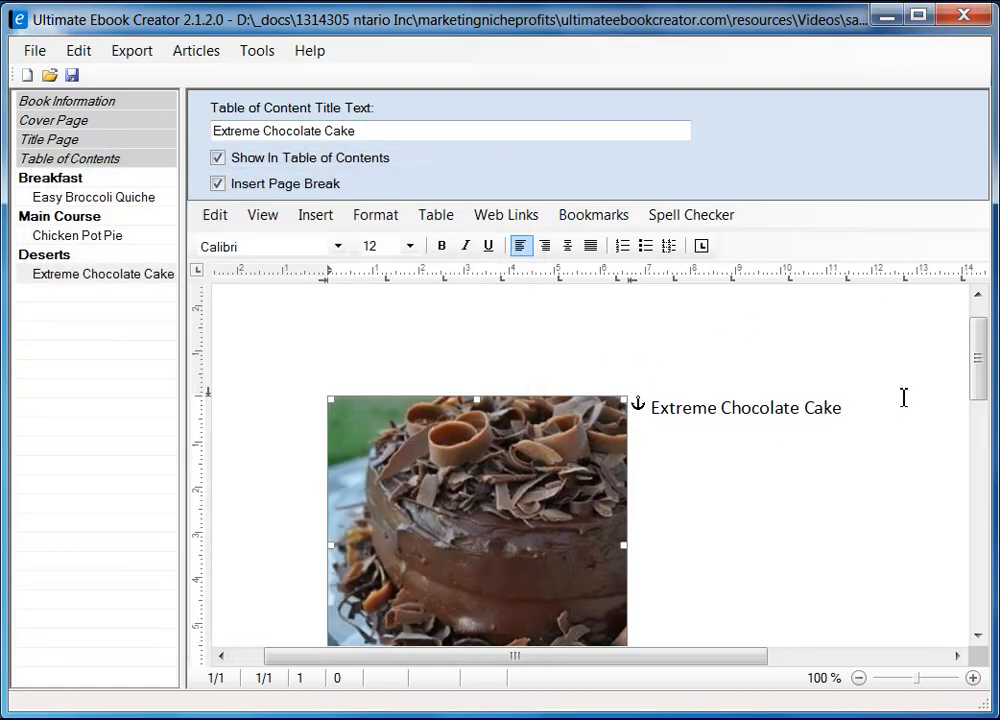
Step: Type 'Ingredient' on a new line below the cake photo, then go back to Firefox
{"action": "left_click_drag", "start_coordinate": [979, 383], "coordinate": [978, 404]}
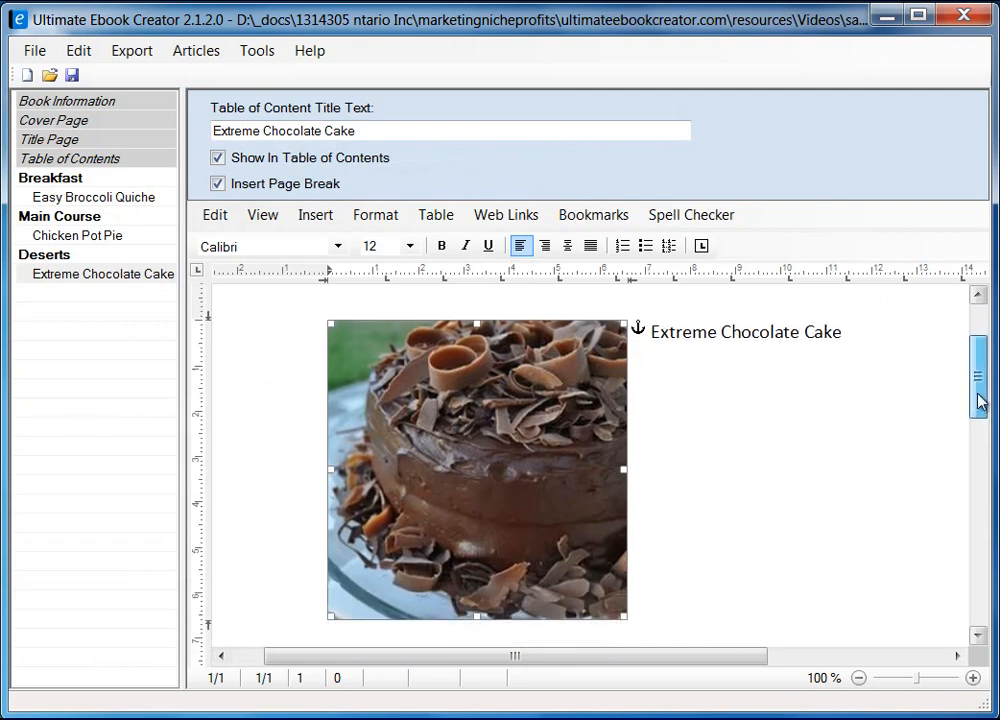
{"action": "left_click", "coordinate": [884, 347]}
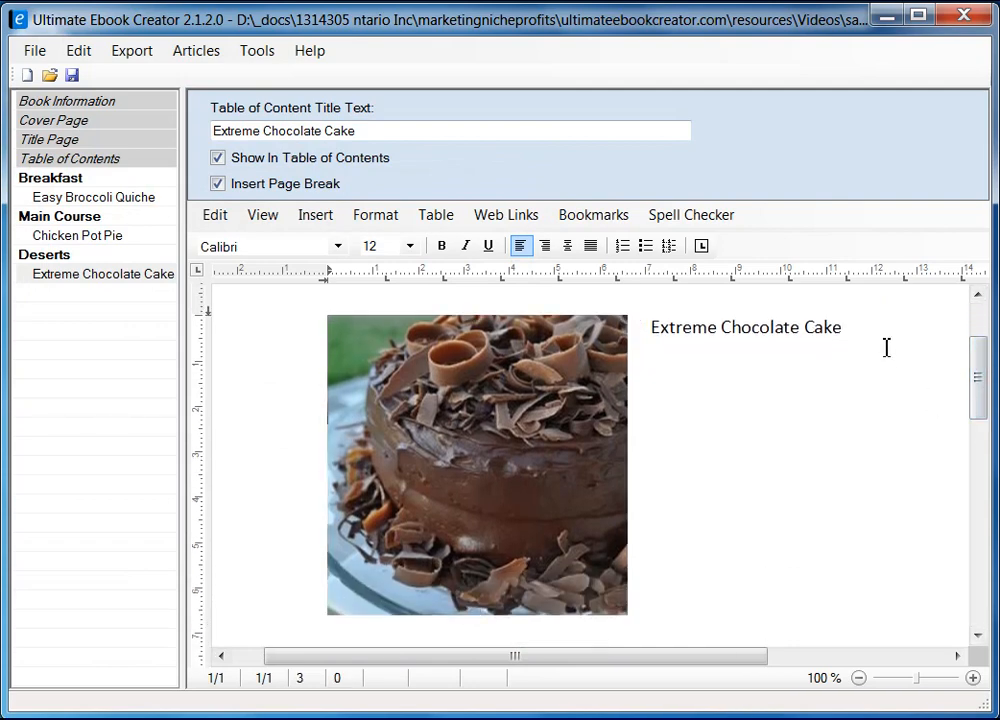
{"action": "scroll", "coordinate": [862, 388], "scroll_direction": "down", "scroll_amount": 2}
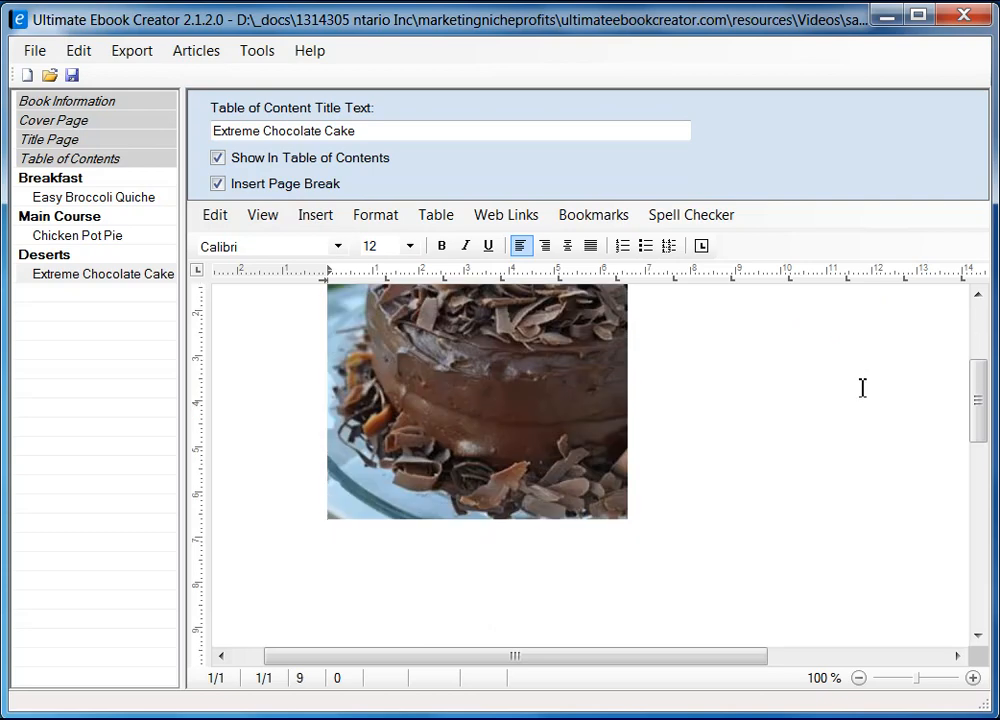
{"action": "scroll", "coordinate": [725, 398], "scroll_direction": "up", "scroll_amount": 3}
{"action": "scroll", "coordinate": [538, 466], "scroll_direction": "down", "scroll_amount": 5}
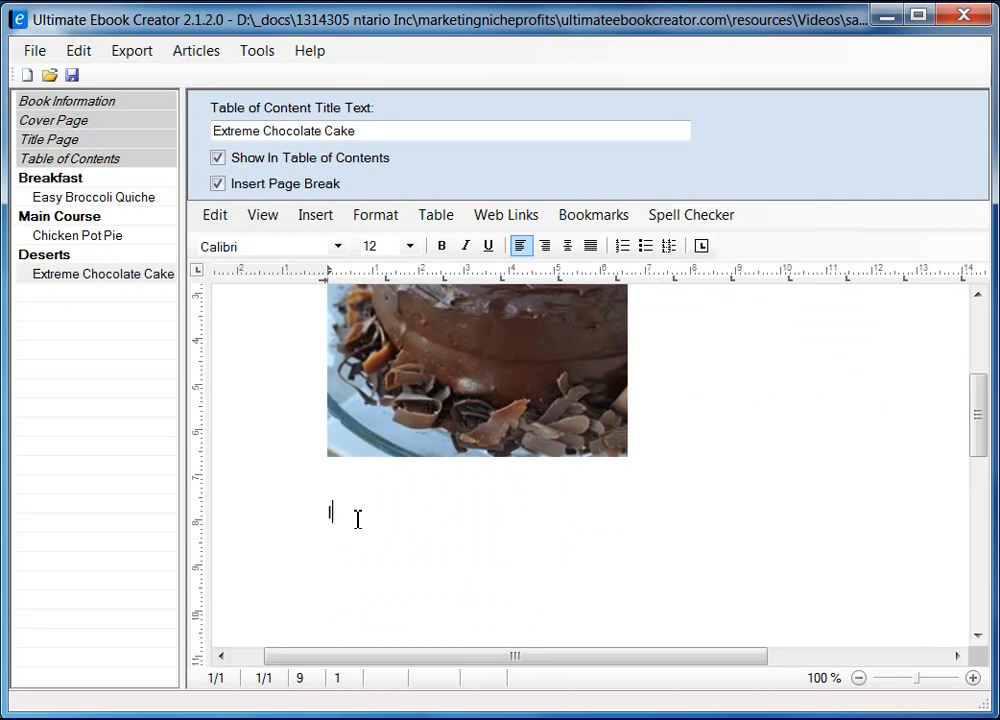
{"action": "type", "text": "ngredient"}
{"action": "key", "text": "Return"}
{"action": "key", "text": "alt+Tab"}
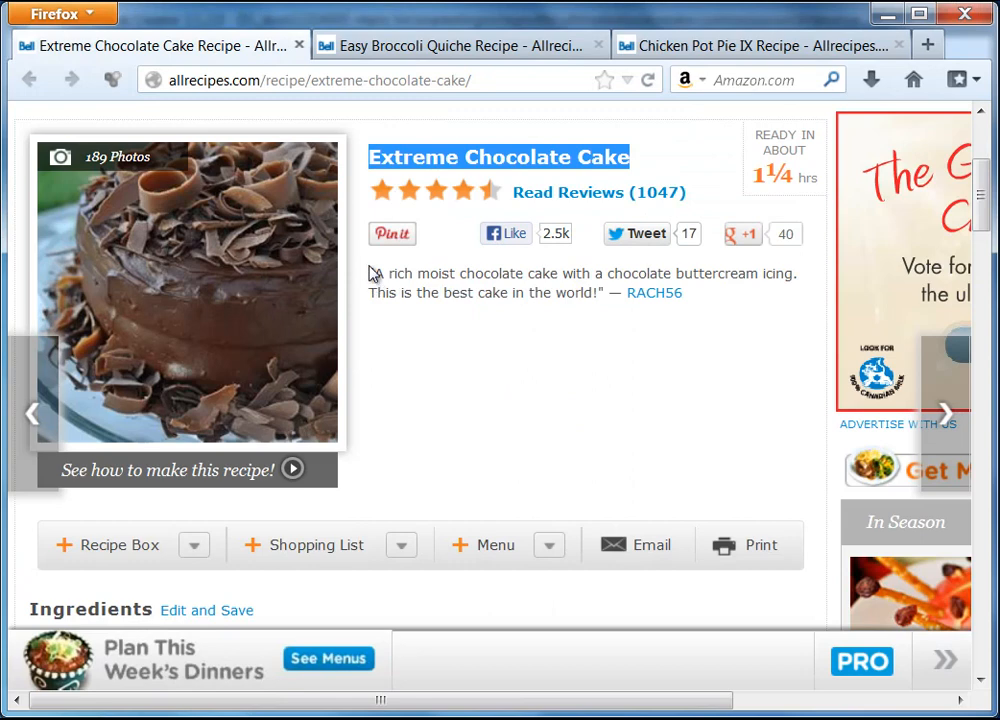
Step: Copy the recipe's quoted 'A rich moist chocolate cake…' description from Firefox
{"action": "left_click_drag", "start_coordinate": [372, 273], "coordinate": [607, 306]}
{"action": "right_click", "coordinate": [538, 294]}
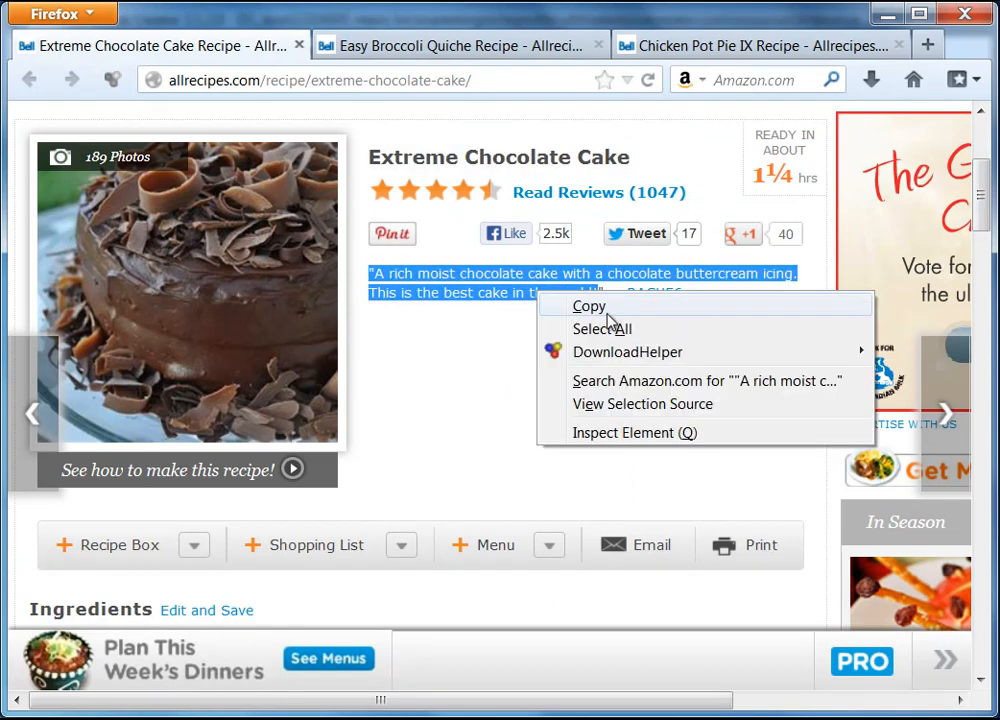
{"action": "left_click", "coordinate": [609, 310]}
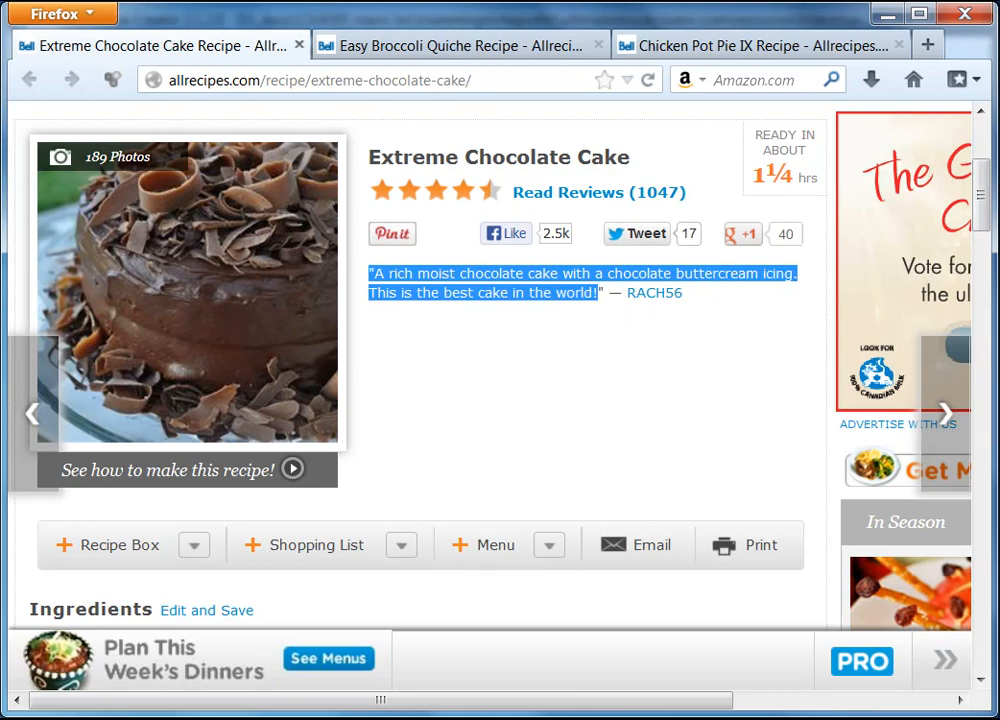
{"action": "key", "text": "alt+Tab"}
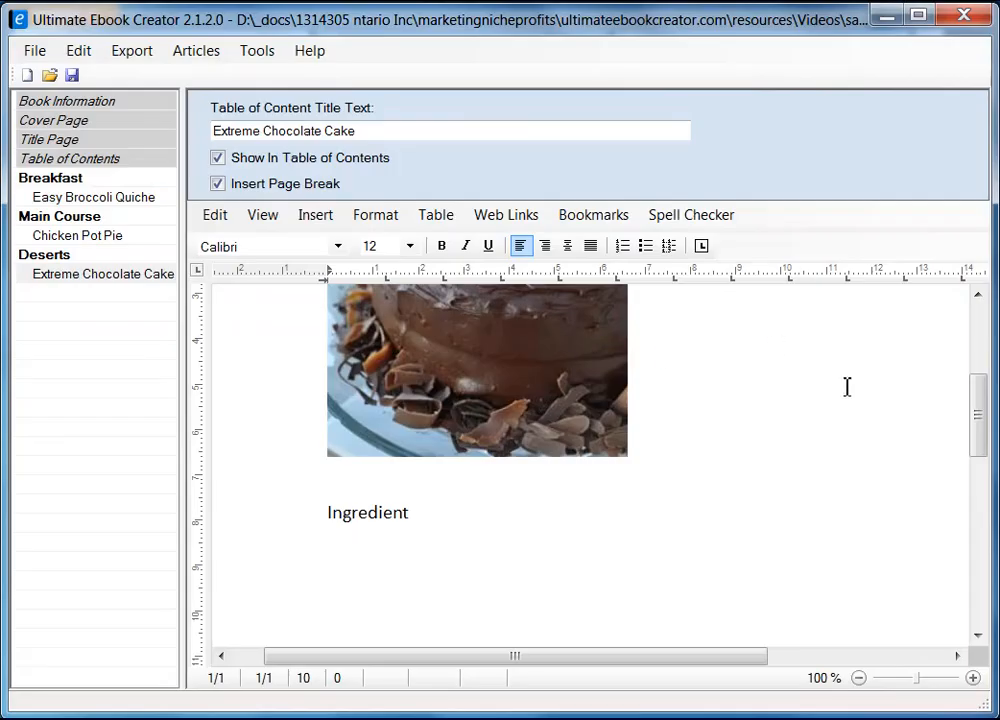
Step: Paste the copied cake description as plain text under the title
{"action": "scroll", "coordinate": [763, 502], "scroll_direction": "up", "scroll_amount": 3}
{"action": "left_click", "coordinate": [846, 461]}
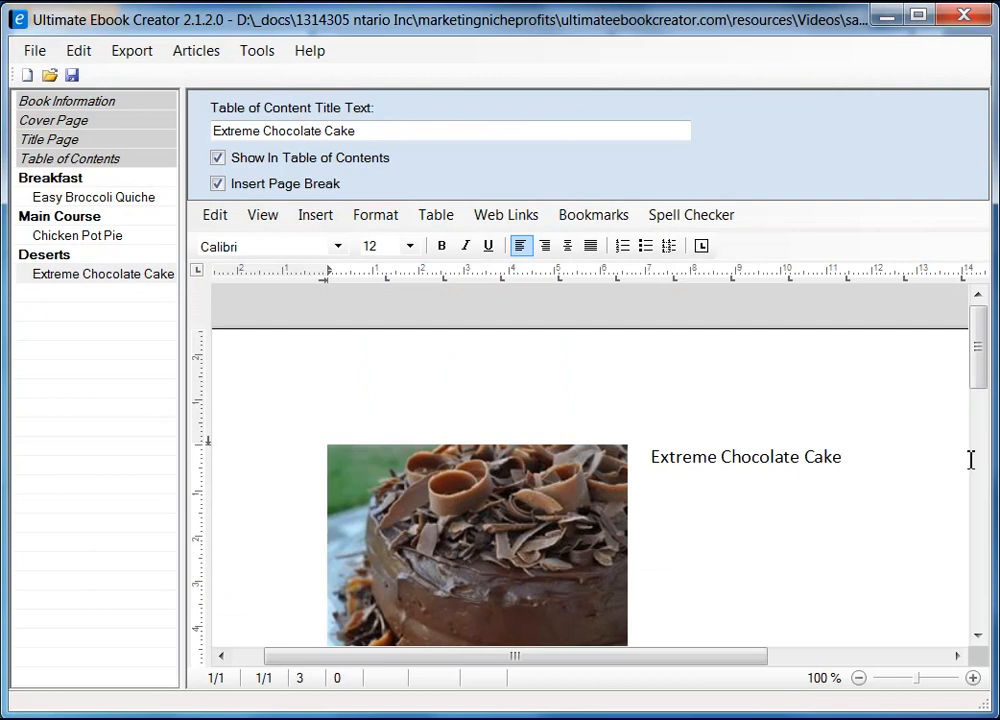
{"action": "right_click", "coordinate": [686, 518]}
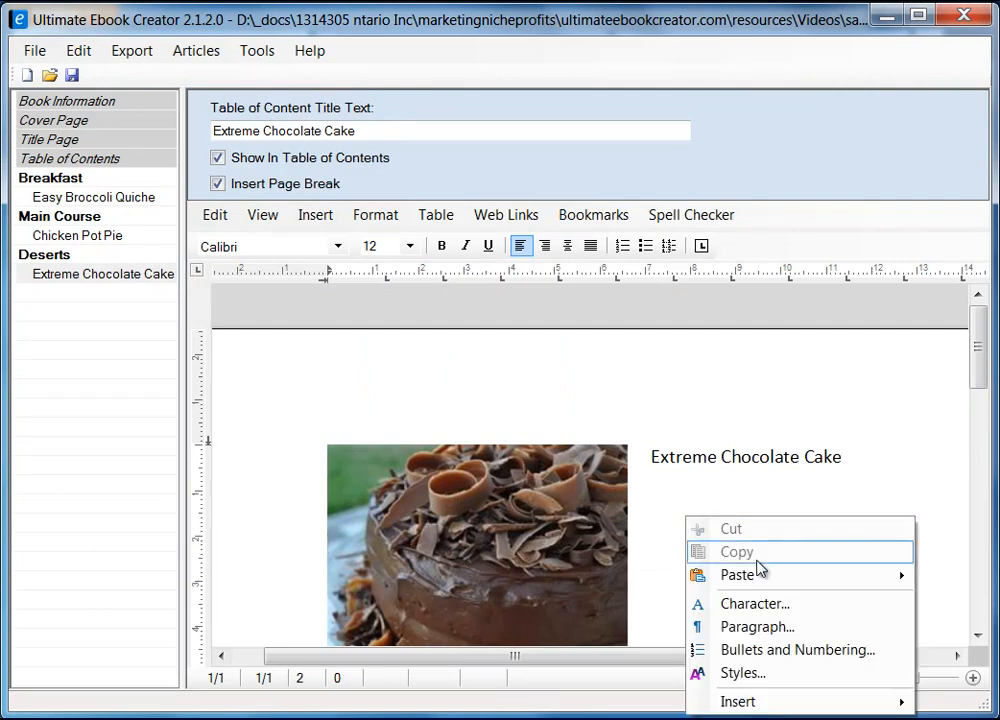
{"action": "mouse_move", "coordinate": [759, 578]}
{"action": "left_click", "coordinate": [975, 598]}
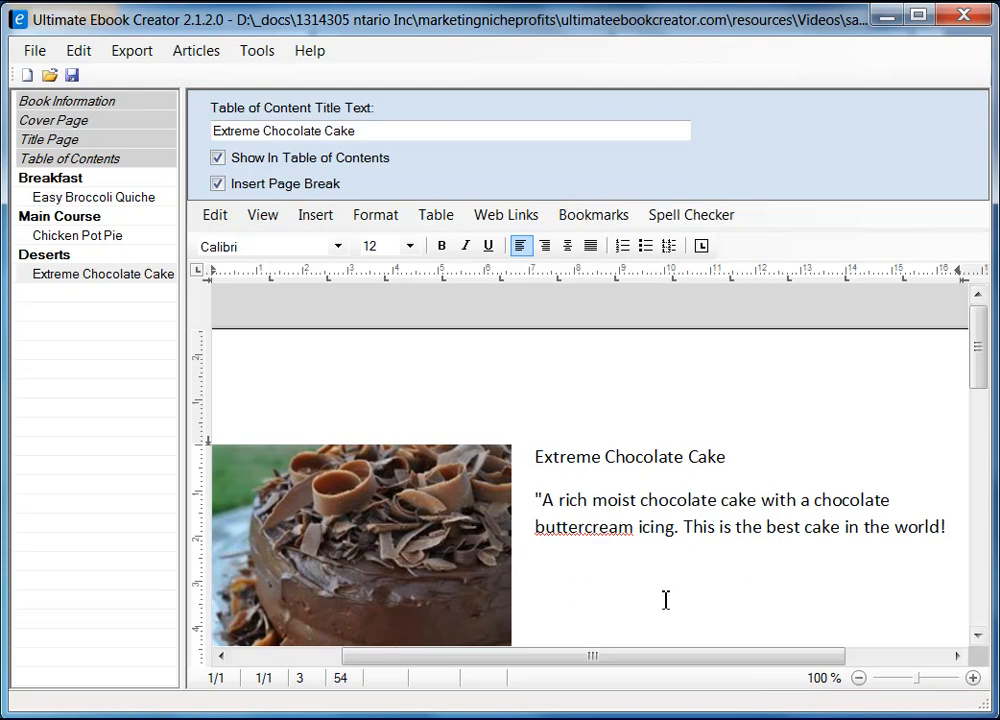
Step: Italicize the quoted chocolate cake description paragraph
{"action": "left_click", "coordinate": [584, 532]}
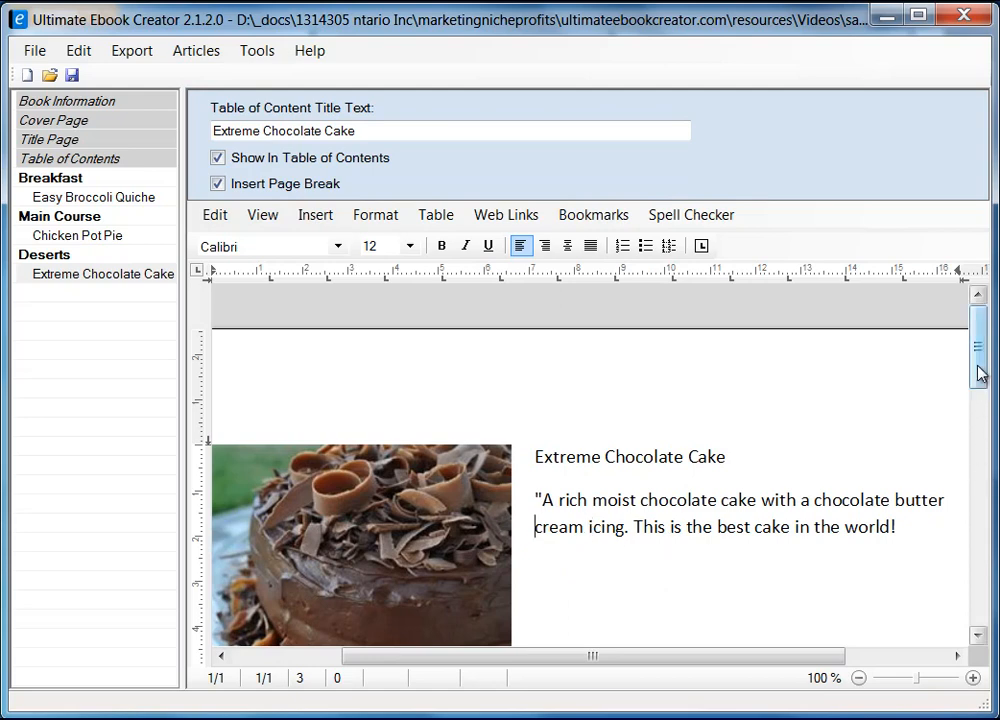
{"action": "left_click_drag", "start_coordinate": [978, 373], "coordinate": [980, 387]}
{"action": "left_click", "coordinate": [924, 477]}
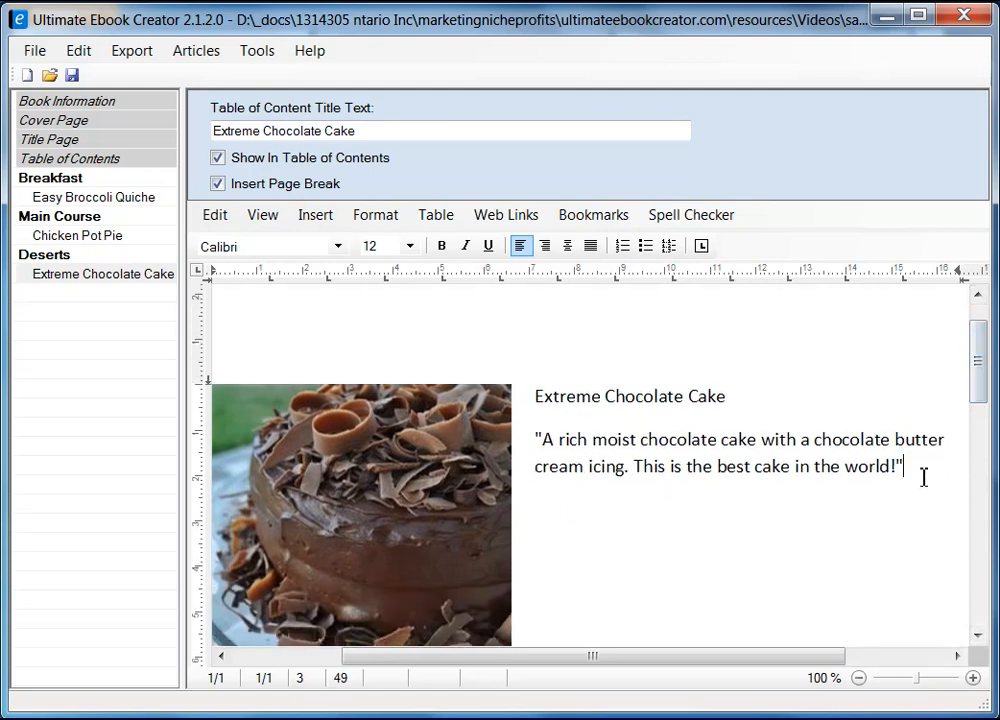
{"action": "left_click_drag", "start_coordinate": [538, 435], "coordinate": [922, 470]}
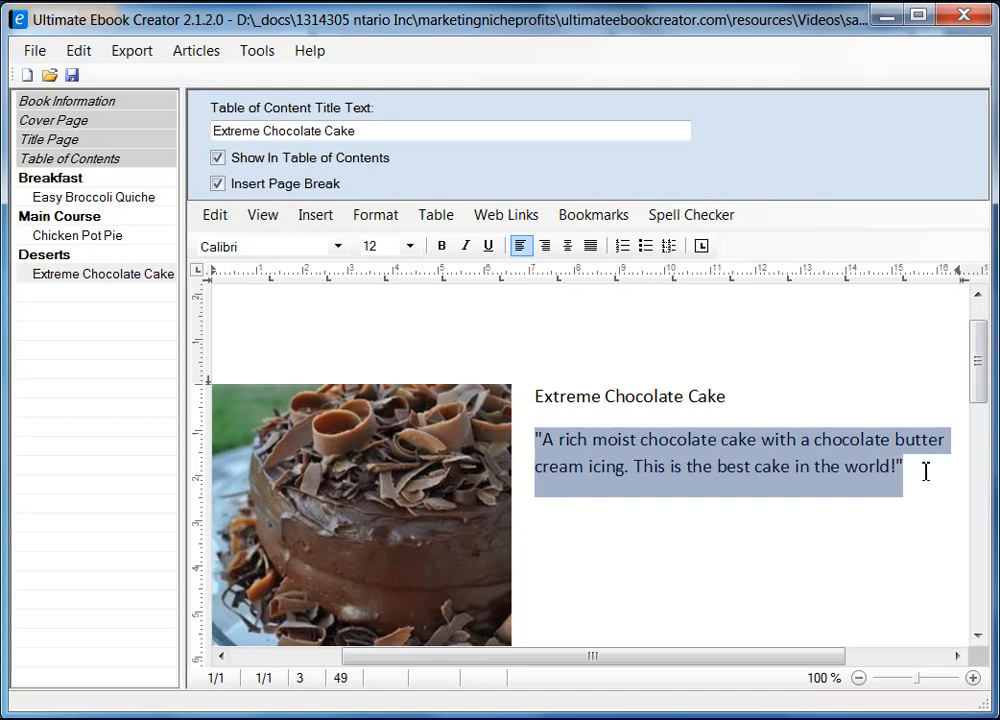
{"action": "left_click", "coordinate": [465, 246]}
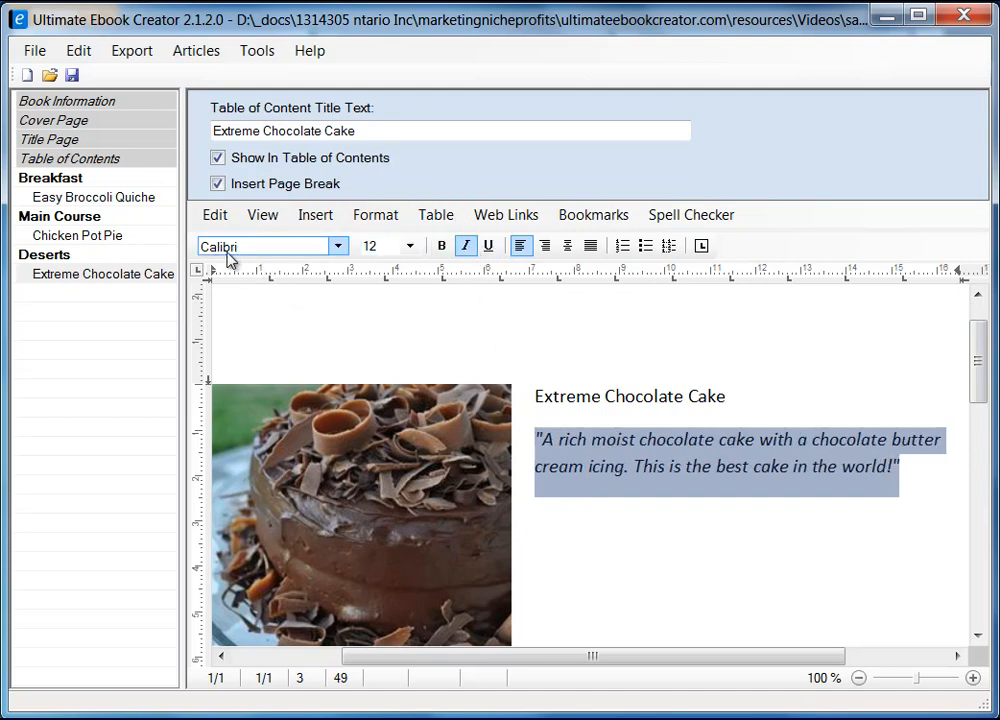
Step: Apply the heading 2 style to the Extreme Chocolate Cake title
{"action": "left_click", "coordinate": [537, 396]}
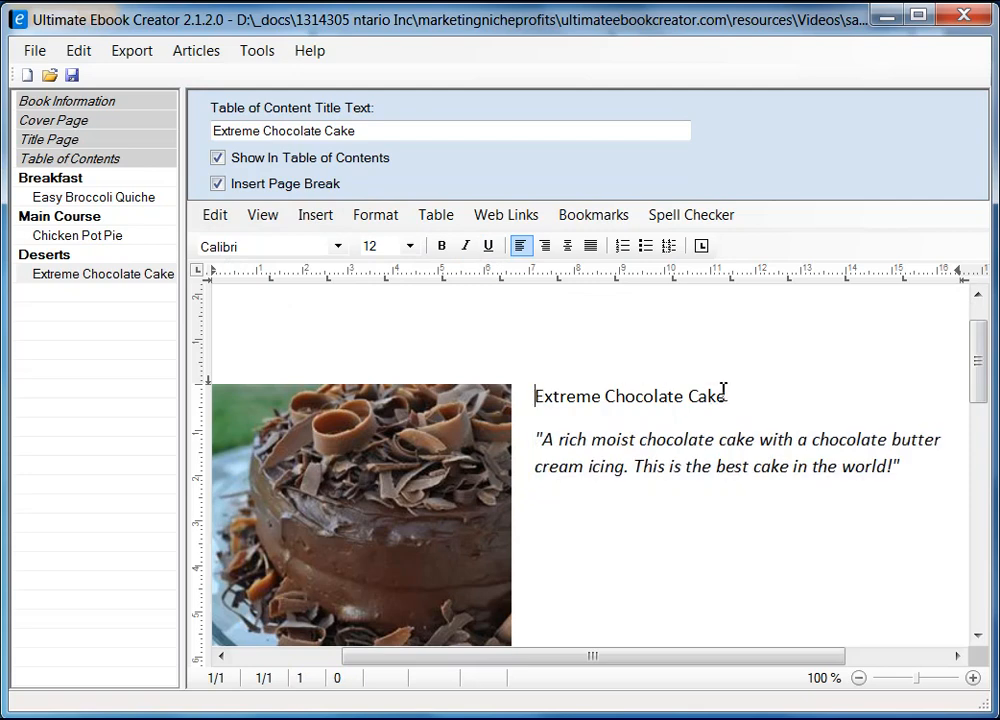
{"action": "left_click", "coordinate": [722, 393], "text": "shift"}
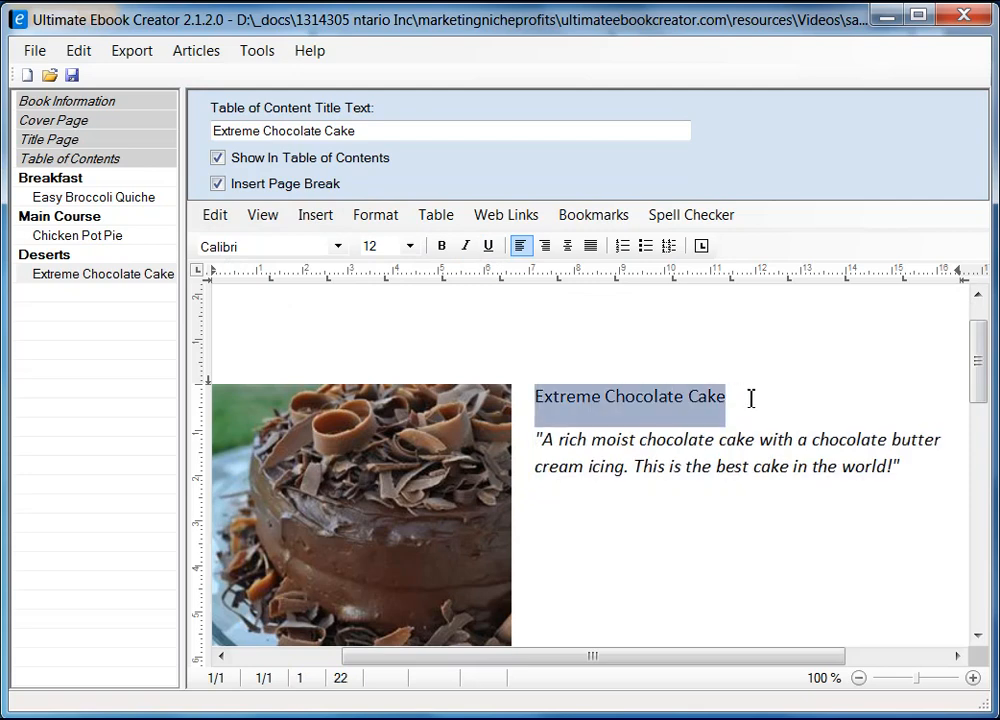
{"action": "left_click", "coordinate": [375, 214]}
{"action": "left_click", "coordinate": [446, 313]}
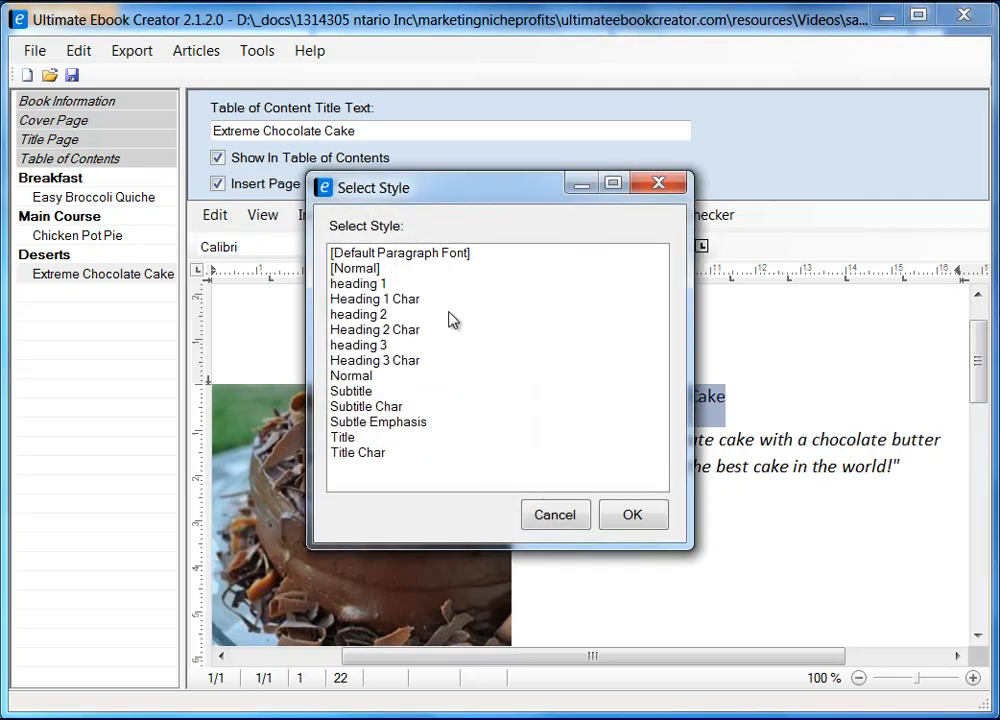
{"action": "left_click", "coordinate": [343, 315]}
{"action": "left_click", "coordinate": [628, 515]}
{"action": "left_click", "coordinate": [760, 533]}
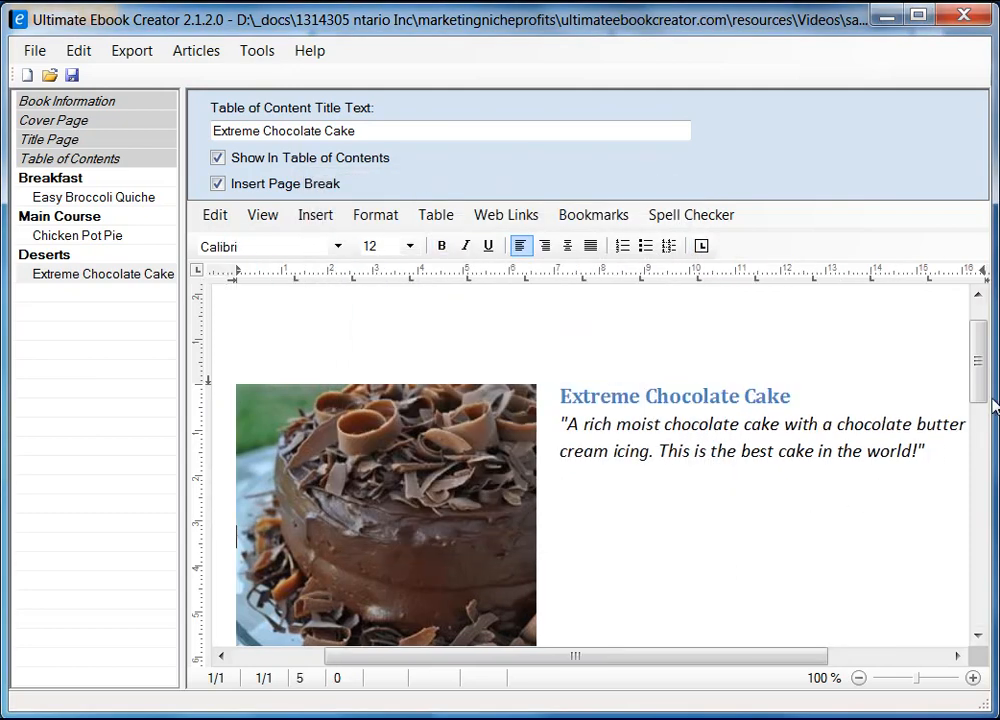
Step: Remove the extra blank lines so Ingredient sits one line below the photo
{"action": "left_click_drag", "start_coordinate": [982, 364], "coordinate": [978, 450]}
{"action": "left_click", "coordinate": [299, 393]}
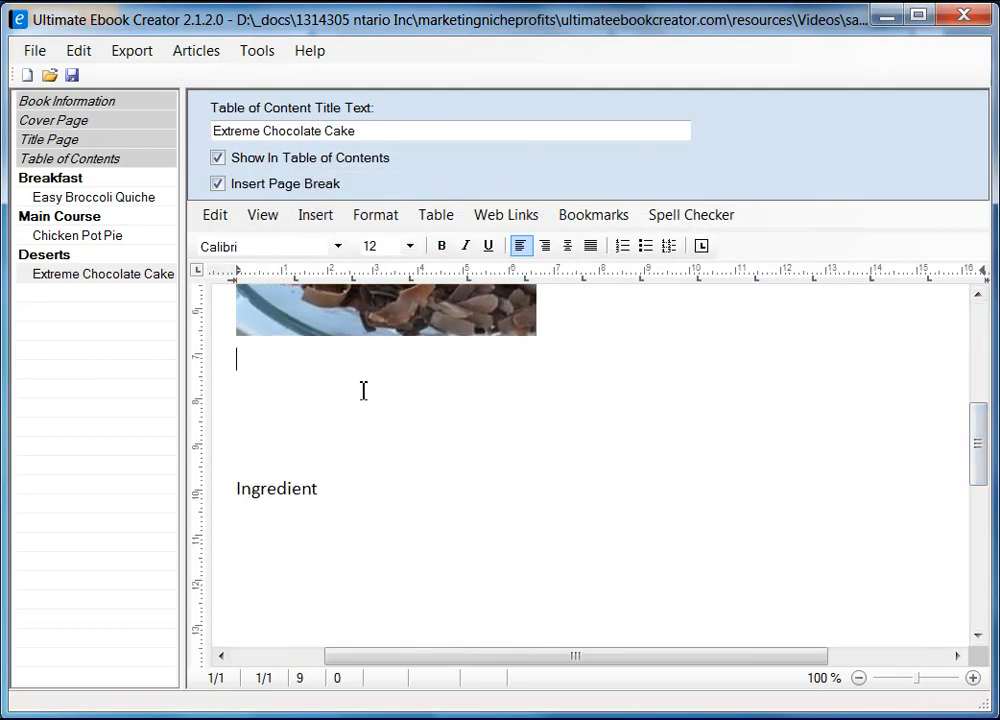
{"action": "key", "text": "Delete"}
{"action": "key", "text": "Delete"}
{"action": "key", "text": "Delete"}
{"action": "key", "text": "Delete"}
{"action": "key", "text": "Delete"}
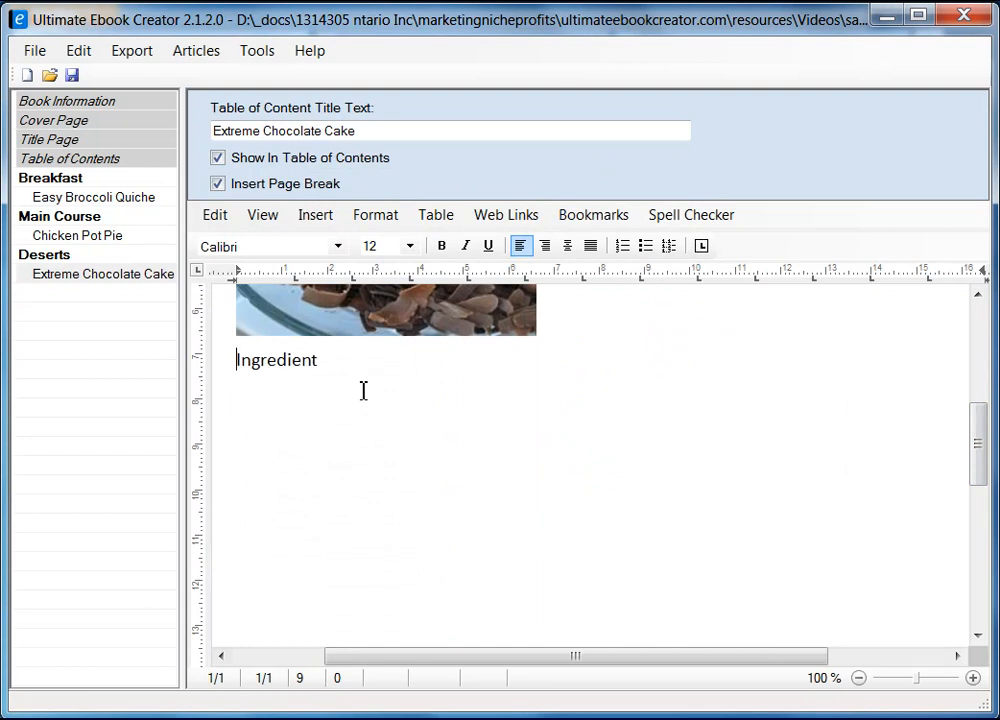
{"action": "key", "text": "Return"}
{"action": "left_click", "coordinate": [374, 391]}
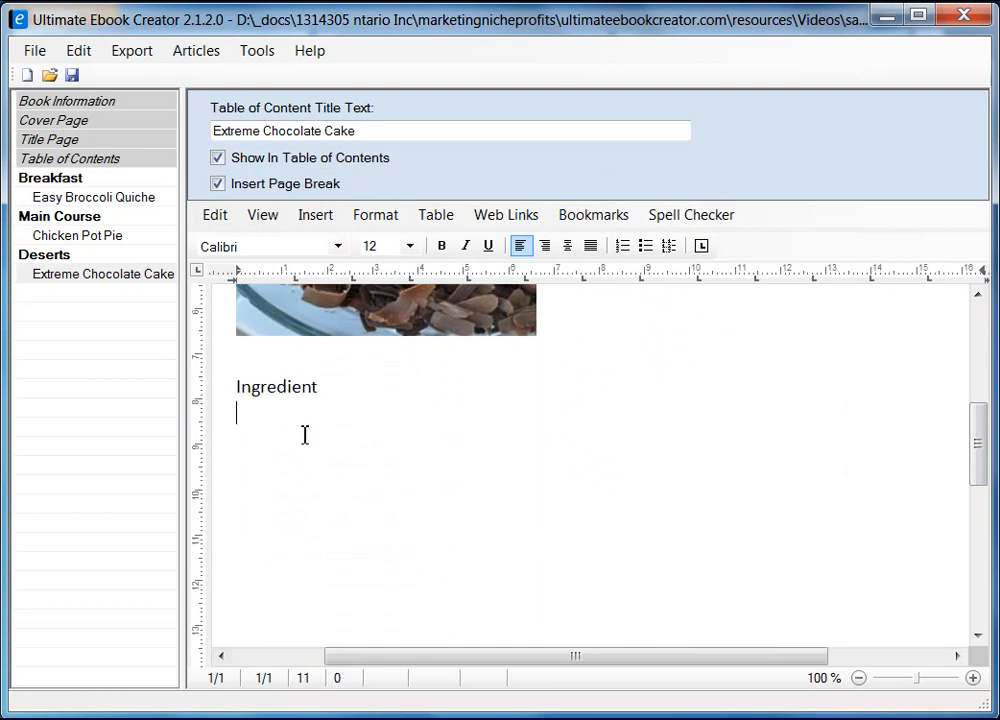
{"action": "key", "text": "alt+Tab"}
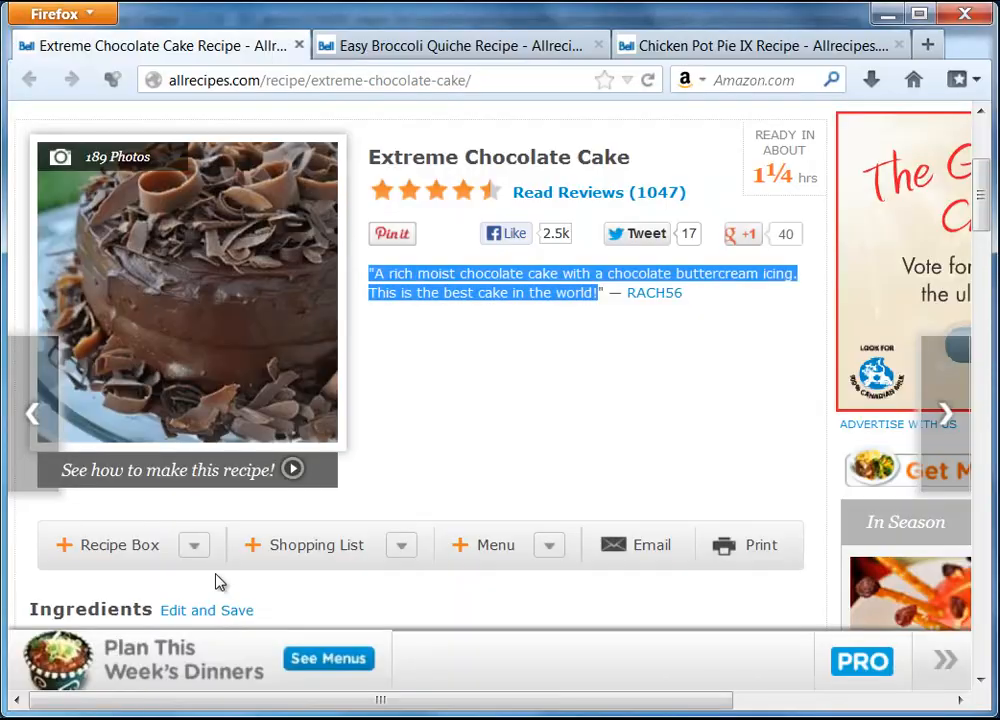
Step: Copy the 'Original recipe makes 1 - 4 layer 9 inch cake' line from the recipe's Ingredients
{"action": "scroll", "coordinate": [502, 397], "scroll_direction": "down", "scroll_amount": 3}
{"action": "scroll", "coordinate": [499, 390], "scroll_direction": "down", "scroll_amount": 2}
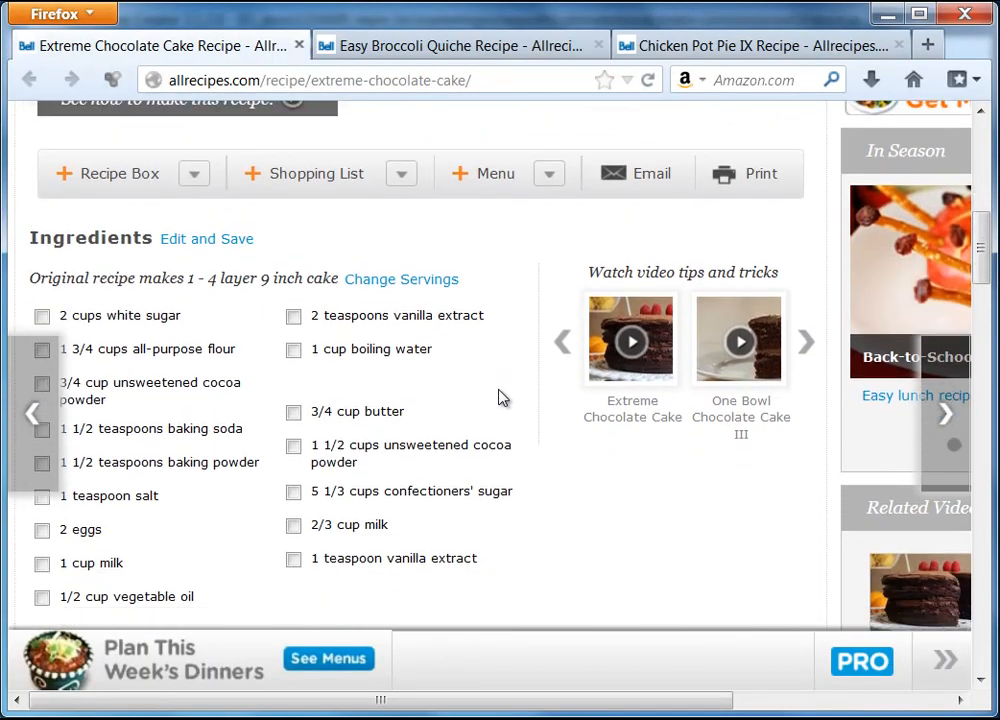
{"action": "left_click_drag", "start_coordinate": [28, 250], "coordinate": [338, 256]}
{"action": "key", "text": "ctrl+c"}
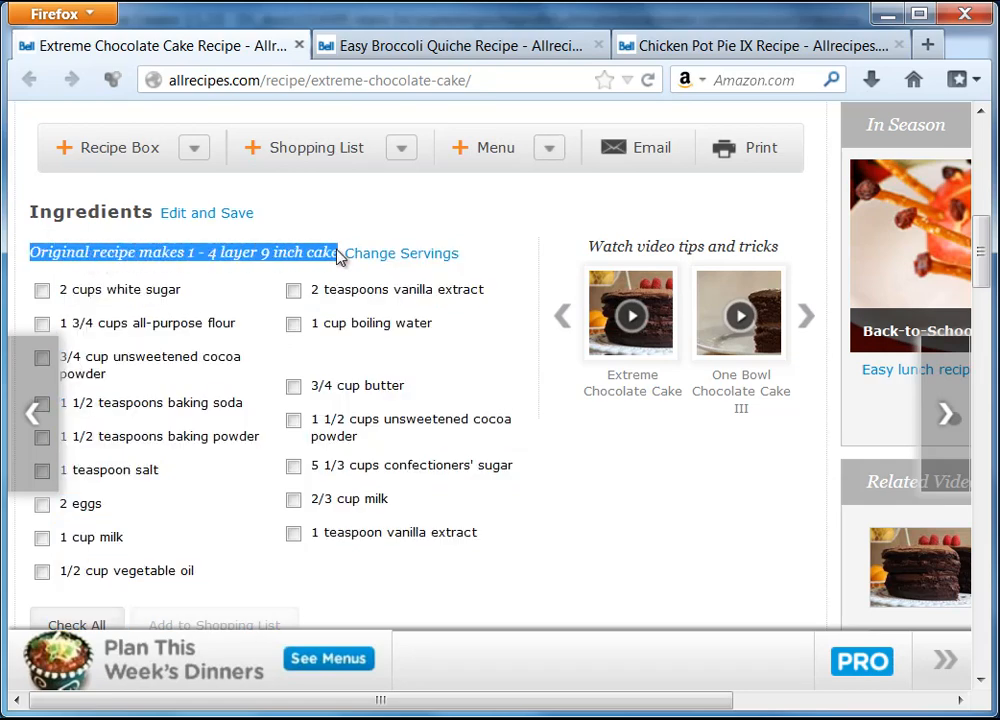
{"action": "right_click", "coordinate": [327, 258]}
{"action": "left_click", "coordinate": [394, 272]}
{"action": "left_click", "coordinate": [886, 14]}
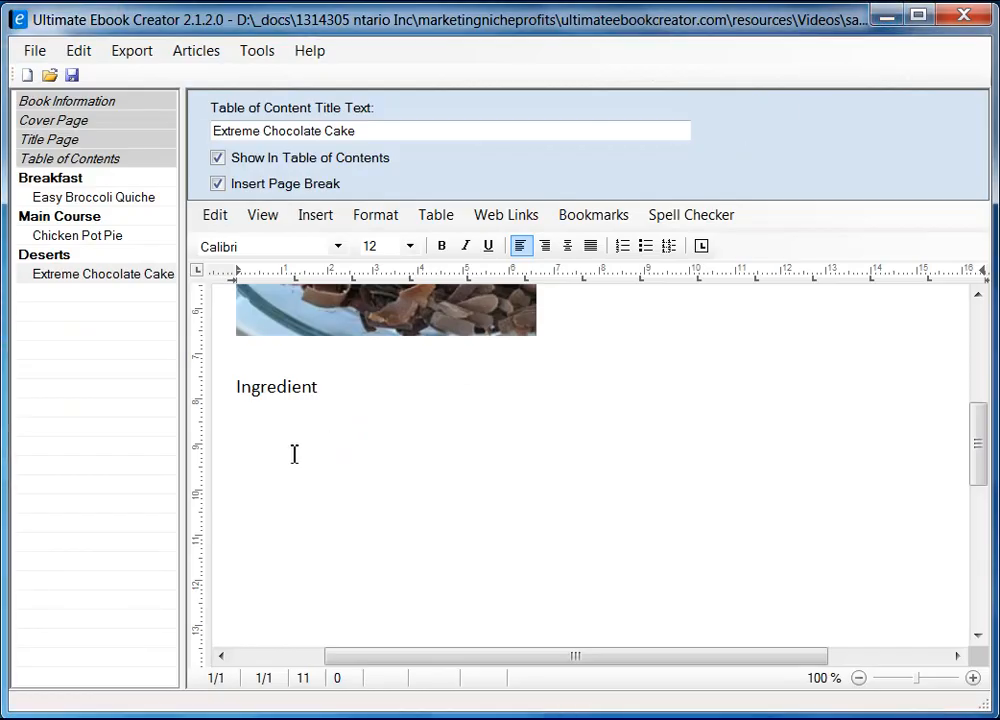
Step: Paste 'Original recipe makes 1 - 4 layer 9 inch cake' below Ingredient as unformatted text, in italics
{"action": "right_click", "coordinate": [274, 417]}
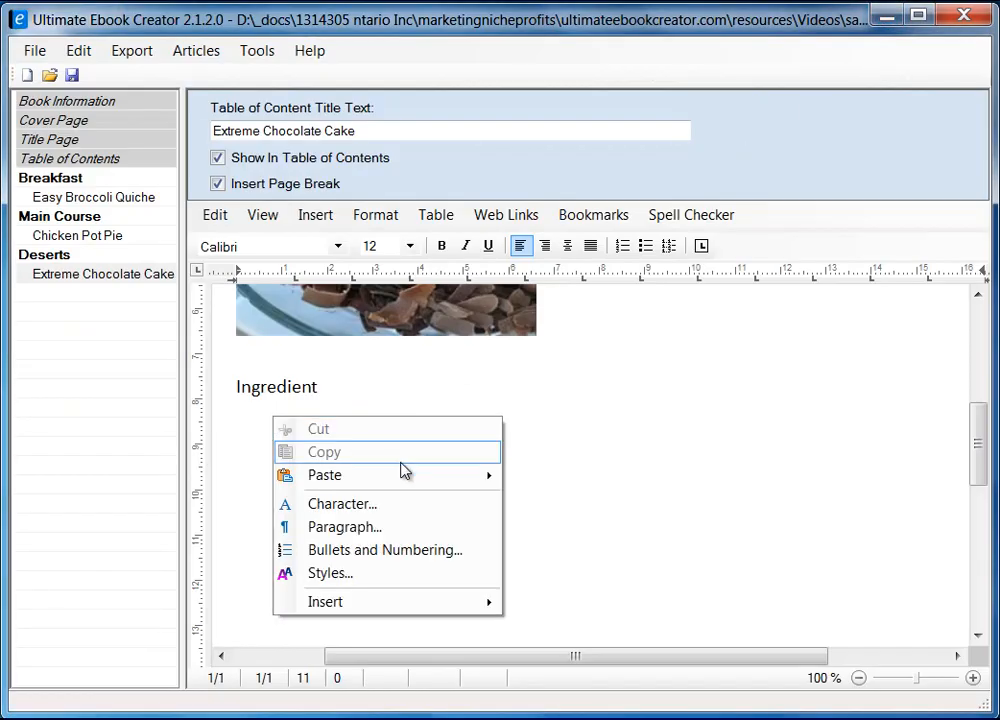
{"action": "mouse_move", "coordinate": [432, 479]}
{"action": "left_click", "coordinate": [585, 500]}
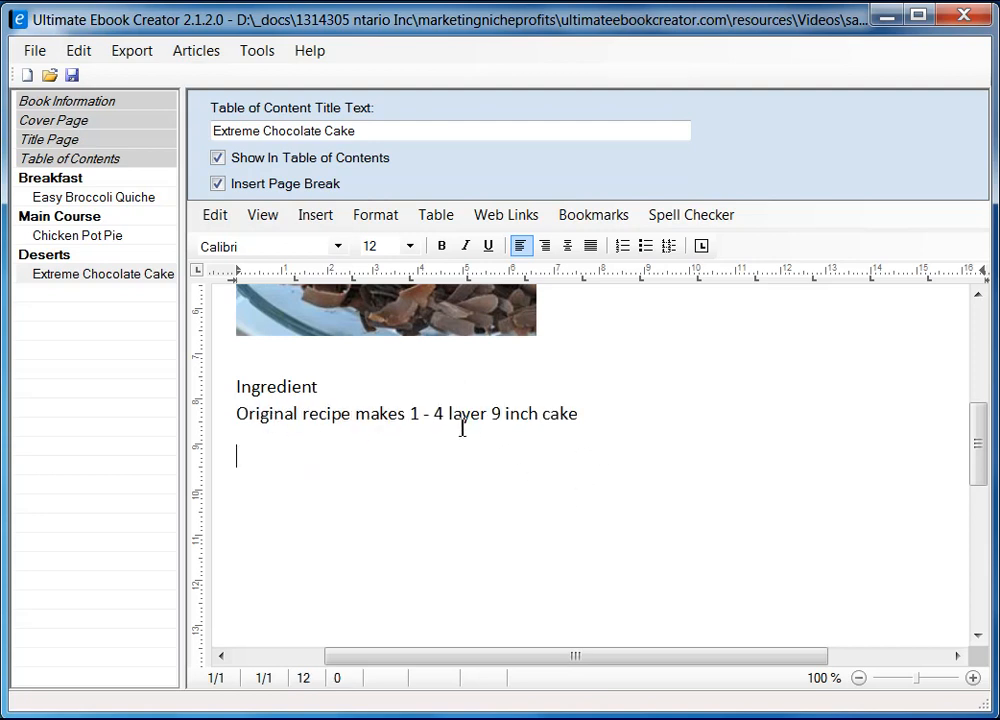
{"action": "left_click", "coordinate": [242, 420]}
{"action": "left_click", "coordinate": [585, 417], "text": "shift"}
{"action": "left_click", "coordinate": [465, 246]}
{"action": "left_click", "coordinate": [284, 477]}
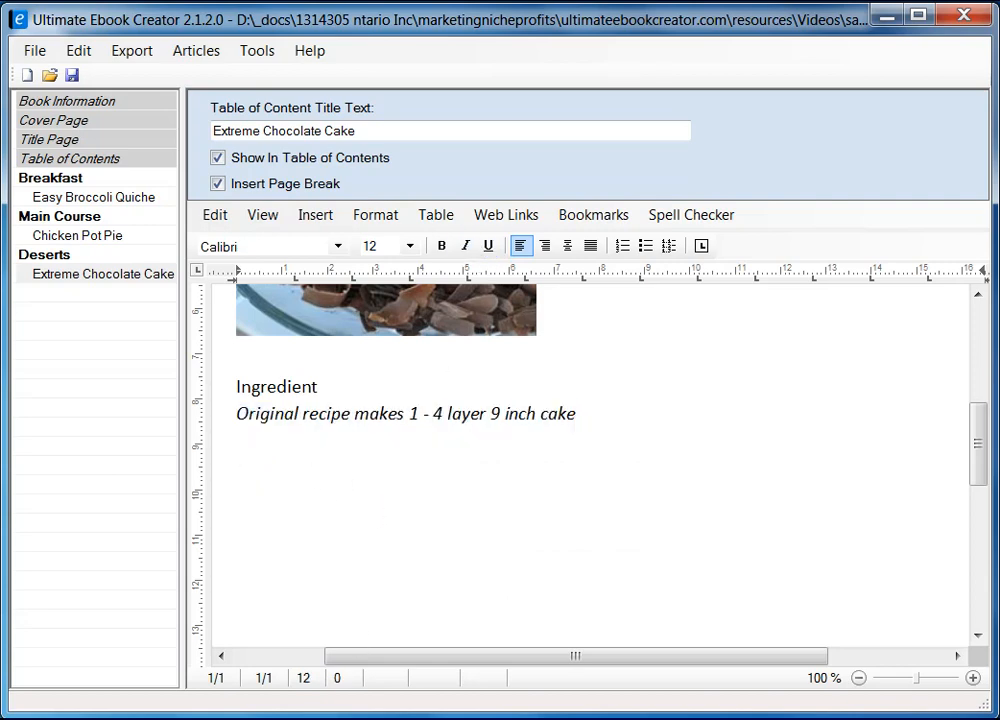
{"action": "key", "text": "alt+Tab"}
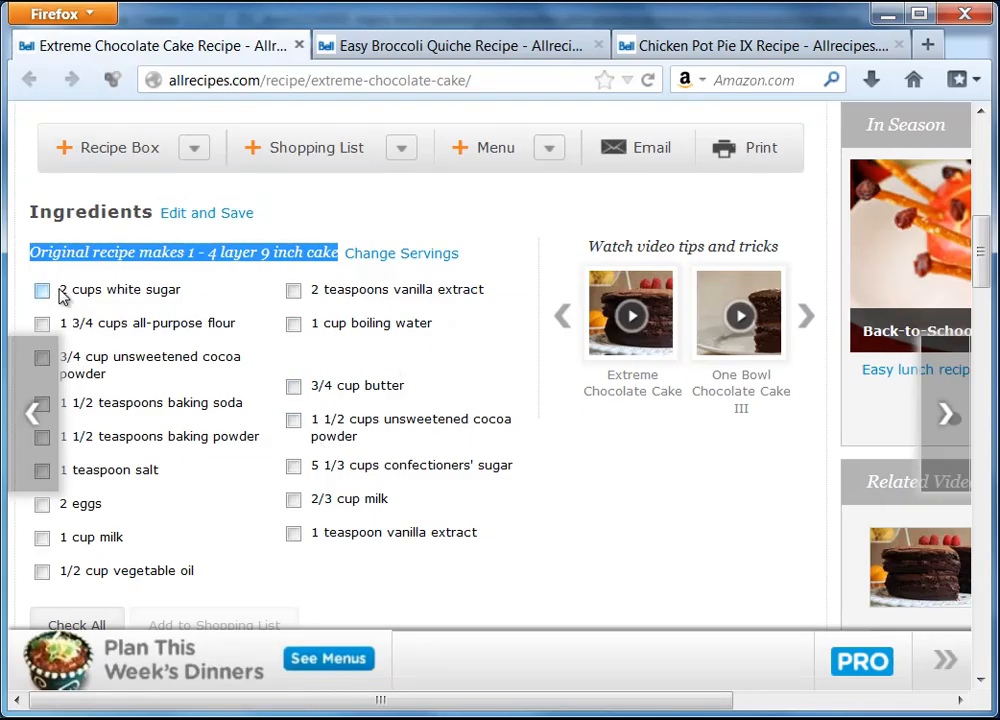
Step: Copy the left ingredient column, 2 cups white sugar through 1/2 cup vegetable oil, into the ebook as bullets
{"action": "left_click_drag", "start_coordinate": [62, 290], "coordinate": [195, 575]}
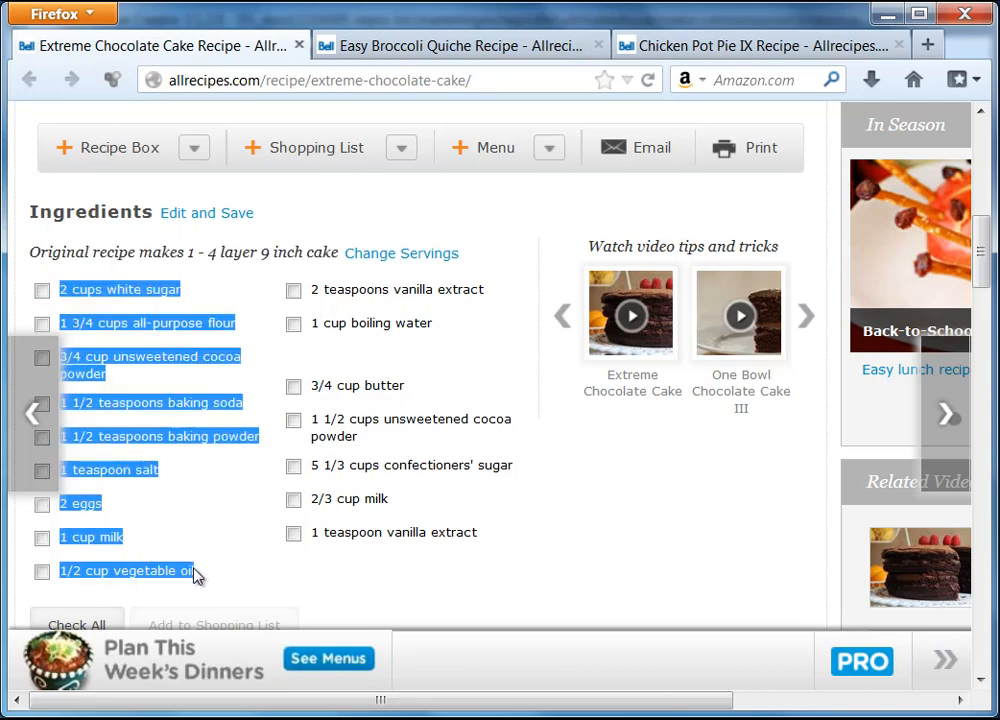
{"action": "right_click", "coordinate": [147, 288]}
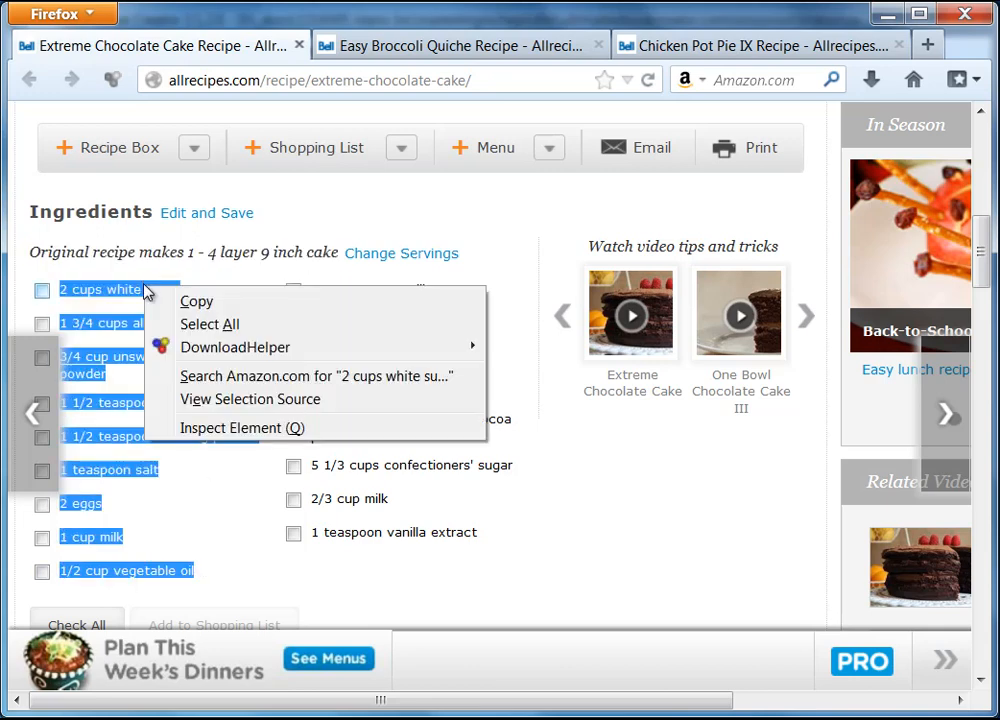
{"action": "left_click", "coordinate": [197, 301]}
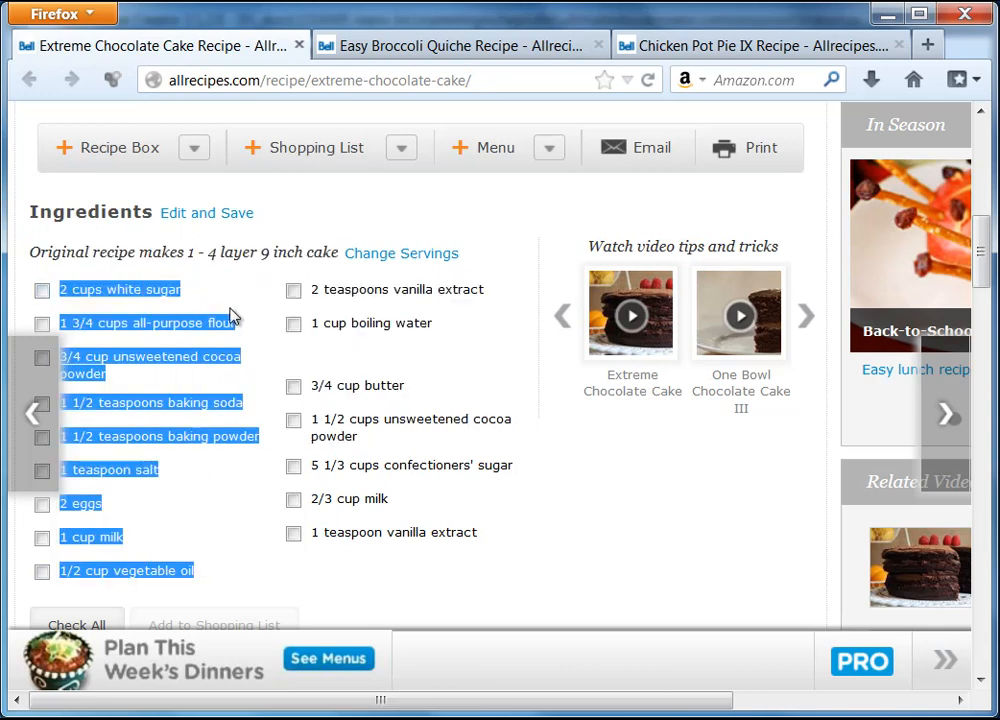
{"action": "left_click", "coordinate": [887, 14]}
{"action": "key", "text": "ctrl+v"}
{"action": "scroll", "coordinate": [350, 433], "scroll_direction": "up", "scroll_amount": 5}
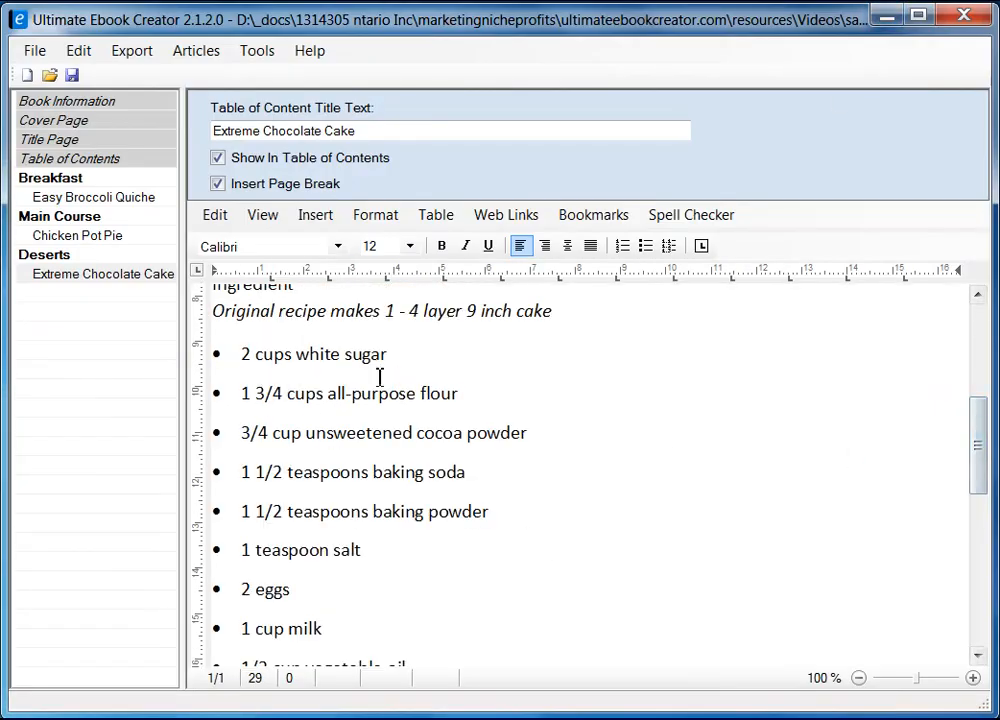
Step: Add a 'Directions' line after the last ingredient bullet
{"action": "left_click_drag", "start_coordinate": [993, 443], "coordinate": [975, 597]}
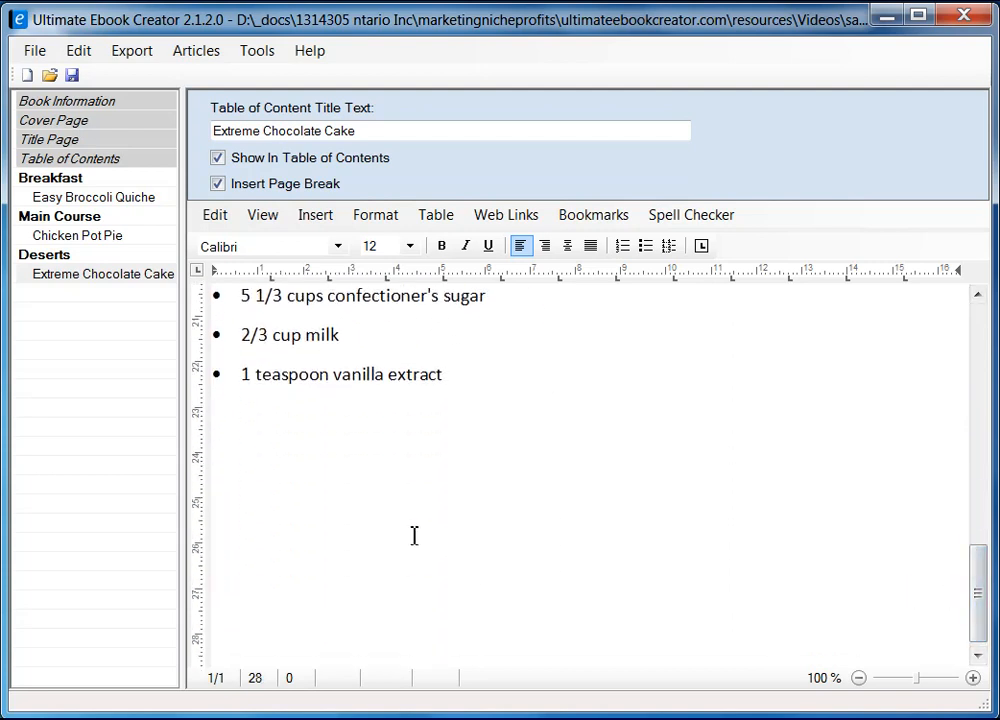
{"action": "key", "text": "Return"}
{"action": "type", "text": "Di"}
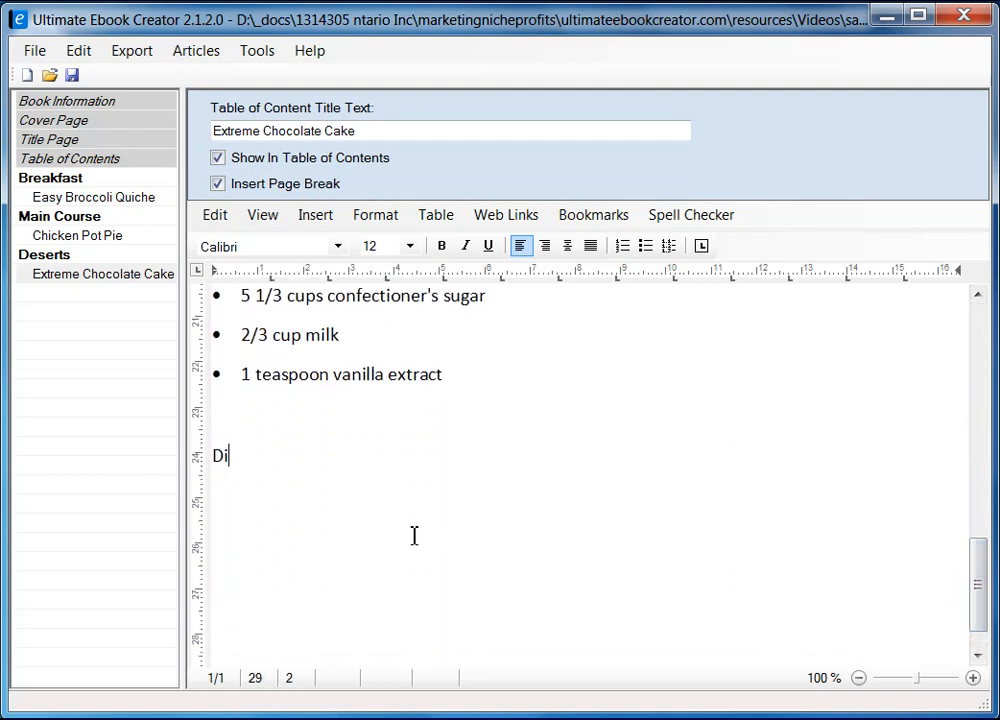
{"action": "type", "text": "rections"}
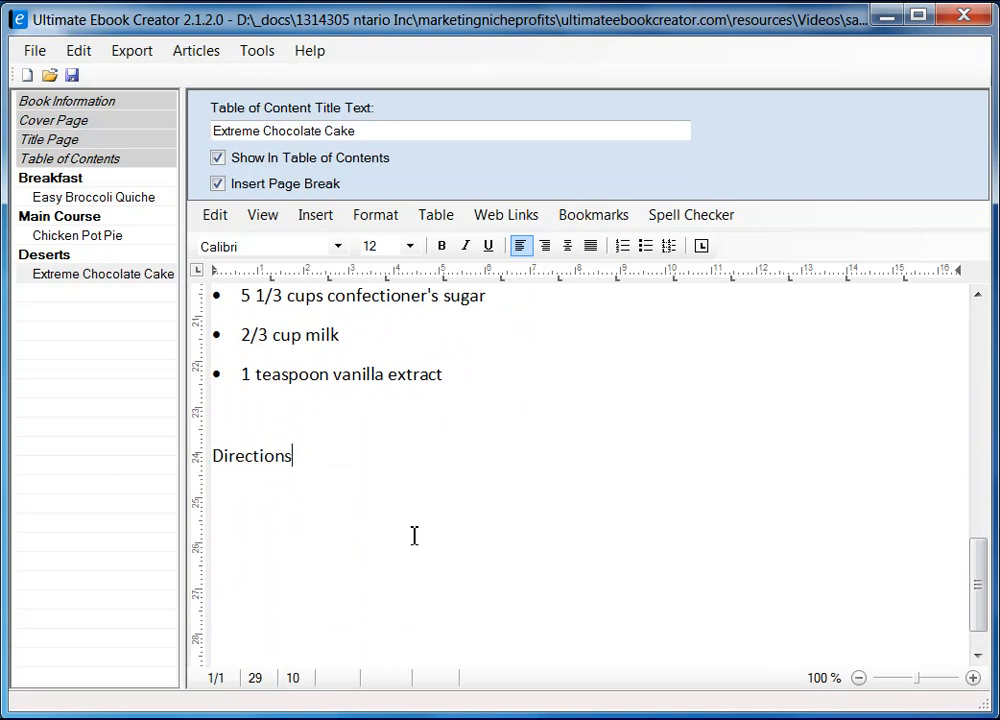
{"action": "key", "text": "Return"}
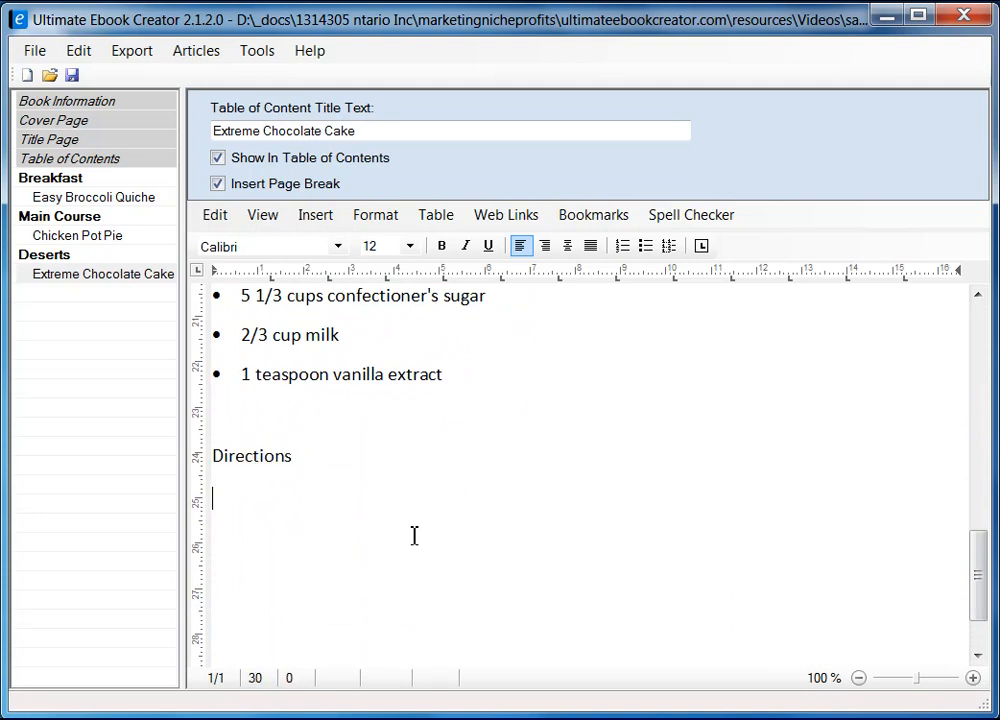
Step: Scroll the Firefox recipe page down to its Directions steps
{"action": "key", "text": "alt+Tab"}
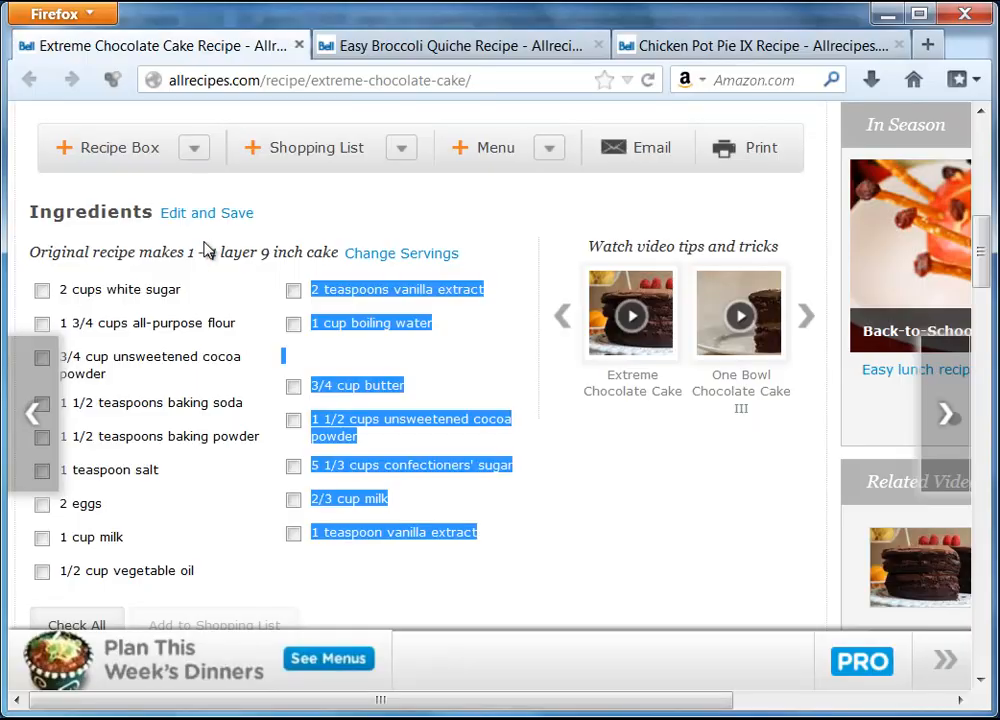
{"action": "scroll", "coordinate": [692, 413], "scroll_direction": "down", "scroll_amount": 3}
{"action": "scroll", "coordinate": [615, 496], "scroll_direction": "down", "scroll_amount": 5}
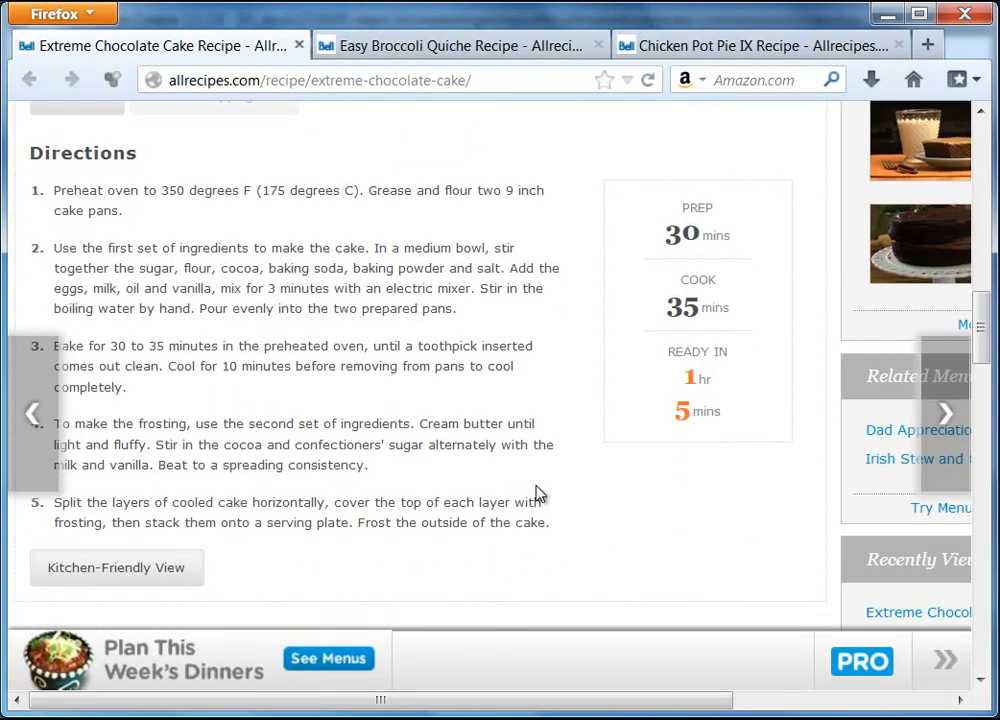
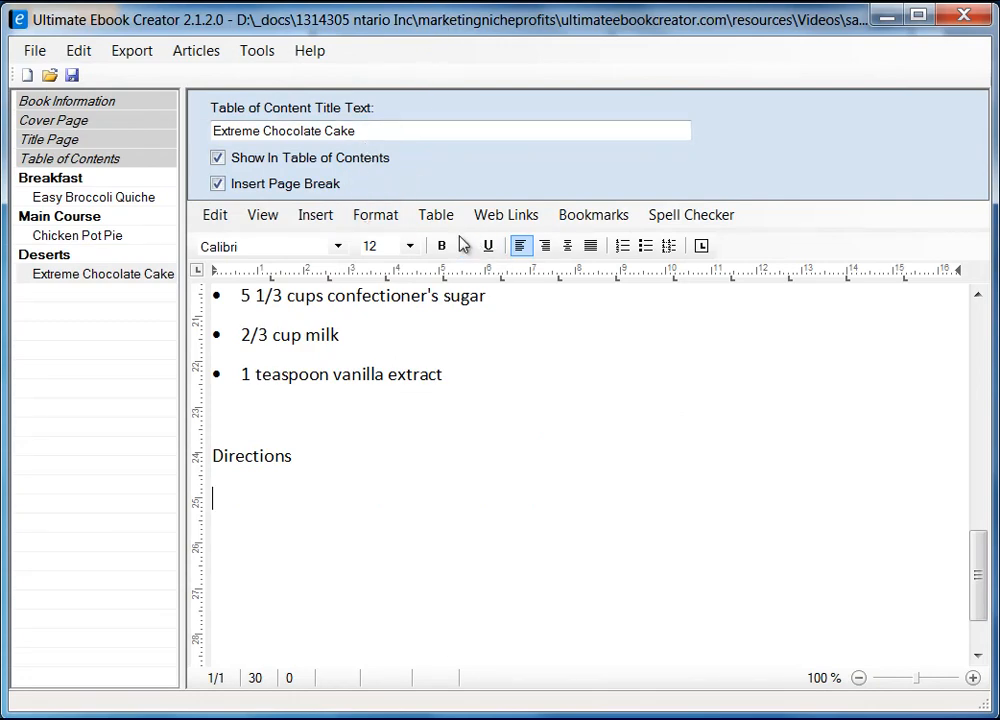
Step: Insert a 2-column, 1-row table below Directions and put the caret in its first cell
{"action": "left_click", "coordinate": [436, 214]}
{"action": "mouse_move", "coordinate": [469, 248]}
{"action": "left_click", "coordinate": [616, 248]}
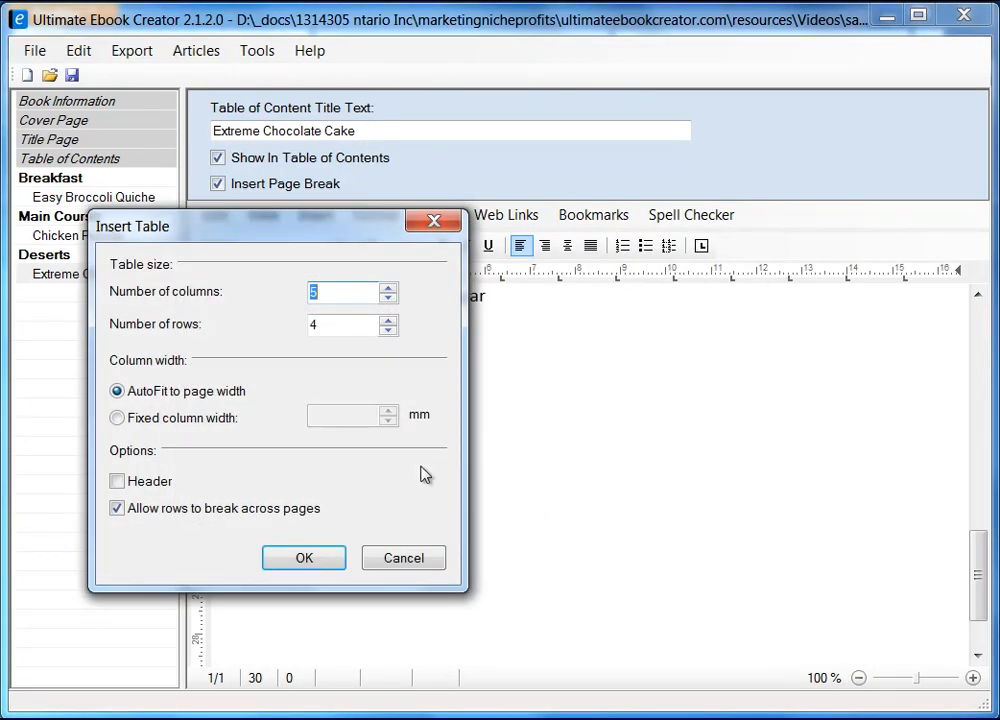
{"action": "double_click", "coordinate": [338, 326]}
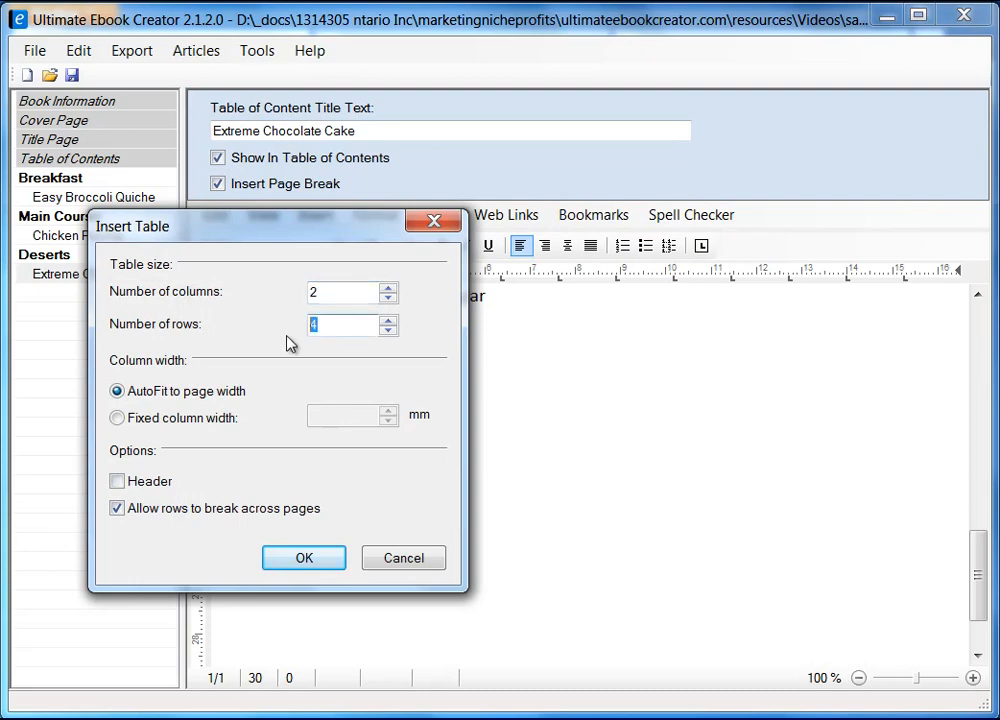
{"action": "type", "text": "1"}
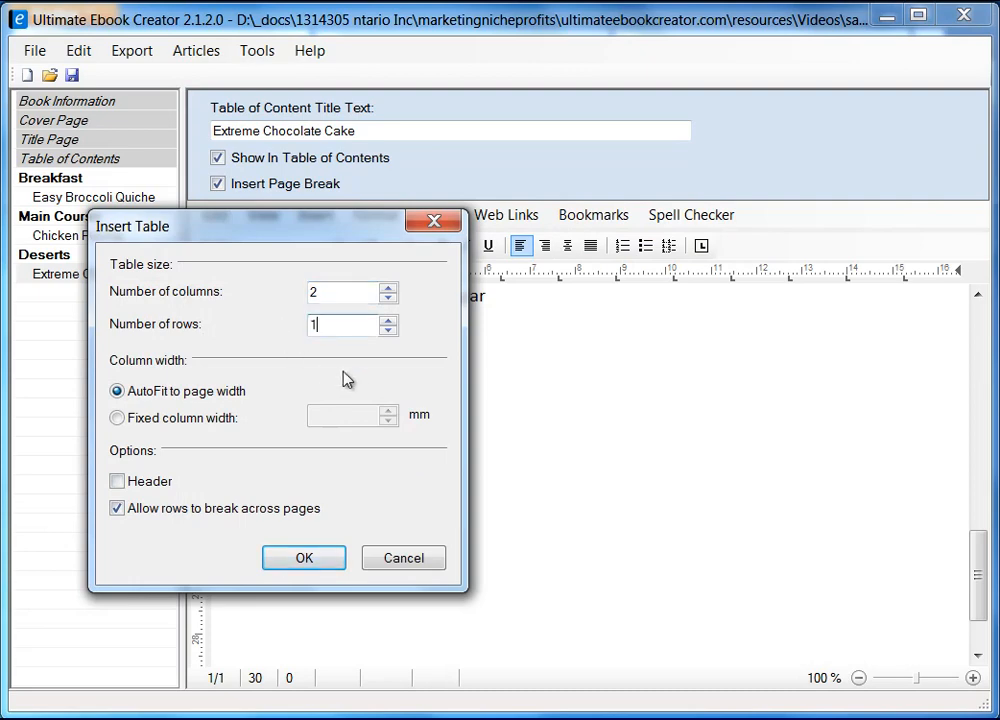
{"action": "left_click", "coordinate": [315, 560]}
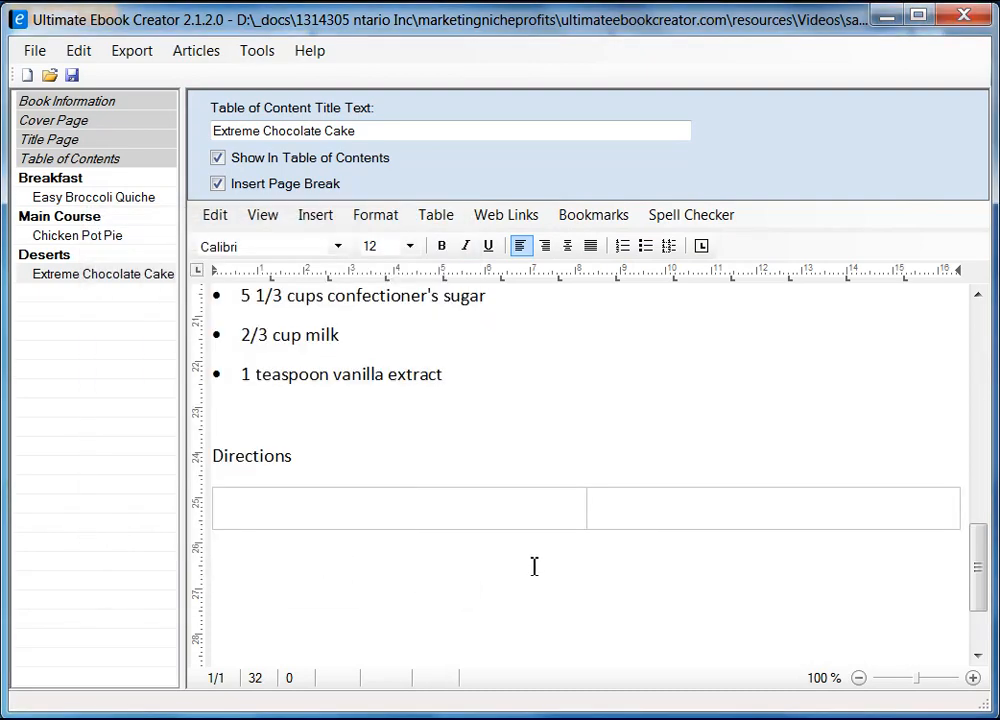
{"action": "left_click", "coordinate": [418, 511]}
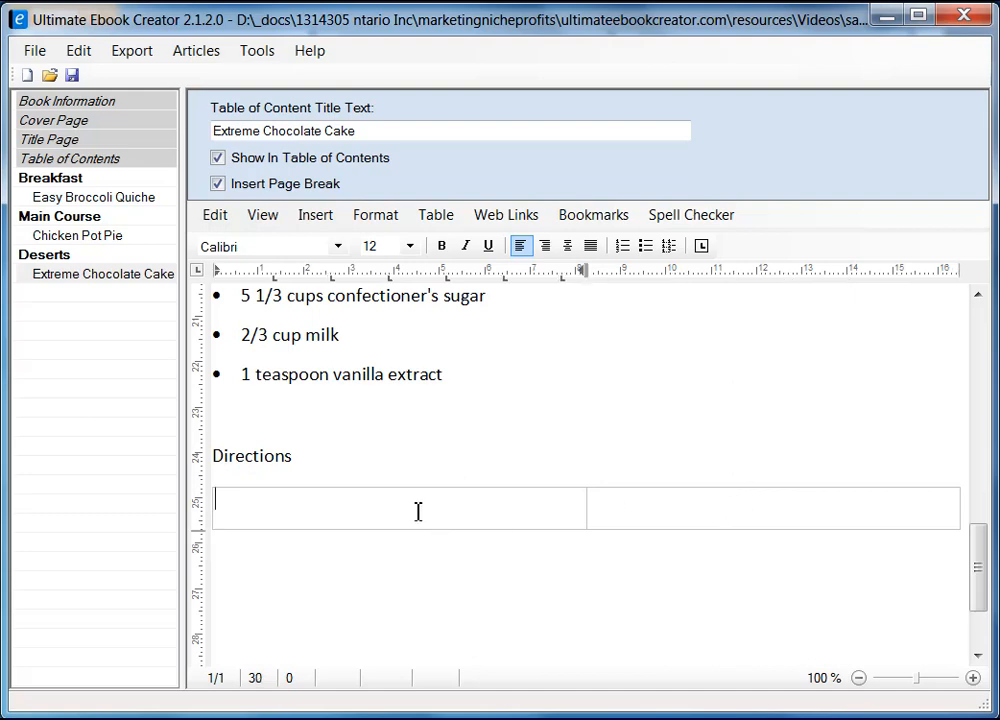
Step: Copy the five Extreme Chocolate Cake direction steps from Firefox, then return to the table's empty cell
{"action": "key", "text": "alt+Tab"}
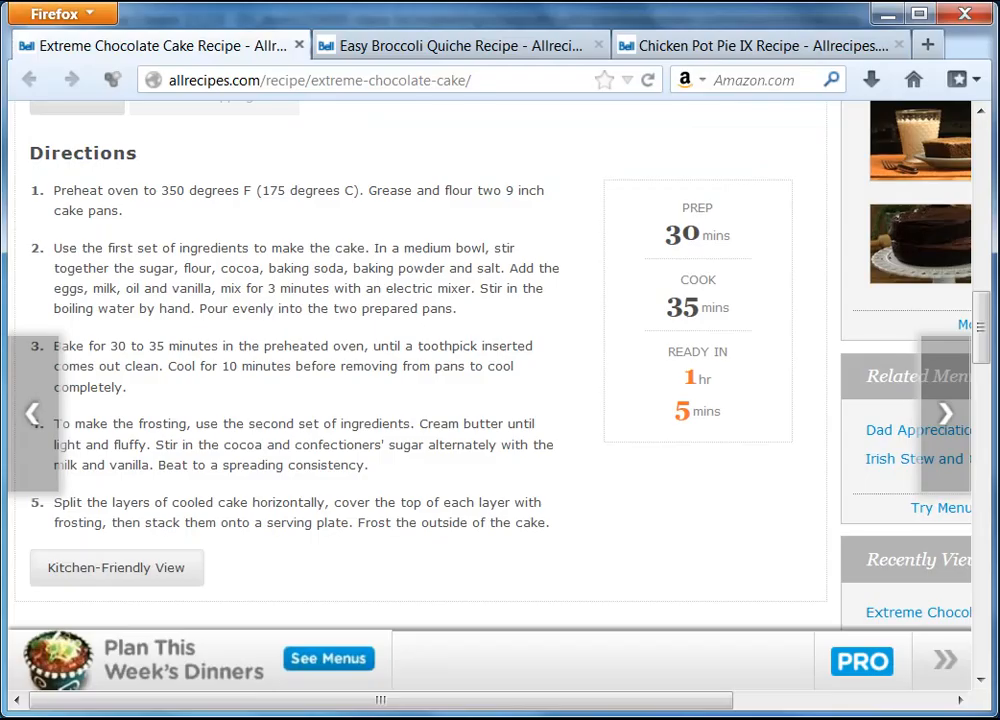
{"action": "left_click_drag", "start_coordinate": [55, 193], "coordinate": [555, 528]}
{"action": "right_click", "coordinate": [509, 522]}
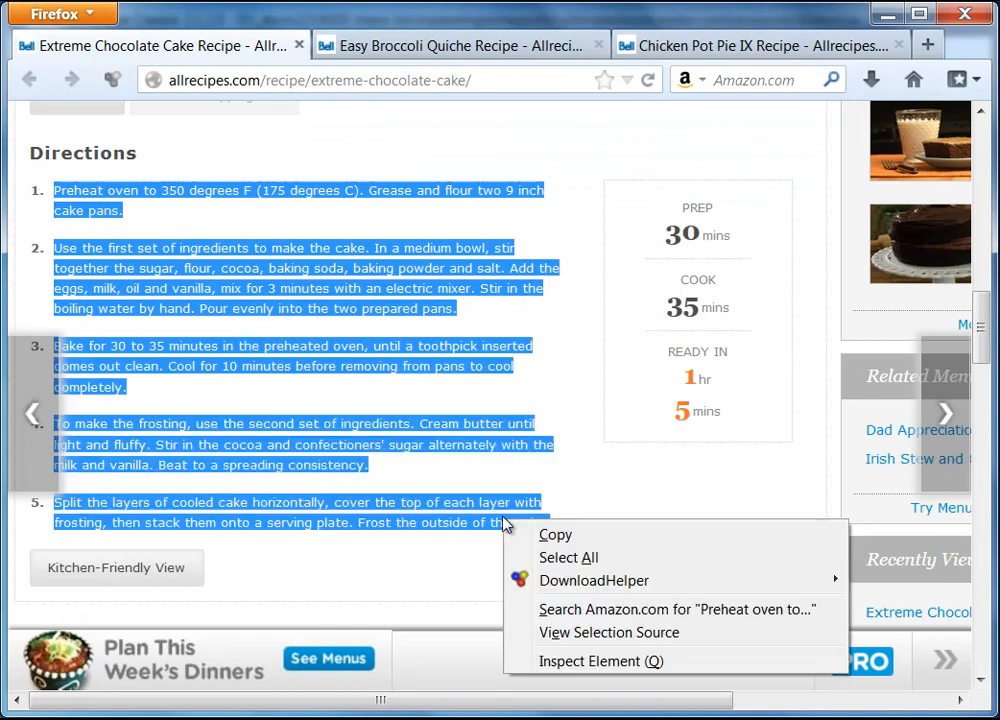
{"action": "left_click", "coordinate": [567, 538]}
{"action": "key", "text": "alt+Tab"}
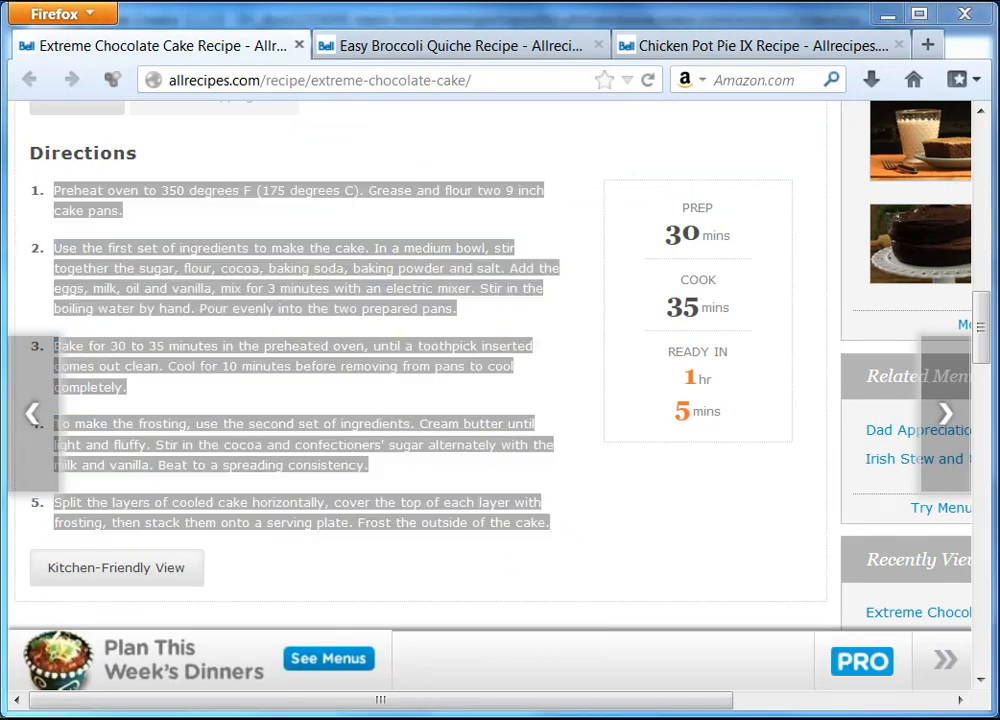
{"action": "right_click", "coordinate": [296, 515]}
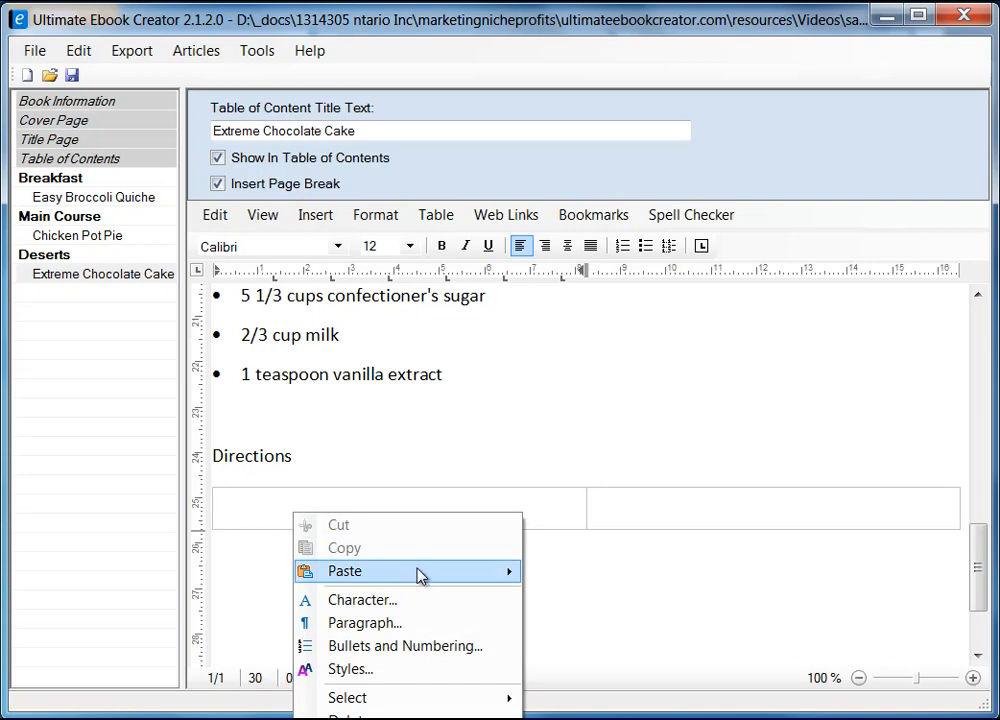
Step: Paste the cake directions into the left cell as unformatted text
{"action": "mouse_move", "coordinate": [422, 574]}
{"action": "left_click", "coordinate": [576, 594]}
{"action": "scroll", "coordinate": [485, 566], "scroll_direction": "up", "scroll_amount": 4}
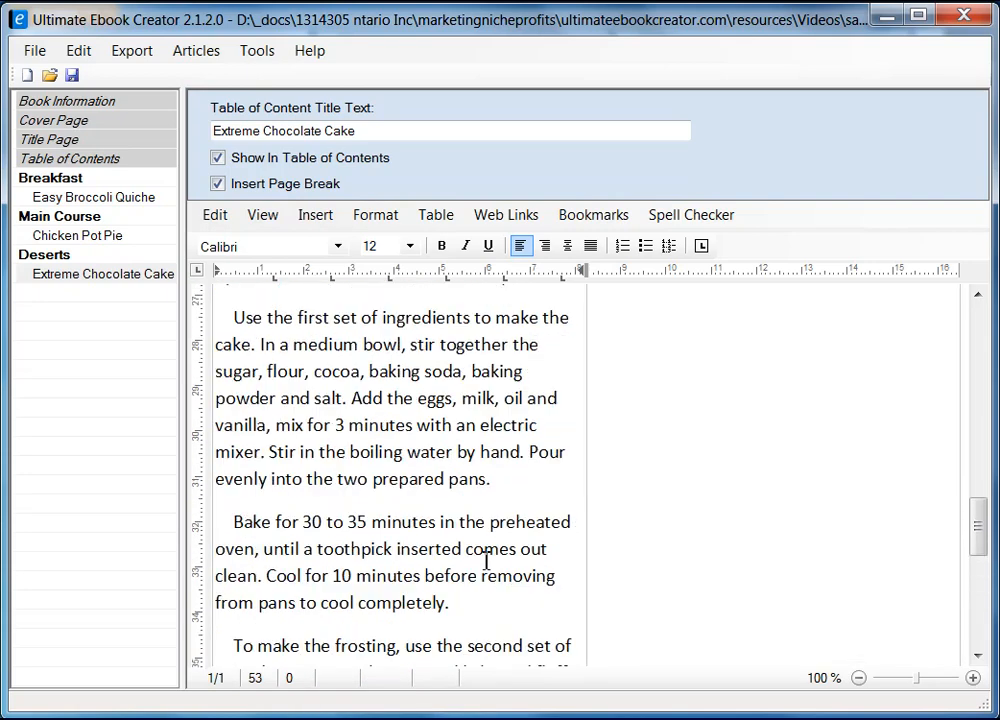
{"action": "scroll", "coordinate": [331, 500], "scroll_direction": "up", "scroll_amount": 4}
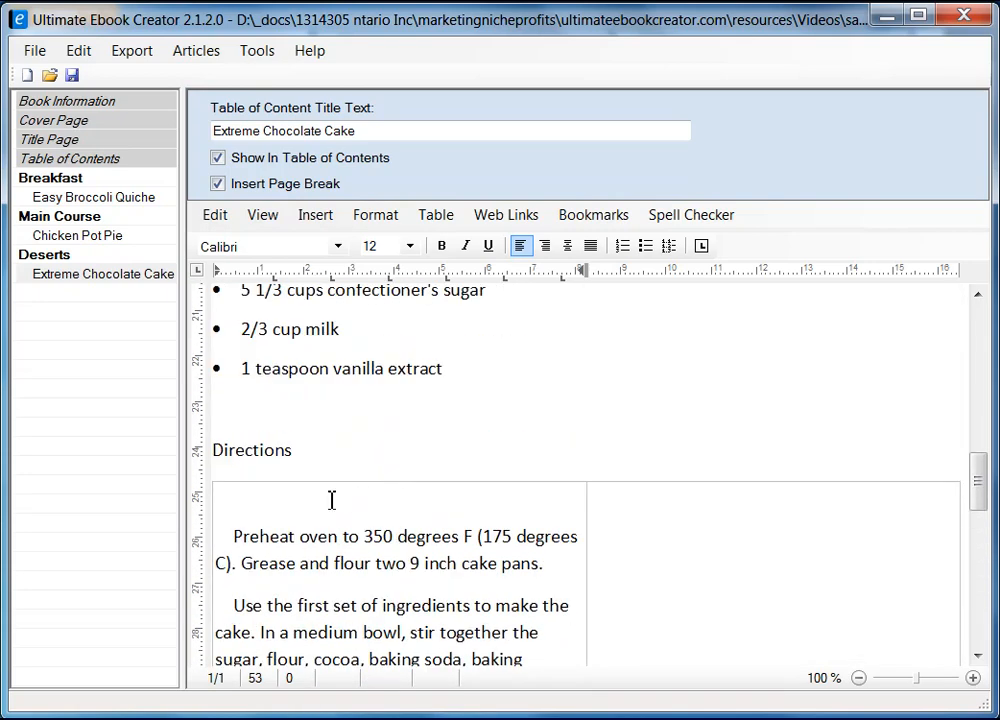
Step: Set the pasted directions to single line spacing
{"action": "left_click", "coordinate": [225, 497]}
{"action": "right_click", "coordinate": [313, 553]}
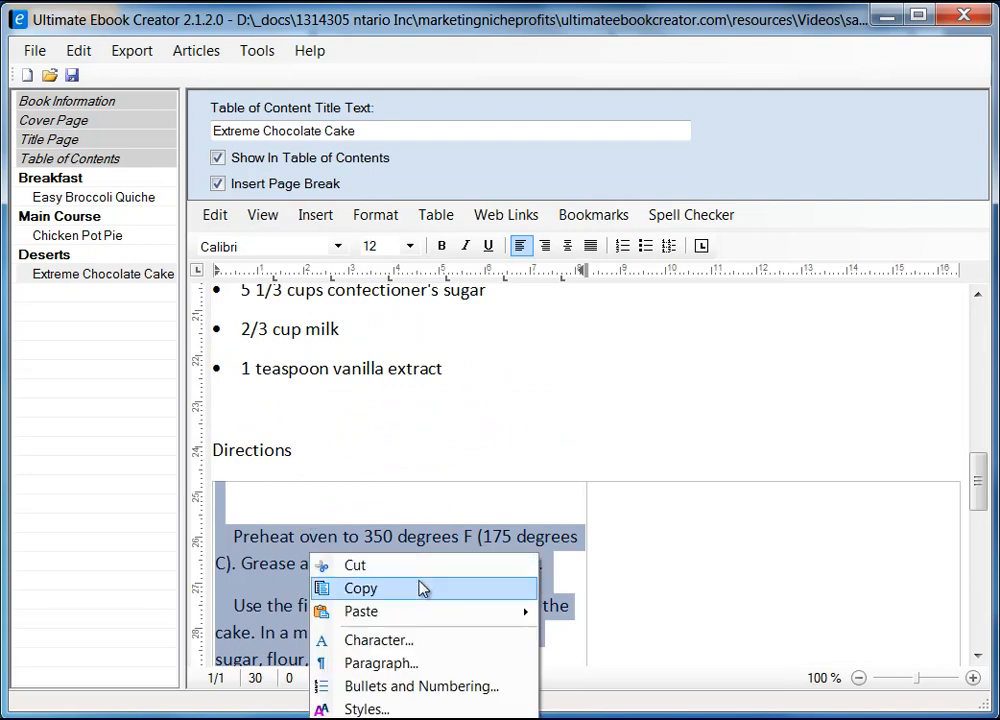
{"action": "left_click", "coordinate": [420, 667]}
{"action": "left_click", "coordinate": [210, 322]}
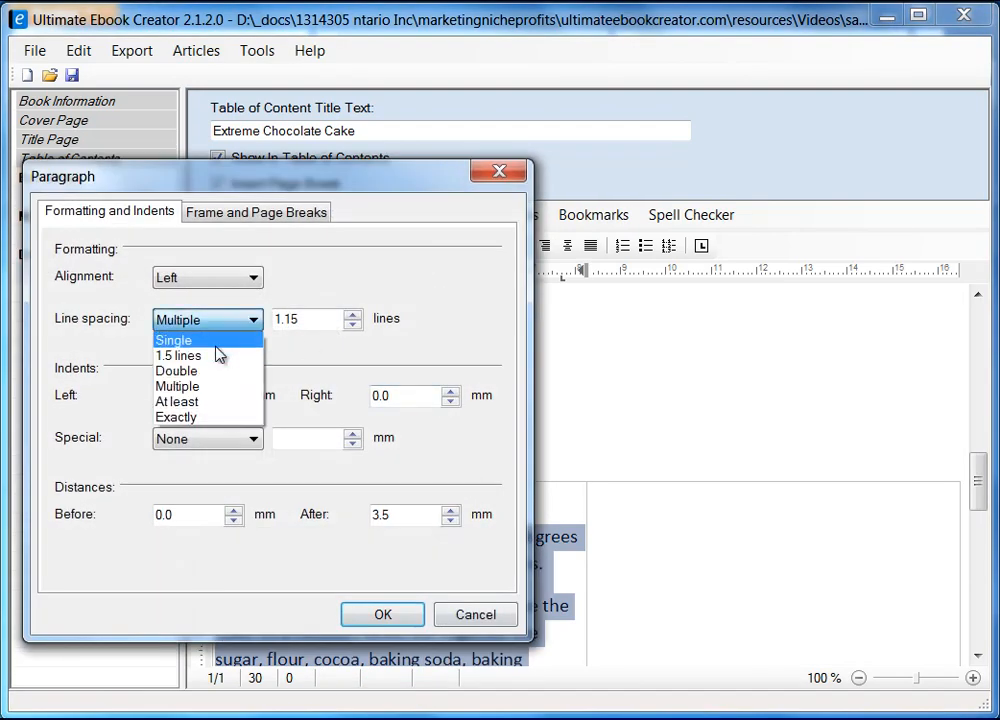
{"action": "left_click", "coordinate": [200, 340]}
{"action": "left_click", "coordinate": [383, 614]}
{"action": "left_click", "coordinate": [475, 600]}
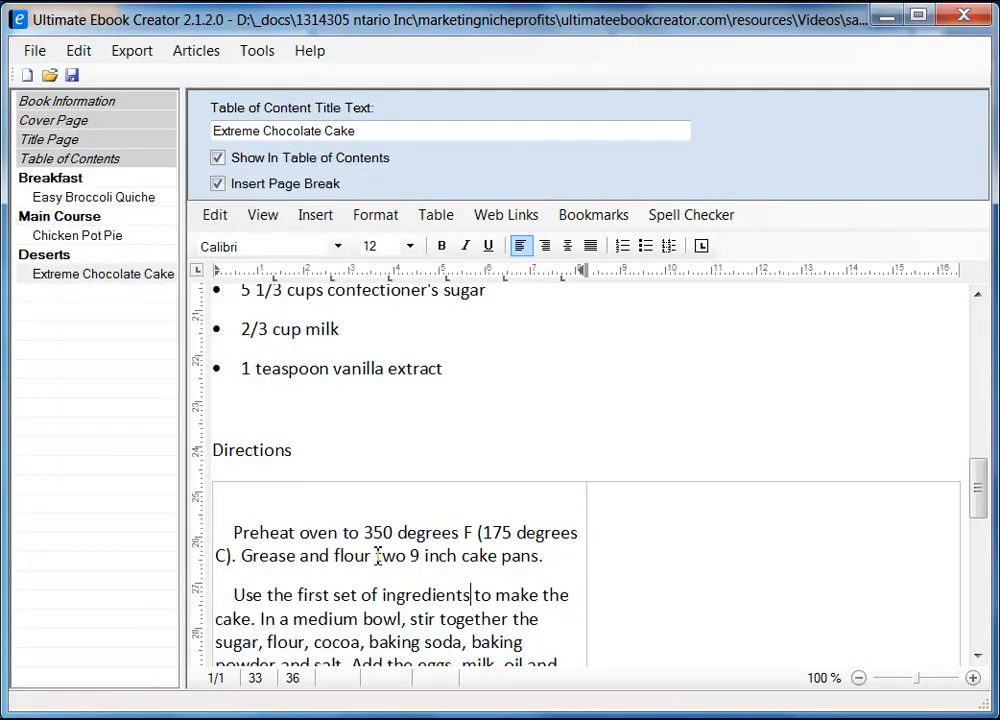
Step: Remove the leading indents before the Use and Bake steps
{"action": "scroll", "coordinate": [440, 556], "scroll_direction": "down", "scroll_amount": 3}
{"action": "left_click", "coordinate": [235, 403]}
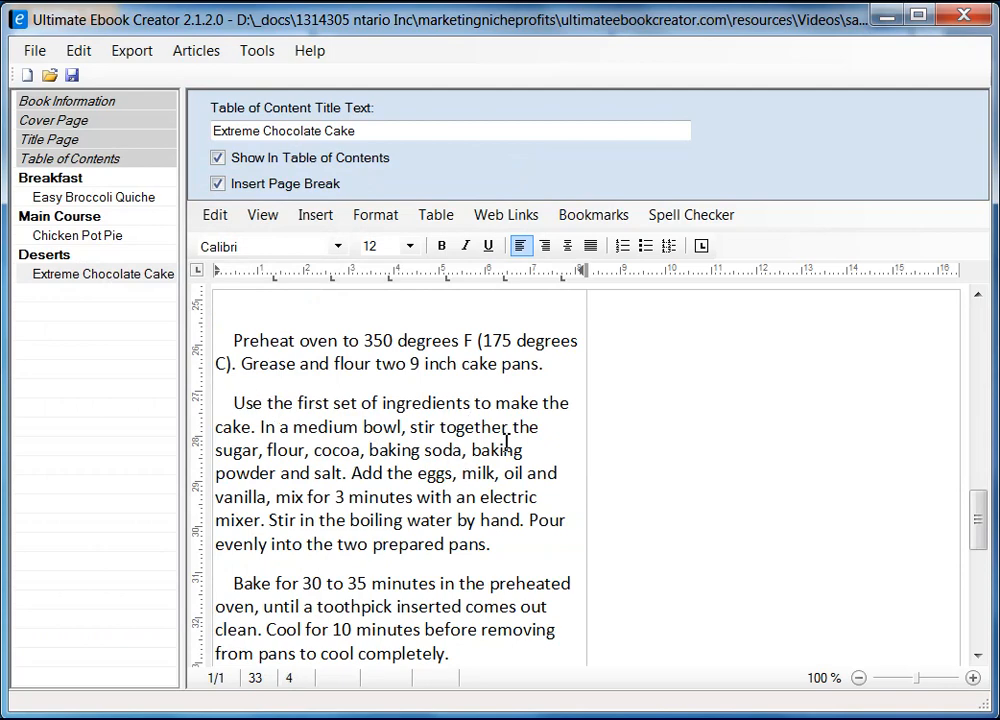
{"action": "key", "text": "BackSpace"}
{"action": "key", "text": "BackSpace"}
{"action": "key", "text": "BackSpace"}
{"action": "key", "text": "BackSpace"}
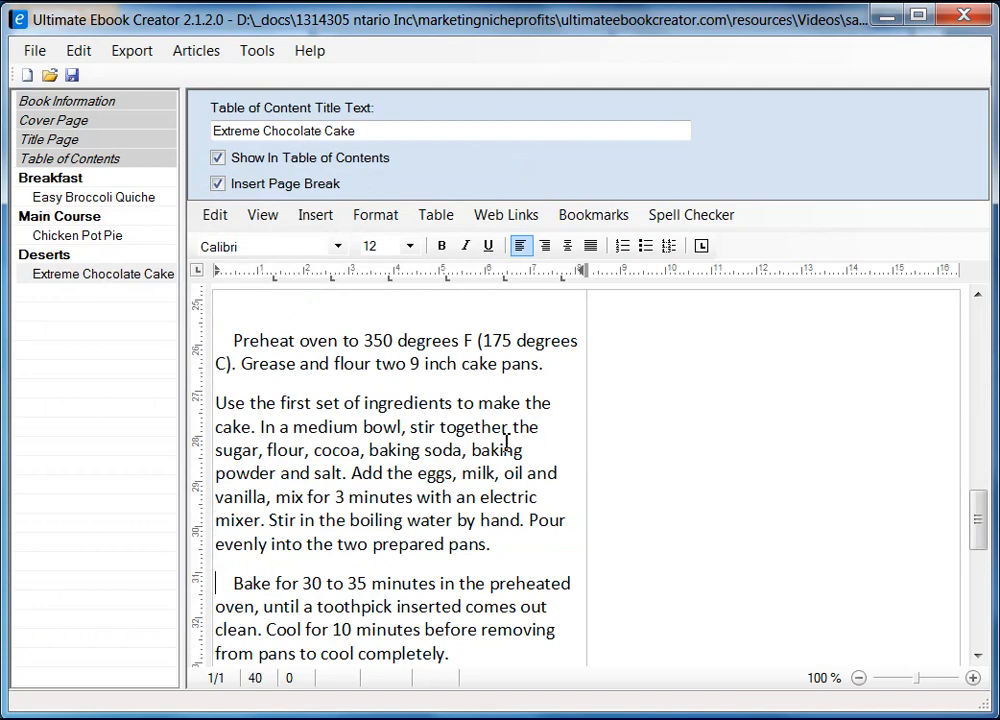
{"action": "key", "text": "Delete"}
{"action": "key", "text": "Delete"}
{"action": "key", "text": "Delete"}
{"action": "key", "text": "Delete"}
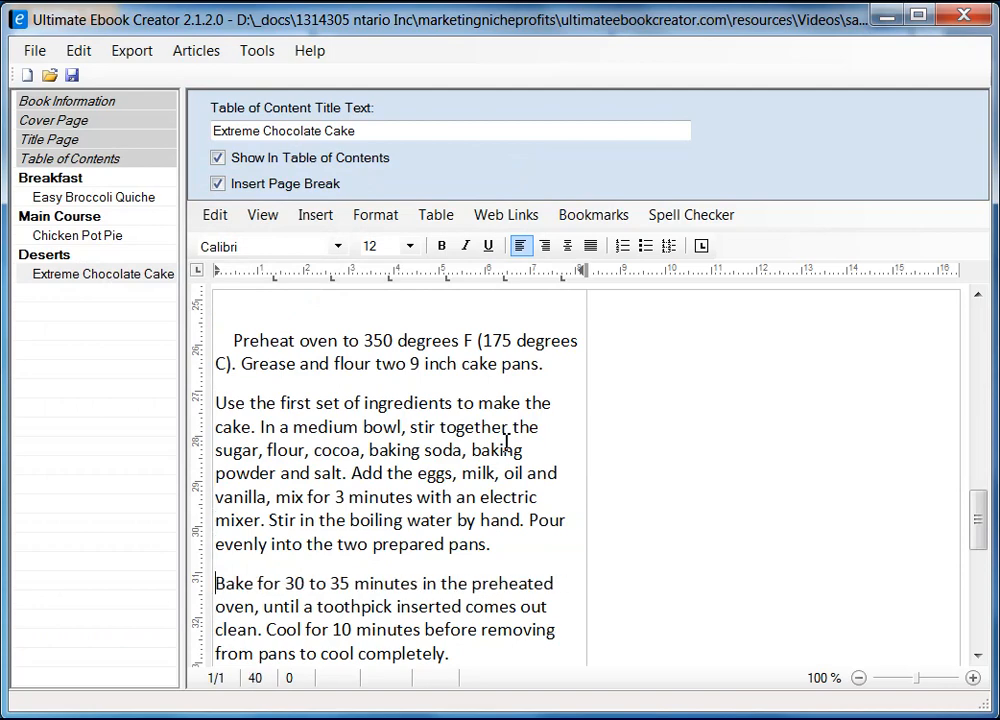
{"action": "scroll", "coordinate": [505, 335], "scroll_direction": "down", "scroll_amount": 3}
{"action": "scroll", "coordinate": [503, 333], "scroll_direction": "down", "scroll_amount": 2}
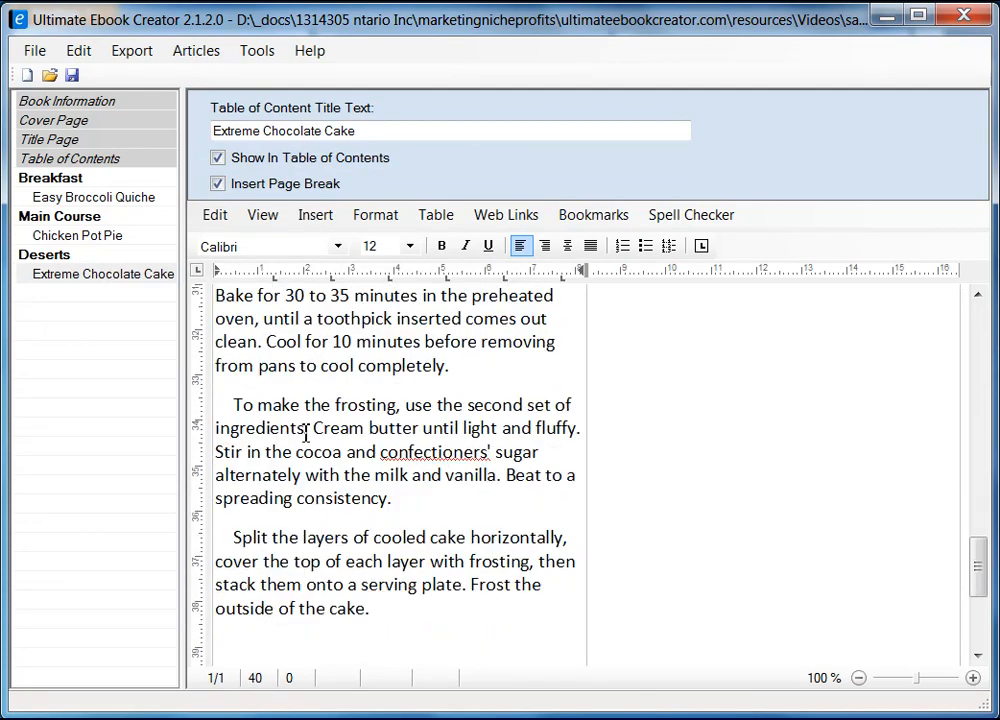
Step: Remove the leading indents before the frosting, Split and Preheat steps
{"action": "left_click", "coordinate": [233, 402]}
{"action": "key", "text": "BackSpace"}
{"action": "key", "text": "BackSpace"}
{"action": "key", "text": "BackSpace"}
{"action": "key", "text": "BackSpace"}
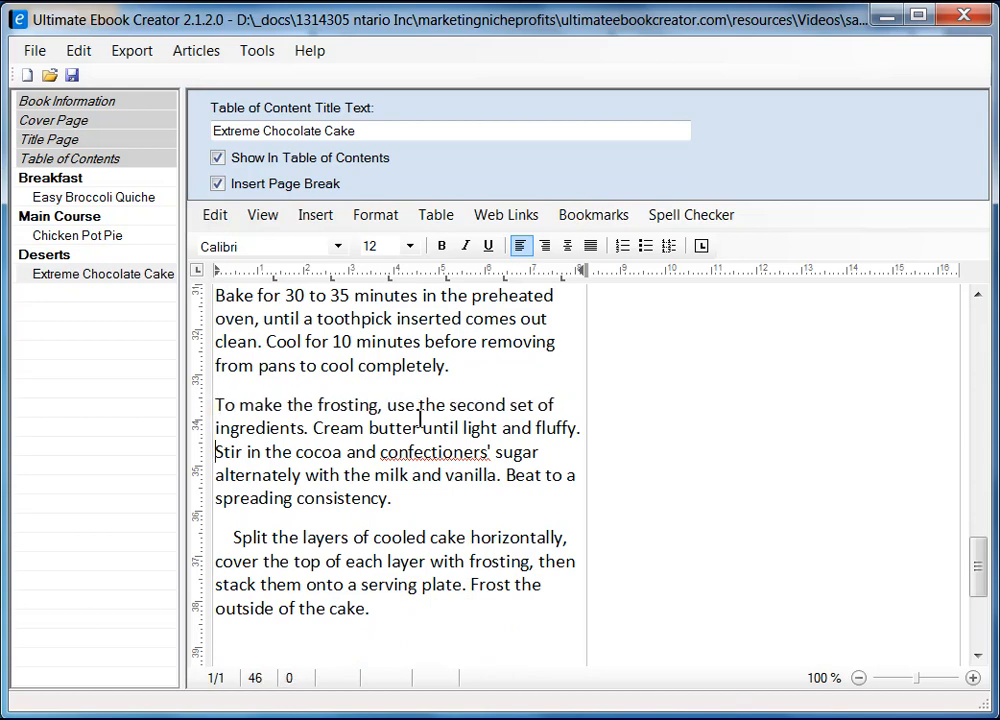
{"action": "key", "text": "Delete"}
{"action": "key", "text": "Delete"}
{"action": "key", "text": "Delete"}
{"action": "key", "text": "Delete"}
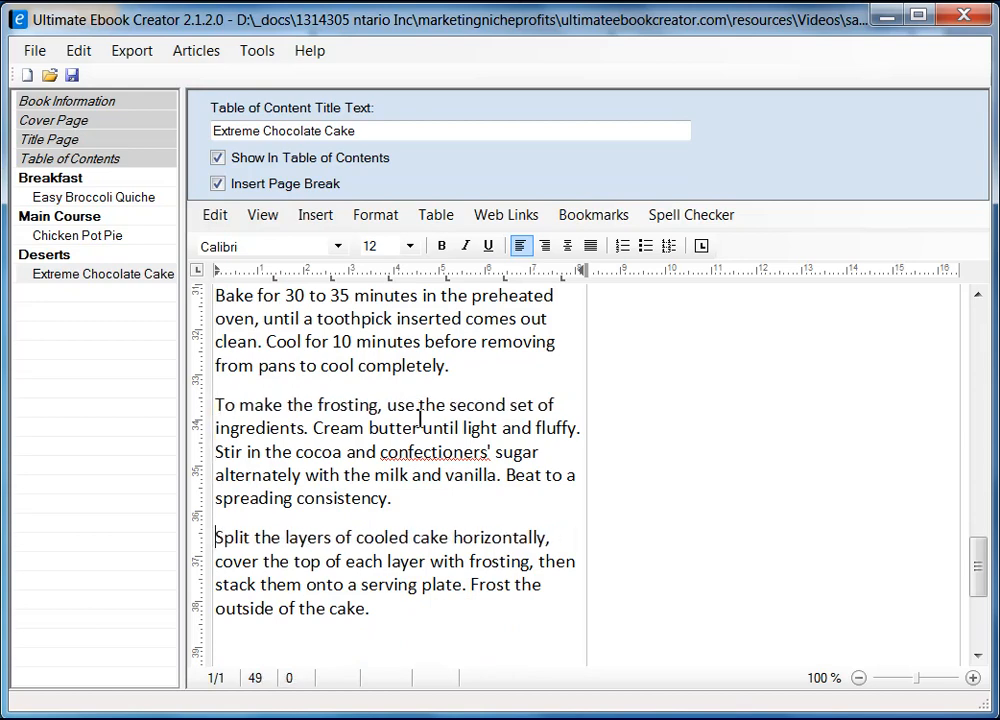
{"action": "key", "text": "Down"}
{"action": "key", "text": "Down"}
{"action": "key", "text": "Down"}
{"action": "key", "text": "Up"}
{"action": "key", "text": "Up"}
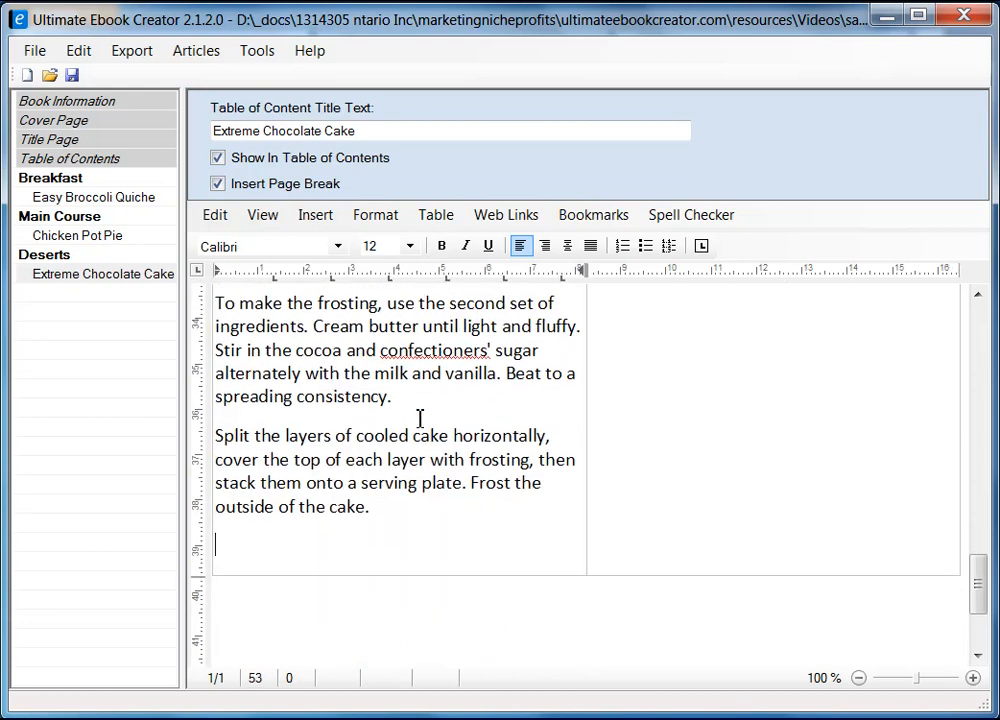
{"action": "scroll", "coordinate": [420, 418], "scroll_direction": "up", "scroll_amount": 6}
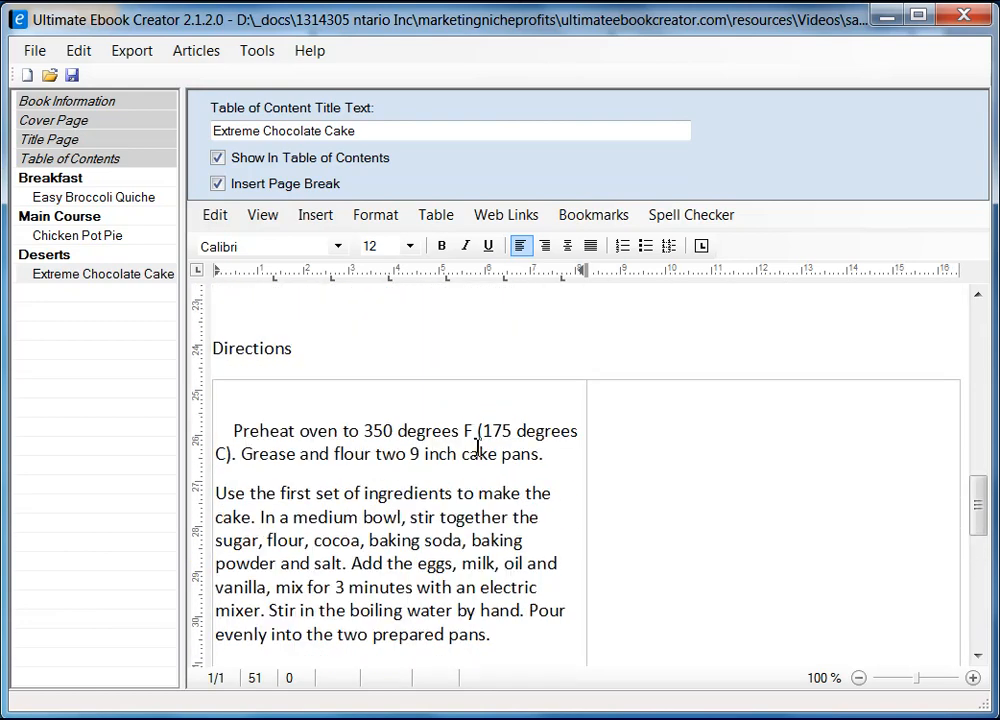
{"action": "left_click", "coordinate": [238, 431]}
{"action": "key", "text": "BackSpace"}
{"action": "key", "text": "BackSpace"}
{"action": "key", "text": "BackSpace"}
{"action": "key", "text": "BackSpace"}
{"action": "scroll", "coordinate": [369, 425], "scroll_direction": "down", "scroll_amount": 7}
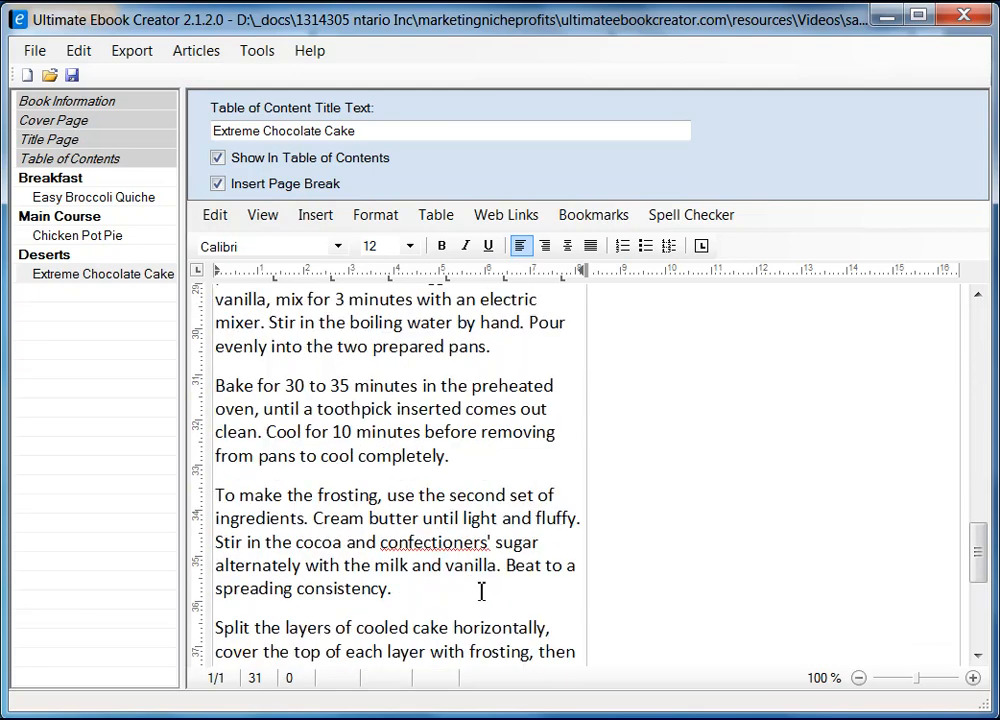
Step: Set all the chapter text to font size 10
{"action": "key", "text": "ctrl+a"}
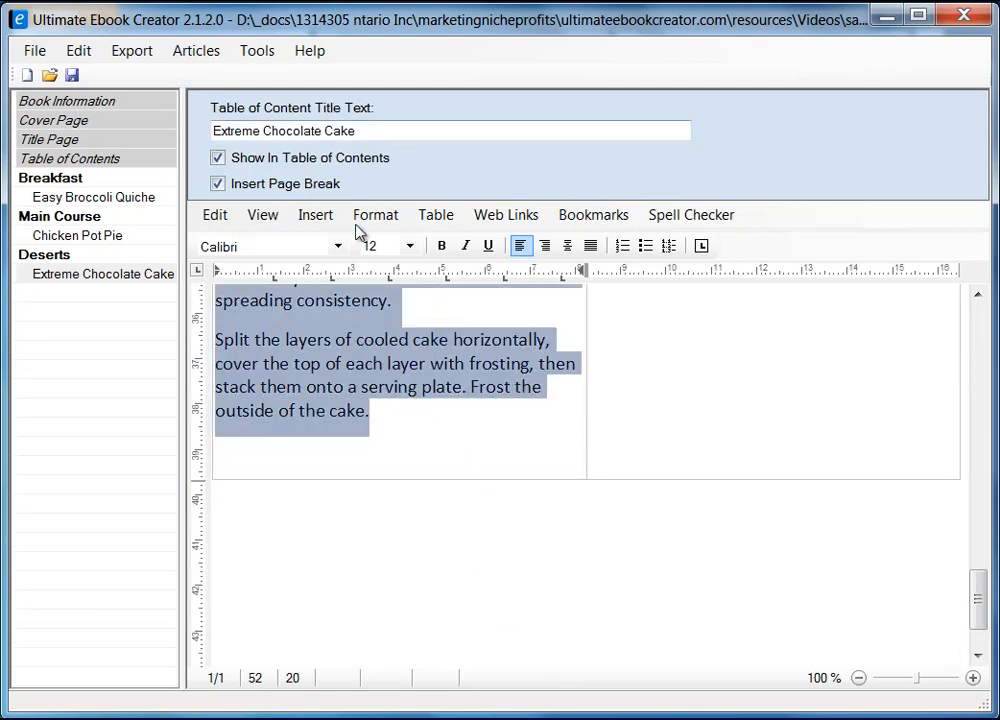
{"action": "left_click", "coordinate": [410, 246]}
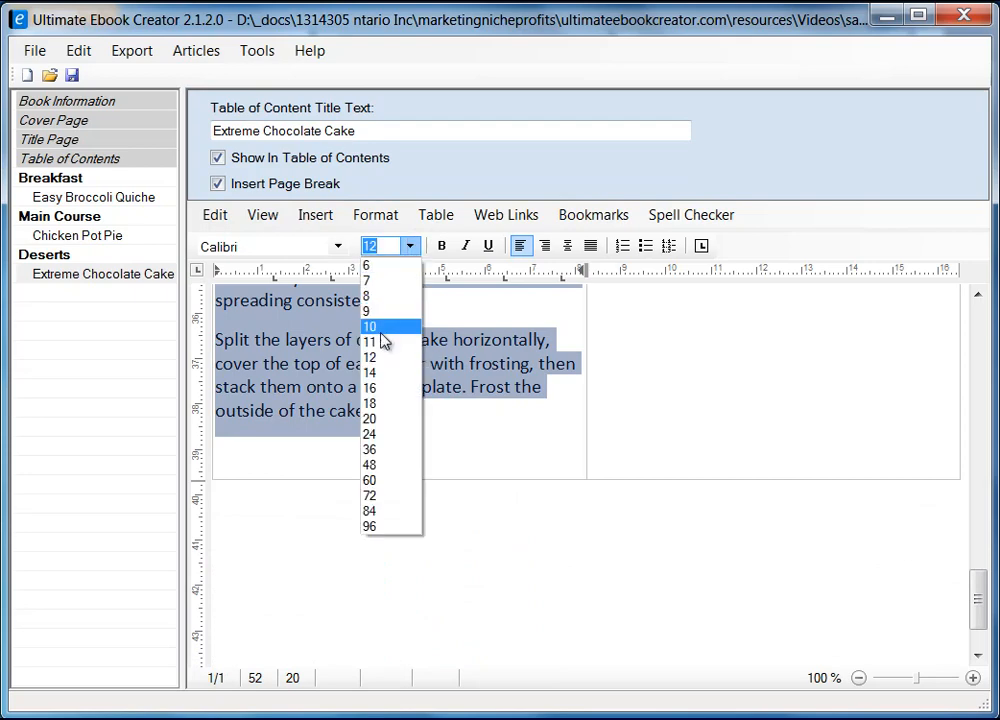
{"action": "left_click", "coordinate": [388, 328]}
Step: Drag the table's column divider right to widen the directions column
{"action": "scroll", "coordinate": [640, 485], "scroll_direction": "up", "scroll_amount": 5}
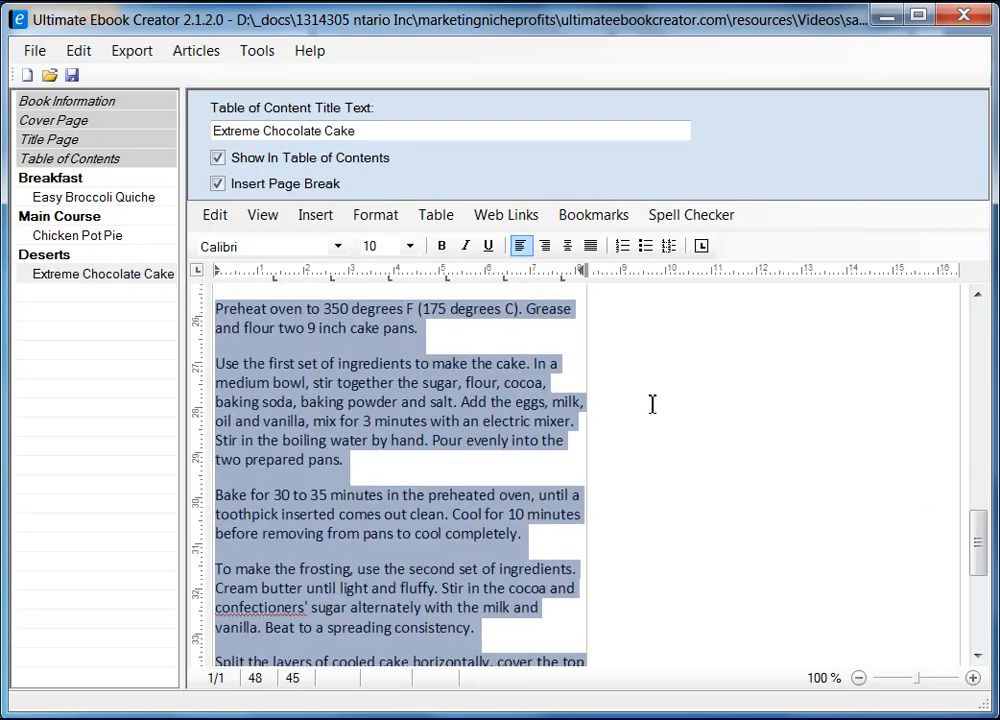
{"action": "scroll", "coordinate": [702, 413], "scroll_direction": "up", "scroll_amount": 1}
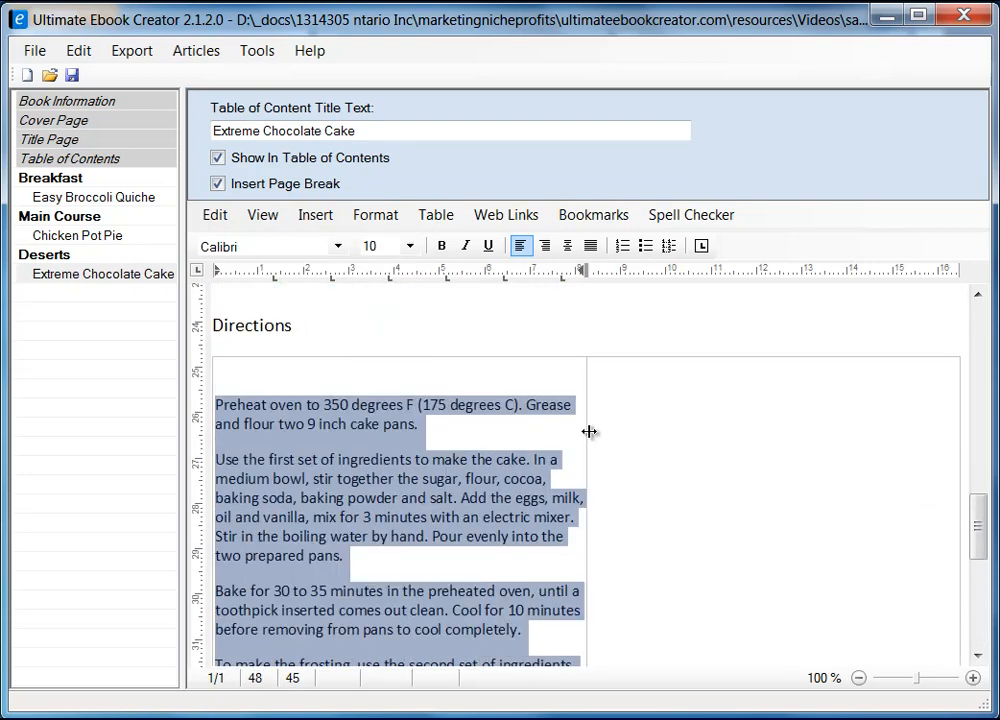
{"action": "left_click_drag", "start_coordinate": [590, 431], "coordinate": [808, 417]}
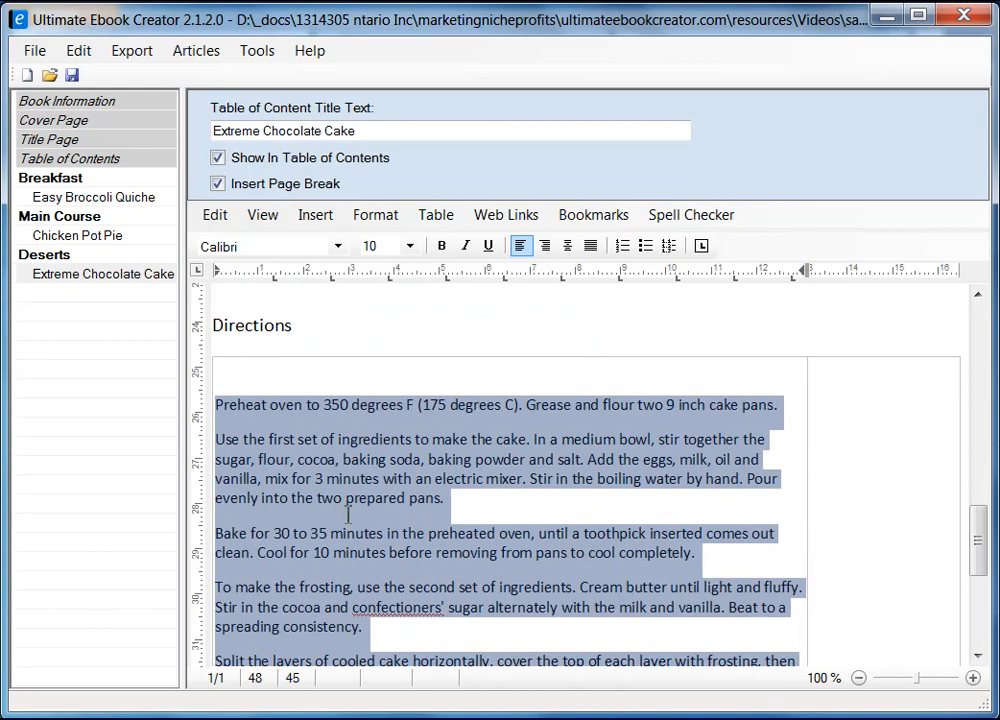
{"action": "left_click", "coordinate": [858, 418]}
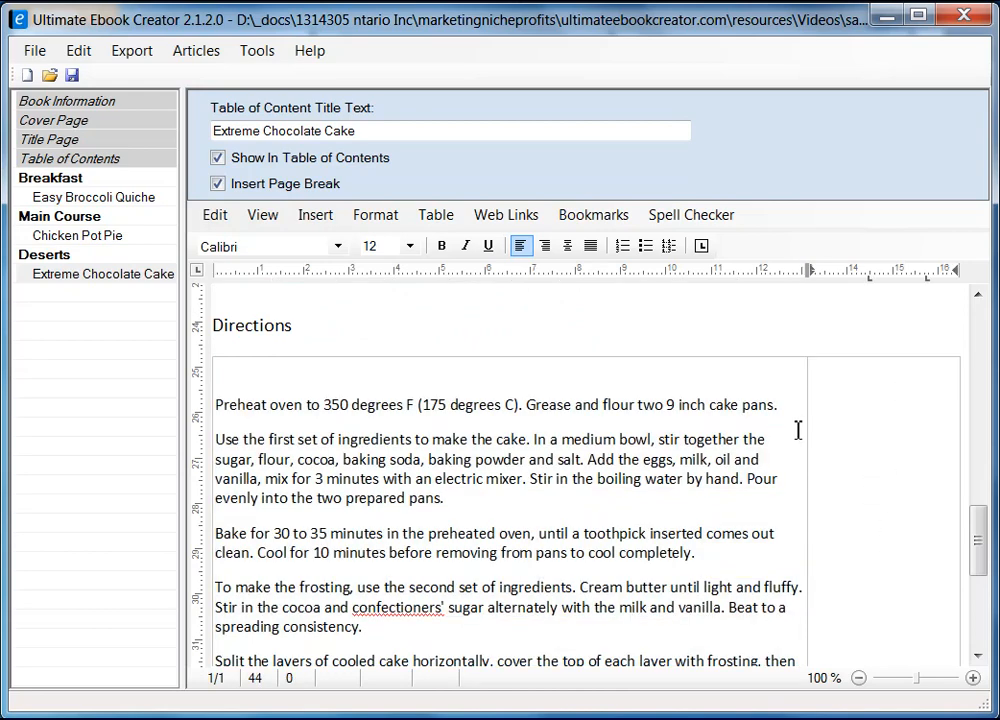
Step: Insert a nested 1-column, 3-row table in the second cell and place the caret in it
{"action": "left_click", "coordinate": [436, 214]}
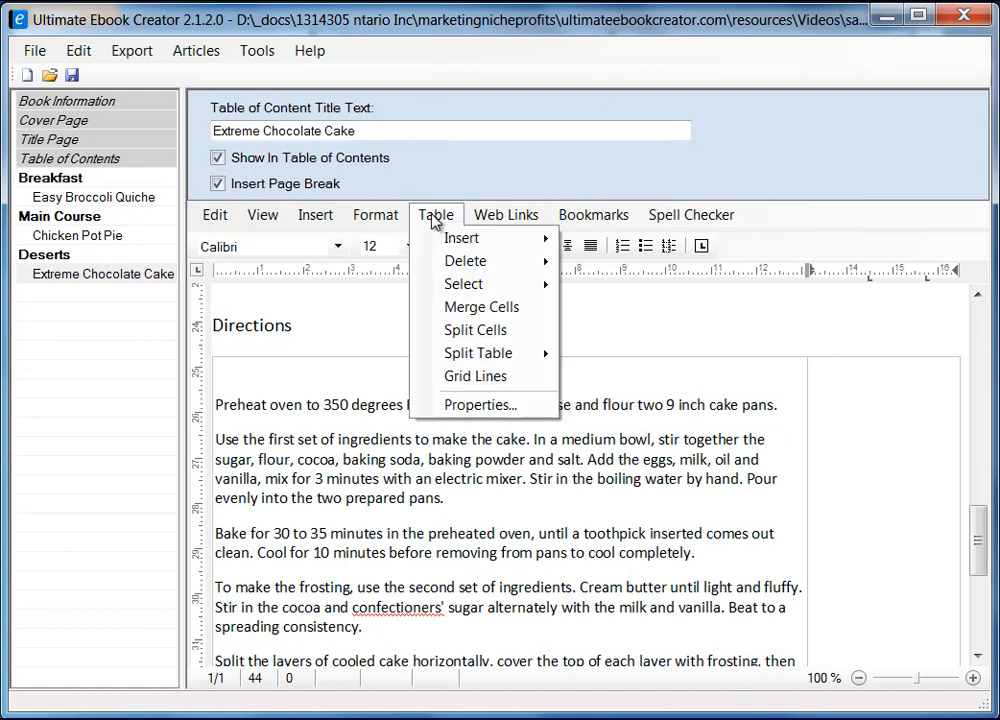
{"action": "mouse_move", "coordinate": [465, 247]}
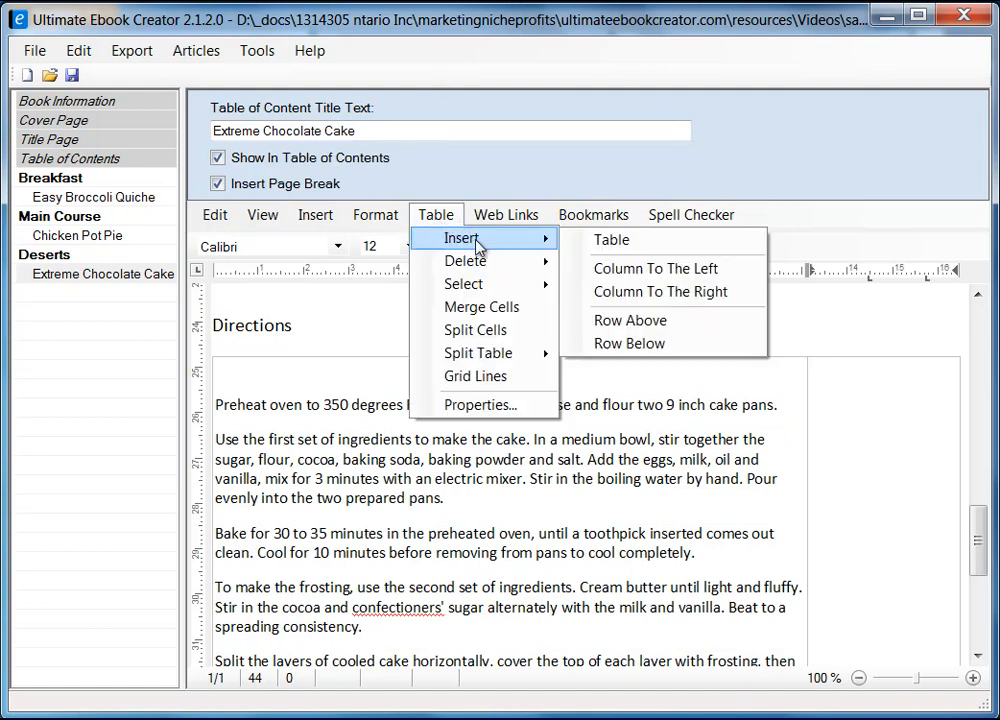
{"action": "left_click", "coordinate": [677, 245]}
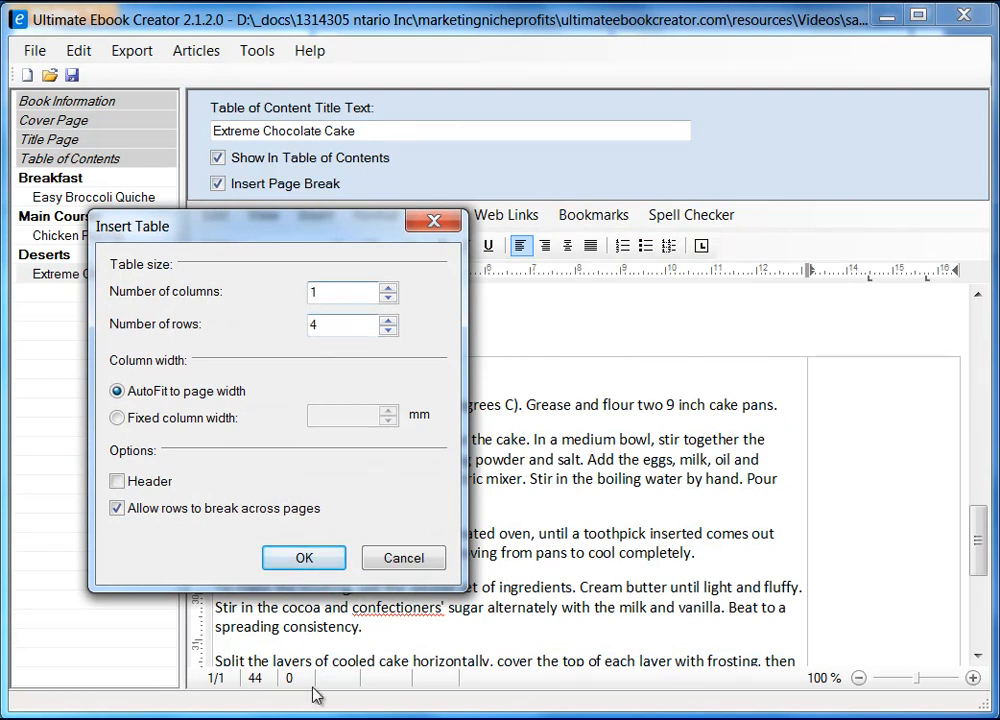
{"action": "key", "text": "alt+Tab"}
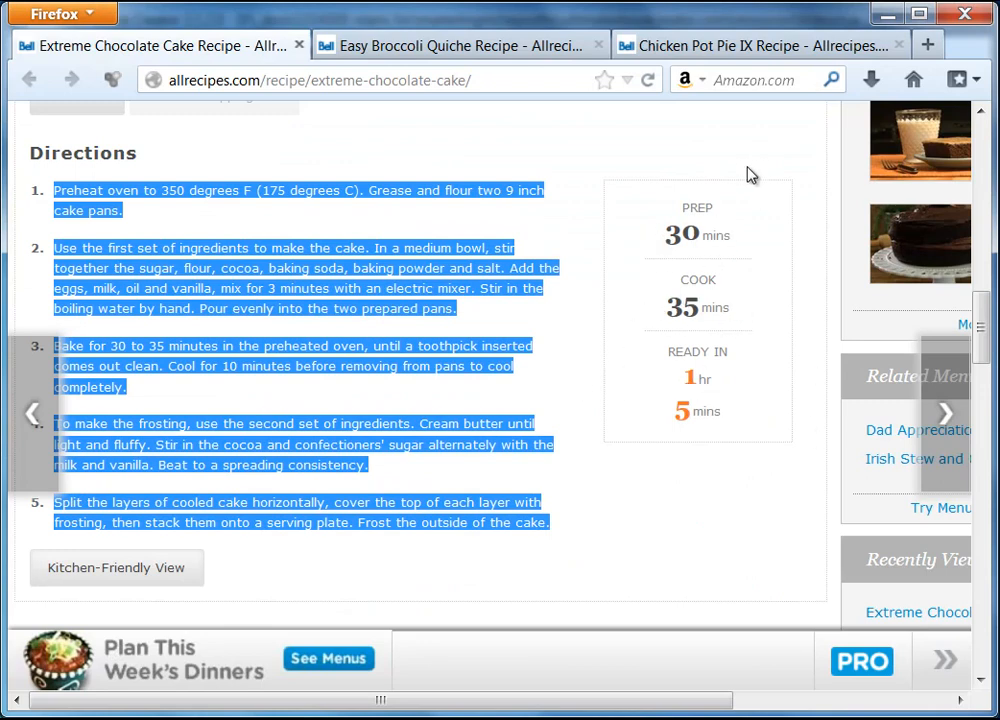
{"action": "left_click", "coordinate": [884, 13]}
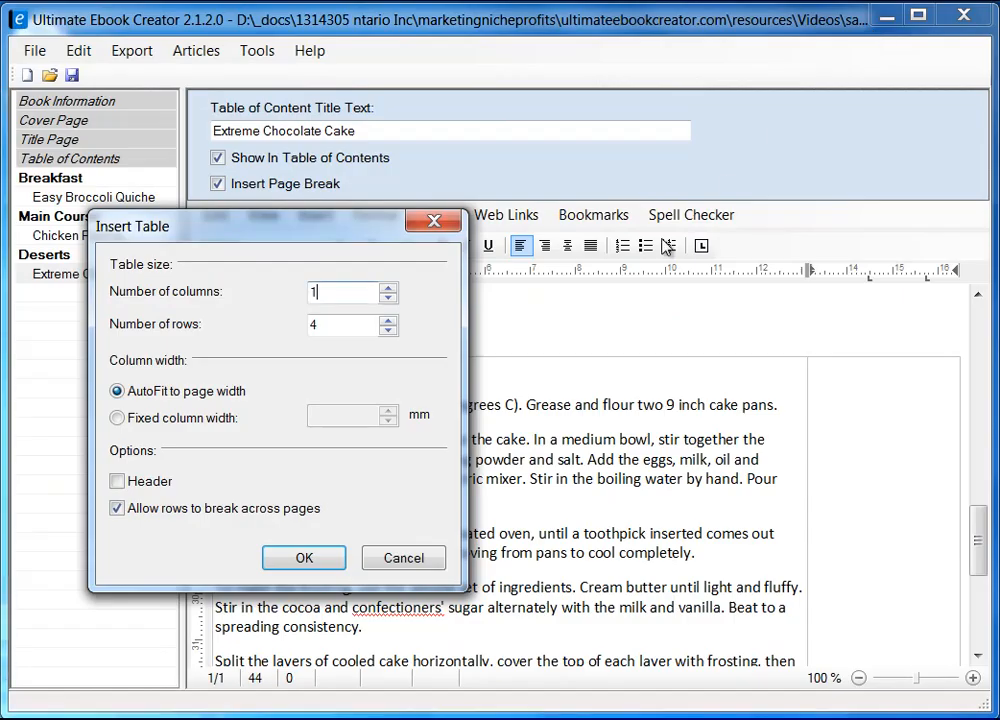
{"action": "key", "text": "Tab"}
{"action": "type", "text": "3"}
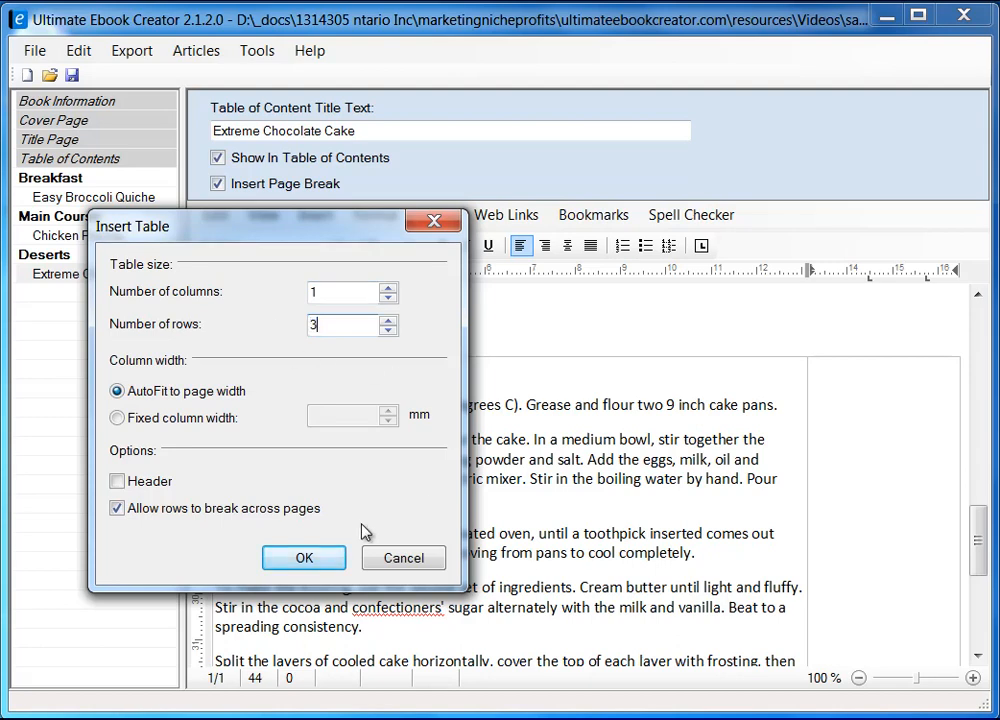
{"action": "left_click", "coordinate": [306, 566]}
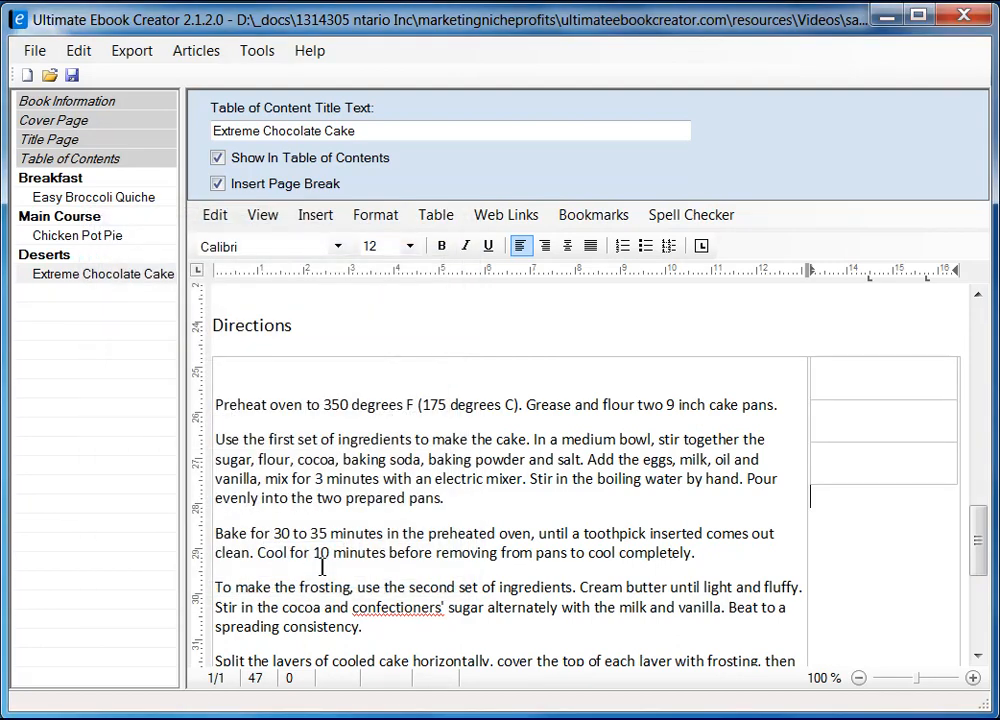
{"action": "left_click", "coordinate": [832, 397]}
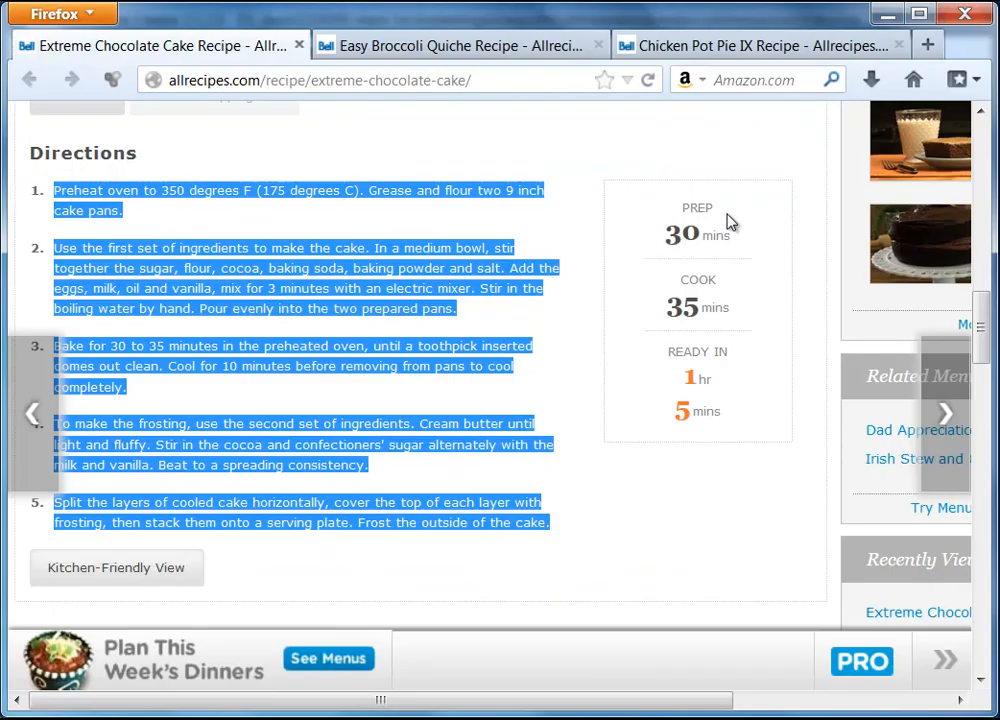
Step: Copy the PREP label from the Firefox recipe page and return to the editor
{"action": "left_click", "coordinate": [731, 222]}
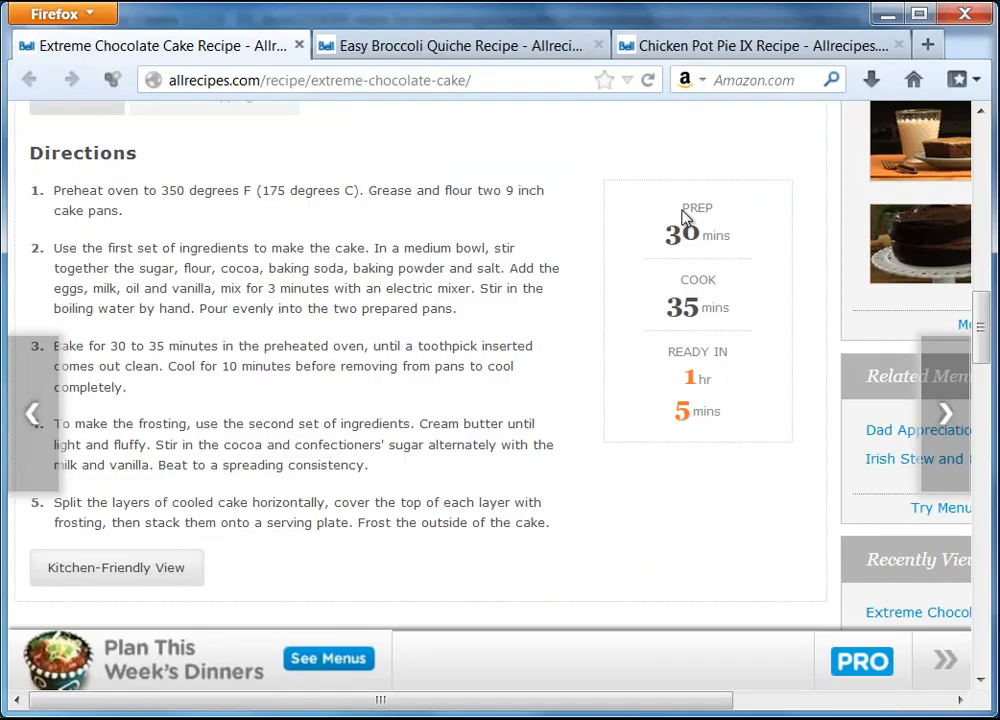
{"action": "left_click_drag", "start_coordinate": [700, 212], "coordinate": [713, 213]}
{"action": "right_click", "coordinate": [702, 210]}
{"action": "left_click", "coordinate": [752, 222]}
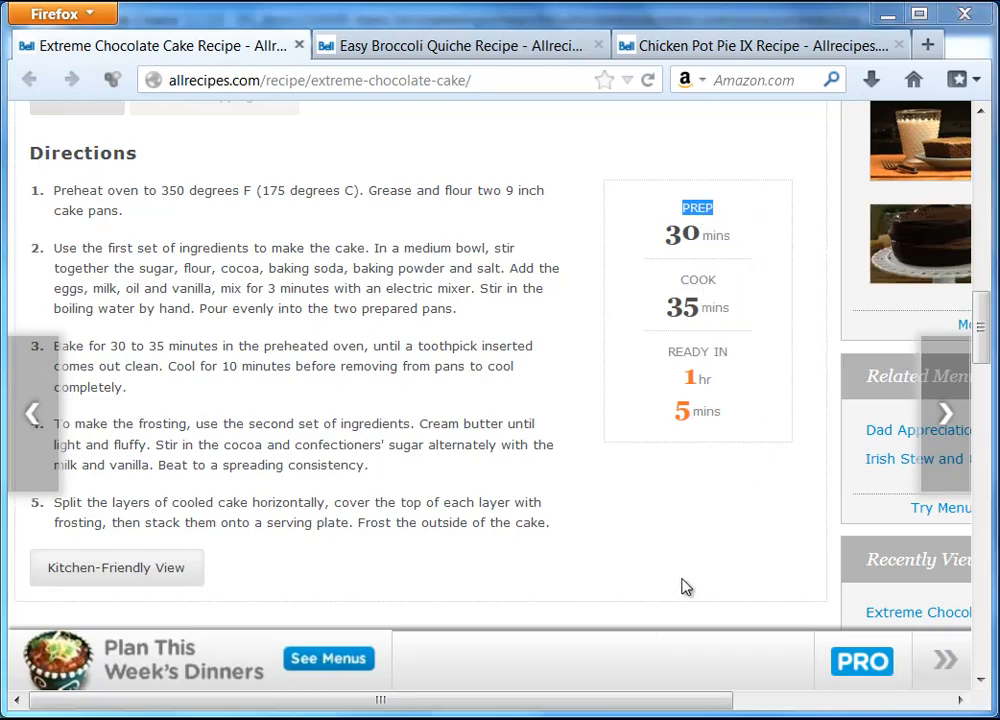
{"action": "key", "text": "alt+Tab"}
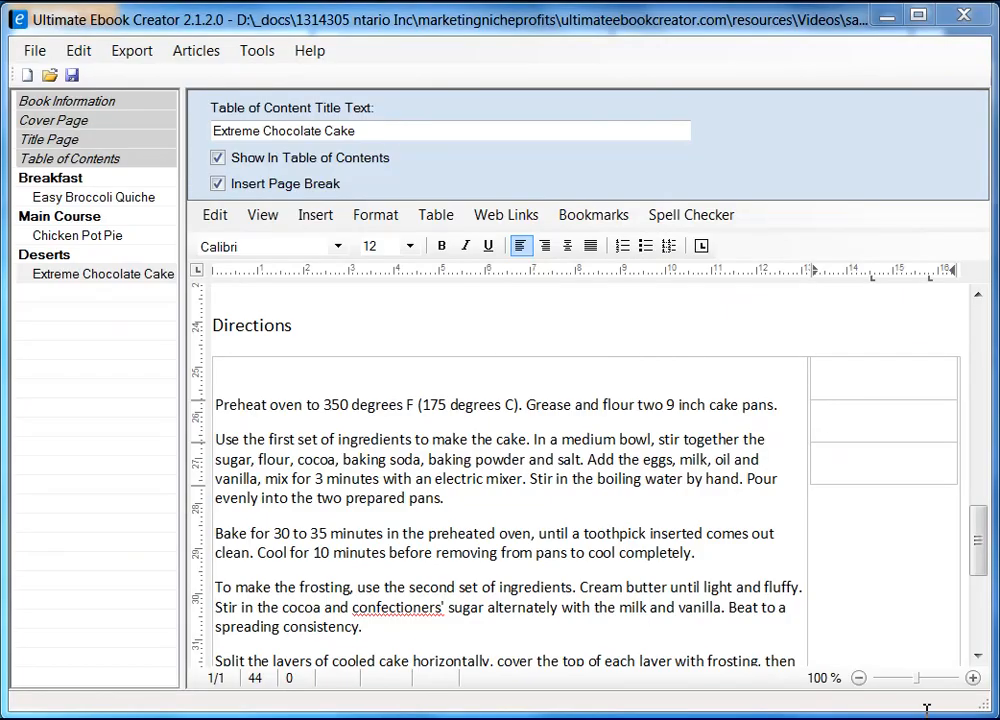
Step: Paste PREP into the top cell with 30 mins copied from the recipe below it
{"action": "right_click", "coordinate": [880, 373]}
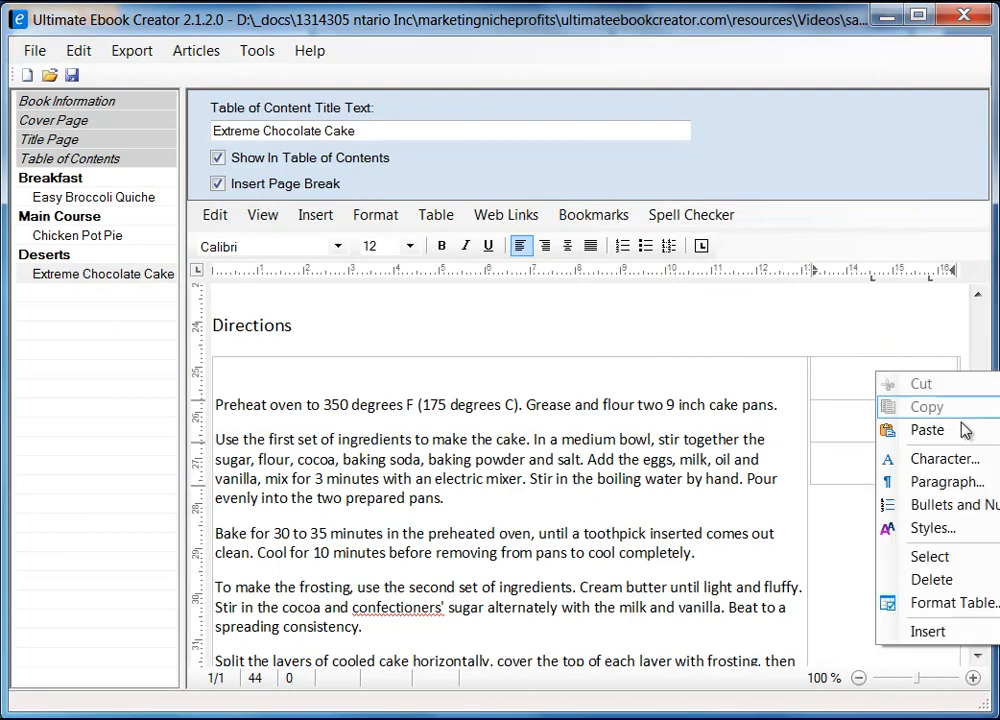
{"action": "mouse_move", "coordinate": [963, 432]}
{"action": "left_click", "coordinate": [758, 455]}
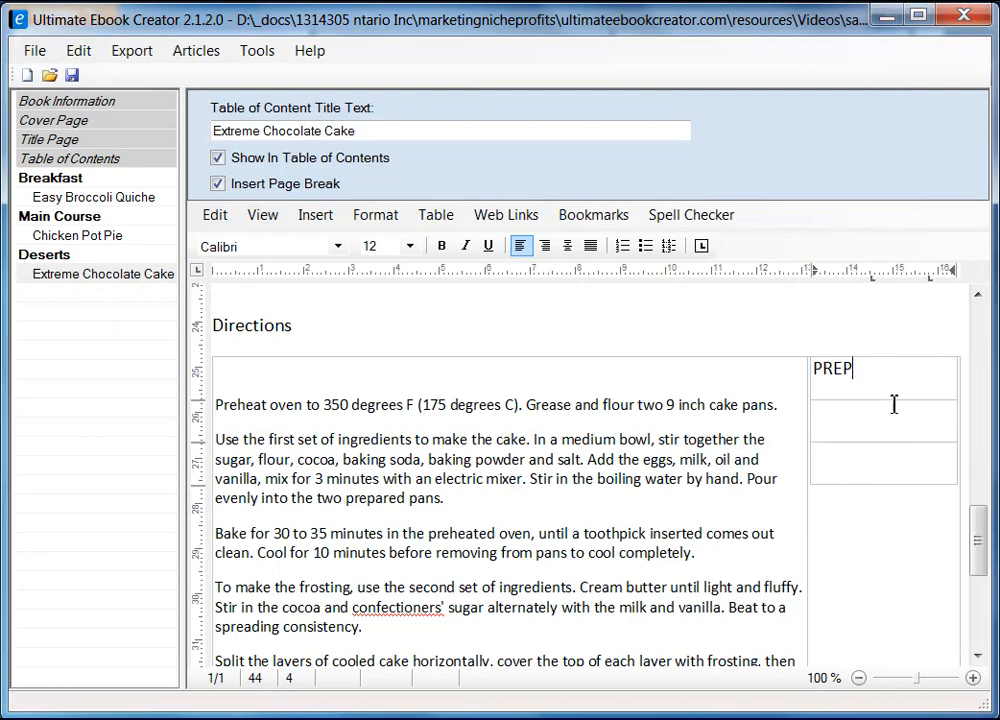
{"action": "key", "text": "Return"}
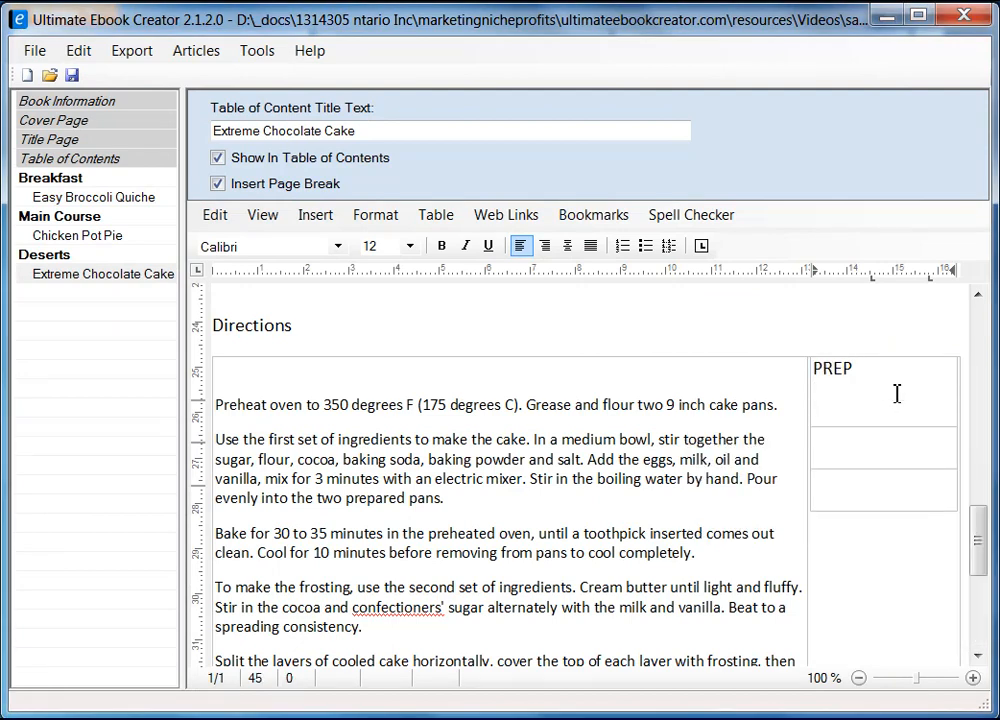
{"action": "key", "text": "alt+Tab"}
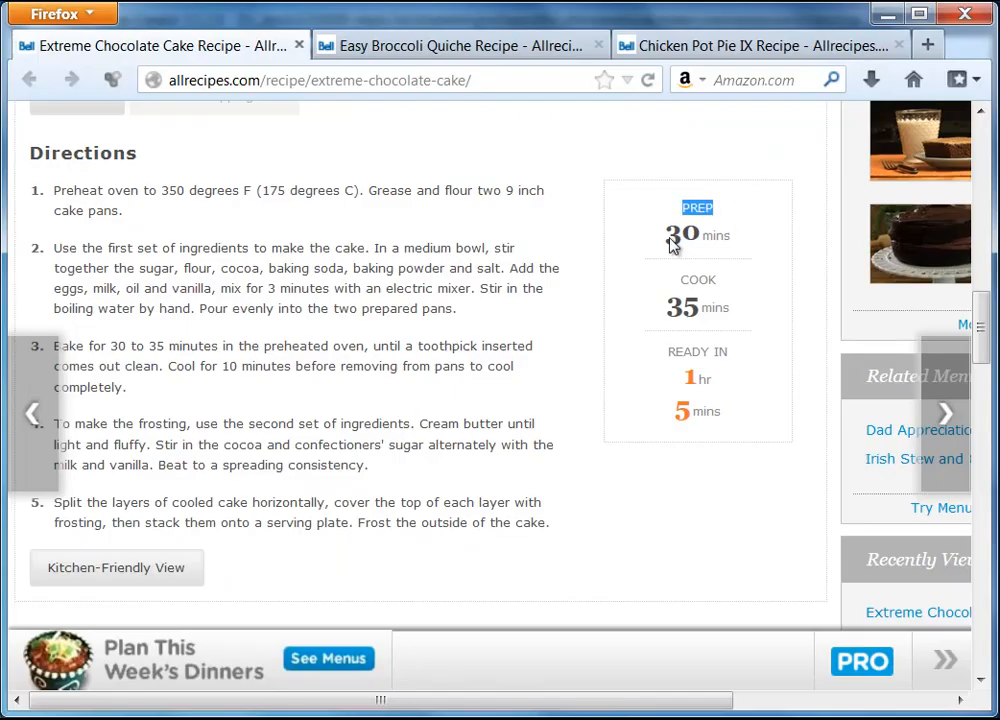
{"action": "left_click_drag", "start_coordinate": [667, 236], "coordinate": [740, 245]}
{"action": "right_click", "coordinate": [740, 245]}
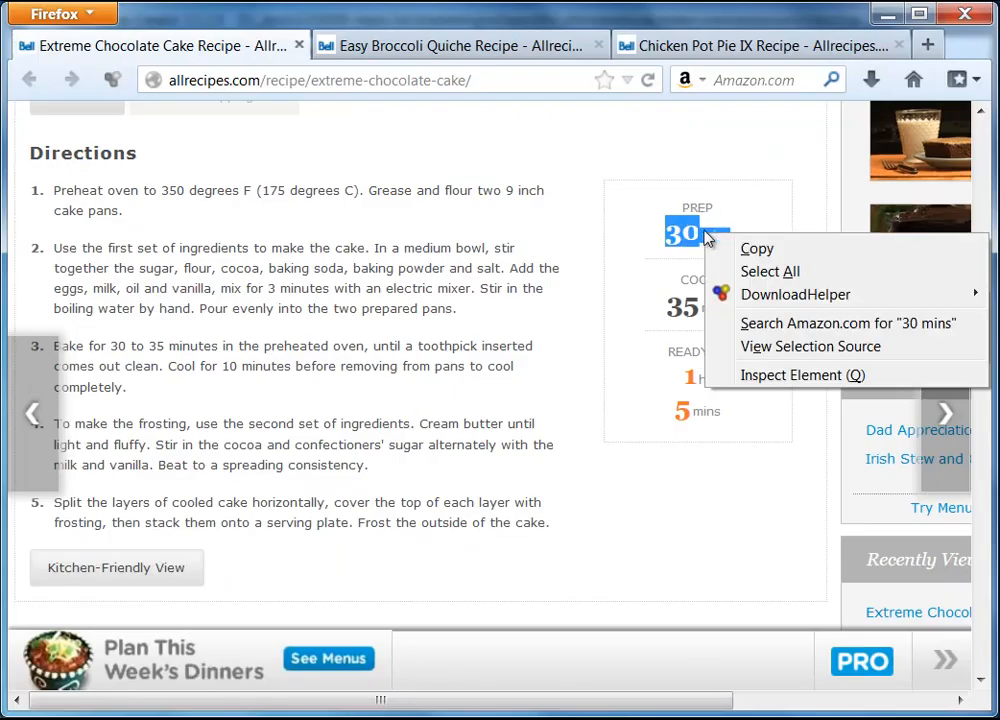
{"action": "left_click", "coordinate": [748, 250]}
{"action": "left_click", "coordinate": [887, 14]}
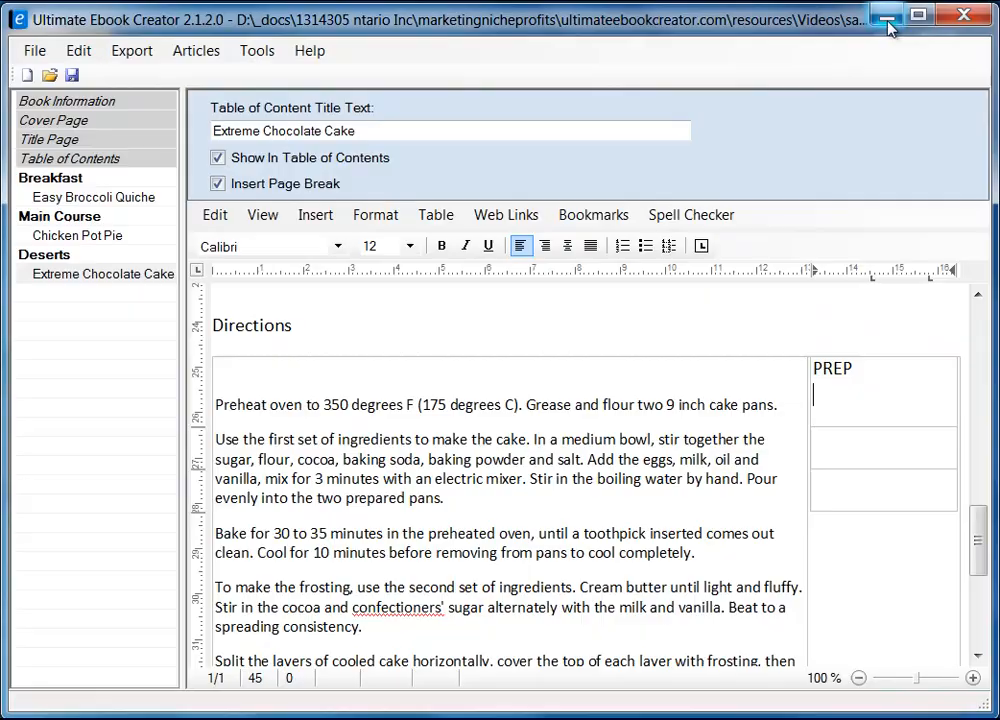
{"action": "right_click", "coordinate": [851, 392]}
{"action": "mouse_move", "coordinate": [946, 464]}
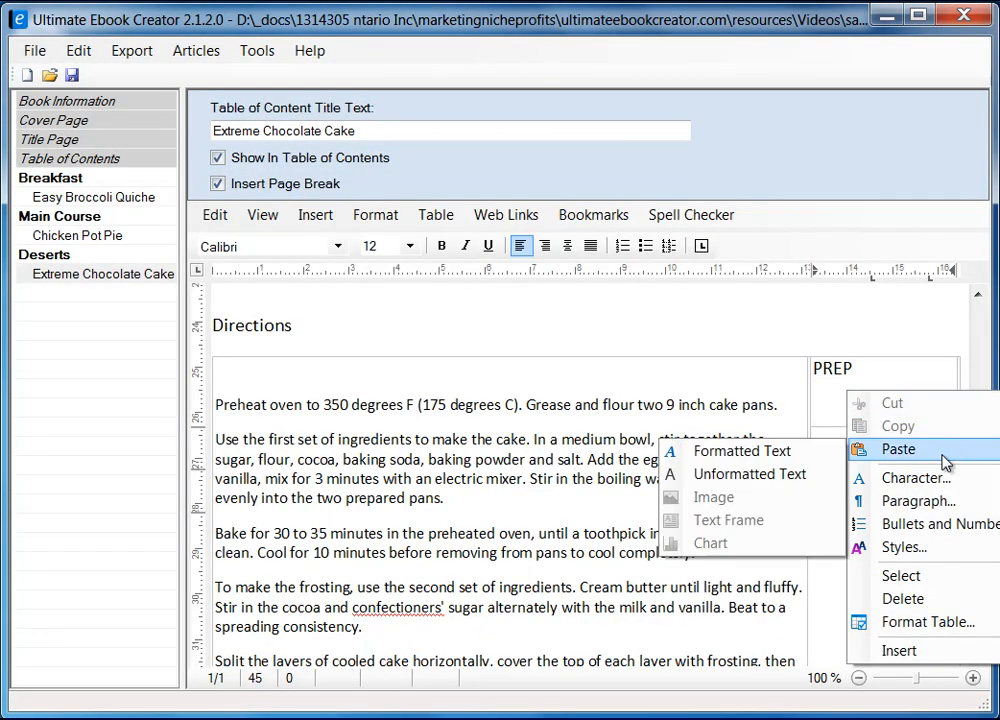
{"action": "left_click", "coordinate": [743, 473]}
Step: Copy COOK 35 mins from the recipe page into the second cell
{"action": "left_click", "coordinate": [844, 451]}
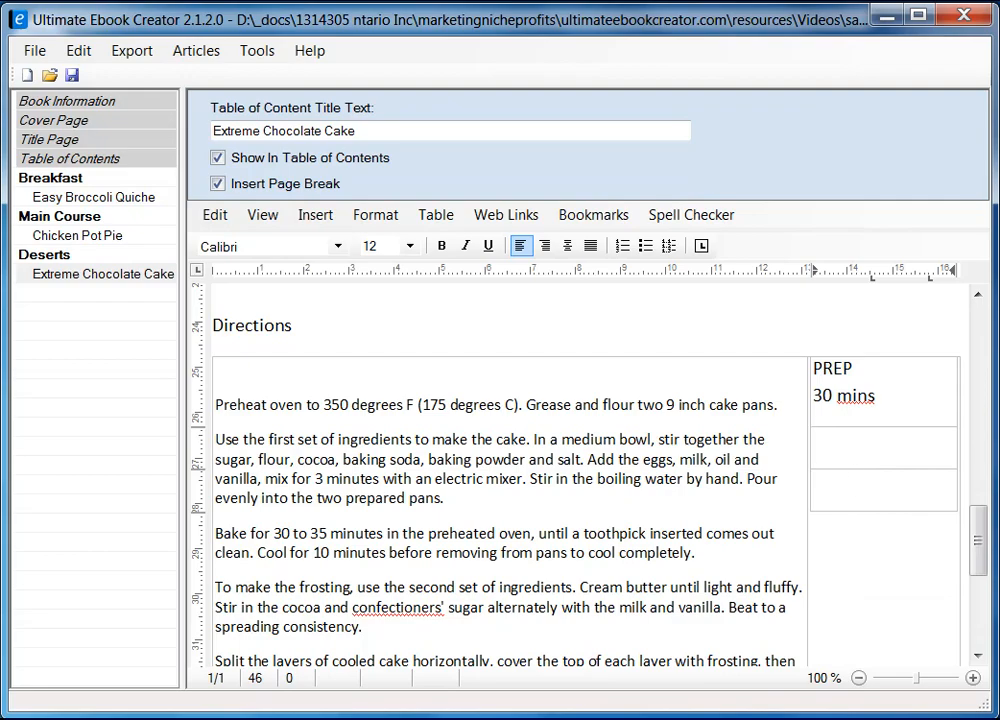
{"action": "key", "text": "alt+Tab"}
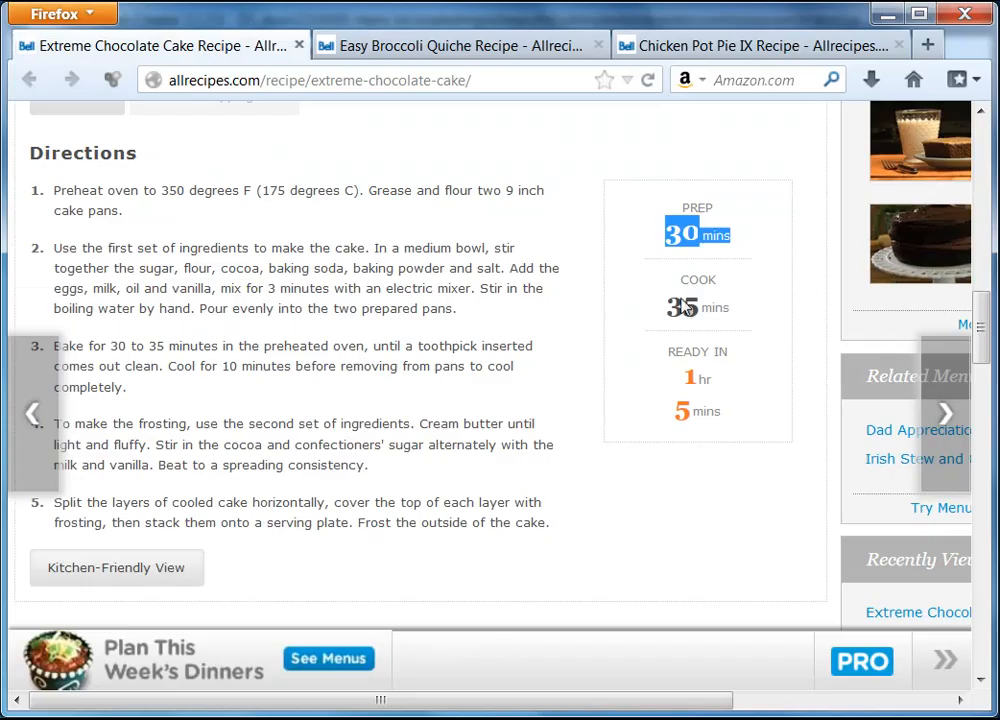
{"action": "left_click_drag", "start_coordinate": [680, 287], "coordinate": [730, 313]}
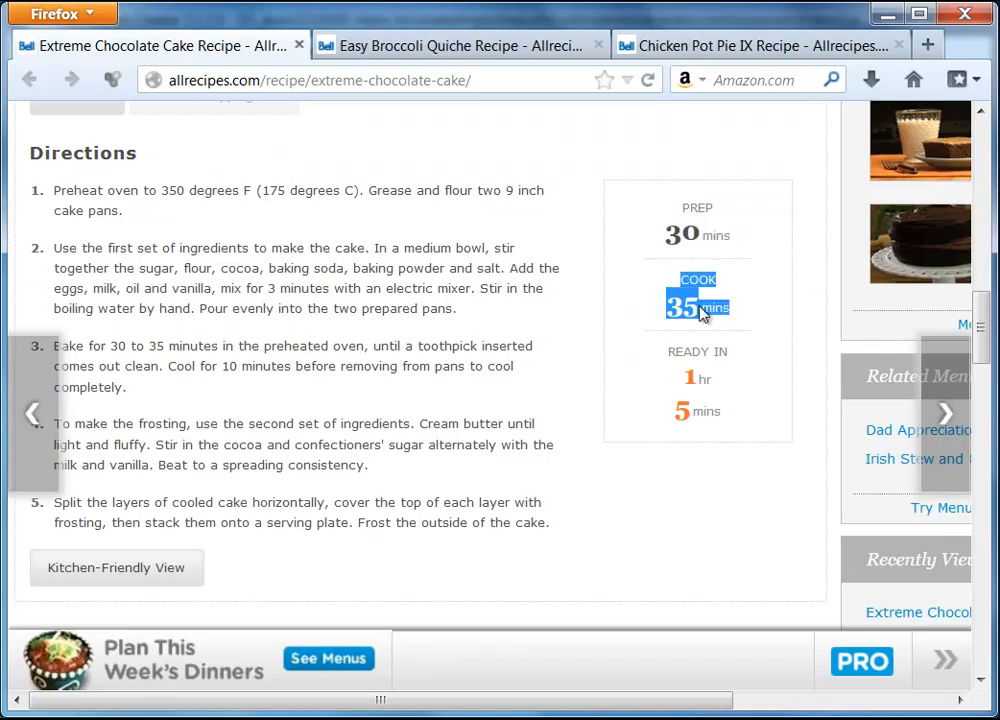
{"action": "right_click", "coordinate": [700, 313]}
{"action": "left_click", "coordinate": [752, 326]}
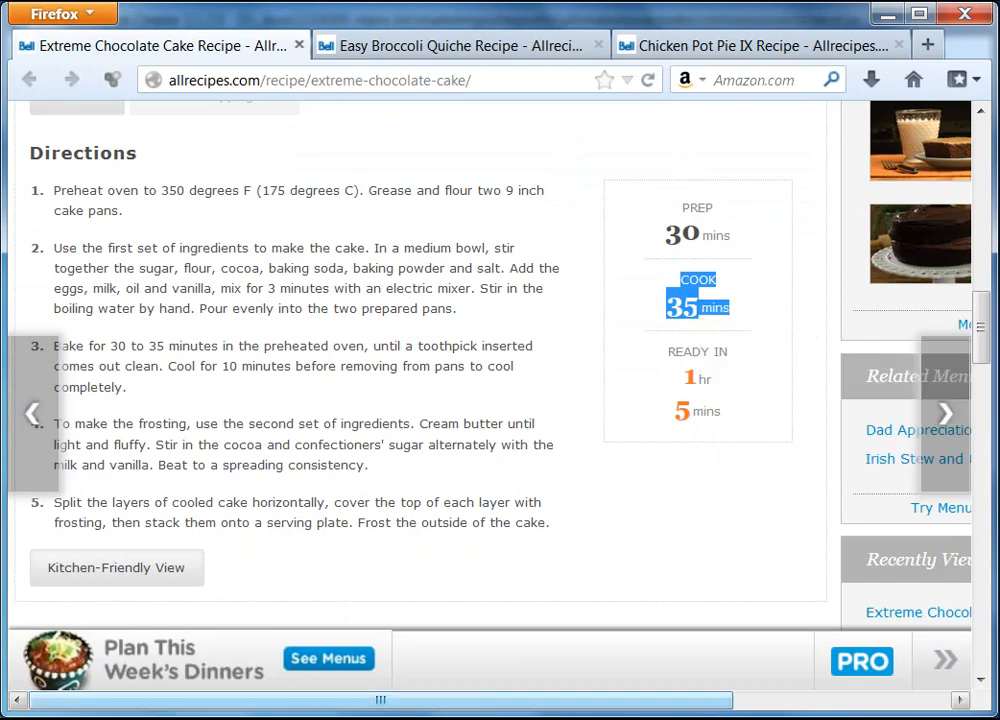
{"action": "key", "text": "alt+Tab"}
{"action": "right_click", "coordinate": [847, 445]}
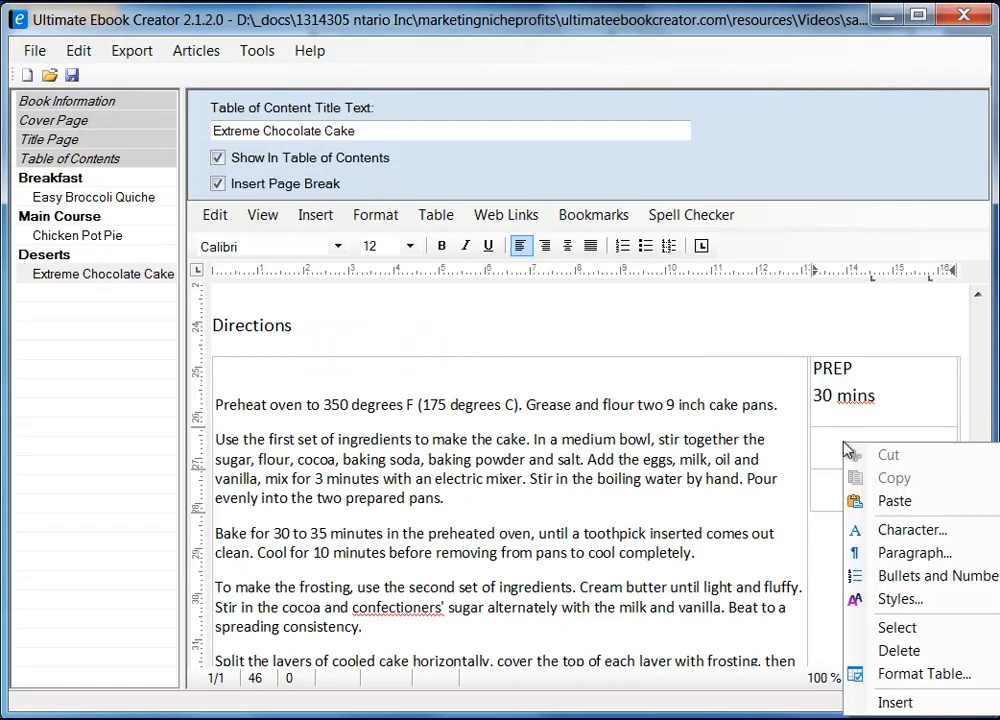
{"action": "mouse_move", "coordinate": [852, 501]}
{"action": "left_click", "coordinate": [777, 506]}
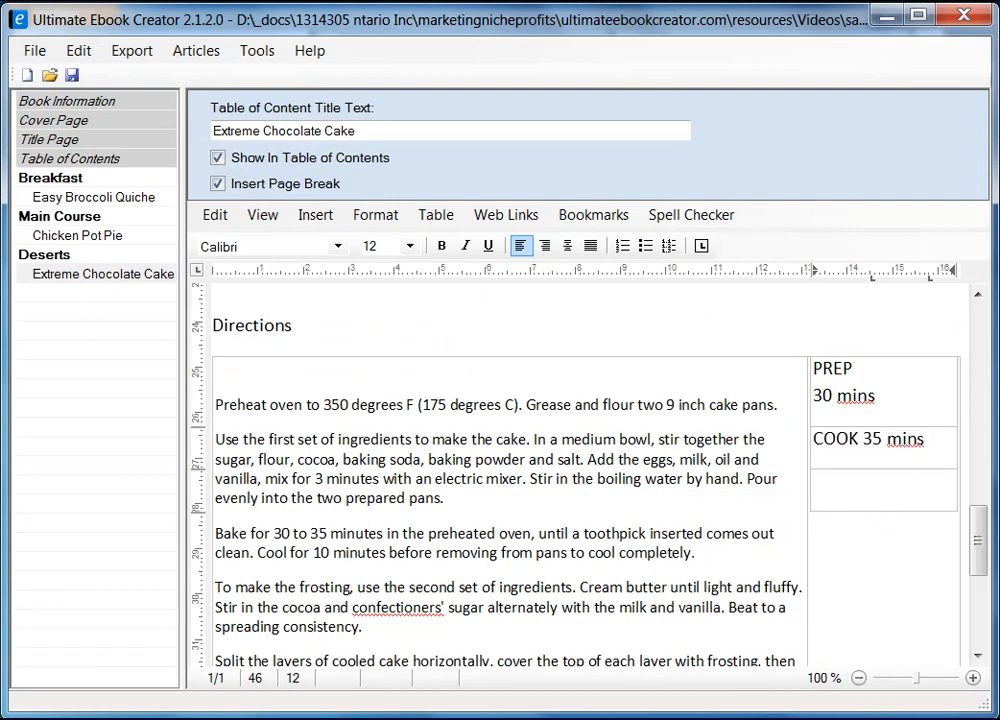
Step: Copy READY IN 1 hr 5 mins from the recipe page into the third cell as plain text
{"action": "key", "text": "alt+Tab"}
{"action": "left_click_drag", "start_coordinate": [667, 350], "coordinate": [742, 402]}
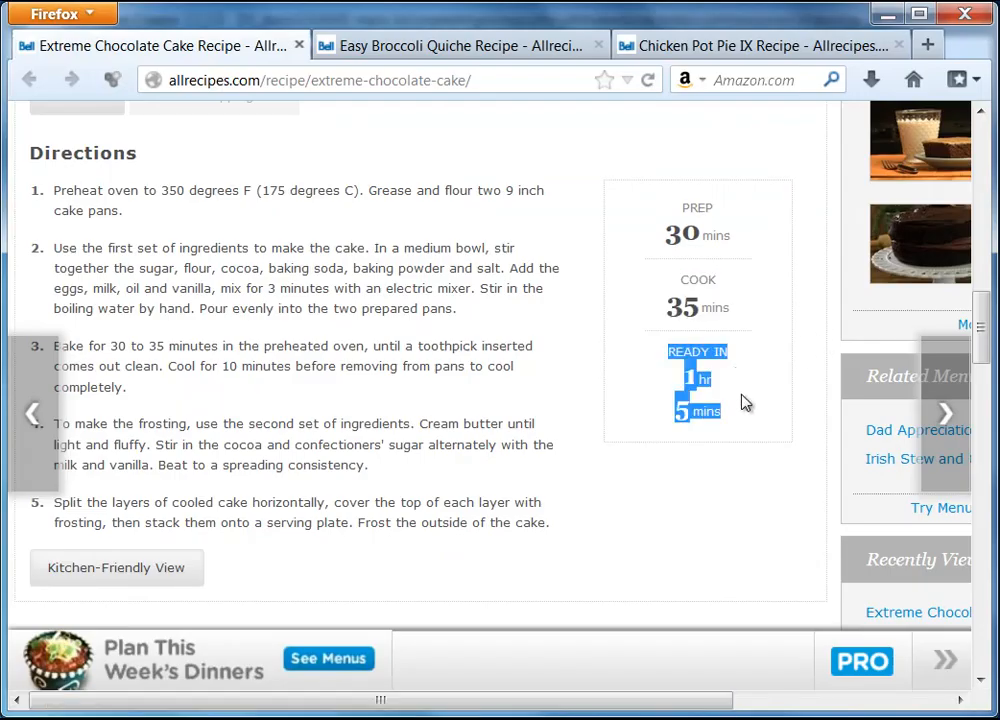
{"action": "right_click", "coordinate": [697, 377]}
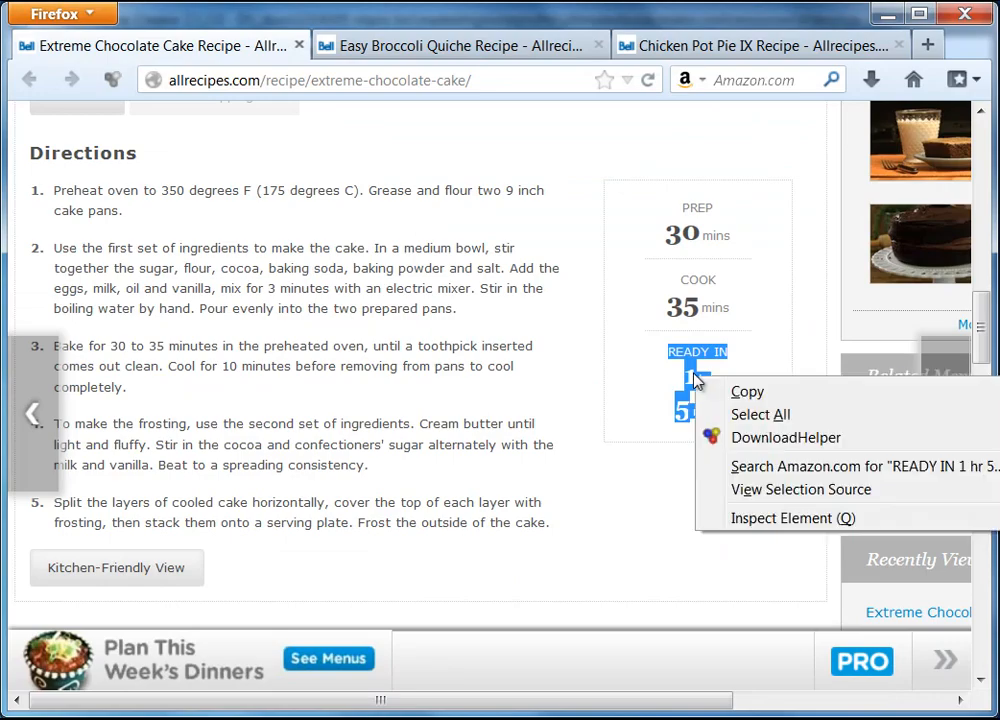
{"action": "left_click", "coordinate": [780, 400]}
{"action": "left_click", "coordinate": [886, 13]}
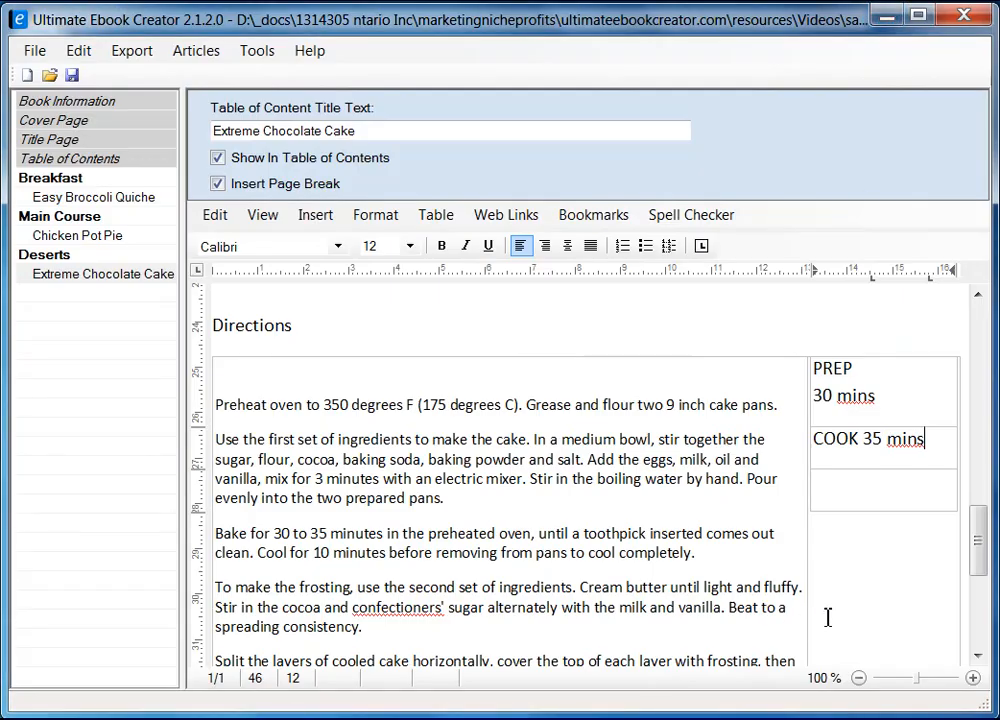
{"action": "left_click", "coordinate": [850, 488]}
{"action": "right_click", "coordinate": [849, 492]}
{"action": "mouse_move", "coordinate": [878, 556]}
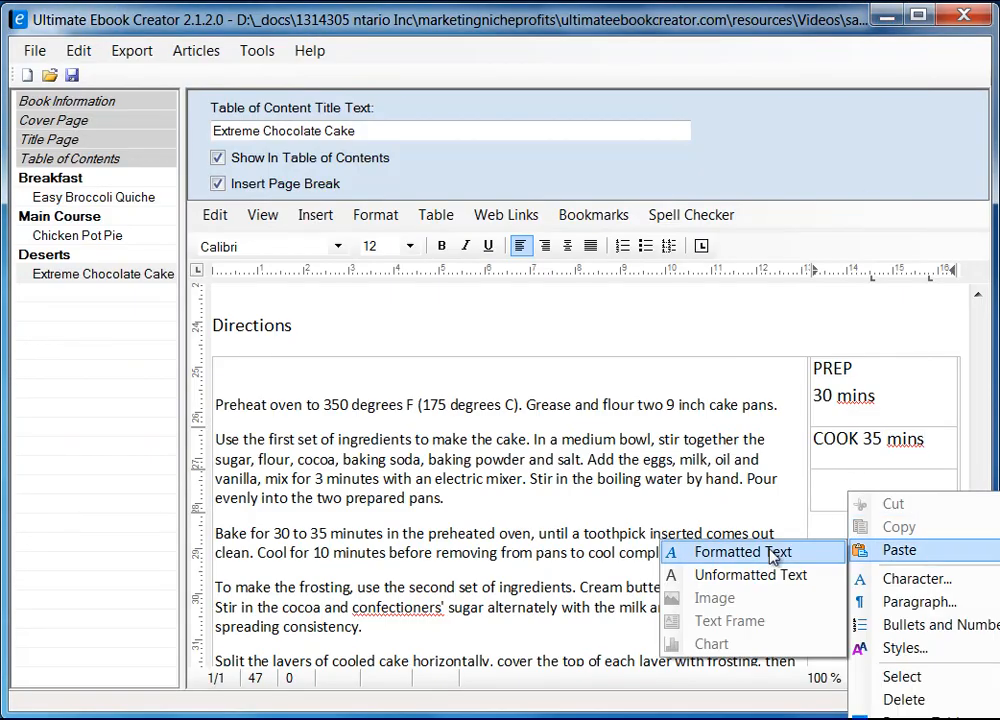
{"action": "left_click", "coordinate": [750, 575]}
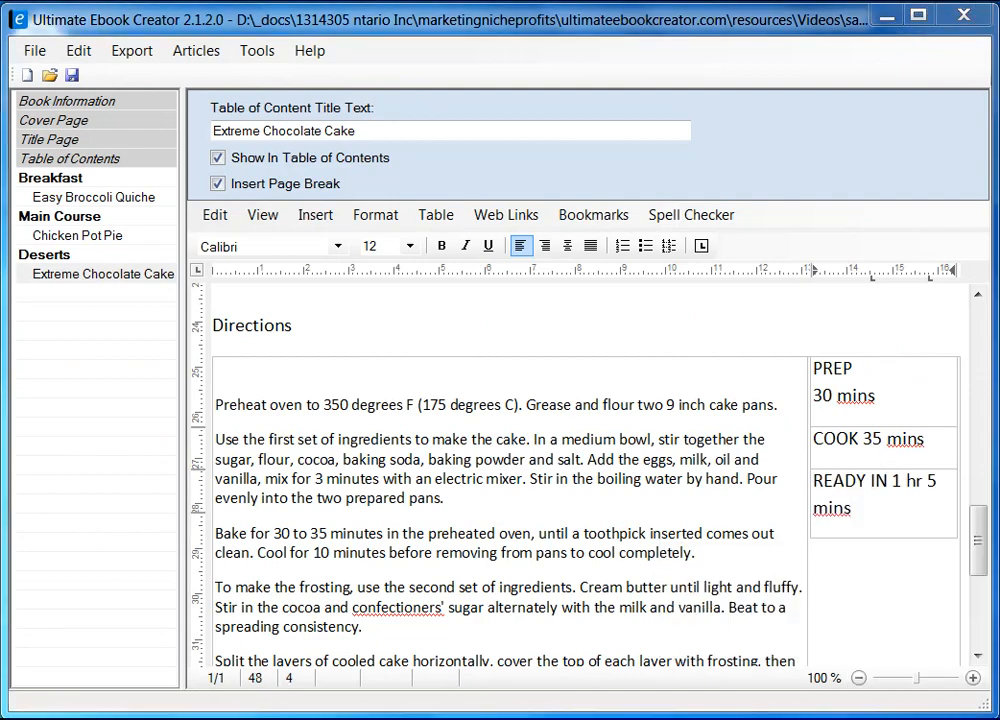
{"action": "key", "text": "alt+Tab"}
{"action": "left_click", "coordinate": [780, 256]}
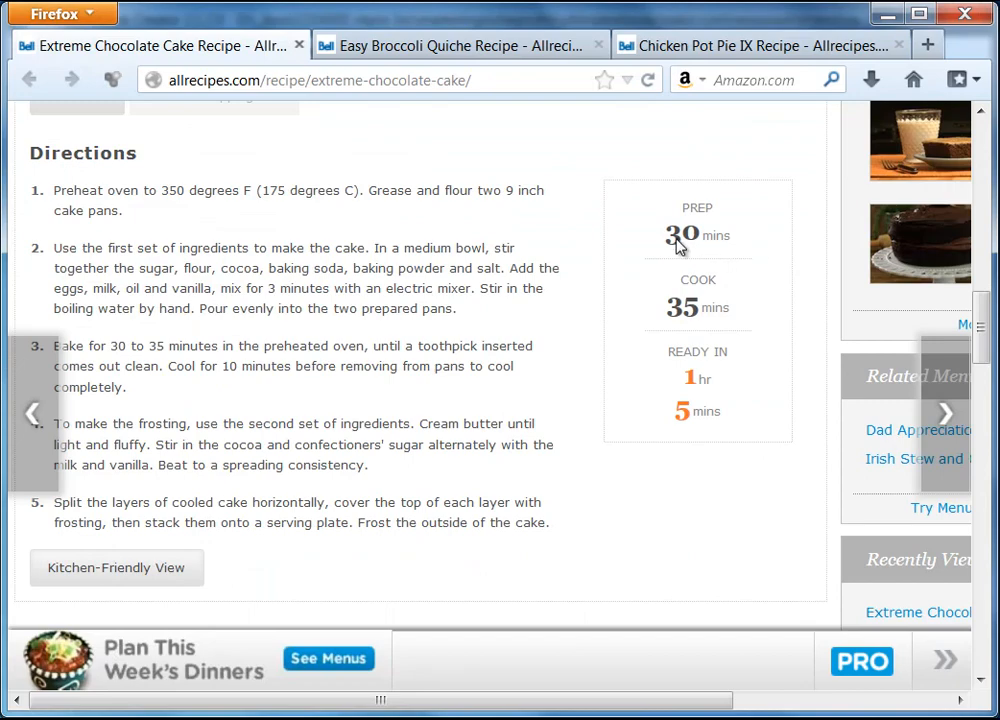
Step: Make the 30 in the PREP box bold at 24 pt, after trying 48 and 18
{"action": "left_click", "coordinate": [886, 15]}
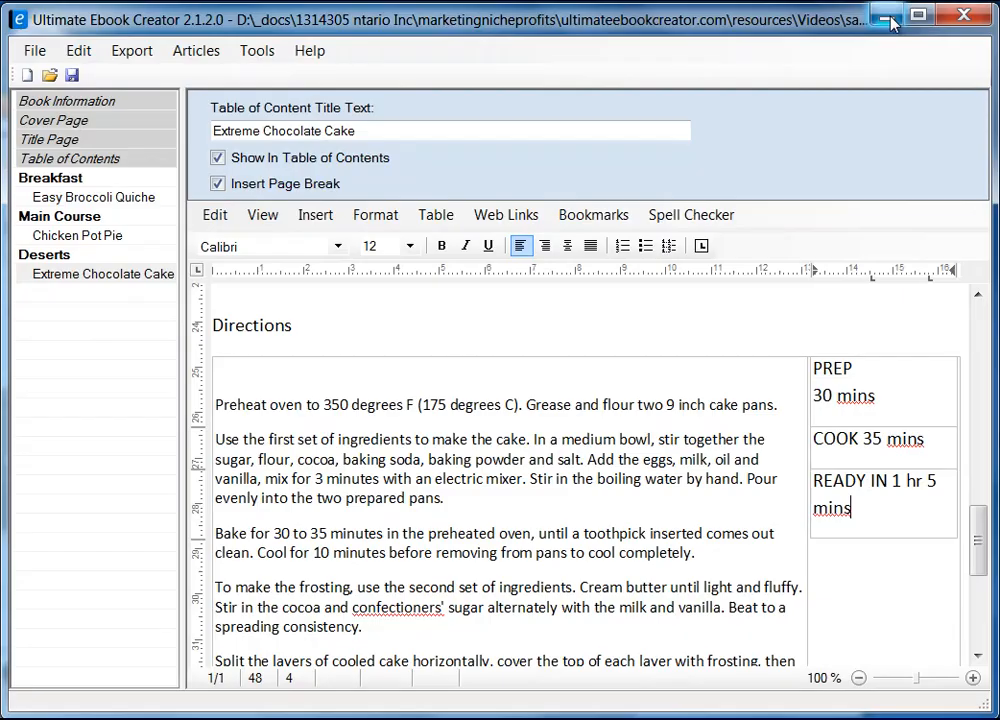
{"action": "double_click", "coordinate": [821, 396]}
{"action": "left_click", "coordinate": [441, 246]}
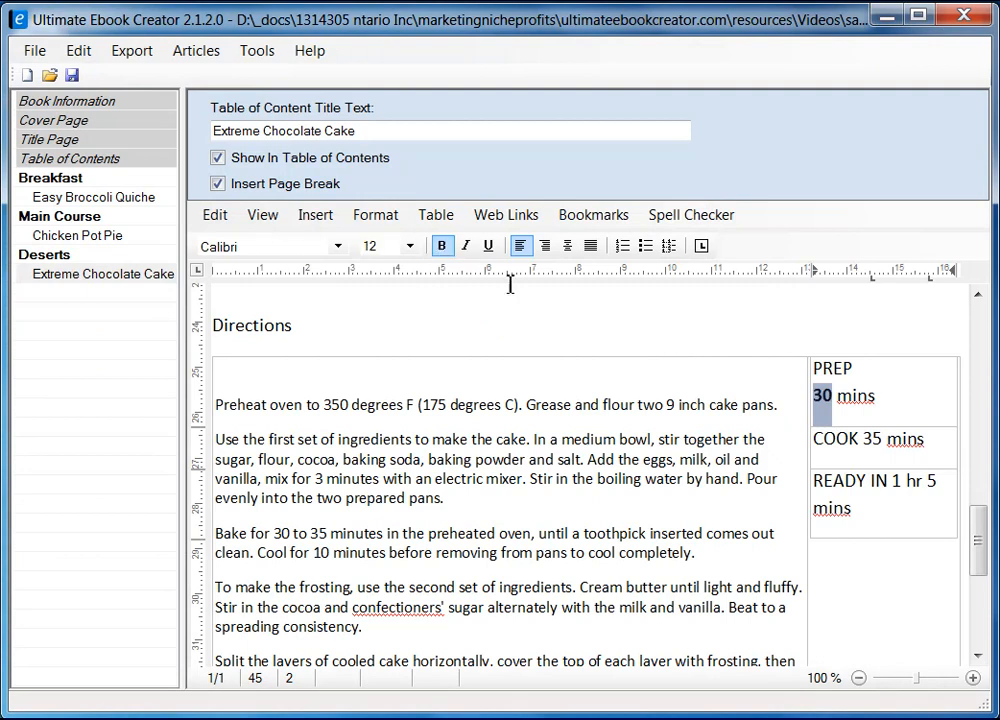
{"action": "left_click", "coordinate": [410, 246]}
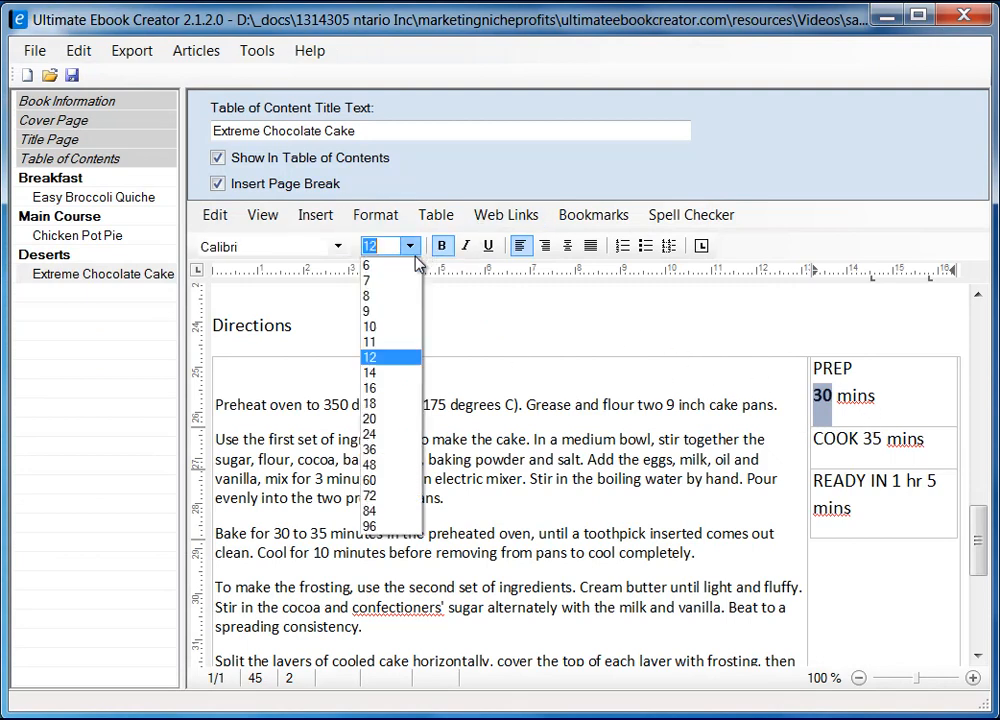
{"action": "left_click", "coordinate": [393, 463]}
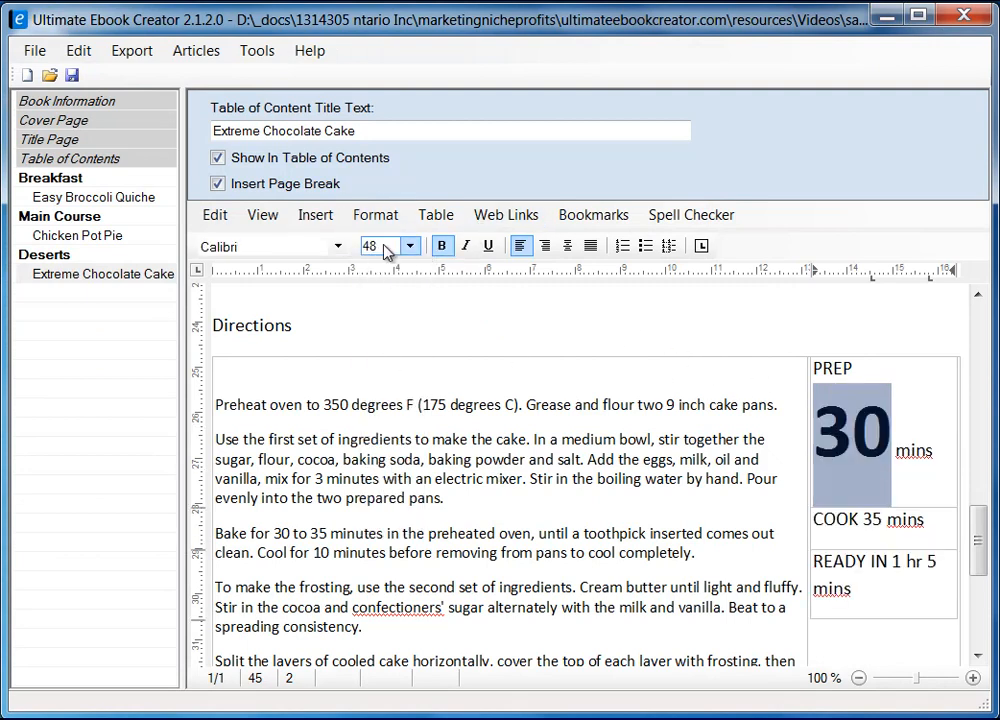
{"action": "left_click", "coordinate": [409, 246]}
{"action": "left_click", "coordinate": [396, 390]}
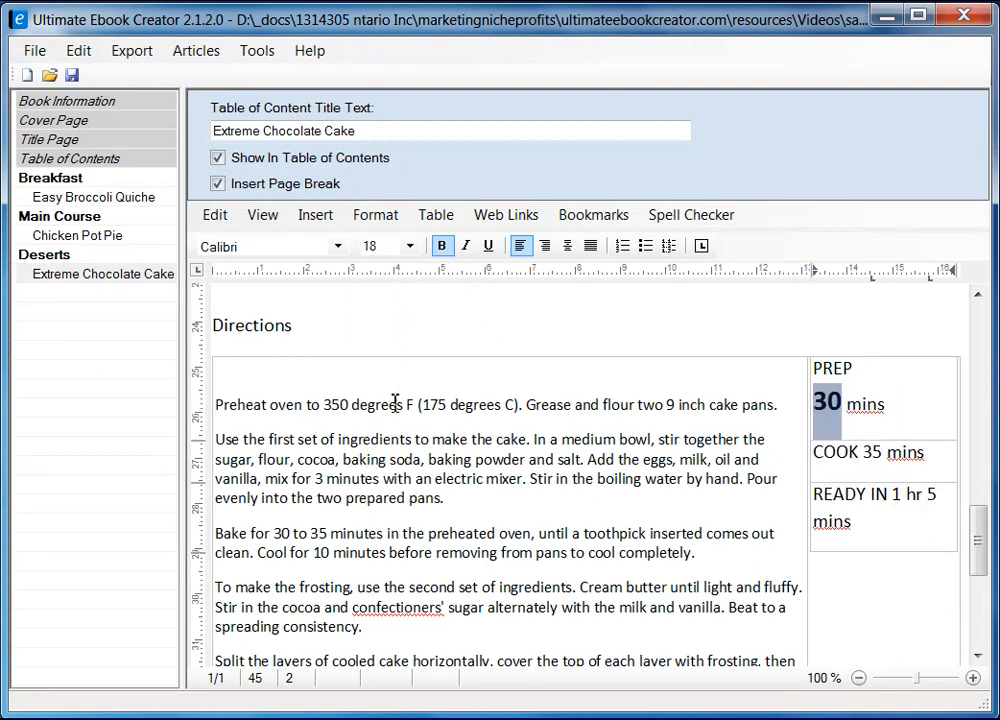
{"action": "left_click", "coordinate": [409, 246]}
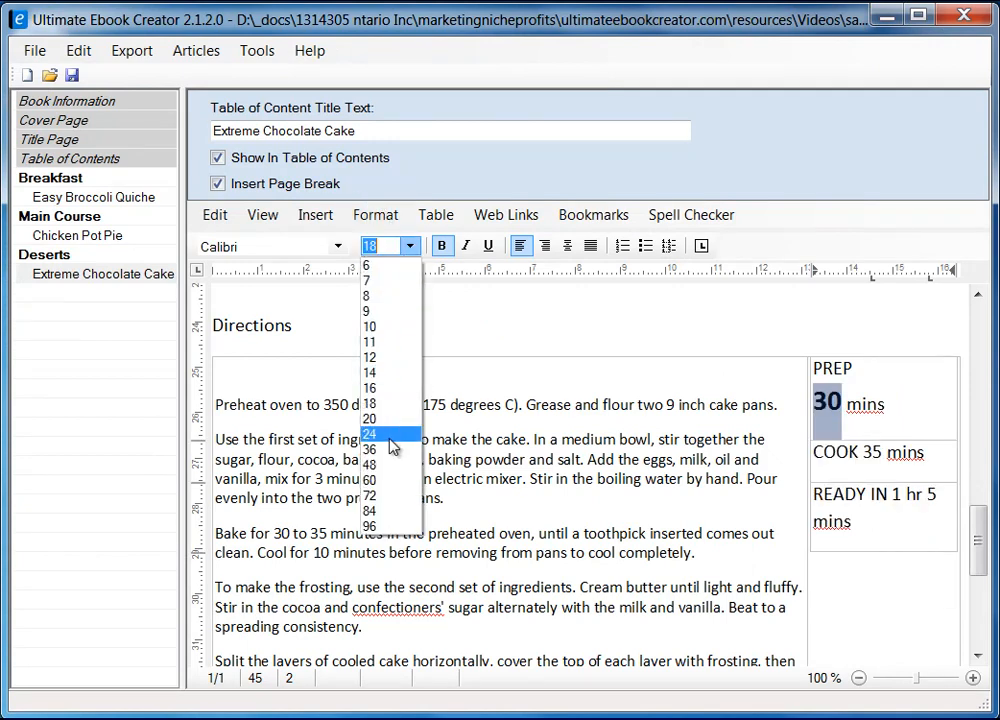
{"action": "left_click", "coordinate": [389, 436]}
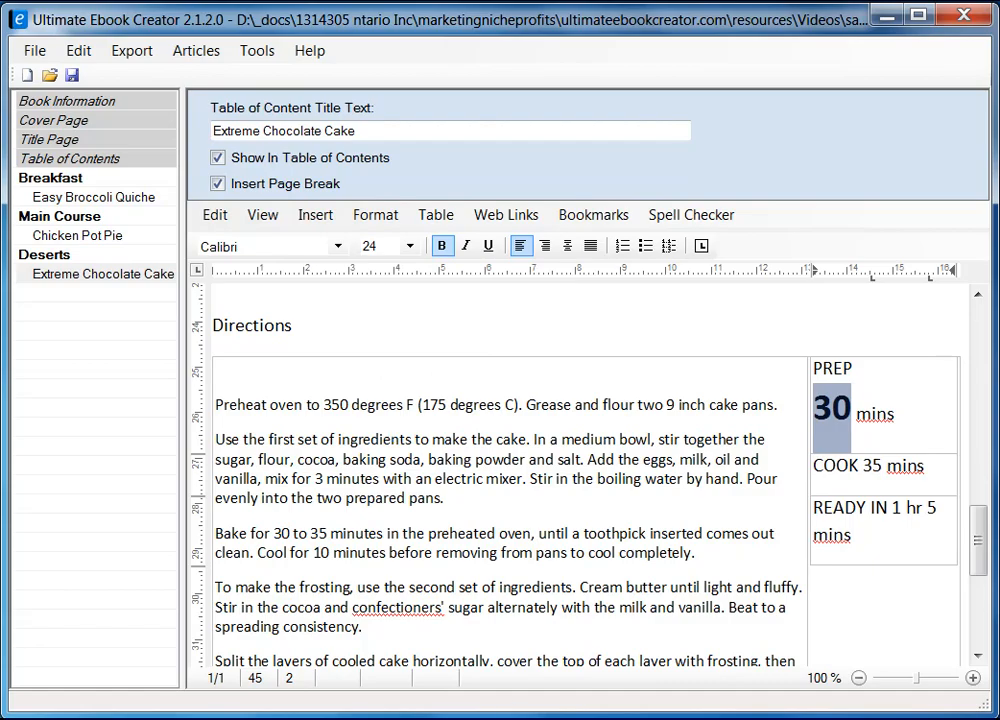
Step: Compare with the original recipe page, then select the whole PREP/COOK/READY IN column
{"action": "left_click", "coordinate": [110, 712]}
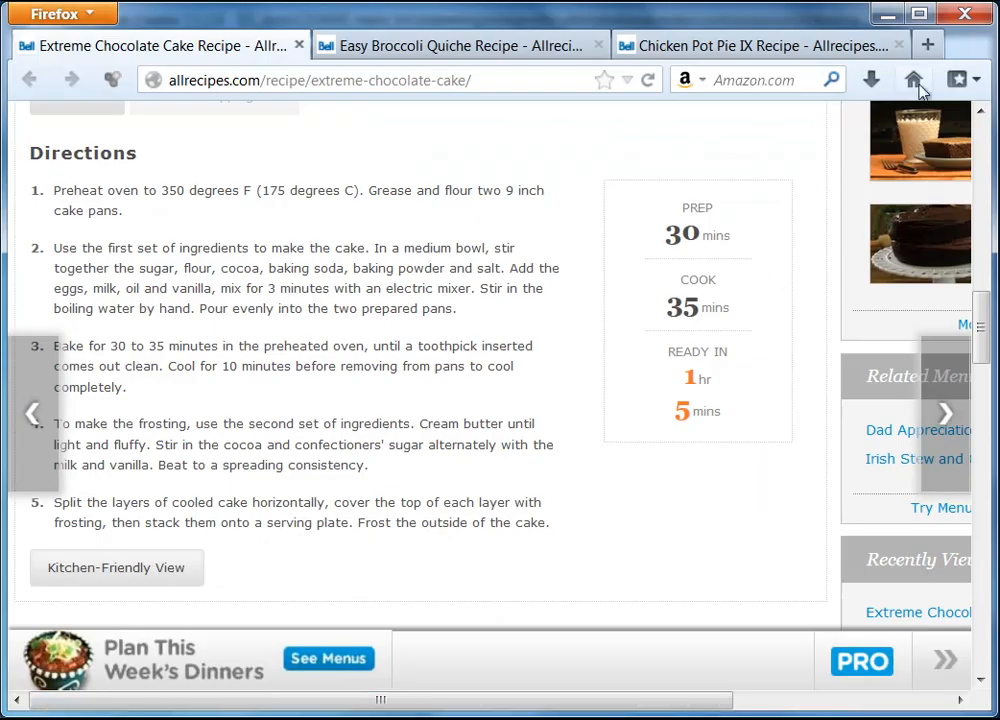
{"action": "left_click", "coordinate": [887, 14]}
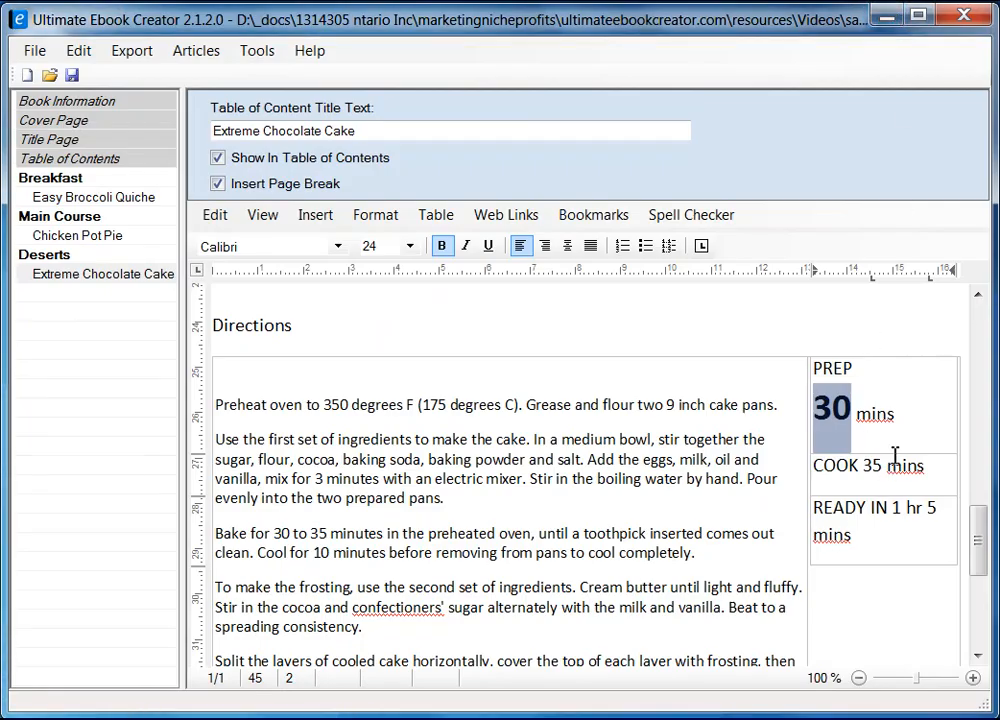
{"action": "left_click", "coordinate": [899, 416]}
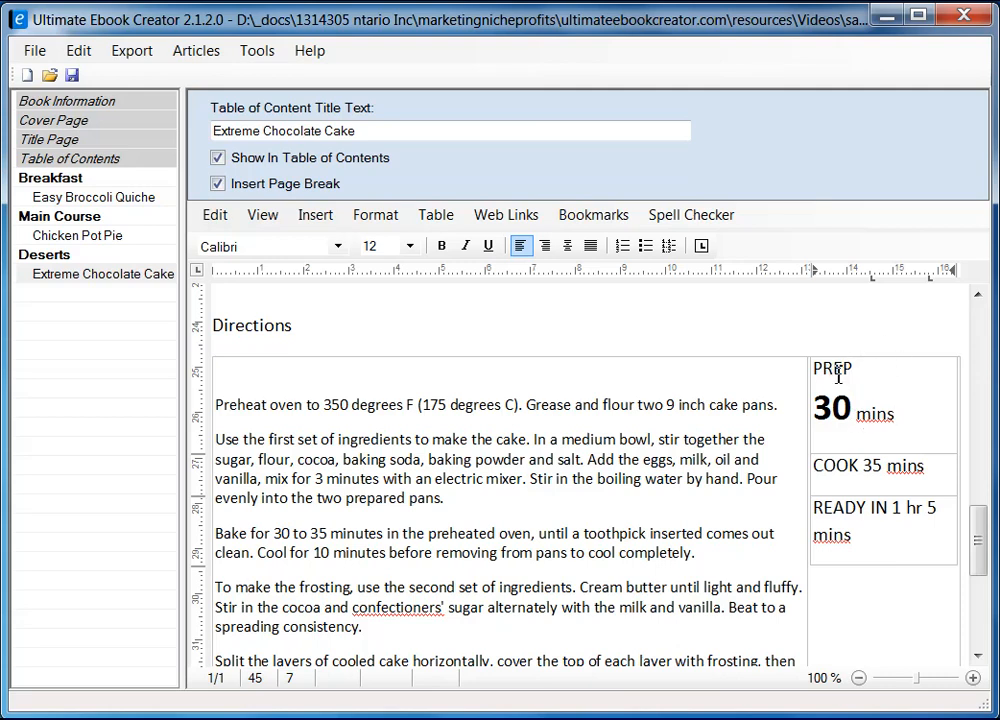
{"action": "left_click", "coordinate": [884, 353]}
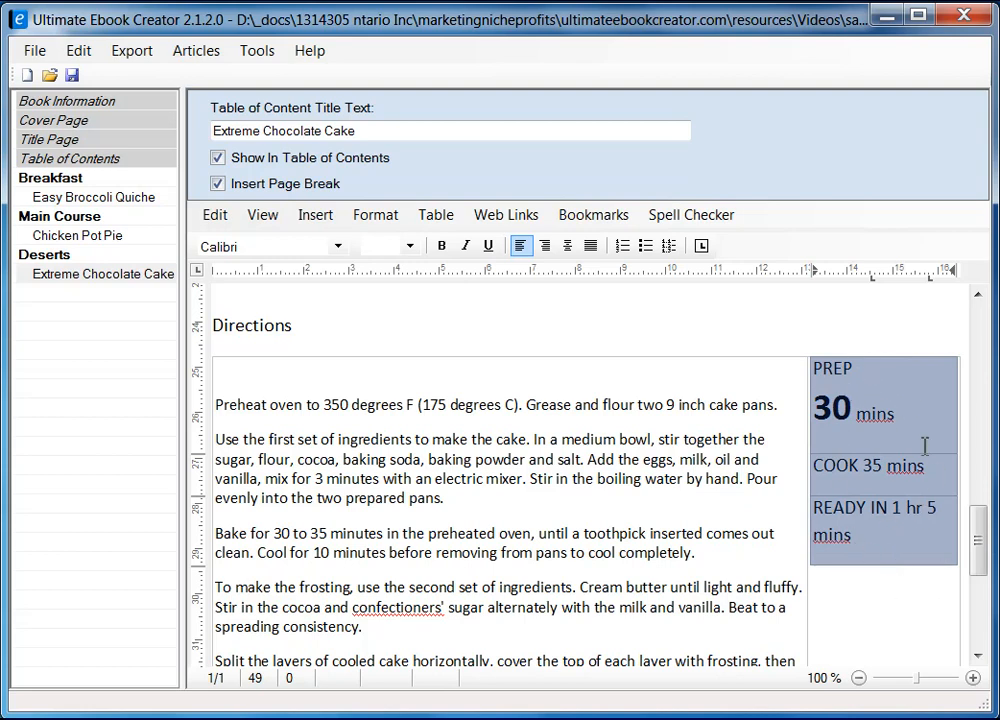
Step: Center-align the PREP, COOK and READY IN text, leaving Table Properties unchanged
{"action": "right_click", "coordinate": [861, 365]}
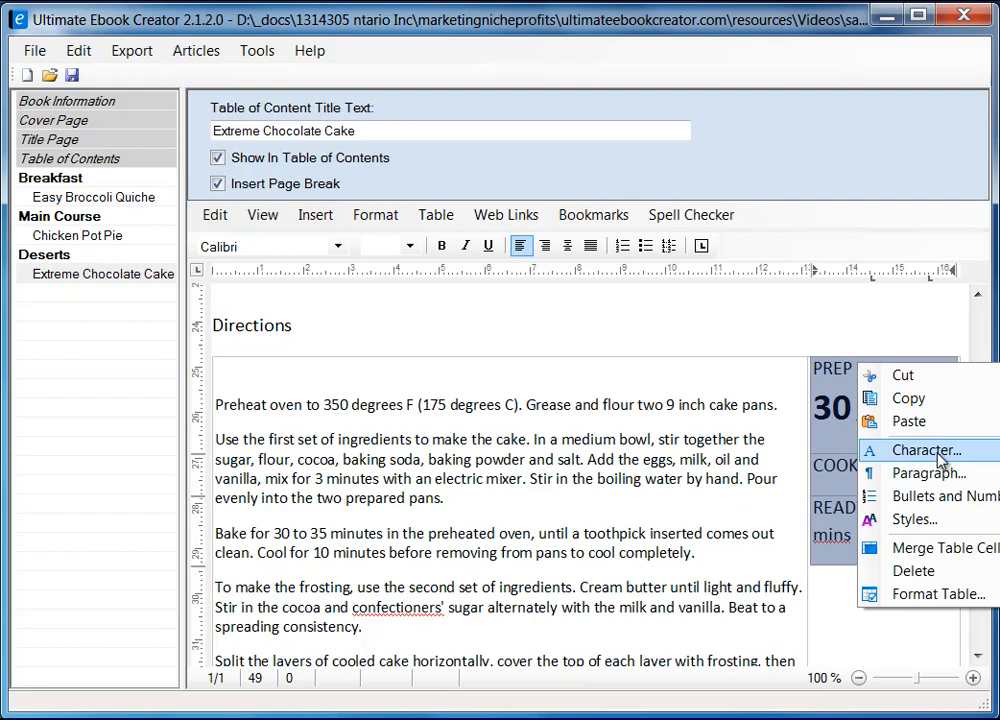
{"action": "left_click", "coordinate": [935, 598]}
{"action": "left_click_drag", "start_coordinate": [390, 160], "coordinate": [556, 160]}
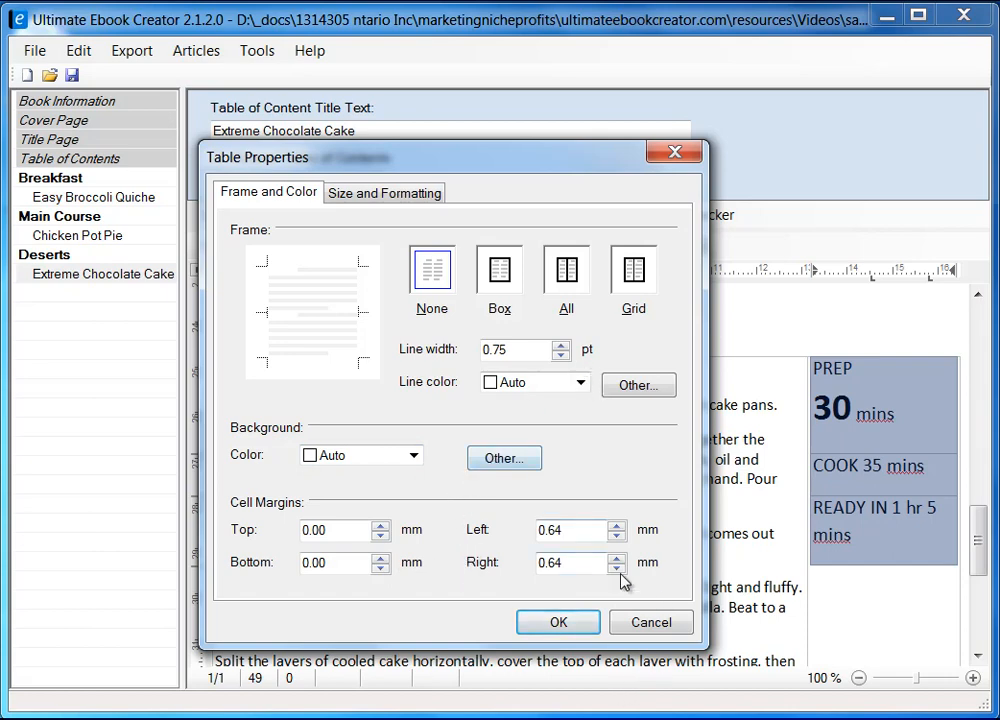
{"action": "left_click", "coordinate": [637, 628]}
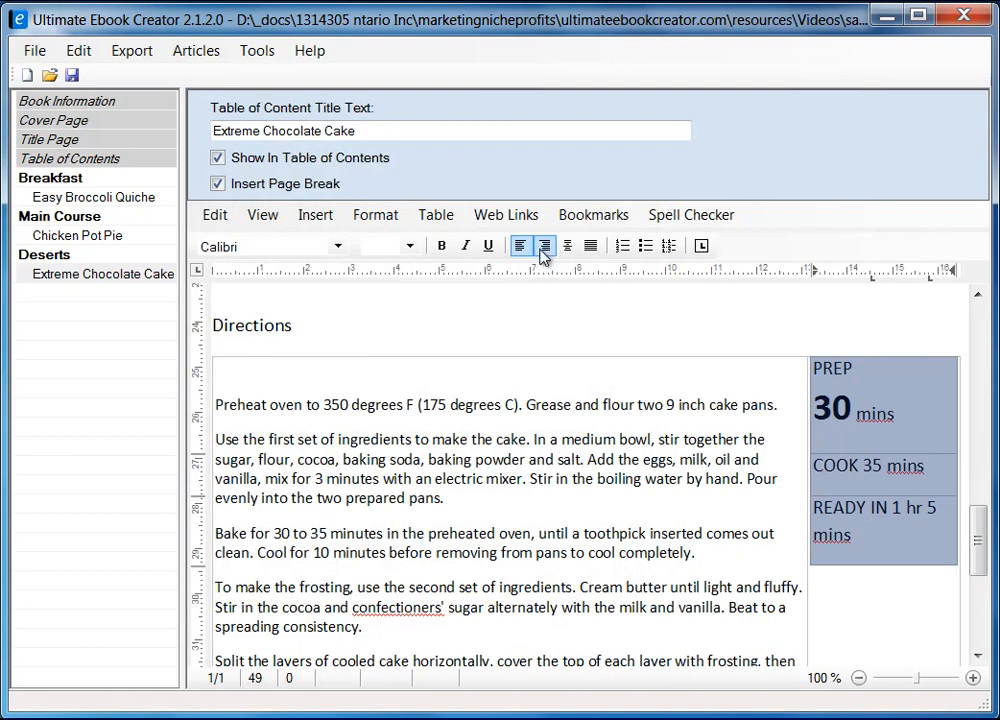
{"action": "left_click", "coordinate": [568, 246]}
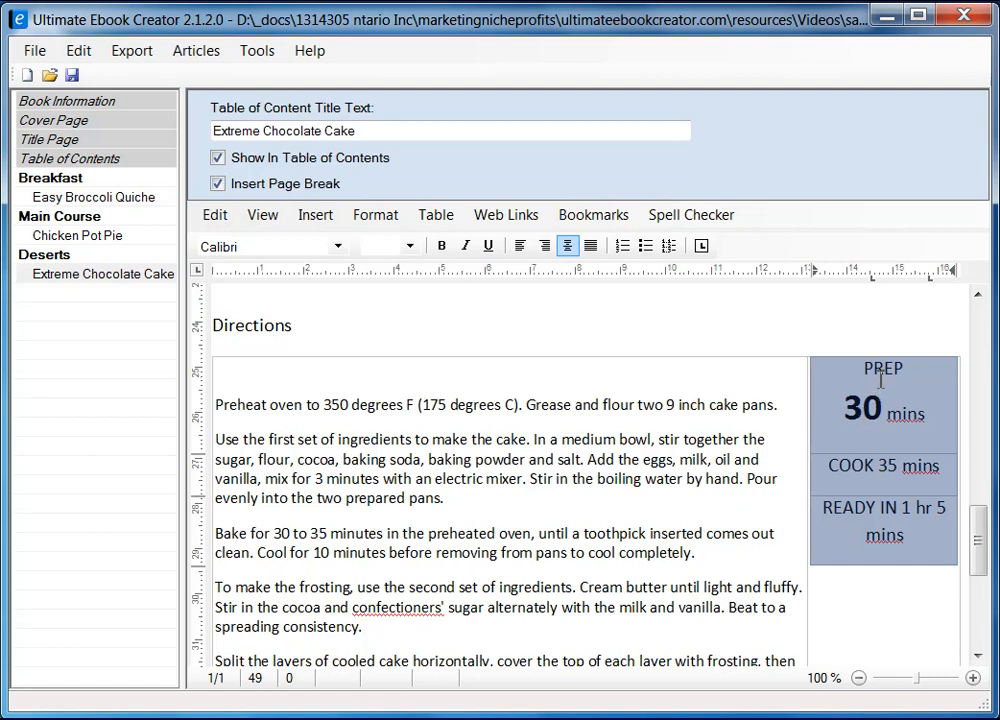
Step: Move 35 mins onto its own line under COOK and make the 35 bold 24 pt
{"action": "left_click", "coordinate": [884, 470]}
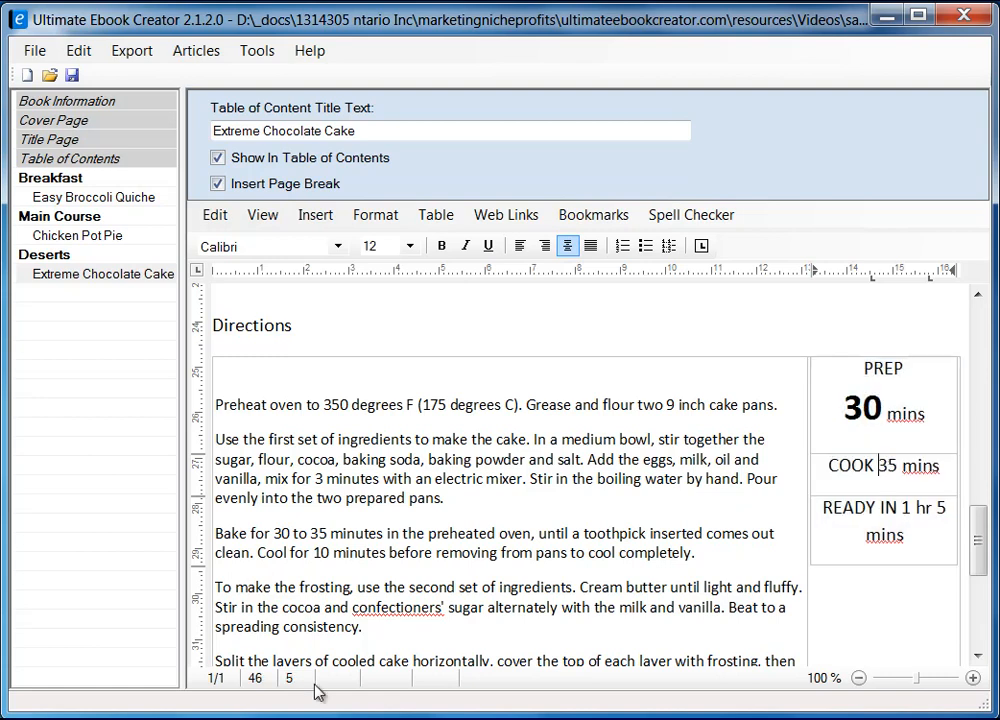
{"action": "key", "text": "alt+Tab"}
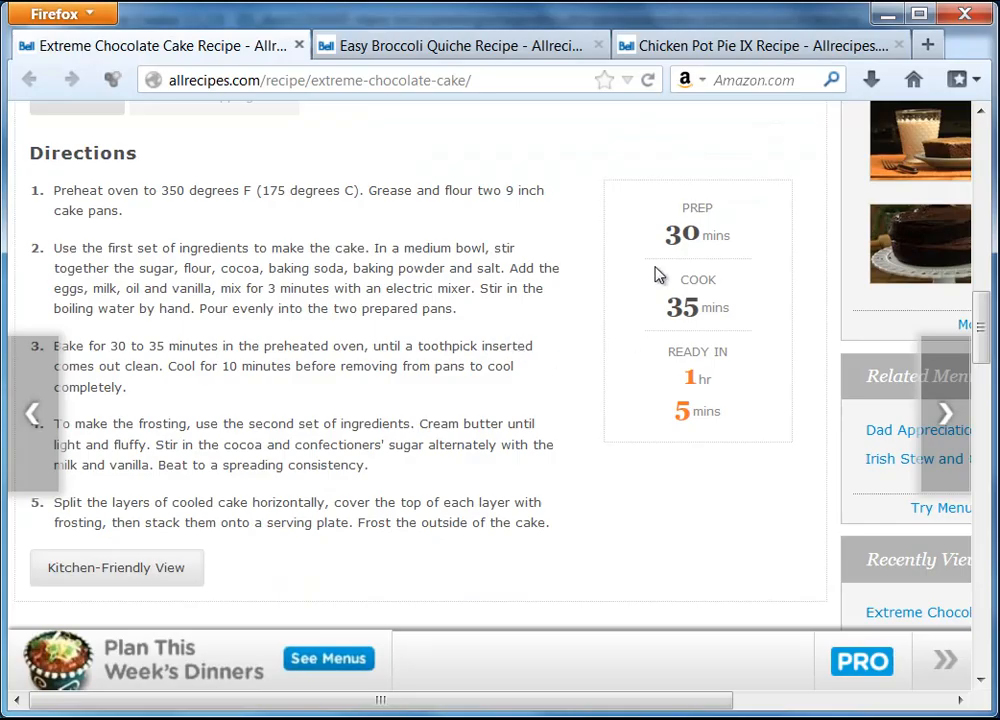
{"action": "left_click", "coordinate": [884, 14]}
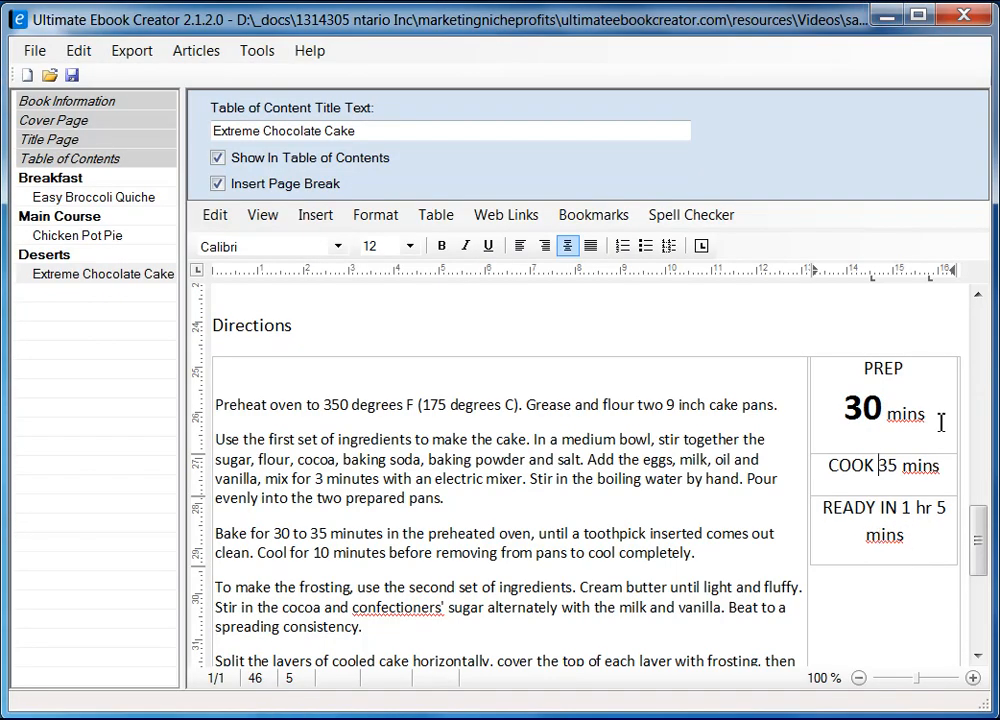
{"action": "key", "text": "Return"}
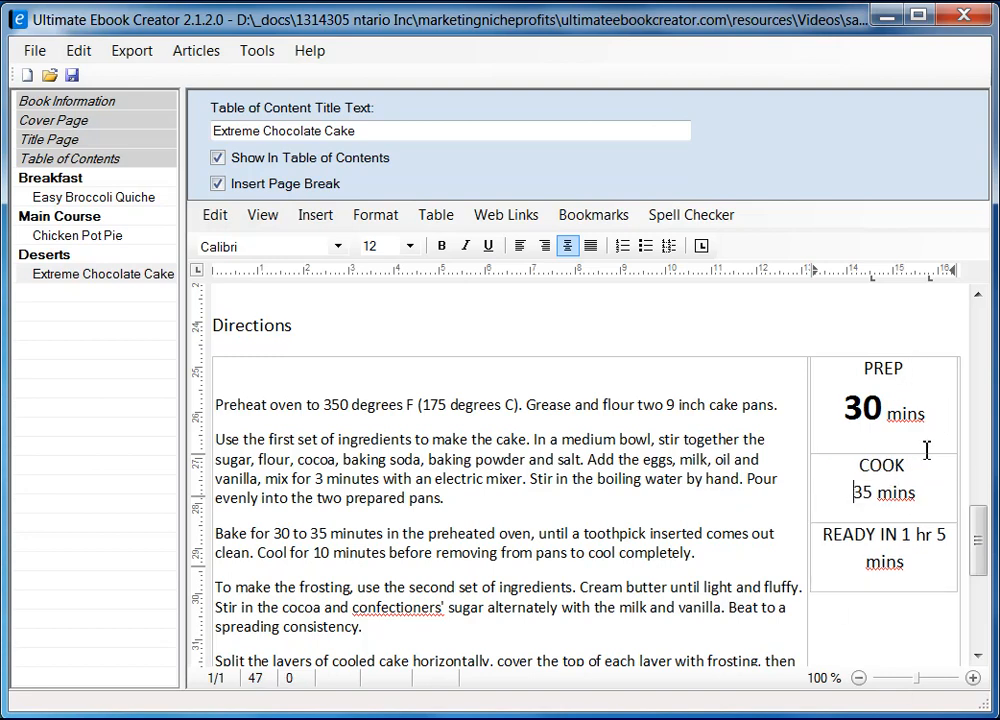
{"action": "double_click", "coordinate": [864, 490]}
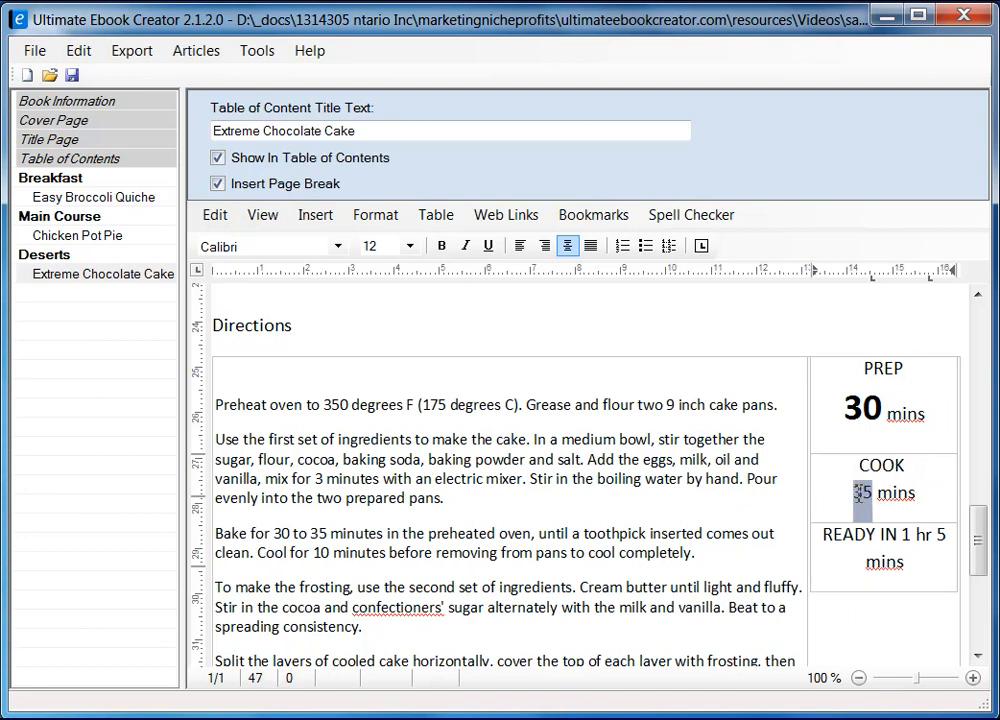
{"action": "left_click", "coordinate": [441, 245]}
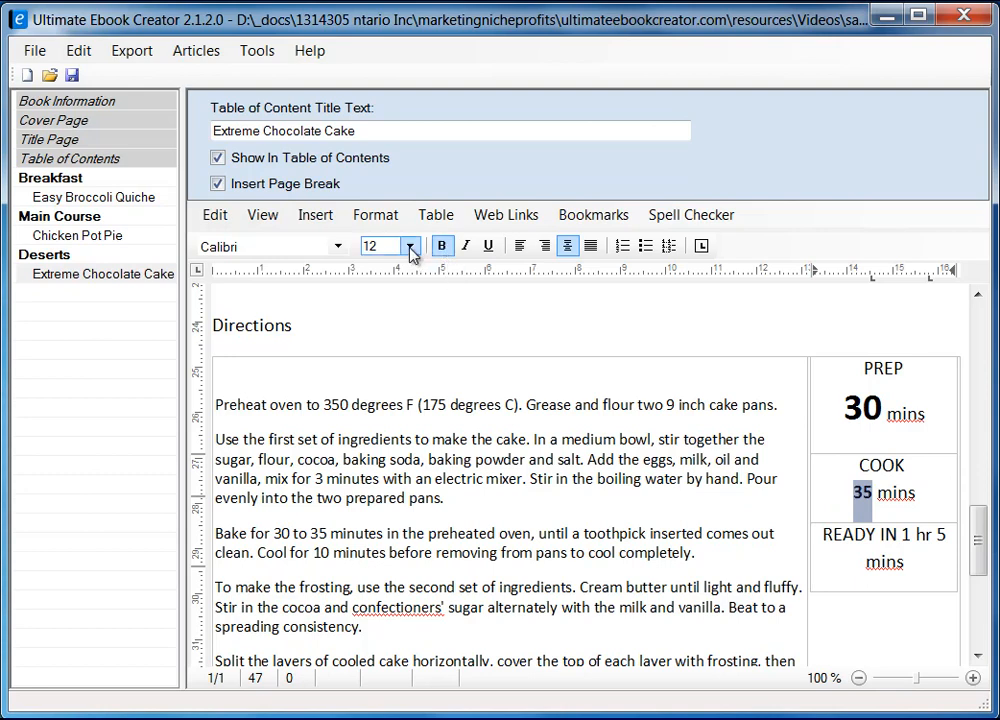
{"action": "left_click", "coordinate": [864, 407]}
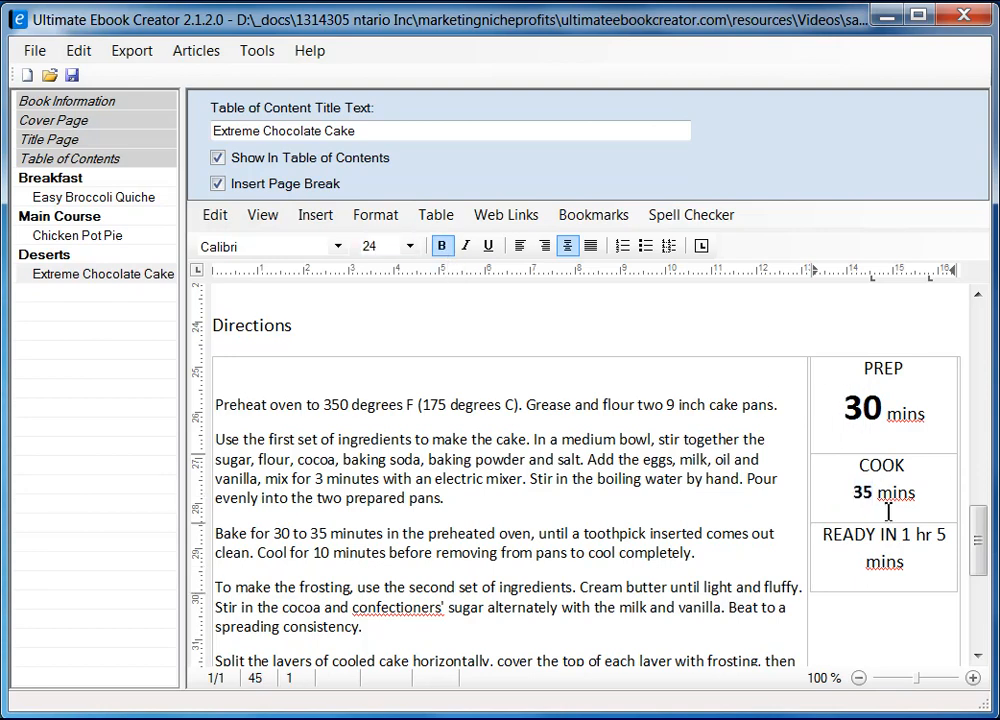
{"action": "double_click", "coordinate": [866, 490]}
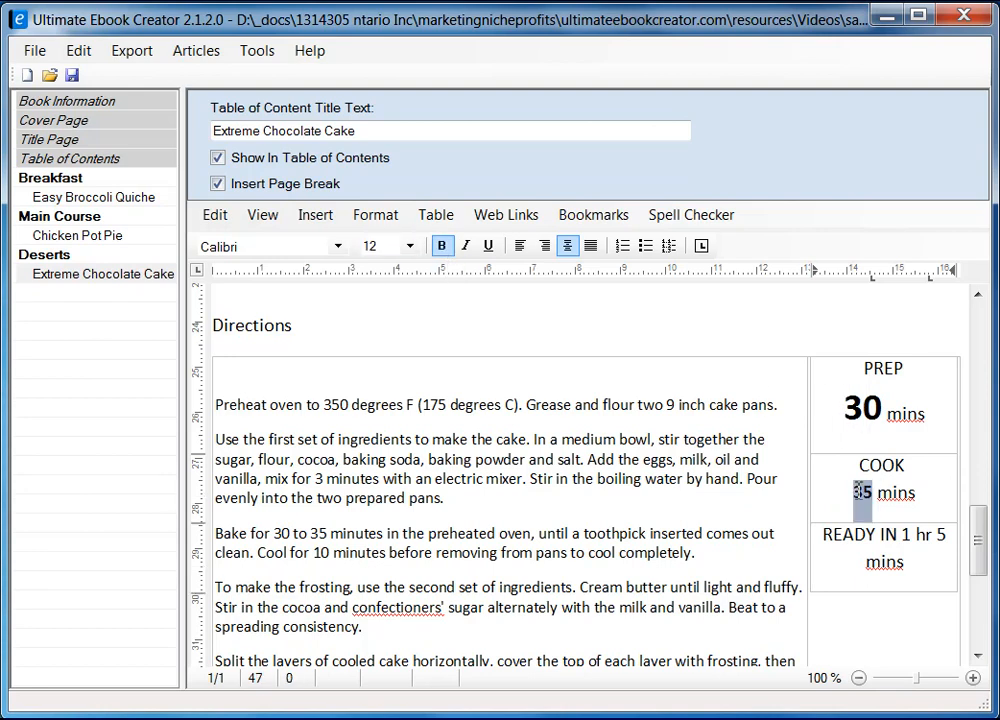
{"action": "left_click", "coordinate": [409, 246]}
{"action": "left_click", "coordinate": [390, 434]}
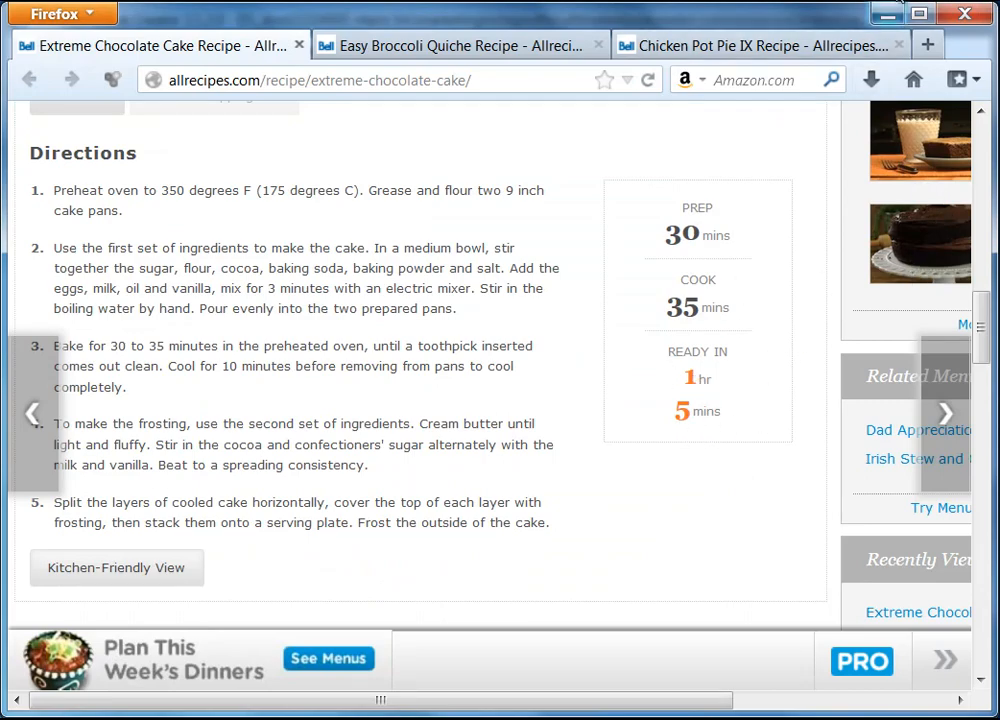
Step: Split READY IN into separate 1 hr and 5 mins lines and select the 1
{"action": "left_click", "coordinate": [886, 15]}
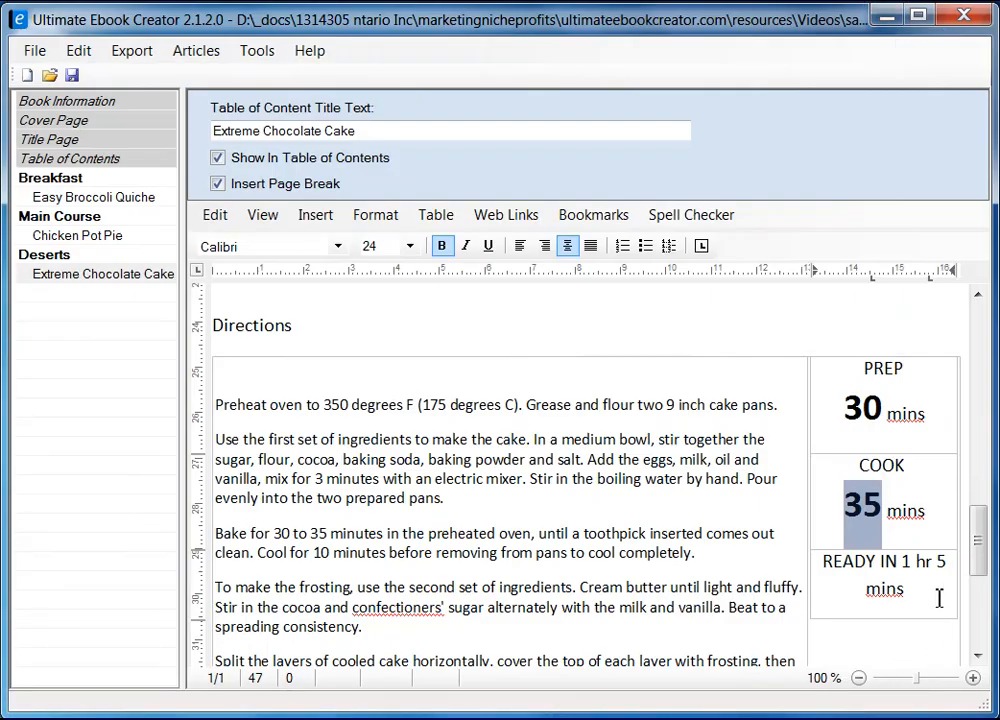
{"action": "left_click", "coordinate": [904, 560]}
{"action": "key", "text": "Return"}
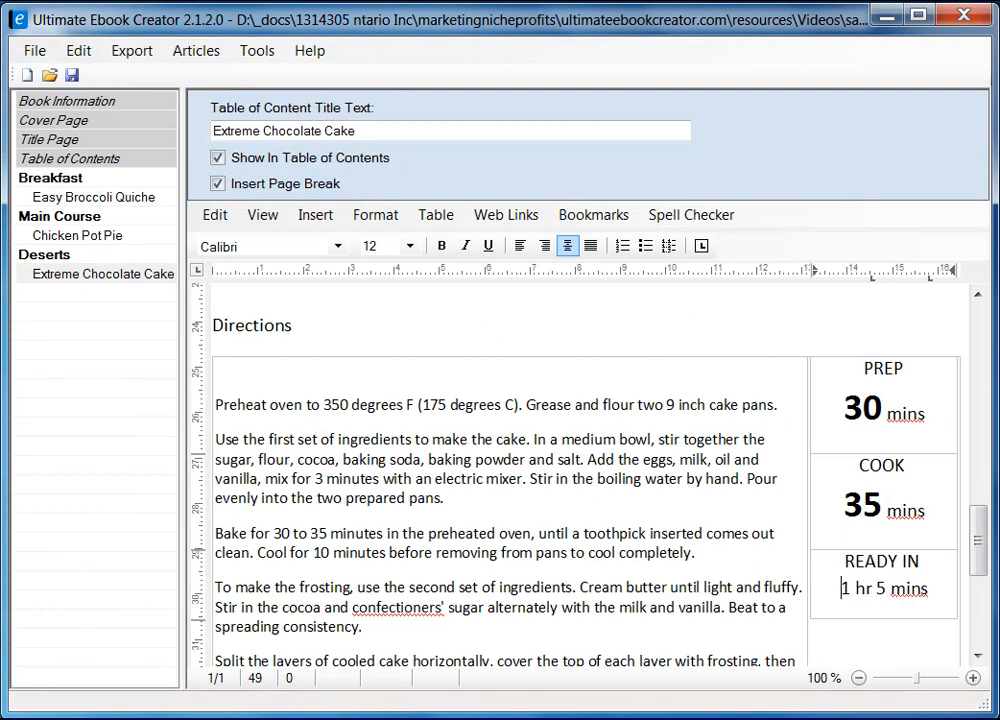
{"action": "key", "text": "Return"}
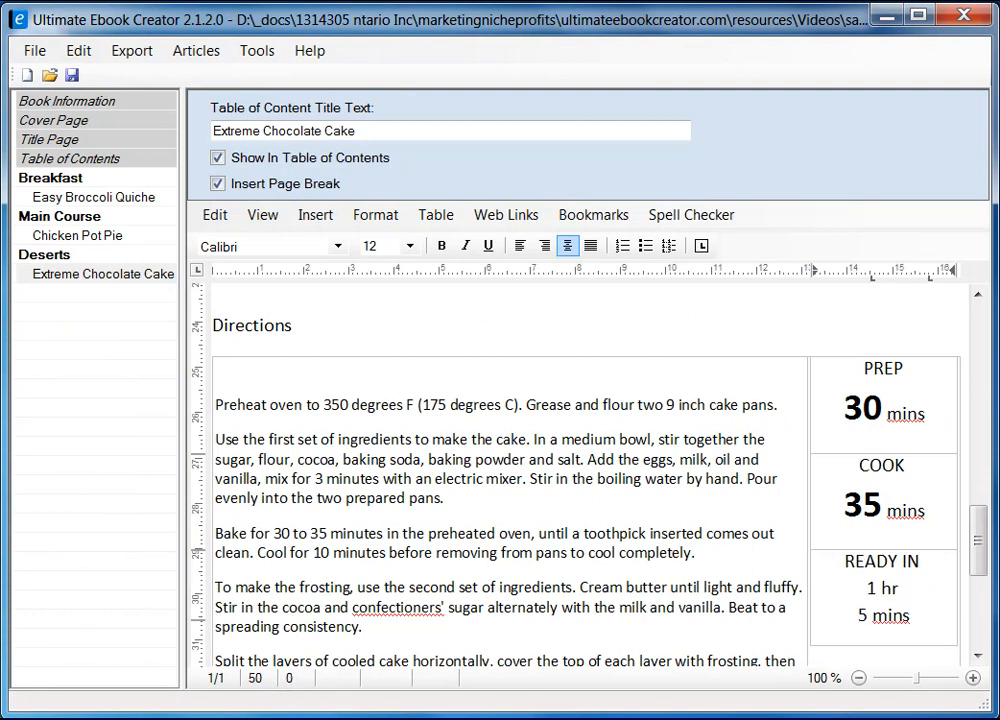
{"action": "left_click_drag", "start_coordinate": [877, 589], "coordinate": [869, 589]}
{"action": "left_click", "coordinate": [409, 246]}
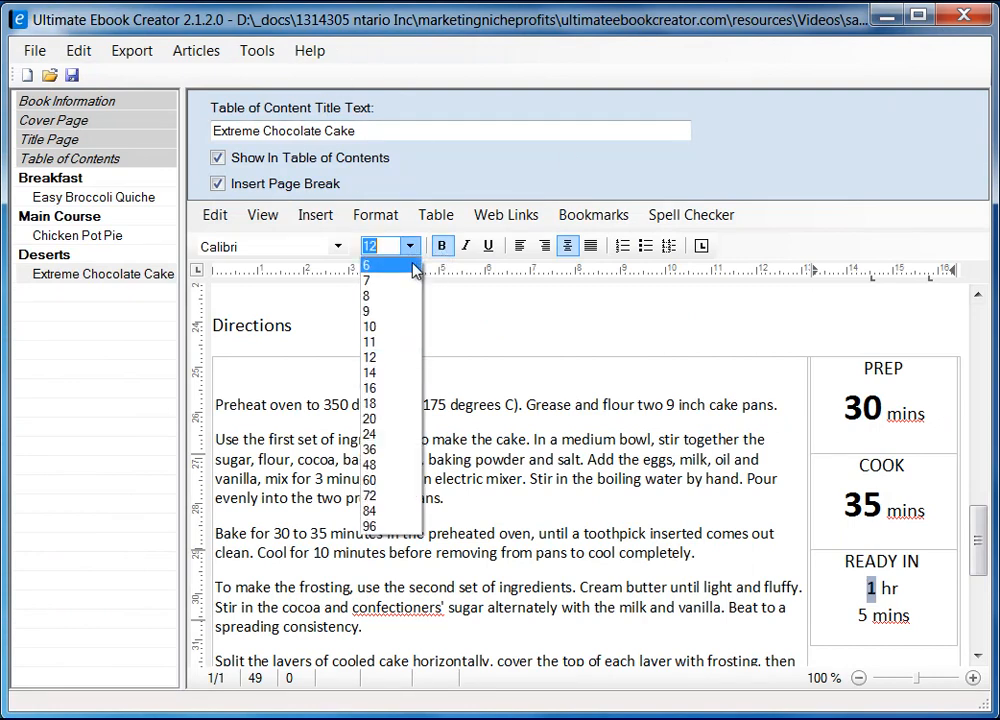
Step: Set the READY IN 1 to 24 pt and make the 5 bold 24 pt
{"action": "left_click", "coordinate": [370, 434]}
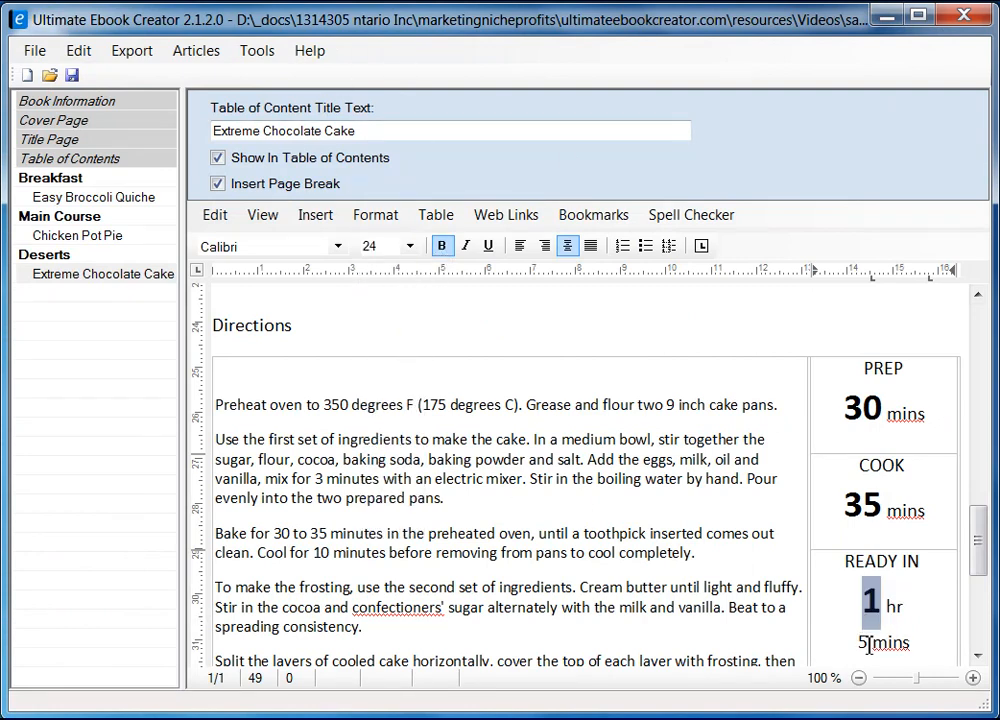
{"action": "left_click_drag", "start_coordinate": [868, 645], "coordinate": [862, 646]}
{"action": "left_click", "coordinate": [442, 246]}
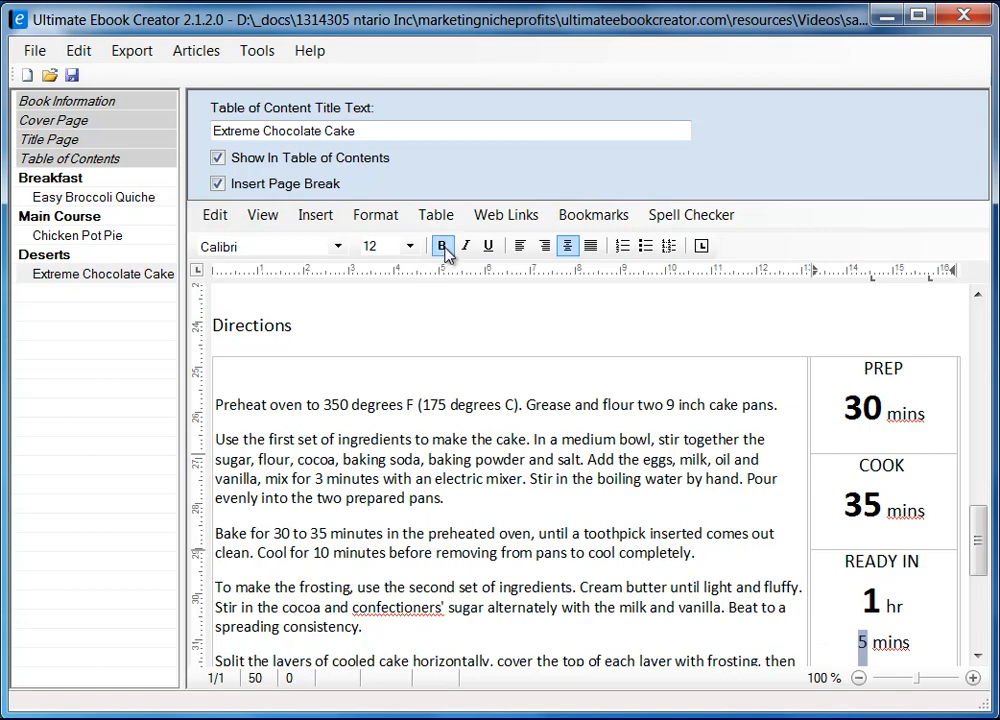
{"action": "left_click", "coordinate": [409, 246]}
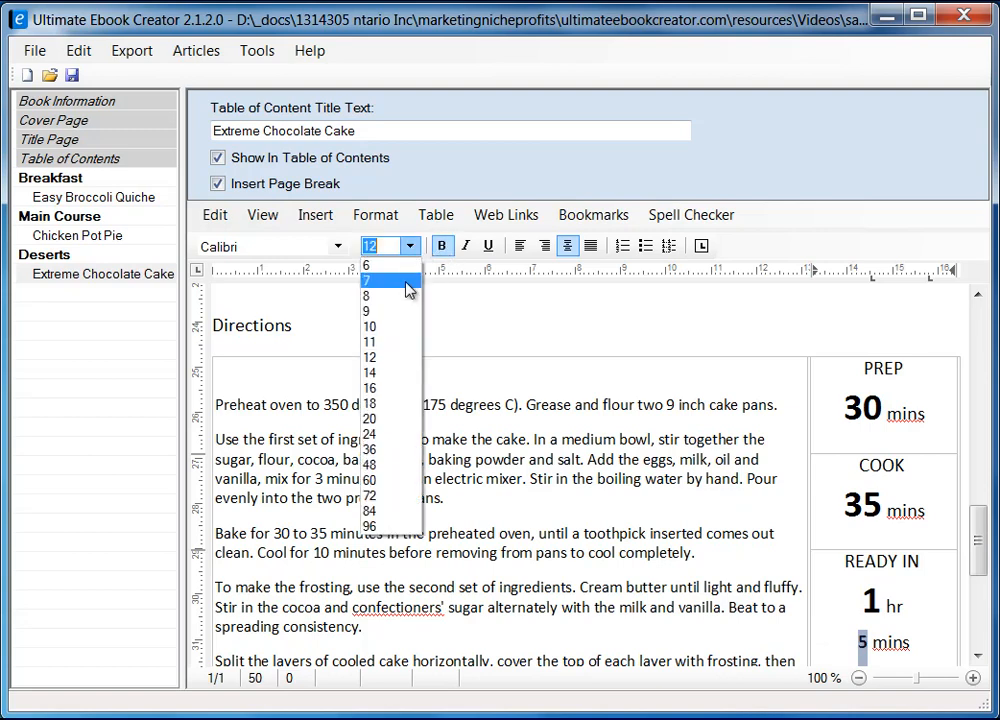
{"action": "left_click", "coordinate": [370, 434]}
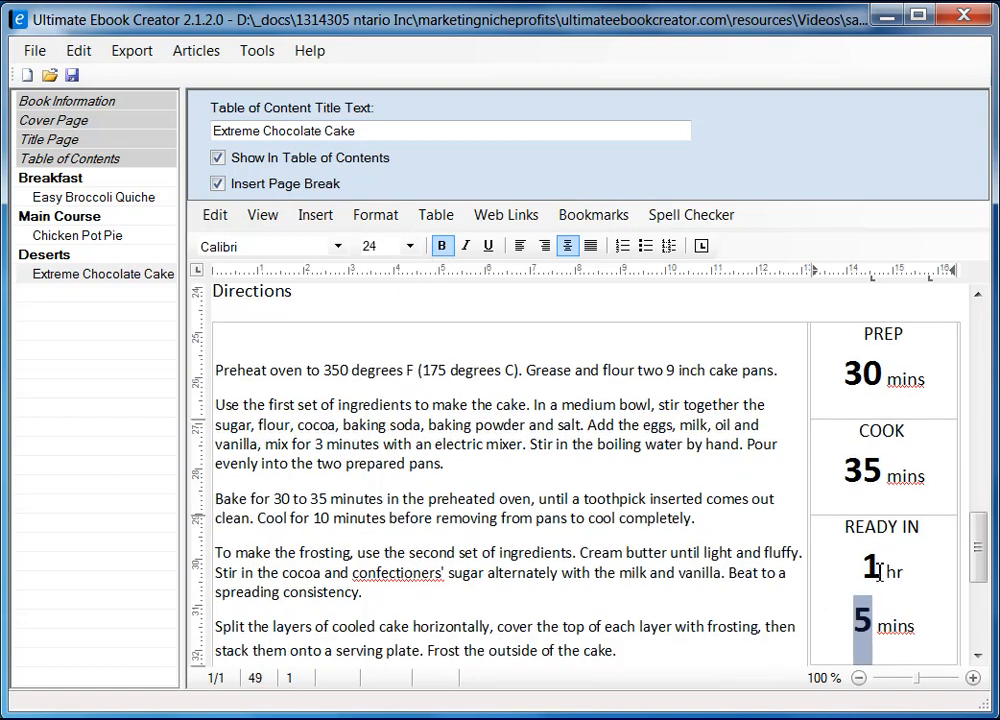
{"action": "left_click_drag", "start_coordinate": [877, 566], "coordinate": [863, 568]}
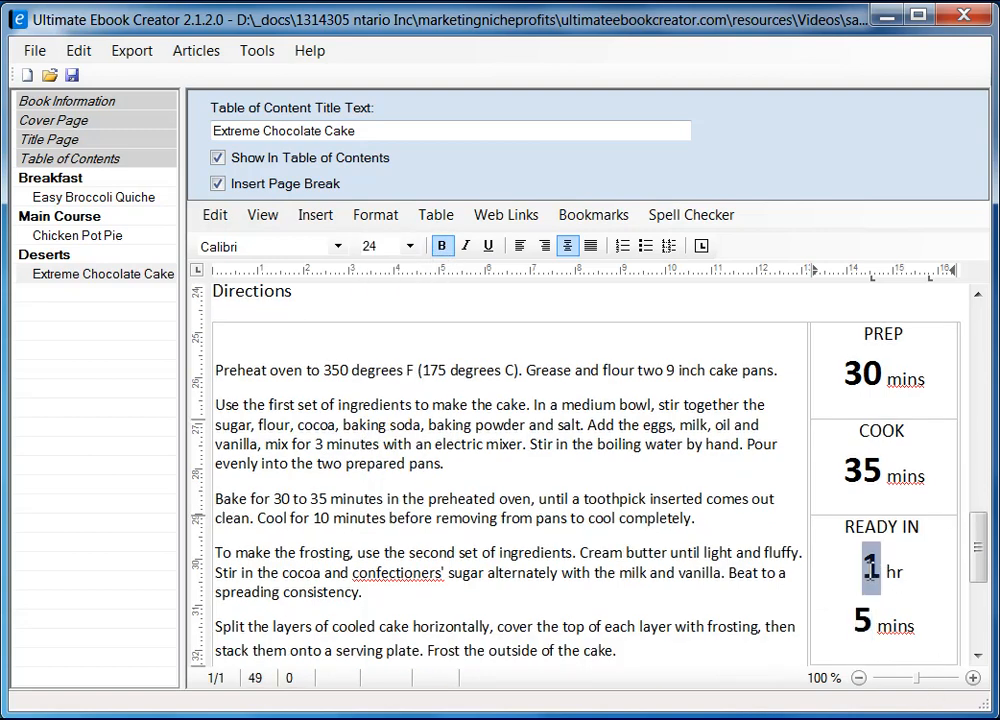
Step: Colour the 1 in the READY IN box orange through Format > Character
{"action": "left_click", "coordinate": [375, 214]}
{"action": "left_click", "coordinate": [388, 237]}
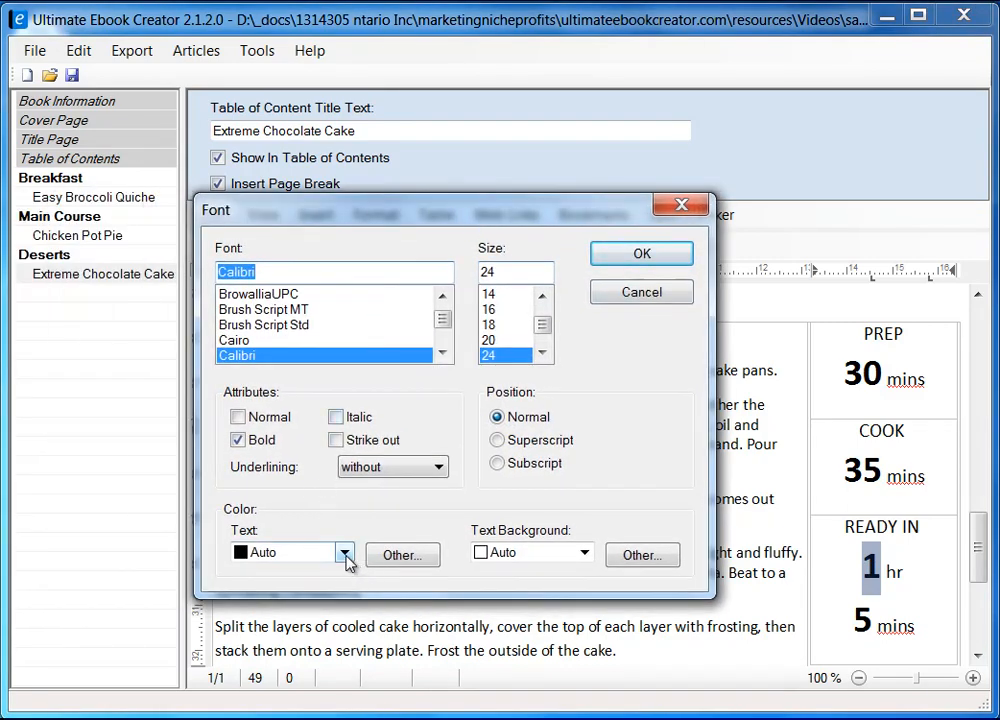
{"action": "left_click", "coordinate": [388, 558]}
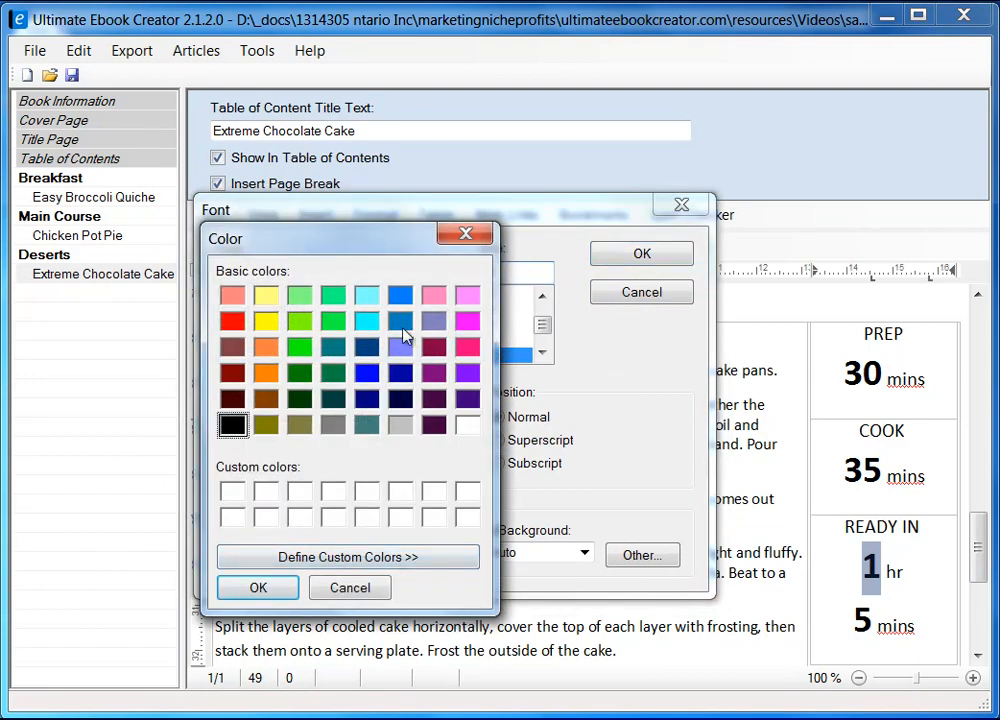
{"action": "left_click", "coordinate": [272, 378]}
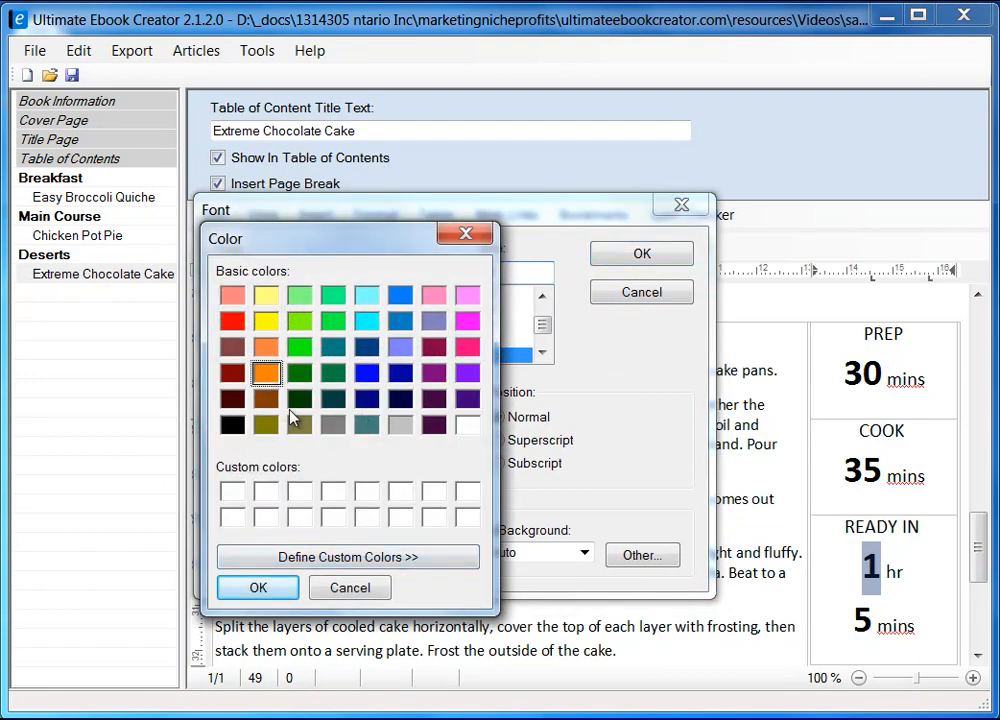
{"action": "left_click", "coordinate": [286, 588]}
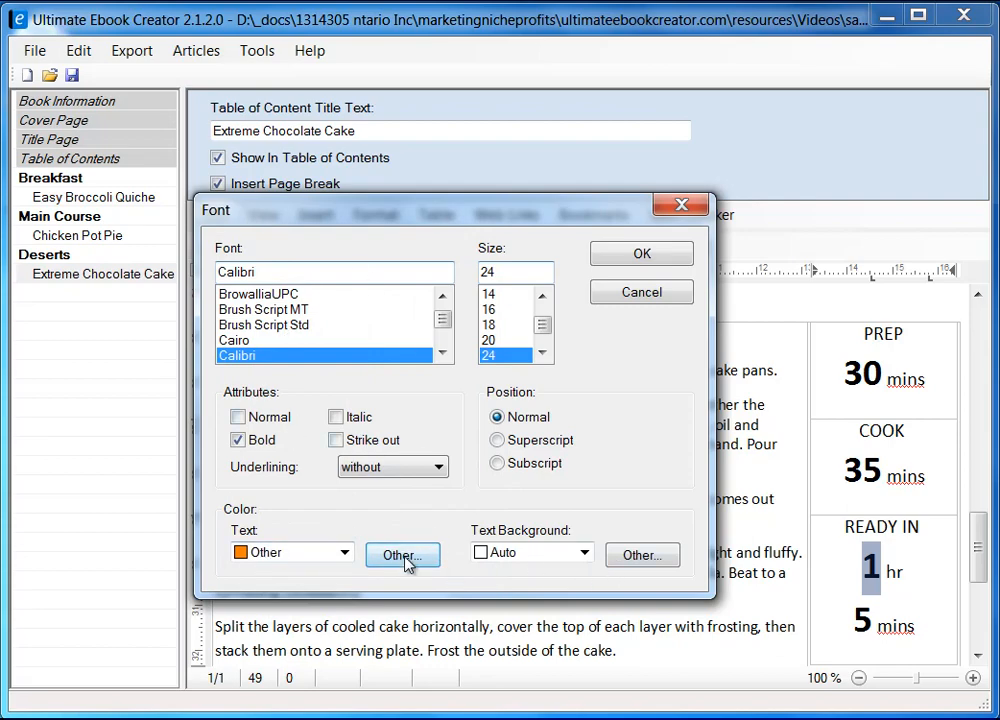
{"action": "left_click", "coordinate": [652, 262]}
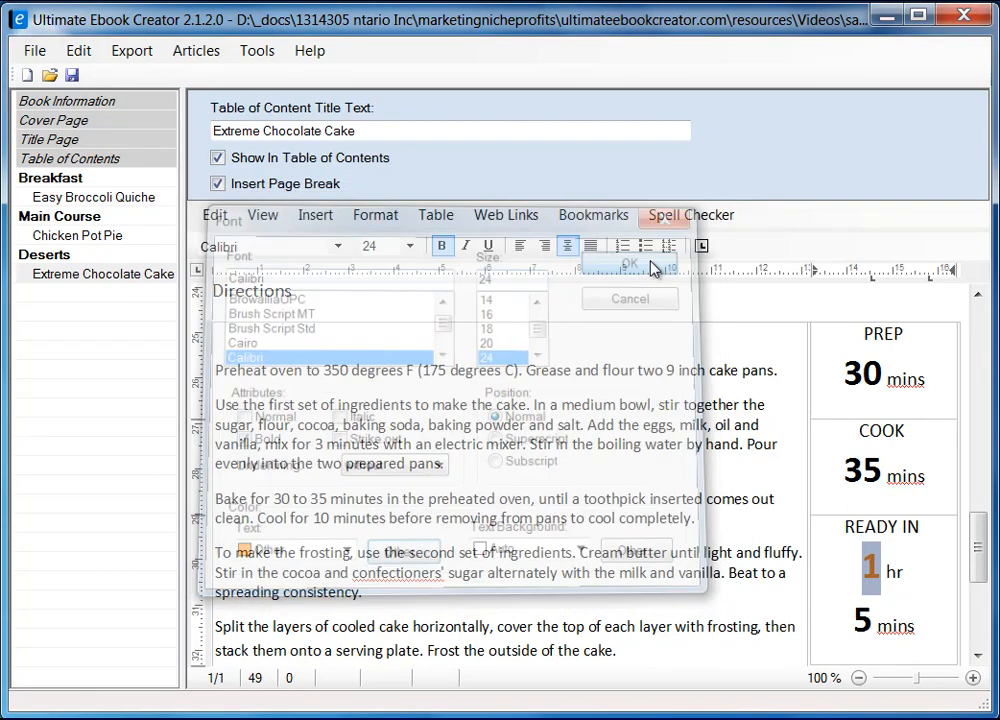
Step: Select the 5 in the READY IN box and colour it orange as well
{"action": "left_click_drag", "start_coordinate": [857, 618], "coordinate": [873, 622]}
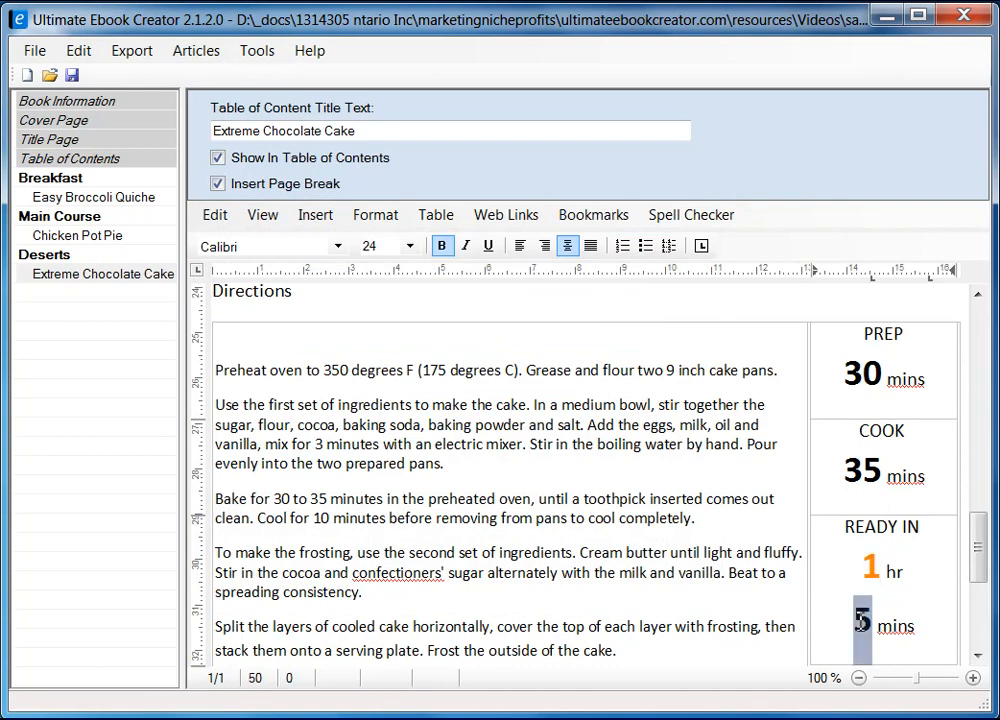
{"action": "left_click", "coordinate": [375, 214]}
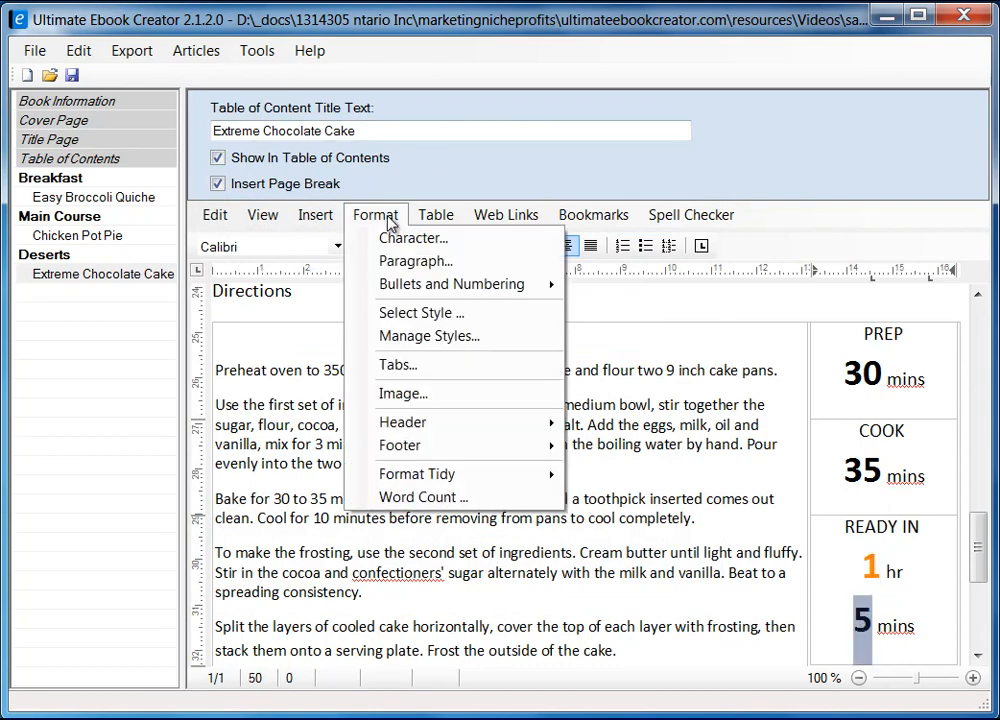
{"action": "left_click", "coordinate": [446, 241]}
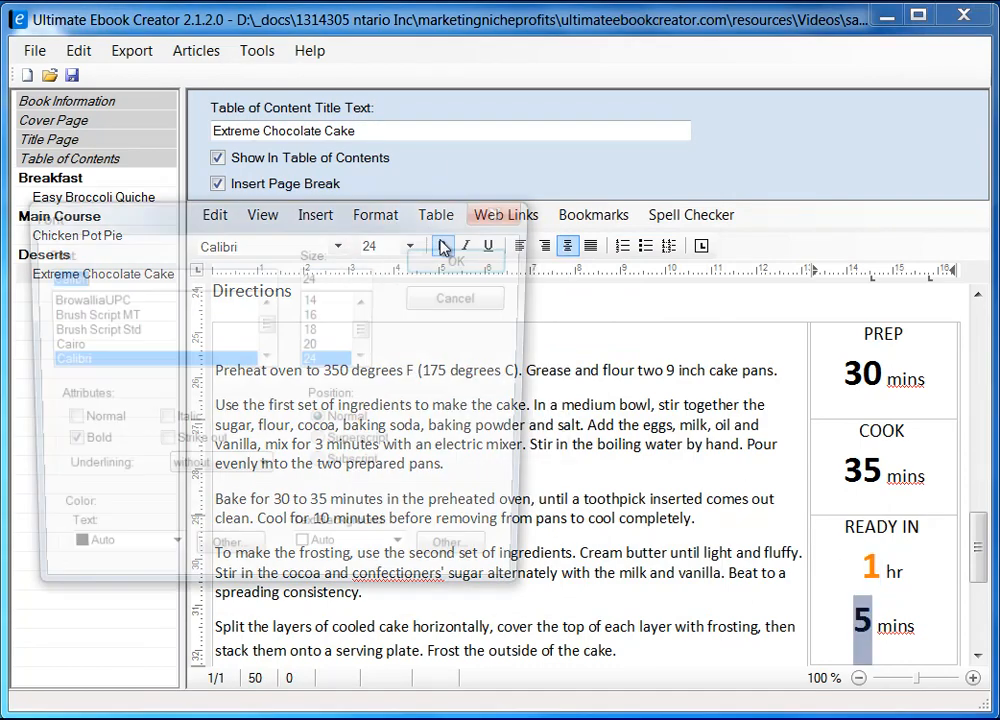
{"action": "left_click", "coordinate": [170, 560]}
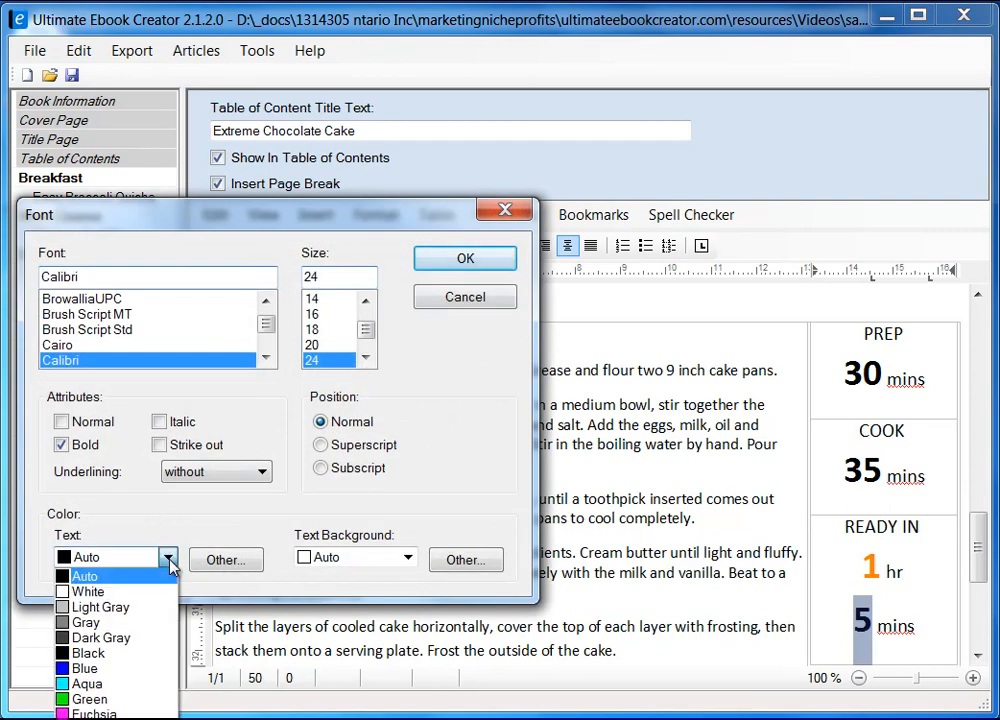
{"action": "left_click", "coordinate": [170, 560]}
{"action": "left_click", "coordinate": [222, 561]}
{"action": "left_click", "coordinate": [91, 377]}
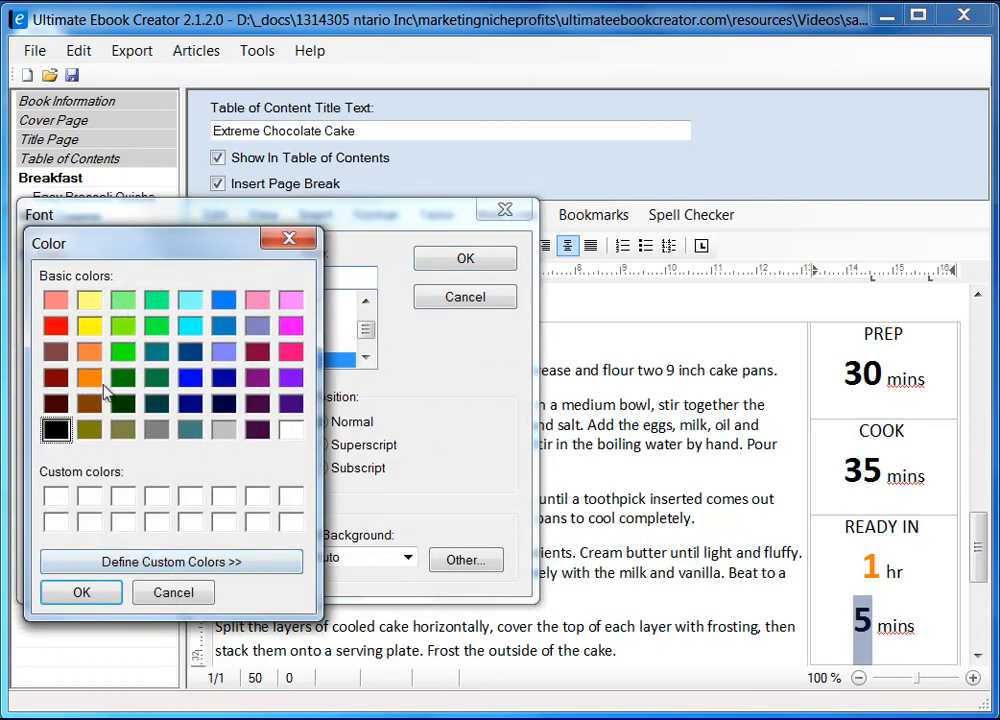
{"action": "left_click", "coordinate": [118, 596]}
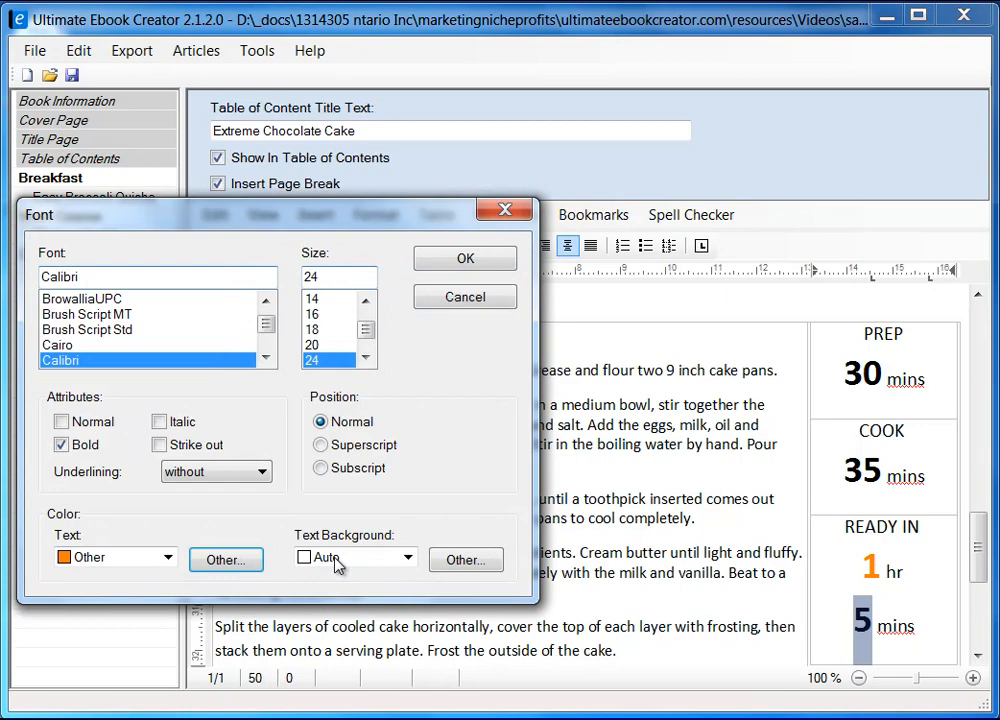
{"action": "left_click", "coordinate": [468, 262]}
{"action": "left_click", "coordinate": [942, 632]}
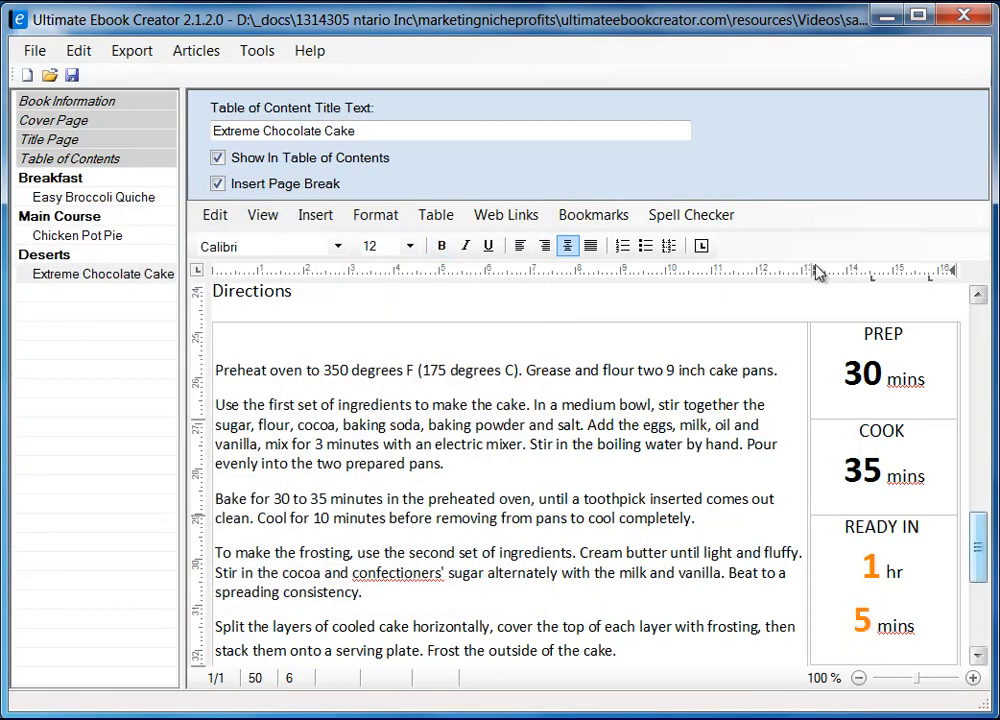
{"action": "mouse_move", "coordinate": [979, 562]}
{"action": "left_mouse_down"}
{"action": "mouse_move", "coordinate": [979, 574]}
{"action": "mouse_move", "coordinate": [979, 551]}
{"action": "mouse_move", "coordinate": [979, 580]}
{"action": "mouse_move", "coordinate": [978, 560]}
{"action": "left_mouse_up"}
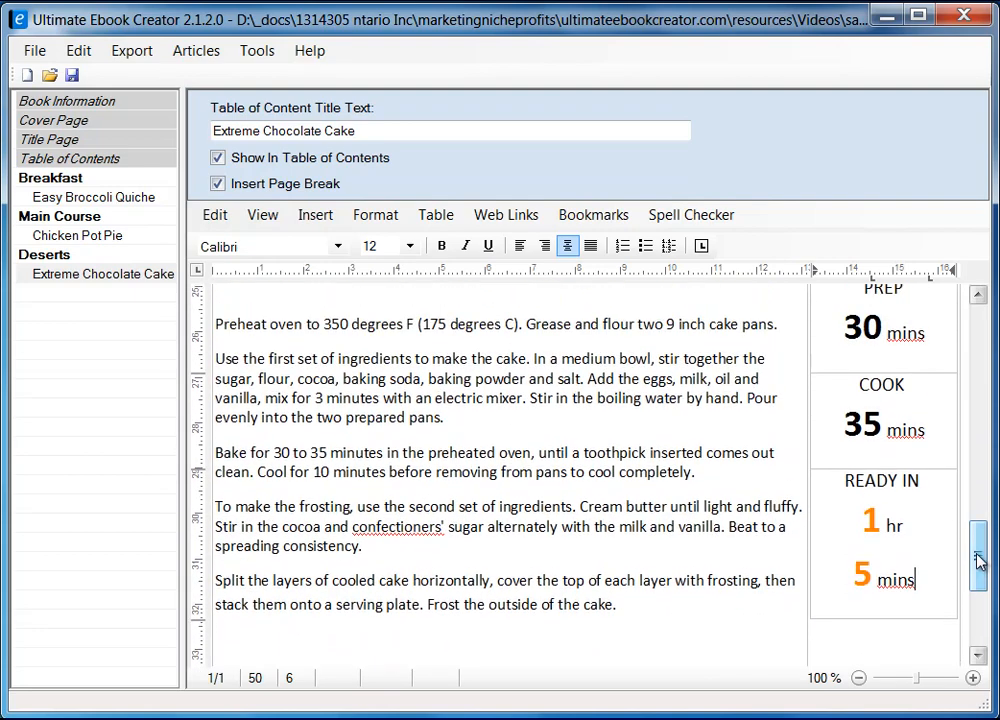
Step: Correct confectioners' to confectioner's from the spelling suggestions
{"action": "right_click", "coordinate": [407, 521]}
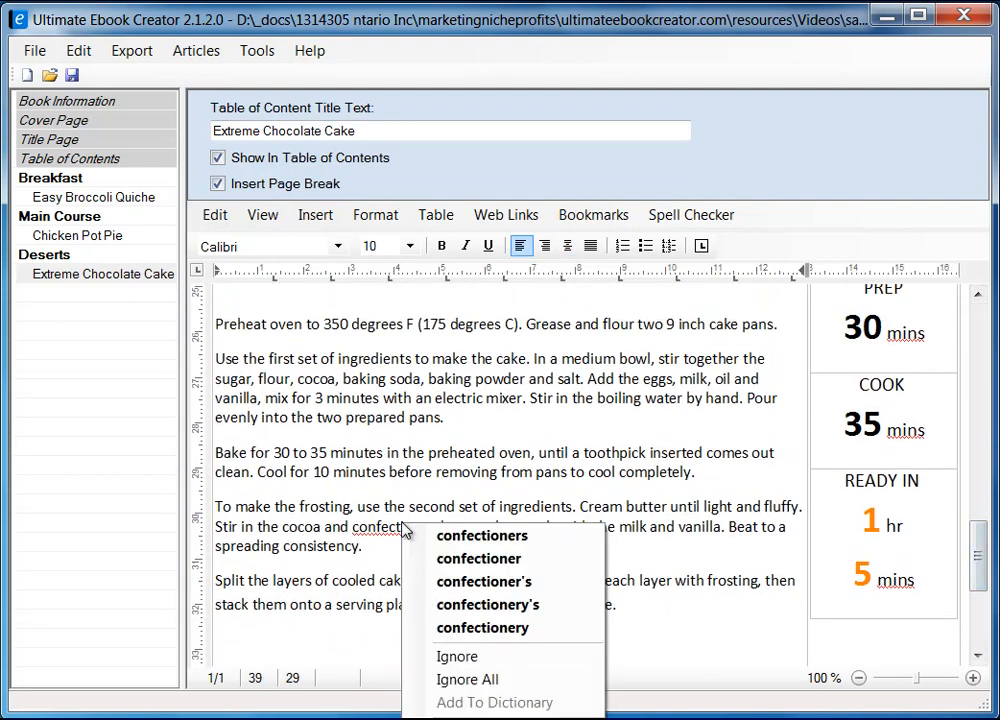
{"action": "left_click", "coordinate": [547, 584]}
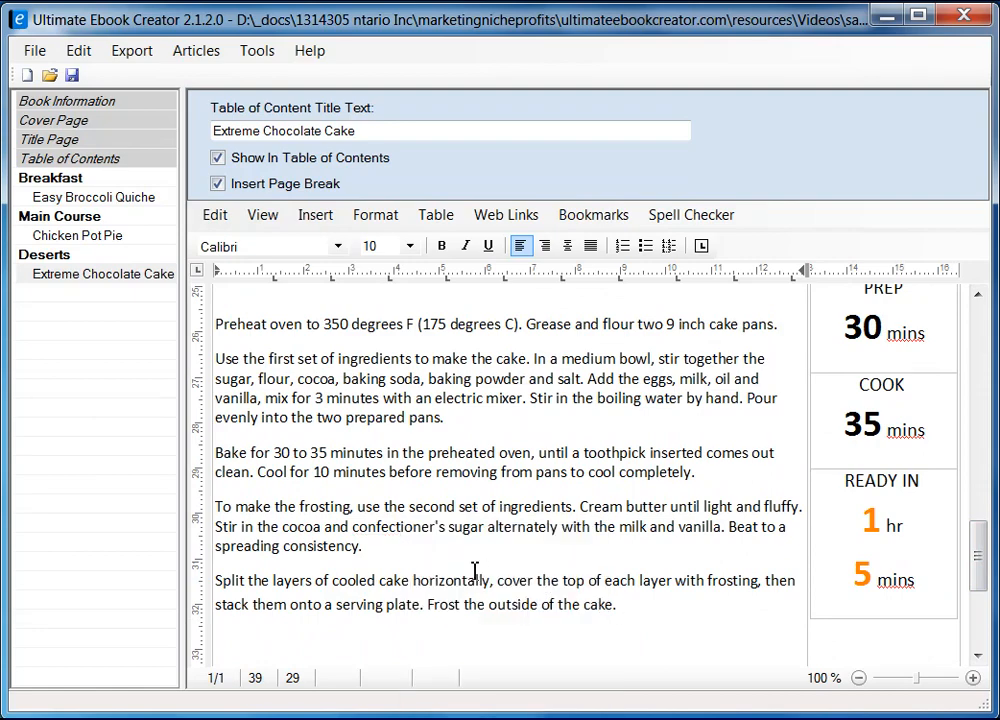
{"action": "mouse_move", "coordinate": [984, 576]}
{"action": "left_mouse_down"}
{"action": "mouse_move", "coordinate": [986, 607]}
{"action": "mouse_move", "coordinate": [986, 530]}
{"action": "mouse_move", "coordinate": [988, 576]}
{"action": "left_mouse_up"}
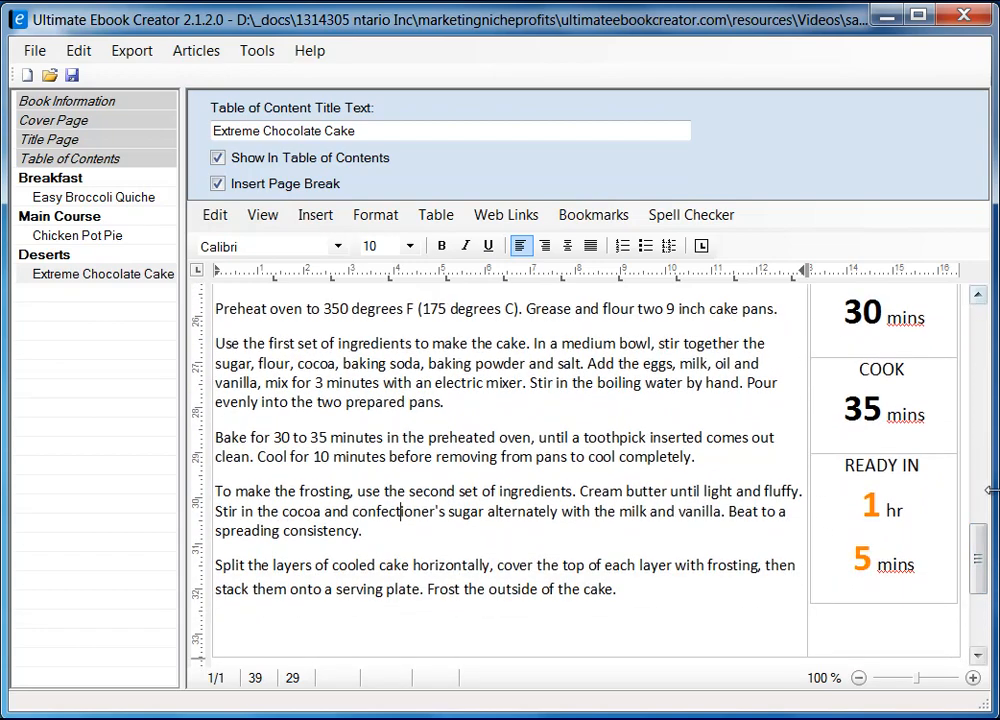
Step: Select the PREP, COOK and READY IN times column of the table
{"action": "left_click_drag", "start_coordinate": [975, 566], "coordinate": [975, 530]}
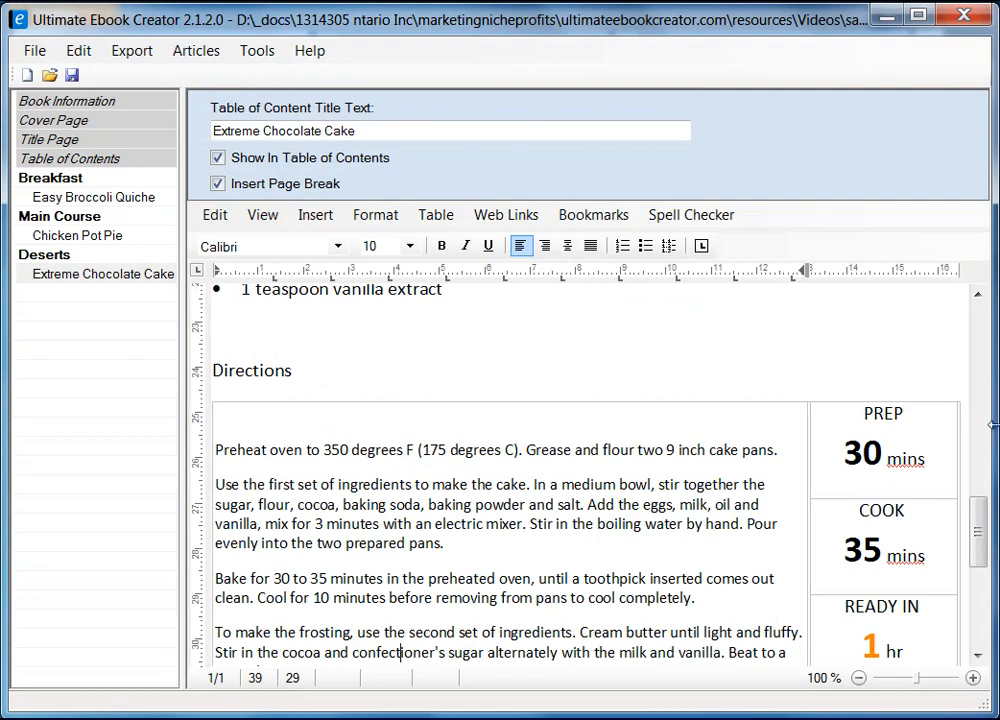
{"action": "left_click", "coordinate": [942, 464]}
{"action": "left_click", "coordinate": [914, 399]}
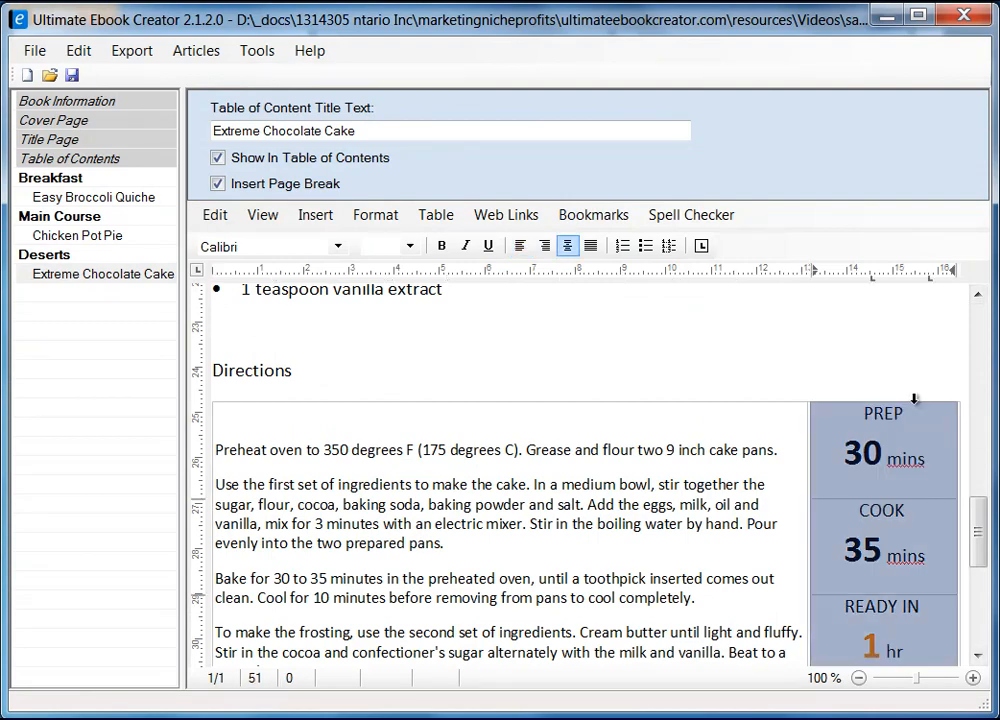
Step: Give the selected times column a Box frame through Format Table
{"action": "right_click", "coordinate": [917, 427]}
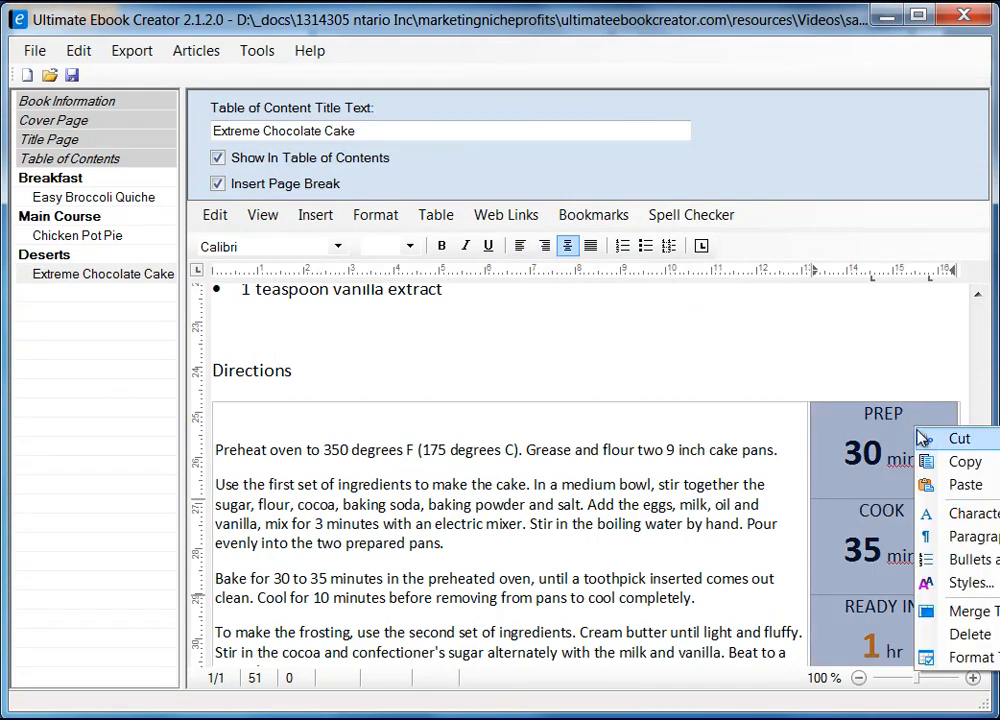
{"action": "left_click", "coordinate": [970, 657]}
{"action": "left_click_drag", "start_coordinate": [380, 172], "coordinate": [559, 188]}
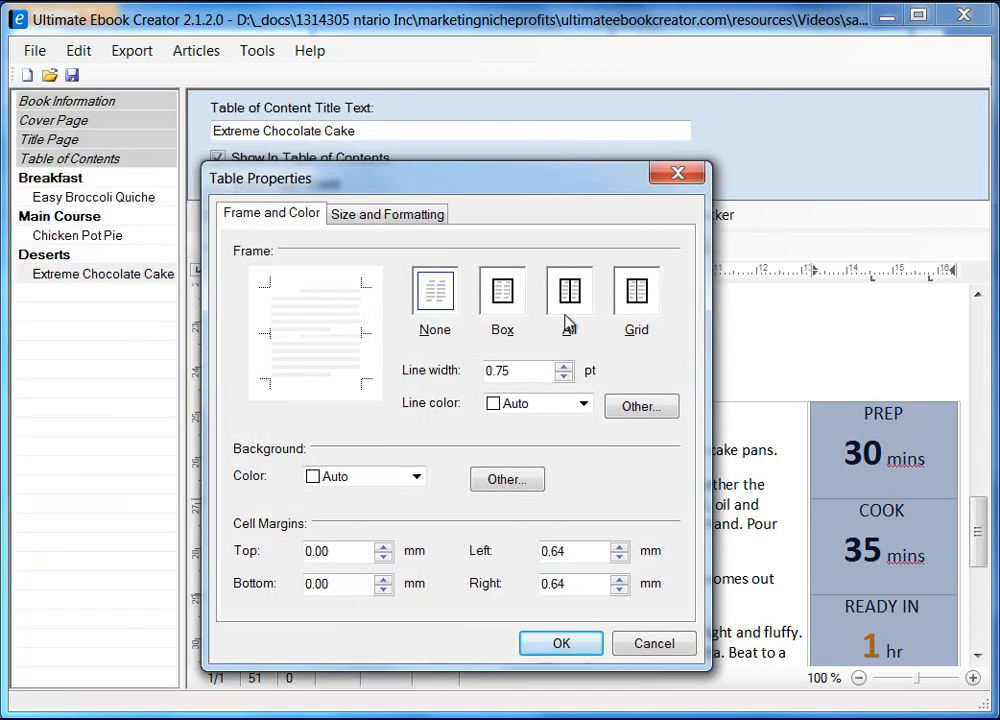
{"action": "left_click", "coordinate": [503, 300]}
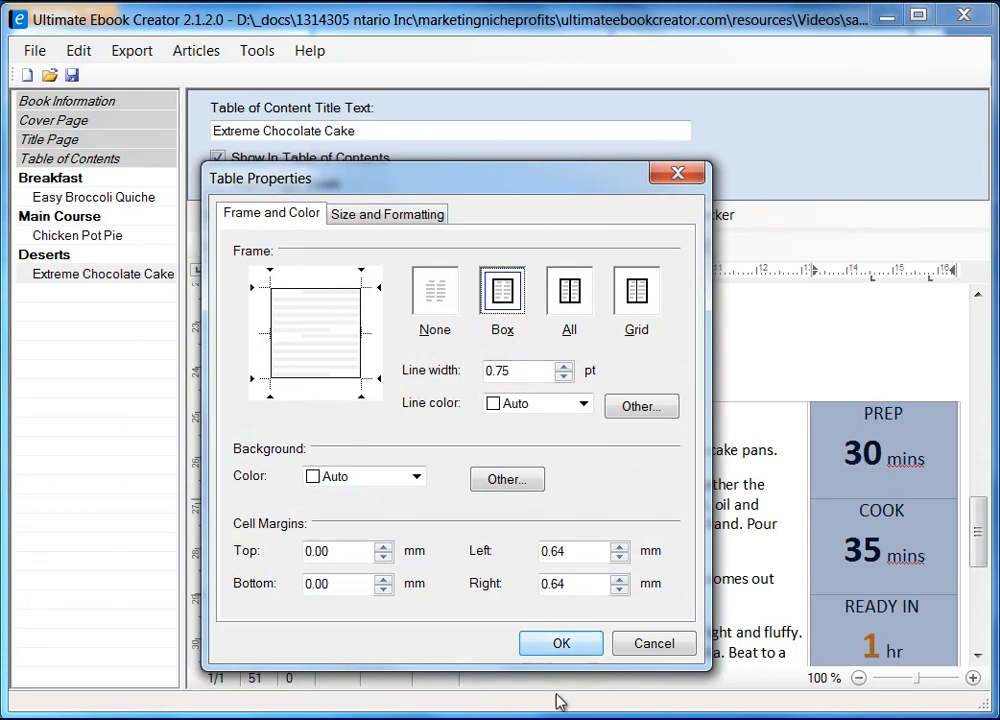
{"action": "left_click", "coordinate": [561, 645]}
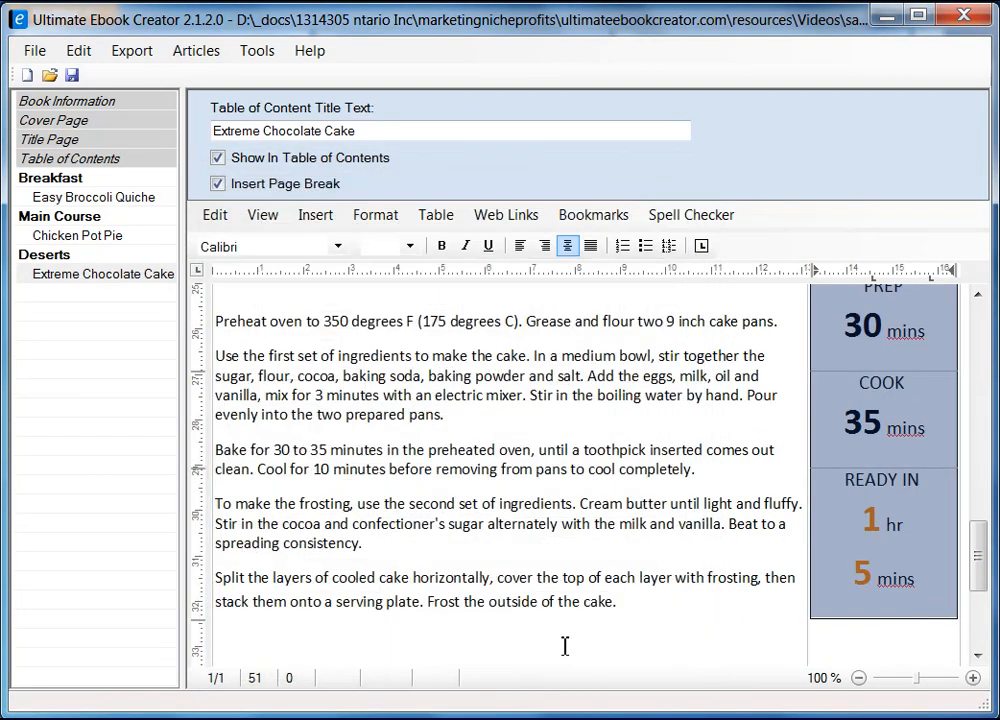
{"action": "left_click", "coordinate": [877, 645]}
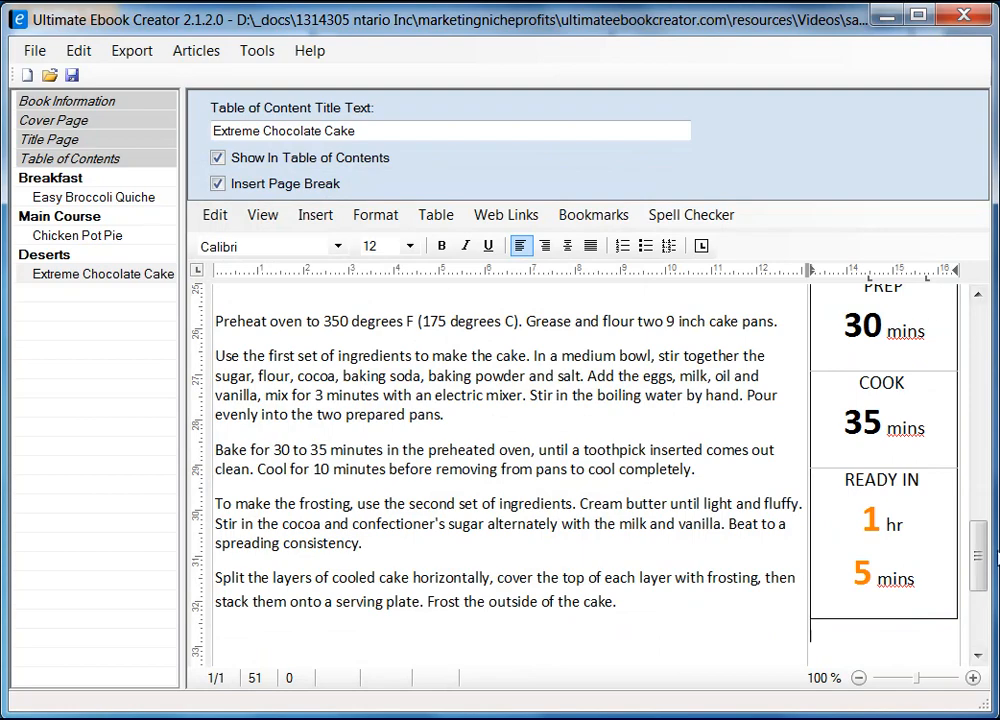
{"action": "mouse_move", "coordinate": [980, 555]}
{"action": "left_mouse_down"}
{"action": "mouse_move", "coordinate": [980, 535]}
{"action": "mouse_move", "coordinate": [978, 569]}
{"action": "left_mouse_up"}
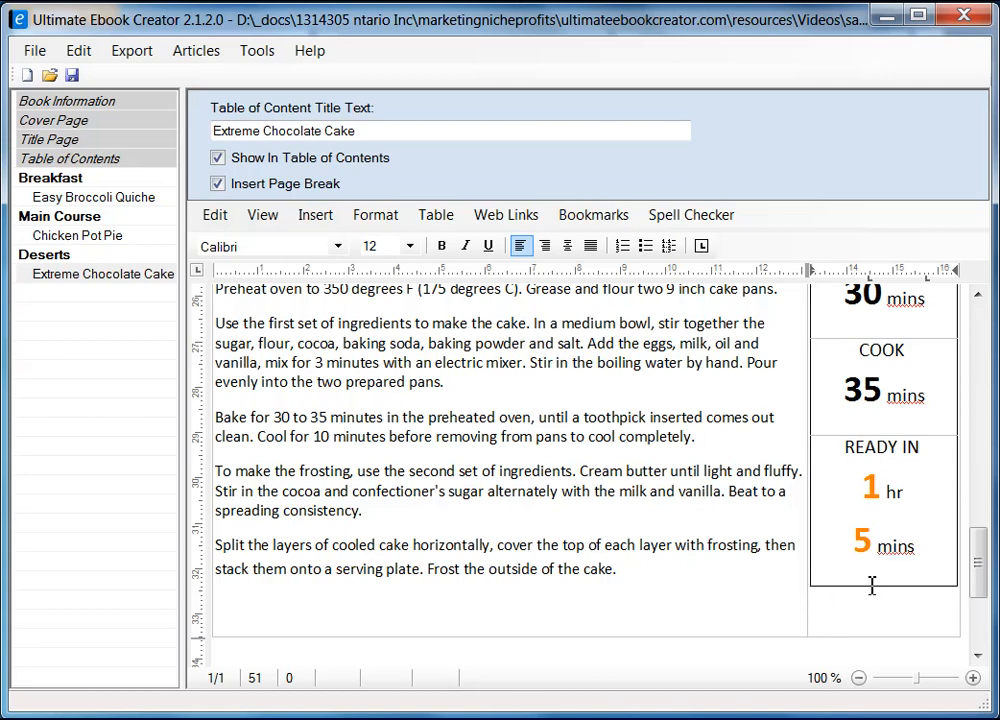
{"action": "left_click_drag", "start_coordinate": [813, 544], "coordinate": [833, 542]}
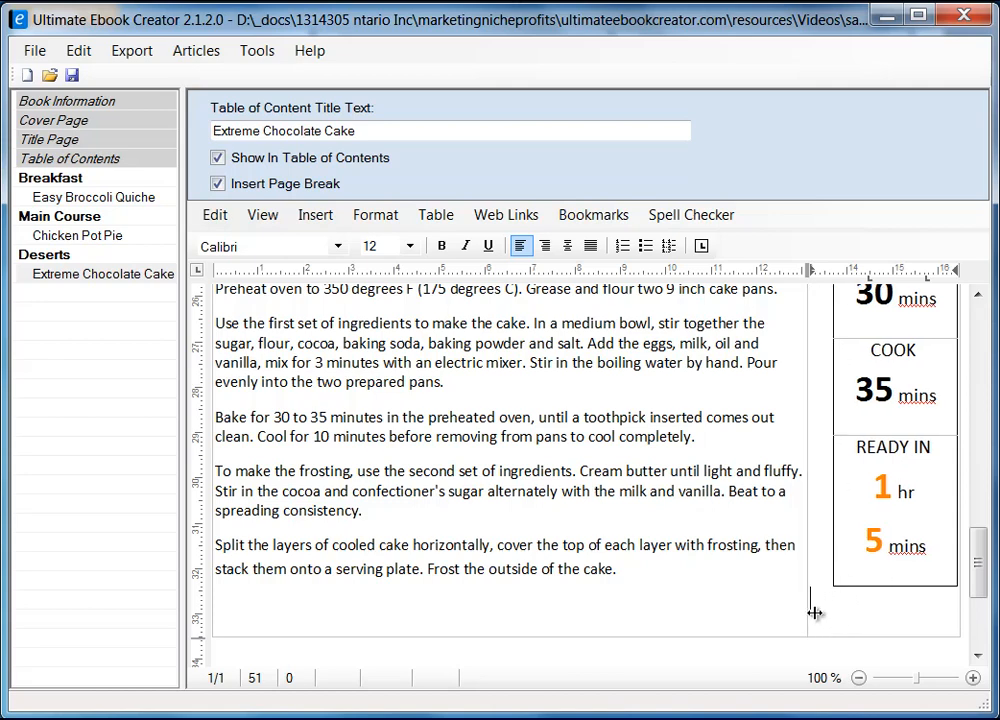
{"action": "mouse_move", "coordinate": [808, 609]}
{"action": "left_mouse_down"}
{"action": "mouse_move", "coordinate": [839, 609]}
{"action": "mouse_move", "coordinate": [809, 605]}
{"action": "left_mouse_up"}
{"action": "left_click", "coordinate": [803, 601]}
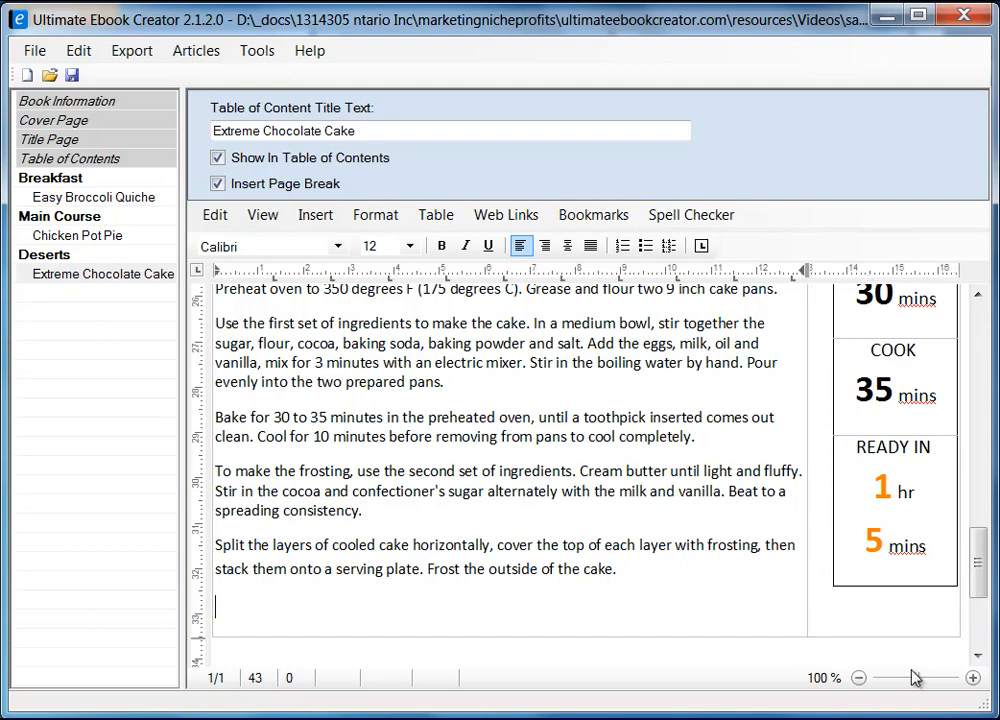
{"action": "scroll", "coordinate": [872, 598], "scroll_direction": "up", "scroll_amount": 3}
{"action": "left_click_drag", "start_coordinate": [808, 501], "coordinate": [825, 501]}
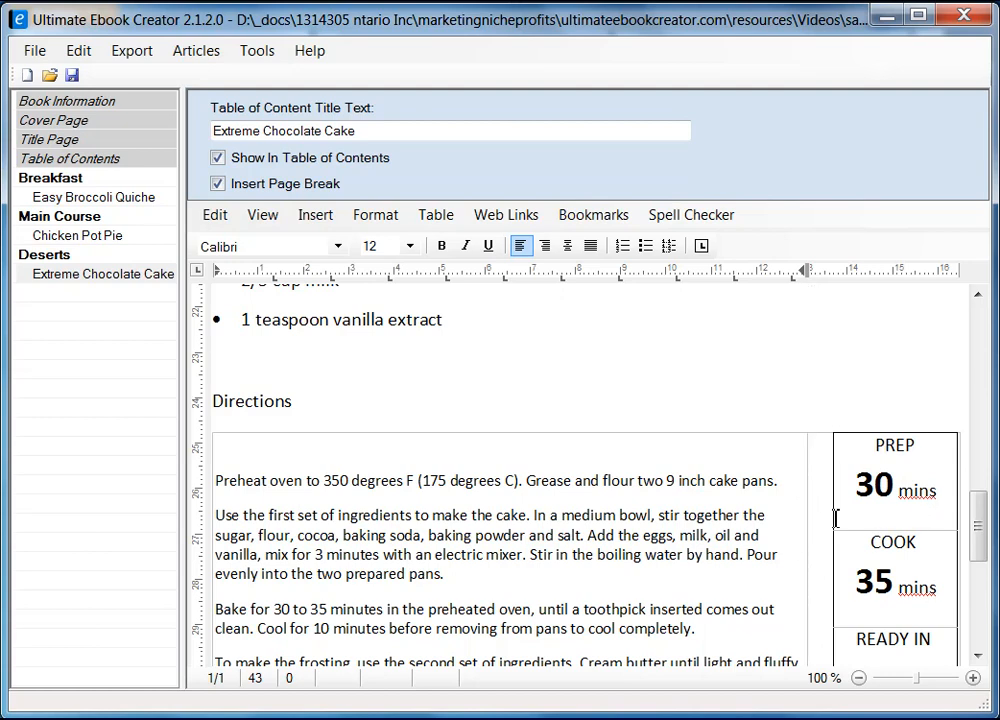
{"action": "left_click", "coordinate": [828, 513]}
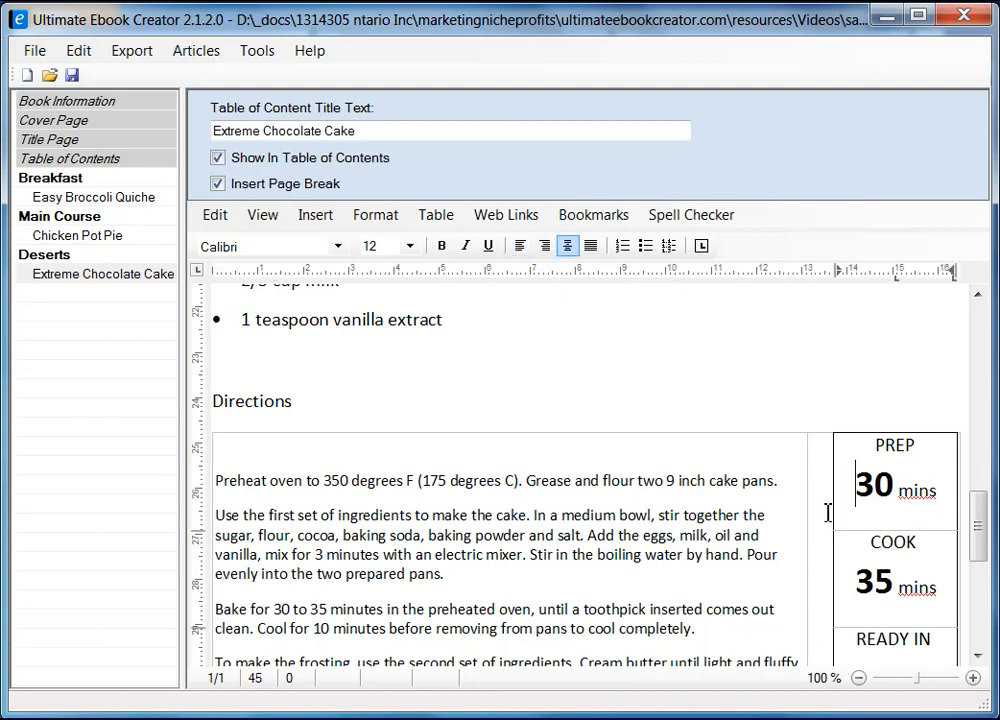
{"action": "left_click", "coordinate": [816, 428]}
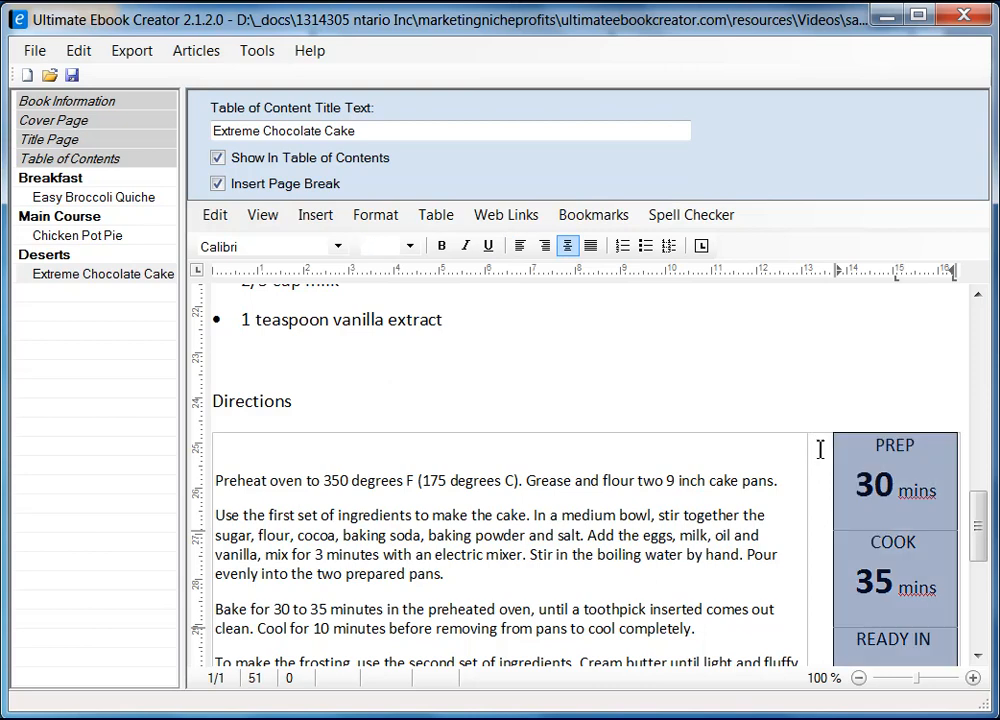
{"action": "left_click", "coordinate": [782, 450]}
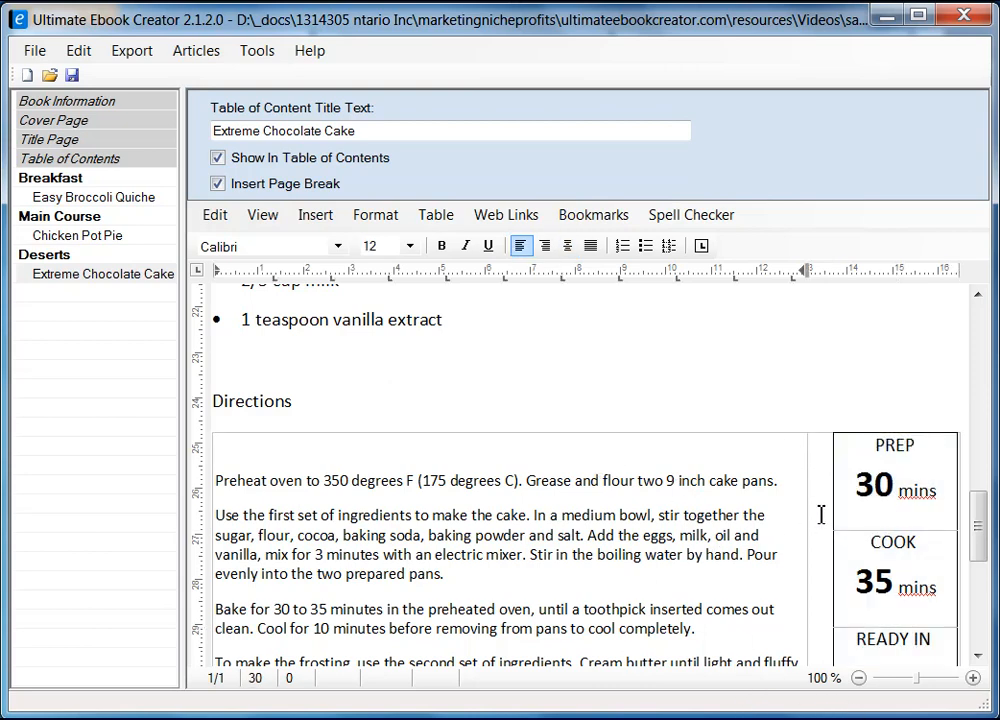
{"action": "scroll", "coordinate": [983, 537], "scroll_direction": "down", "scroll_amount": 4}
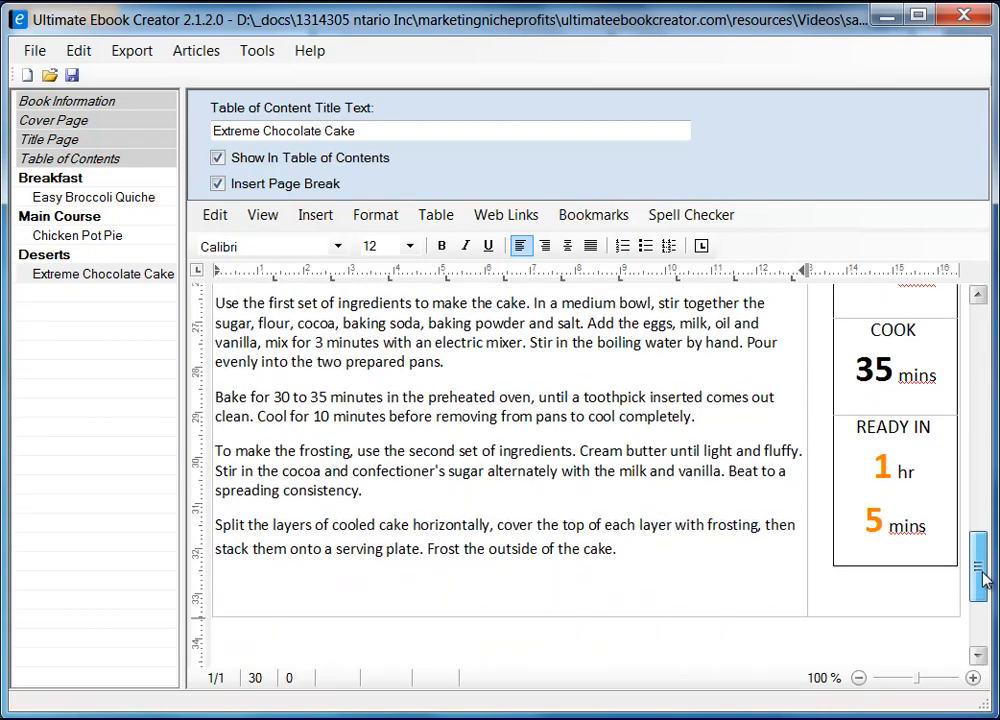
{"action": "left_click", "coordinate": [879, 580]}
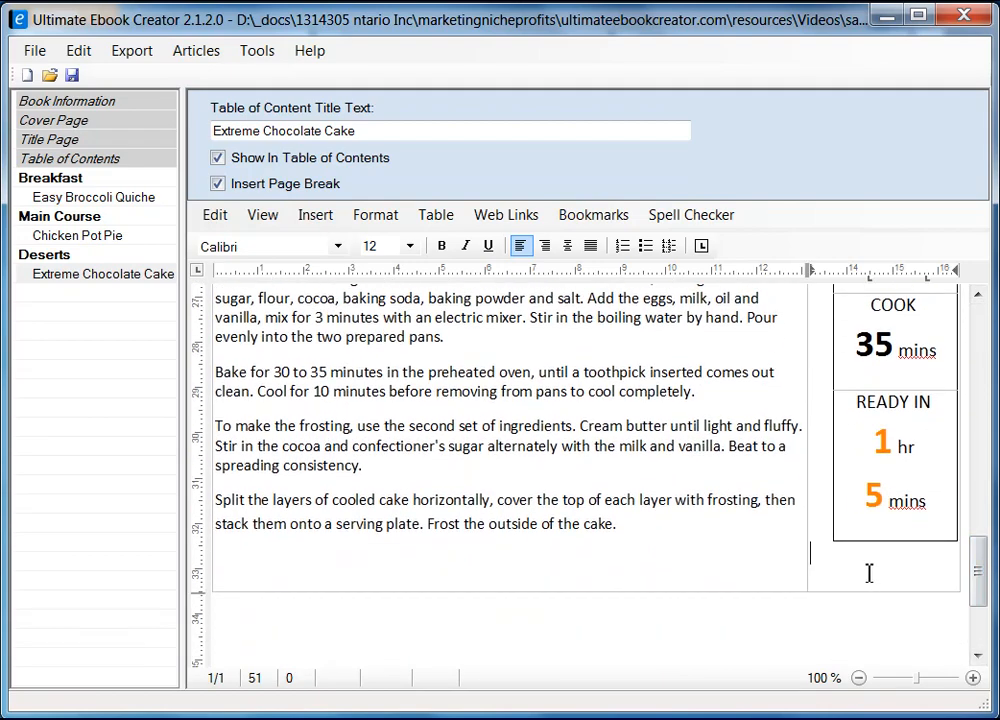
{"action": "right_click", "coordinate": [869, 573]}
{"action": "left_click", "coordinate": [940, 719]}
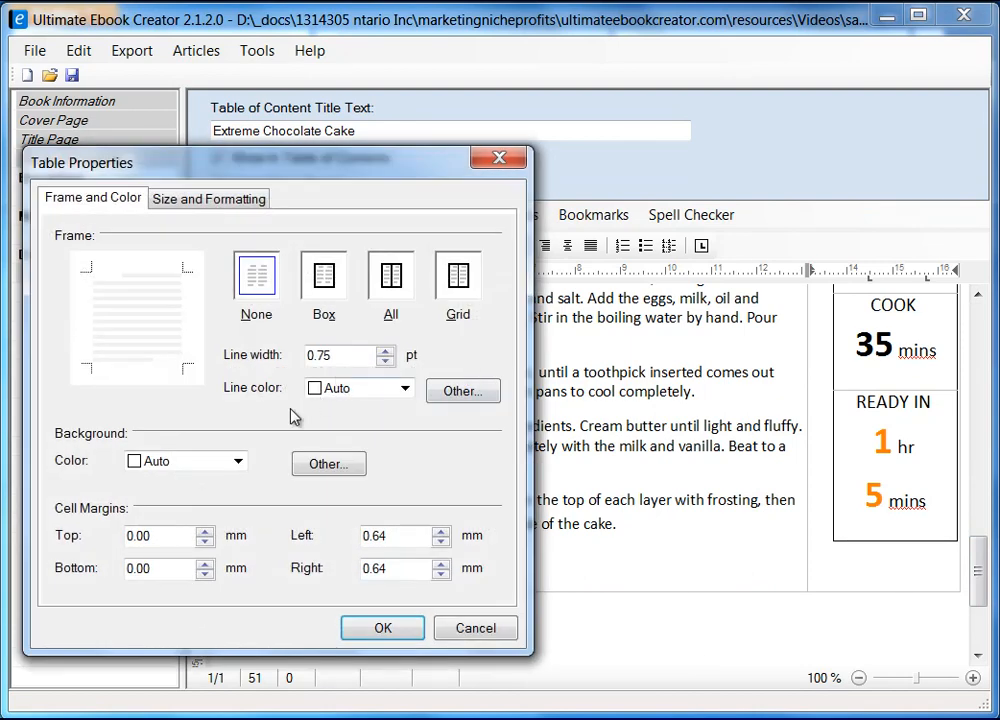
{"action": "left_click", "coordinate": [223, 206]}
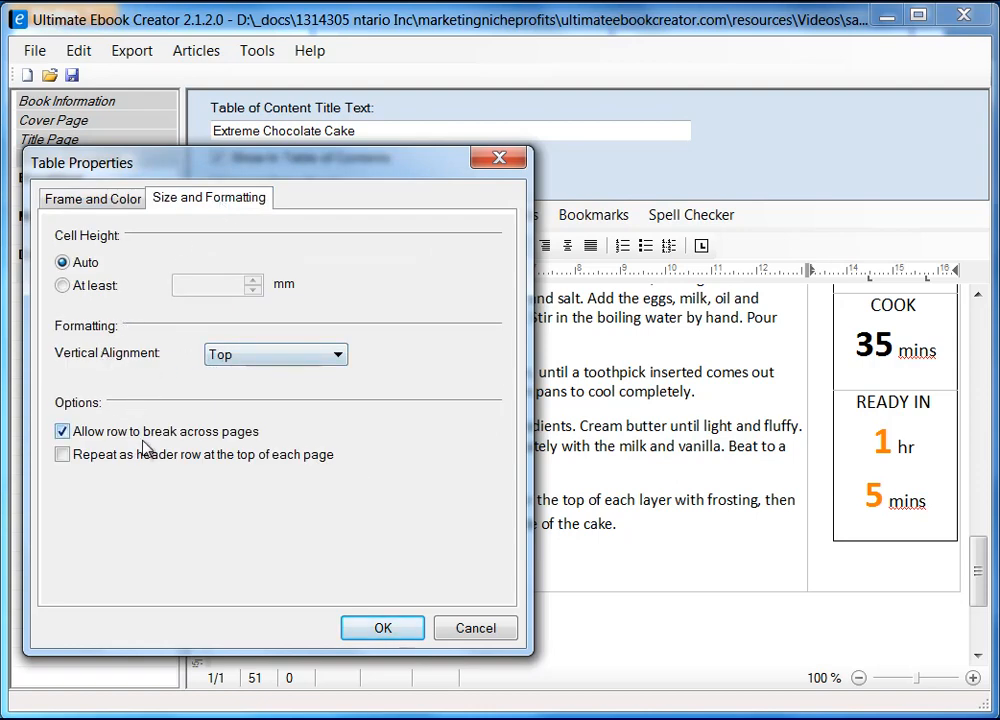
{"action": "left_click", "coordinate": [320, 356]}
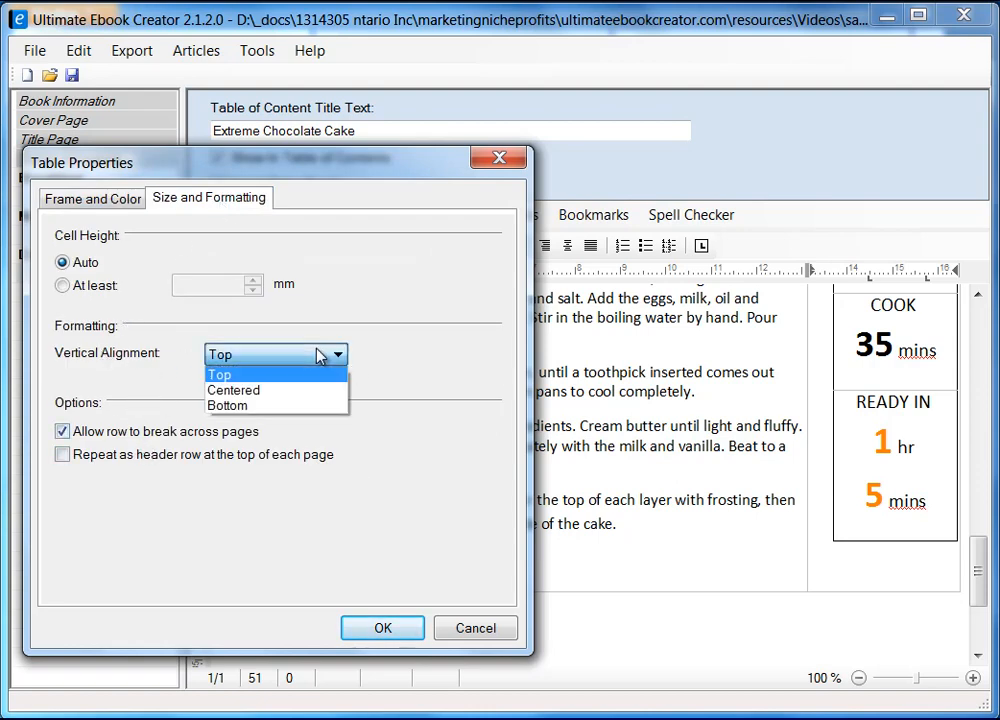
{"action": "left_click", "coordinate": [320, 355]}
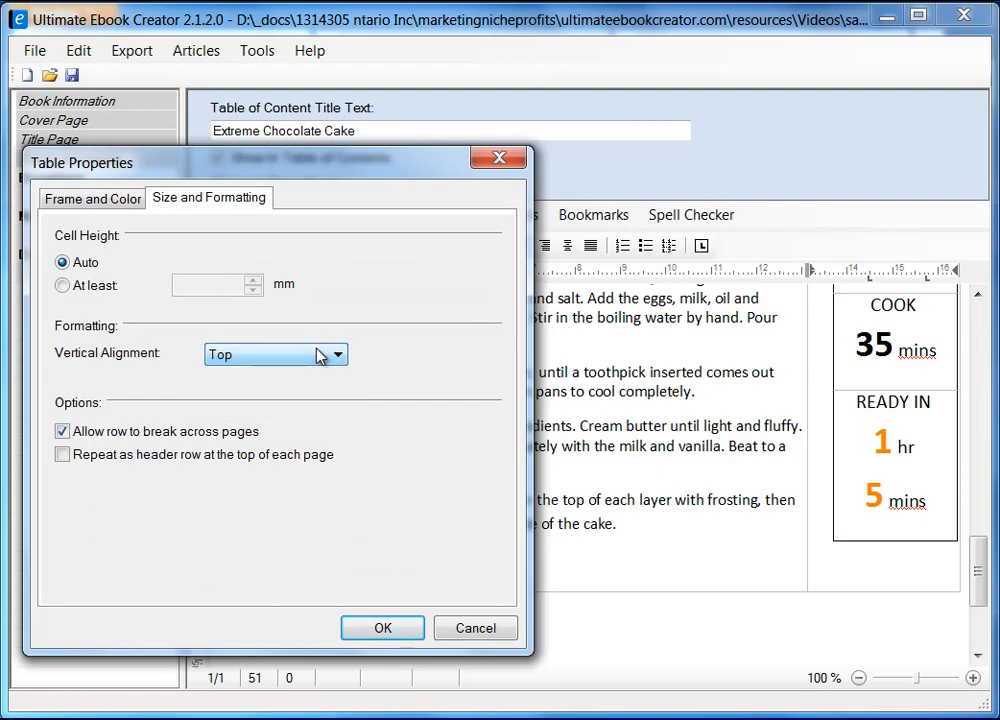
{"action": "left_click", "coordinate": [493, 632]}
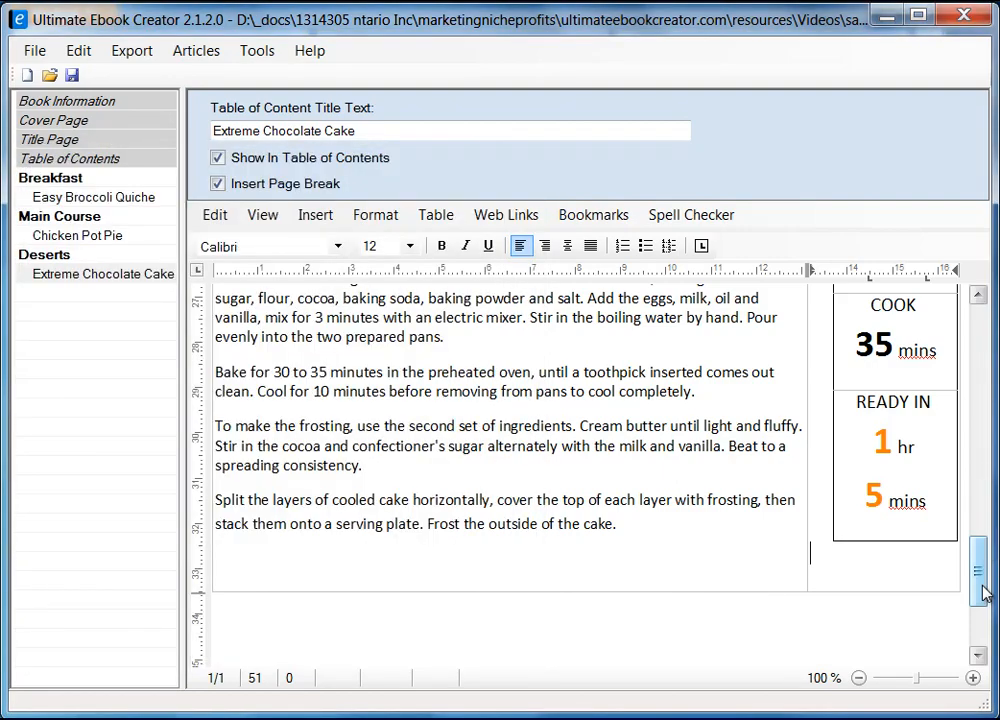
{"action": "left_click_drag", "start_coordinate": [983, 592], "coordinate": [995, 545]}
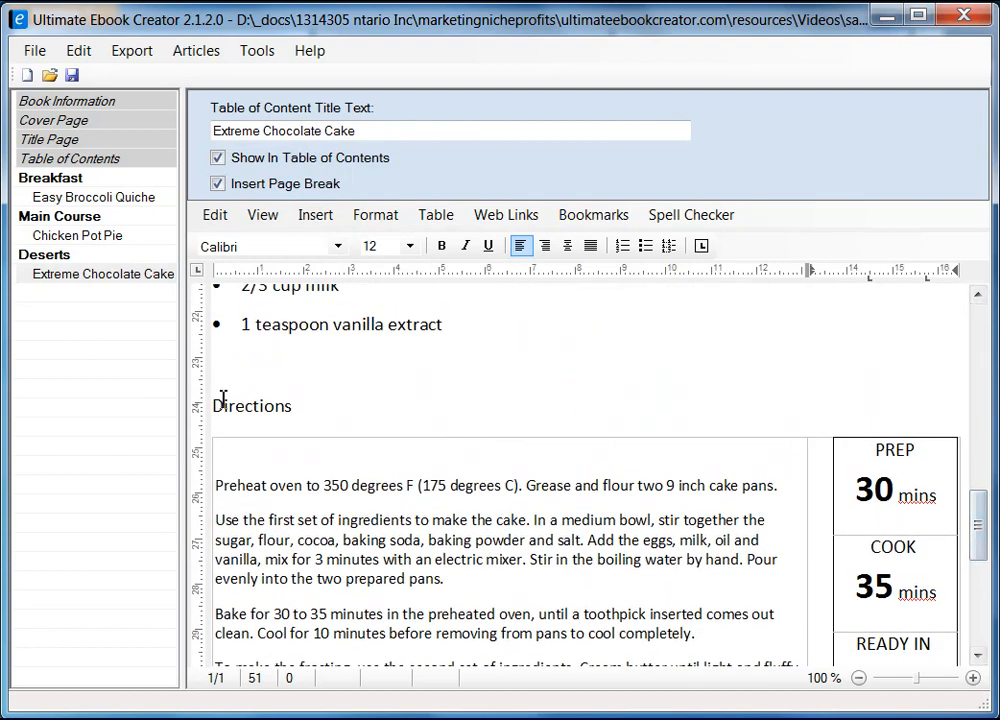
Step: Make the chocolate cake's Directions and Ingredient headings bold
{"action": "left_click_drag", "start_coordinate": [212, 405], "coordinate": [313, 407]}
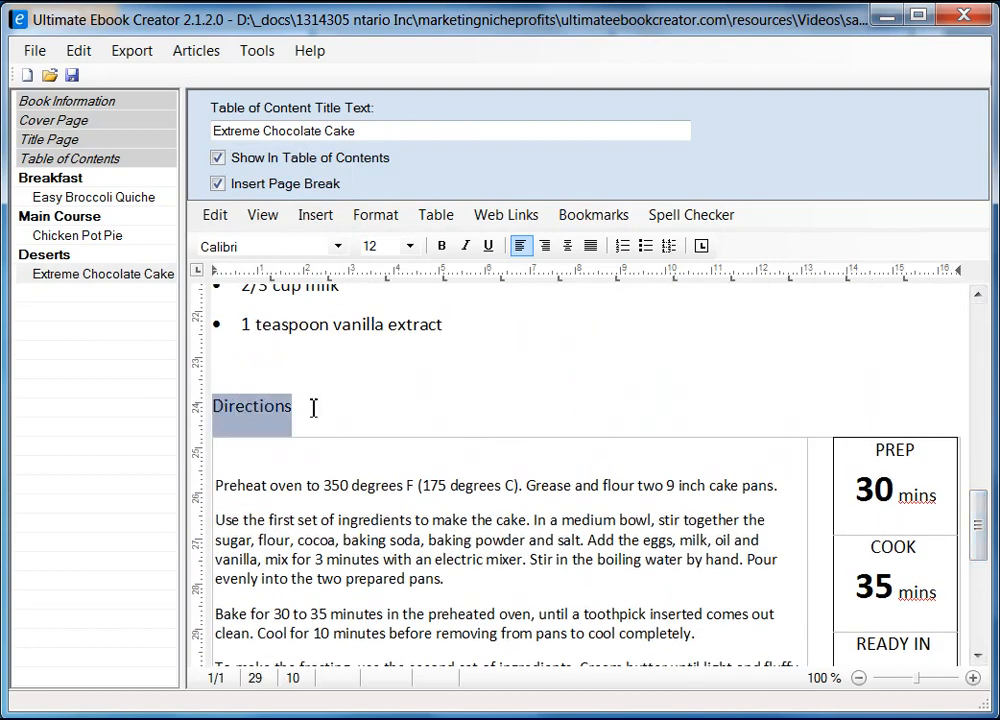
{"action": "left_click", "coordinate": [442, 246]}
{"action": "left_click_drag", "start_coordinate": [982, 536], "coordinate": [988, 396]}
{"action": "left_click_drag", "start_coordinate": [294, 468], "coordinate": [212, 467]}
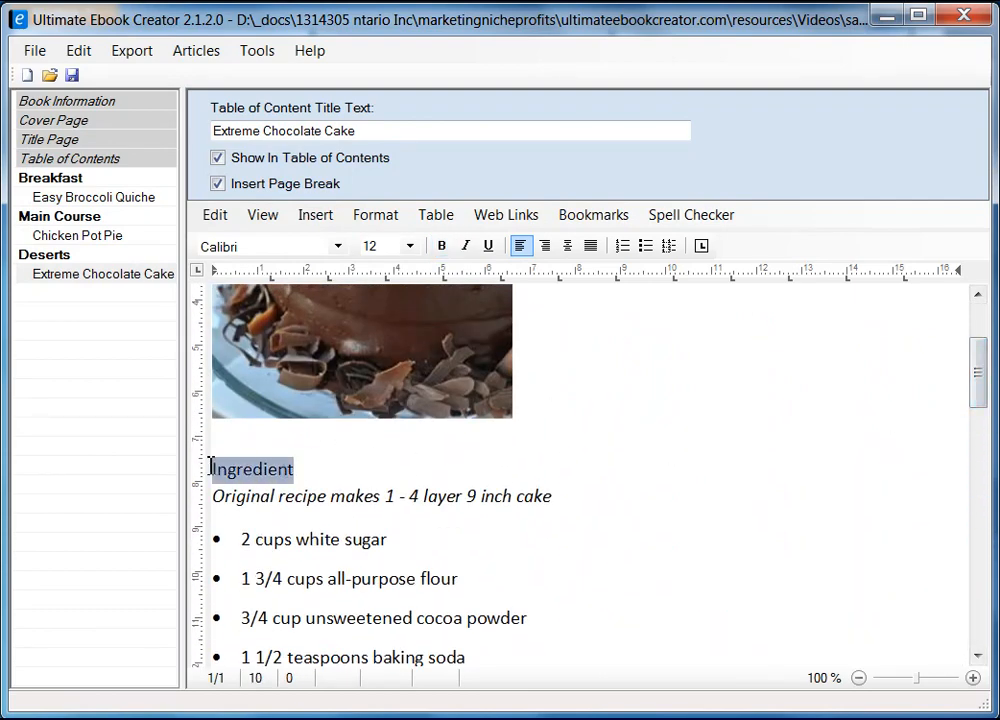
{"action": "left_click", "coordinate": [442, 246]}
Step: Save the prabha_recipe_book.uec project and acknowledge the confirmation
{"action": "left_click_drag", "start_coordinate": [978, 390], "coordinate": [980, 330]}
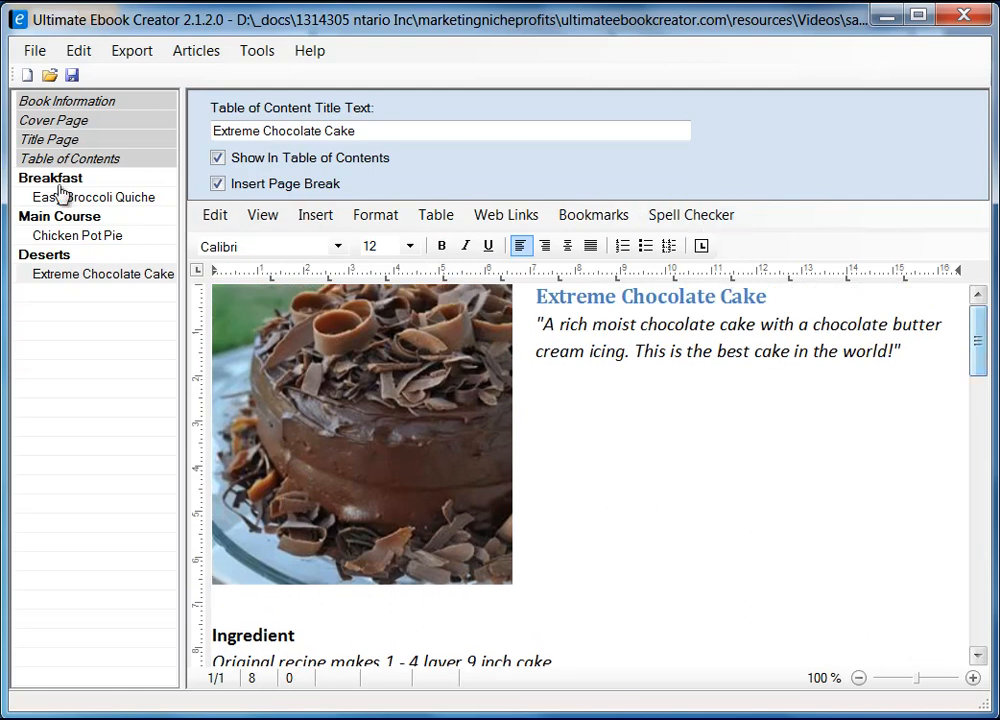
{"action": "left_click", "coordinate": [72, 75]}
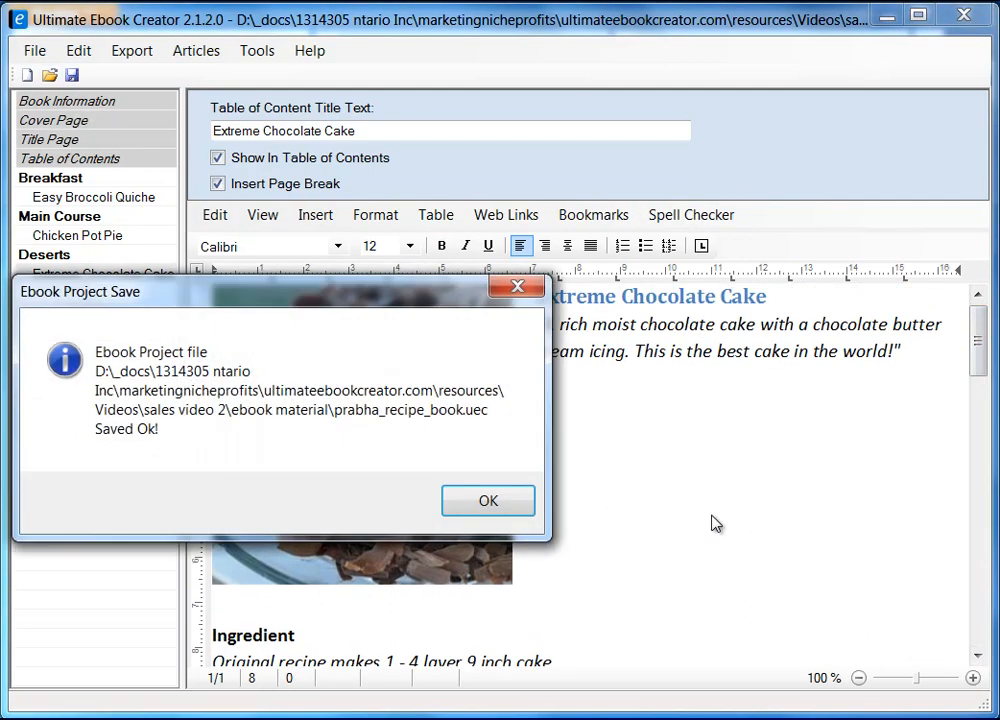
{"action": "left_click", "coordinate": [492, 505]}
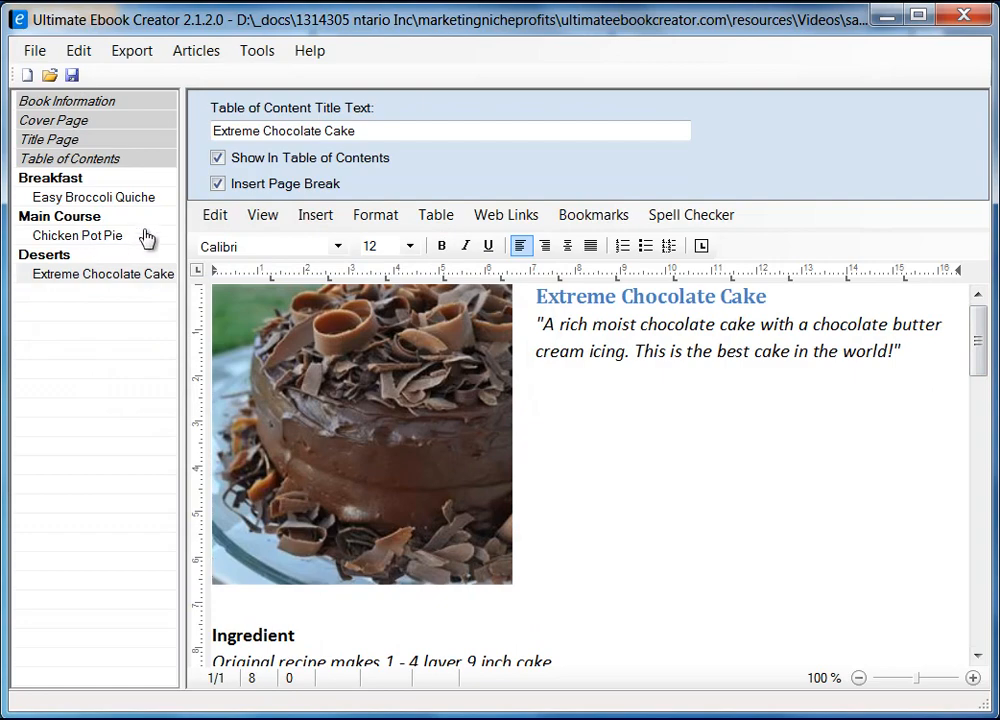
Step: From the Chicken Pot Pie page, add a new chapter titled 'Customer Reviews'
{"action": "left_click", "coordinate": [105, 238]}
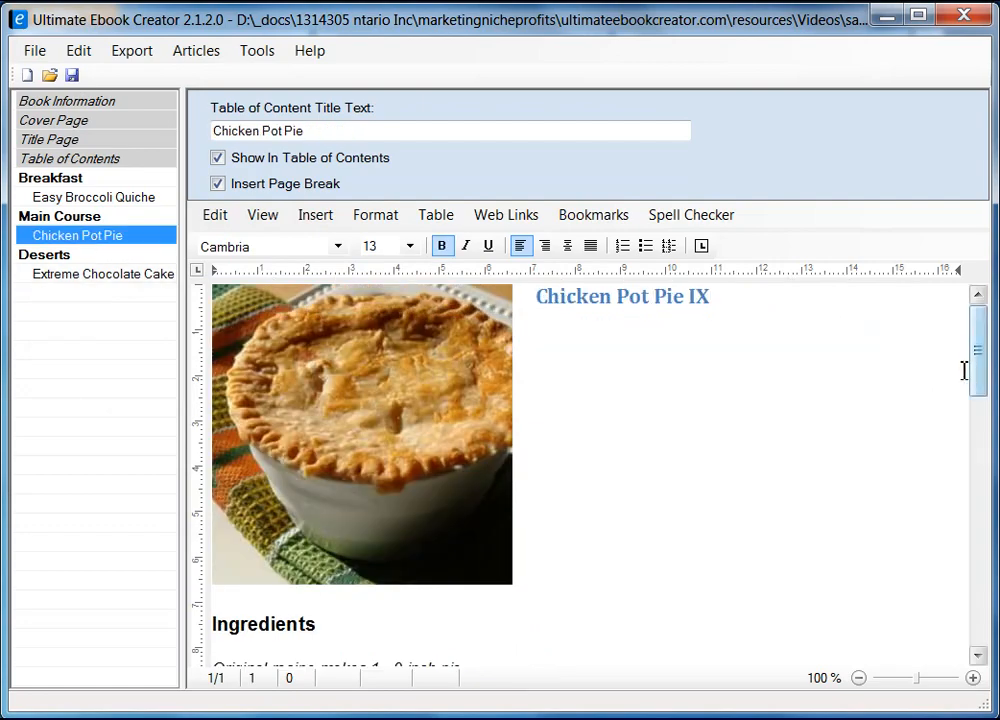
{"action": "left_click_drag", "start_coordinate": [975, 368], "coordinate": [978, 598]}
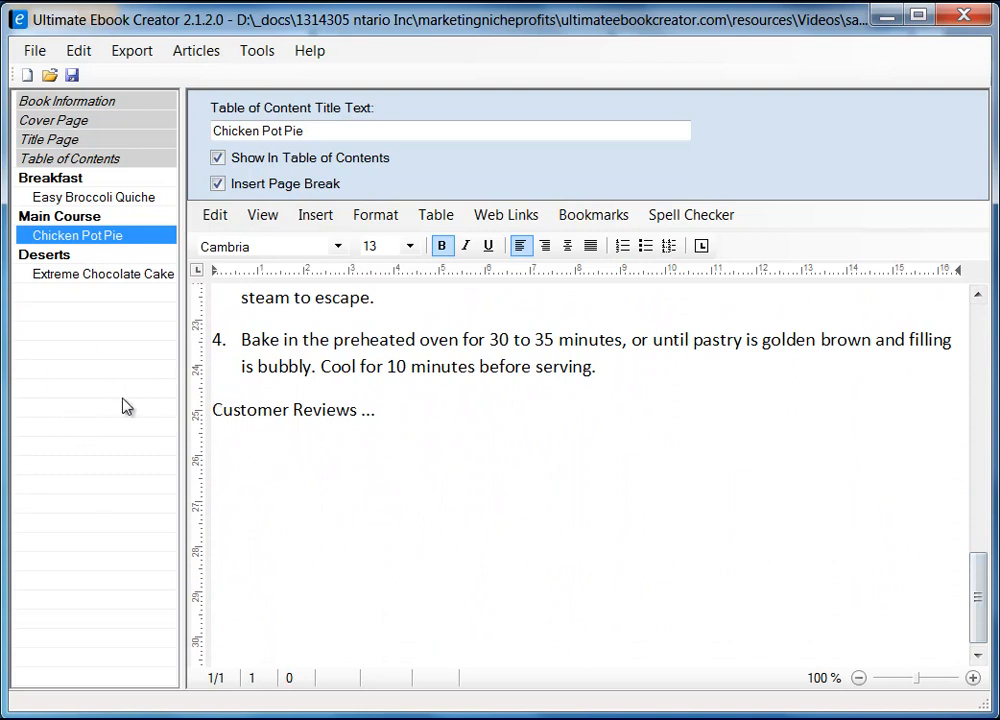
{"action": "right_click", "coordinate": [67, 404]}
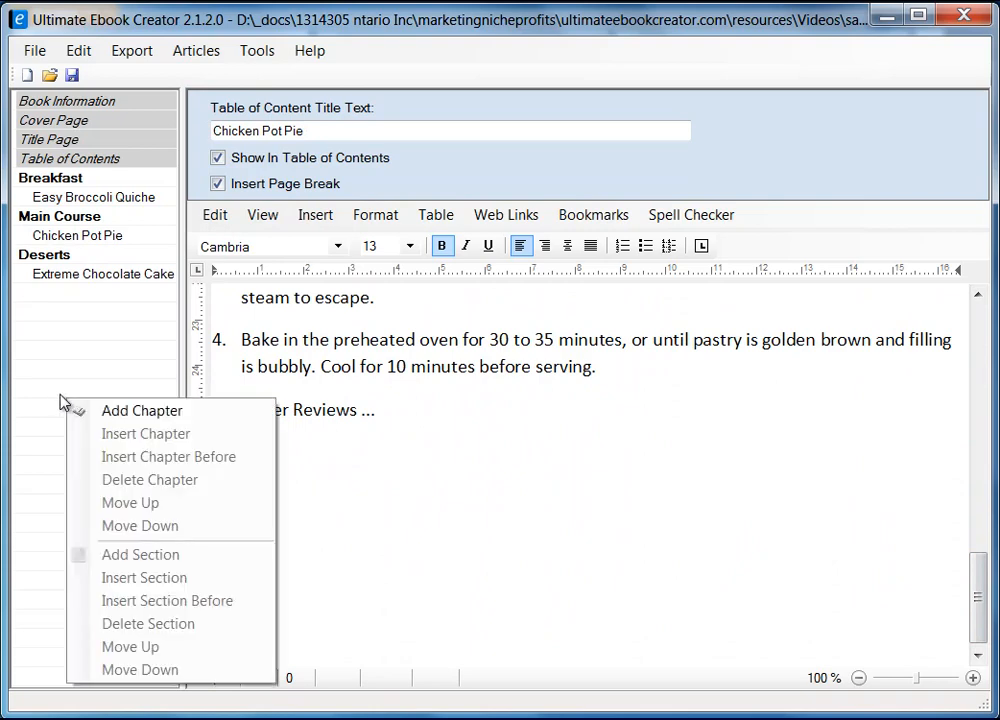
{"action": "left_click", "coordinate": [120, 412]}
{"action": "type", "text": "Rev"}
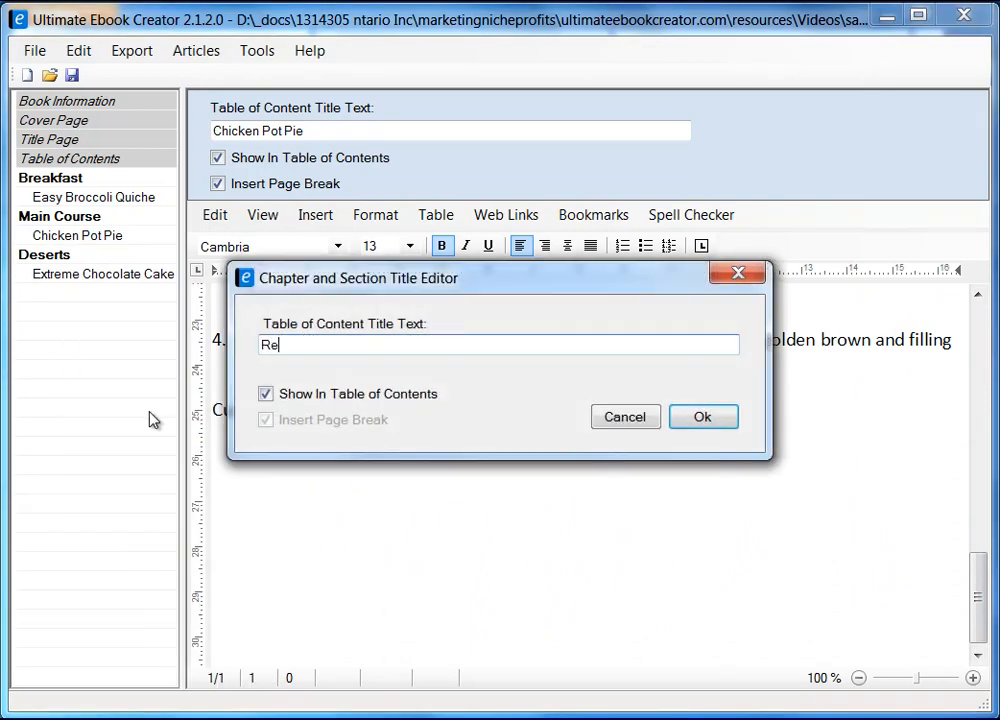
{"action": "key", "text": "BackSpace"}
{"action": "key", "text": "BackSpace"}
{"action": "key", "text": "BackSpace"}
{"action": "type", "text": "Custpom"}
{"action": "key", "text": "BackSpace"}
{"action": "key", "text": "BackSpace"}
{"action": "key", "text": "BackSpace"}
{"action": "type", "text": "omer Reviews"}
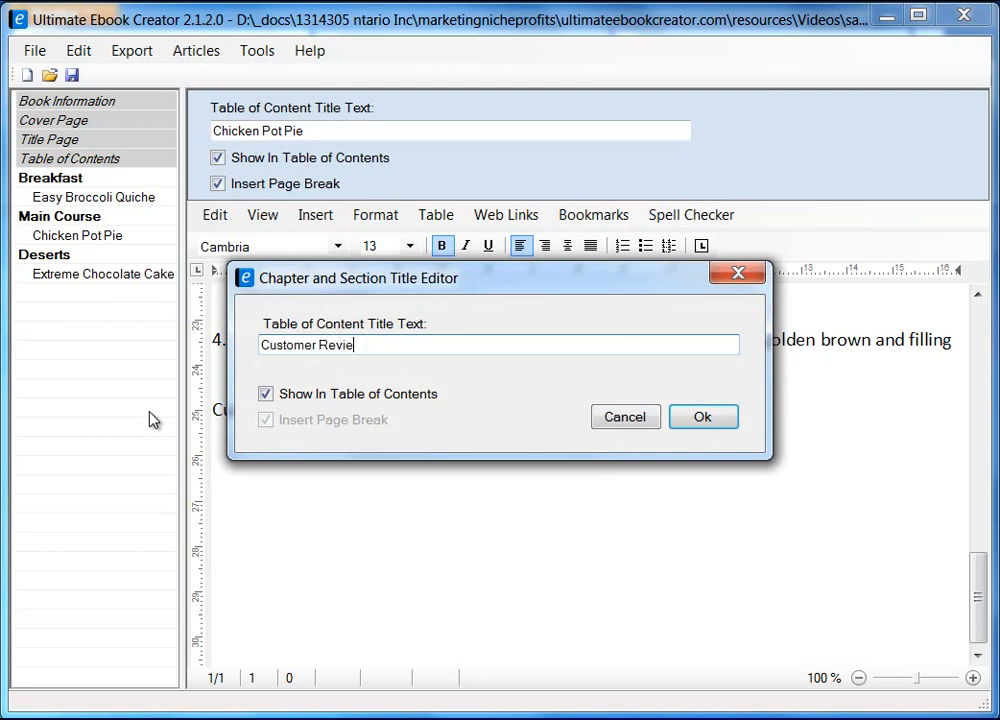
{"action": "left_click", "coordinate": [712, 420]}
Step: Add a 'Chicken Pot Pie Reviews' section under Customer Reviews with a page break
{"action": "right_click", "coordinate": [130, 298]}
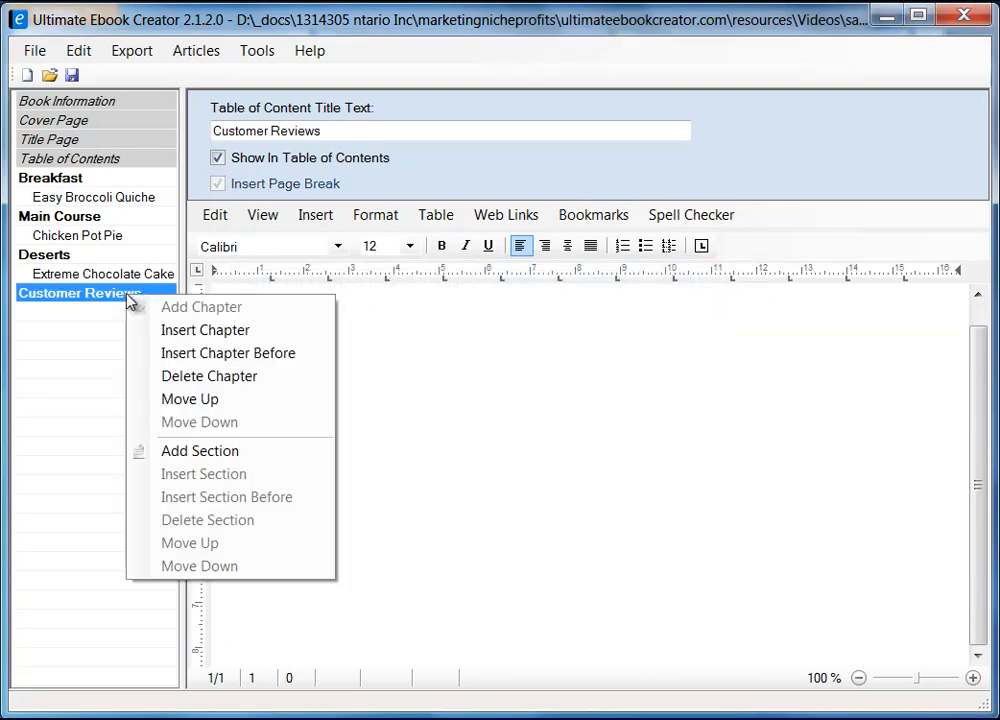
{"action": "left_click", "coordinate": [255, 451]}
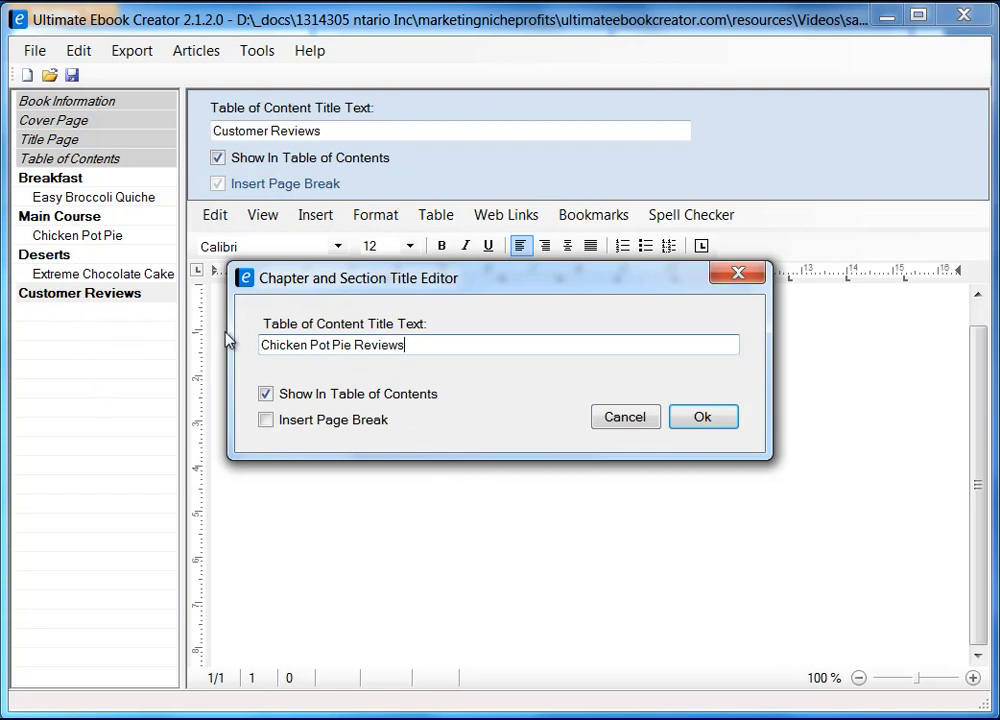
{"action": "left_click", "coordinate": [267, 420]}
{"action": "left_click", "coordinate": [702, 419]}
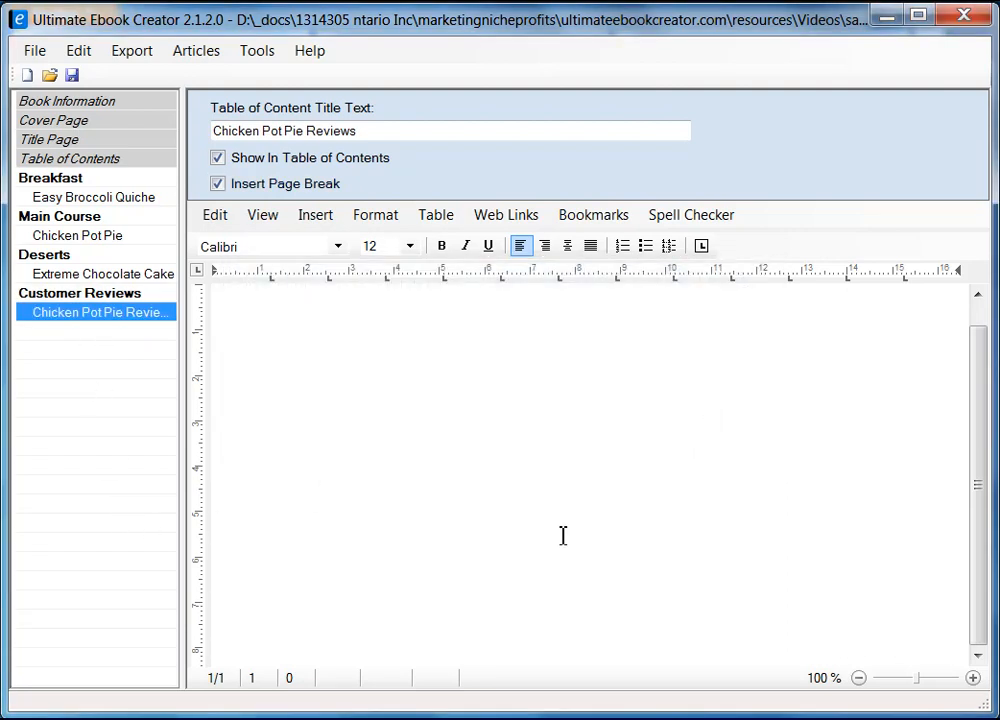
Step: Switch to Page Layout view and begin typing the 'Pot Pie Reviews' heading
{"action": "left_click", "coordinate": [265, 216]}
{"action": "left_click", "coordinate": [300, 240]}
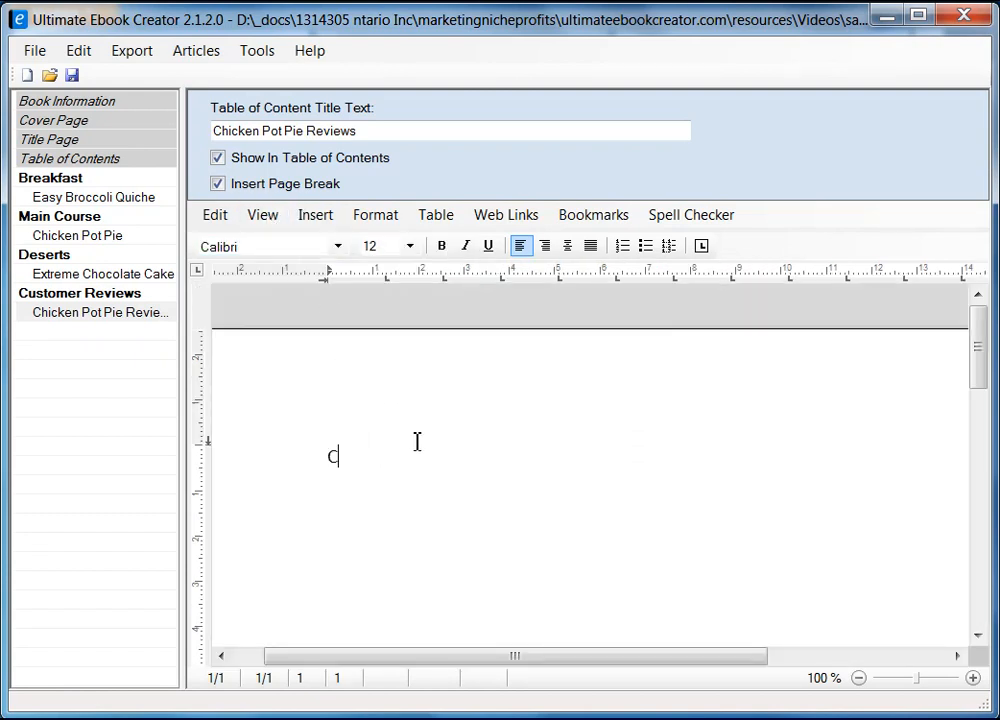
{"action": "type", "text": "icj"}
{"action": "type", "text": " Po"}
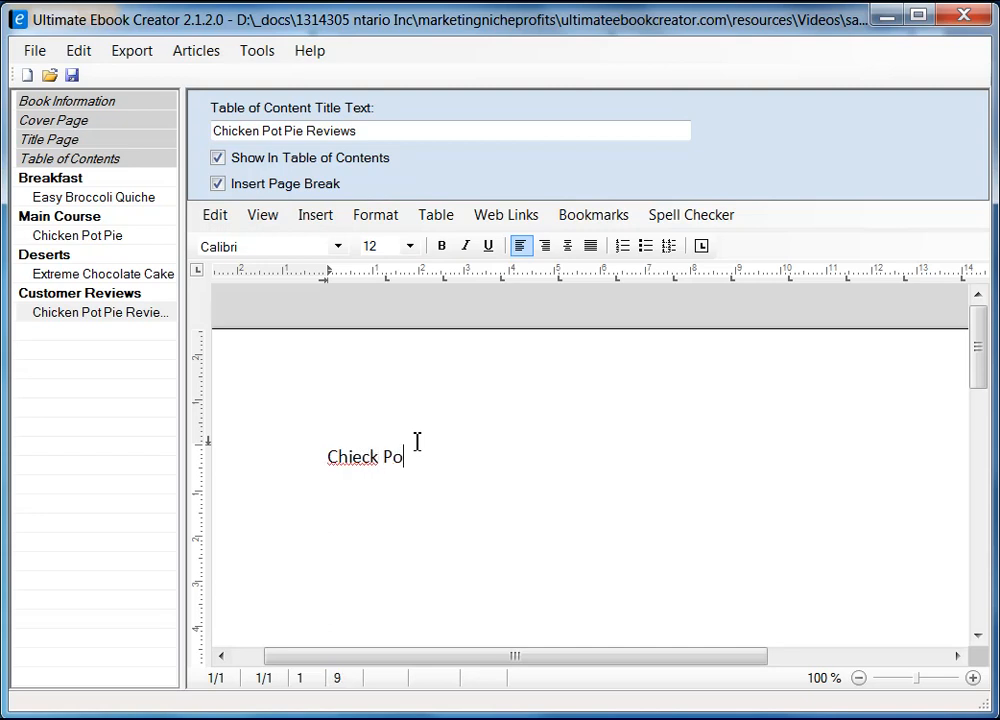
{"action": "type", "text": "t Pie Reviews"}
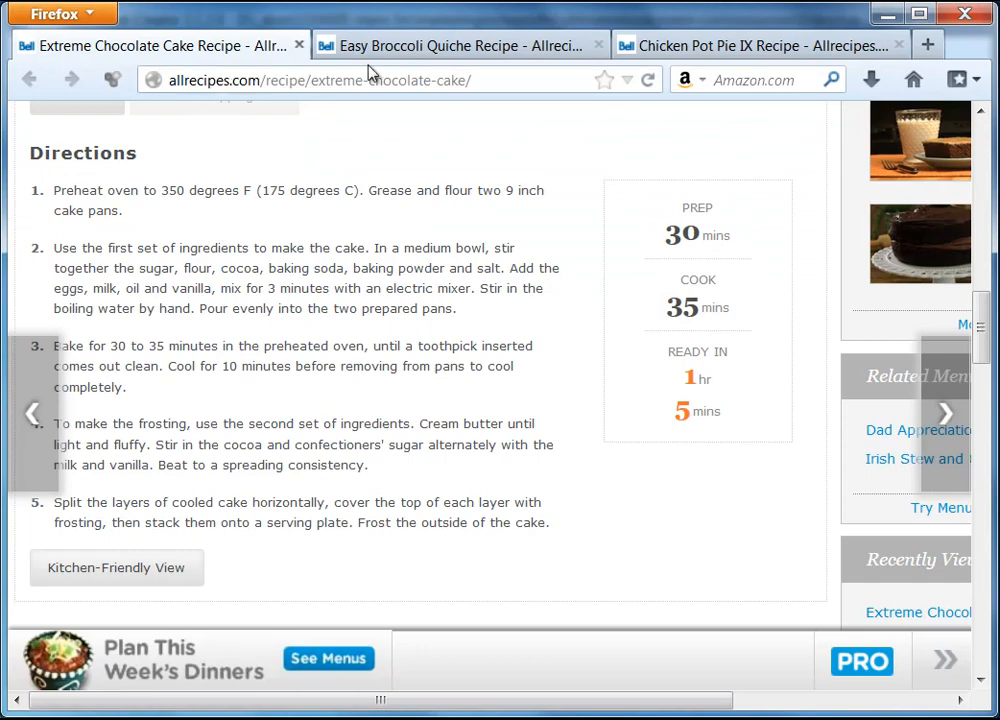
Step: Open the reviews for the Chicken Pot Pie IX recipe in Firefox
{"action": "left_click", "coordinate": [386, 52]}
{"action": "left_click", "coordinate": [698, 50]}
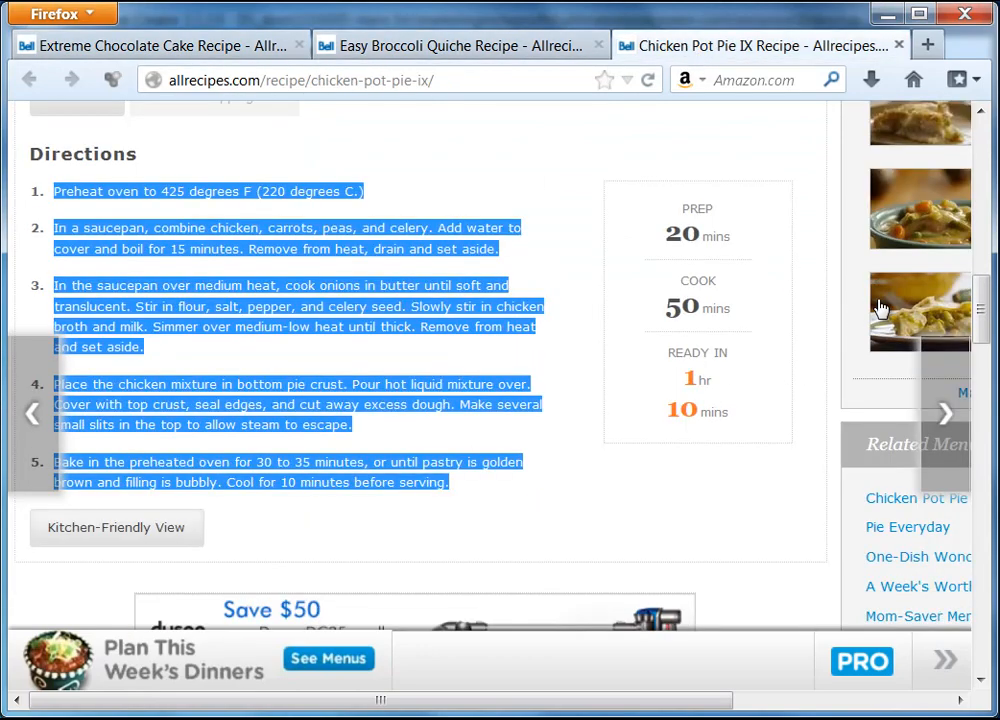
{"action": "left_click", "coordinate": [670, 522]}
{"action": "scroll", "coordinate": [612, 444], "scroll_direction": "up", "scroll_amount": 8}
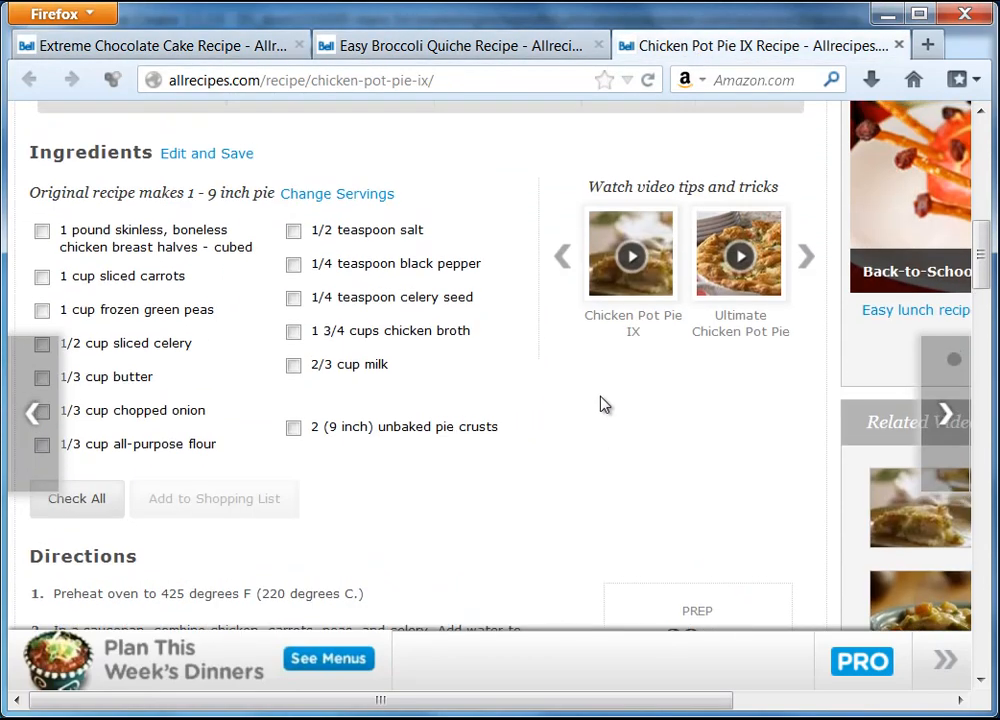
{"action": "scroll", "coordinate": [600, 400], "scroll_direction": "up", "scroll_amount": 2}
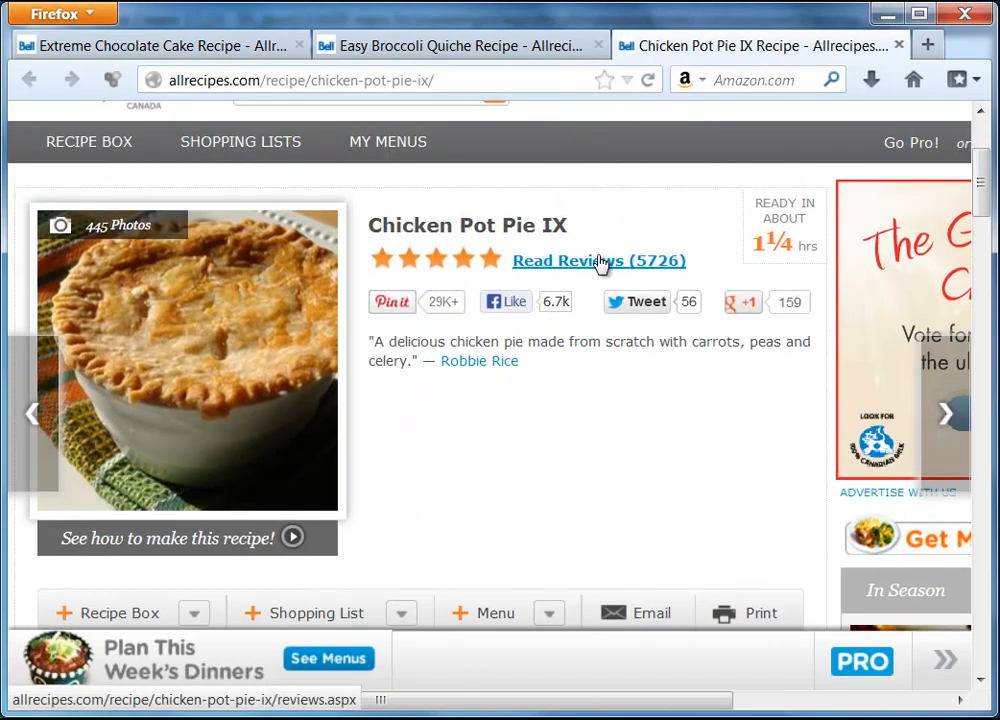
{"action": "left_click", "coordinate": [604, 264]}
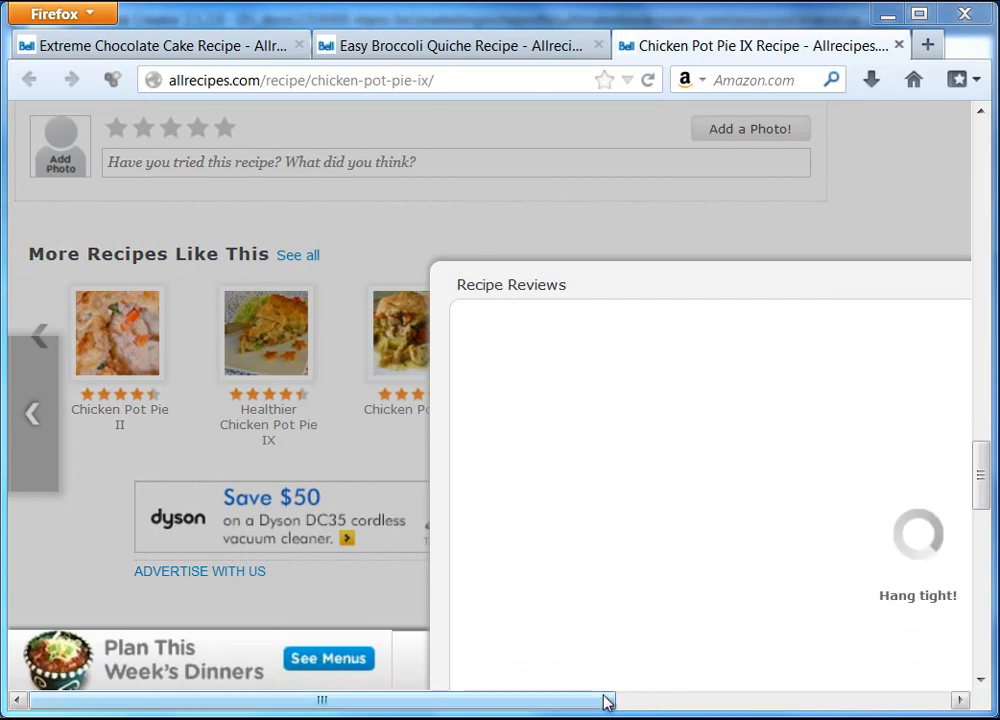
Step: Close the pot pie reviews and open the Easy Broccoli Quiche reviews (816)
{"action": "left_click_drag", "start_coordinate": [603, 705], "coordinate": [565, 704]}
{"action": "left_click", "coordinate": [945, 282]}
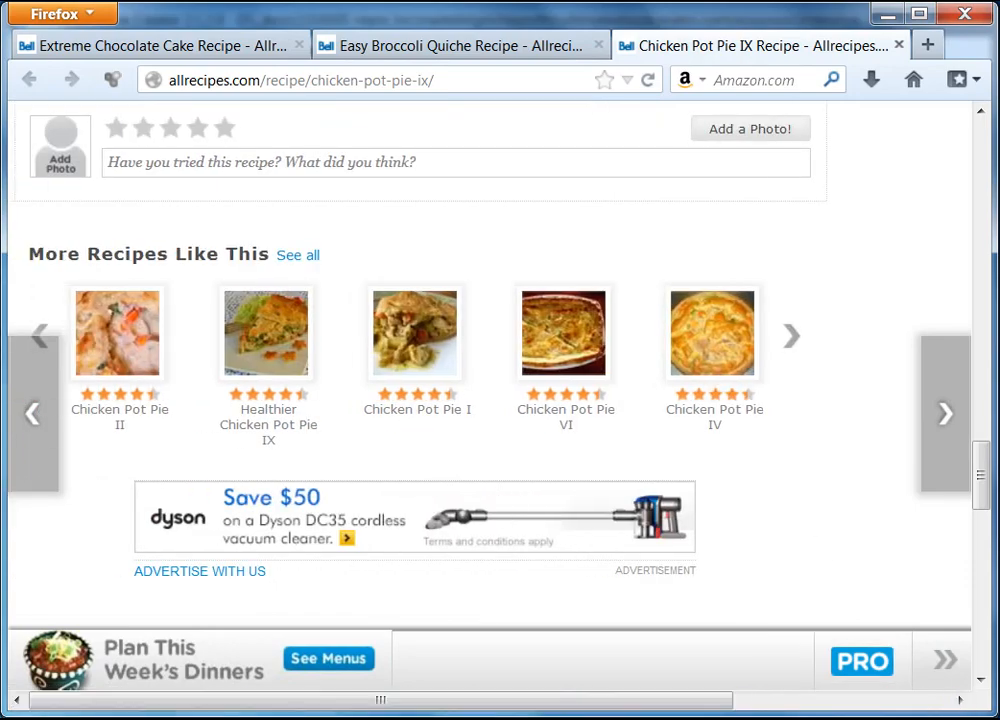
{"action": "left_click_drag", "start_coordinate": [985, 494], "coordinate": [995, 138]}
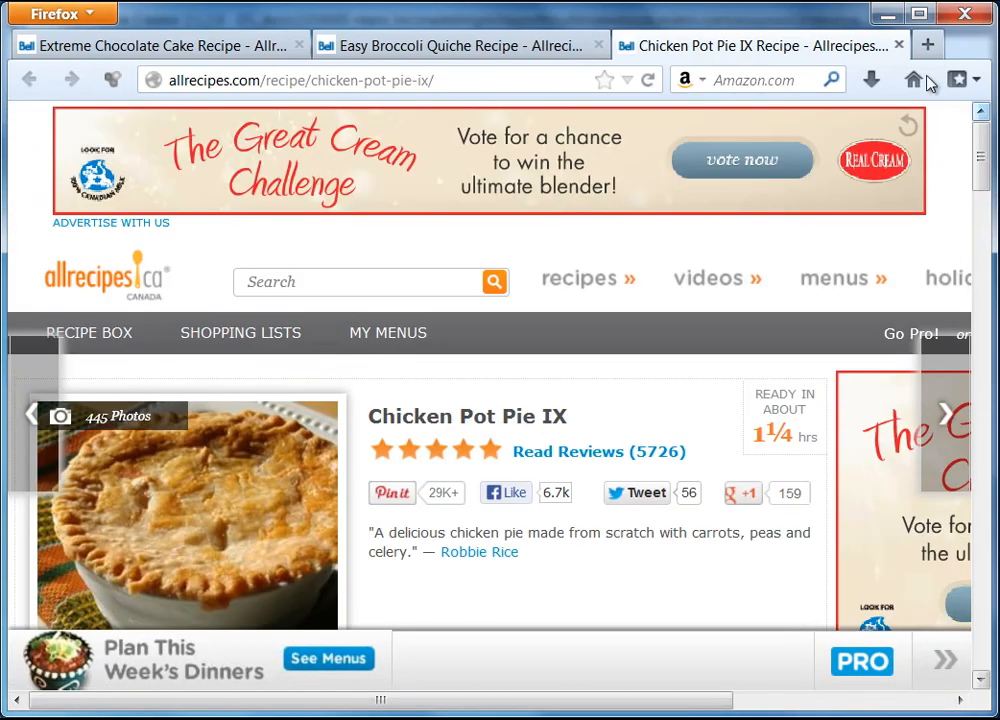
{"action": "left_click", "coordinate": [401, 50]}
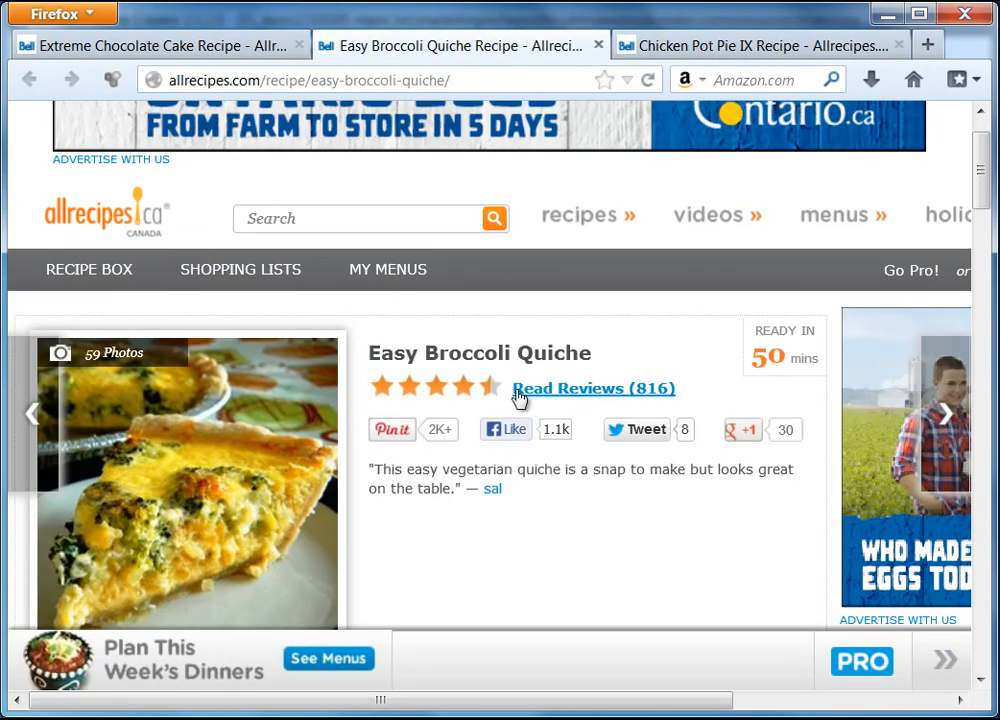
{"action": "left_click", "coordinate": [590, 389]}
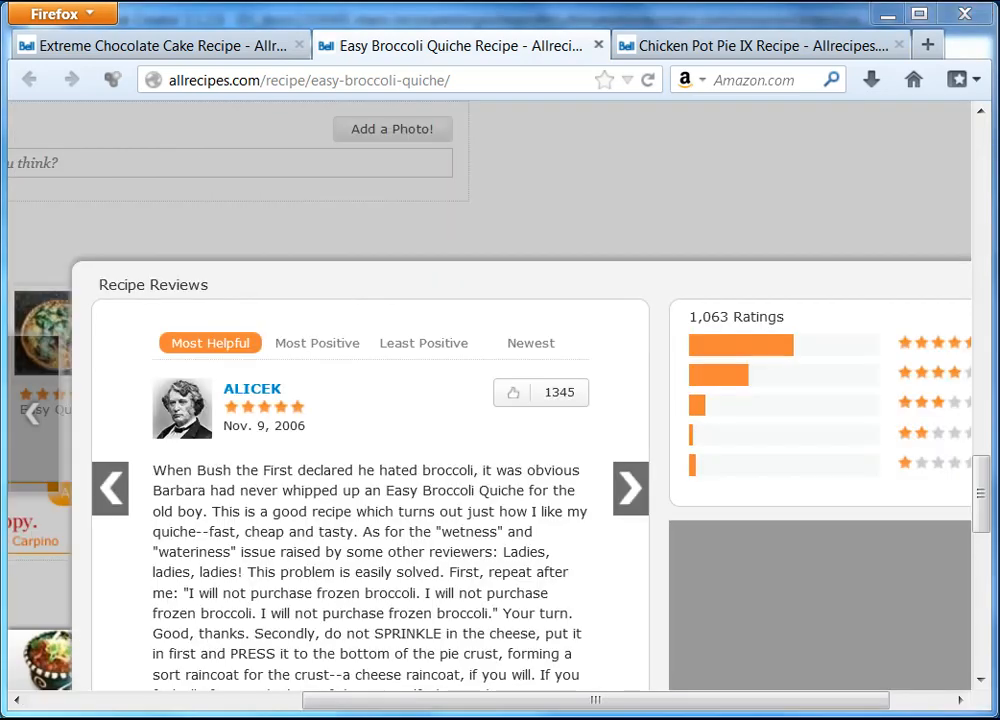
{"action": "left_click_drag", "start_coordinate": [983, 473], "coordinate": [984, 510]}
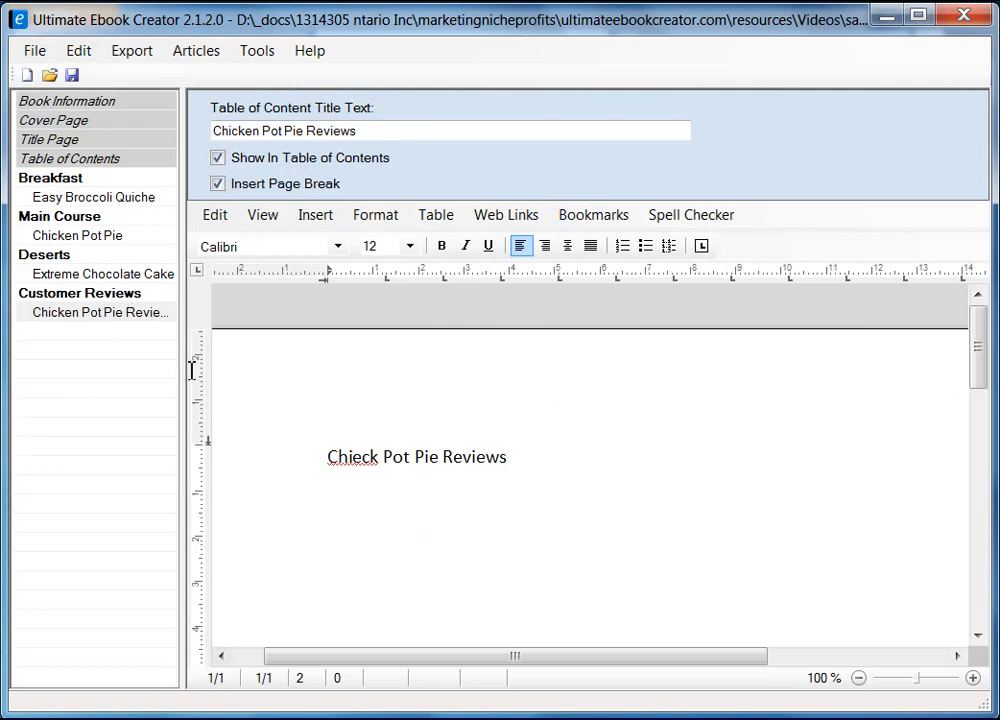
Step: Fix the misspelled 'Chieck' in the reviews page heading
{"action": "left_click", "coordinate": [368, 452]}
{"action": "key", "text": "BackSpace"}
{"action": "key", "text": "shift+Right"}
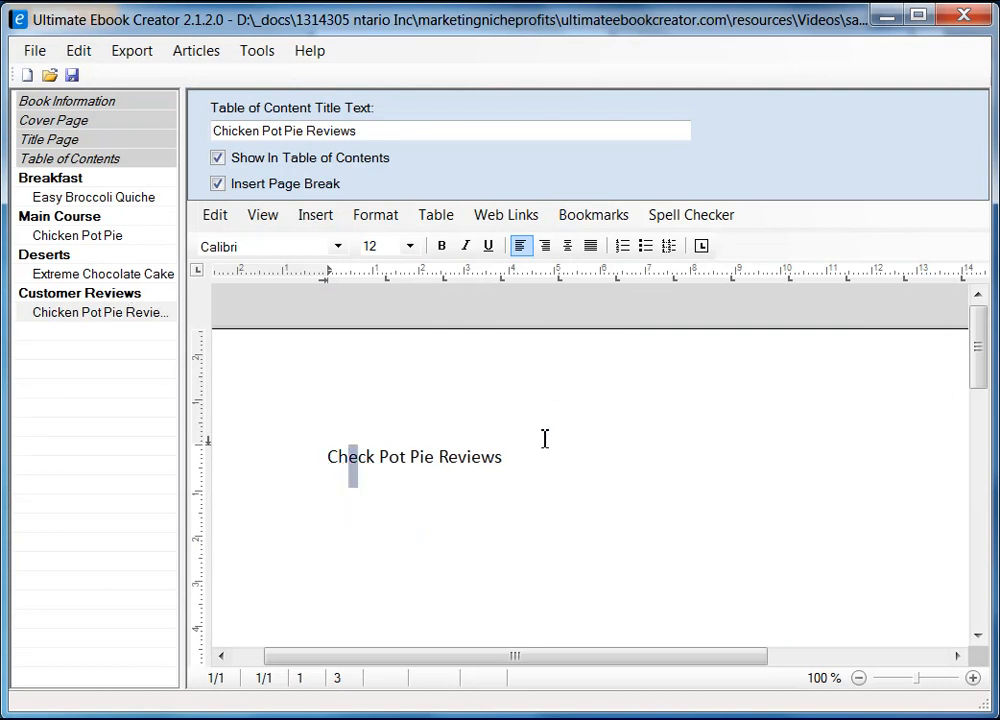
{"action": "type", "text": "i"}
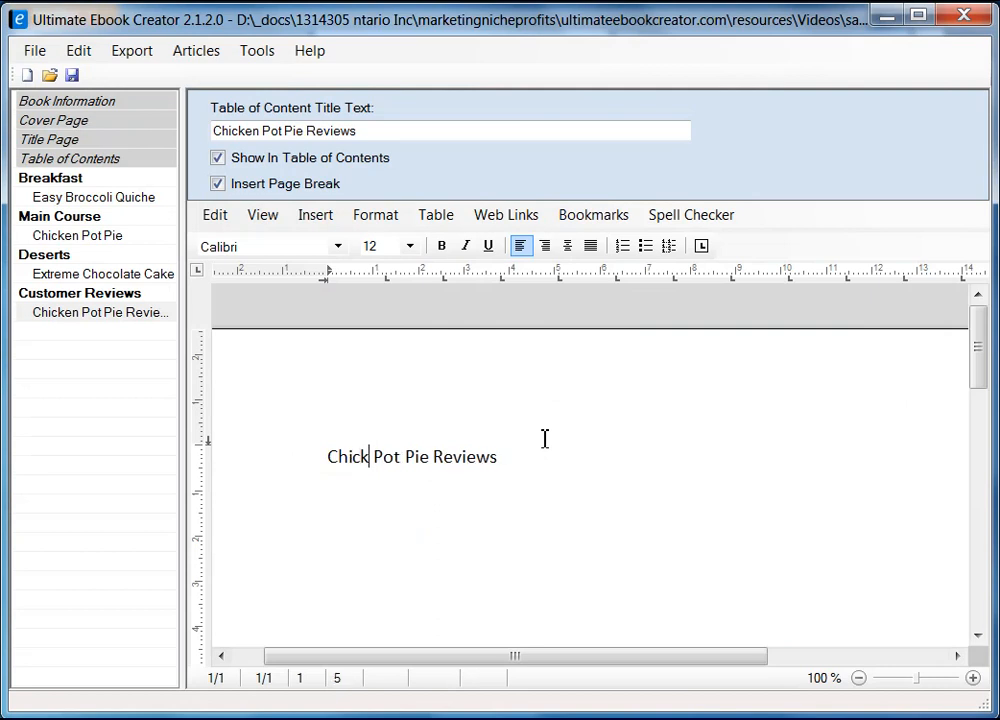
Step: Copy the 'Easy Broccoli Quiche' title from that chapter's table of contents title
{"action": "left_click", "coordinate": [104, 314]}
{"action": "left_click_drag", "start_coordinate": [352, 130], "coordinate": [212, 131]}
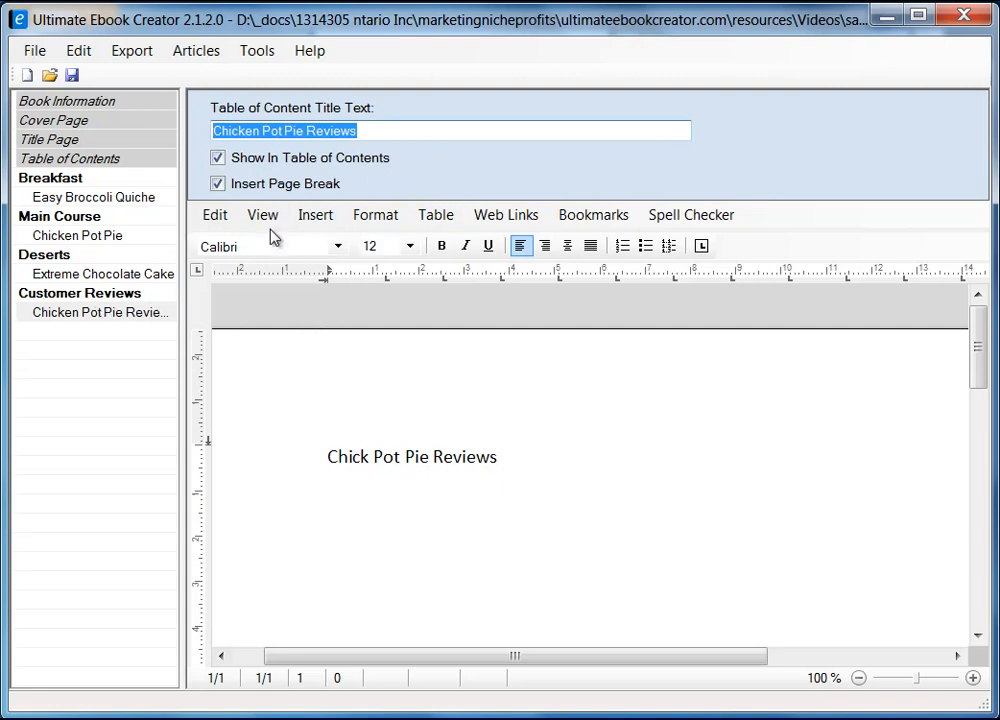
{"action": "left_click", "coordinate": [134, 197]}
{"action": "left_click_drag", "start_coordinate": [368, 131], "coordinate": [166, 111]}
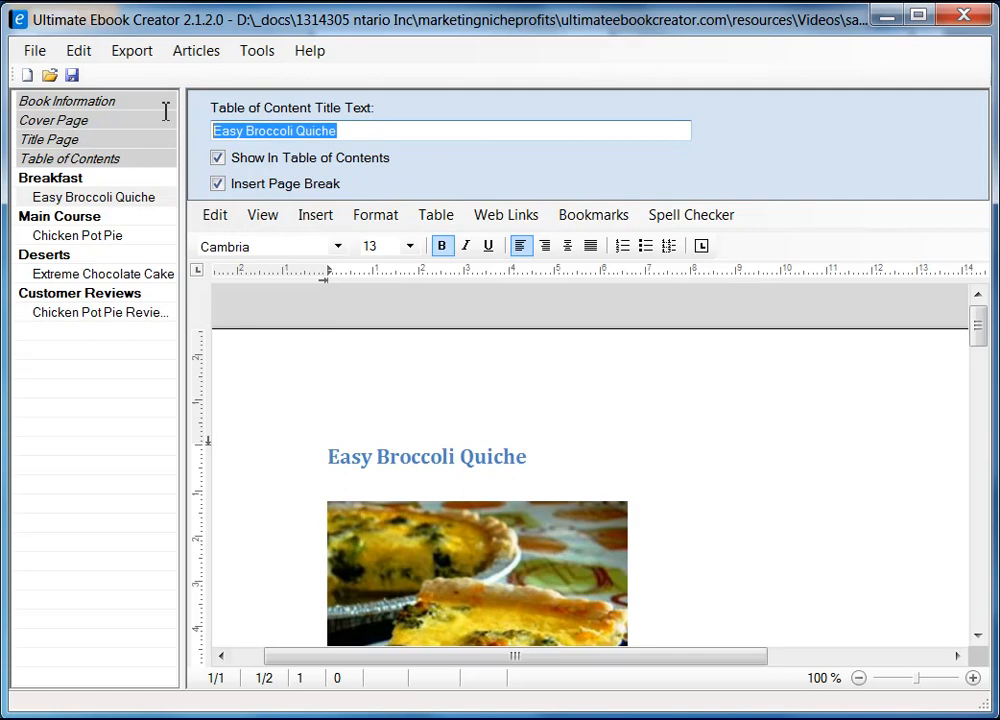
{"action": "right_click", "coordinate": [306, 131]}
{"action": "left_click", "coordinate": [375, 210]}
Step: Replace 'Chicken Pot Pie' with the quiche name in the reviews chapter title, then copy it
{"action": "left_click", "coordinate": [145, 314]}
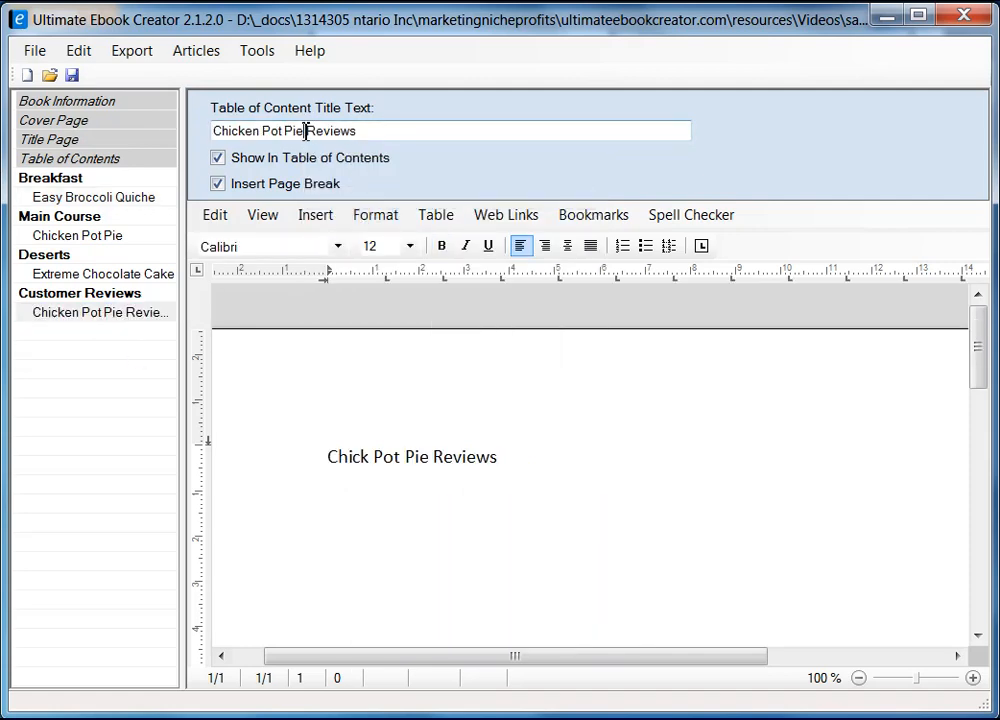
{"action": "left_click_drag", "start_coordinate": [306, 131], "coordinate": [176, 135]}
{"action": "right_click", "coordinate": [245, 137]}
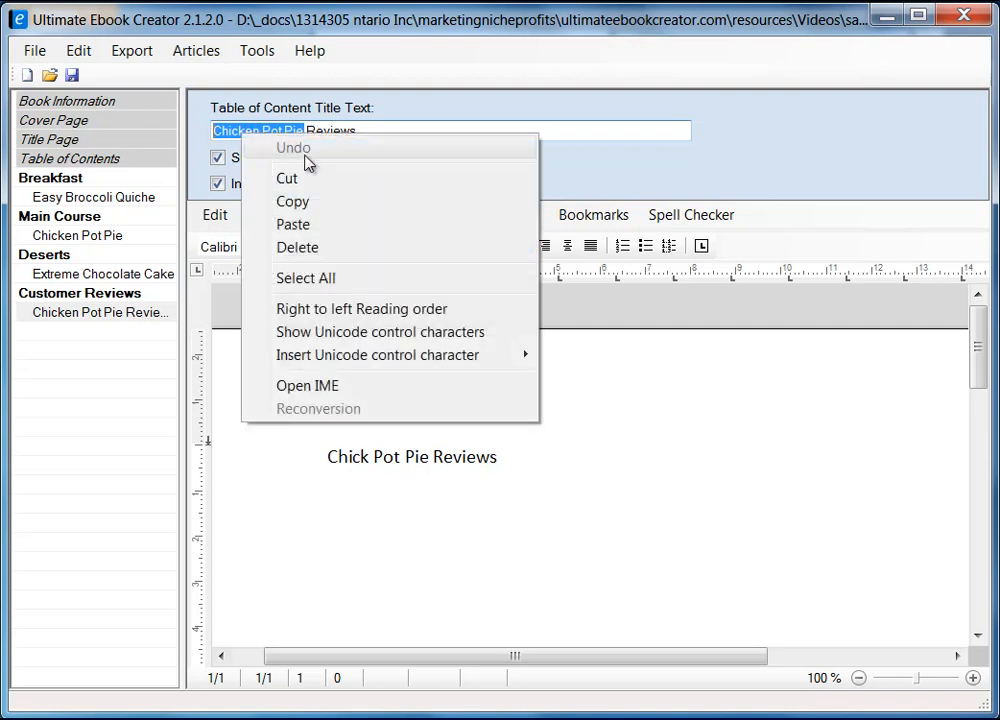
{"action": "left_click", "coordinate": [306, 223]}
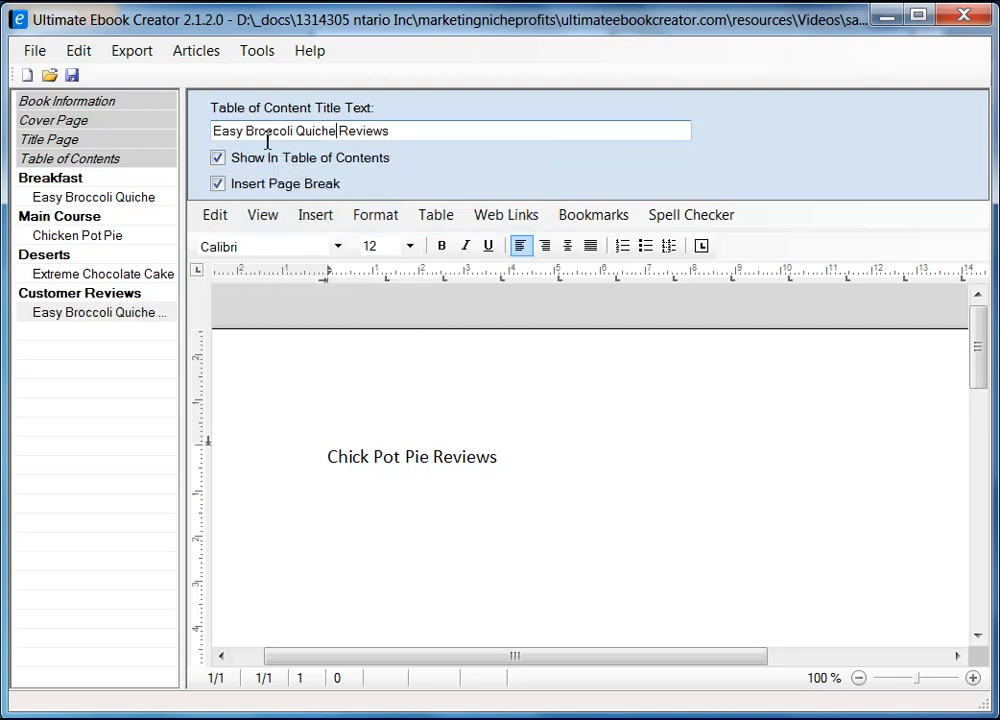
{"action": "left_click_drag", "start_coordinate": [396, 128], "coordinate": [183, 108]}
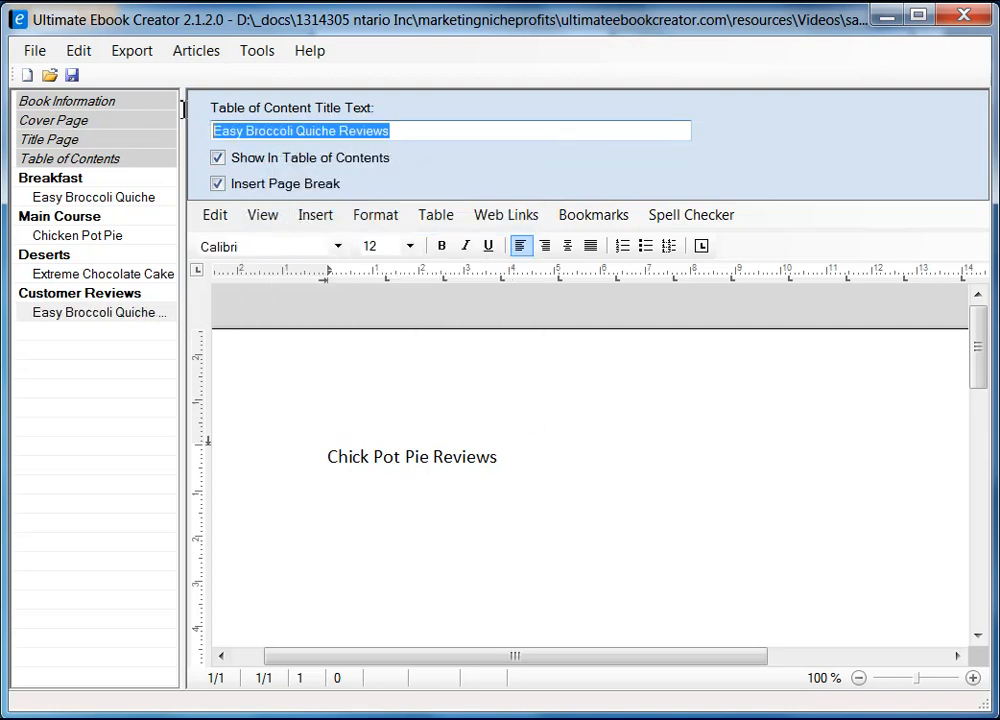
{"action": "right_click", "coordinate": [290, 137]}
{"action": "left_click", "coordinate": [353, 201]}
Step: Paste 'Easy Broccoli Quiche Reviews' as unformatted text over the page heading
{"action": "left_click", "coordinate": [329, 457]}
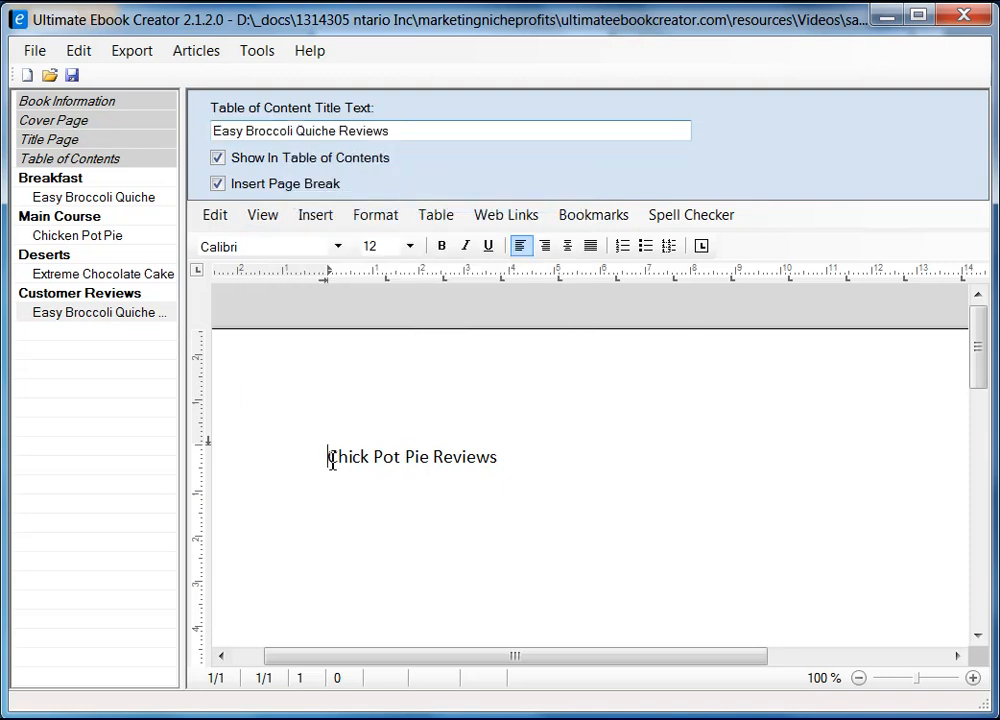
{"action": "left_click", "coordinate": [498, 460], "text": "shift"}
{"action": "right_click", "coordinate": [477, 456]}
{"action": "mouse_move", "coordinate": [558, 518]}
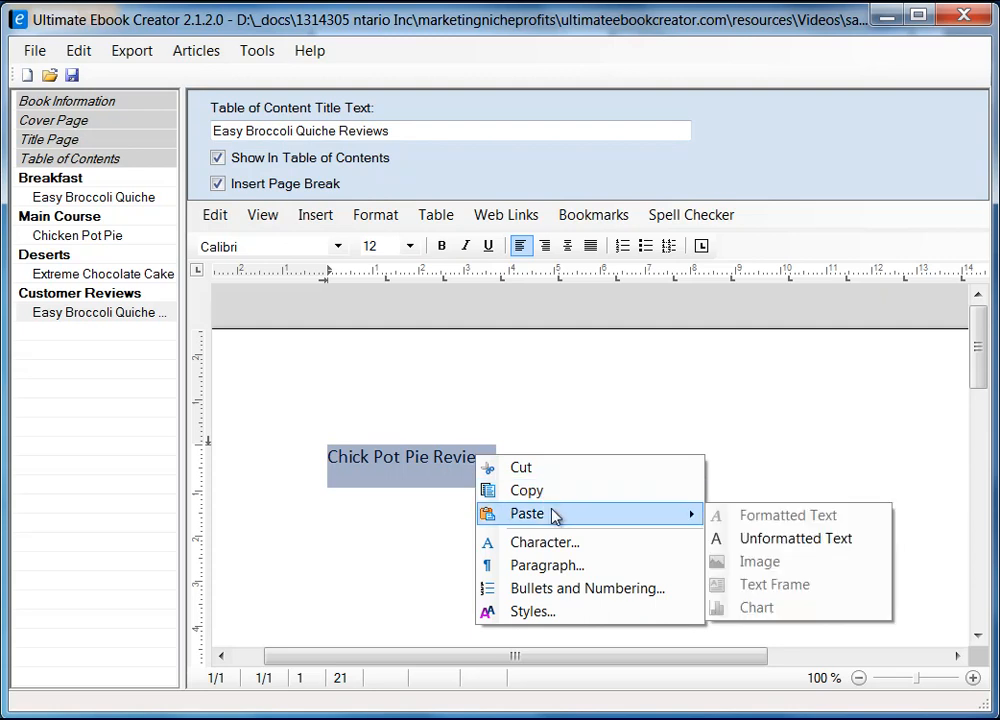
{"action": "left_click", "coordinate": [808, 540]}
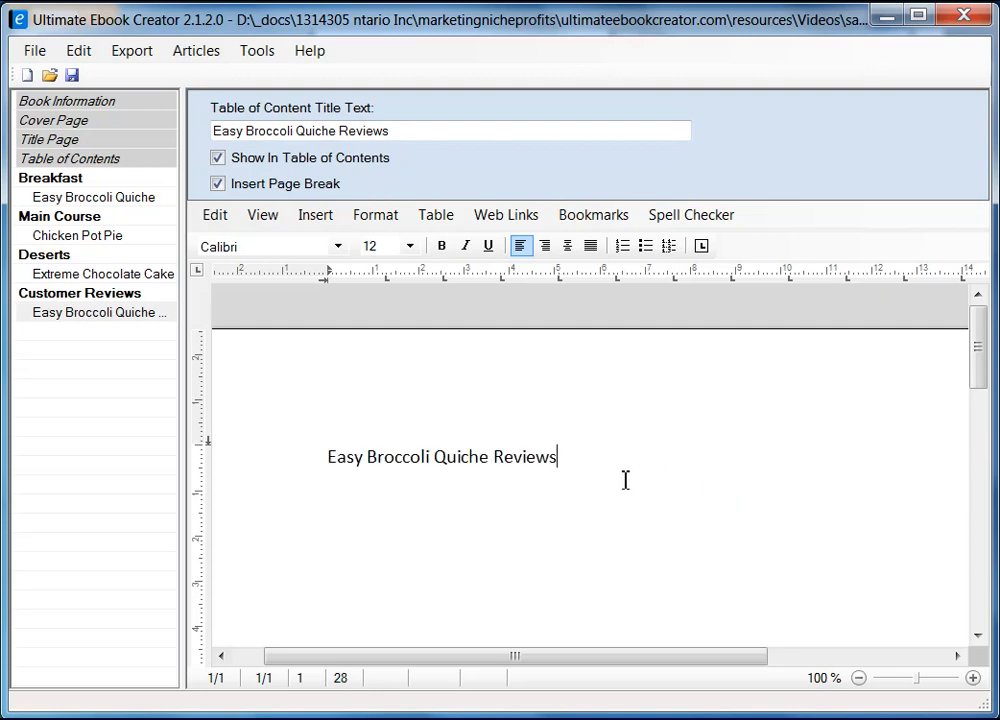
{"action": "key", "text": "Return"}
Step: Copy the first broccoli quiche review's text from Firefox
{"action": "key", "text": "alt+Tab"}
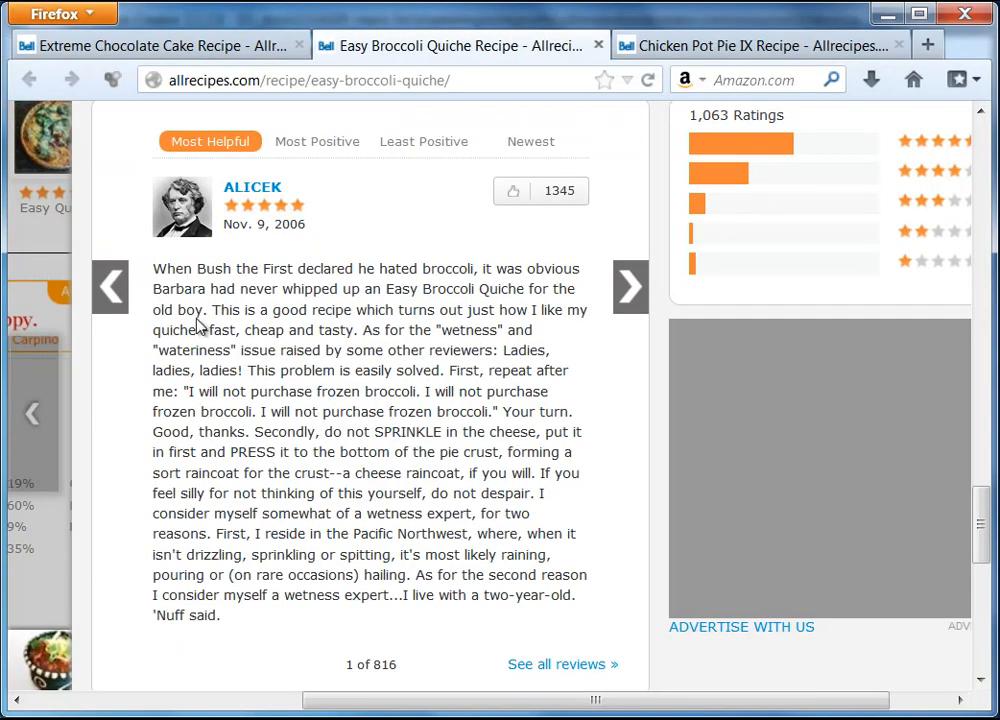
{"action": "left_click_drag", "start_coordinate": [156, 270], "coordinate": [229, 618]}
{"action": "right_click", "coordinate": [262, 545]}
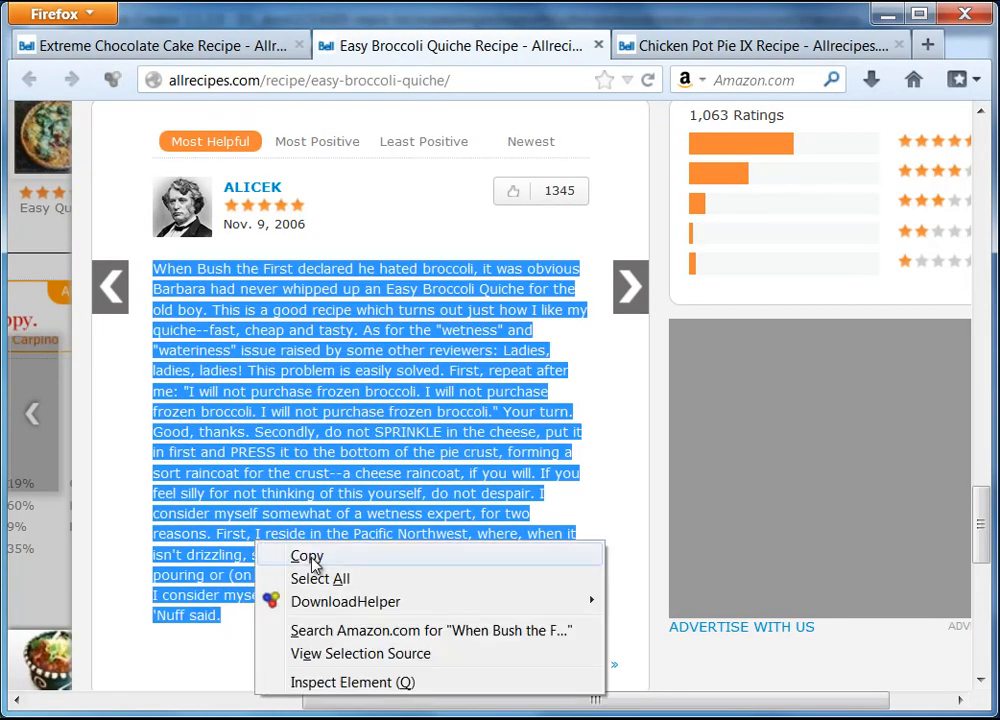
{"action": "left_click", "coordinate": [287, 560]}
{"action": "key", "text": "alt+Tab"}
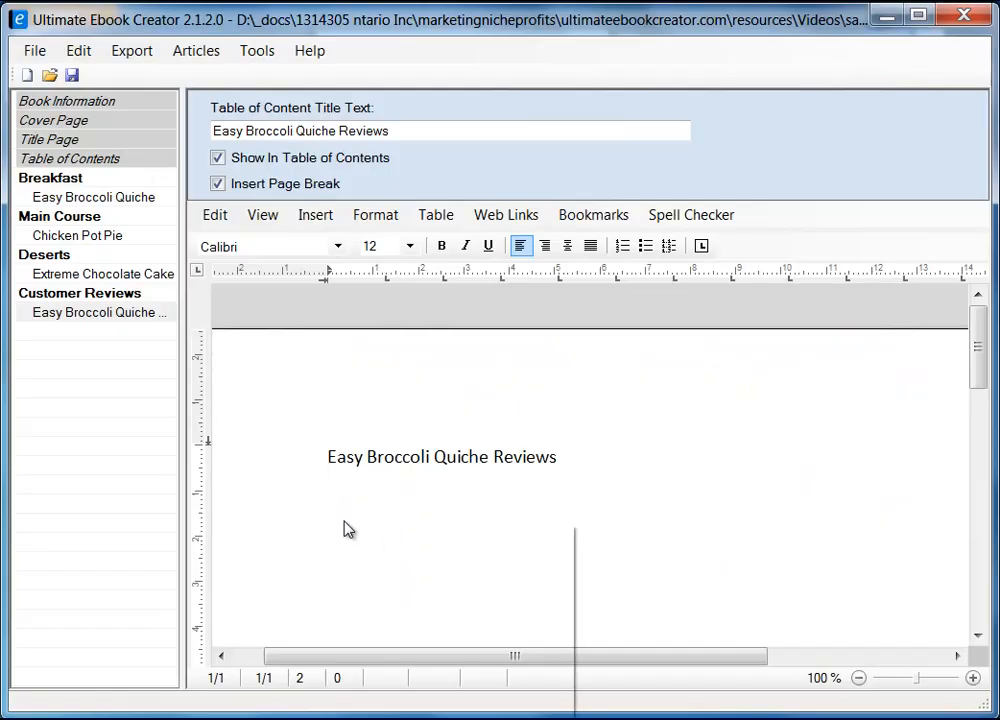
Step: Paste the first quiche review as unformatted text below the heading
{"action": "right_click", "coordinate": [344, 524]}
{"action": "mouse_move", "coordinate": [471, 583]}
{"action": "left_click", "coordinate": [661, 605]}
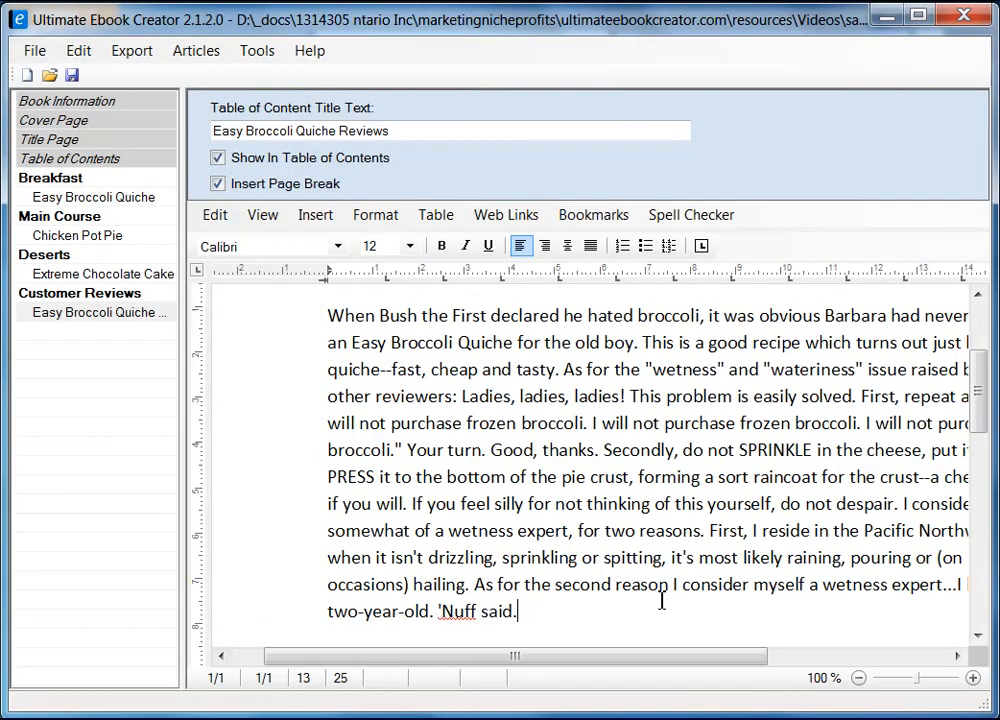
Step: Apply the heading 2 style to the Easy Broccoli Quiche Reviews heading
{"action": "scroll", "coordinate": [594, 495], "scroll_direction": "up", "scroll_amount": 3}
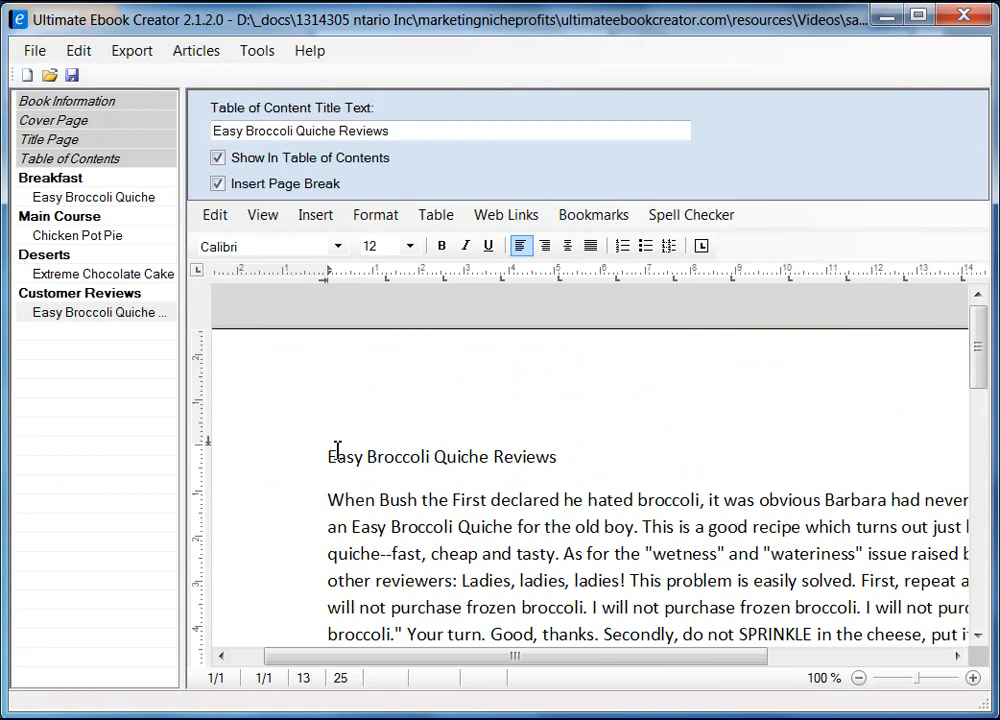
{"action": "left_click", "coordinate": [286, 468]}
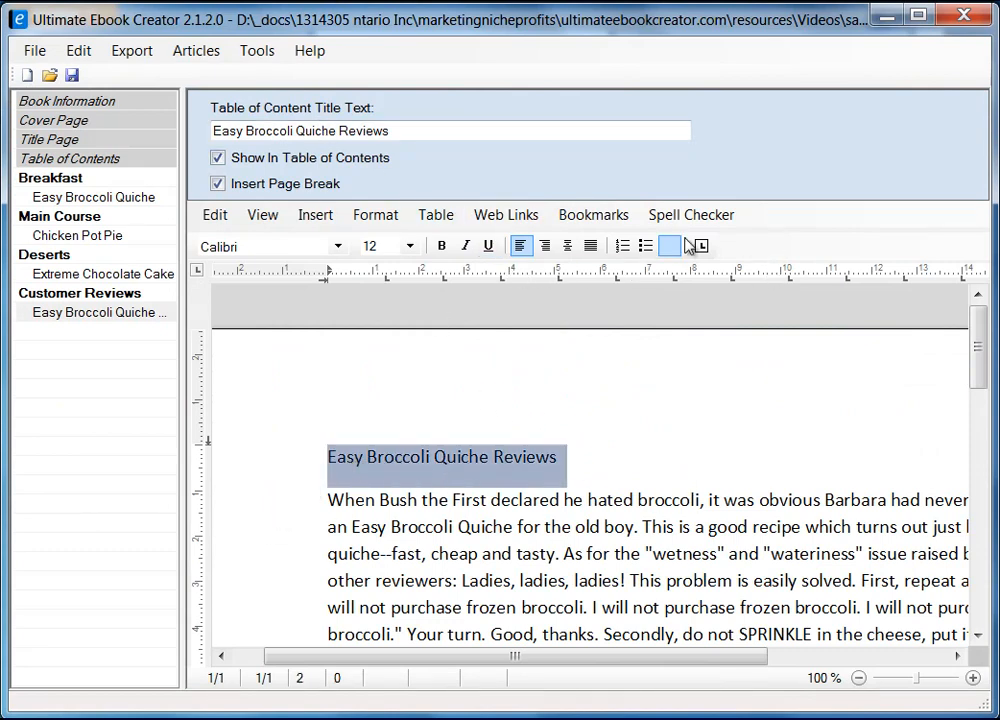
{"action": "left_click", "coordinate": [390, 222]}
{"action": "left_click", "coordinate": [432, 334]}
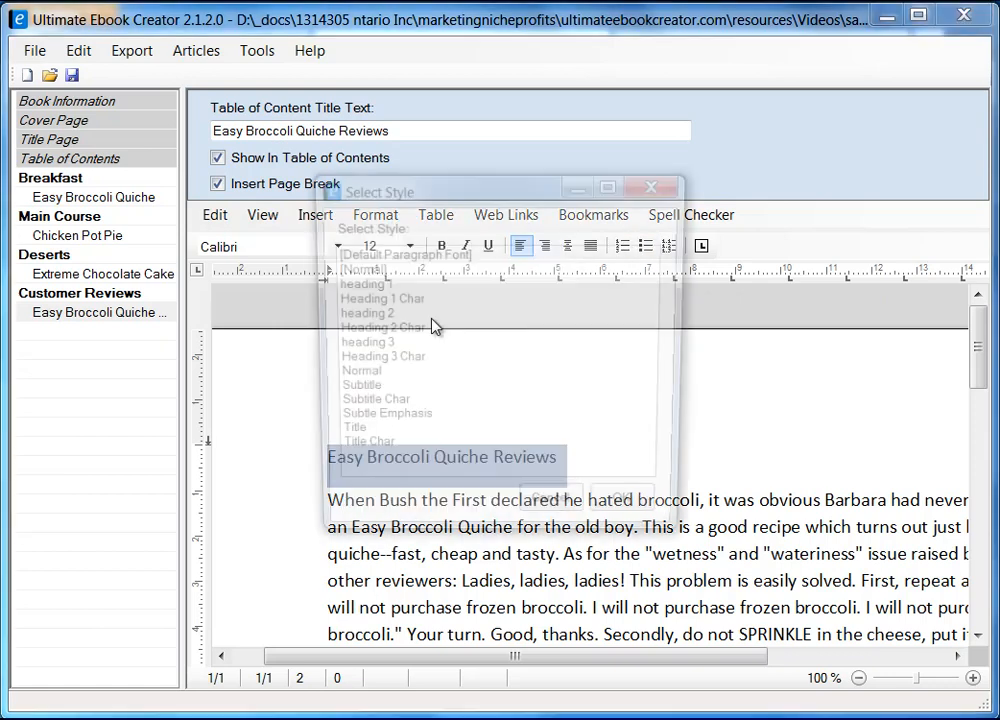
{"action": "left_click", "coordinate": [384, 314]}
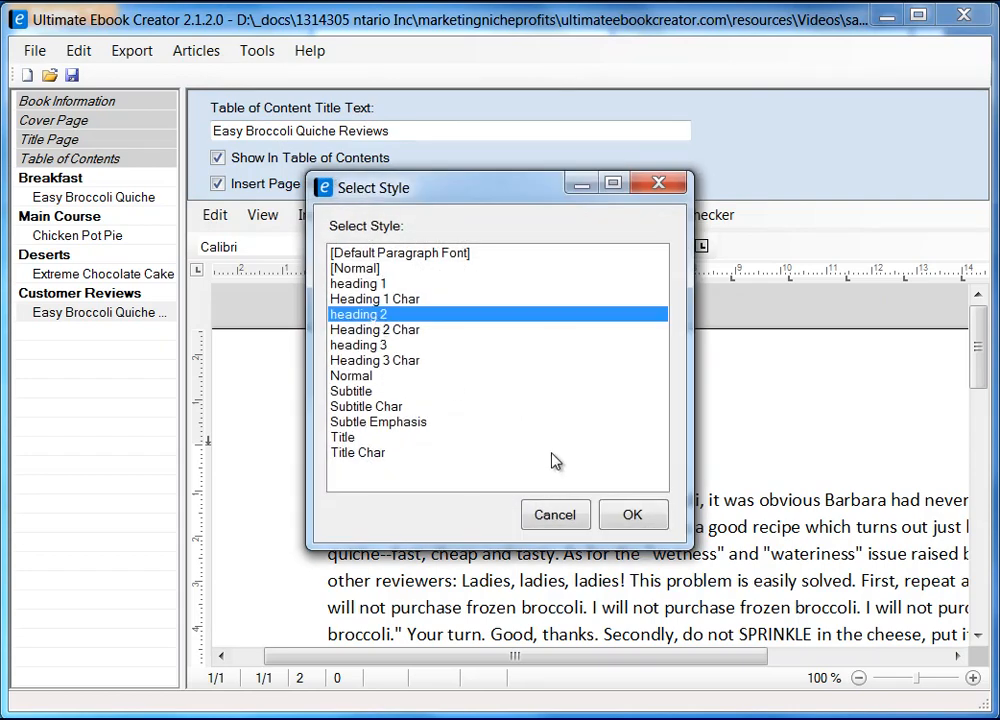
{"action": "left_click", "coordinate": [645, 514]}
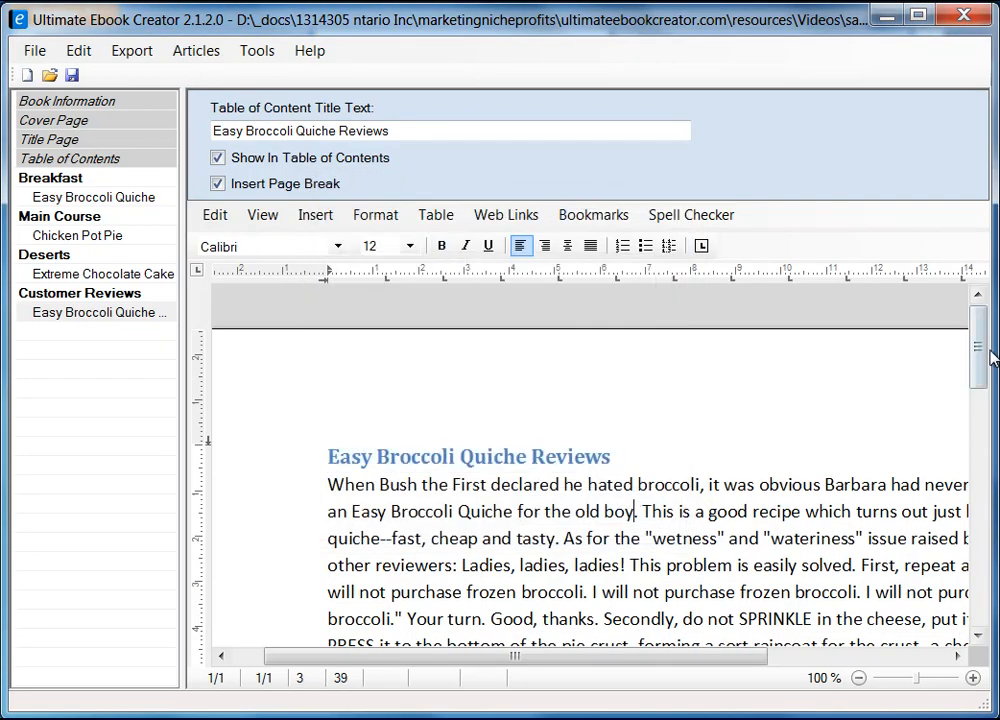
{"action": "scroll", "coordinate": [977, 390], "scroll_direction": "down", "scroll_amount": 5}
{"action": "left_click", "coordinate": [627, 418]}
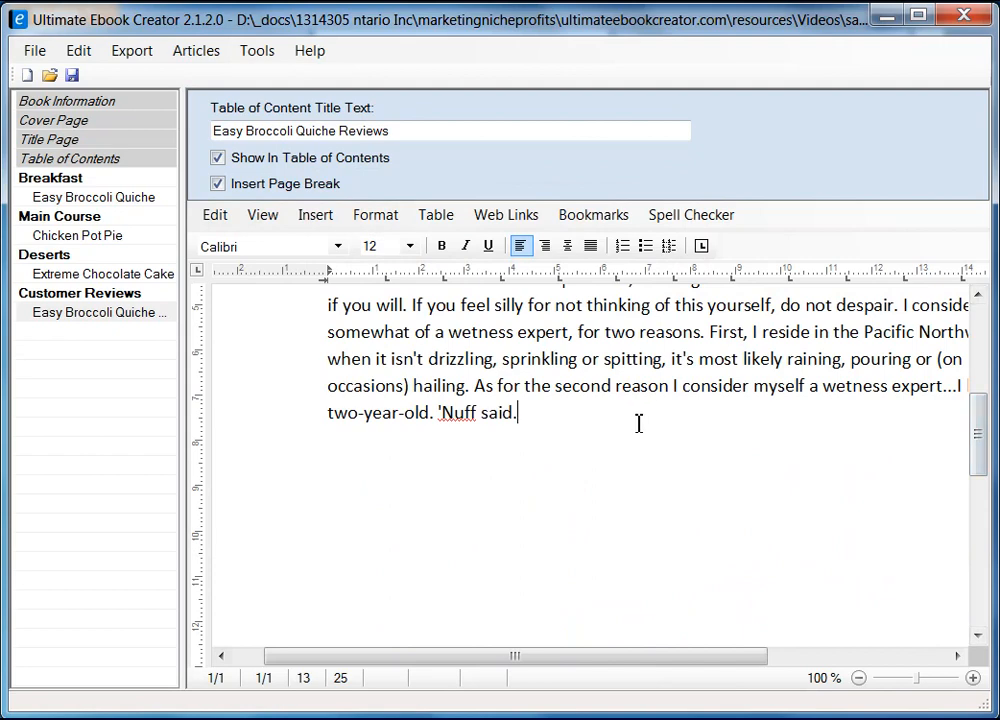
Step: Add an empty line after the first review and copy the second quiche review from Firefox
{"action": "key", "text": "Return"}
{"action": "key", "text": "alt+Tab"}
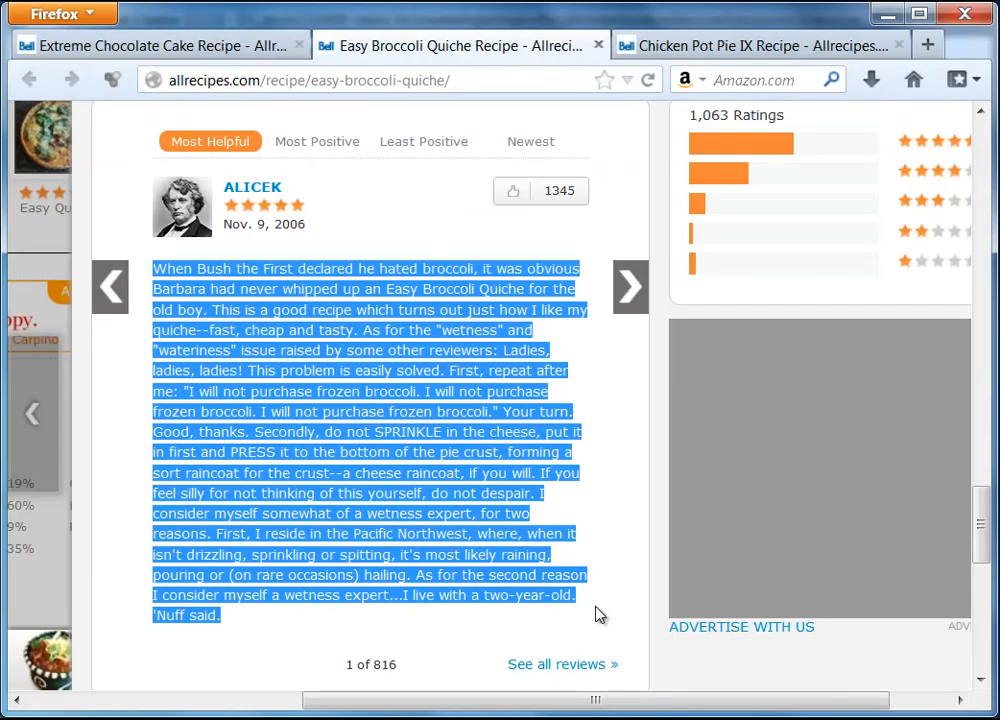
{"action": "left_click", "coordinate": [632, 286]}
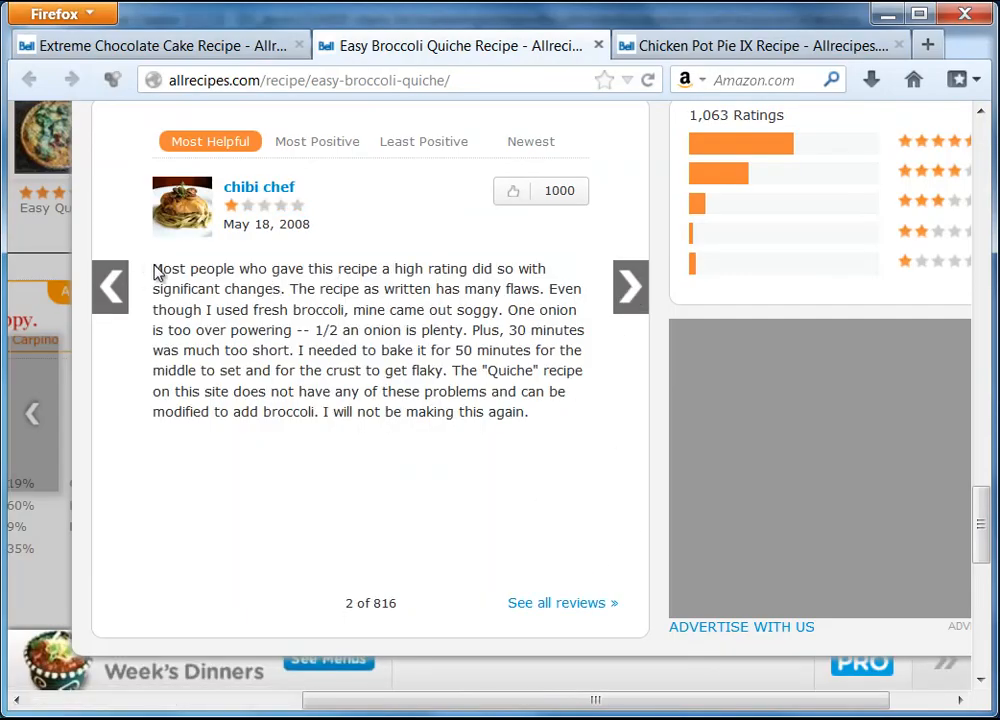
{"action": "left_click_drag", "start_coordinate": [154, 270], "coordinate": [490, 410]}
{"action": "right_click", "coordinate": [490, 410]}
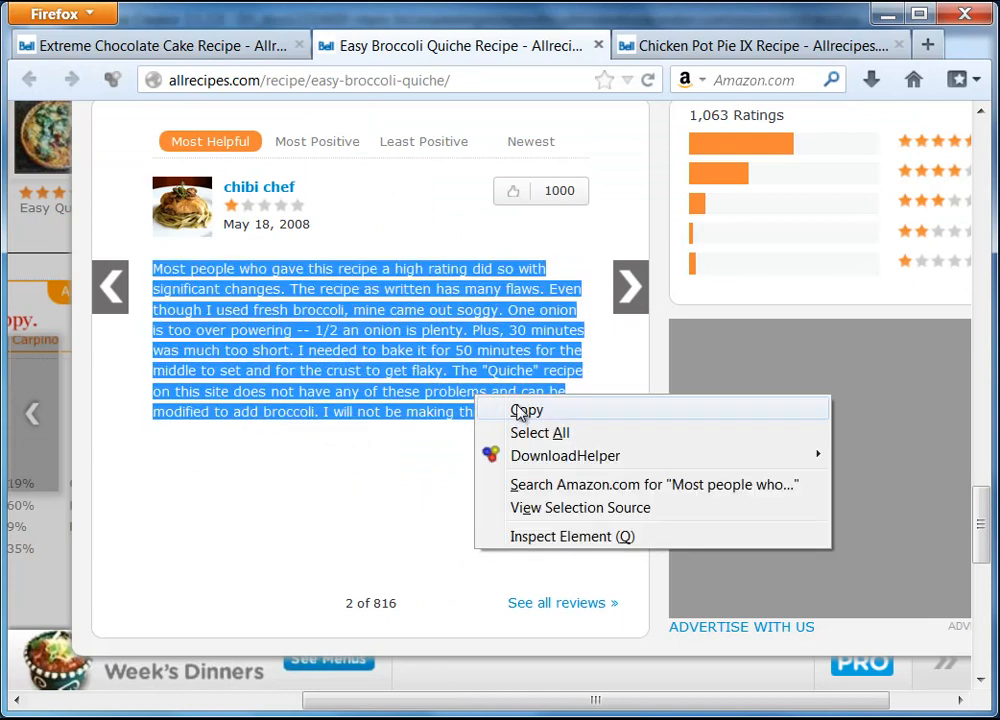
{"action": "left_click", "coordinate": [525, 411]}
{"action": "key", "text": "alt+Tab"}
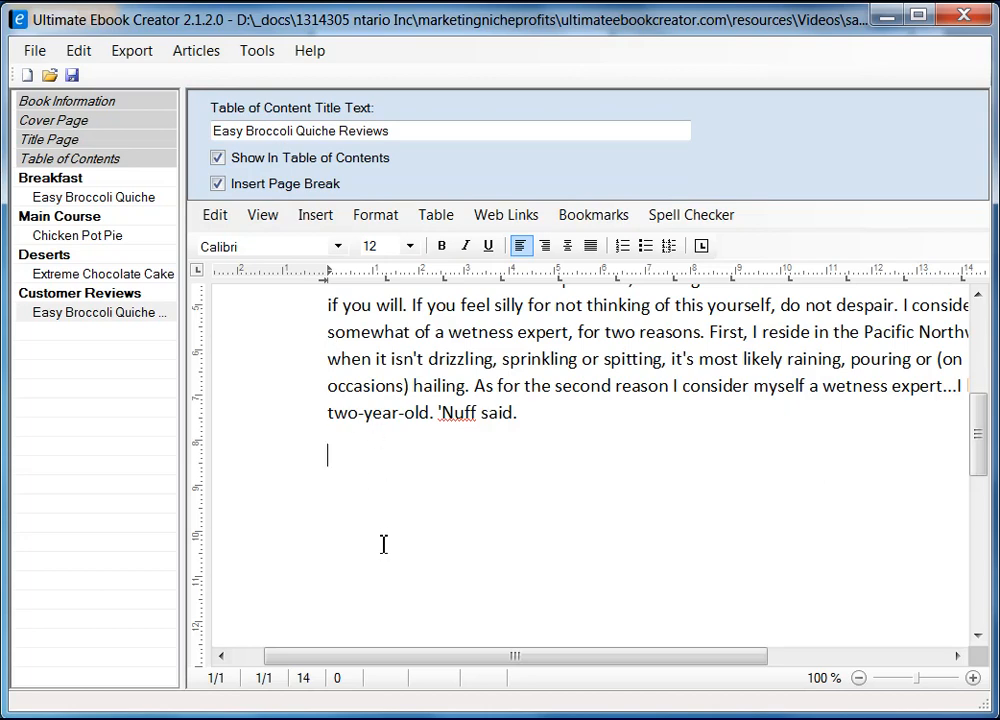
Step: Add an empty line below the reviews heading
{"action": "scroll", "coordinate": [600, 445], "scroll_direction": "up", "scroll_amount": 10}
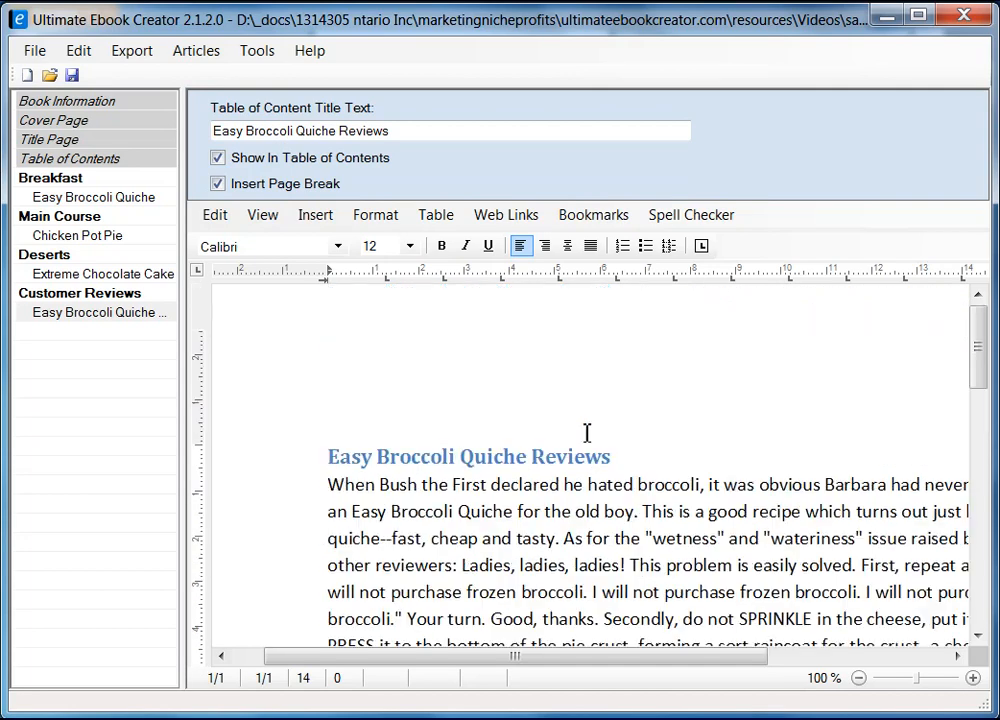
{"action": "left_click", "coordinate": [699, 455]}
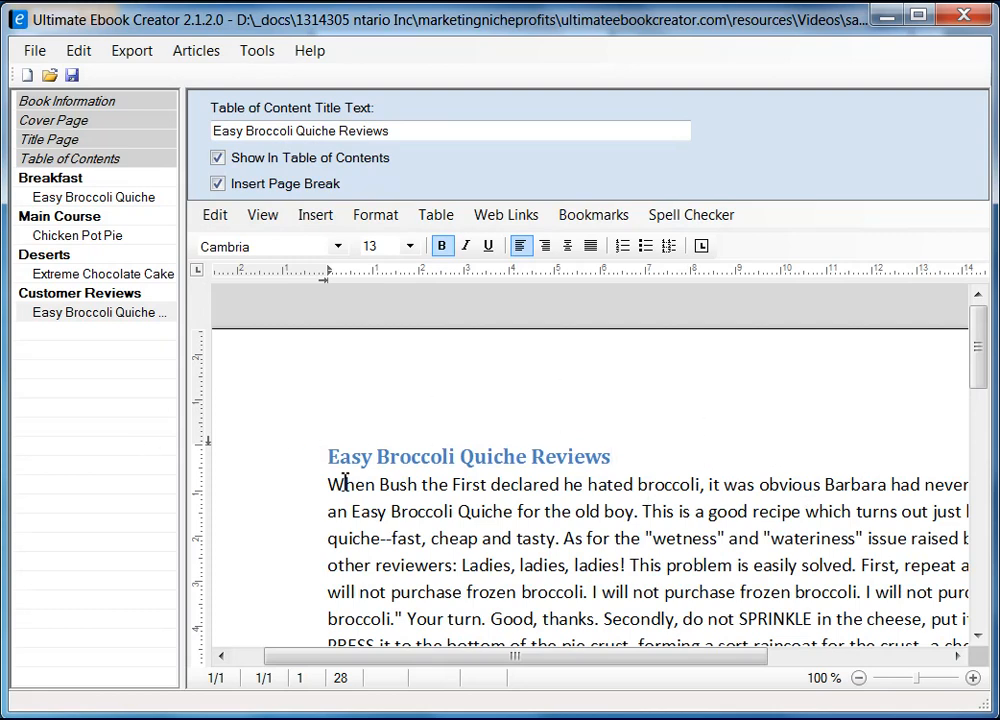
{"action": "scroll", "coordinate": [681, 472], "scroll_direction": "down", "scroll_amount": 2}
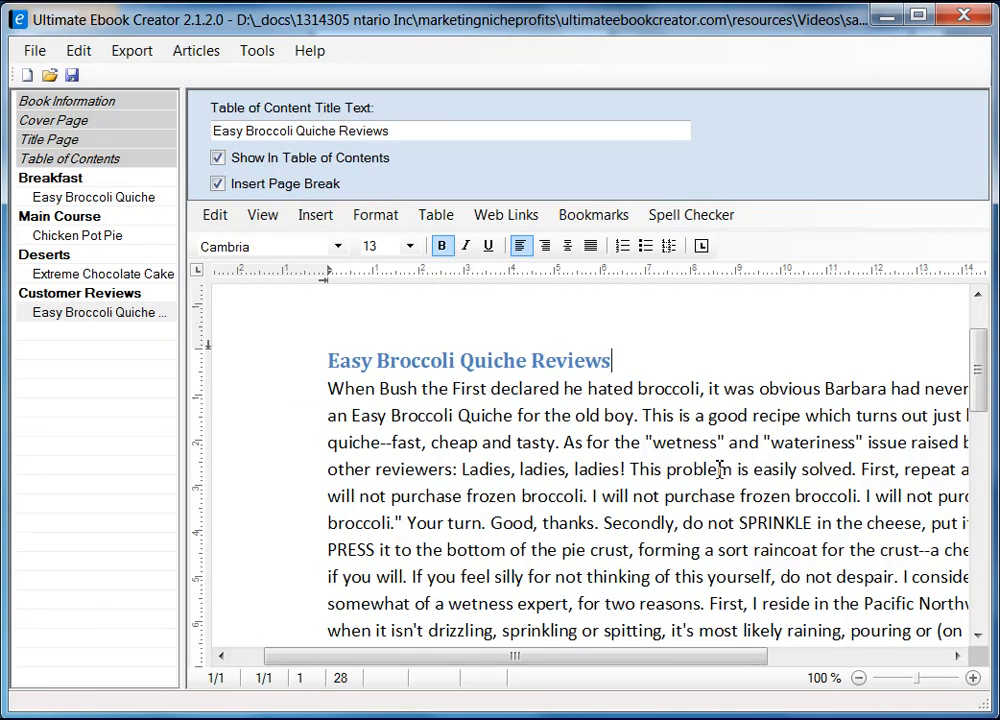
{"action": "key", "text": "Return"}
{"action": "key", "text": "Down"}
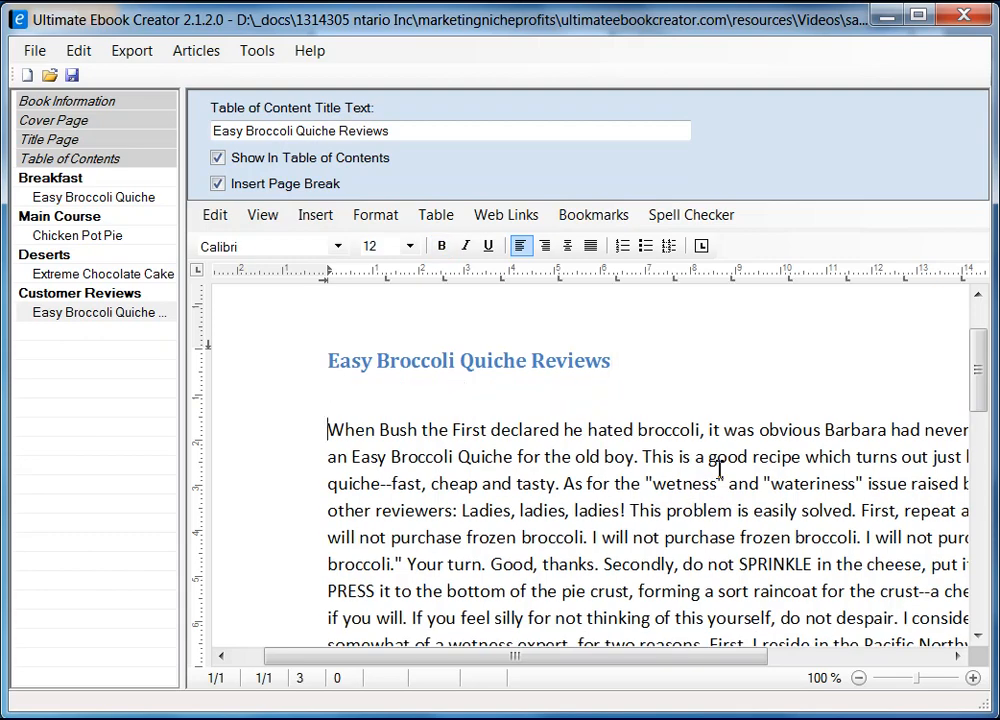
Step: Insert a page break after the first review to start a blank second page
{"action": "scroll", "coordinate": [465, 518], "scroll_direction": "down", "scroll_amount": 6}
{"action": "left_click", "coordinate": [448, 531]}
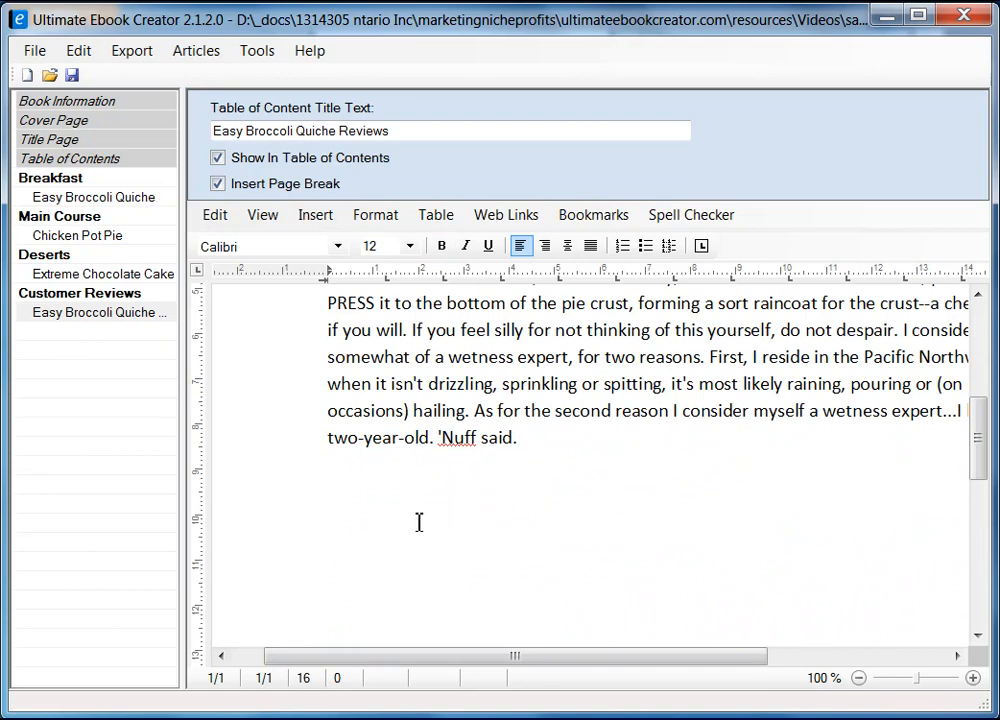
{"action": "key", "text": "ctrl+Return"}
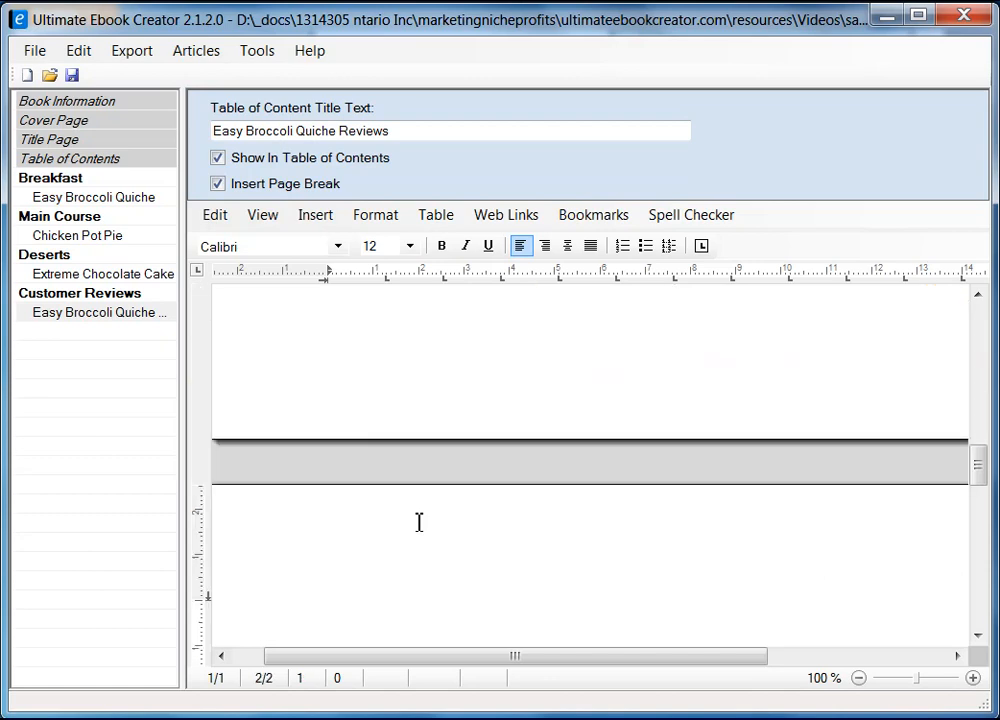
{"action": "left_click_drag", "start_coordinate": [512, 657], "coordinate": [413, 663]}
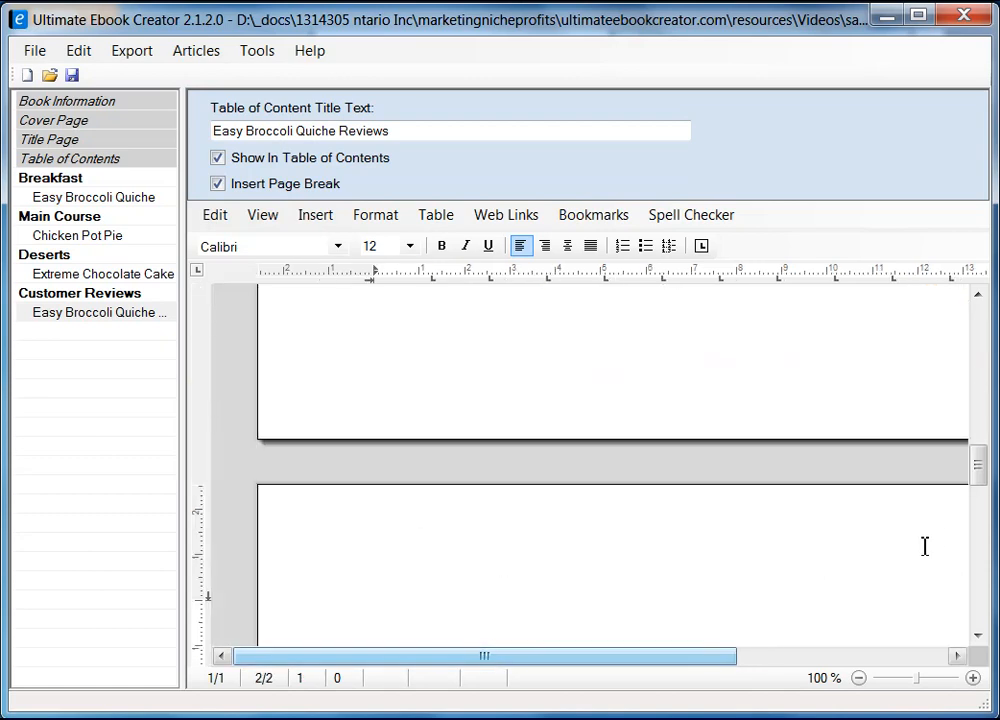
{"action": "mouse_move", "coordinate": [980, 475]}
{"action": "left_mouse_down"}
{"action": "mouse_move", "coordinate": [980, 370]}
{"action": "mouse_move", "coordinate": [980, 480]}
{"action": "left_mouse_up"}
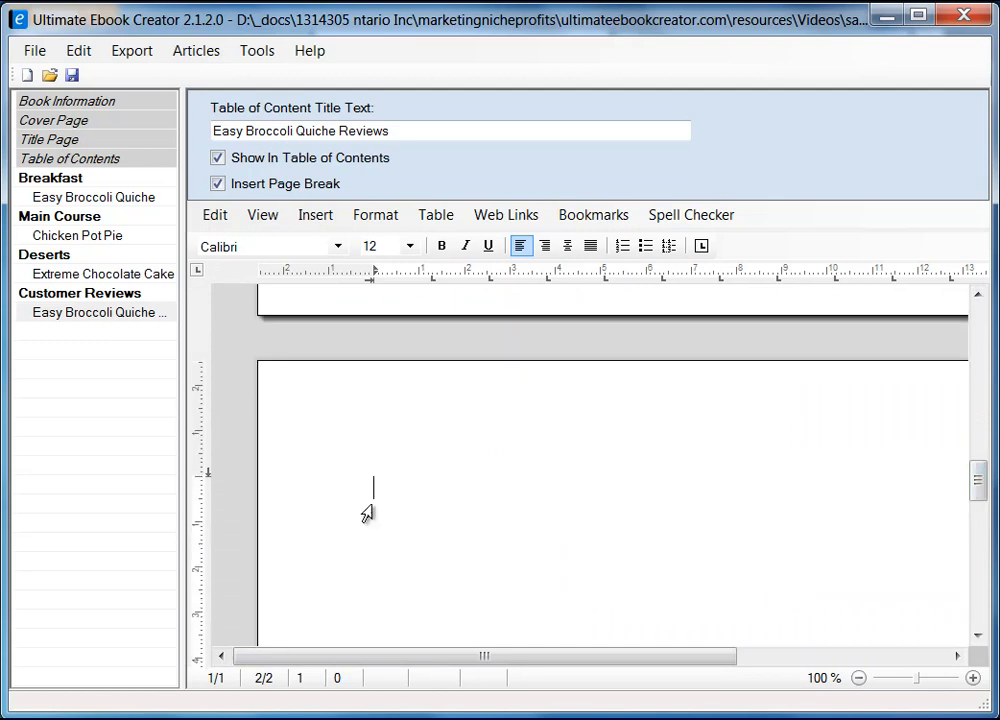
Step: Enter the second reviewer's name and paste the copied review below it as unformatted text
{"action": "key", "text": "alt+Tab"}
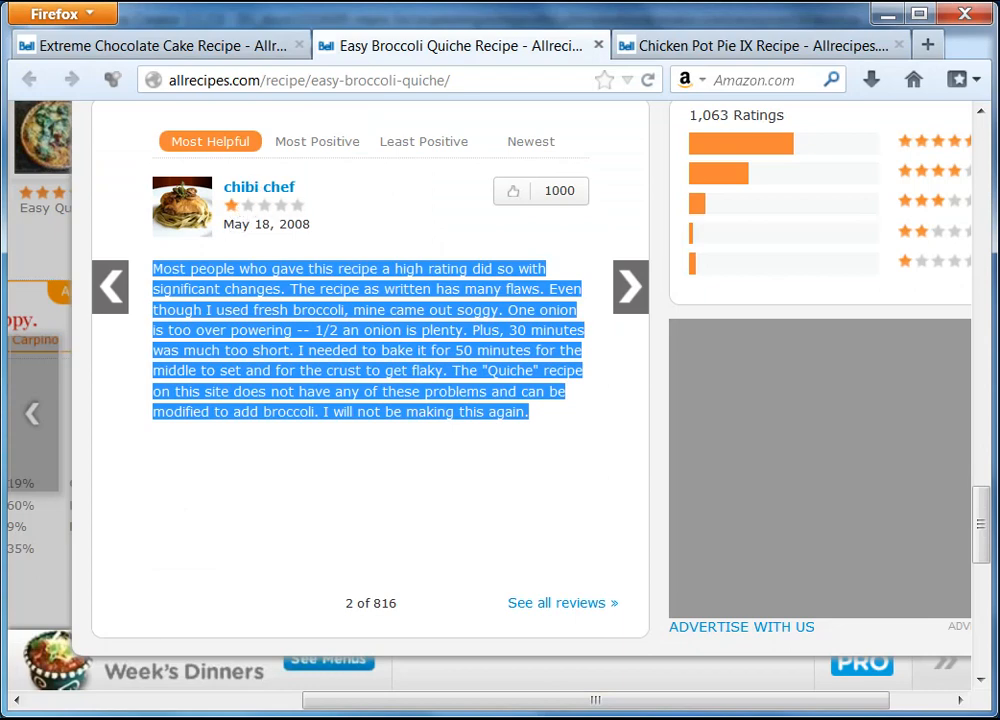
{"action": "key", "text": "alt+Tab"}
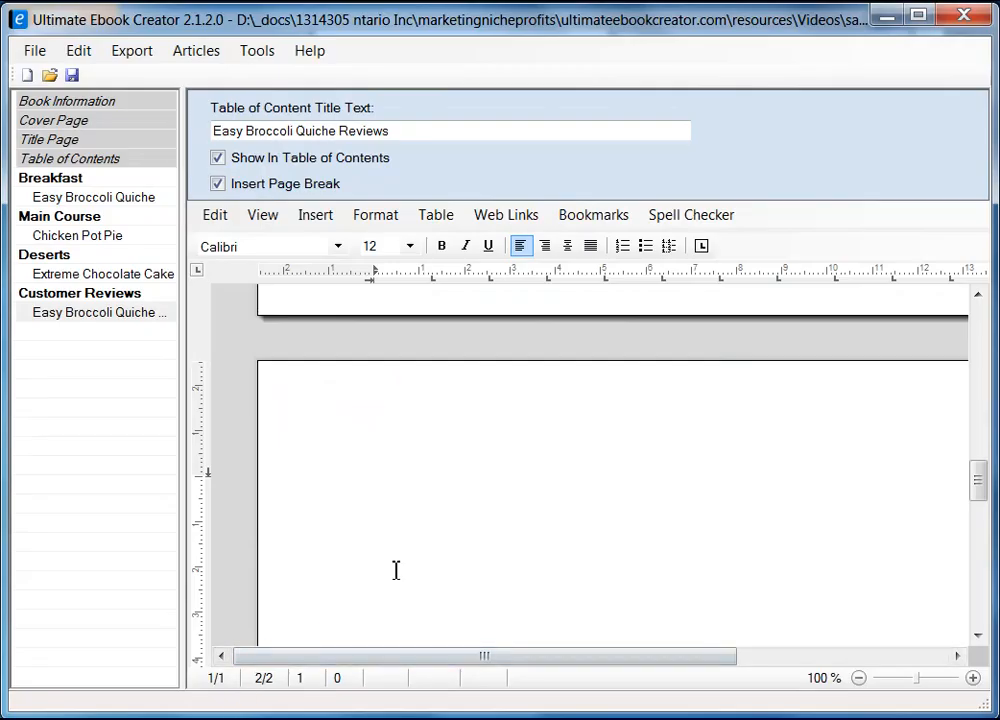
{"action": "type", "text": "Chibi Chef"}
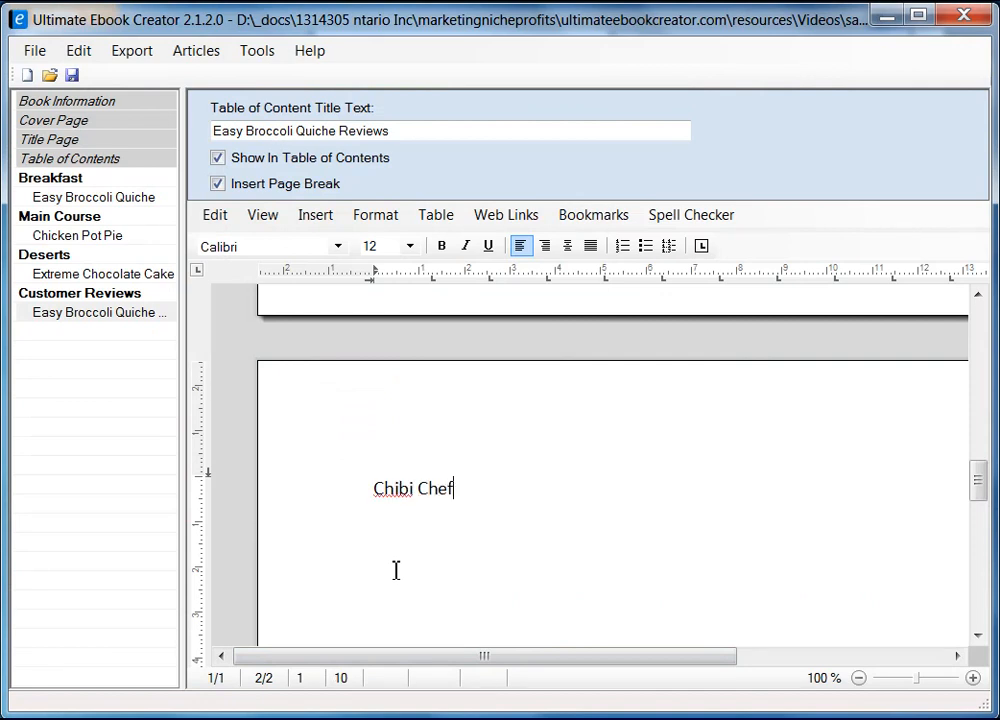
{"action": "key", "text": "Return"}
{"action": "right_click", "coordinate": [401, 540]}
{"action": "mouse_move", "coordinate": [529, 598]}
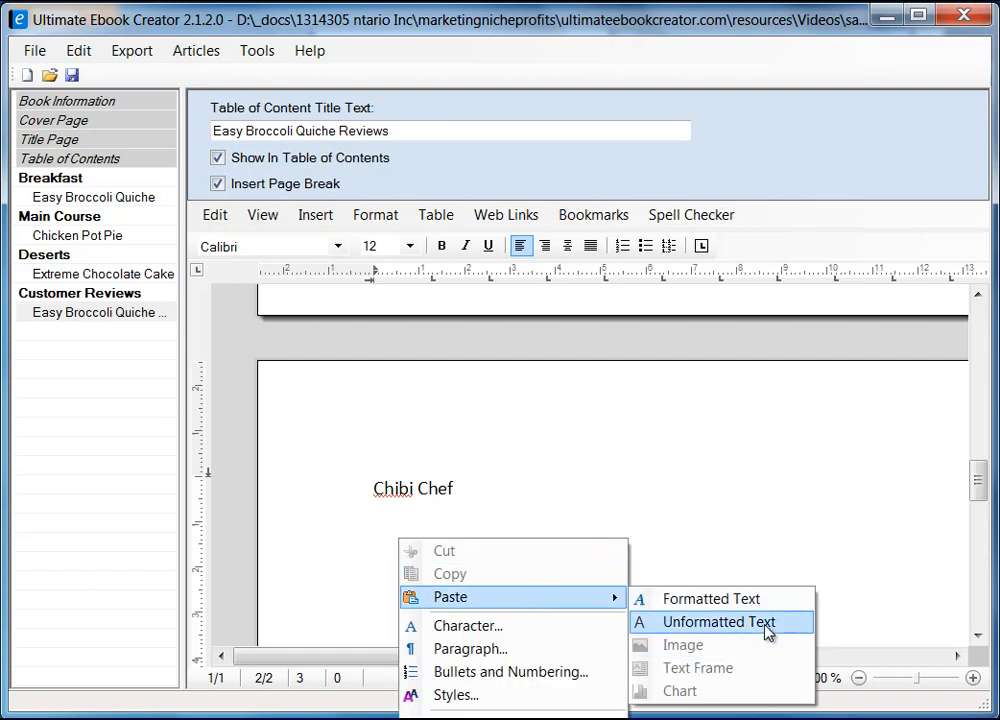
{"action": "left_click", "coordinate": [767, 624]}
Step: Make the second reviewer's name bold
{"action": "left_click", "coordinate": [348, 425]}
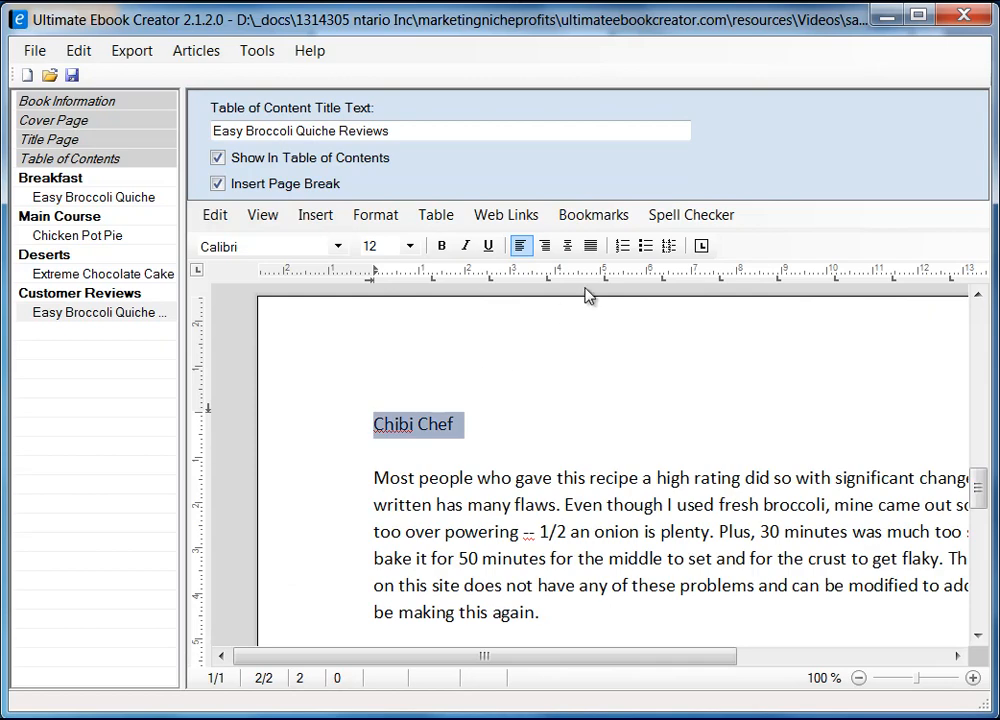
{"action": "left_click", "coordinate": [443, 246]}
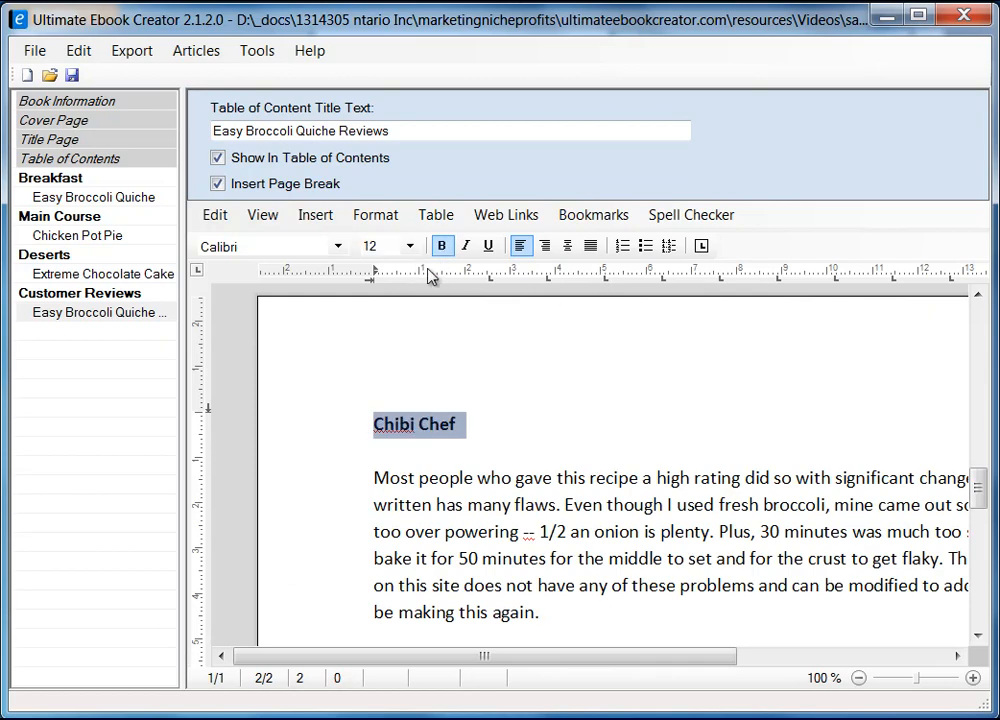
{"action": "left_click", "coordinate": [627, 455]}
{"action": "scroll", "coordinate": [607, 536], "scroll_direction": "down", "scroll_amount": 5}
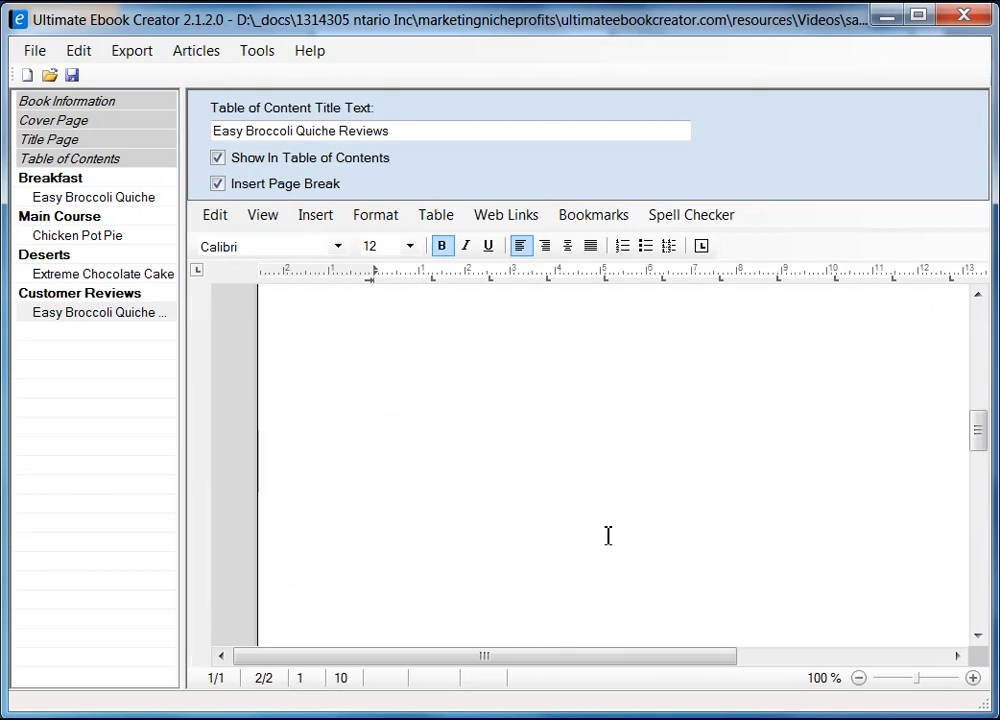
Step: With the cursor under the reviews heading, switch the editor to Draft view
{"action": "scroll", "coordinate": [607, 520], "scroll_direction": "up", "scroll_amount": 4}
{"action": "left_click", "coordinate": [446, 504]}
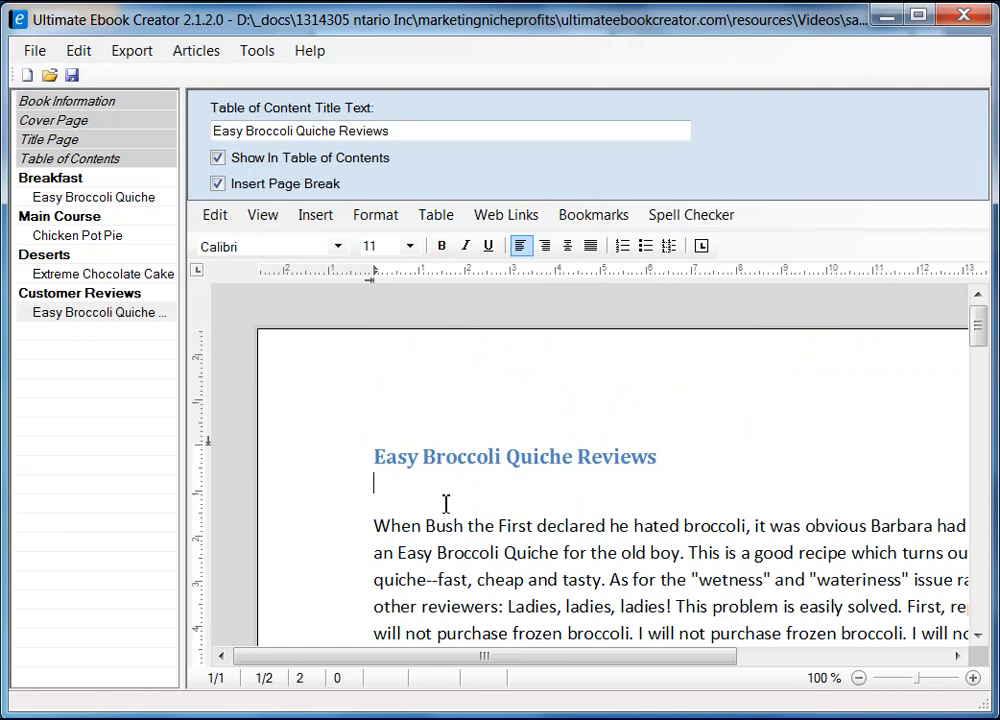
{"action": "scroll", "coordinate": [545, 545], "scroll_direction": "down", "scroll_amount": 8}
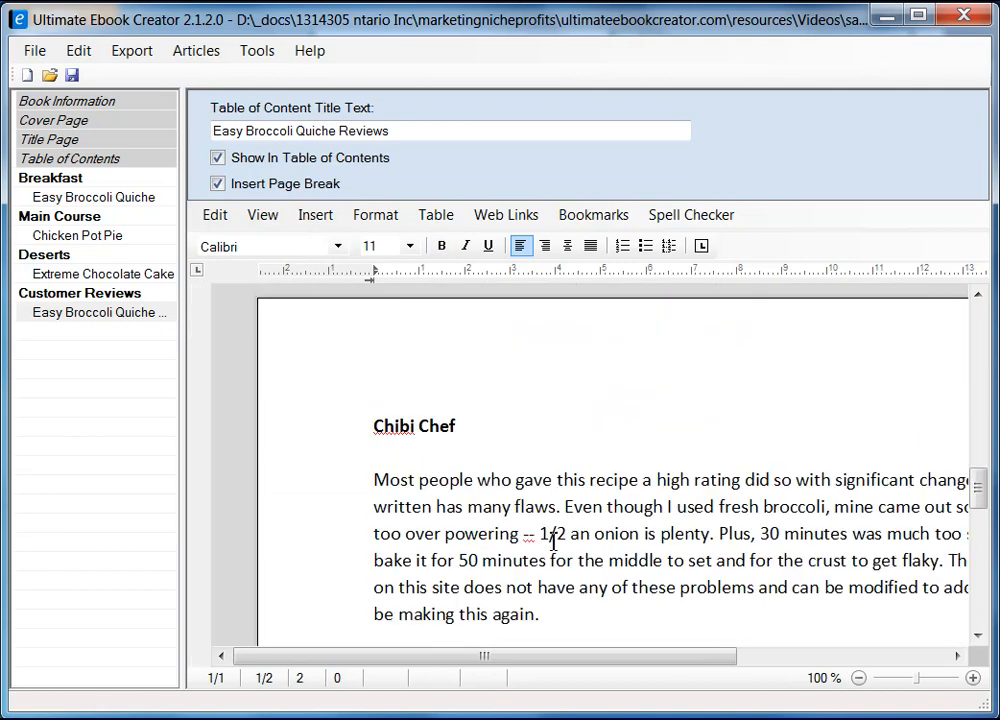
{"action": "scroll", "coordinate": [554, 542], "scroll_direction": "up", "scroll_amount": 4}
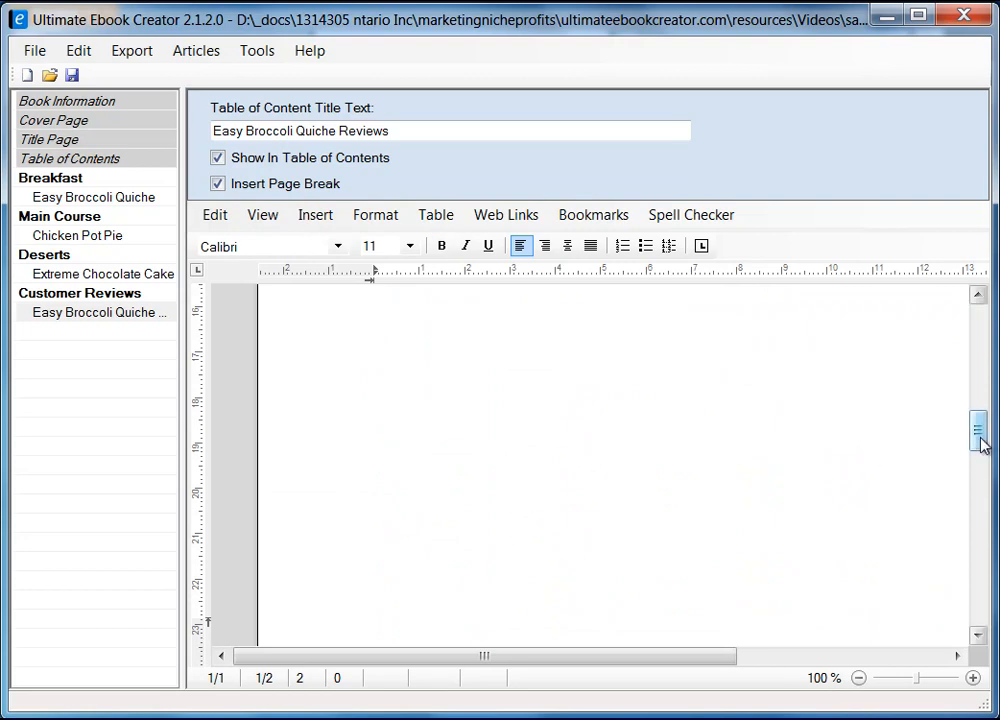
{"action": "left_click_drag", "start_coordinate": [980, 442], "coordinate": [968, 575]}
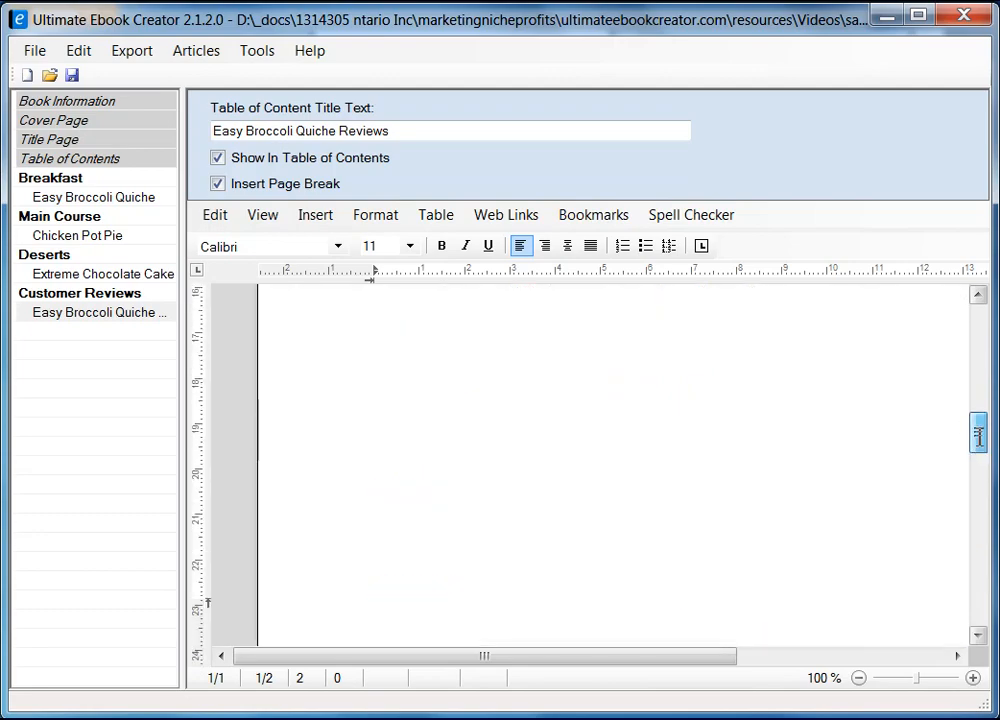
{"action": "left_click", "coordinate": [263, 214]}
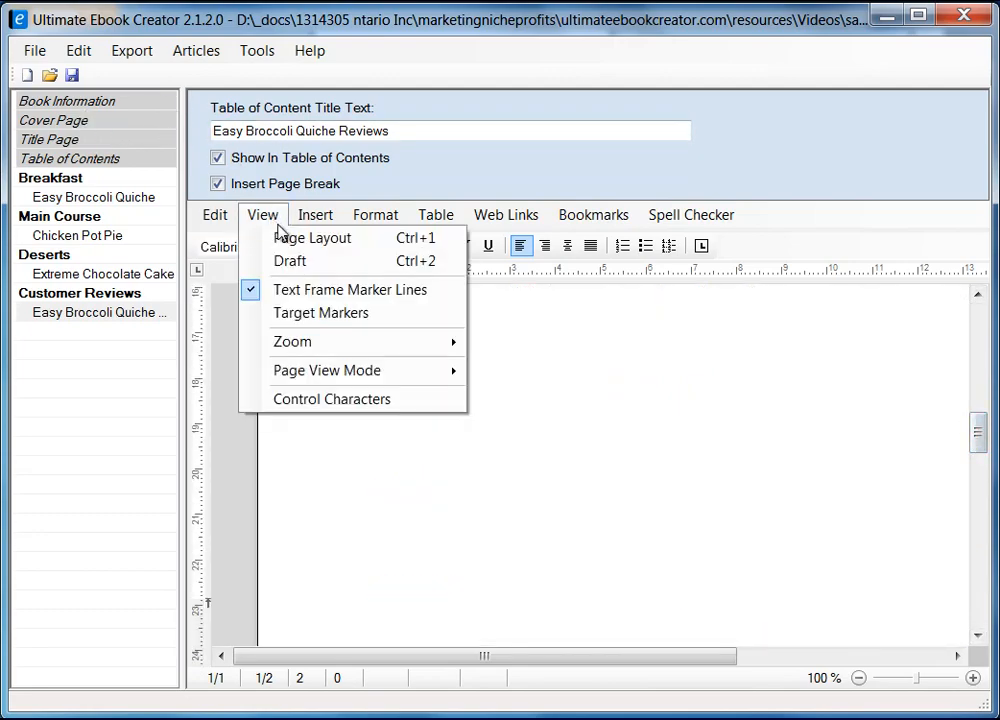
{"action": "left_click", "coordinate": [310, 263]}
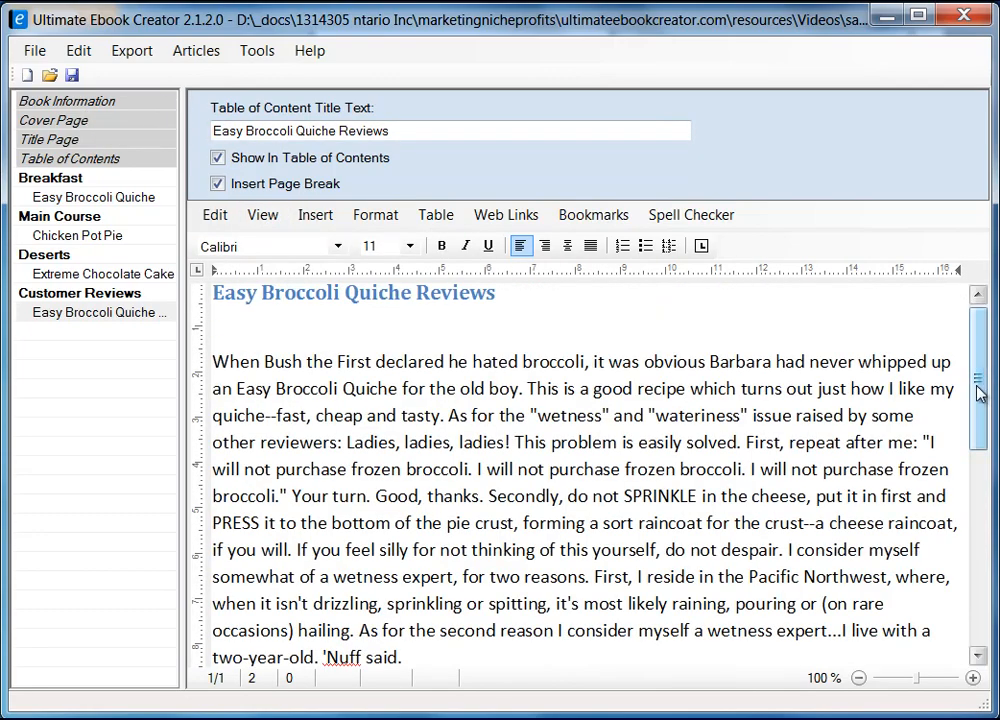
{"action": "left_click_drag", "start_coordinate": [976, 390], "coordinate": [980, 500]}
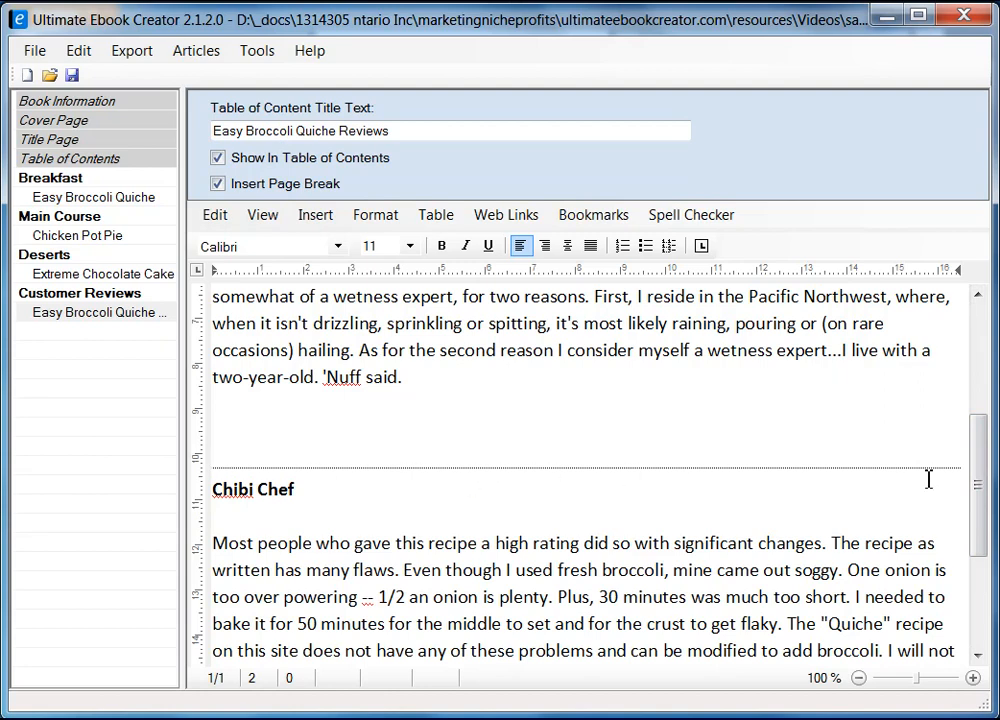
{"action": "scroll", "coordinate": [758, 522], "scroll_direction": "up", "scroll_amount": 4}
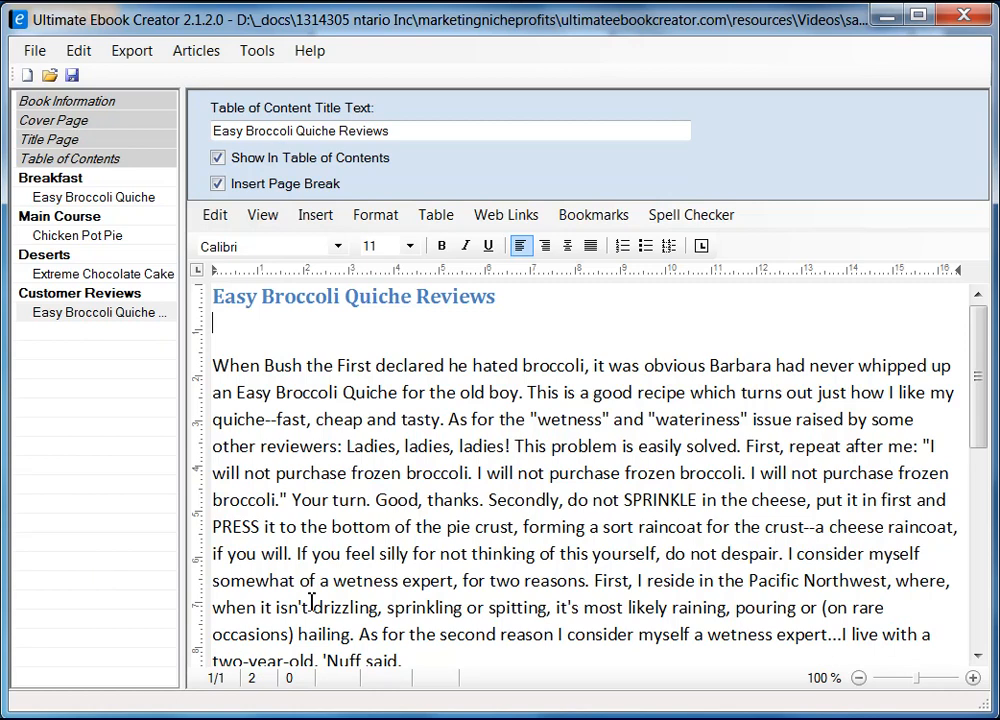
Step: Add the first reviewer's name in bold on its own line above the first review
{"action": "key", "text": "Down"}
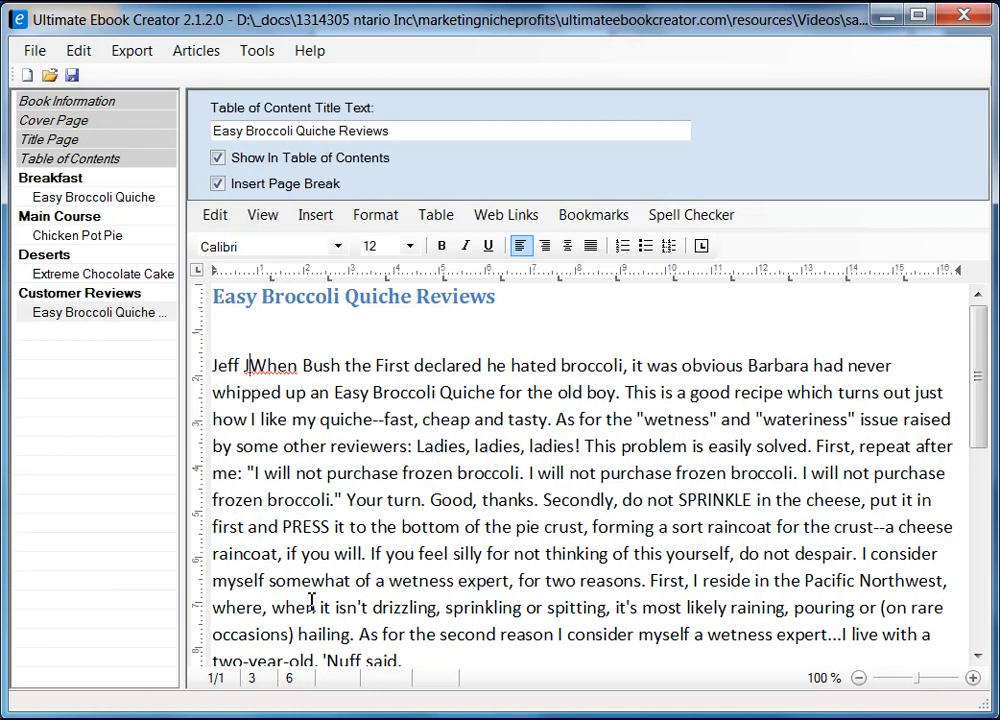
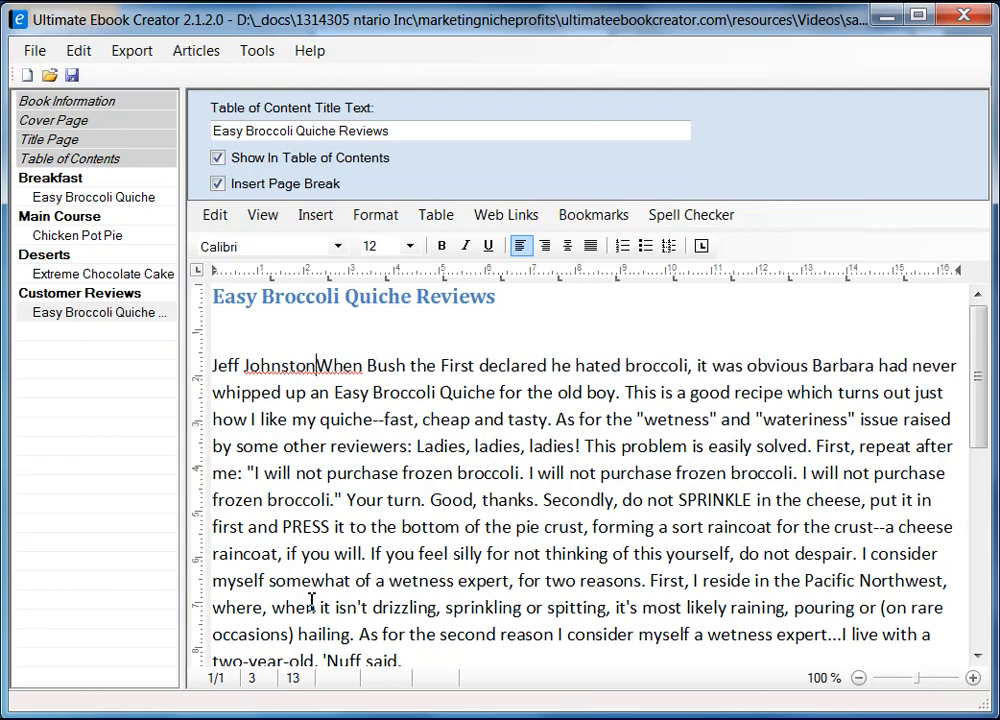
{"action": "key", "text": "Return"}
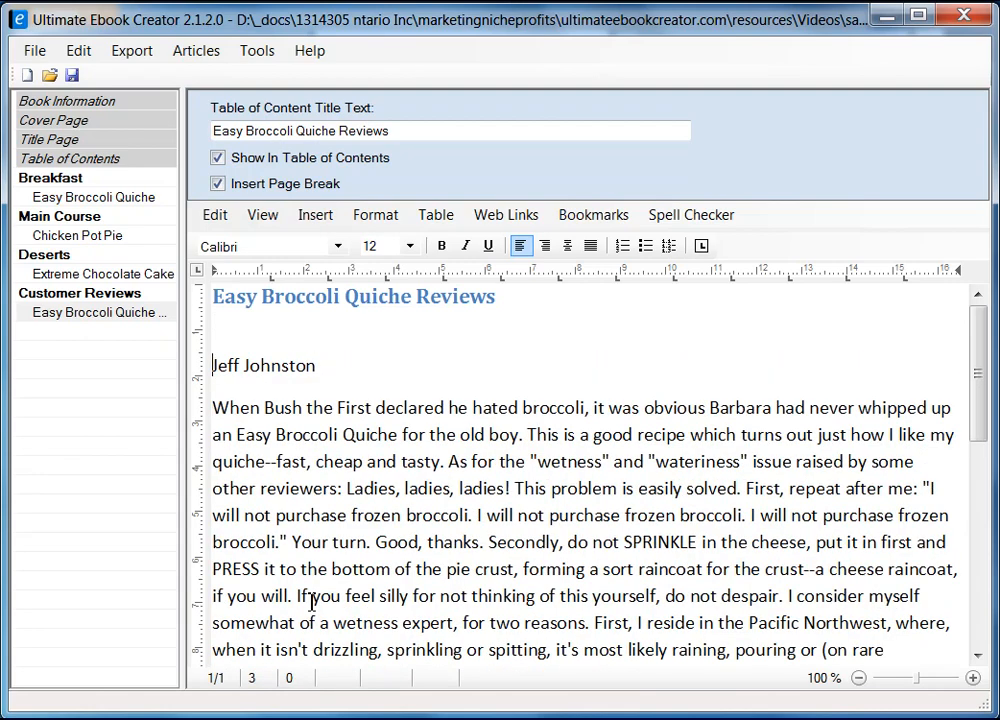
{"action": "key", "text": "shift+End"}
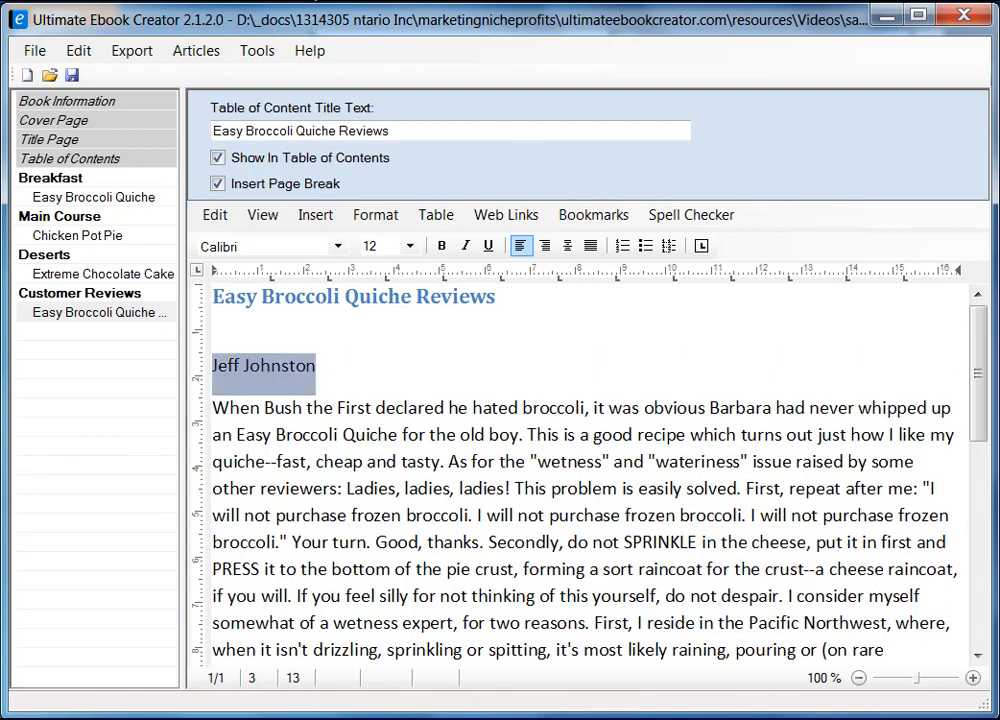
{"action": "left_click", "coordinate": [441, 246]}
{"action": "left_click", "coordinate": [357, 362]}
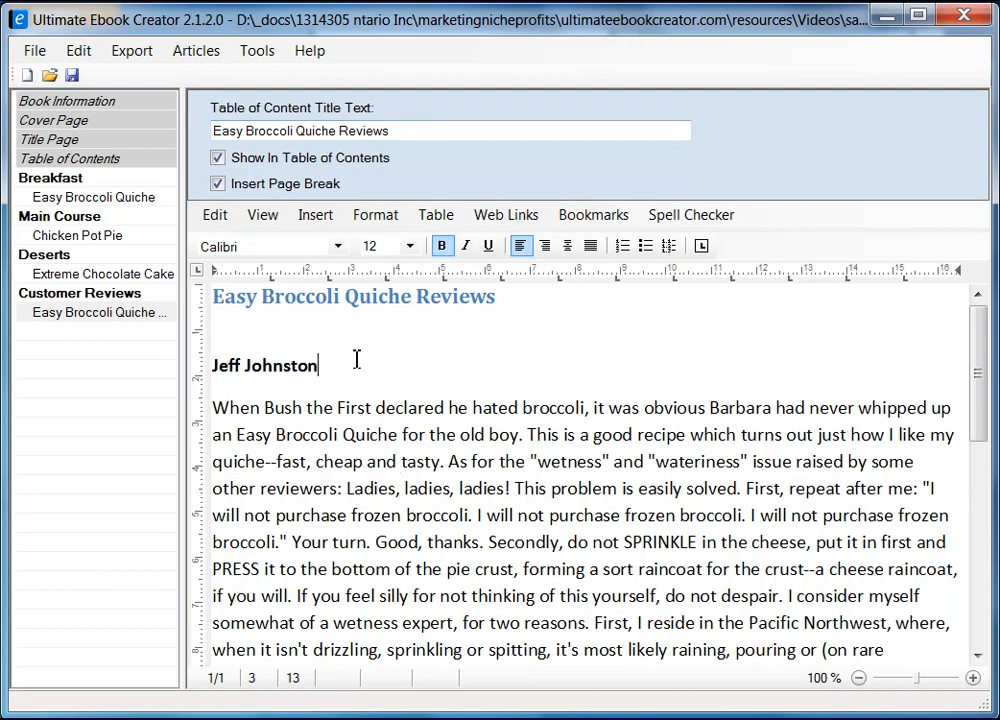
{"action": "scroll", "coordinate": [444, 427], "scroll_direction": "down", "scroll_amount": 4}
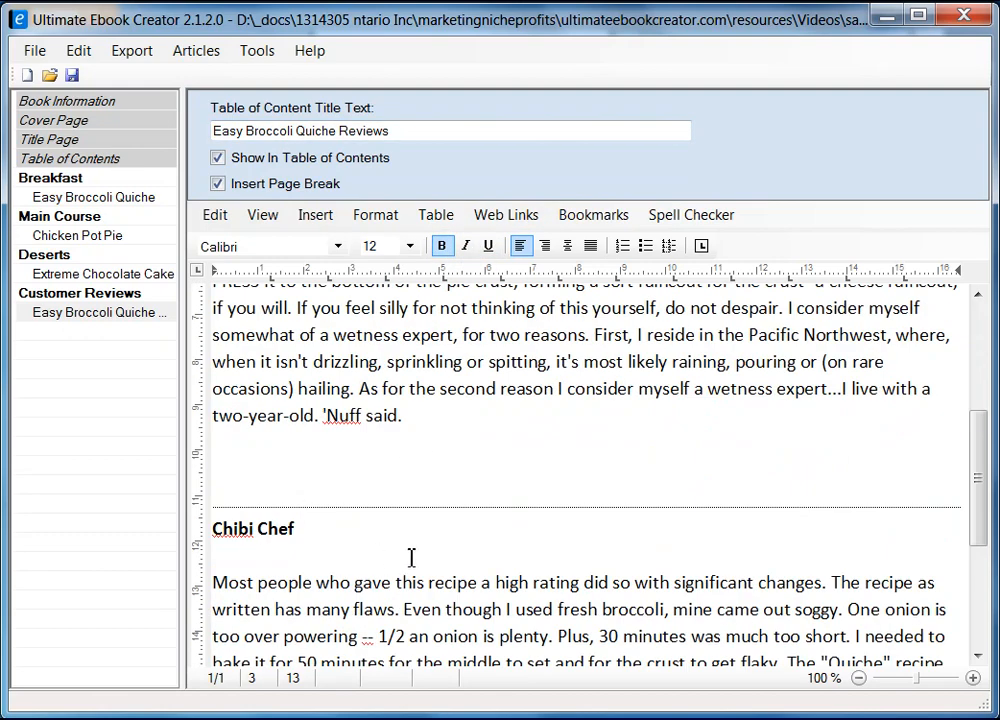
{"action": "scroll", "coordinate": [427, 534], "scroll_direction": "down", "scroll_amount": 3}
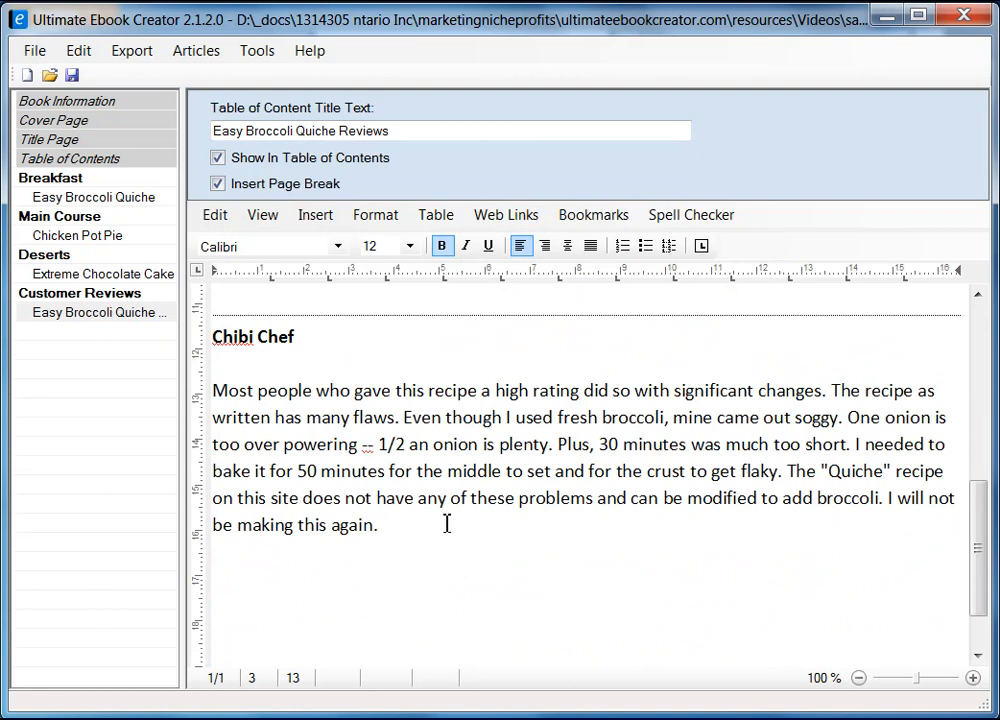
Step: Save the prabha_recipe_book.uec project and dismiss the 'Saved Ok!' message
{"action": "left_click", "coordinate": [384, 576]}
{"action": "left_click", "coordinate": [420, 551]}
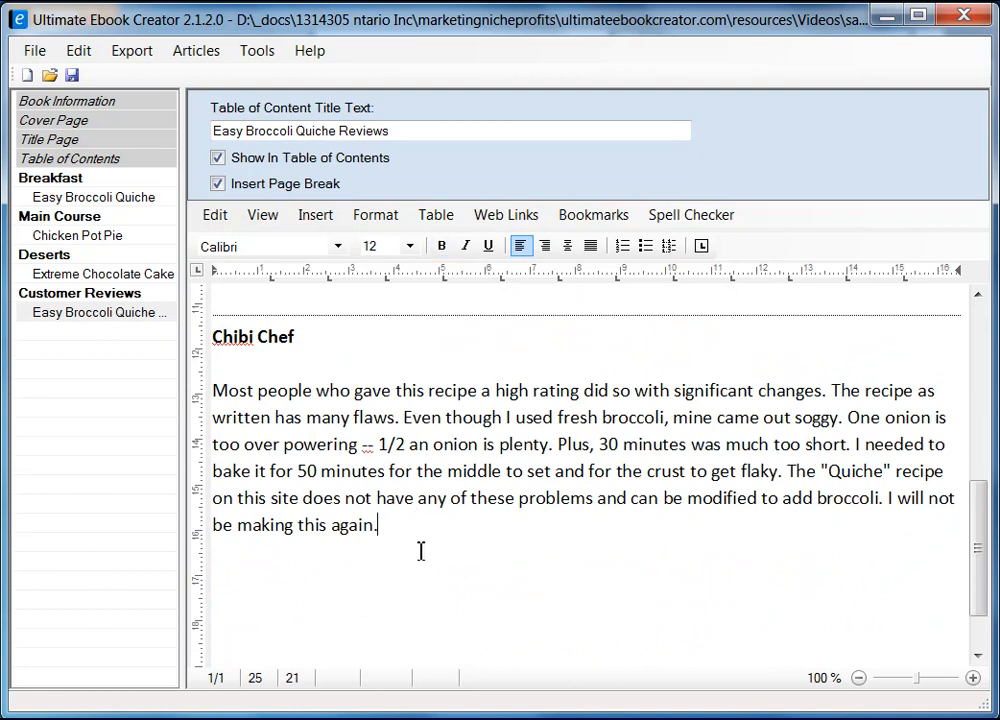
{"action": "left_click", "coordinate": [72, 76]}
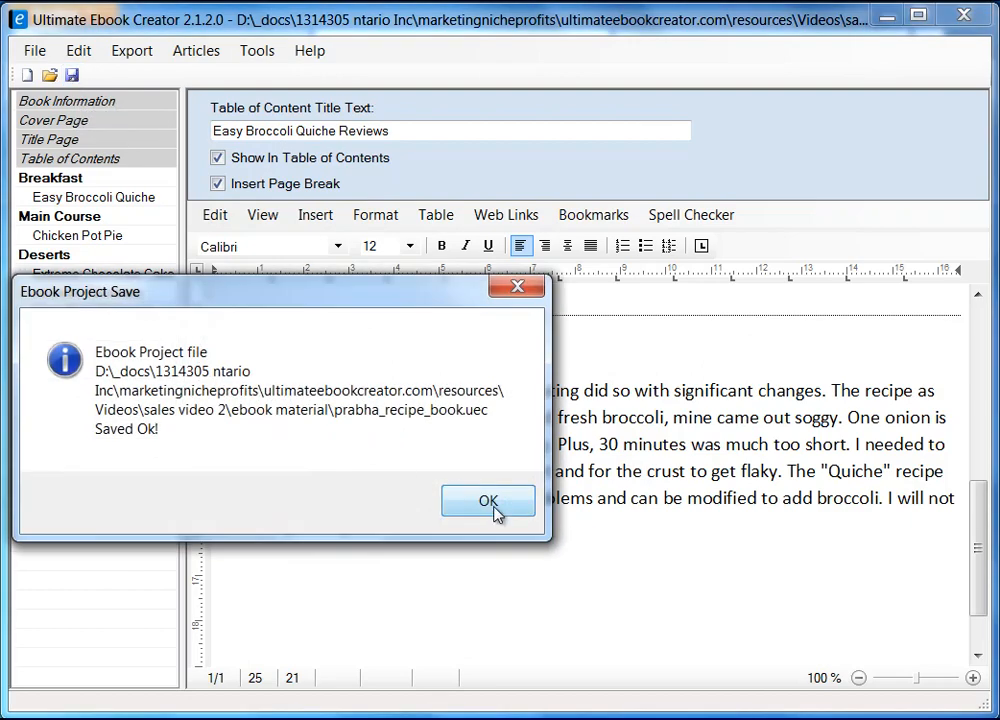
{"action": "left_click", "coordinate": [498, 511]}
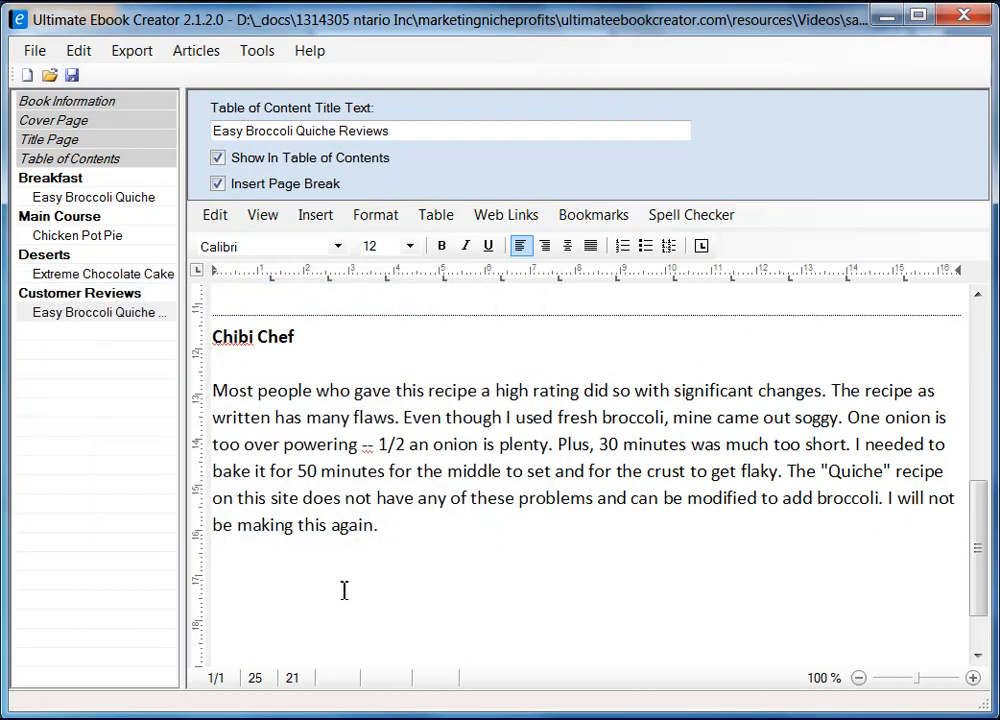
{"action": "scroll", "coordinate": [423, 576], "scroll_direction": "up", "scroll_amount": 4}
Step: Add a 'Return ...' line below the first quiche review
{"action": "left_click", "coordinate": [306, 568]}
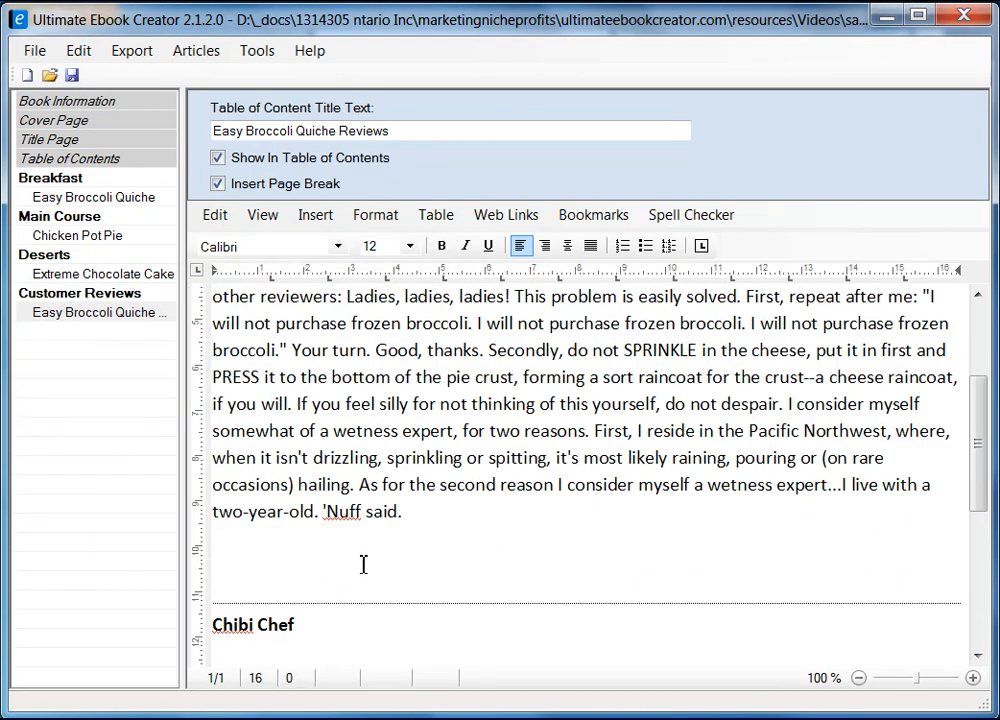
{"action": "type", "text": "return"}
{"action": "key", "text": "shift+Right"}
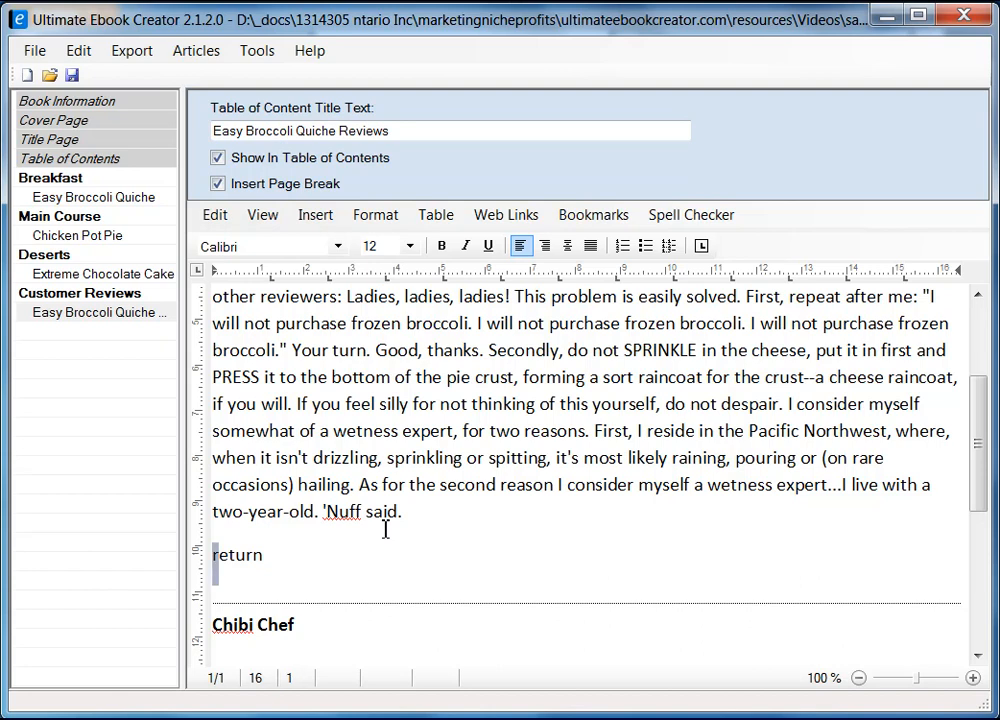
{"action": "type", "text": "Return ..."}
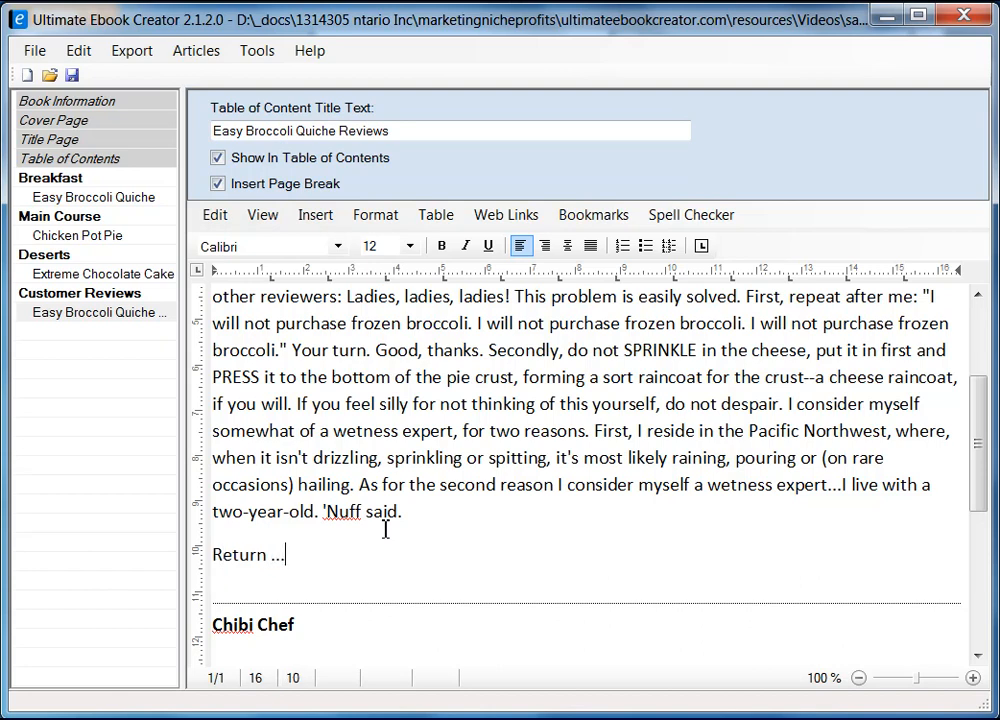
{"action": "key", "text": "shift+Left"}
{"action": "key", "text": "shift+Left"}
{"action": "key", "text": "shift+Left"}
{"action": "key", "text": "shift+Left"}
{"action": "key", "text": "shift+Left"}
{"action": "key", "text": "shift+Left"}
{"action": "key", "text": "shift+Left"}
{"action": "key", "text": "shift+Left"}
{"action": "key", "text": "shift+Left"}
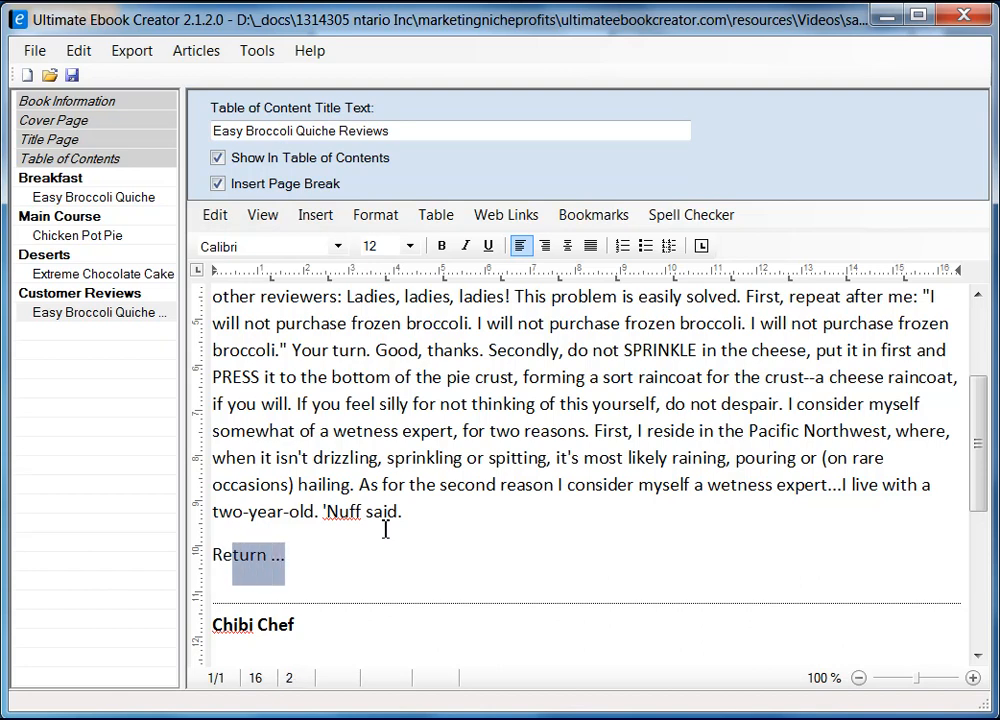
{"action": "scroll", "coordinate": [346, 475], "scroll_direction": "down", "scroll_amount": 5}
Step: Add a 'Return ...' line below the second review
{"action": "left_click", "coordinate": [338, 523]}
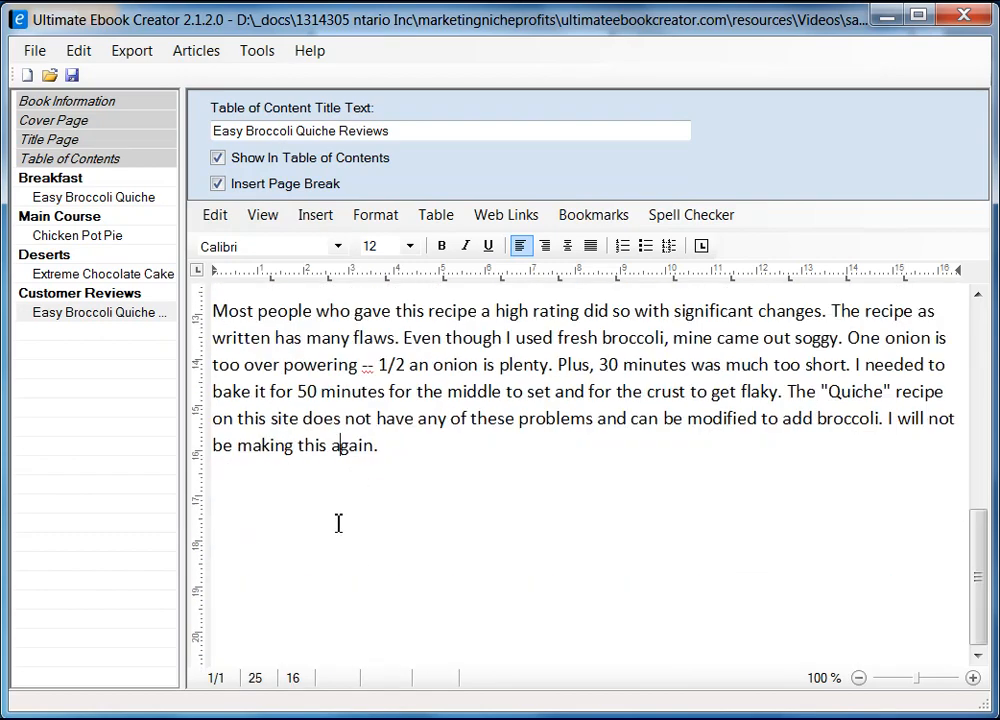
{"action": "key", "text": "End"}
{"action": "key", "text": "Return"}
{"action": "type", "text": "R"}
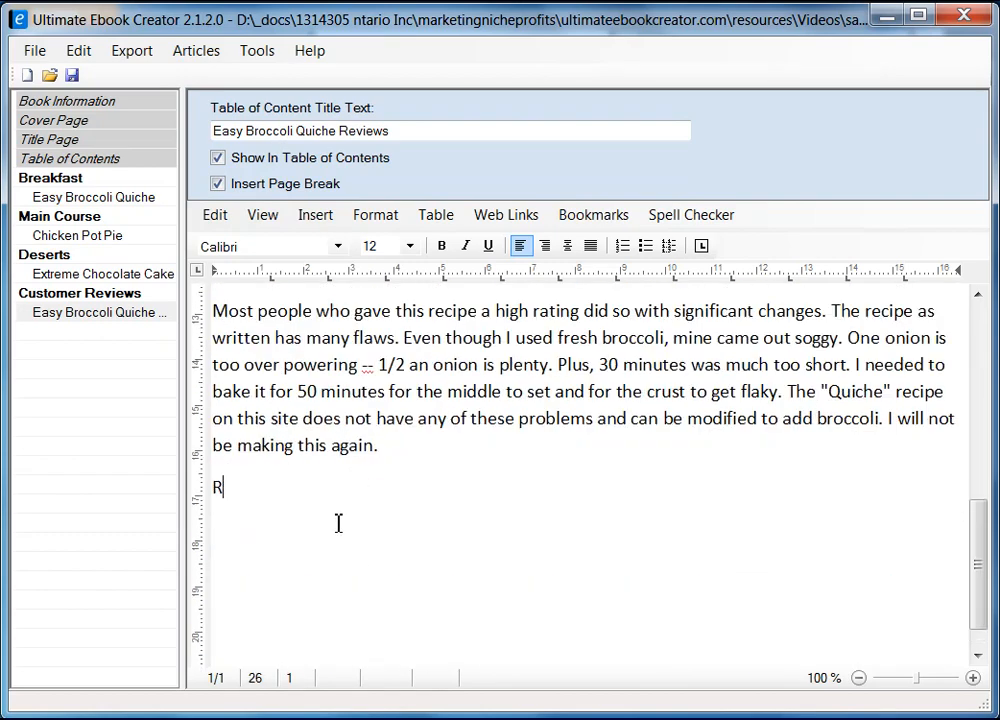
{"action": "type", "text": "eturn ..."}
Step: Type and select 'Read customer reviews ...' after the baking step of Easy Broccoli Quiche
{"action": "left_click", "coordinate": [88, 198]}
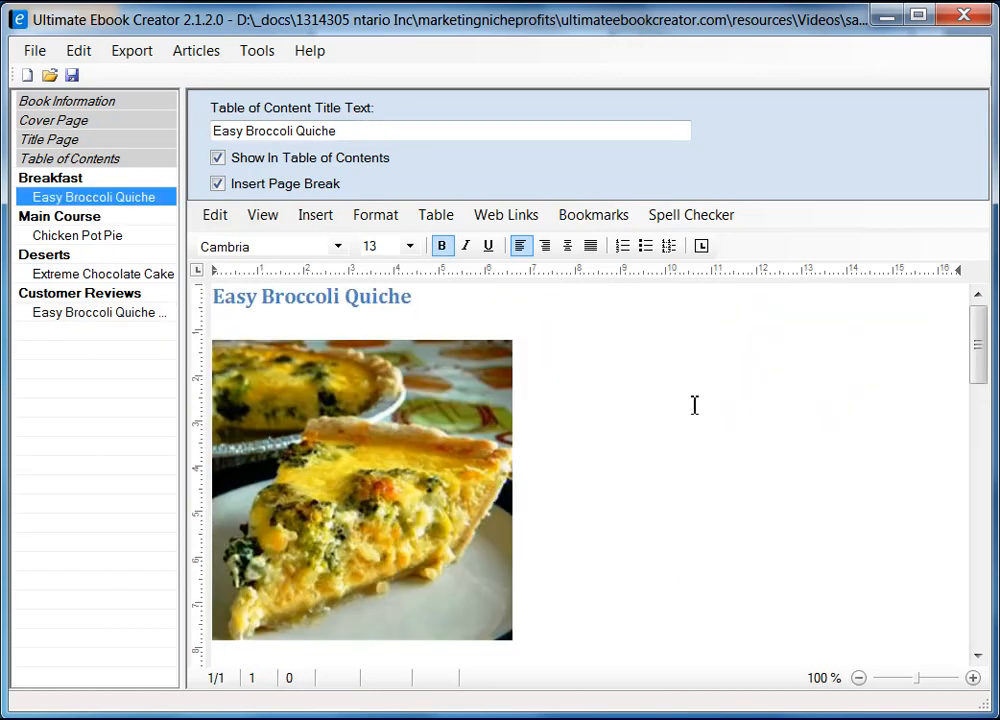
{"action": "left_click_drag", "start_coordinate": [976, 340], "coordinate": [980, 577]}
{"action": "left_click", "coordinate": [313, 473]}
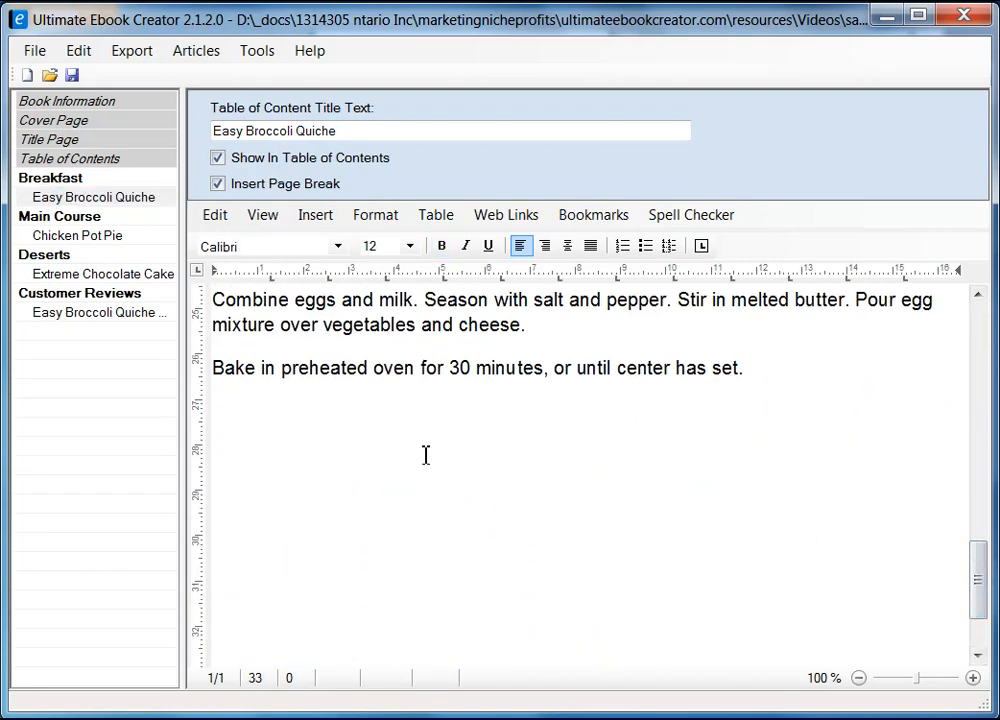
{"action": "type", "text": "Read customer re"}
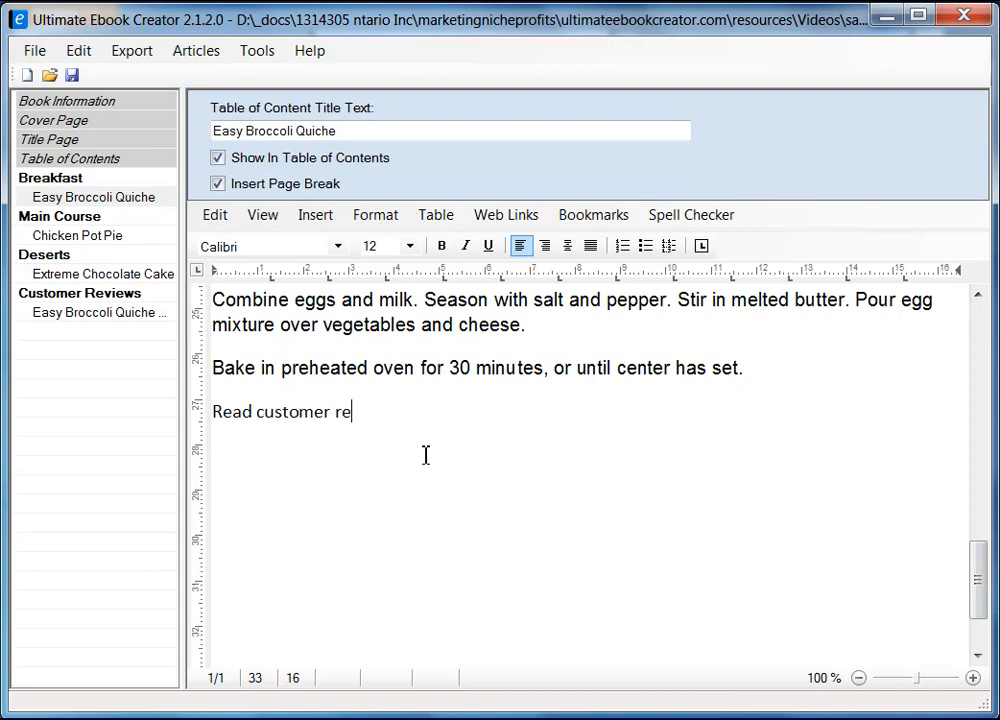
{"action": "type", "text": "views ..."}
{"action": "key", "text": "shift+Home"}
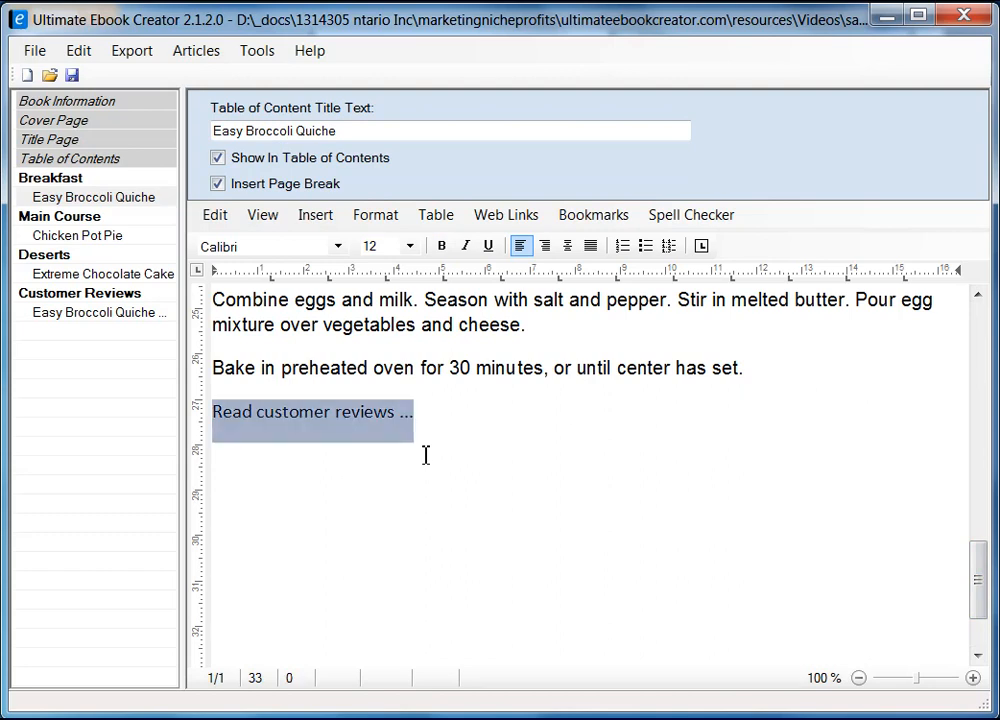
{"action": "left_click", "coordinate": [424, 450]}
{"action": "left_click_drag", "start_coordinate": [424, 418], "coordinate": [212, 419]}
Step: Link 'Read customer reviews ...' to the Easy Broccoli Quiche Reviews table-of-contents bookmark
{"action": "left_click", "coordinate": [595, 217]}
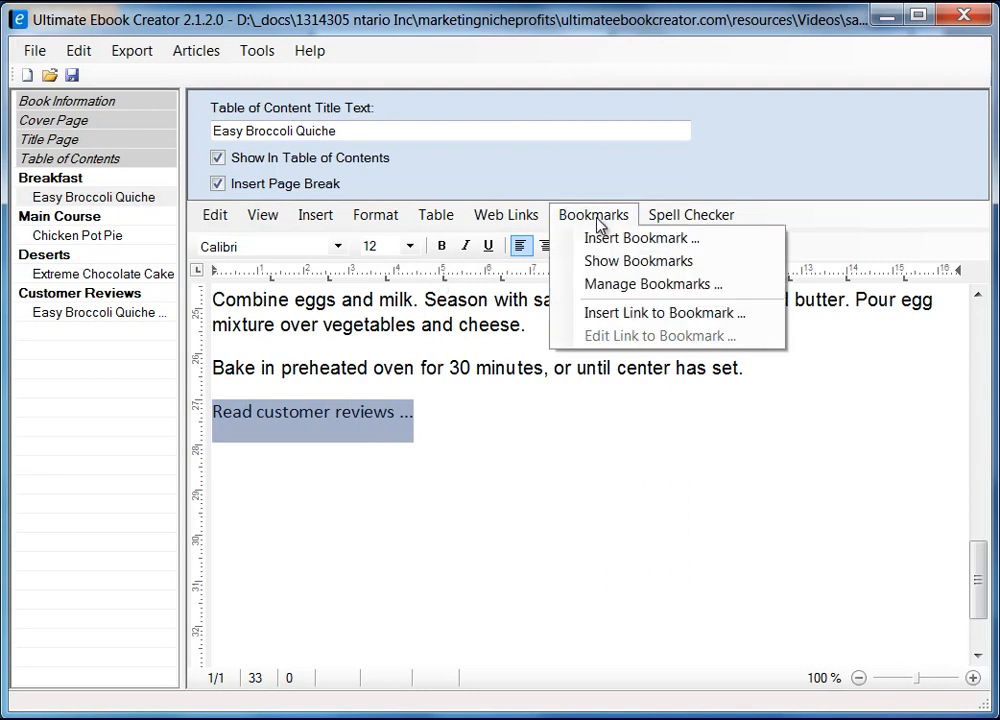
{"action": "left_click", "coordinate": [682, 316]}
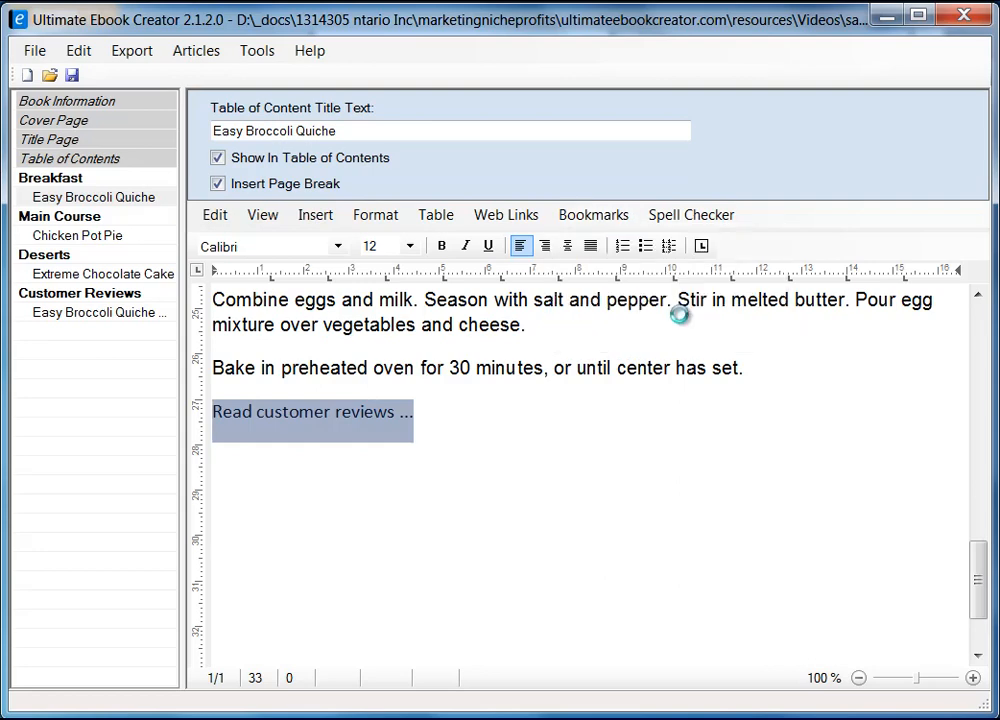
{"action": "left_click_drag", "start_coordinate": [473, 150], "coordinate": [465, 178]}
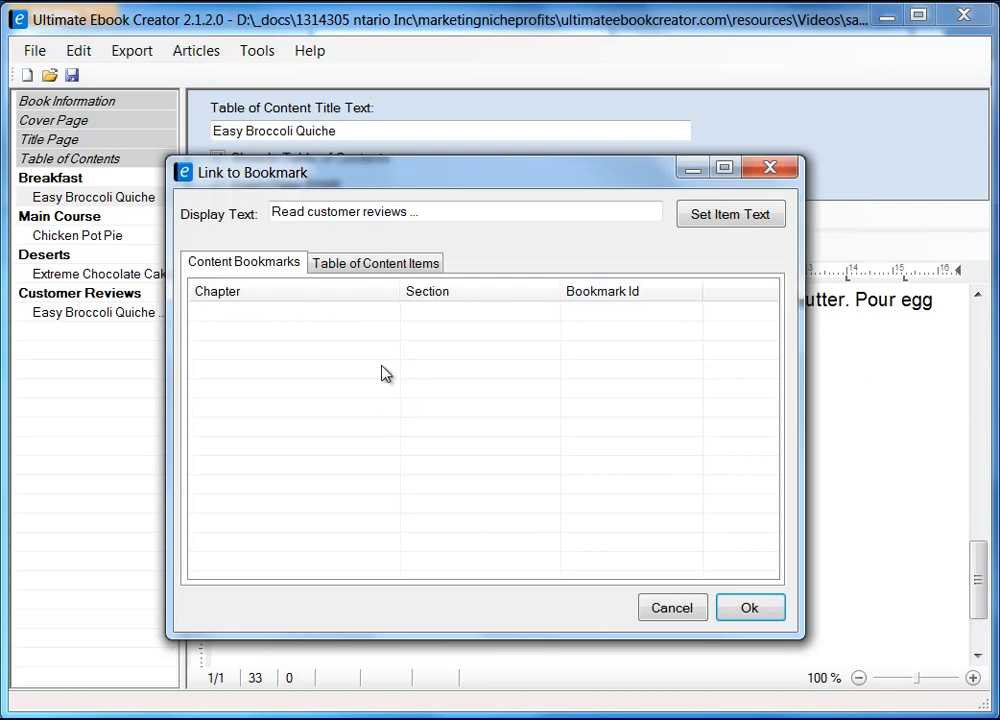
{"action": "left_click", "coordinate": [372, 263]}
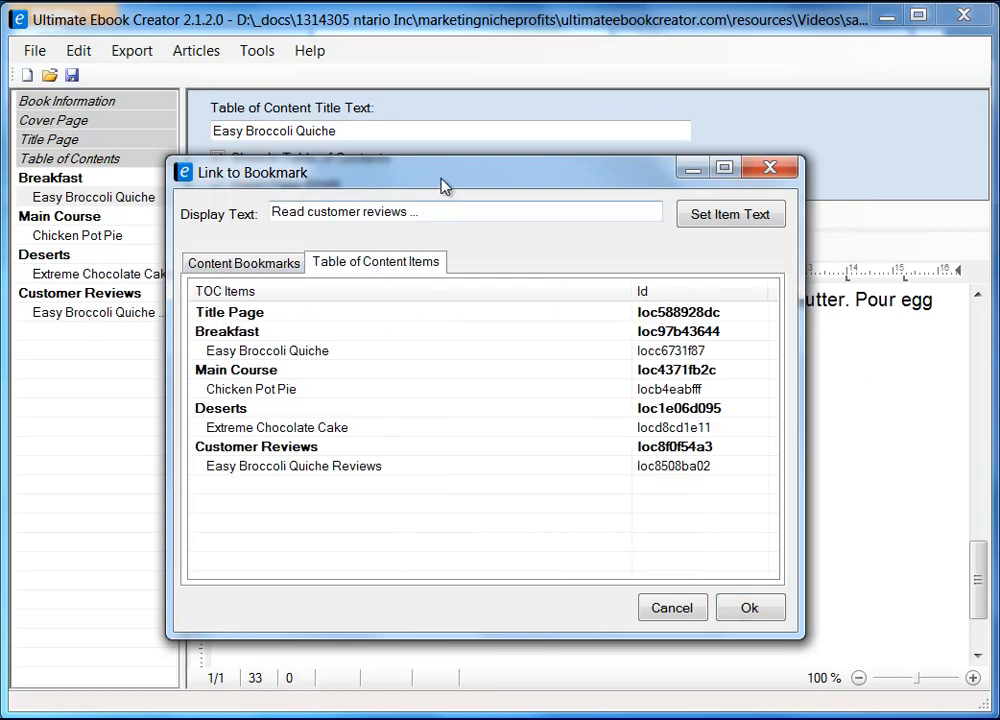
{"action": "left_click_drag", "start_coordinate": [445, 187], "coordinate": [597, 196]}
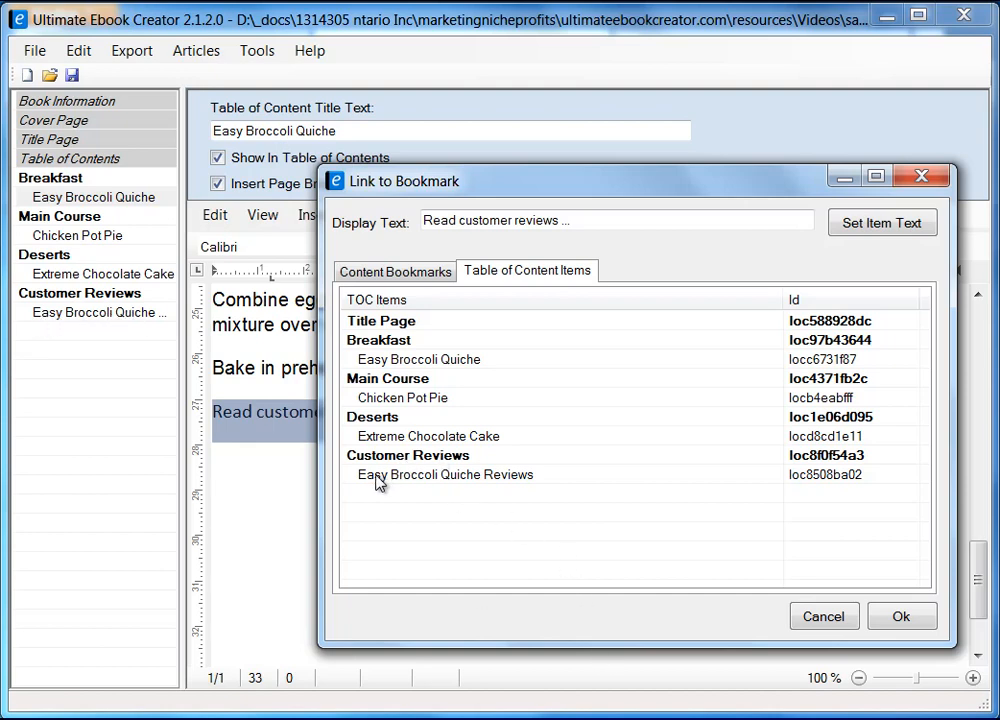
{"action": "left_click", "coordinate": [492, 482]}
{"action": "left_click", "coordinate": [907, 628]}
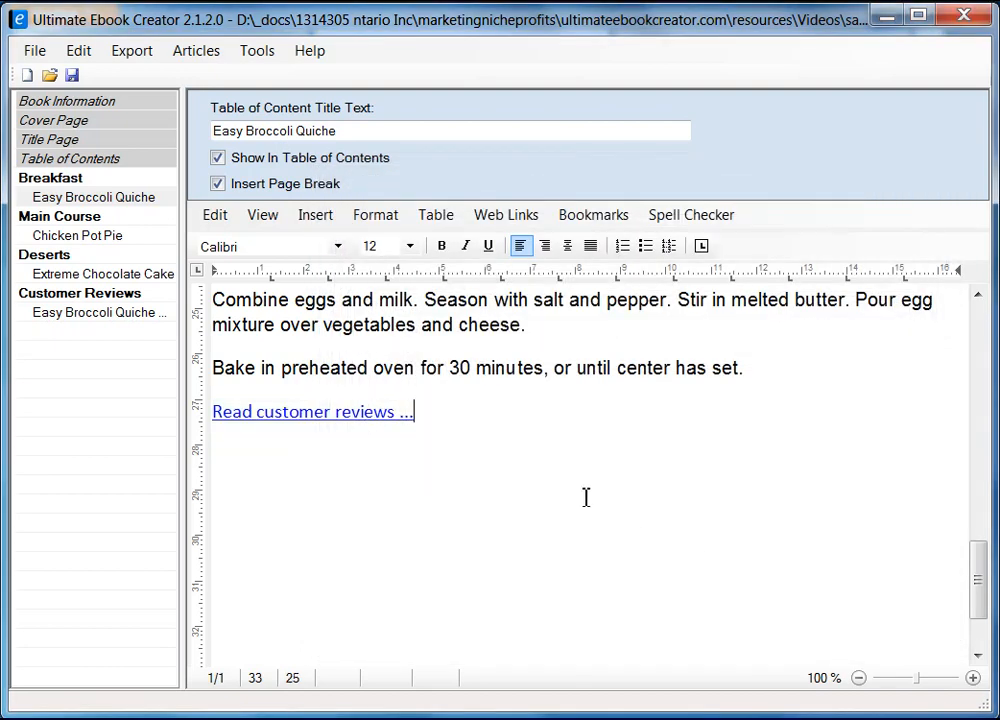
Step: Open the Export menu and close it again without exporting
{"action": "left_click", "coordinate": [573, 492]}
{"action": "left_click", "coordinate": [135, 54]}
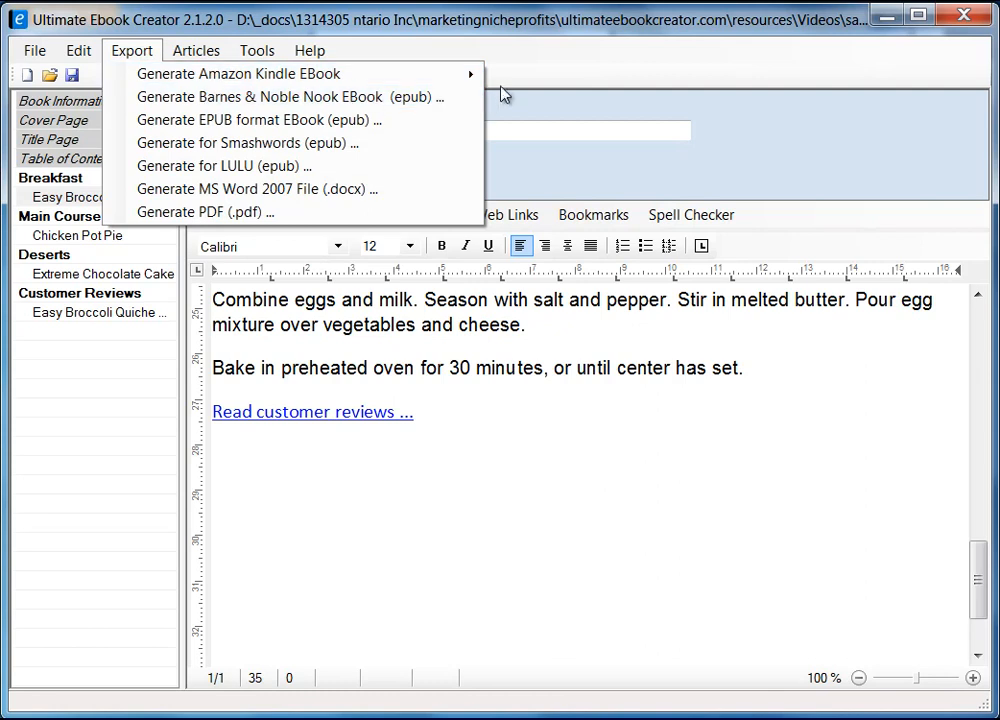
{"action": "mouse_move", "coordinate": [481, 77]}
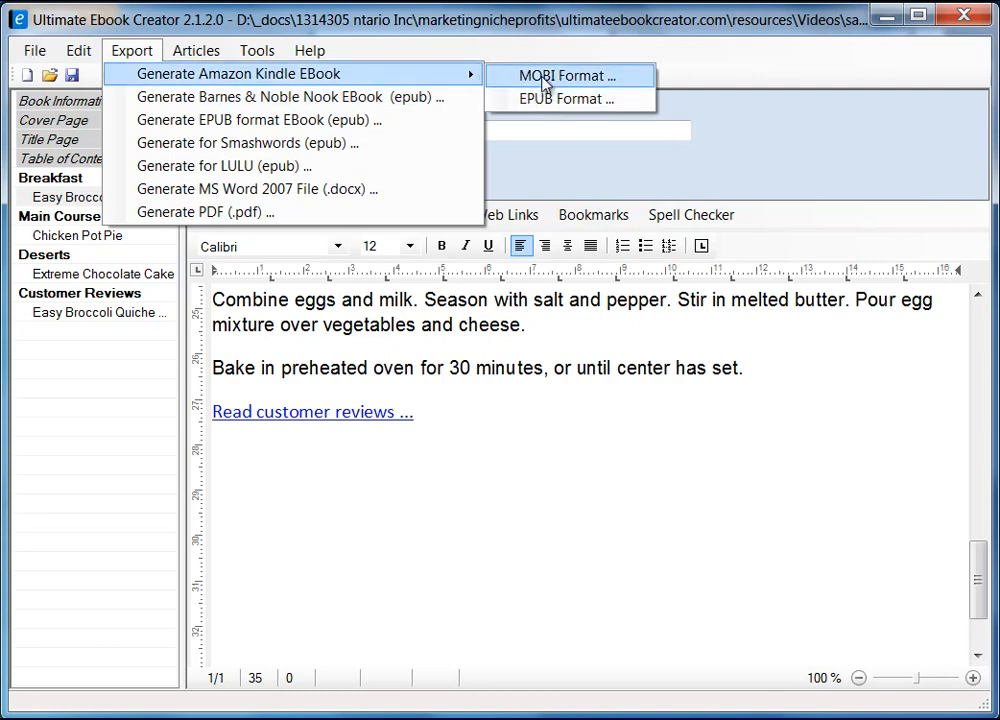
{"action": "left_click", "coordinate": [445, 452]}
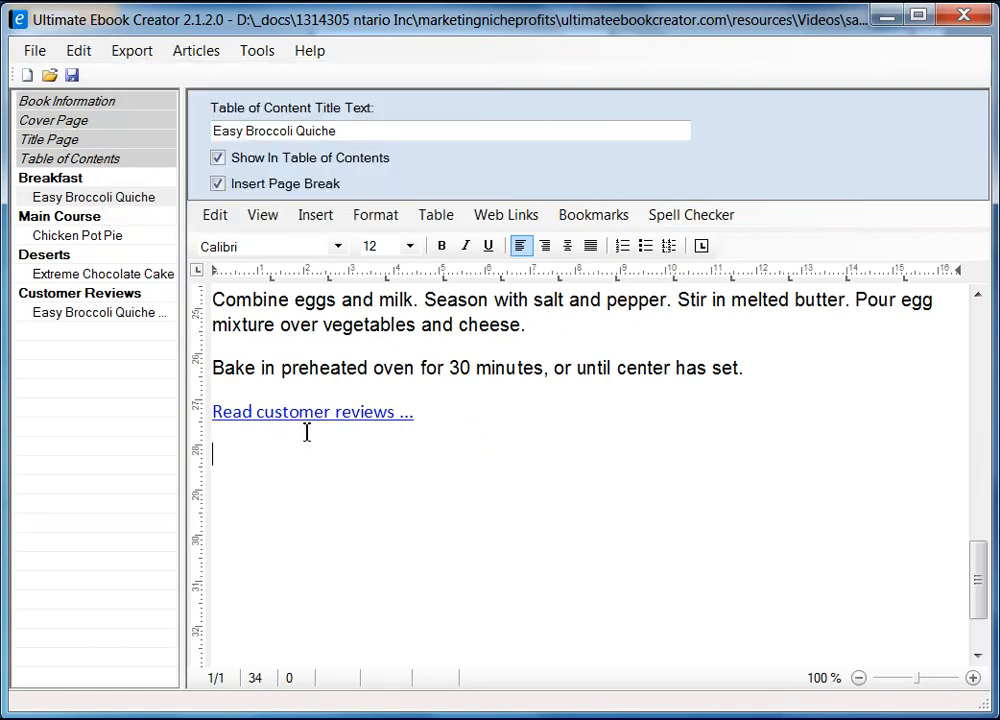
Step: Link the first 'Return ...' line to the Easy Broccoli Quiche table-of-contents bookmark
{"action": "left_click", "coordinate": [120, 315]}
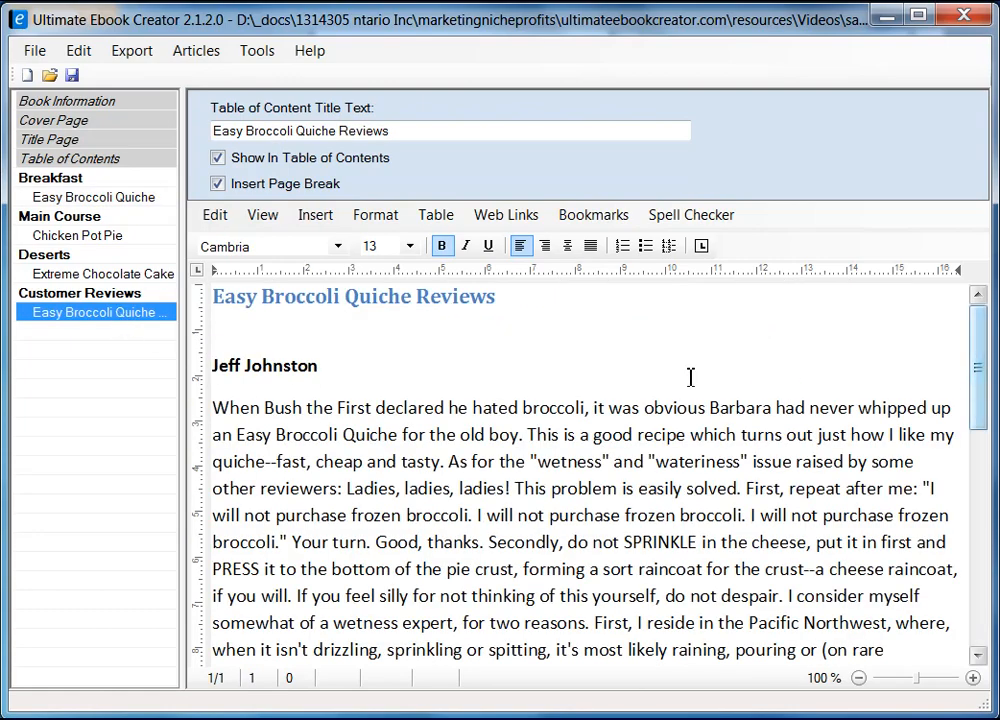
{"action": "left_click", "coordinate": [592, 462]}
{"action": "scroll", "coordinate": [538, 492], "scroll_direction": "down", "scroll_amount": 5}
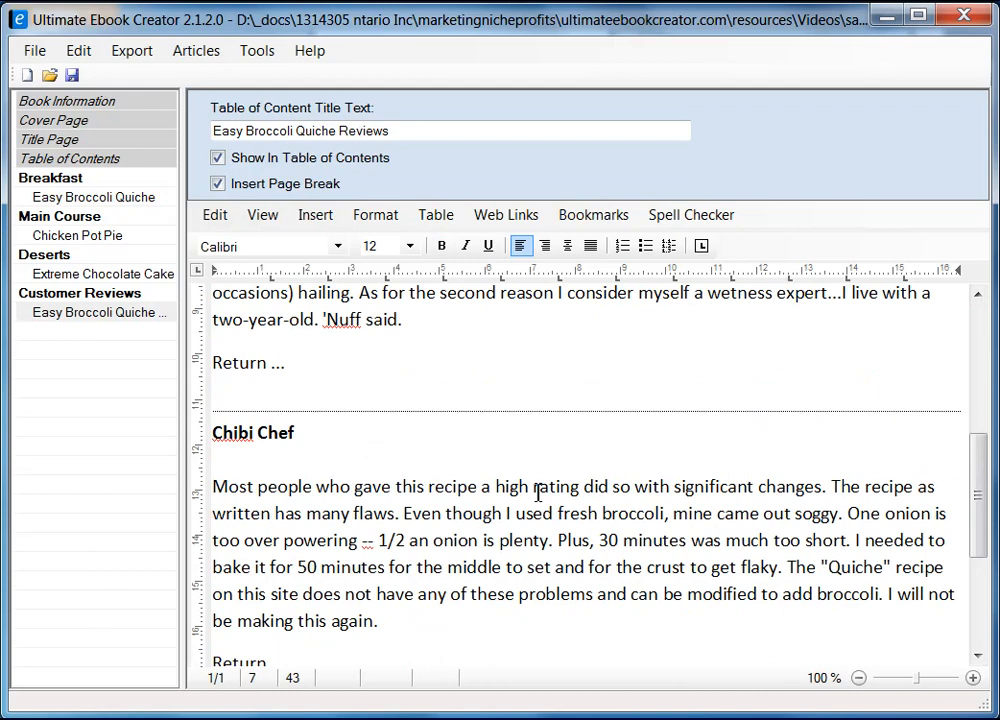
{"action": "left_click", "coordinate": [292, 370]}
{"action": "key", "text": "shift+Home"}
{"action": "left_click", "coordinate": [593, 215]}
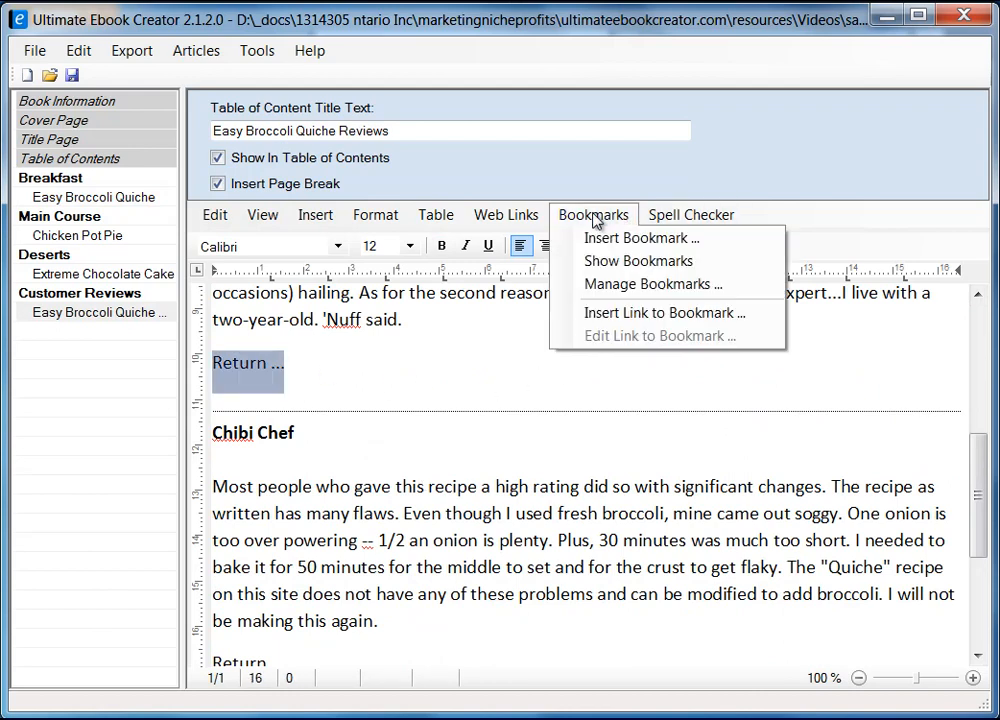
{"action": "left_click", "coordinate": [665, 313]}
{"action": "left_click_drag", "start_coordinate": [261, 152], "coordinate": [463, 190]}
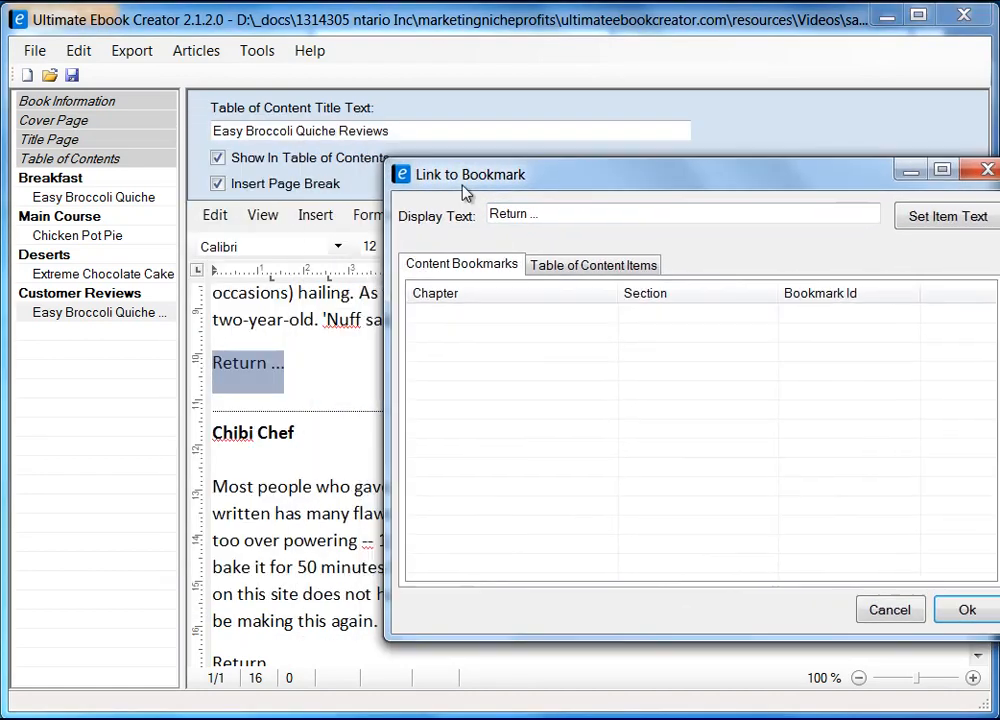
{"action": "left_click", "coordinate": [582, 266]}
{"action": "left_click", "coordinate": [440, 354]}
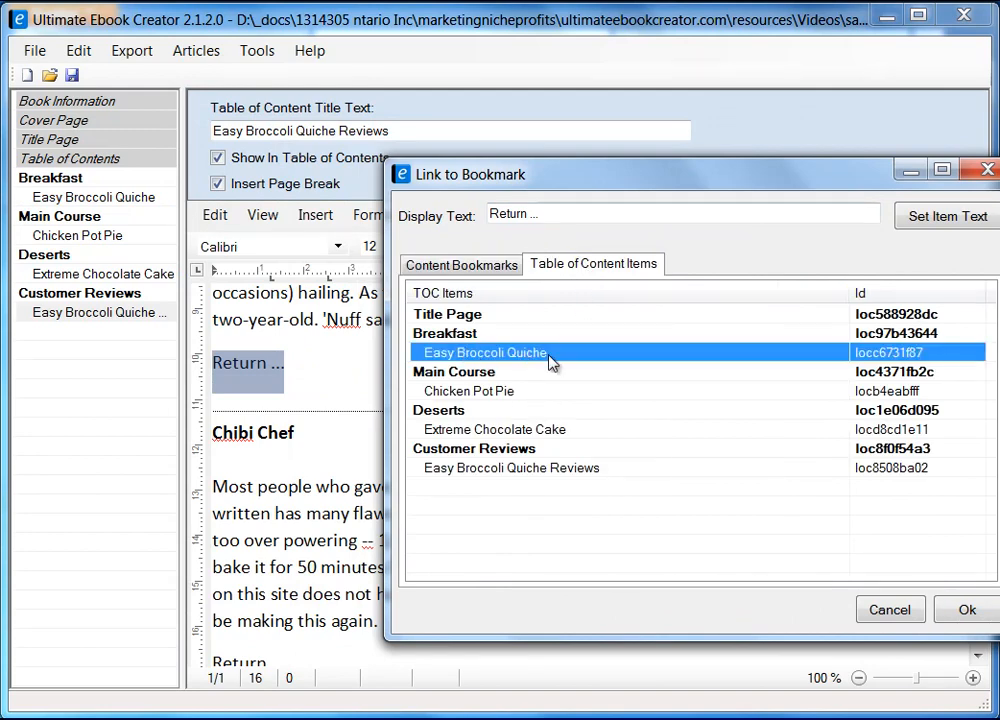
{"action": "left_click", "coordinate": [965, 609]}
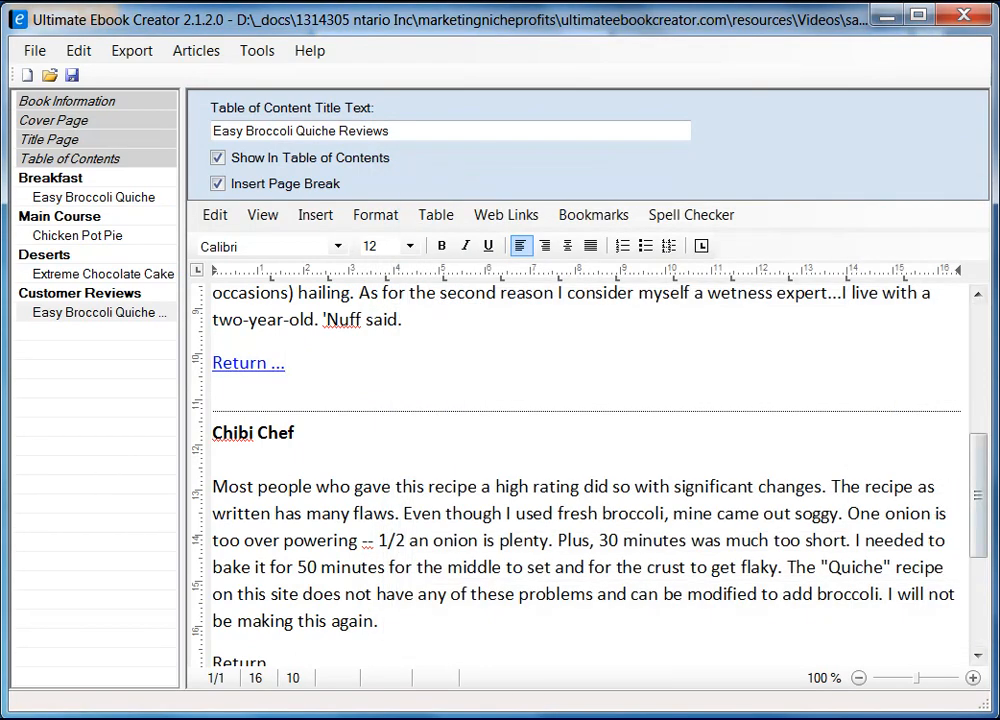
Step: Link the second 'Return ...' line to Easy Broccoli Quiche too, then save the project
{"action": "left_click_drag", "start_coordinate": [983, 493], "coordinate": [982, 562]}
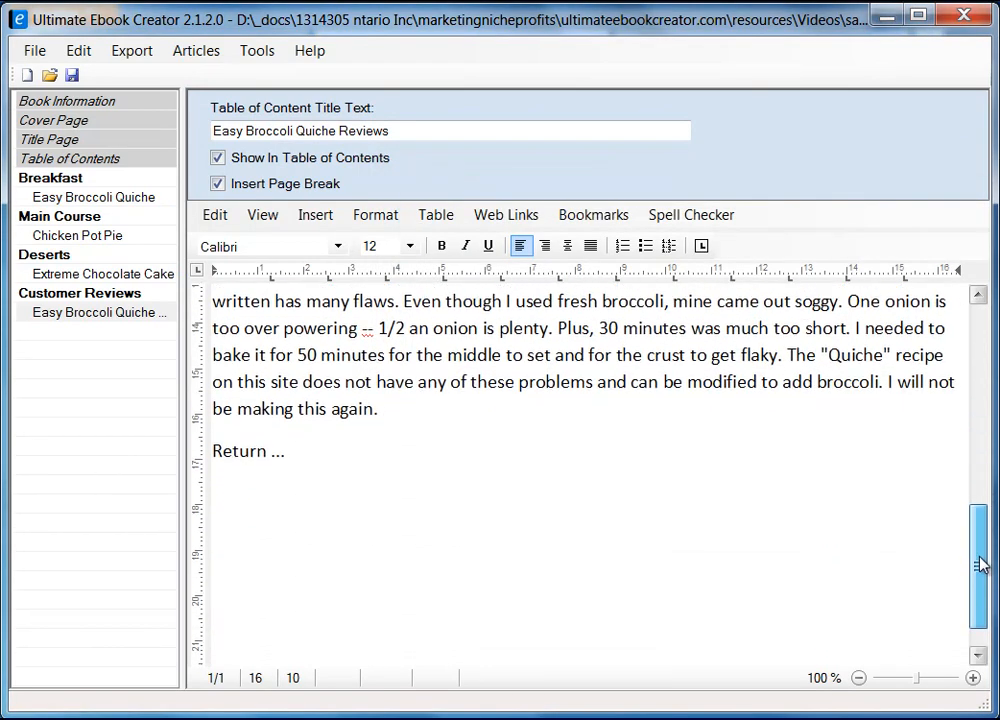
{"action": "left_click", "coordinate": [216, 451]}
{"action": "left_click_drag", "start_coordinate": [216, 451], "coordinate": [287, 451]}
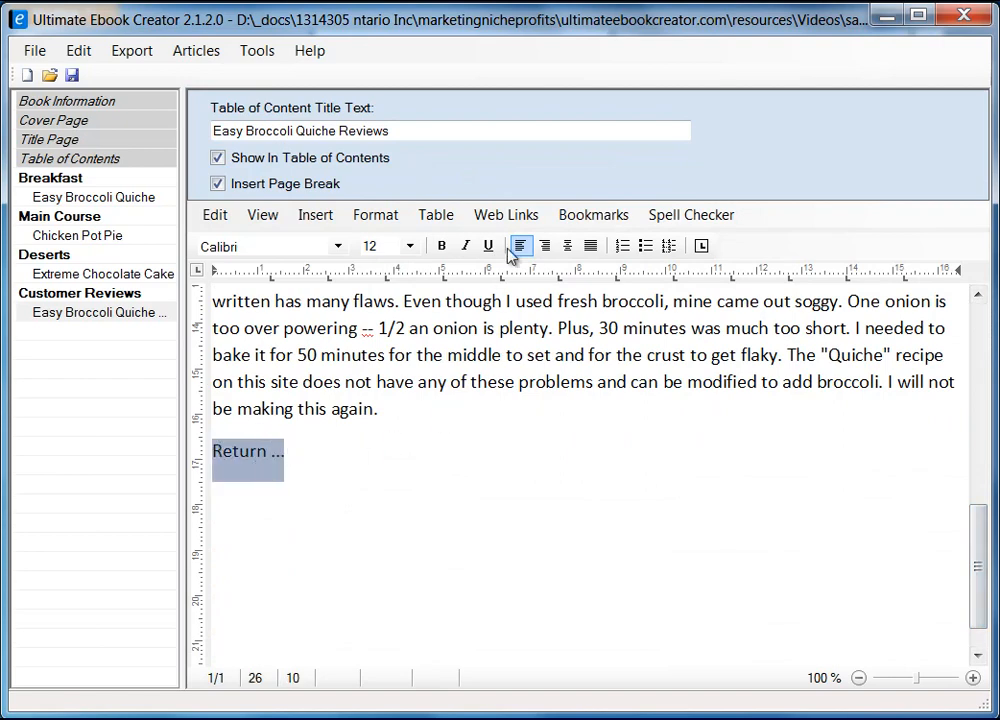
{"action": "left_click", "coordinate": [630, 216]}
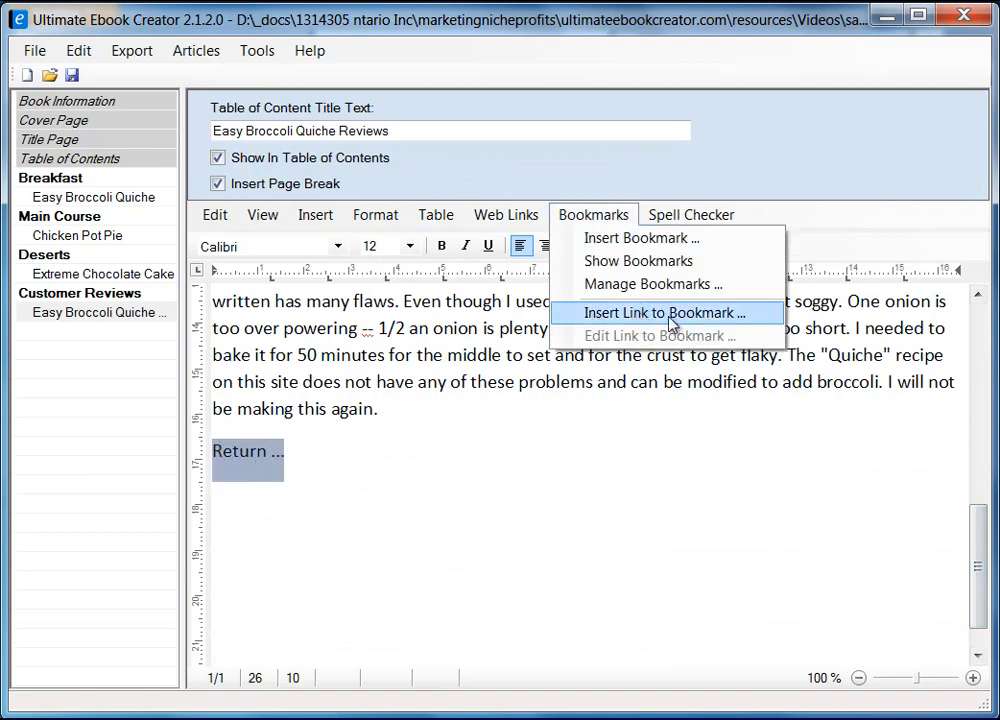
{"action": "left_click", "coordinate": [670, 322]}
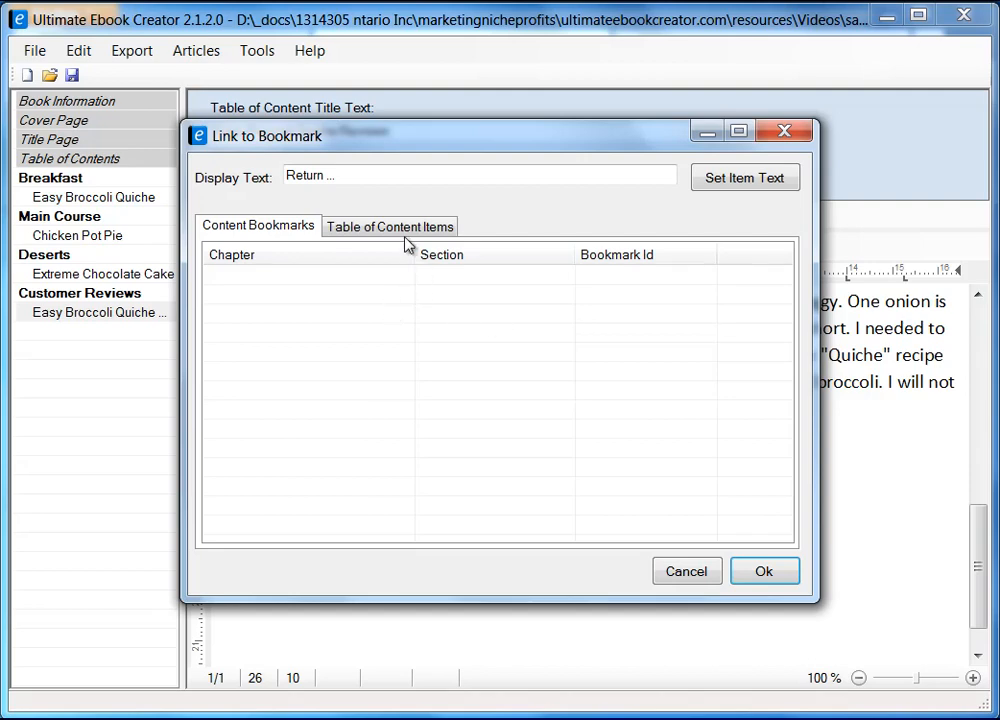
{"action": "left_click", "coordinate": [404, 238]}
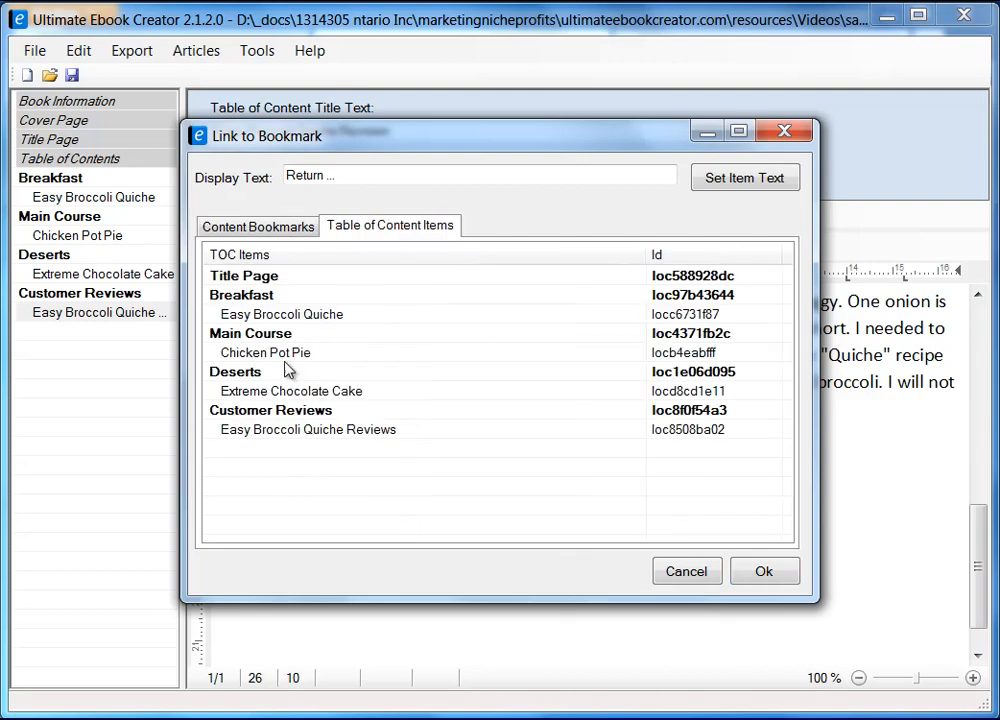
{"action": "left_click", "coordinate": [274, 315]}
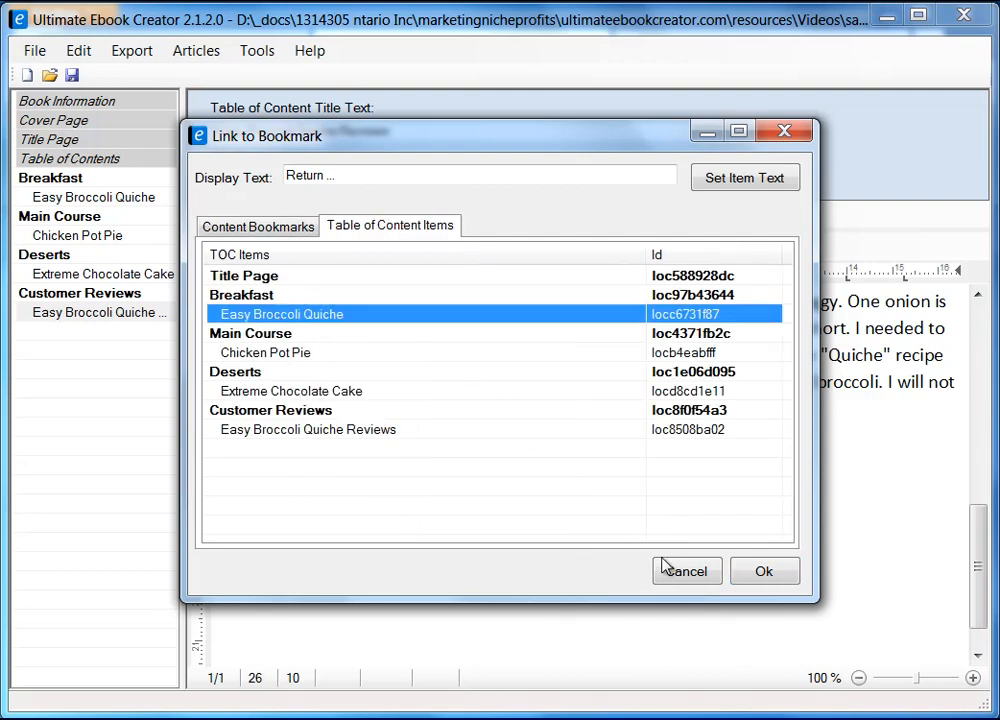
{"action": "left_click", "coordinate": [766, 571]}
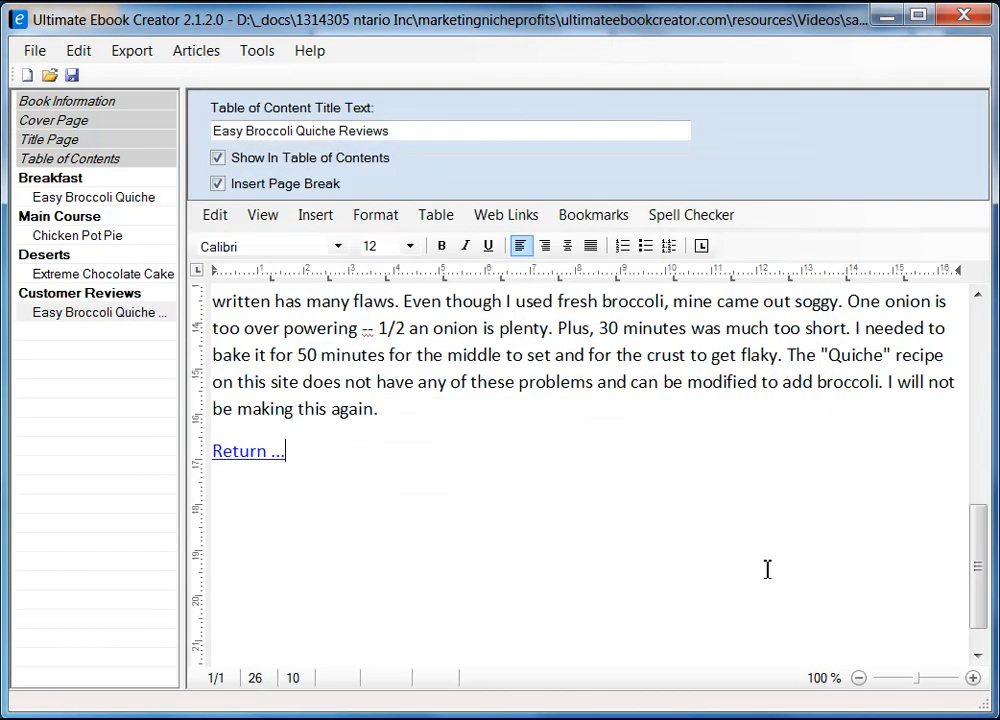
{"action": "left_click", "coordinate": [72, 75]}
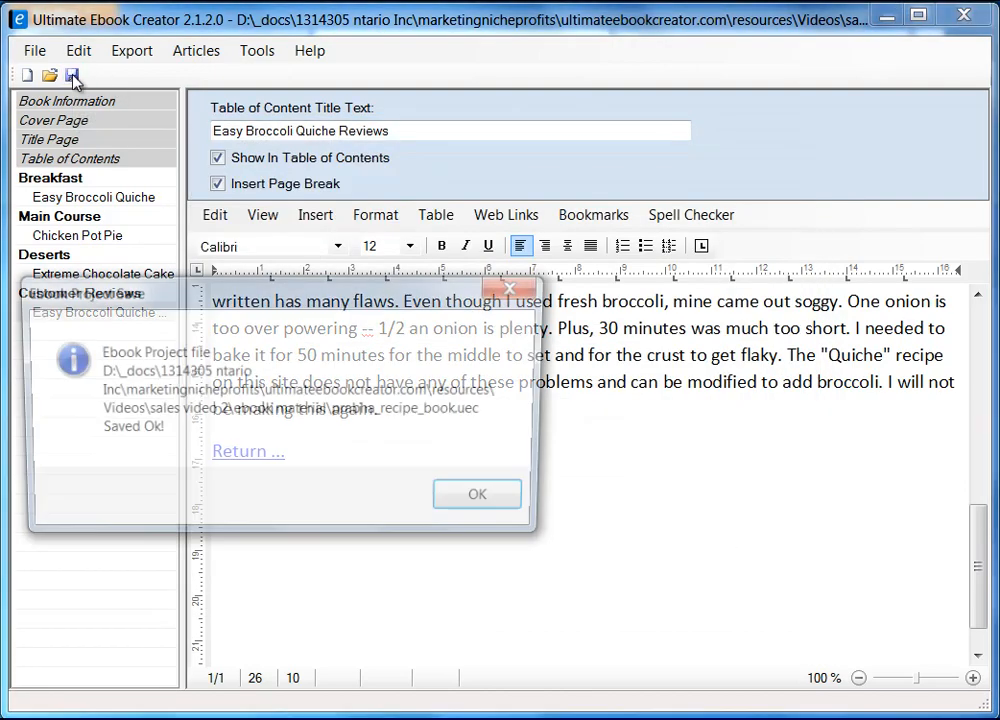
{"action": "left_click", "coordinate": [495, 506]}
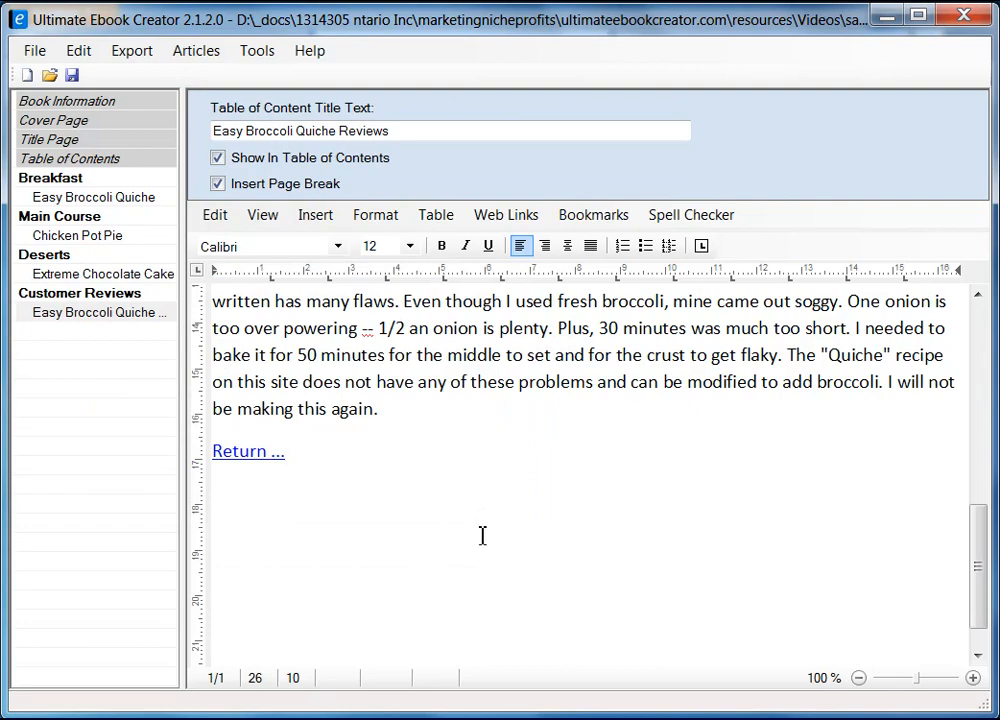
Step: Step through Breakfast, Easy Broccoli Quiche, Main Course, Chicken Pot Pie, Extreme Chocolate Cake and the Reviews pages
{"action": "left_click_drag", "start_coordinate": [986, 603], "coordinate": [984, 365]}
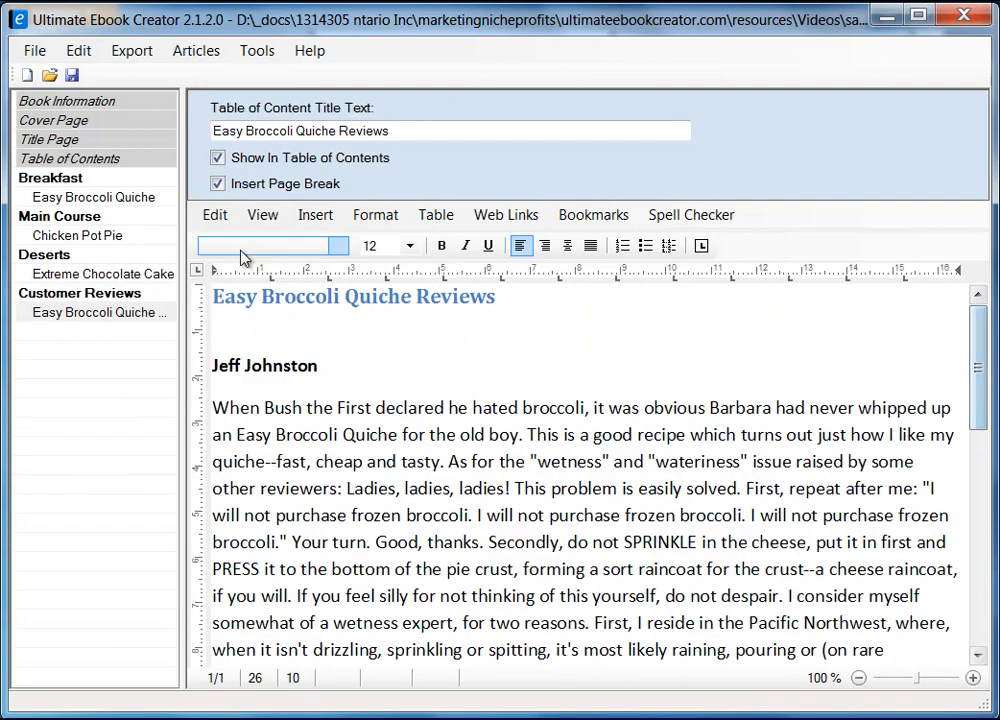
{"action": "left_click", "coordinate": [60, 177]}
{"action": "left_click", "coordinate": [85, 200]}
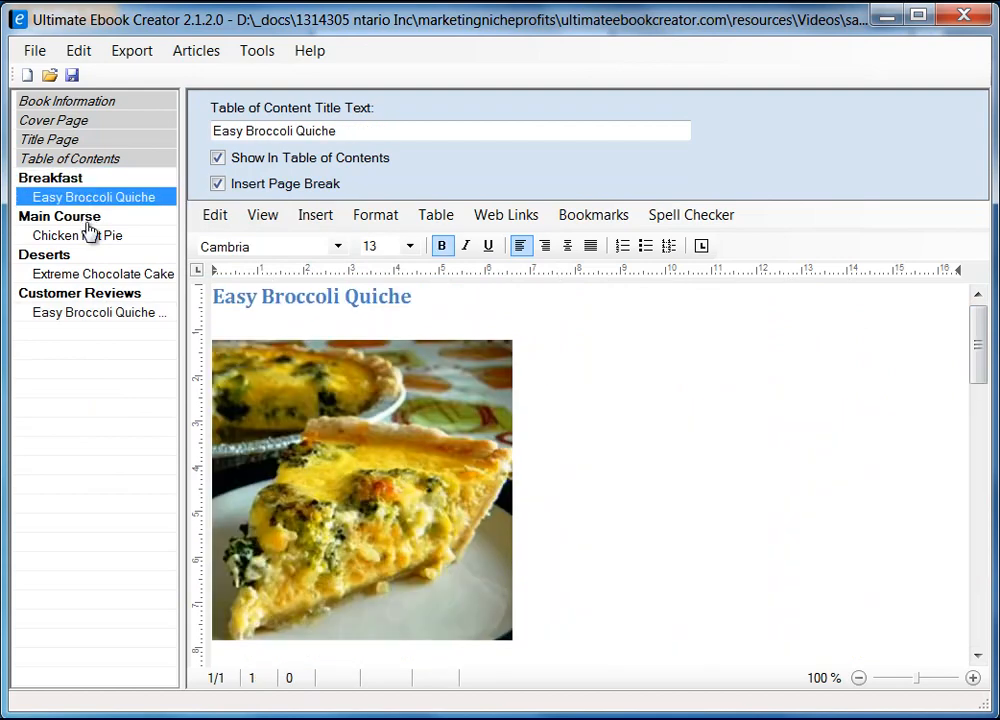
{"action": "left_click", "coordinate": [76, 217]}
{"action": "left_click", "coordinate": [78, 236]}
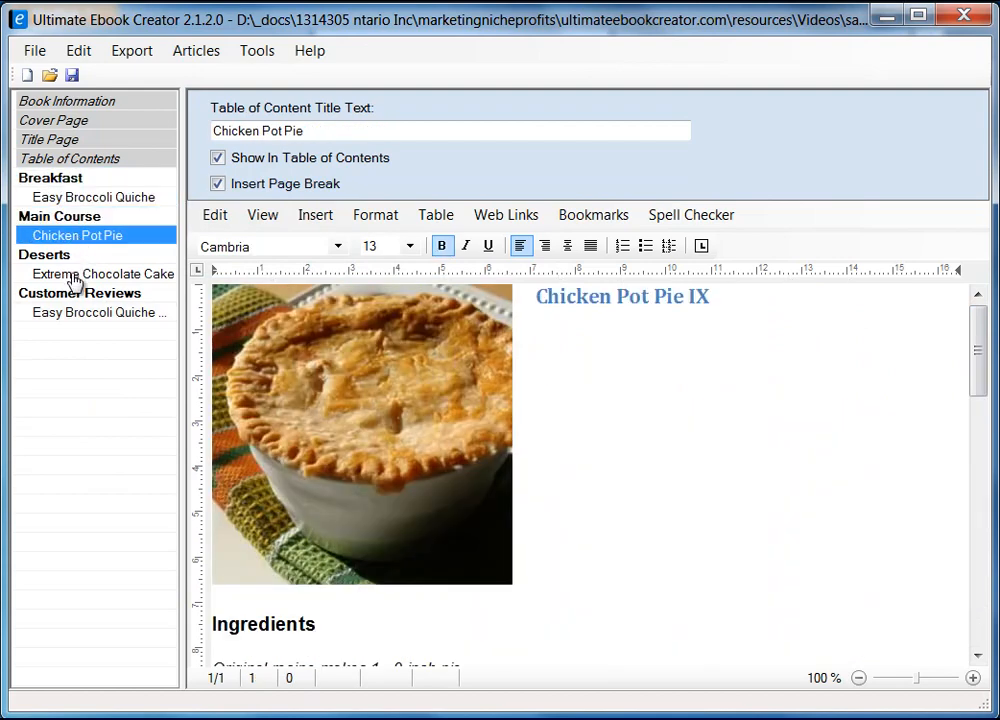
{"action": "left_click", "coordinate": [73, 276]}
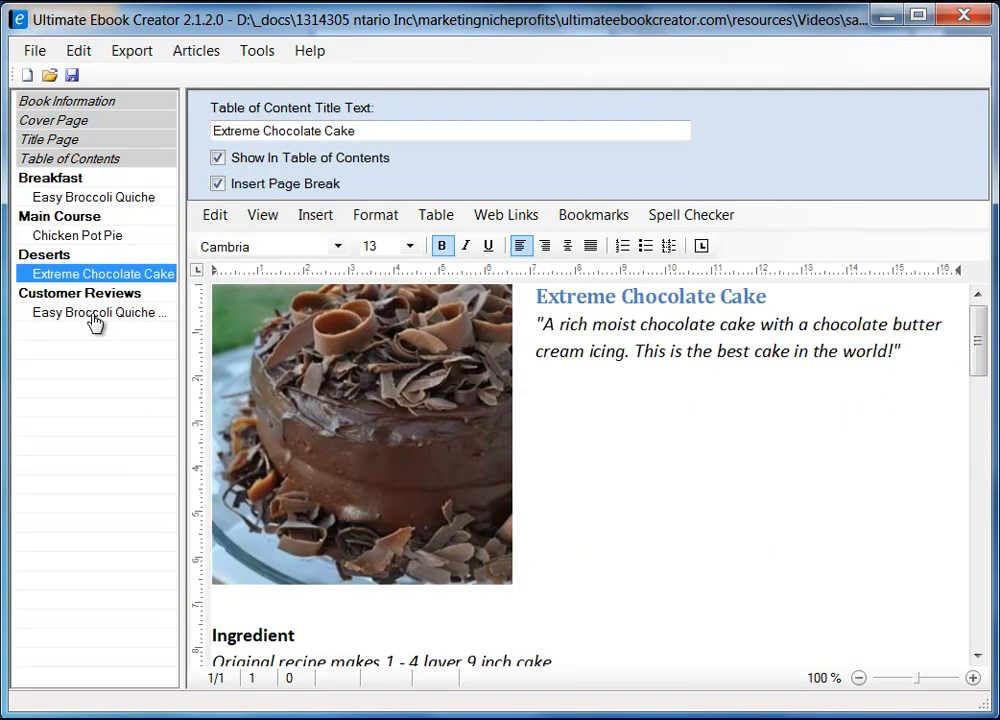
{"action": "left_click", "coordinate": [95, 314]}
{"action": "left_click_drag", "start_coordinate": [978, 379], "coordinate": [991, 348]}
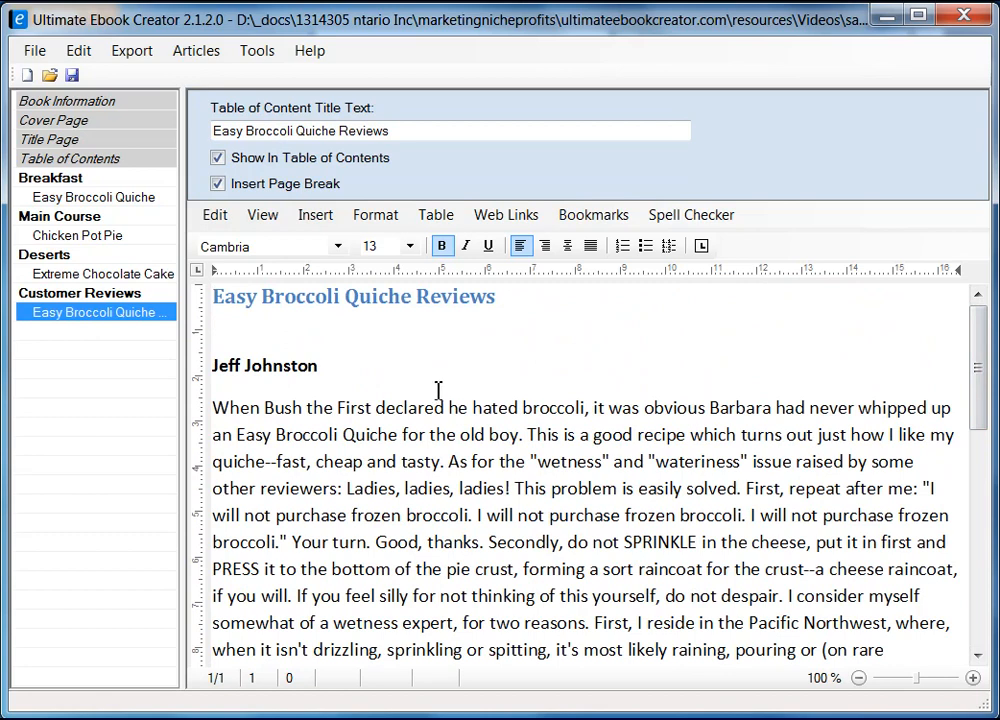
Step: Look through the Format and Insert menus, then return to the text unchanged
{"action": "left_click", "coordinate": [375, 214]}
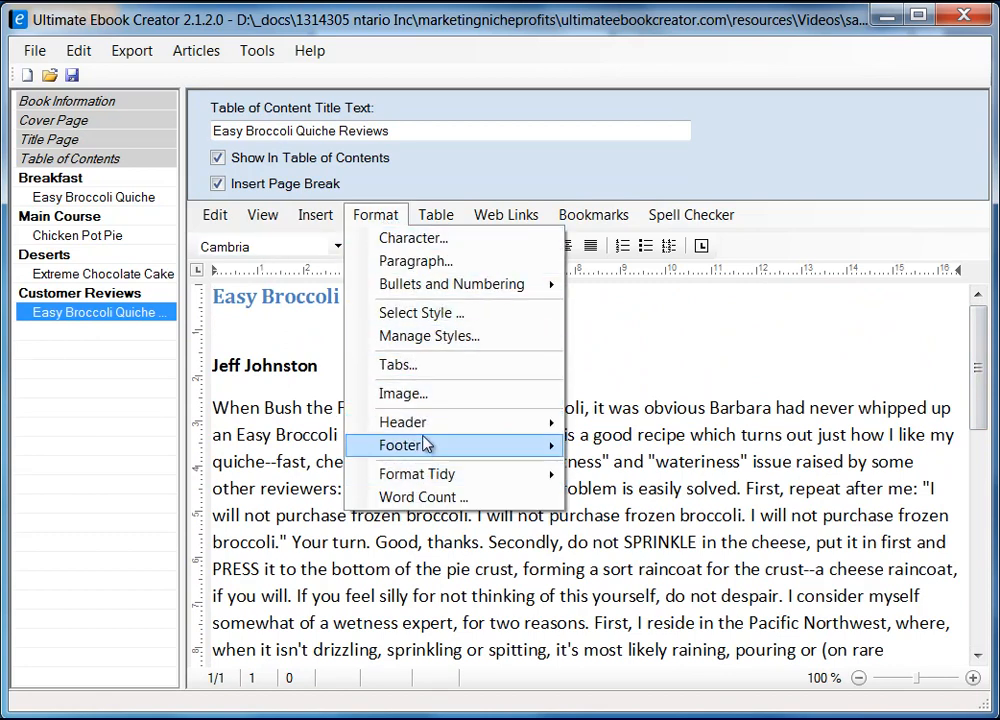
{"action": "mouse_move", "coordinate": [431, 451]}
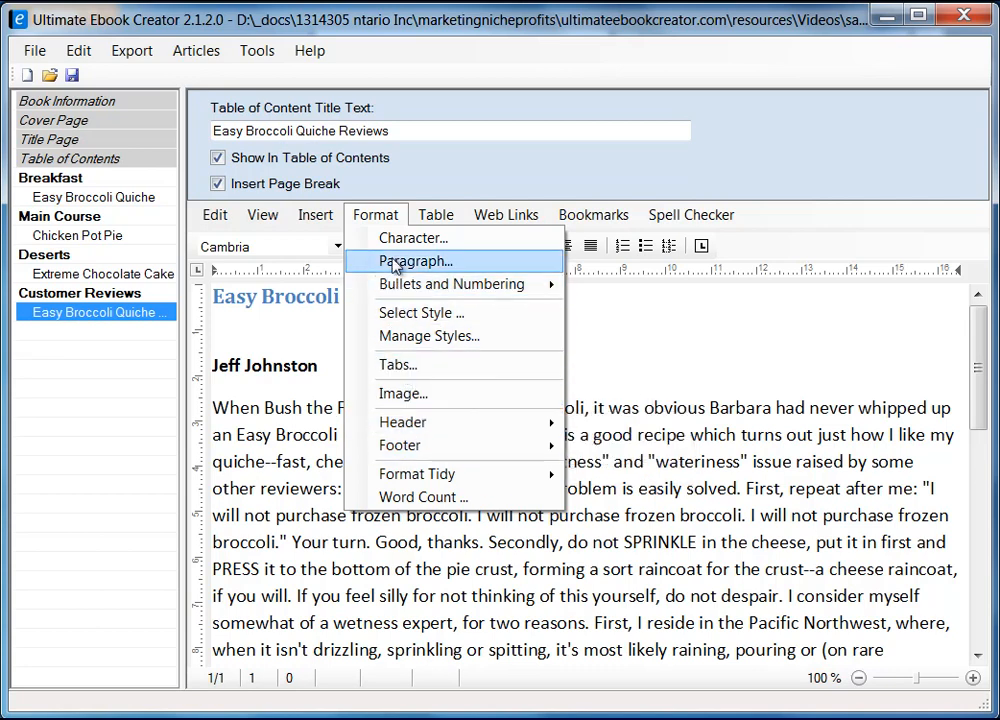
{"action": "mouse_move", "coordinate": [302, 224]}
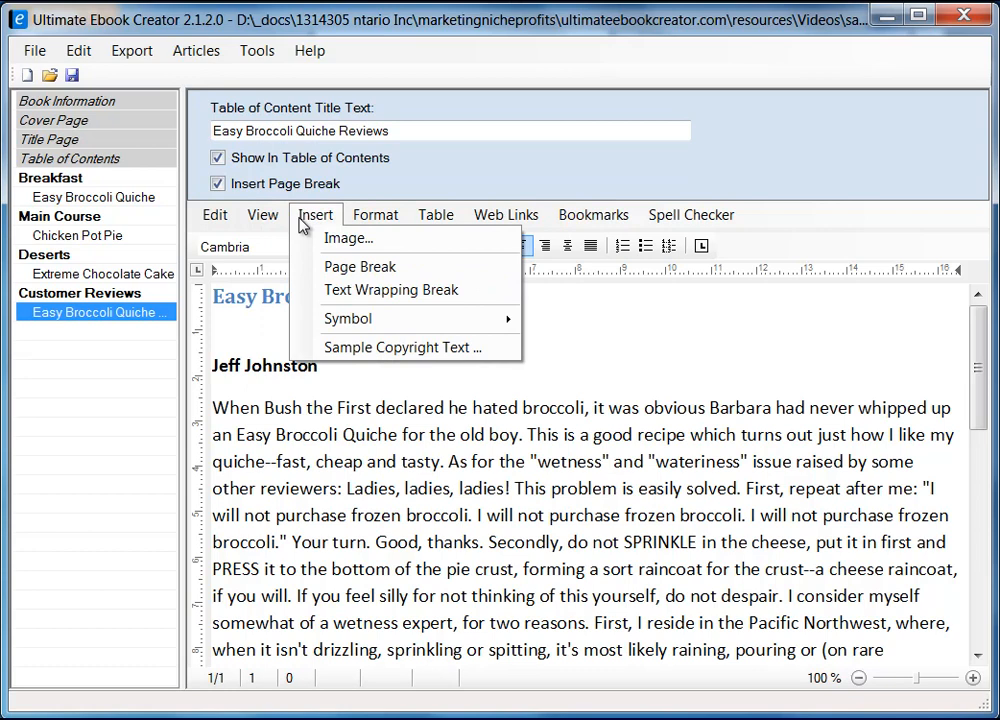
{"action": "mouse_move", "coordinate": [456, 322]}
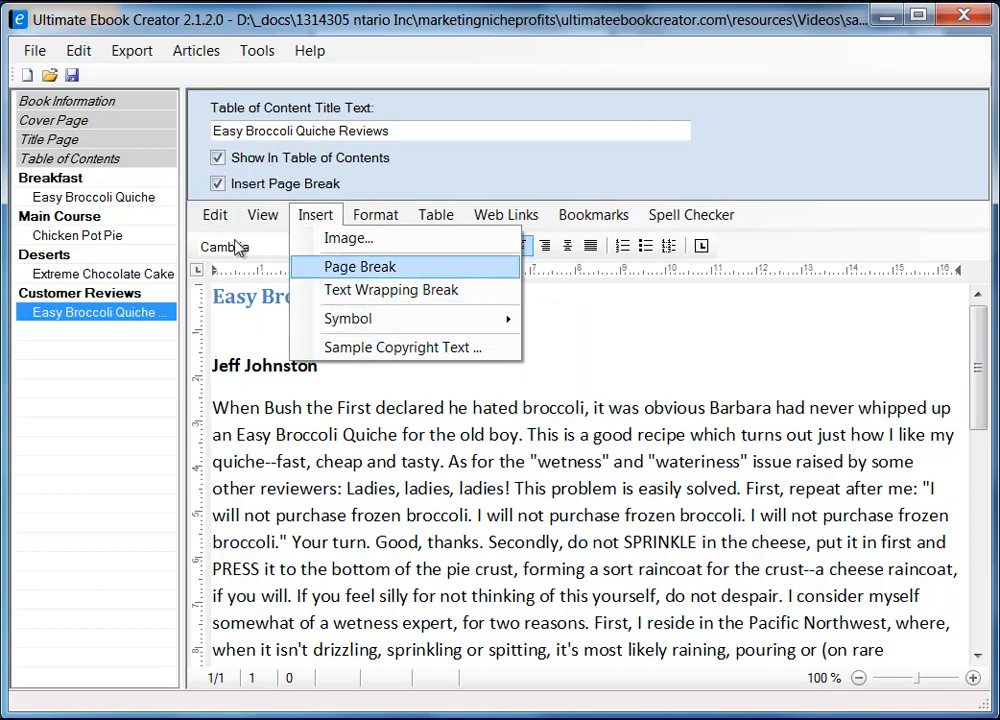
{"action": "mouse_move", "coordinate": [259, 218]}
{"action": "left_click", "coordinate": [678, 324]}
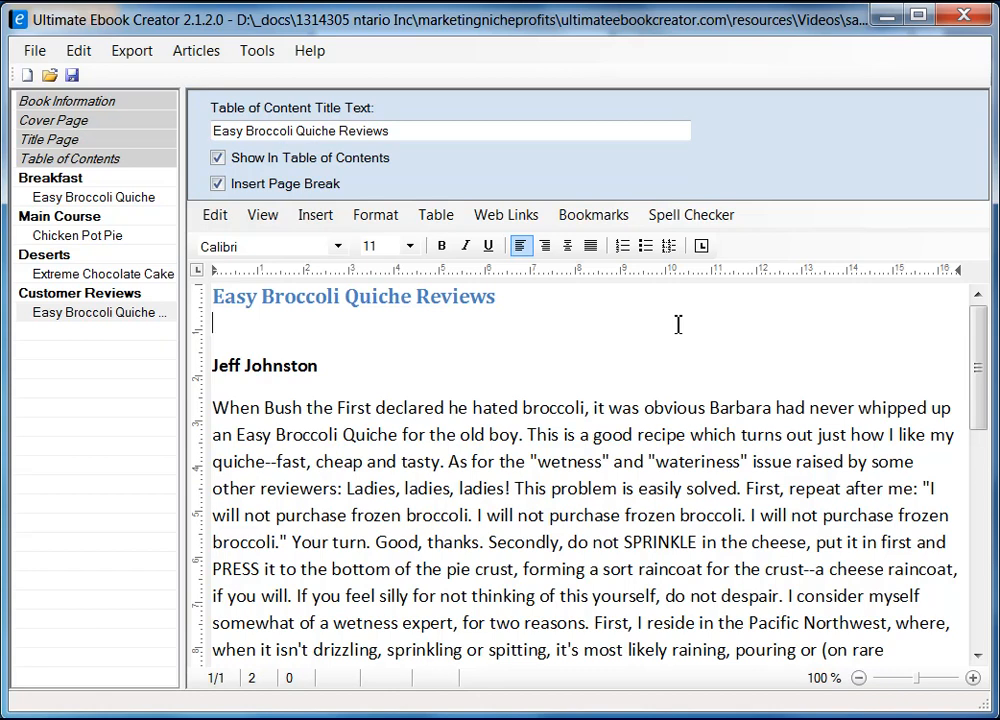
{"action": "left_click", "coordinate": [668, 324]}
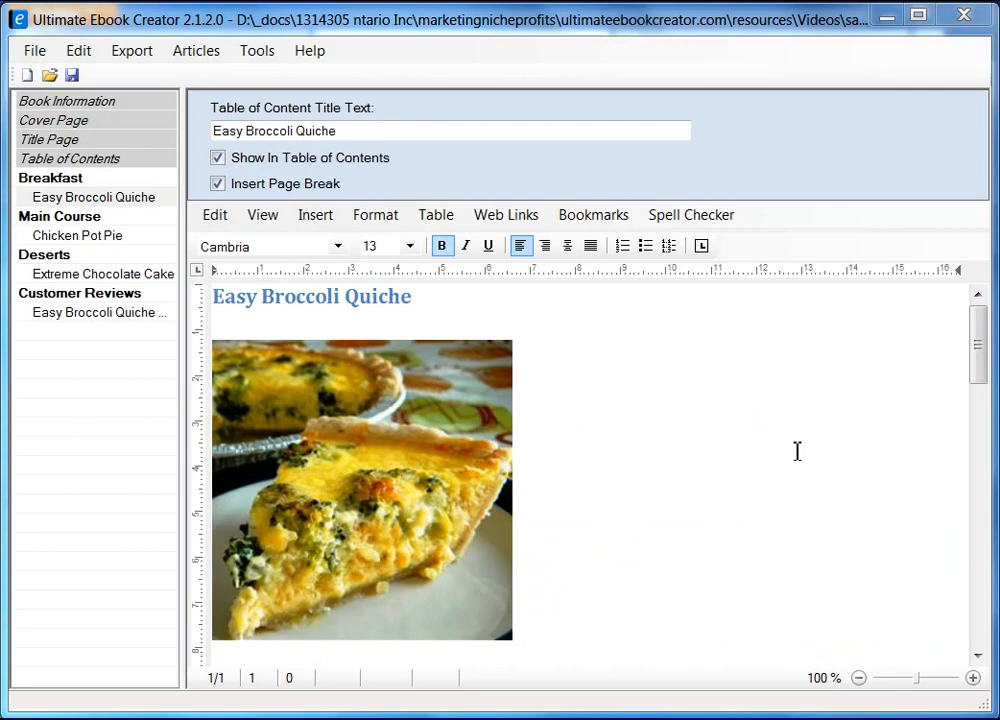
Step: Export the book in Kindle MOBI format, overwriting the existing prabha_recipe_book.mobi
{"action": "left_click", "coordinate": [136, 55]}
{"action": "mouse_move", "coordinate": [203, 85]}
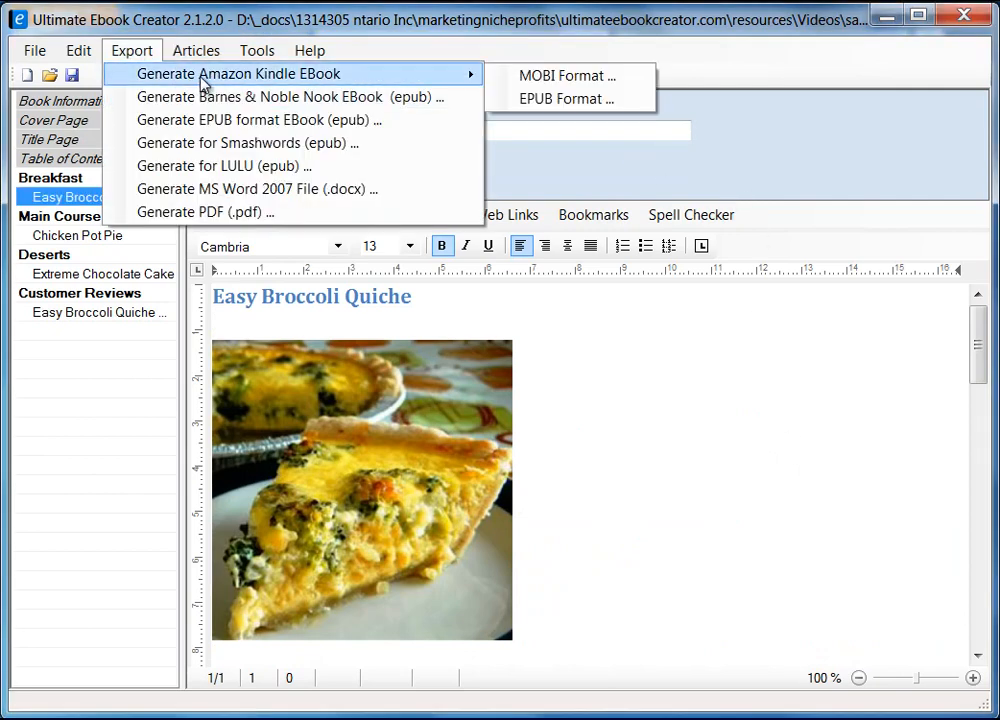
{"action": "left_click", "coordinate": [560, 80]}
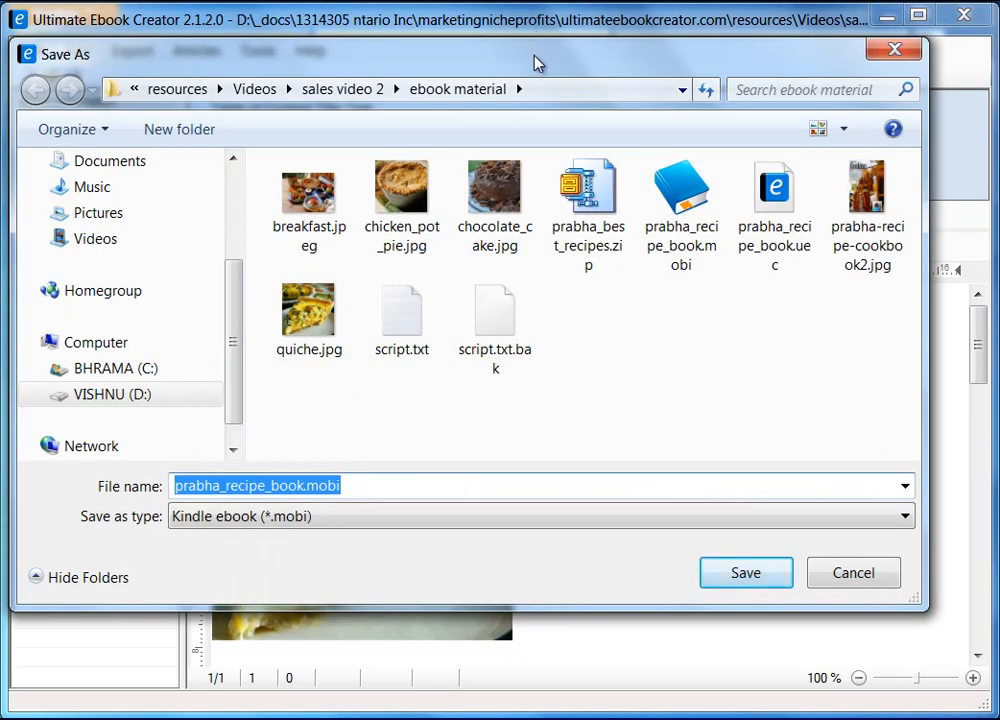
{"action": "left_click_drag", "start_coordinate": [534, 63], "coordinate": [558, 71]}
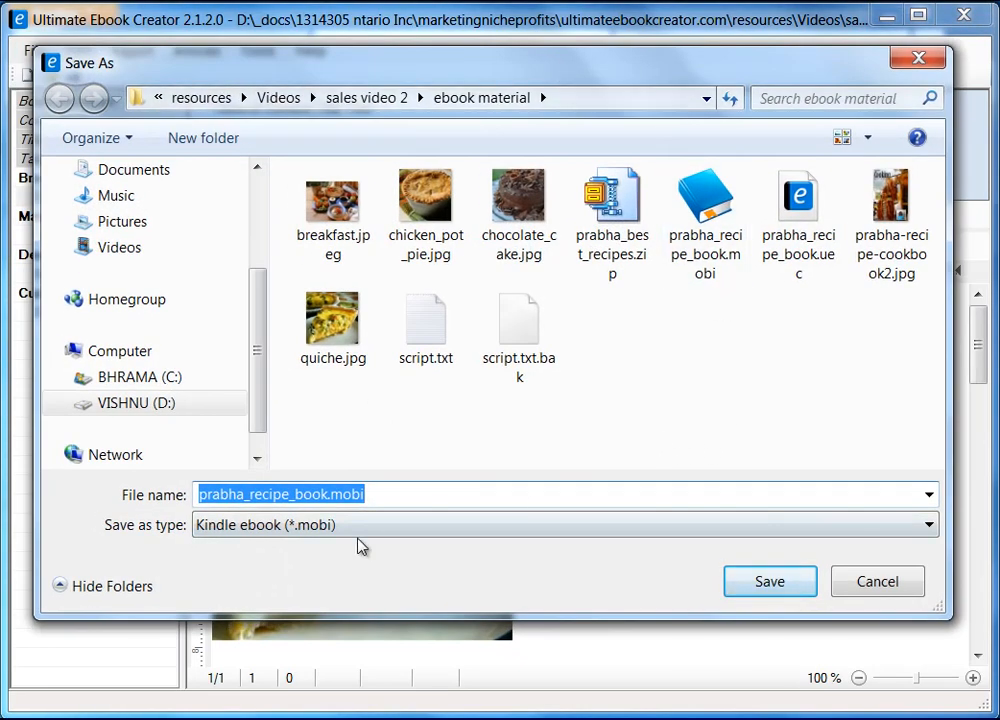
{"action": "left_click", "coordinate": [770, 582]}
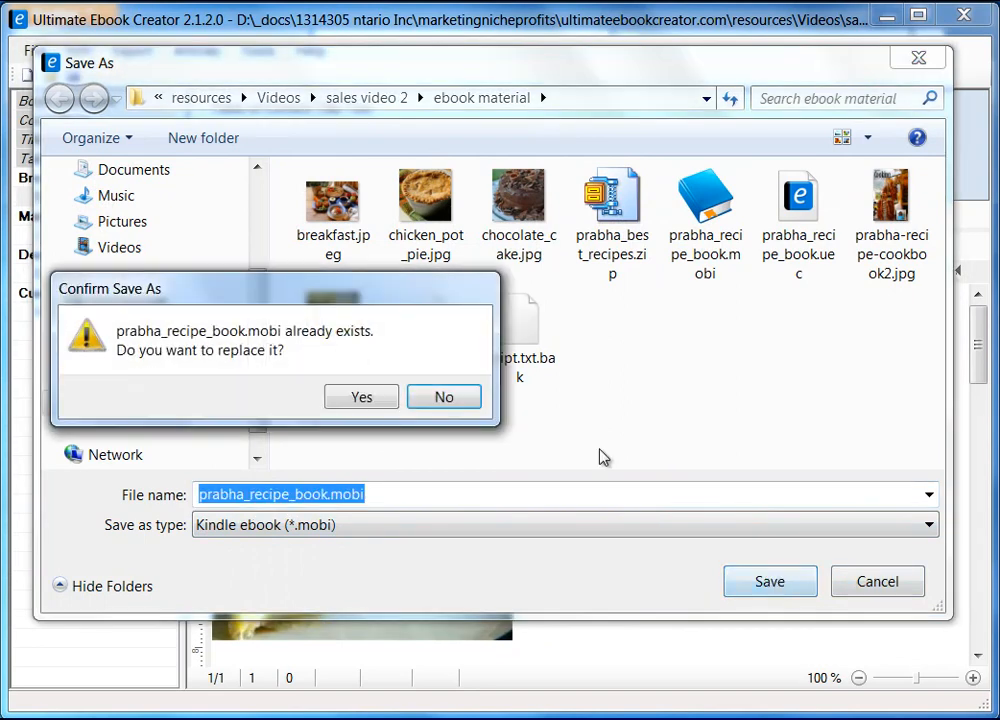
{"action": "key", "text": "Return"}
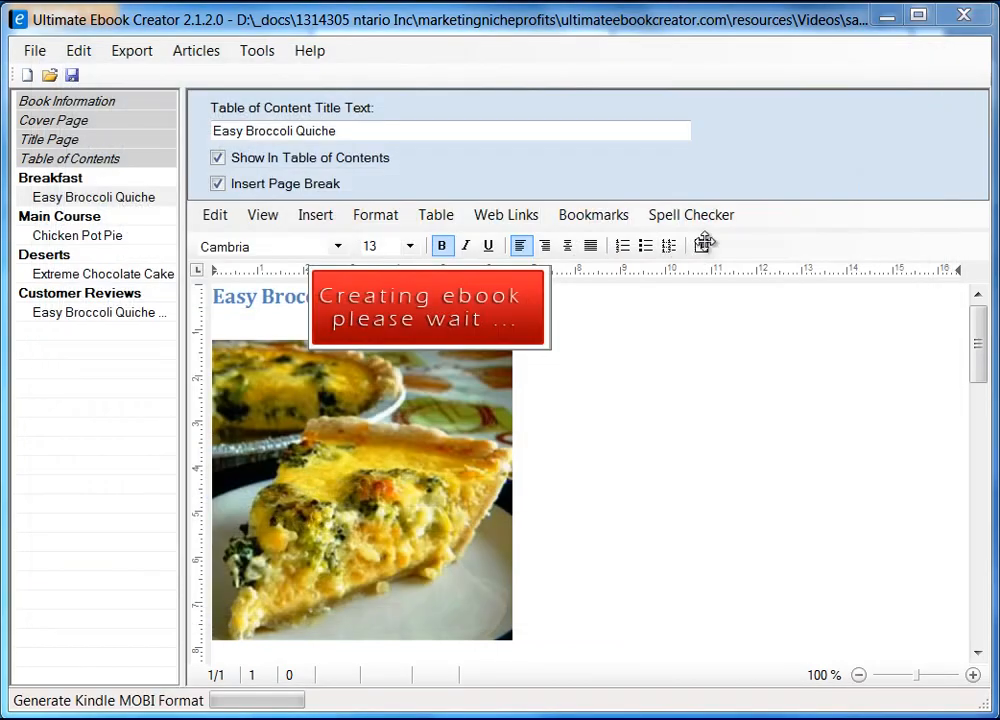
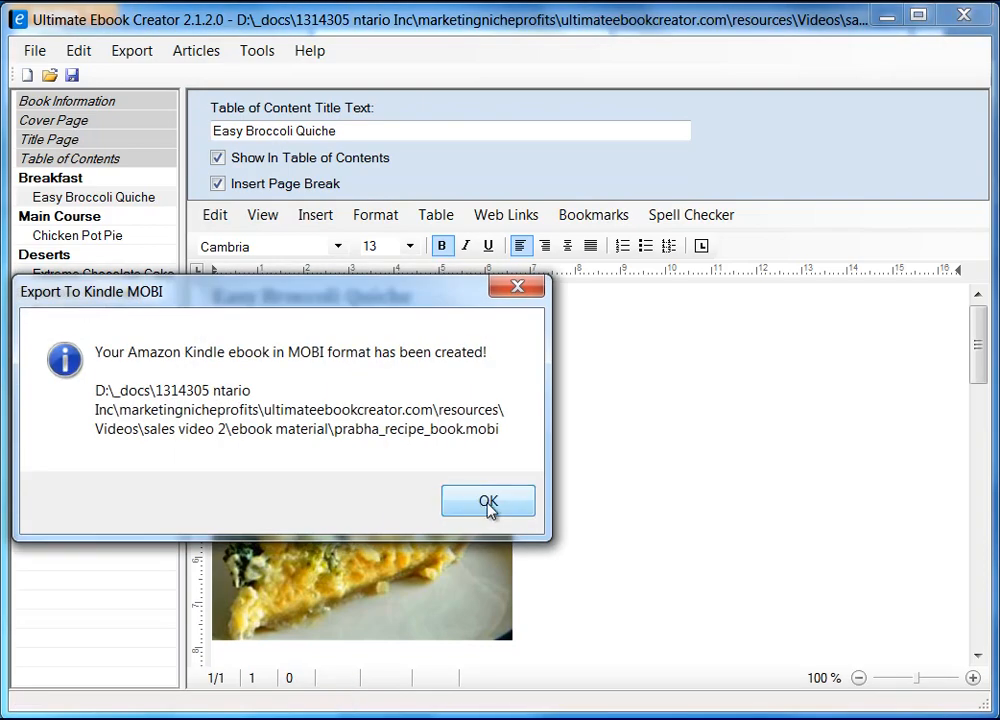
Step: Dismiss the Kindle MOBI export confirmation and bring up the open folder window previews
{"action": "left_click", "coordinate": [486, 503]}
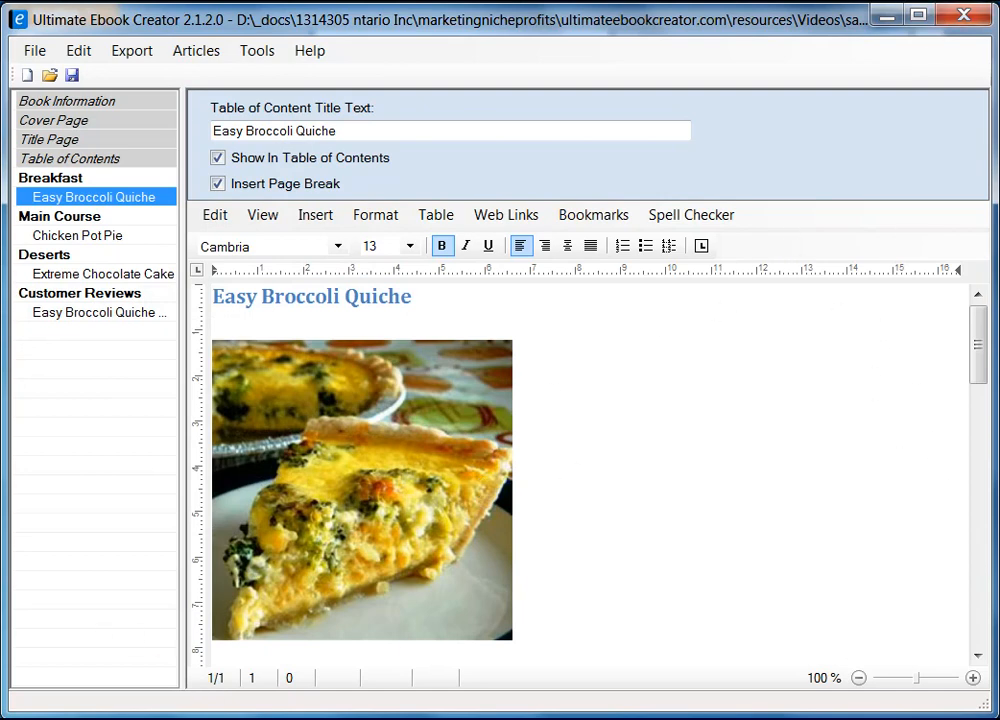
{"action": "left_click", "coordinate": [297, 719]}
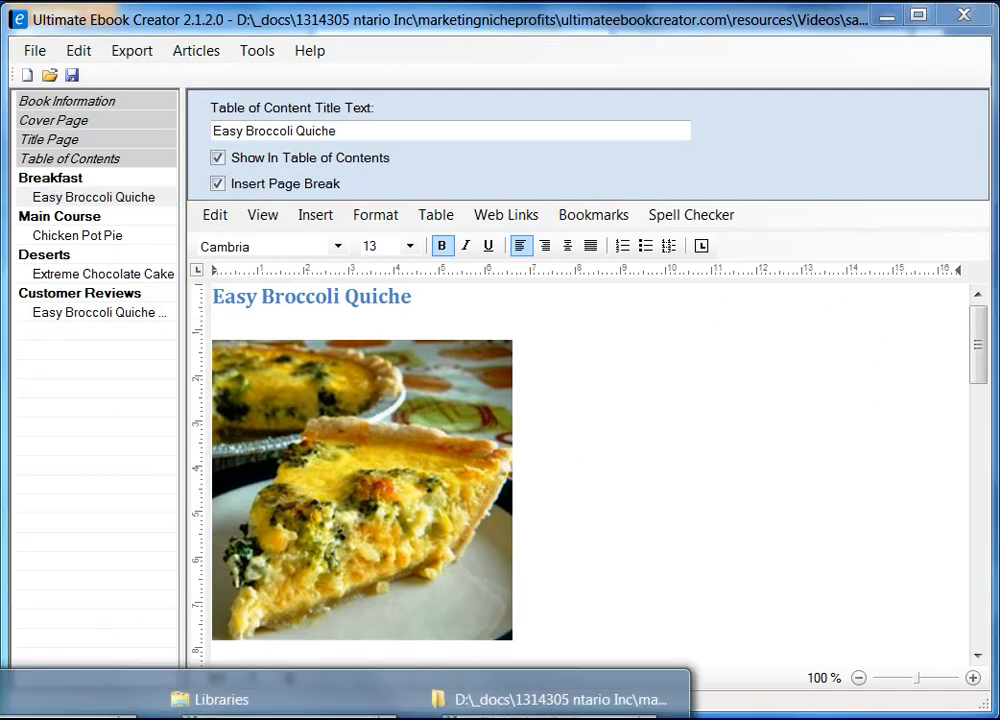
Step: Bring the ebook material folder forward, widen it slightly and shift it left
{"action": "left_click", "coordinate": [62, 600]}
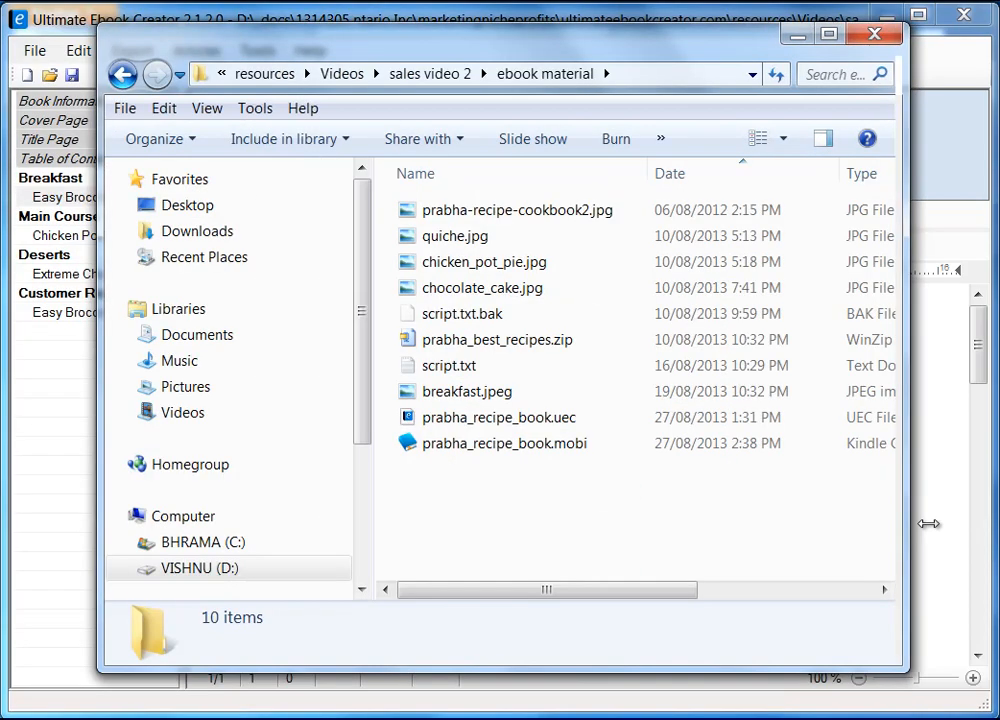
{"action": "left_click_drag", "start_coordinate": [929, 524], "coordinate": [946, 521]}
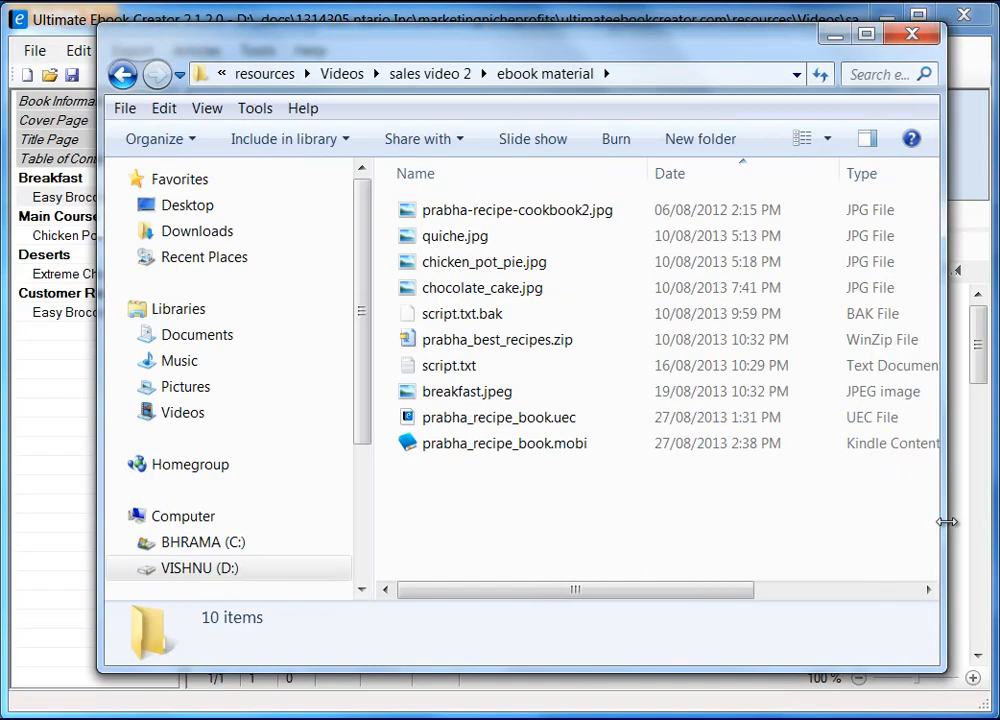
{"action": "left_click_drag", "start_coordinate": [511, 45], "coordinate": [485, 44]}
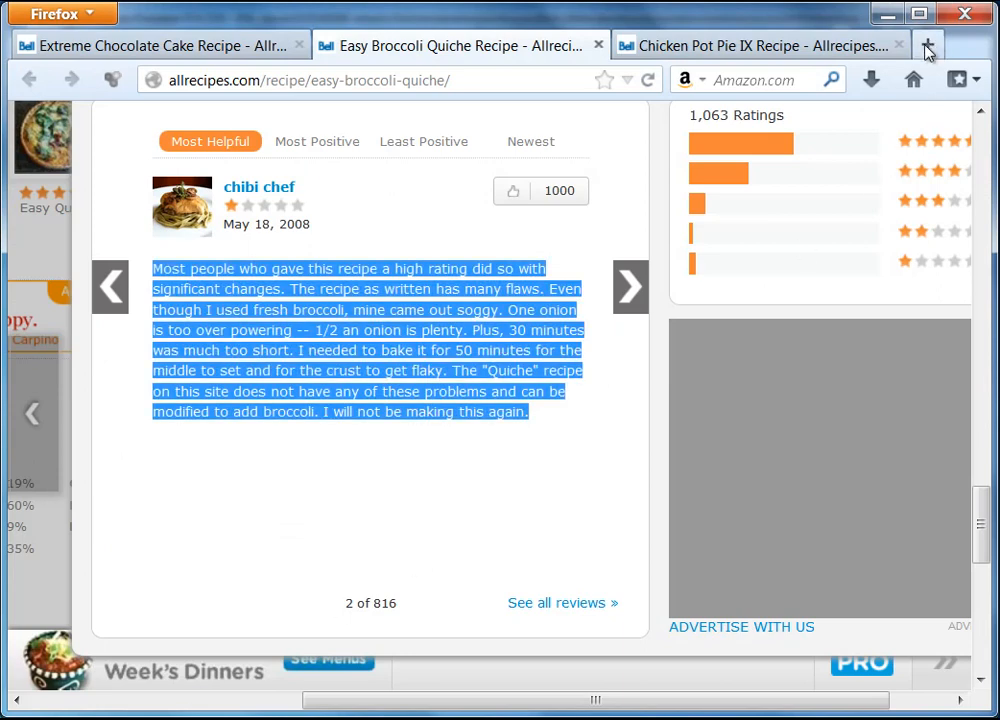
{"action": "left_click", "coordinate": [926, 46]}
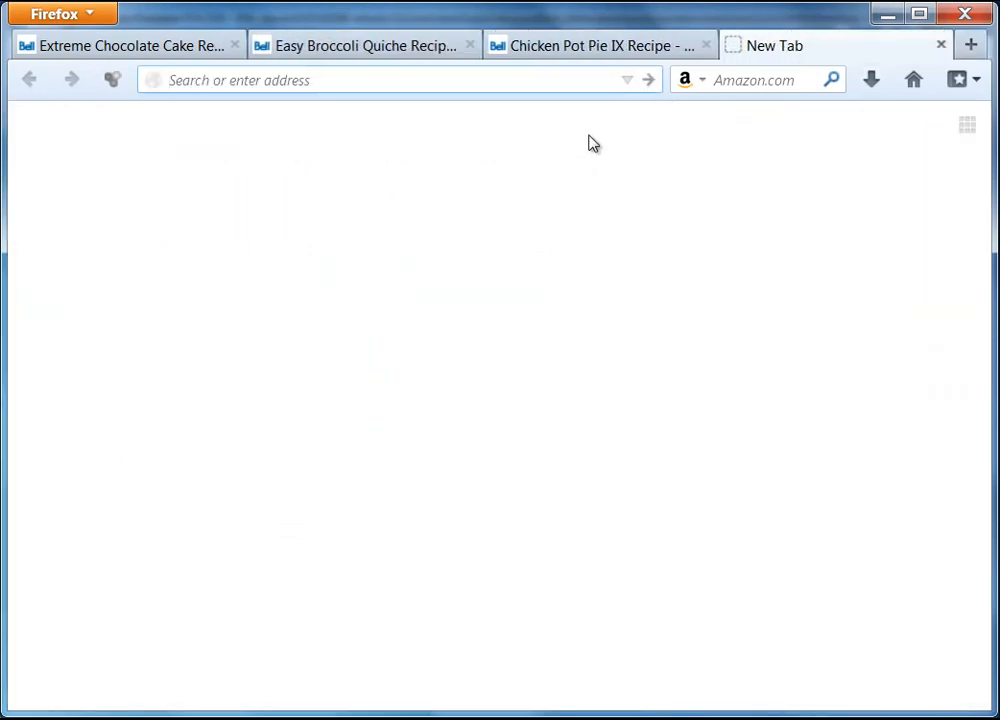
Step: Search for the kindle desktop reader, view Amazon's Kindle for PC page, then close it
{"action": "left_click", "coordinate": [913, 79]}
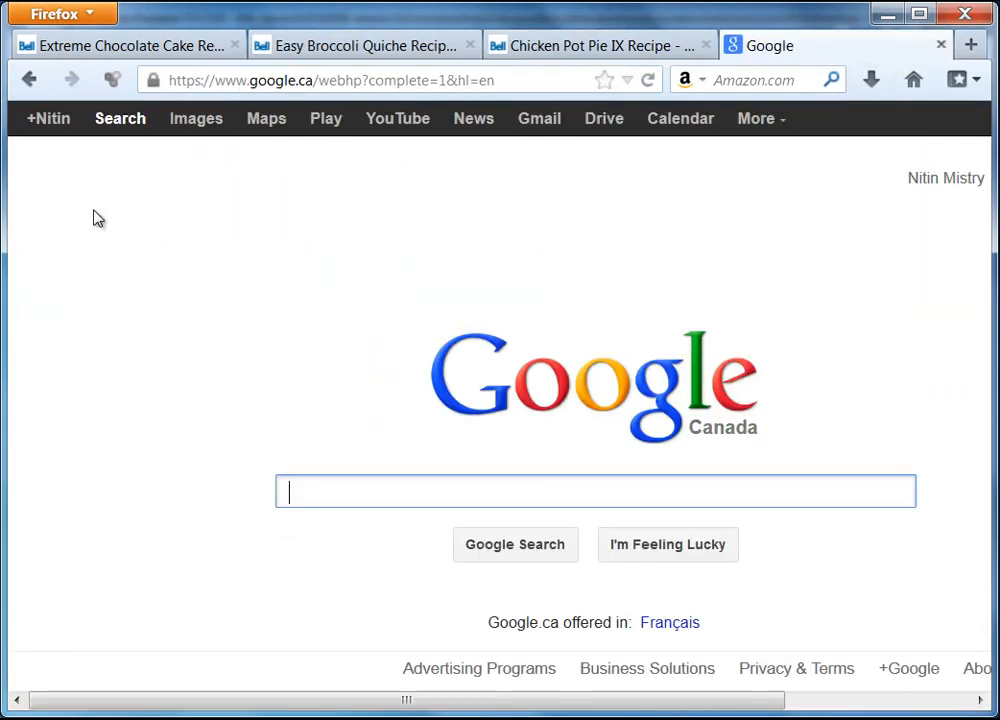
{"action": "type", "text": "kindle"}
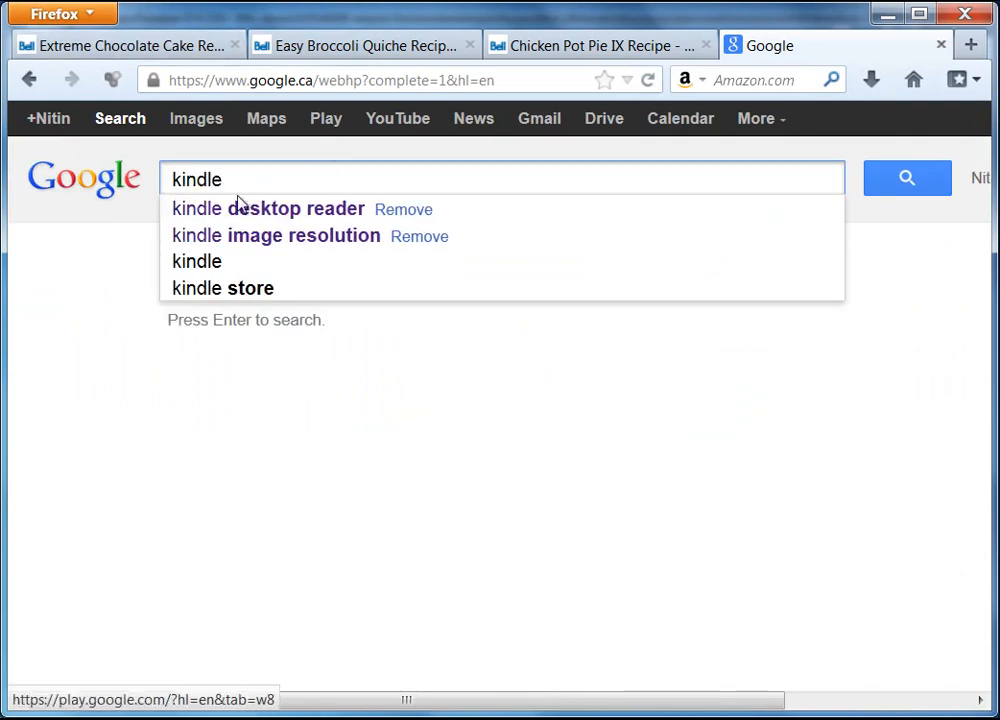
{"action": "left_click", "coordinate": [268, 214]}
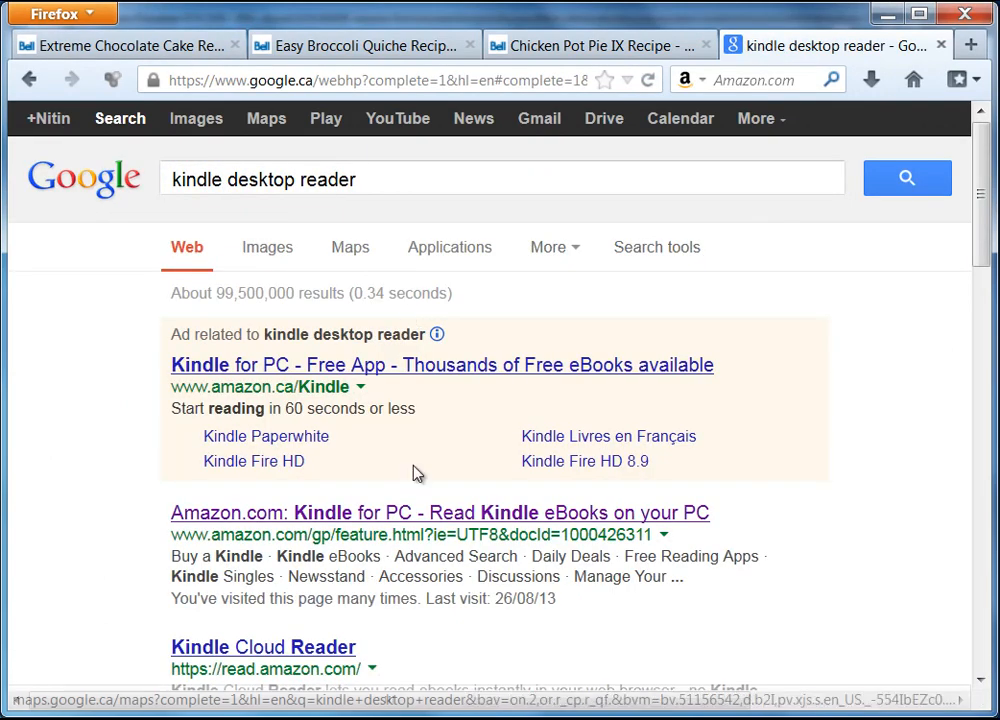
{"action": "left_click", "coordinate": [410, 518]}
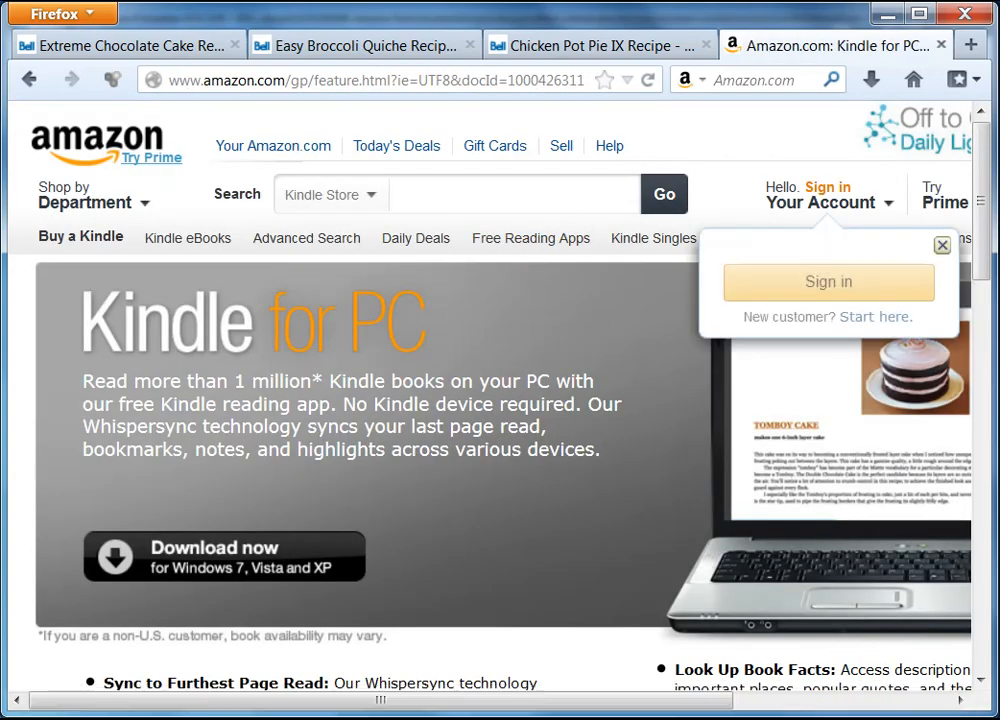
{"action": "left_click_drag", "start_coordinate": [975, 219], "coordinate": [989, 279]}
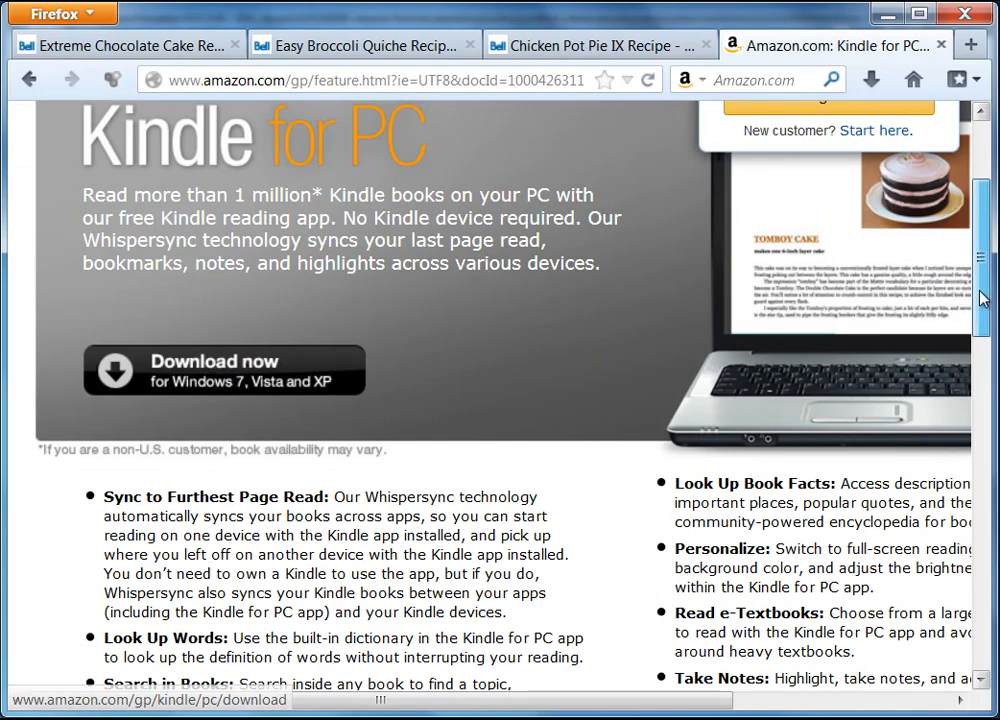
{"action": "left_click_drag", "start_coordinate": [984, 297], "coordinate": [984, 207]}
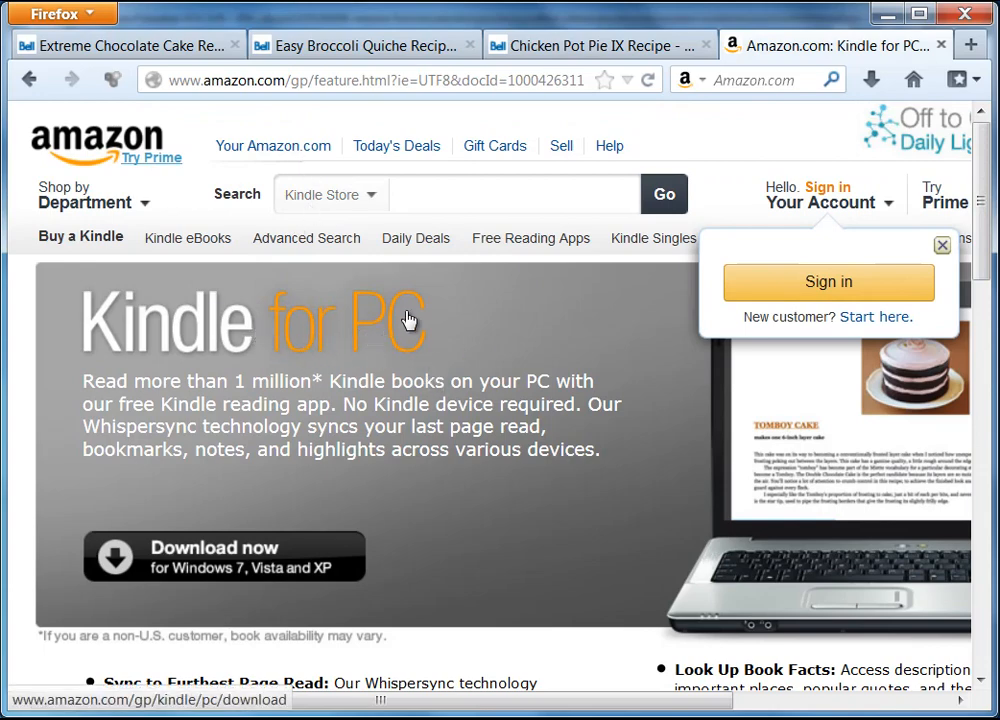
{"action": "left_click", "coordinate": [941, 45]}
Step: Minimise Firefox and open prabha_recipe_book.mobi from the ebook material folder in Kindle
{"action": "left_click", "coordinate": [886, 14]}
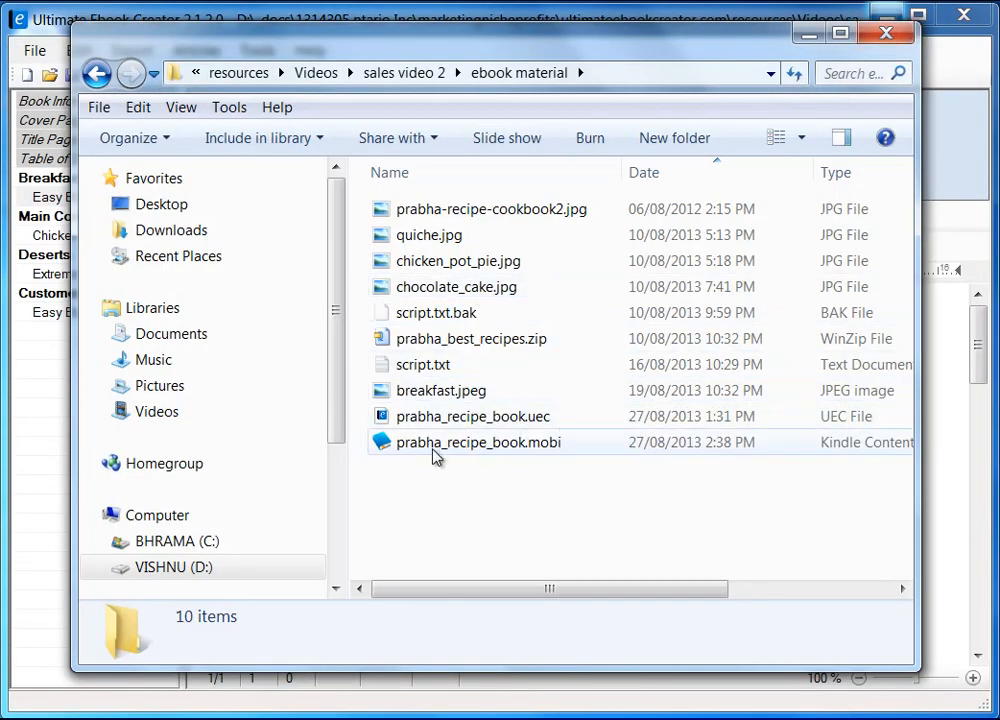
{"action": "left_click", "coordinate": [500, 450]}
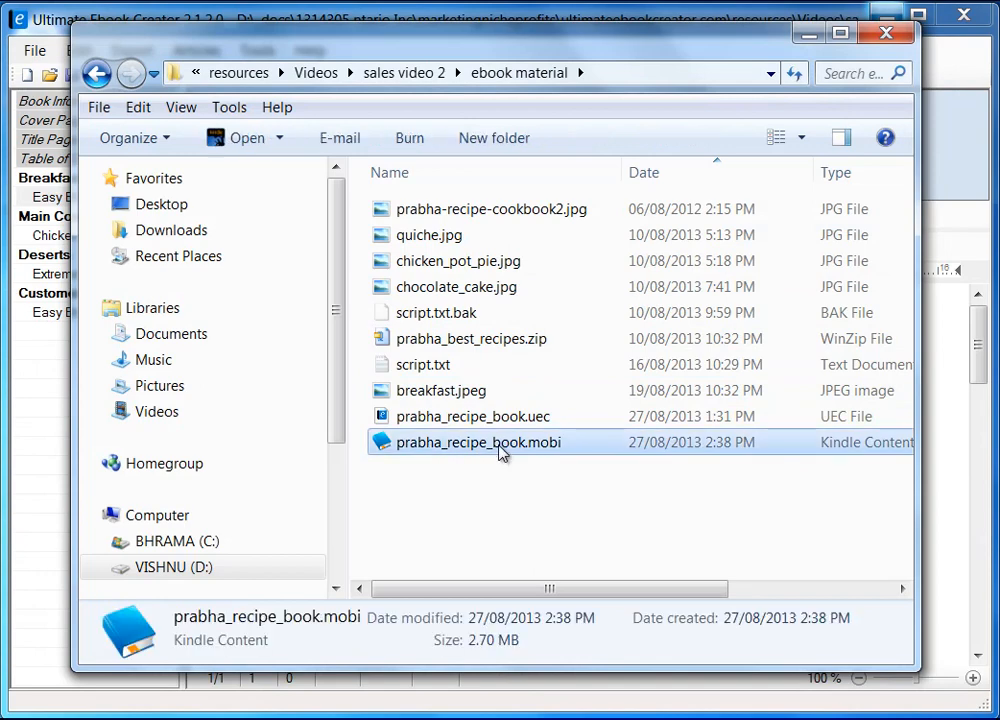
{"action": "left_click", "coordinate": [503, 452]}
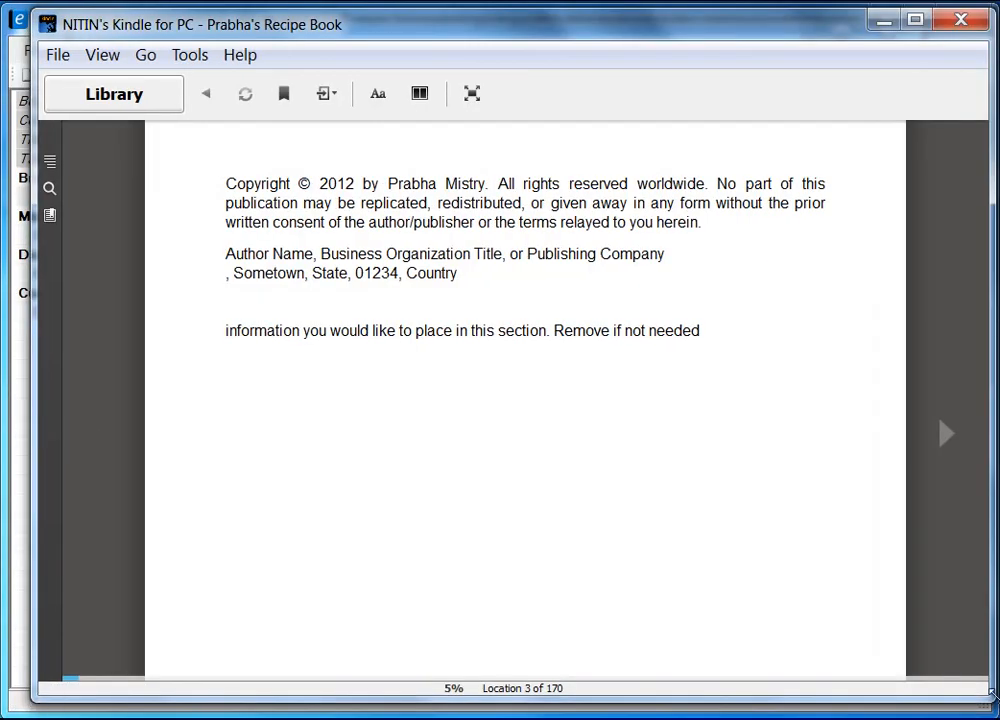
Step: Resize the Kindle reading window to fill most of the screen
{"action": "left_click_drag", "start_coordinate": [990, 696], "coordinate": [972, 700]}
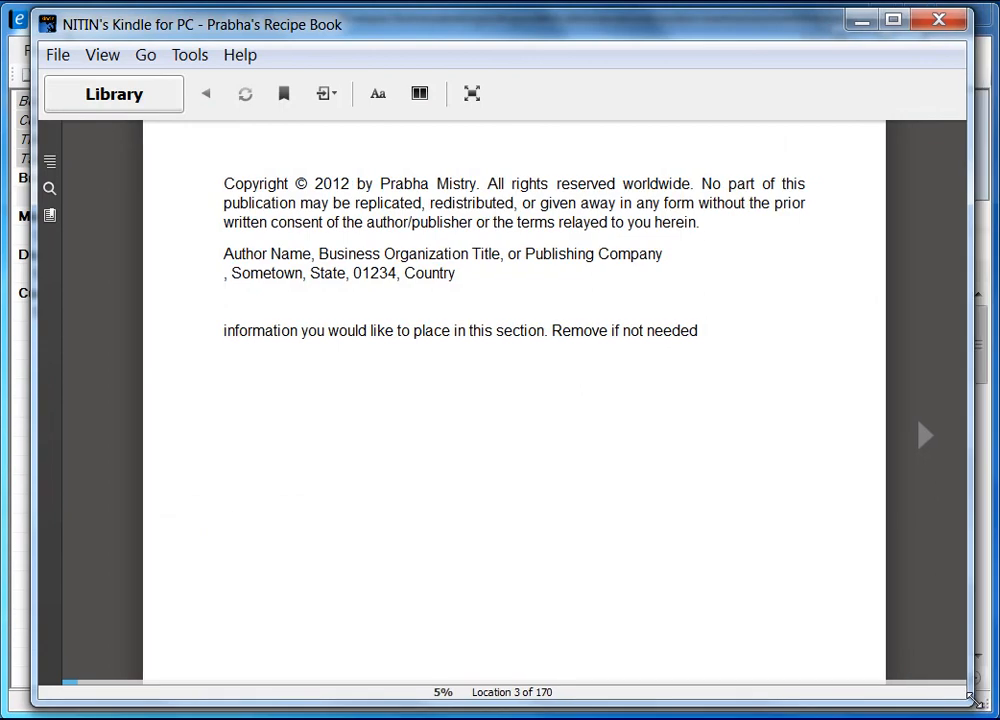
{"action": "left_click_drag", "start_coordinate": [972, 698], "coordinate": [574, 572]}
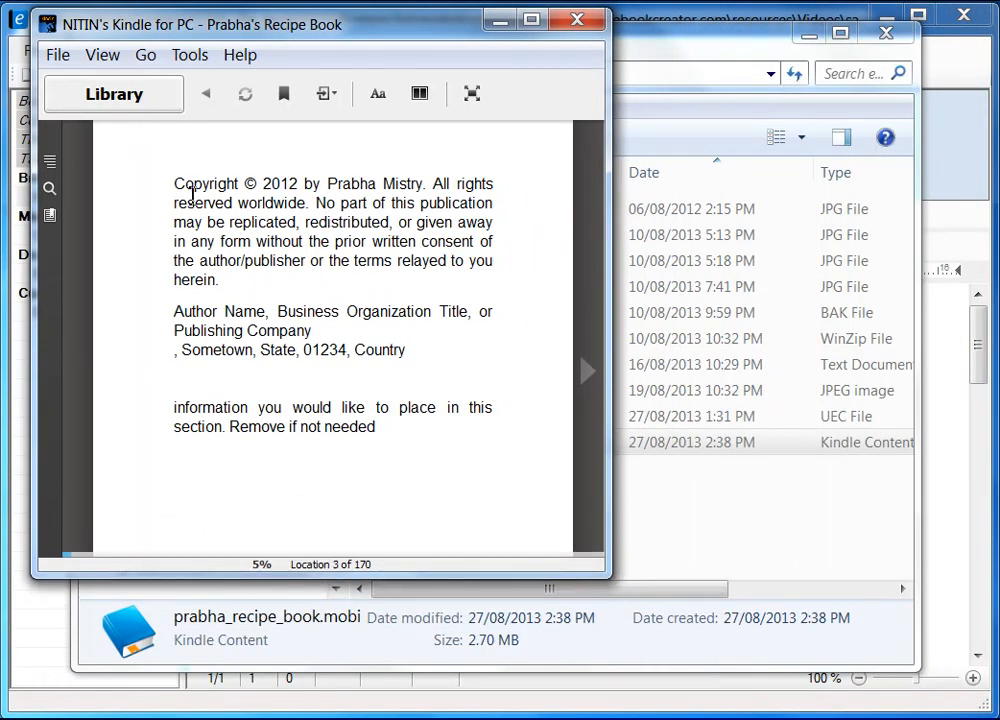
{"action": "left_click_drag", "start_coordinate": [612, 576], "coordinate": [987, 706]}
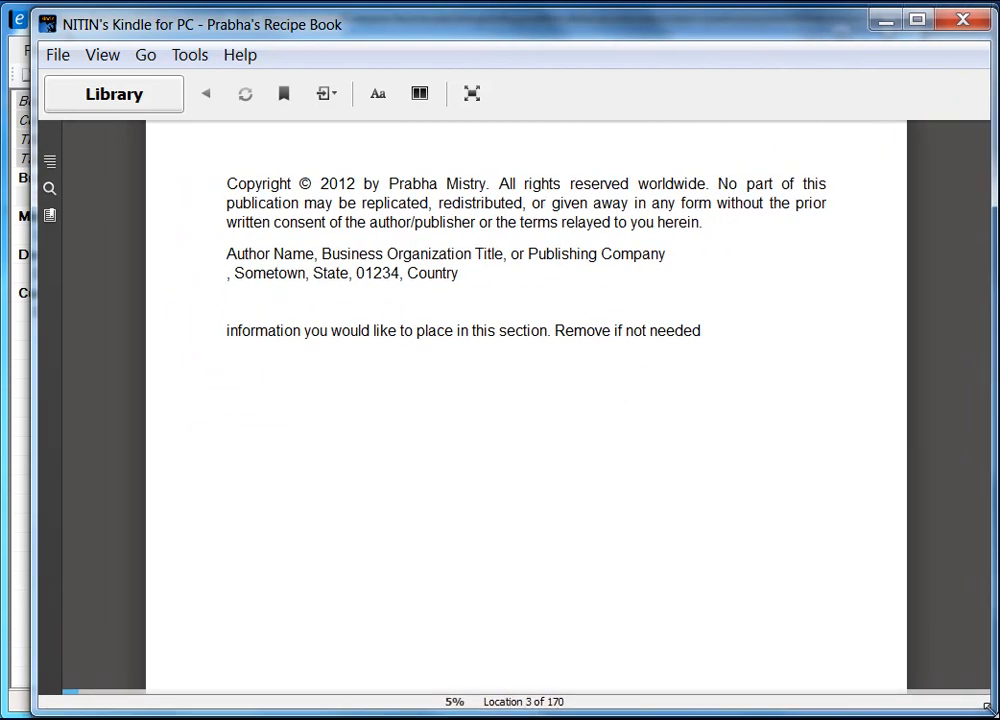
{"action": "left_click_drag", "start_coordinate": [40, 638], "coordinate": [9, 614]}
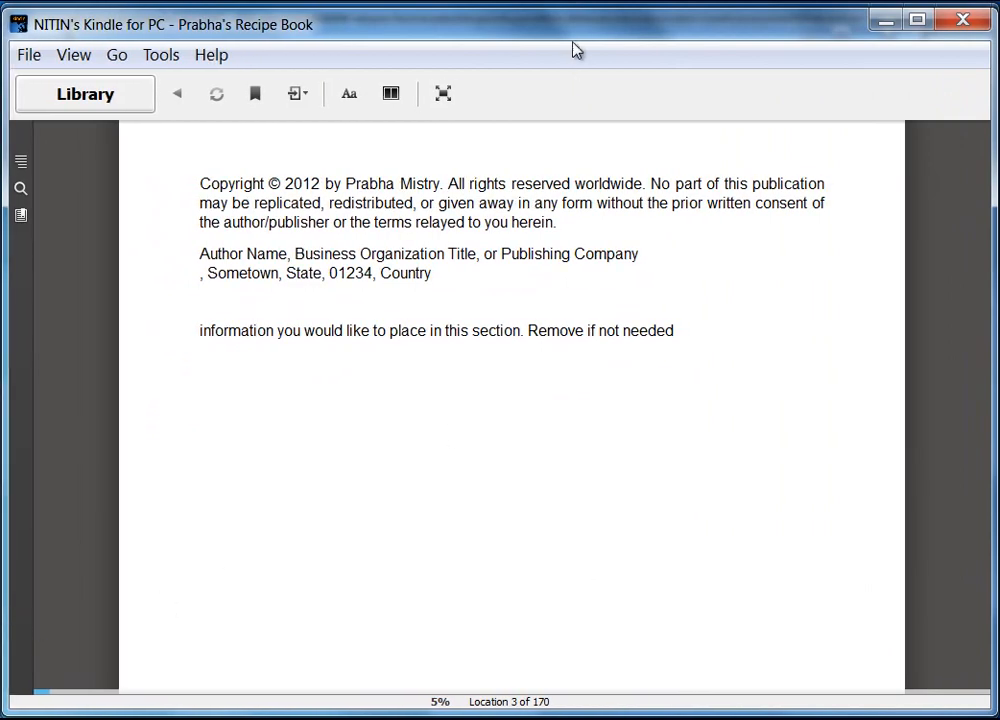
{"action": "left_click_drag", "start_coordinate": [571, 11], "coordinate": [571, 13]}
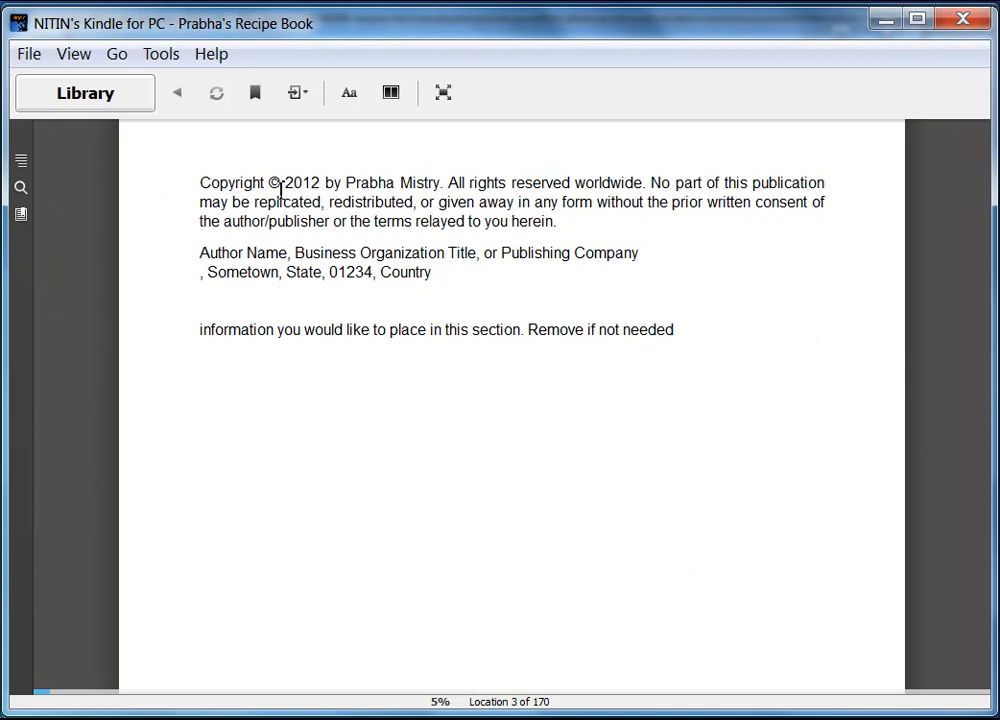
Step: Go back to the book's cover, then page forward to the Table of Contents
{"action": "left_click", "coordinate": [76, 449]}
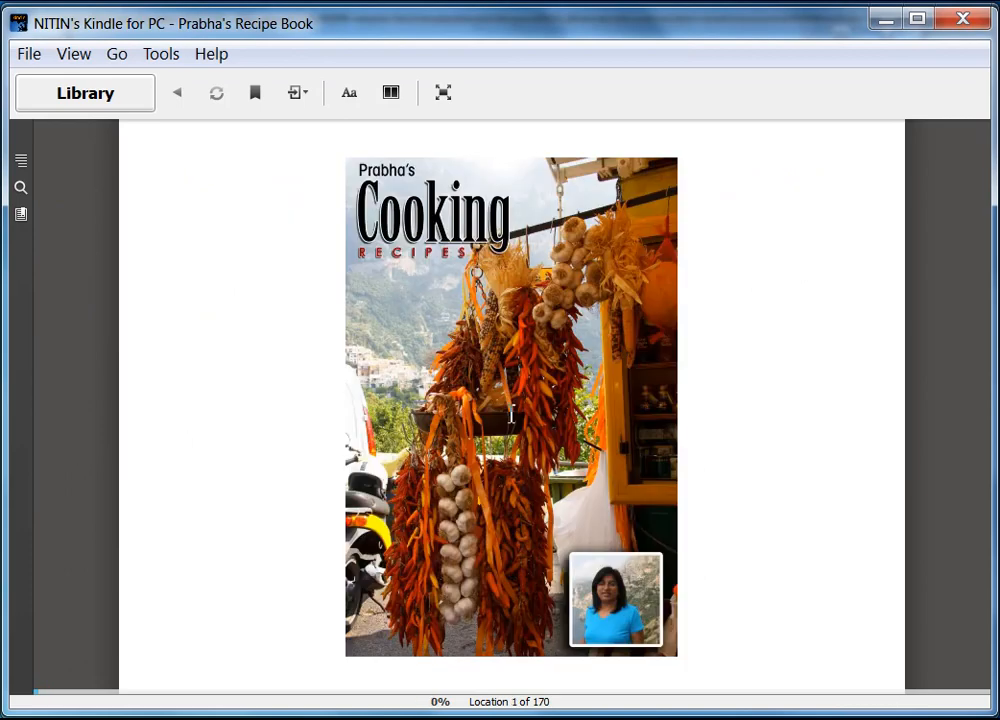
{"action": "left_click", "coordinate": [948, 452]}
{"action": "left_click", "coordinate": [948, 452]}
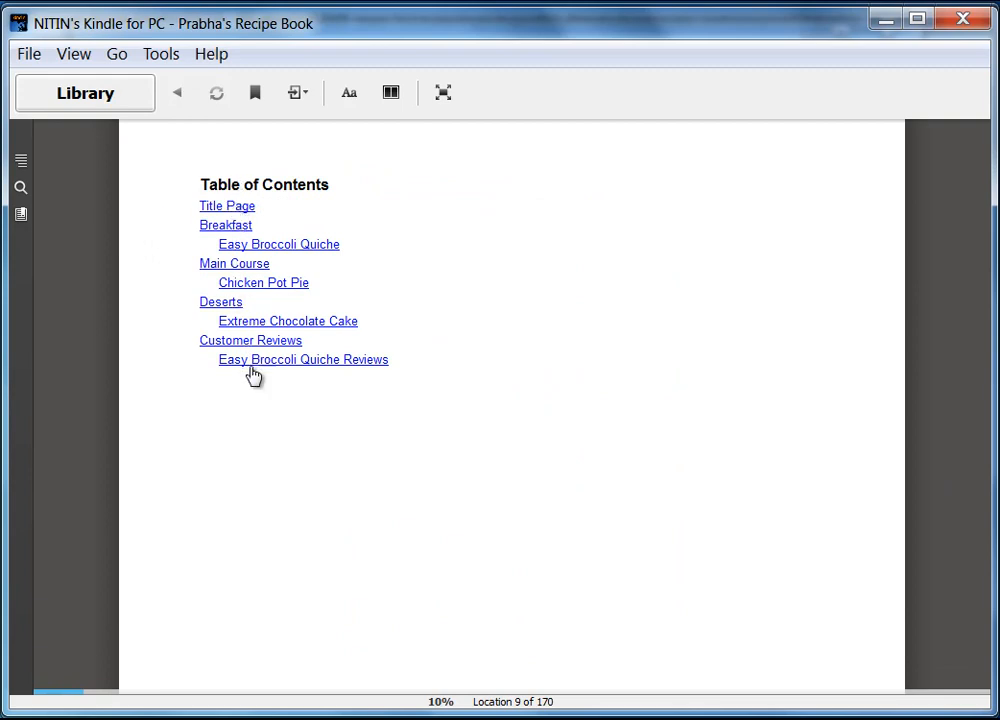
Step: Follow the Breakfast link and page through the Easy Broccoli Quiche ingredients and directions
{"action": "left_click", "coordinate": [236, 230]}
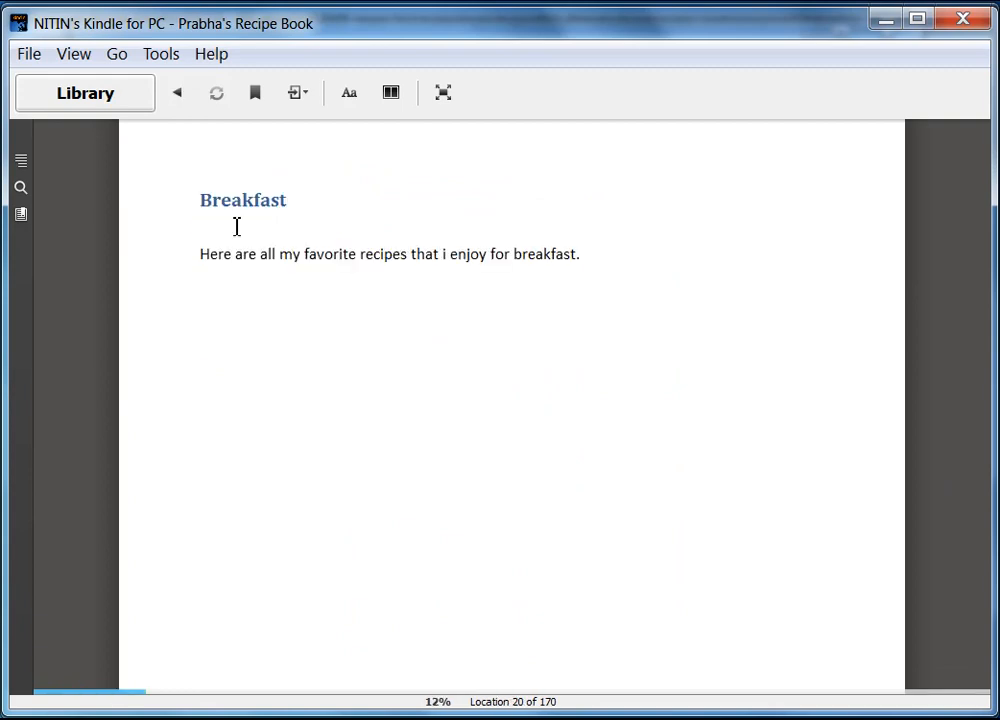
{"action": "mouse_move", "coordinate": [965, 412]}
{"action": "left_click", "coordinate": [948, 447]}
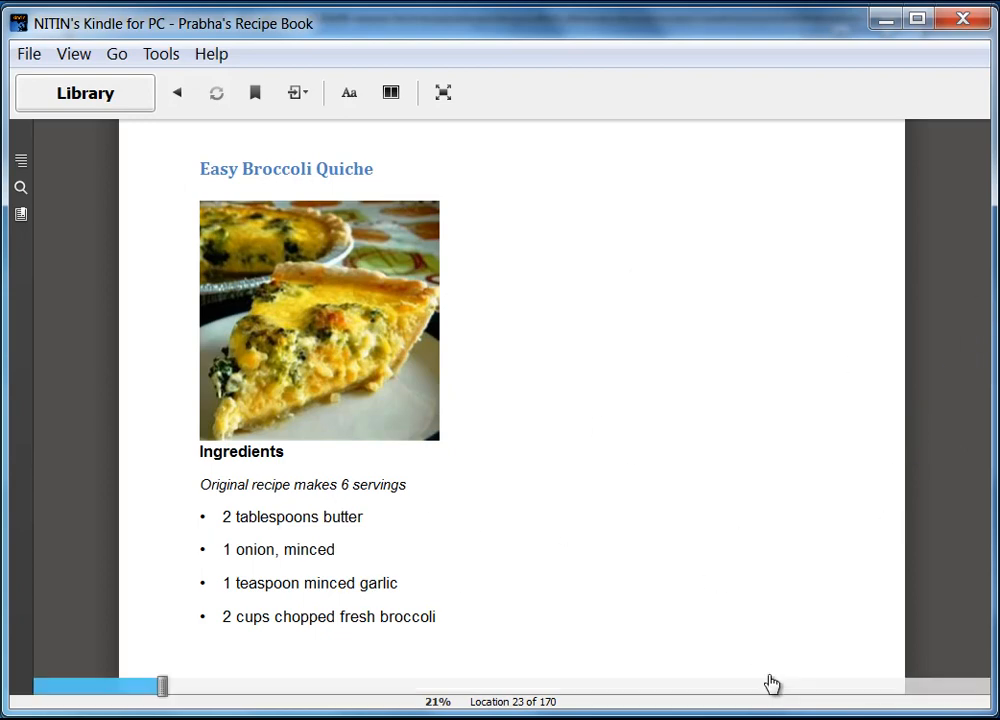
{"action": "mouse_move", "coordinate": [991, 711]}
{"action": "left_mouse_down"}
{"action": "mouse_move", "coordinate": [576, 556]}
{"action": "mouse_move", "coordinate": [455, 489]}
{"action": "mouse_move", "coordinate": [328, 444]}
{"action": "mouse_move", "coordinate": [441, 493]}
{"action": "mouse_move", "coordinate": [565, 632]}
{"action": "mouse_move", "coordinate": [565, 652]}
{"action": "mouse_move", "coordinate": [670, 670]}
{"action": "mouse_move", "coordinate": [995, 682]}
{"action": "mouse_move", "coordinate": [990, 712]}
{"action": "left_mouse_up"}
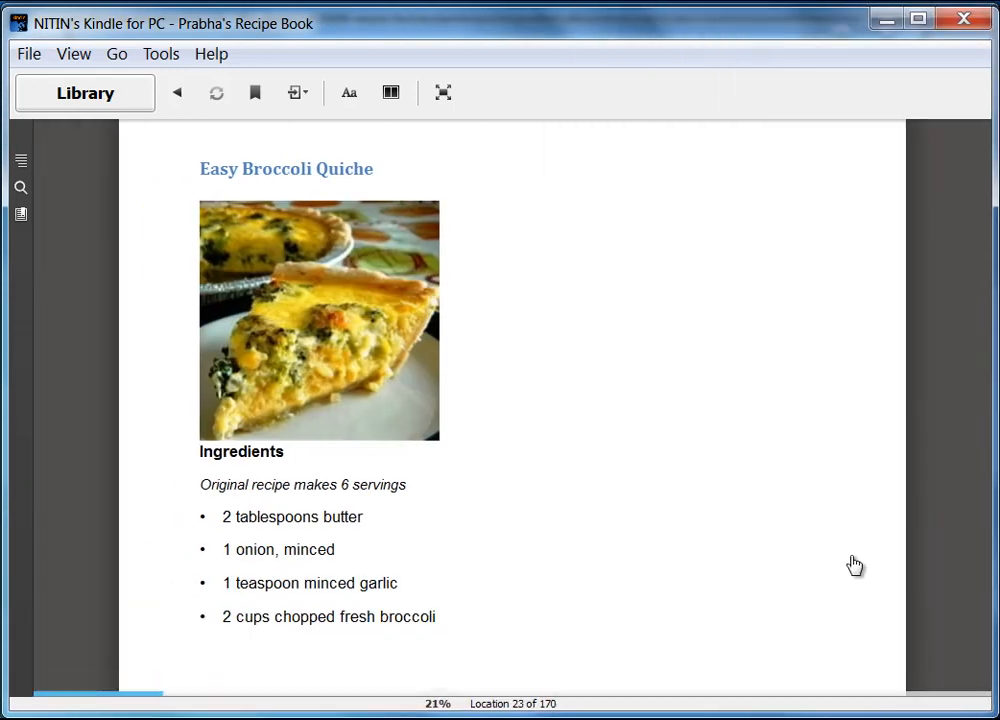
{"action": "mouse_move", "coordinate": [917, 444]}
{"action": "left_click", "coordinate": [948, 445]}
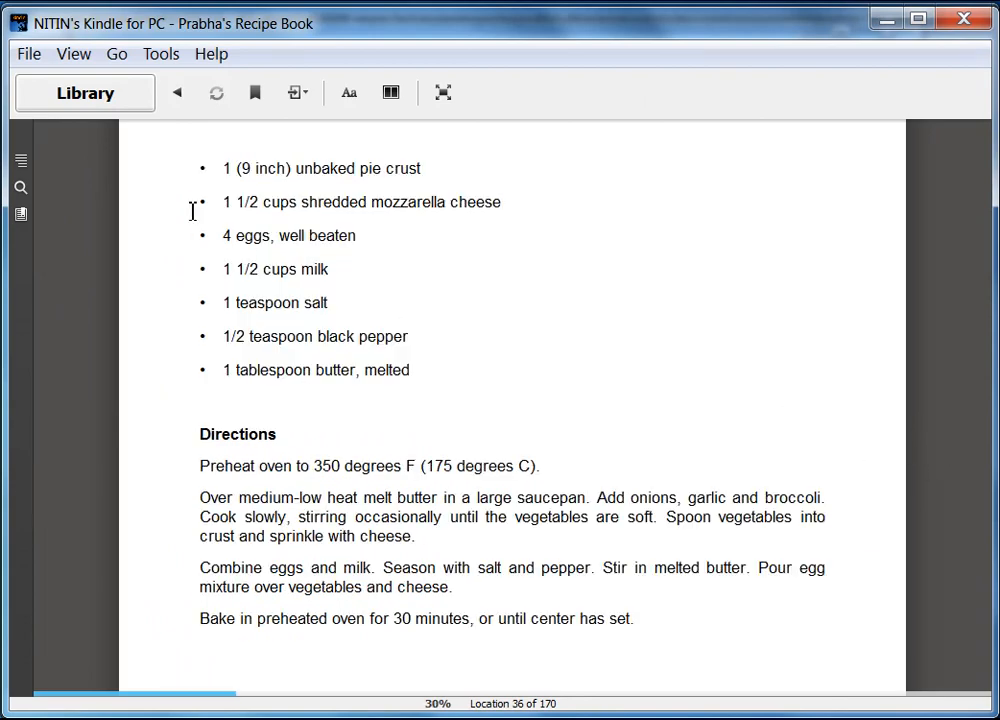
{"action": "left_click", "coordinate": [946, 443]}
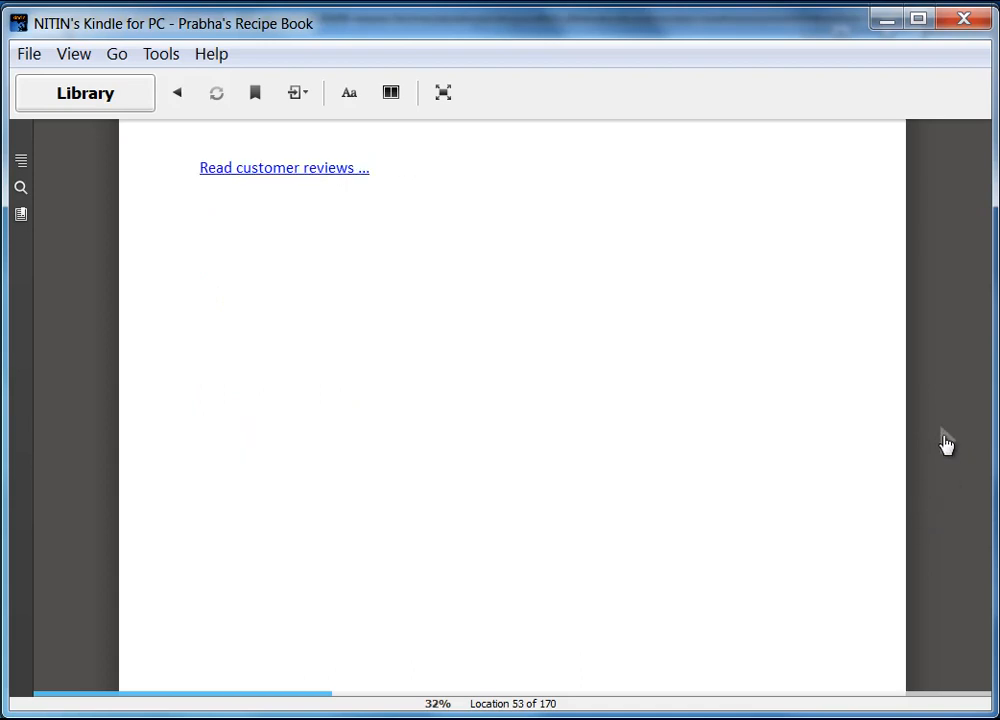
Step: Open the quiche's customer reviews, page through them, then use Return to reach the recipe
{"action": "left_click", "coordinate": [284, 168]}
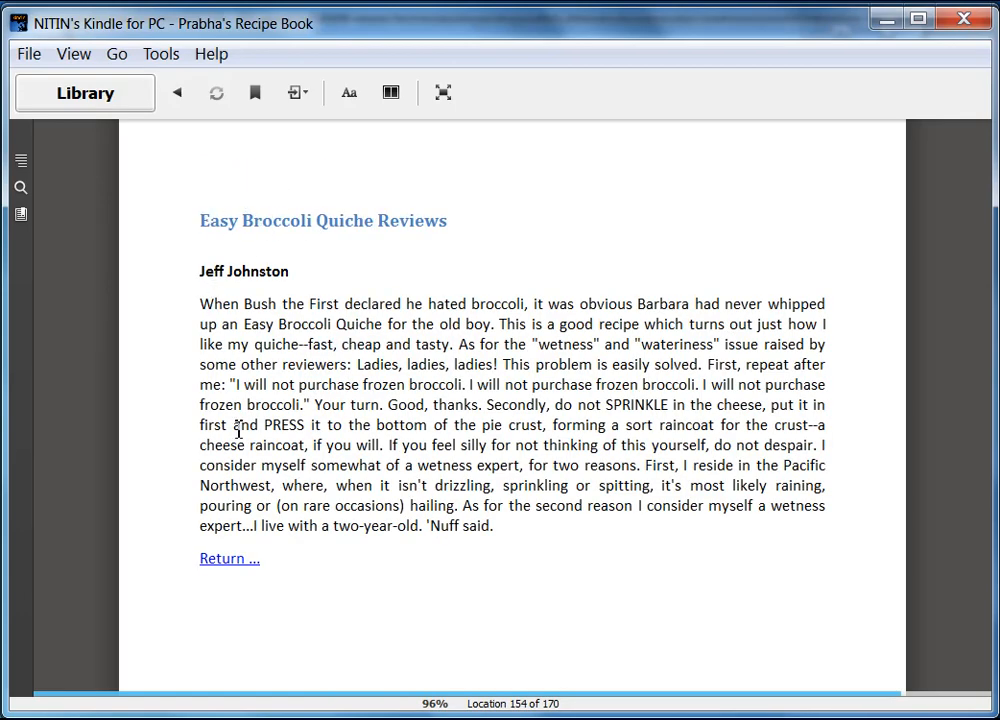
{"action": "left_click", "coordinate": [943, 452]}
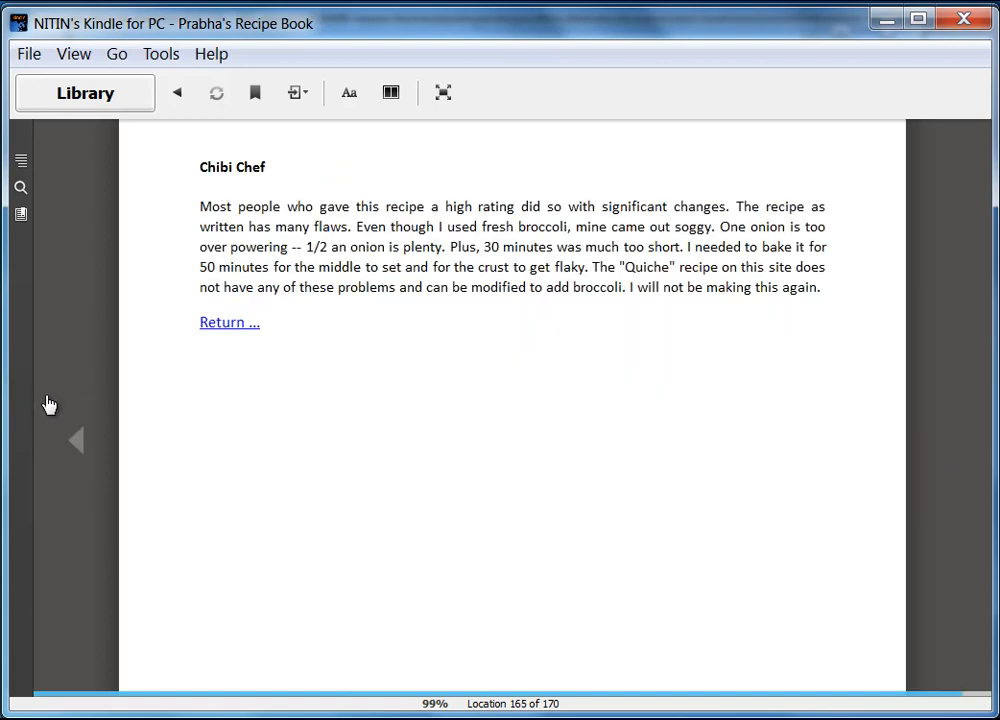
{"action": "left_click", "coordinate": [77, 446]}
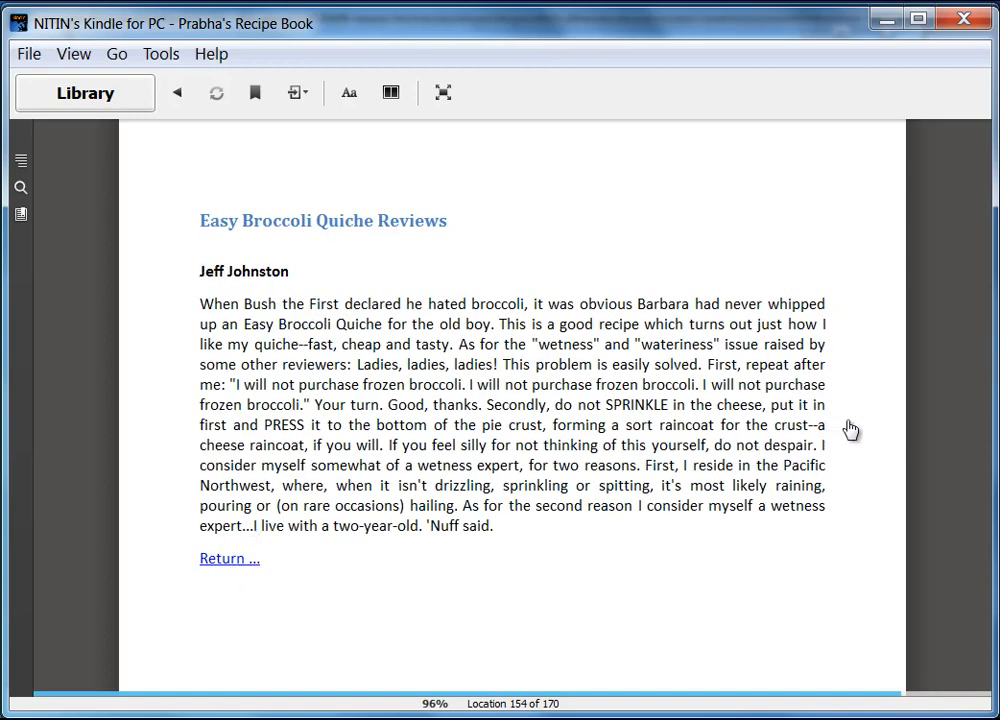
{"action": "left_click", "coordinate": [944, 444]}
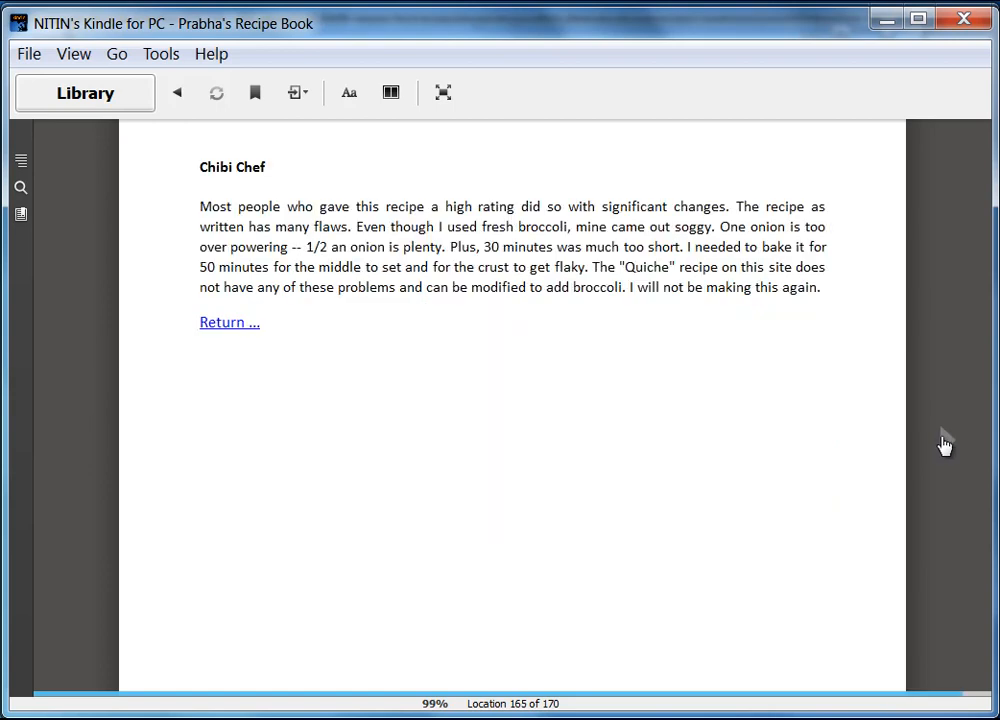
{"action": "left_click", "coordinate": [228, 324]}
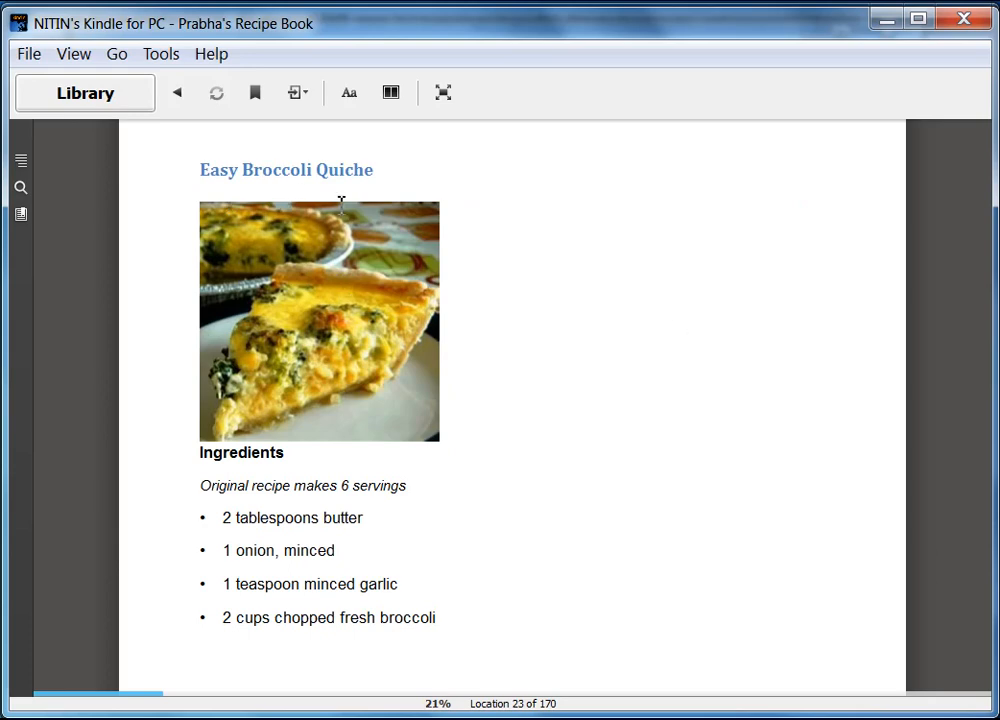
Step: Page forward to the Chicken Pot Pie IX recipe and enlarge the window to show its ingredients
{"action": "left_click", "coordinate": [947, 446]}
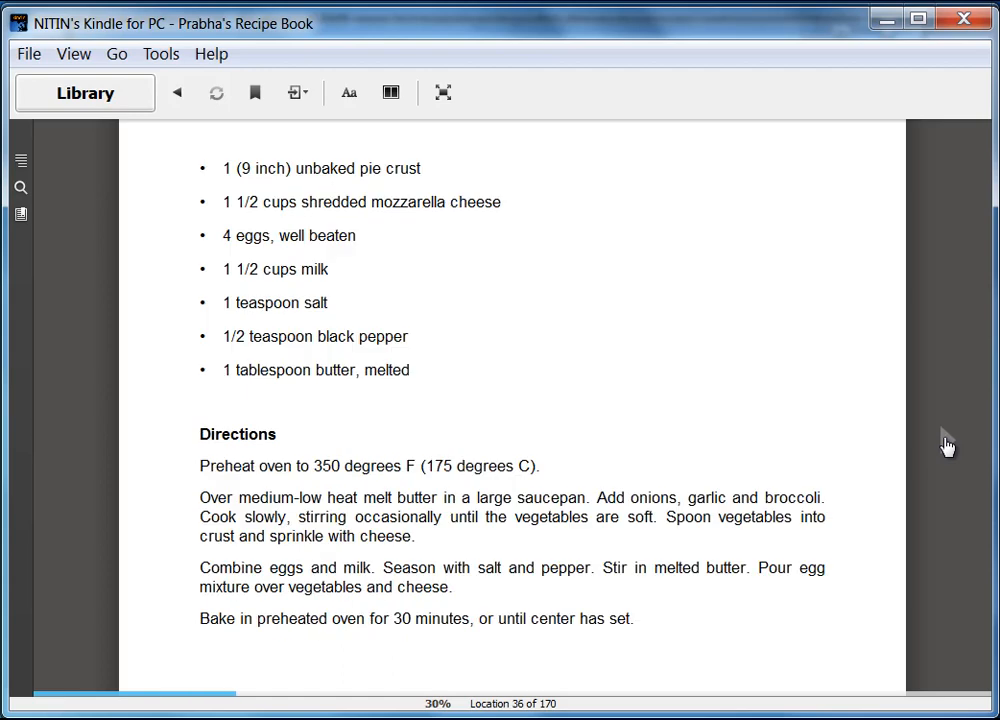
{"action": "left_click", "coordinate": [947, 446]}
{"action": "left_click", "coordinate": [943, 443]}
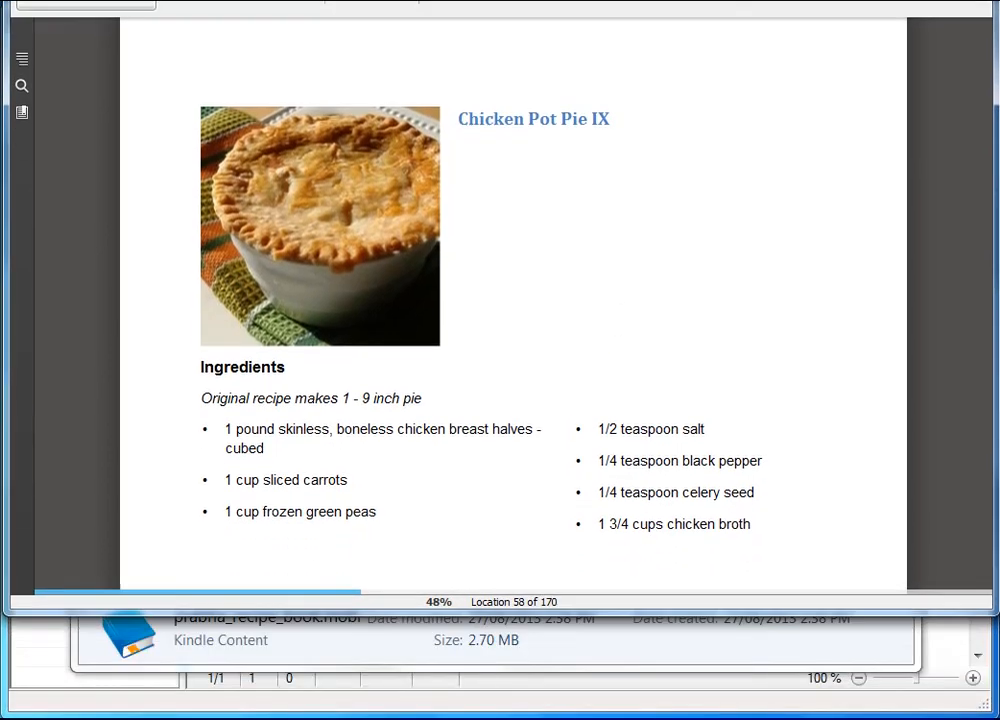
{"action": "left_click_drag", "start_coordinate": [550, 10], "coordinate": [550, 4]}
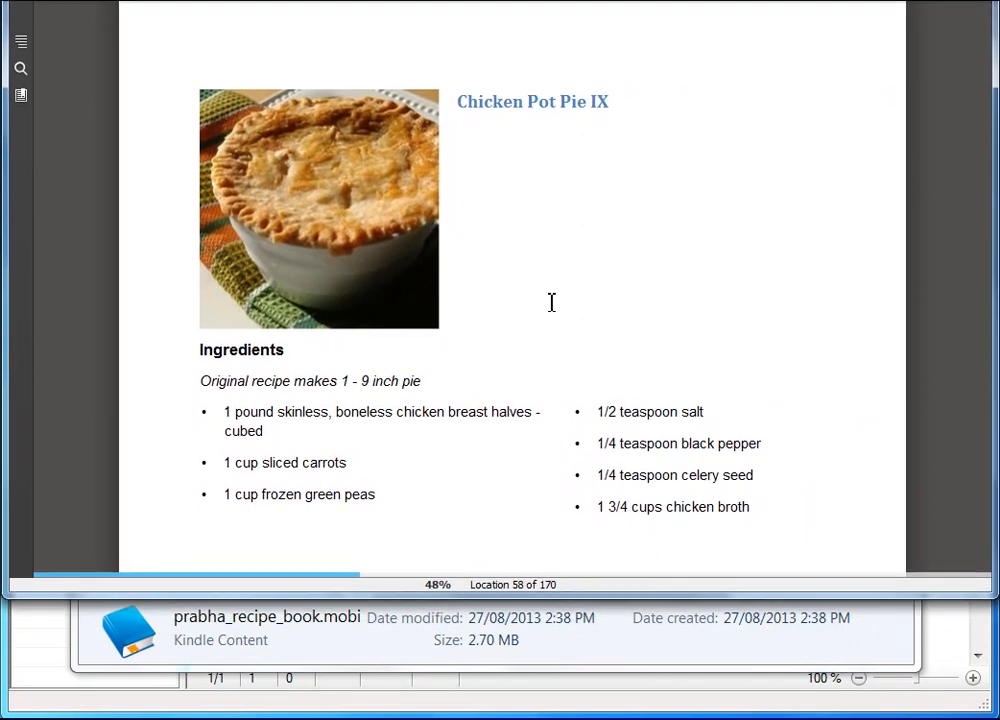
{"action": "left_click_drag", "start_coordinate": [537, 651], "coordinate": [537, 719]}
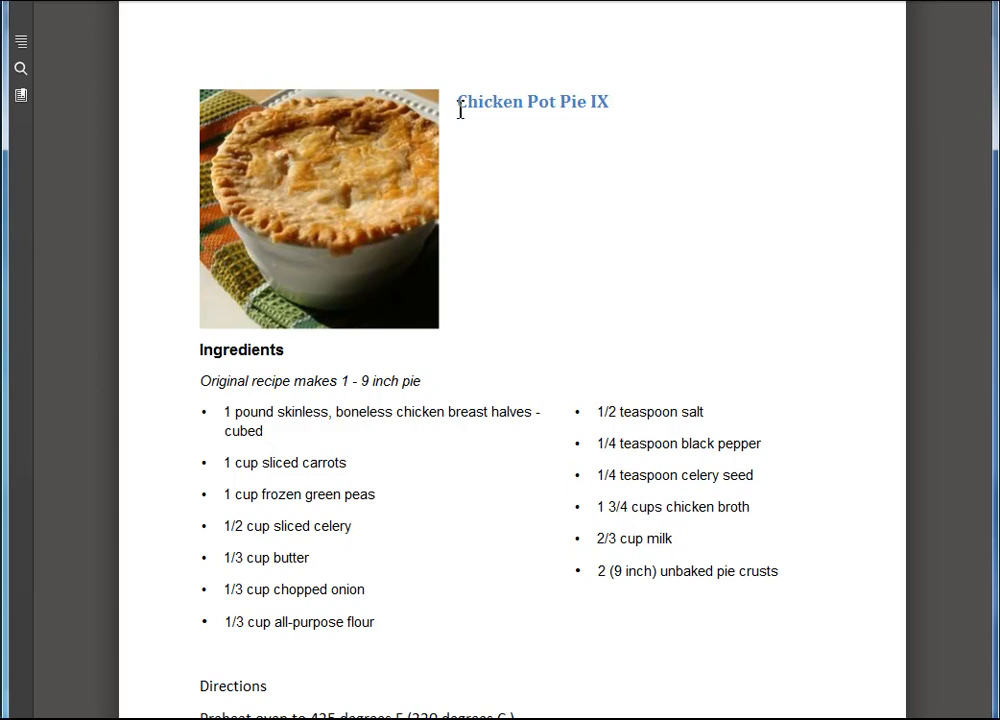
Step: Page on through the pot pie directions to the Extreme Chocolate Cake directions
{"action": "left_click", "coordinate": [948, 452]}
{"action": "left_click", "coordinate": [948, 452]}
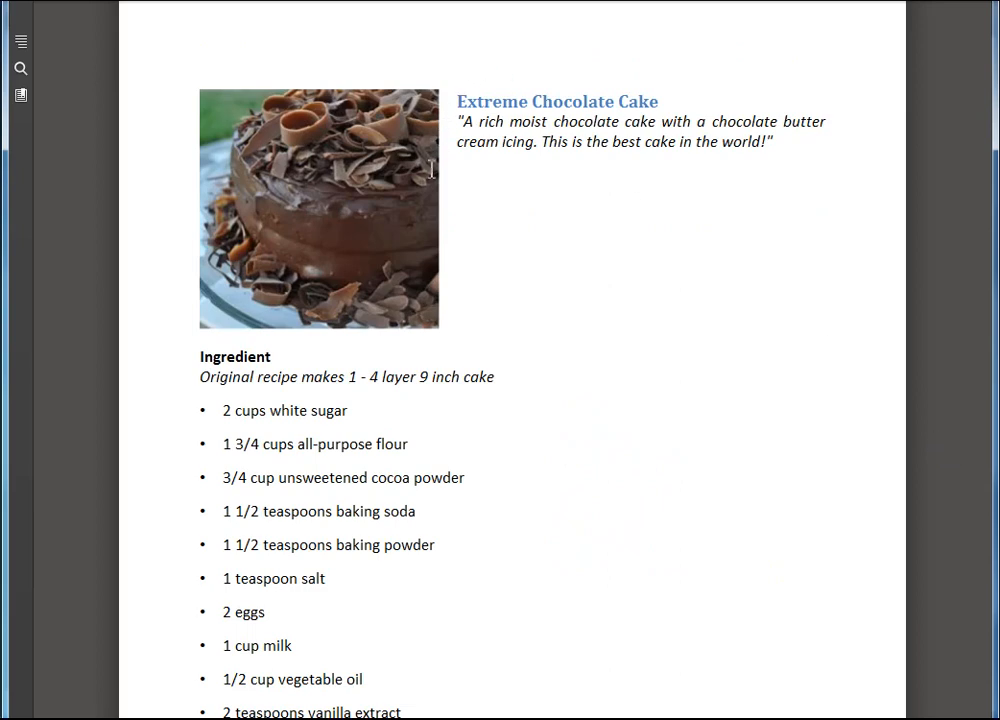
{"action": "left_click", "coordinate": [948, 452]}
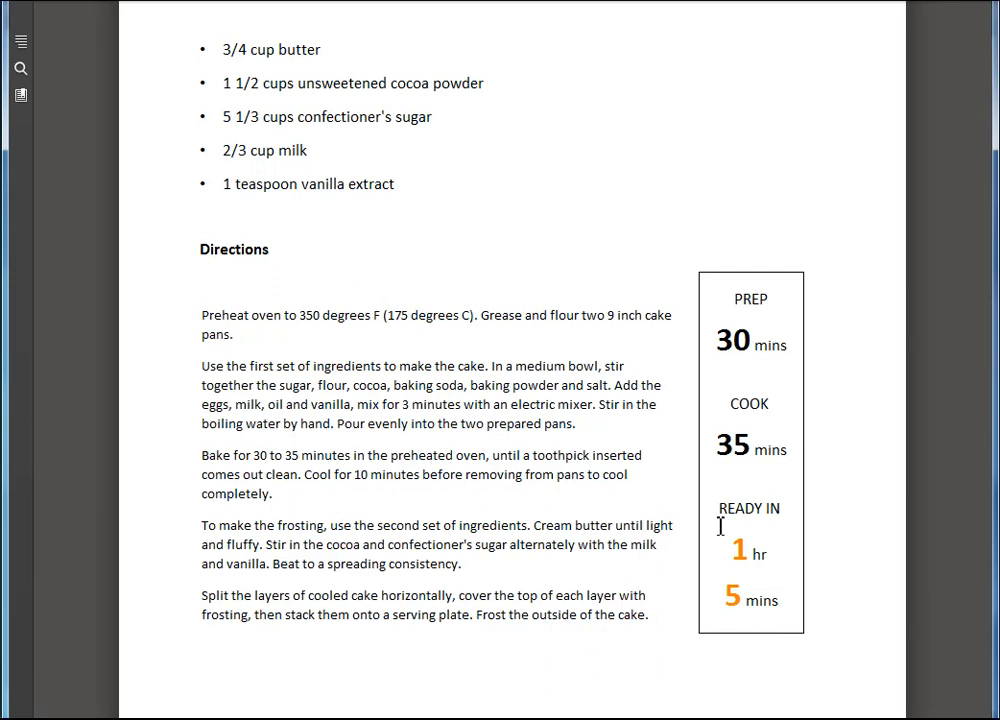
{"action": "mouse_move", "coordinate": [932, 537]}
{"action": "mouse_move", "coordinate": [512, 5]}
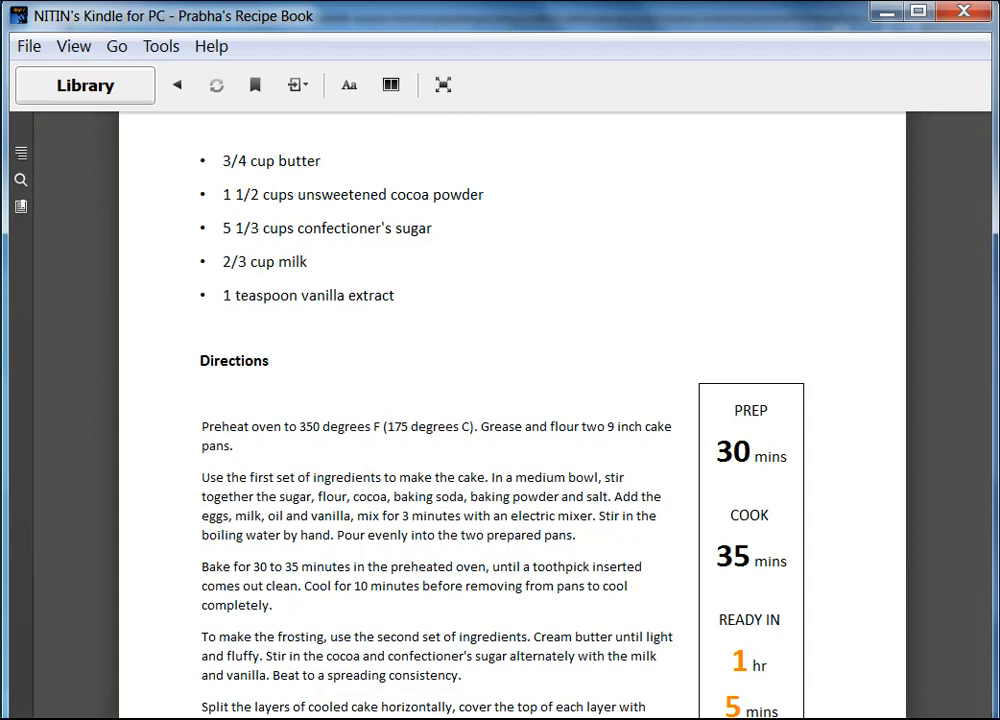
{"action": "mouse_move", "coordinate": [201, 665]}
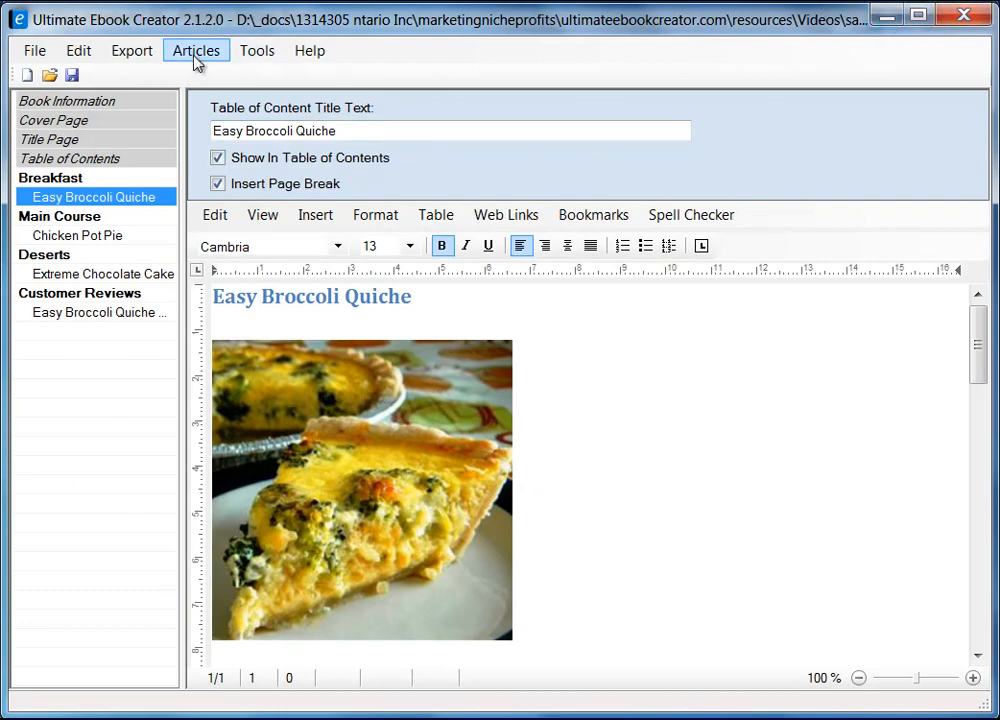
Step: Go back to the Kindle library and bring up the options for Prabha's Recipe Book
{"action": "left_click", "coordinate": [132, 50]}
{"action": "mouse_move", "coordinate": [435, 78]}
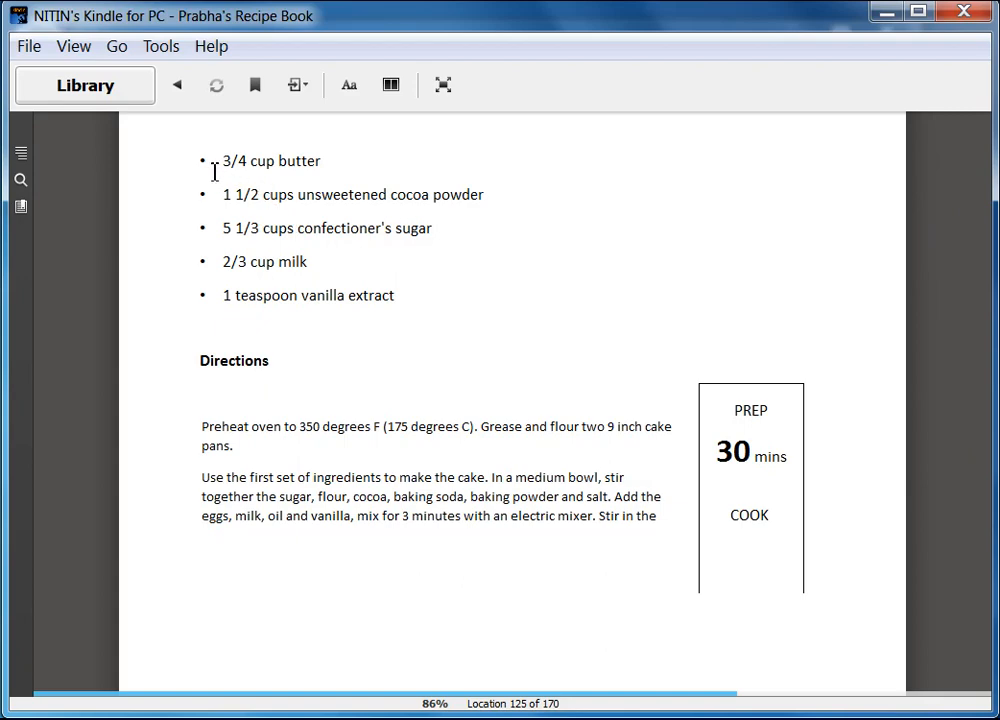
{"action": "scroll", "coordinate": [339, 350], "scroll_direction": "up", "scroll_amount": 3}
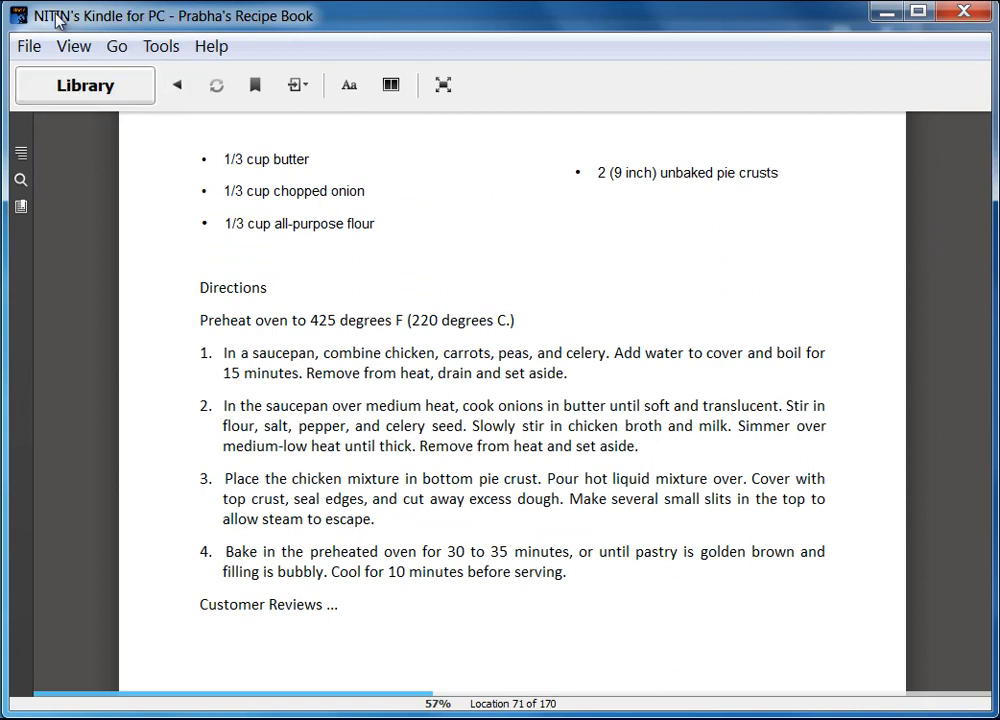
{"action": "left_click", "coordinate": [108, 93]}
{"action": "left_click_drag", "start_coordinate": [989, 161], "coordinate": [975, 536]}
{"action": "left_click", "coordinate": [780, 413]}
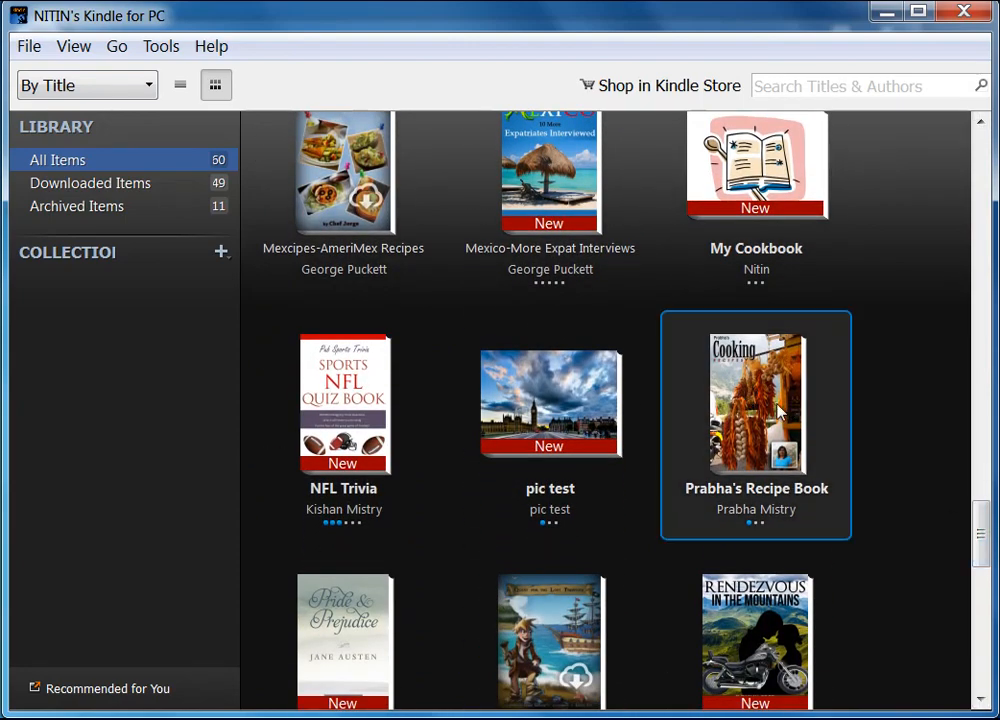
{"action": "right_click", "coordinate": [766, 410]}
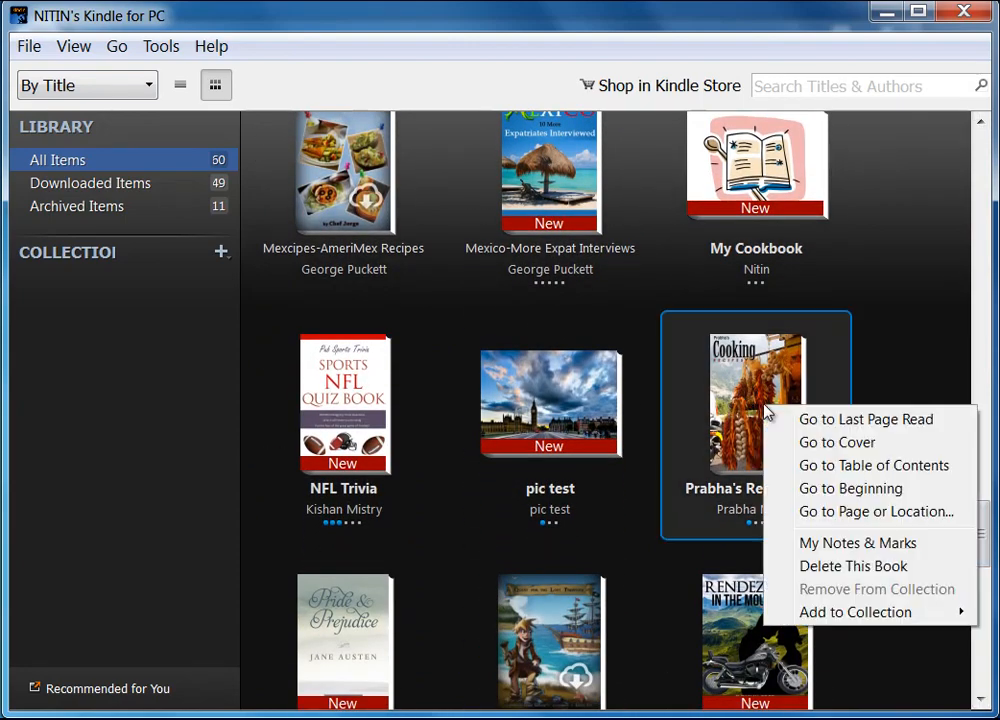
Step: Permanently delete Prabha's Recipe Book from the library and nudge the window left
{"action": "left_click", "coordinate": [860, 568]}
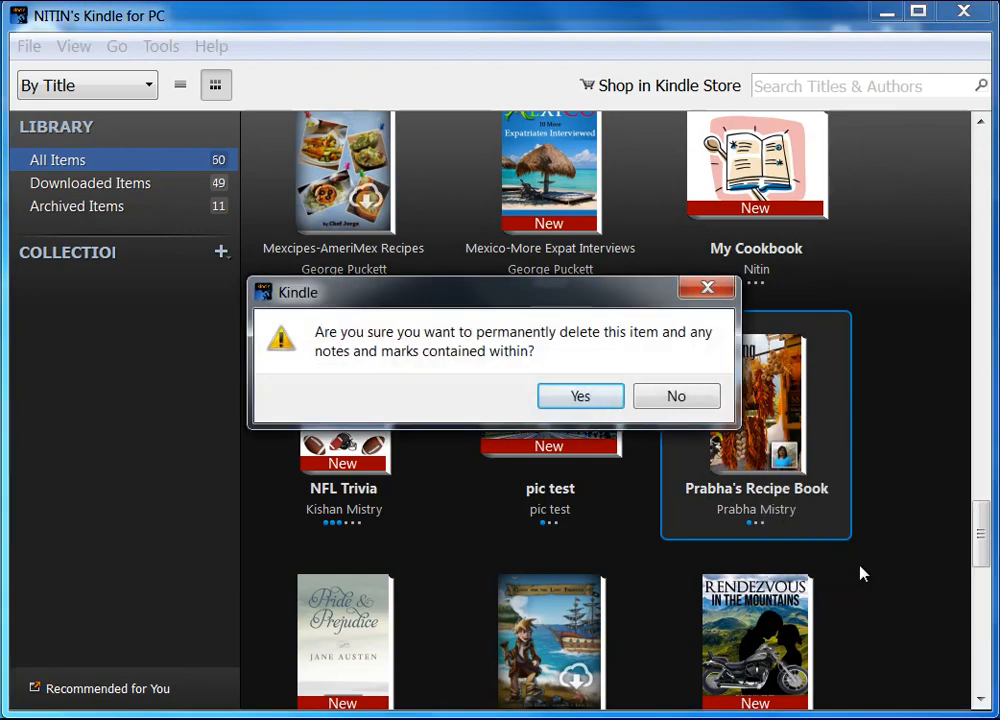
{"action": "left_click", "coordinate": [583, 398]}
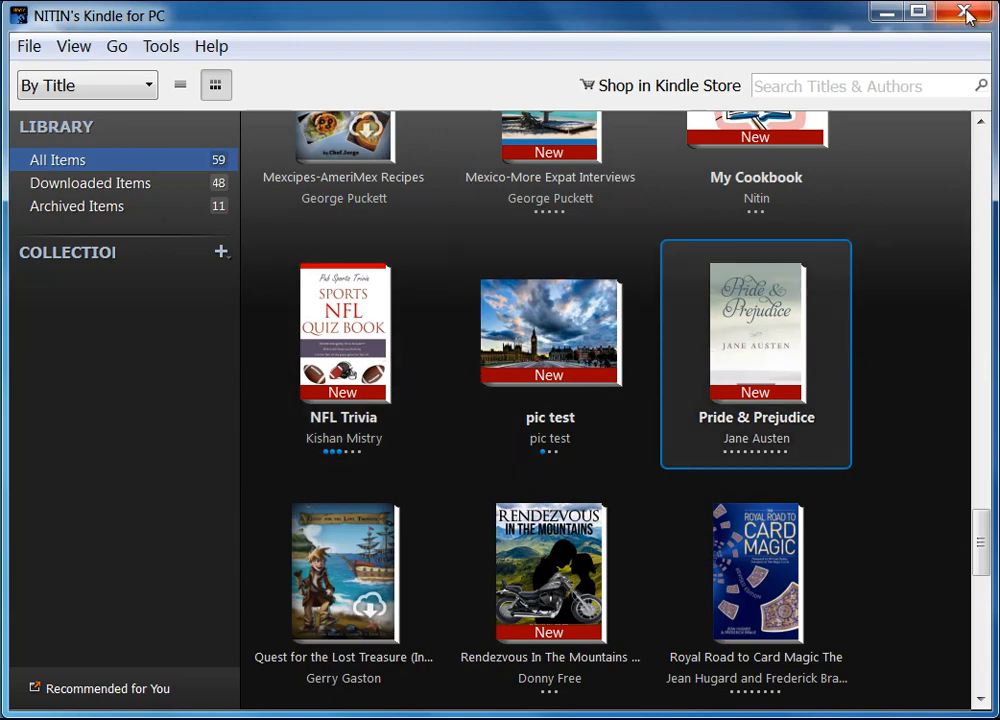
{"action": "left_click_drag", "start_coordinate": [774, 19], "coordinate": [717, 25]}
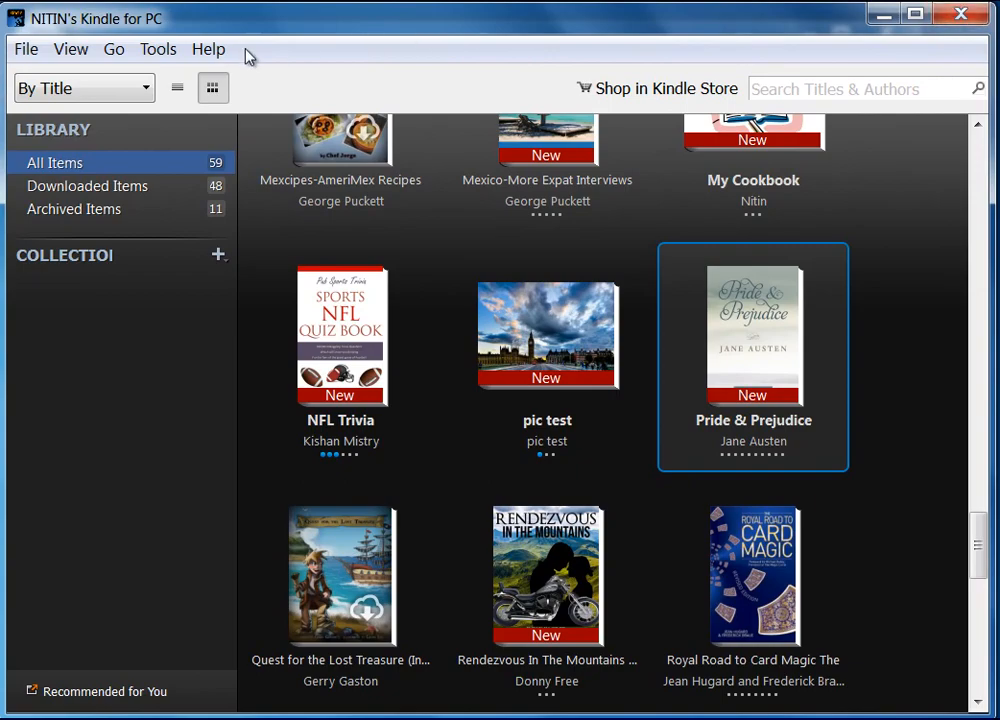
Step: Close Kindle and reopen prabha_recipe_book.mobi from the ebook material folder
{"action": "left_click", "coordinate": [963, 15]}
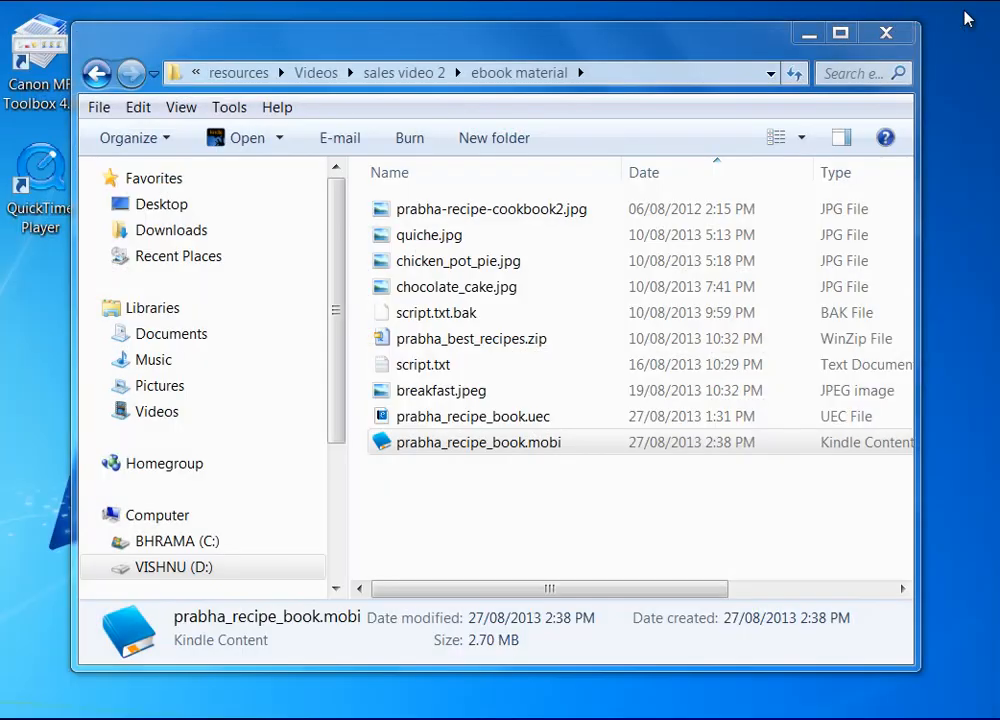
{"action": "left_click", "coordinate": [527, 444]}
{"action": "double_click", "coordinate": [527, 444]}
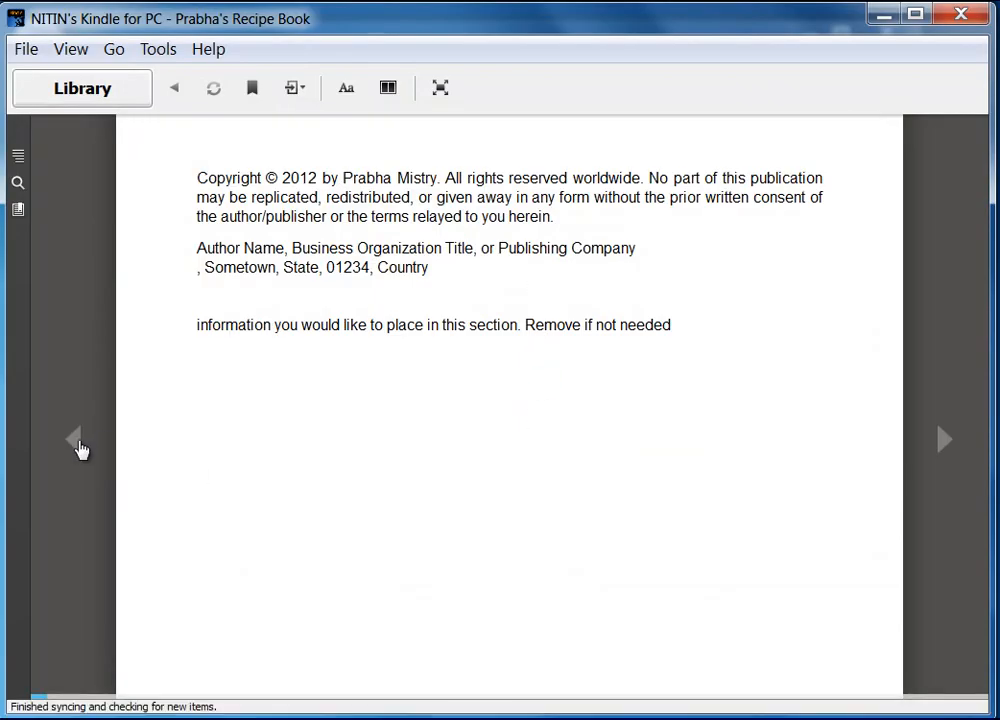
Step: Page to the Breakfast page, then test Contents panel links: Extreme Chocolate Cake, Broccoli Quiche Reviews, Main Course
{"action": "left_click", "coordinate": [944, 443]}
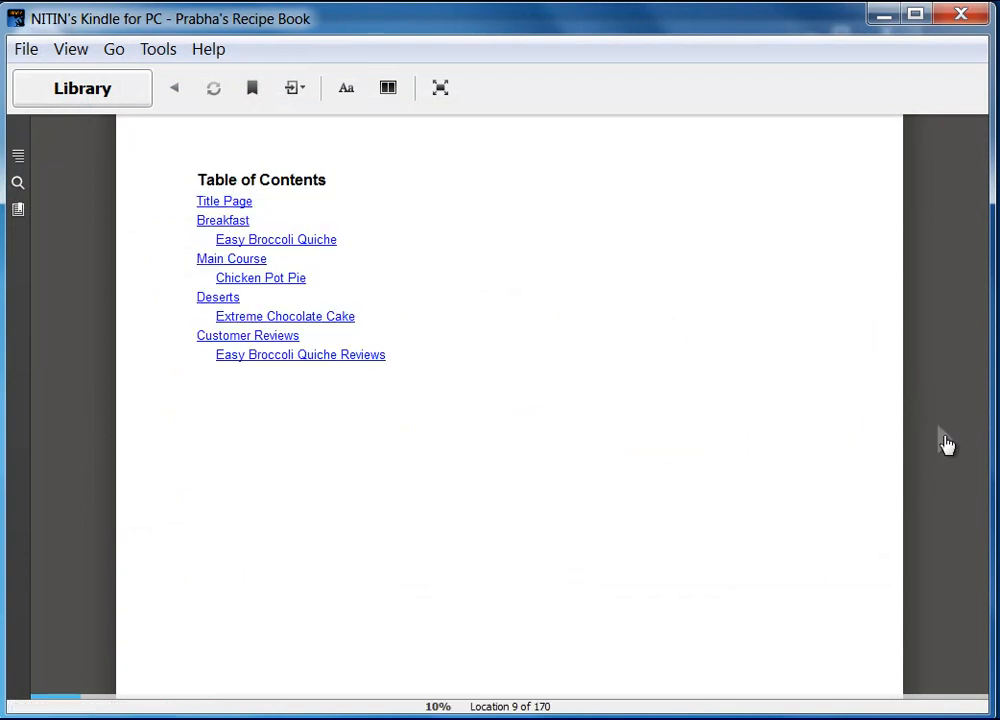
{"action": "left_click", "coordinate": [946, 444]}
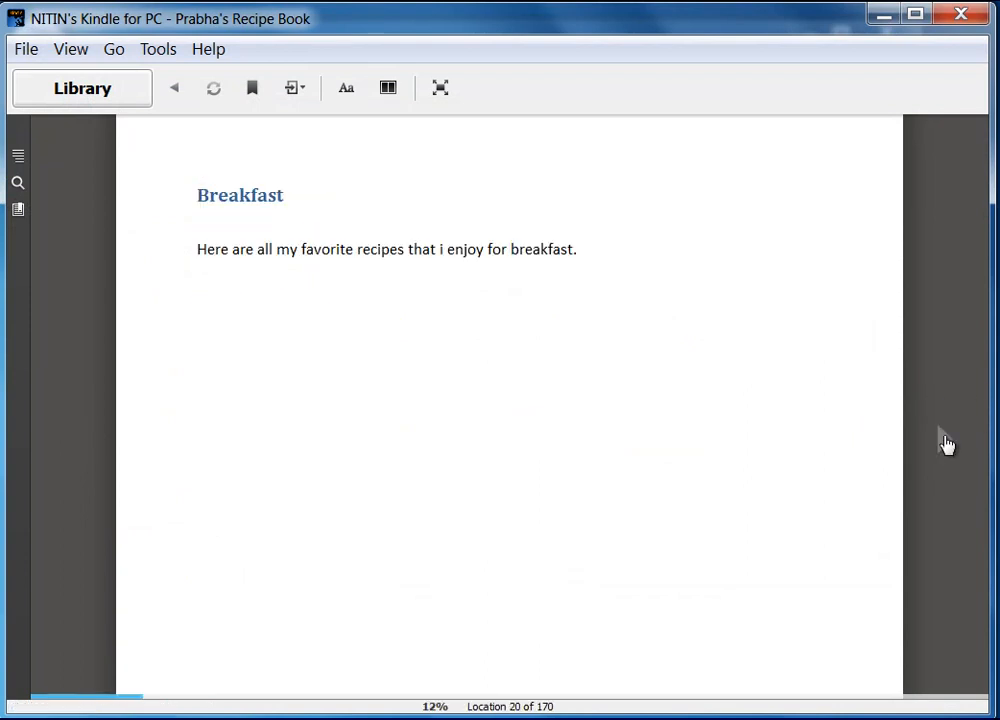
{"action": "left_click", "coordinate": [17, 157]}
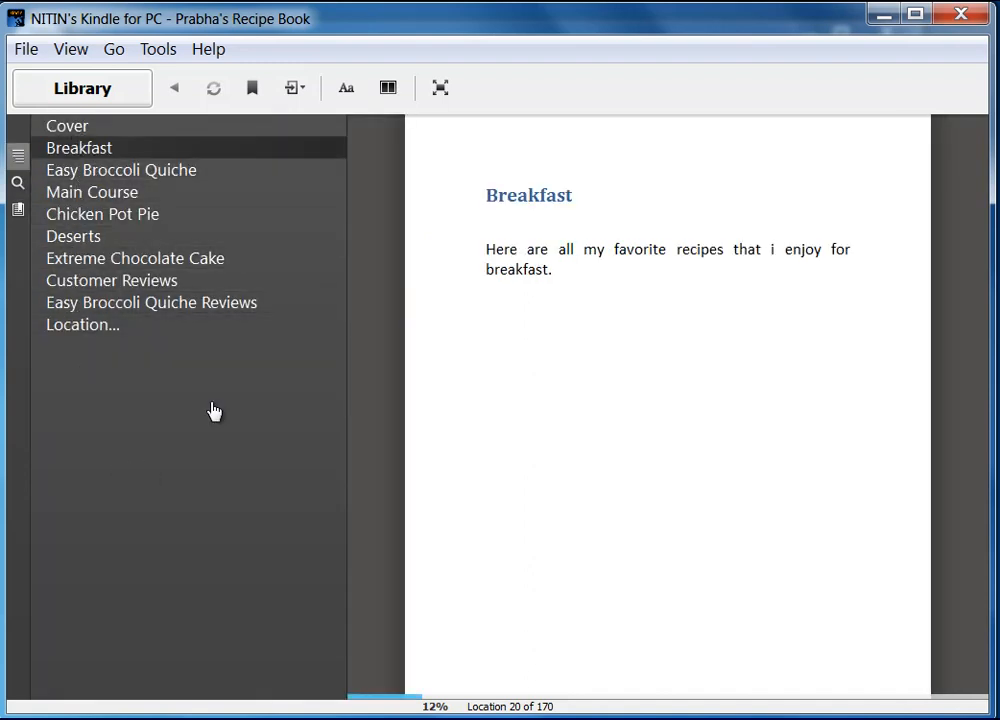
{"action": "left_click", "coordinate": [82, 250]}
{"action": "left_click", "coordinate": [72, 306]}
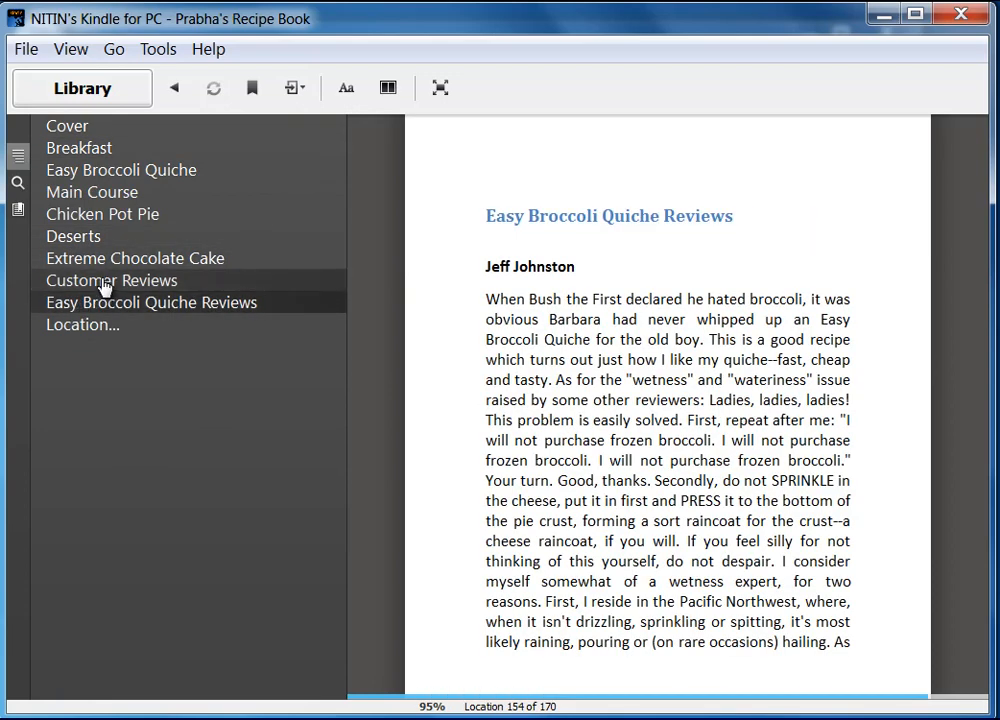
{"action": "left_click", "coordinate": [93, 195]}
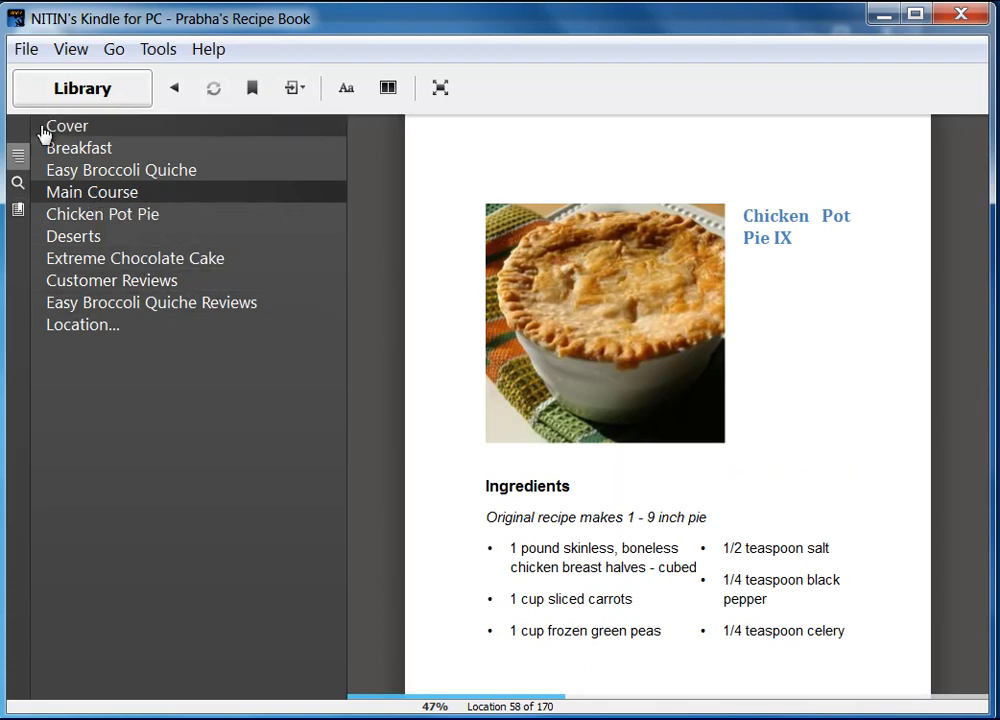
{"action": "left_click", "coordinate": [16, 160]}
Step: Page forward to the cake, back to the Table of Contents, then follow the Extreme Chocolate Cake link
{"action": "left_click", "coordinate": [942, 450]}
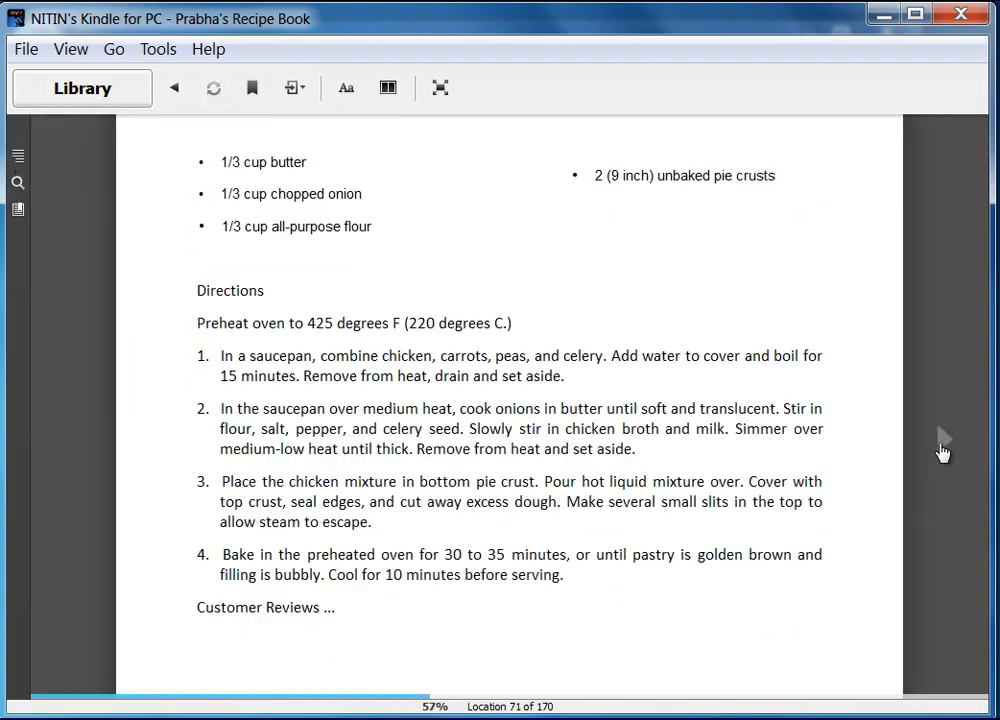
{"action": "left_click", "coordinate": [942, 450]}
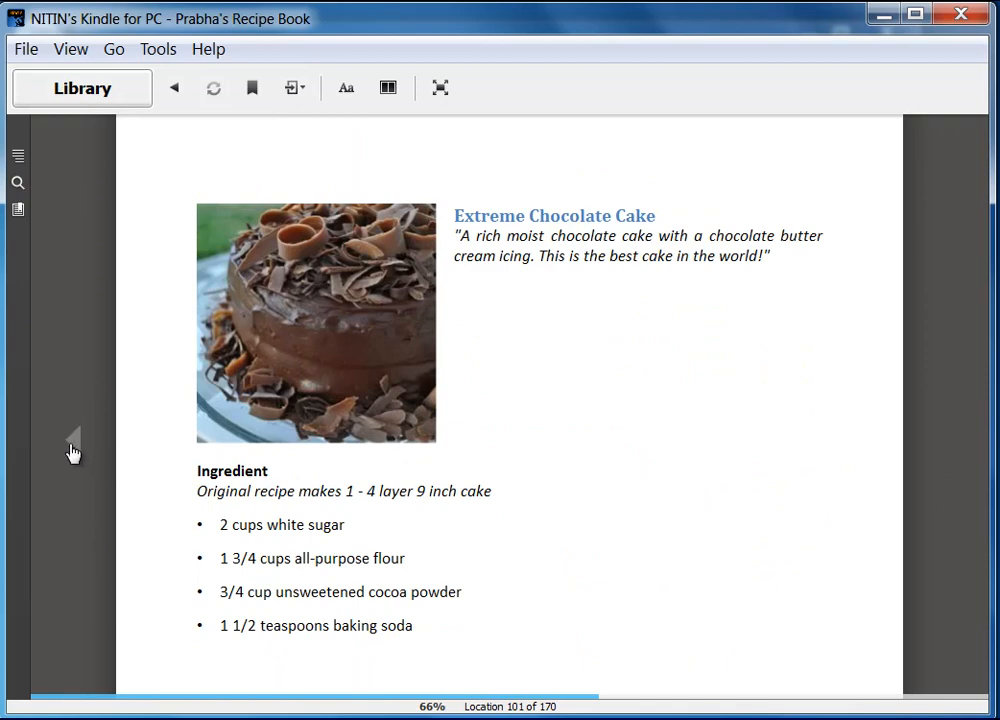
{"action": "left_click", "coordinate": [71, 451]}
{"action": "left_click", "coordinate": [71, 451]}
{"action": "left_click", "coordinate": [71, 451]}
{"action": "left_click", "coordinate": [71, 451]}
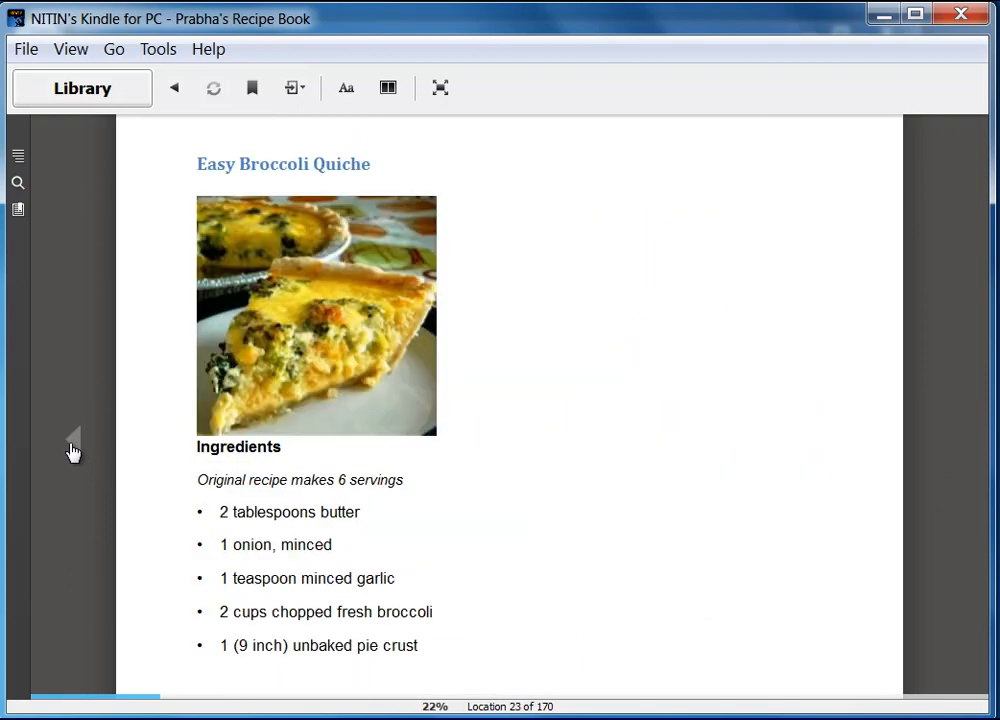
{"action": "left_click", "coordinate": [71, 451]}
{"action": "left_click", "coordinate": [71, 451]}
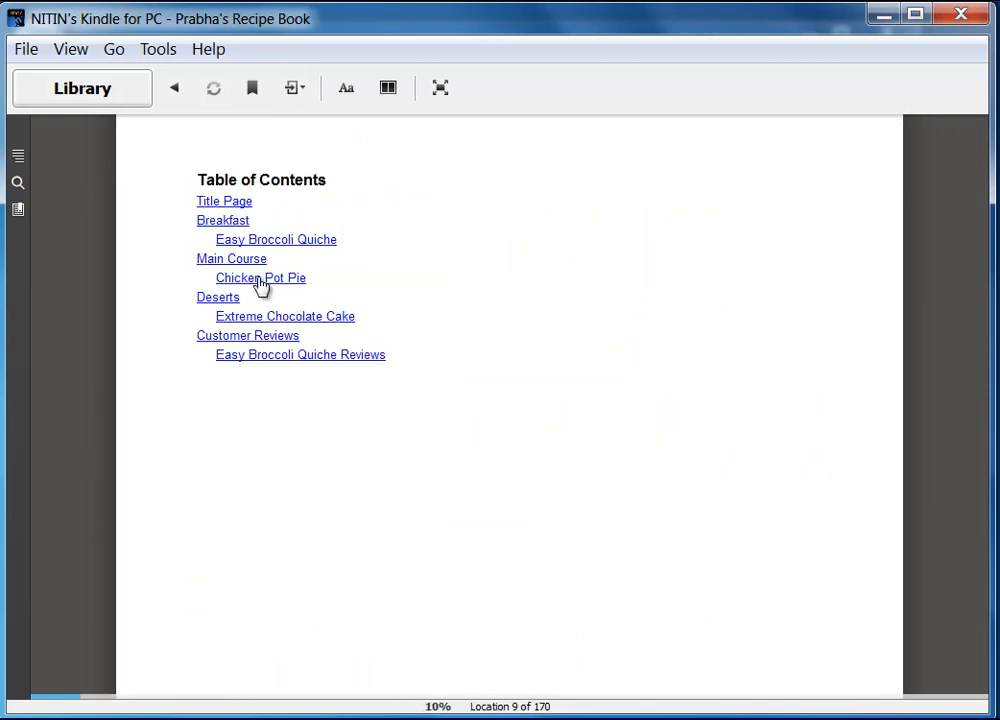
{"action": "left_click", "coordinate": [268, 318]}
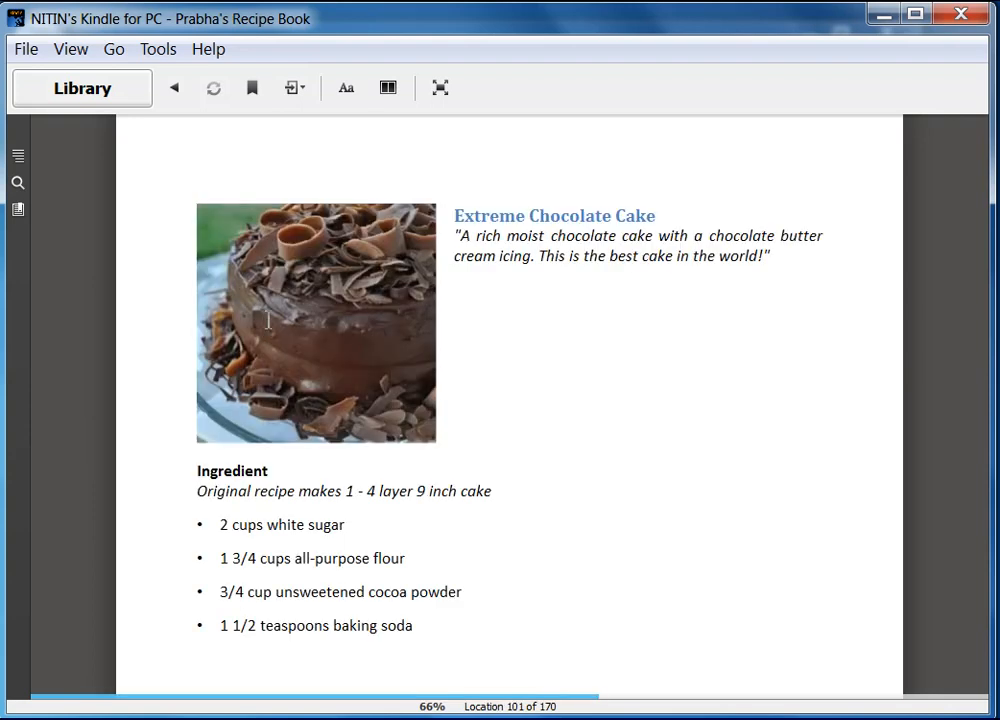
{"action": "mouse_move", "coordinate": [908, 456]}
{"action": "left_click", "coordinate": [690, 718]}
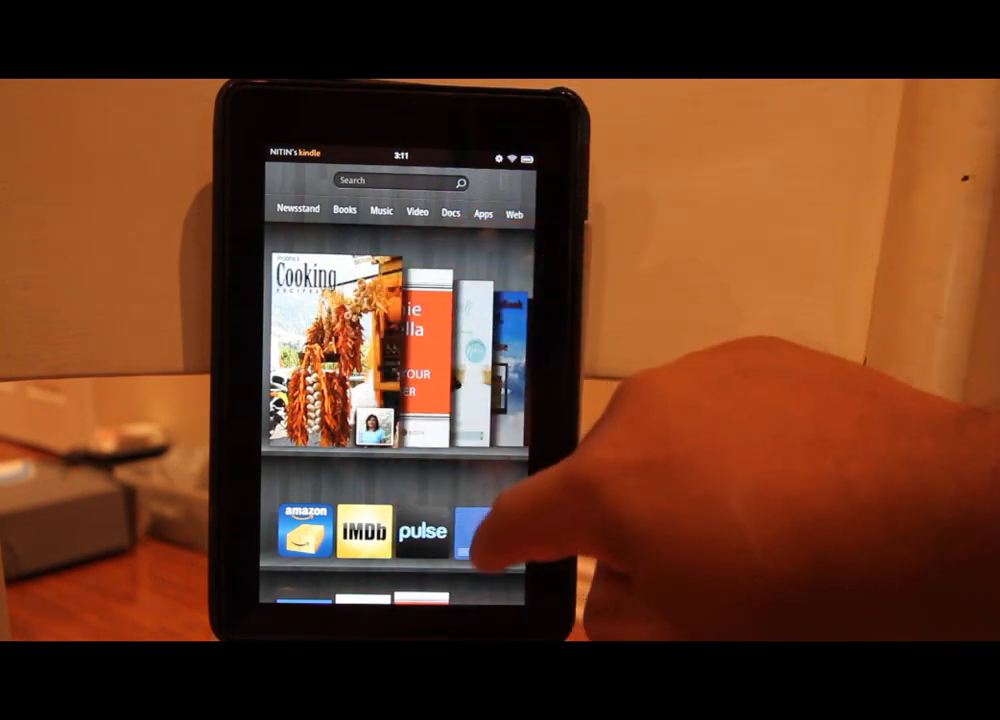
Step: Open the recipe book on the tablet, jump to Easy Broccoli Quiche from the contents, and view its reviews
{"action": "left_click", "coordinate": [312, 340]}
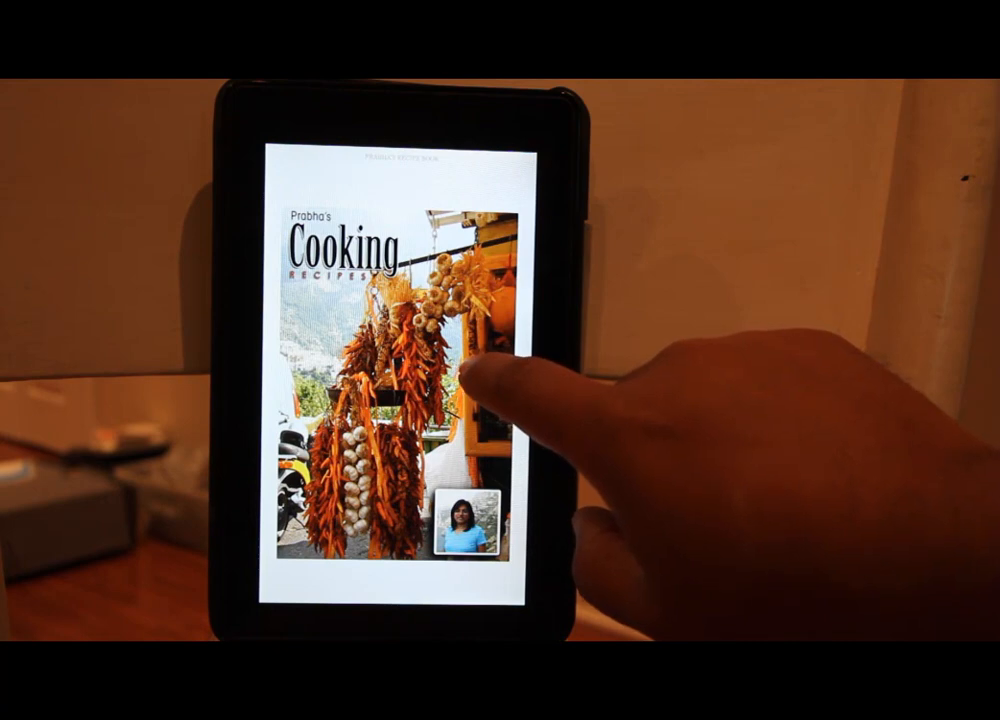
{"action": "left_click", "coordinate": [470, 380]}
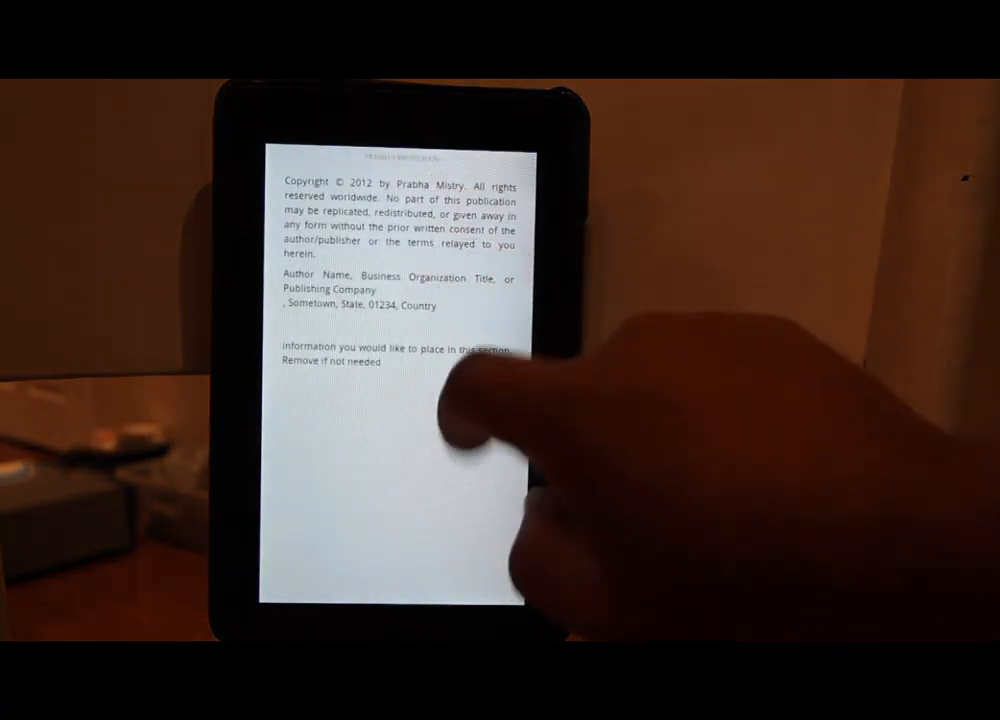
{"action": "left_click", "coordinate": [460, 395]}
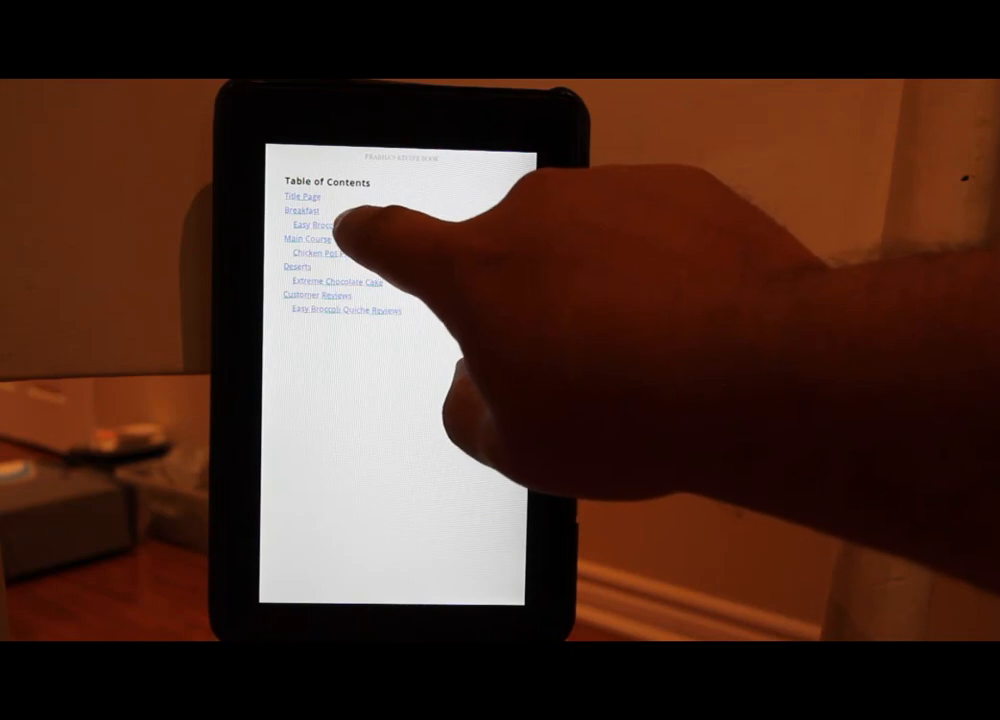
{"action": "left_click", "coordinate": [322, 225]}
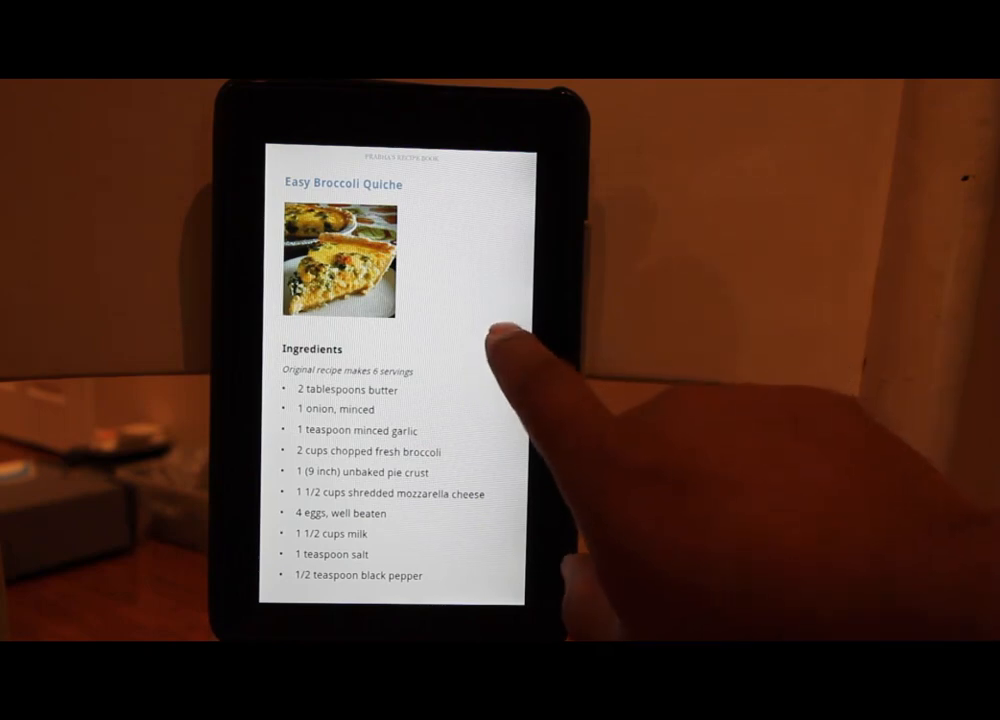
{"action": "left_click_drag", "start_coordinate": [490, 332], "coordinate": [385, 350]}
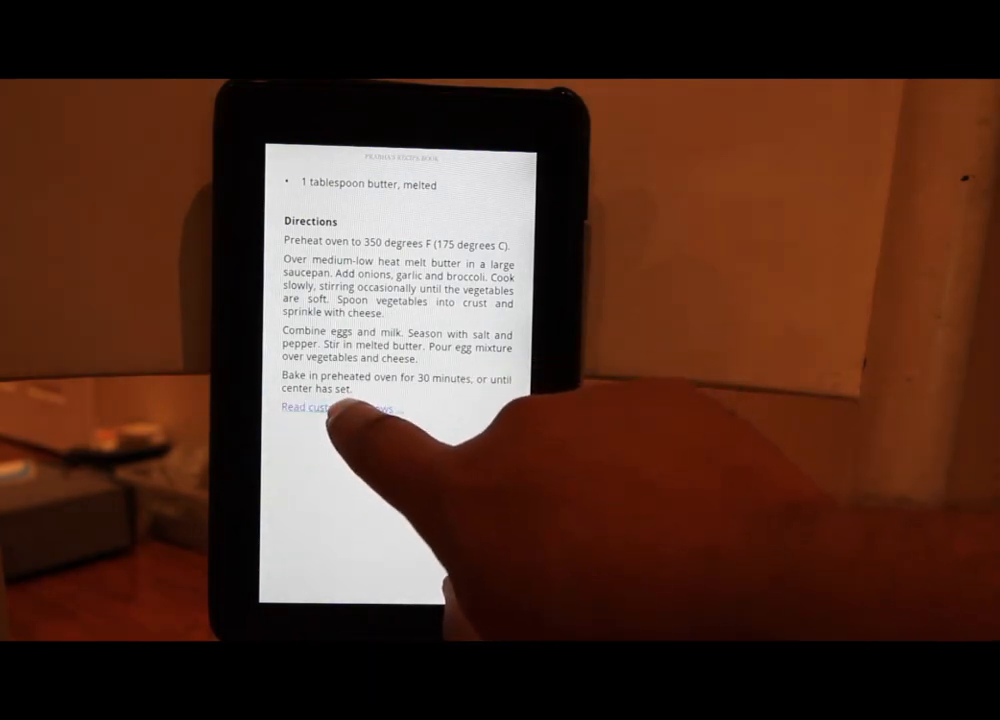
{"action": "left_click", "coordinate": [335, 408]}
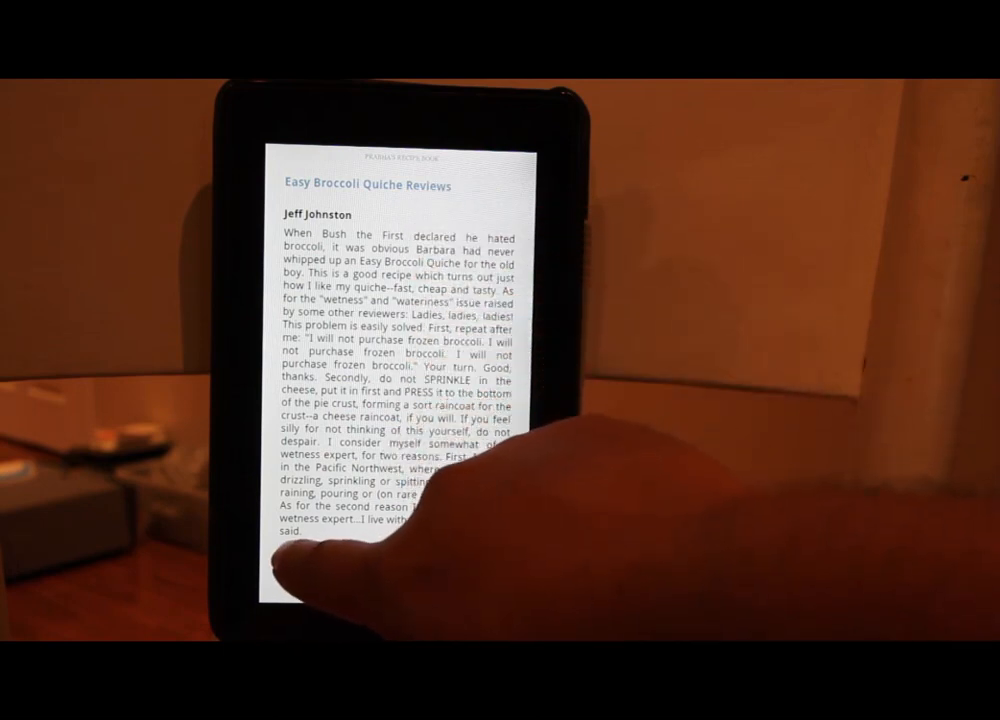
{"action": "left_click", "coordinate": [290, 548]}
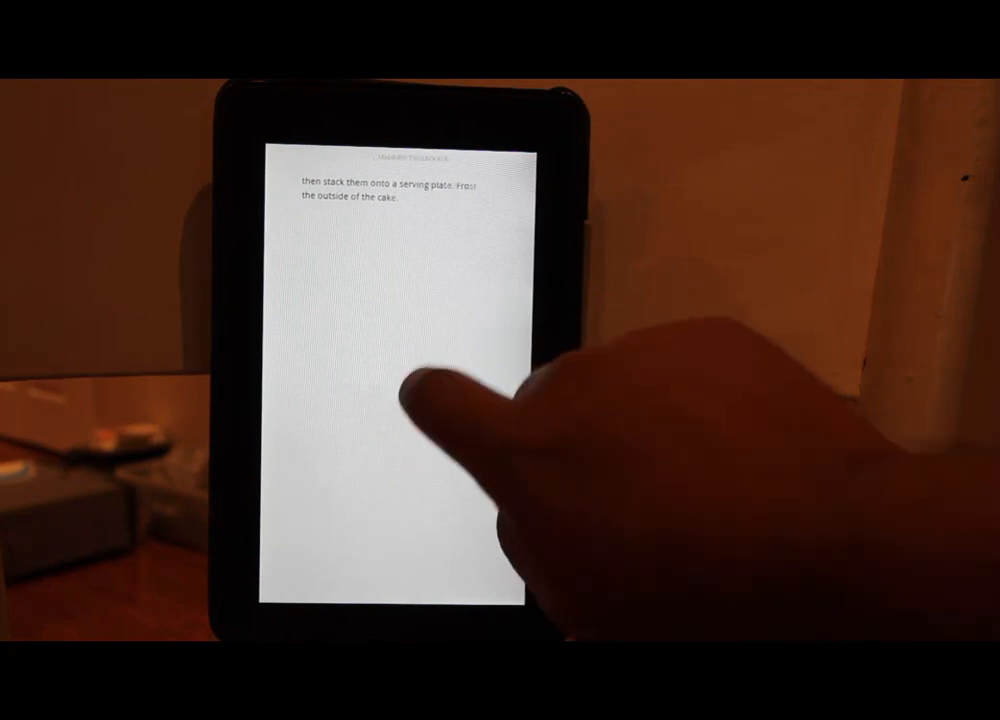
Step: Page back through the cake and pot pie recipes, then reopen the quiche reviews and return to the recipe
{"action": "left_click", "coordinate": [415, 405]}
{"action": "left_click", "coordinate": [360, 348]}
{"action": "left_click", "coordinate": [355, 348]}
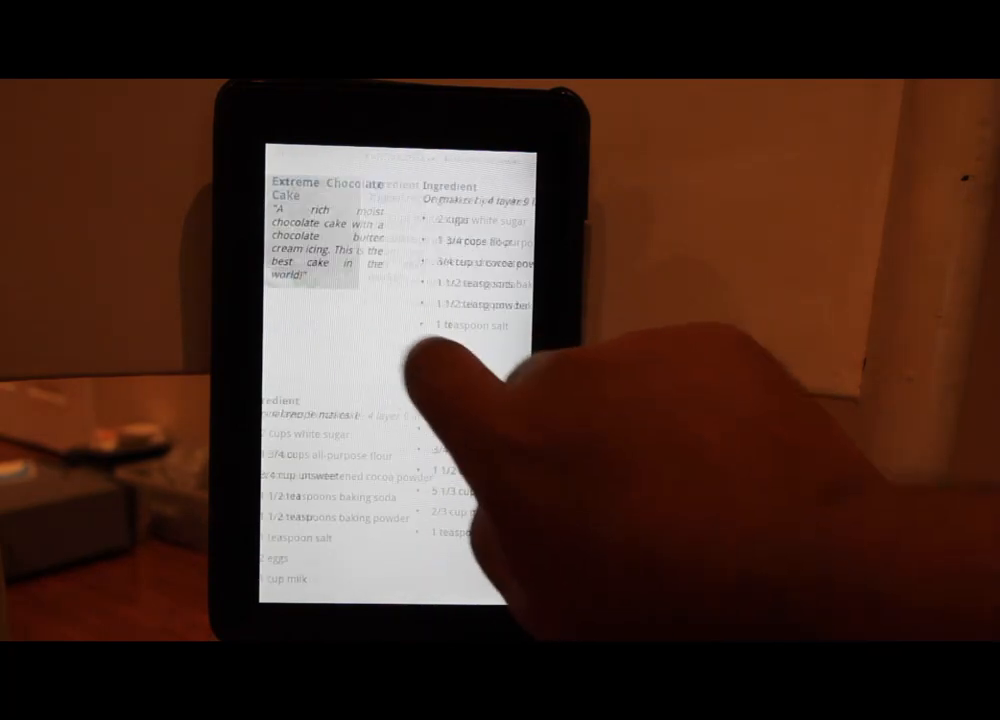
{"action": "left_click", "coordinate": [335, 368]}
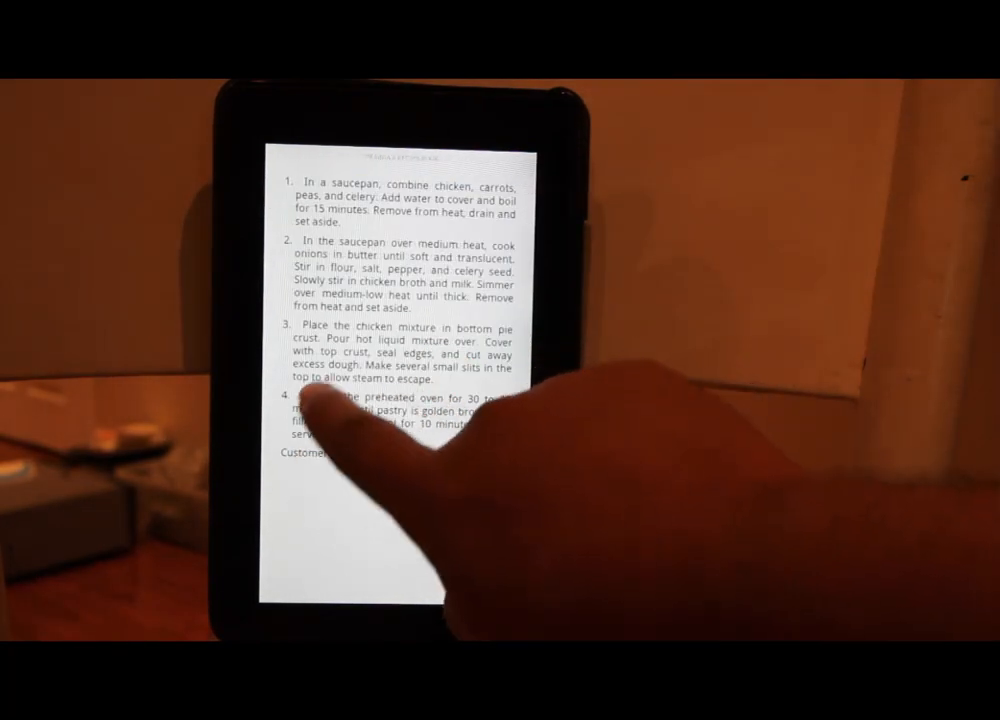
{"action": "left_click", "coordinate": [379, 412]}
{"action": "left_click", "coordinate": [335, 412]}
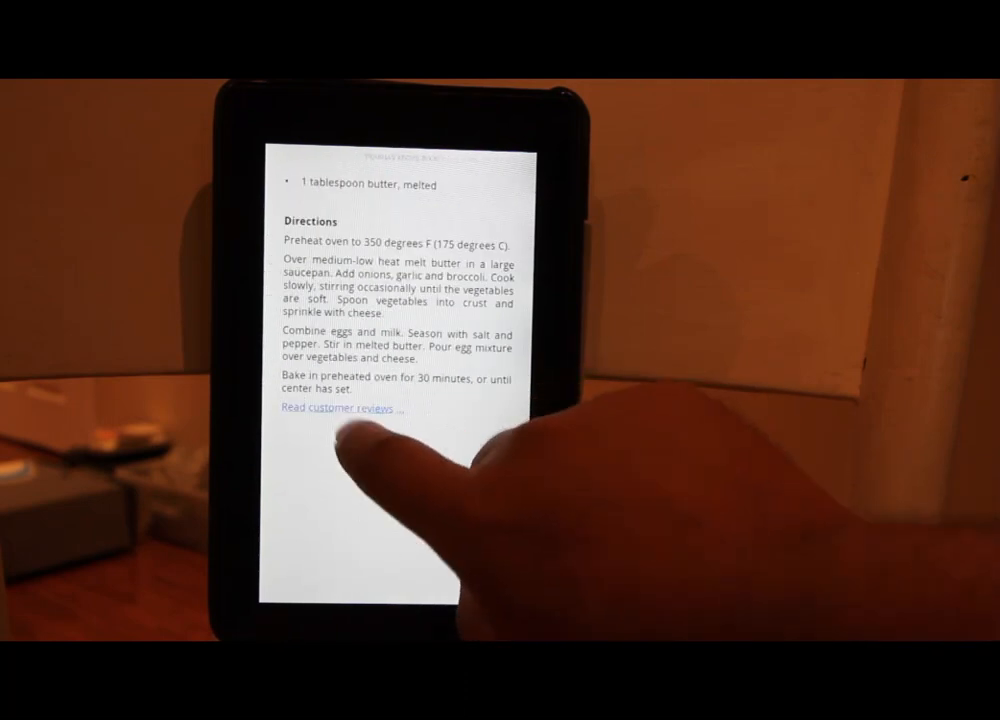
{"action": "left_click", "coordinate": [335, 408]}
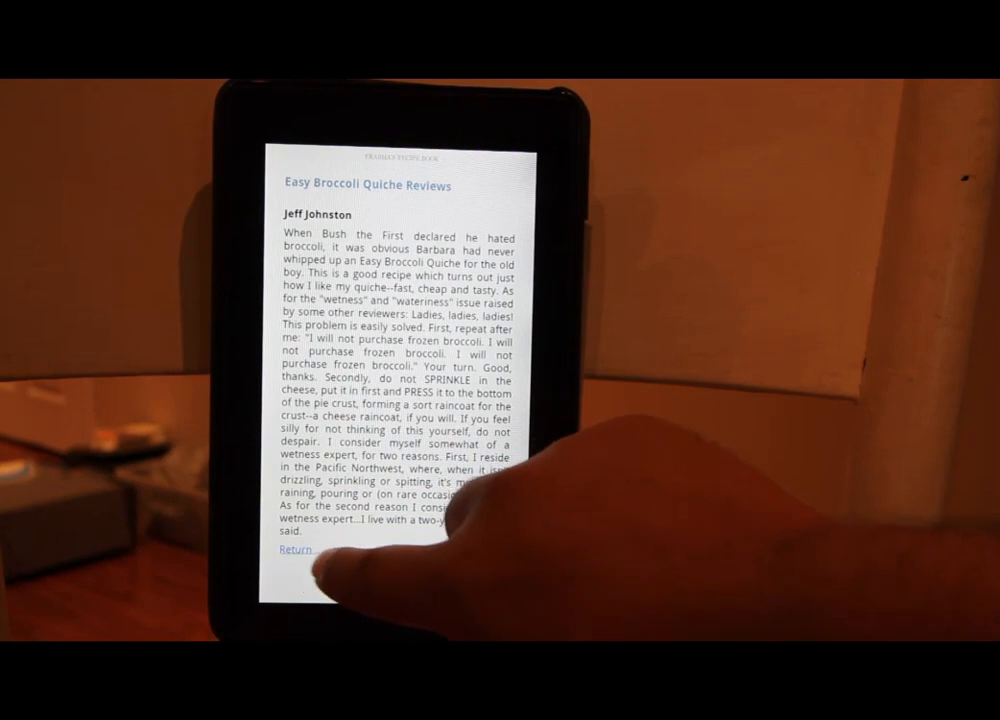
{"action": "left_click", "coordinate": [288, 550]}
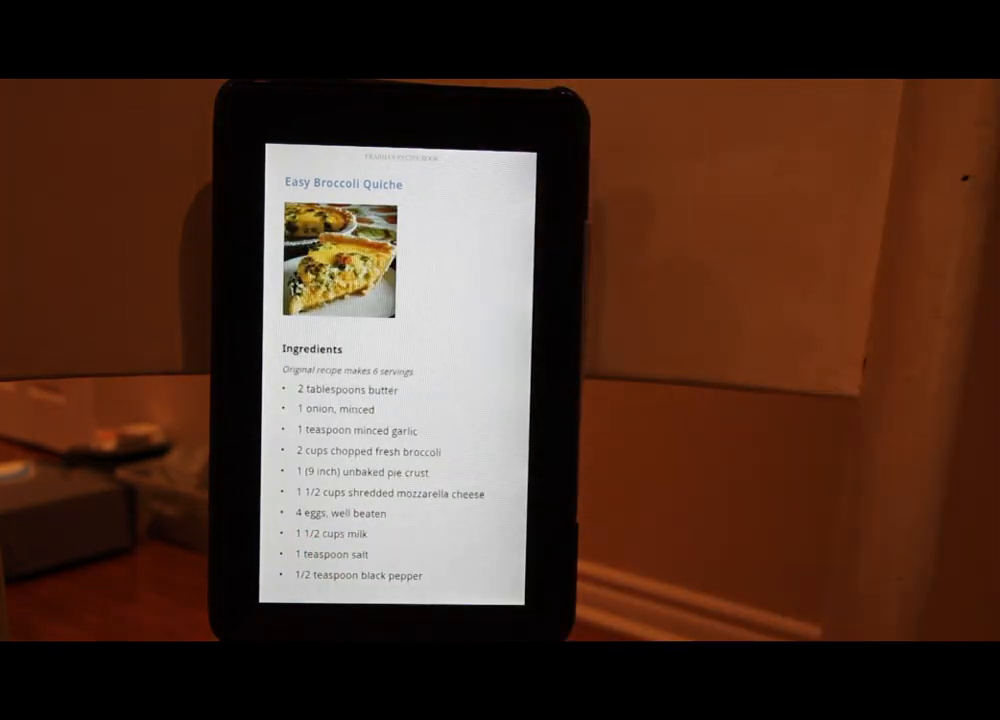
Step: Swipe to the Chicken Pot Pie IX recipe (location 58 of 170) and bring up the reading controls
{"action": "scroll", "coordinate": [513, 334], "scroll_direction": "down", "scroll_amount": 5}
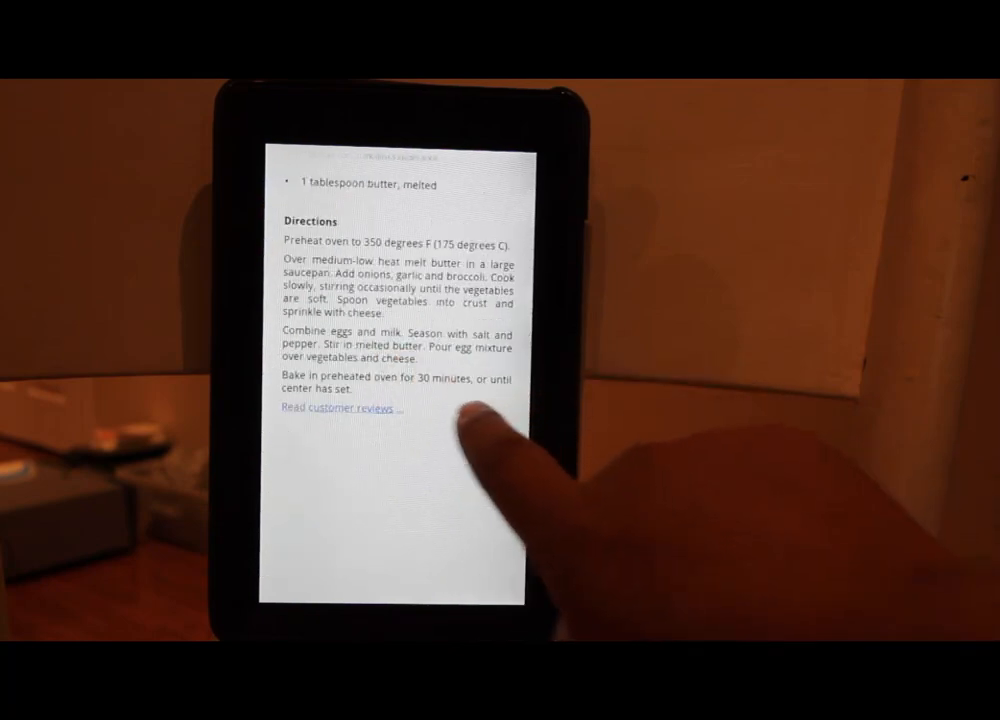
{"action": "left_click_drag", "start_coordinate": [475, 412], "coordinate": [310, 412]}
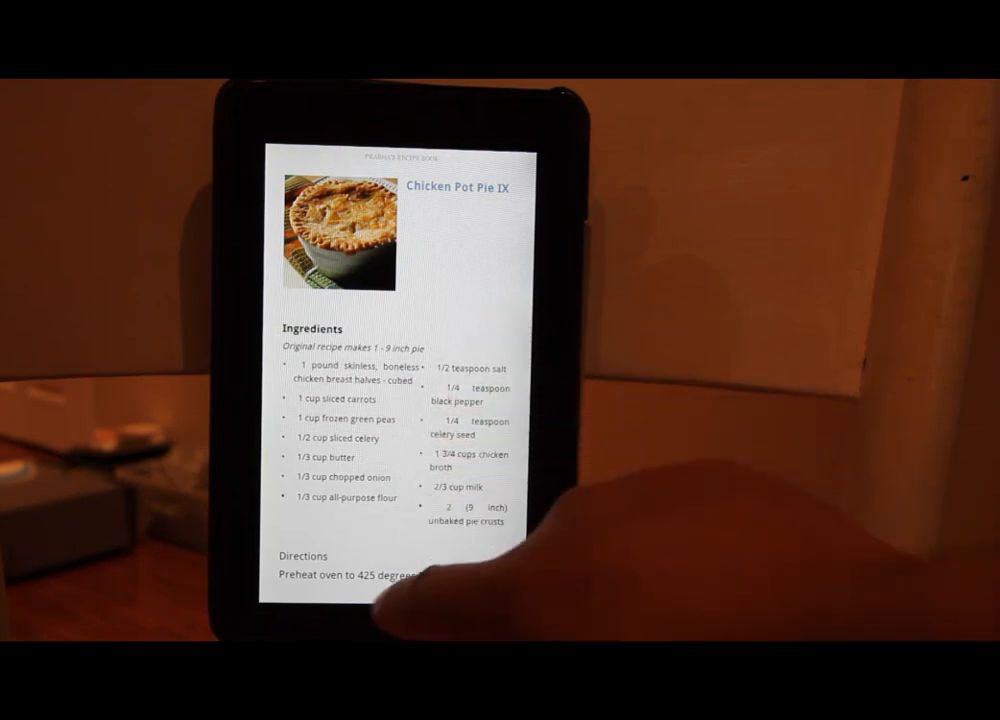
{"action": "left_click", "coordinate": [290, 596]}
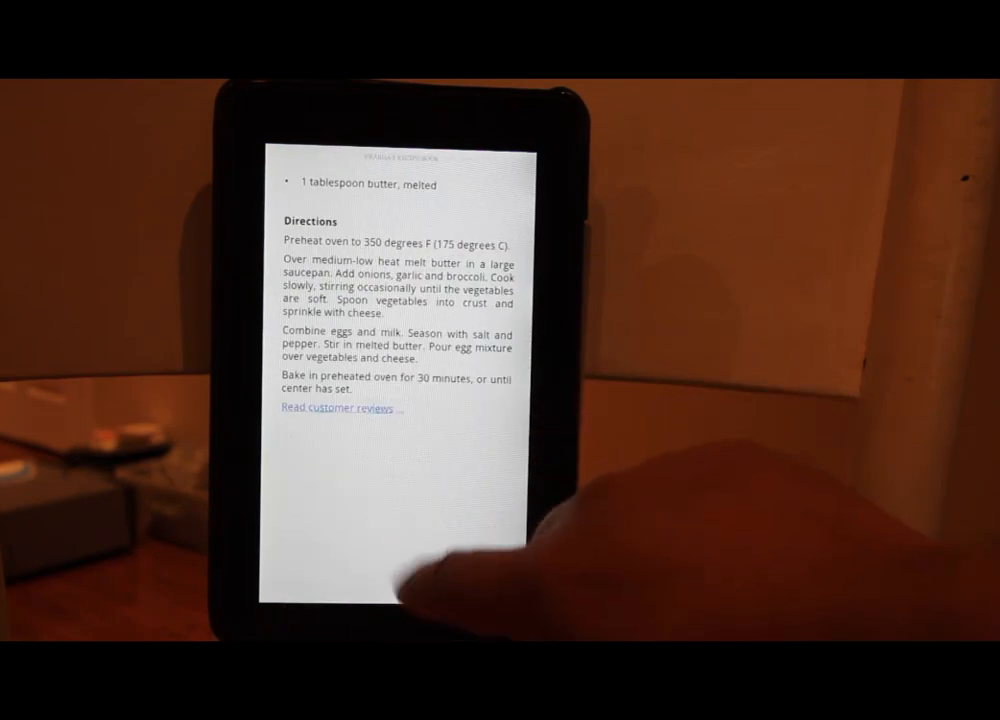
{"action": "left_click", "coordinate": [402, 485]}
{"action": "left_click", "coordinate": [410, 565]}
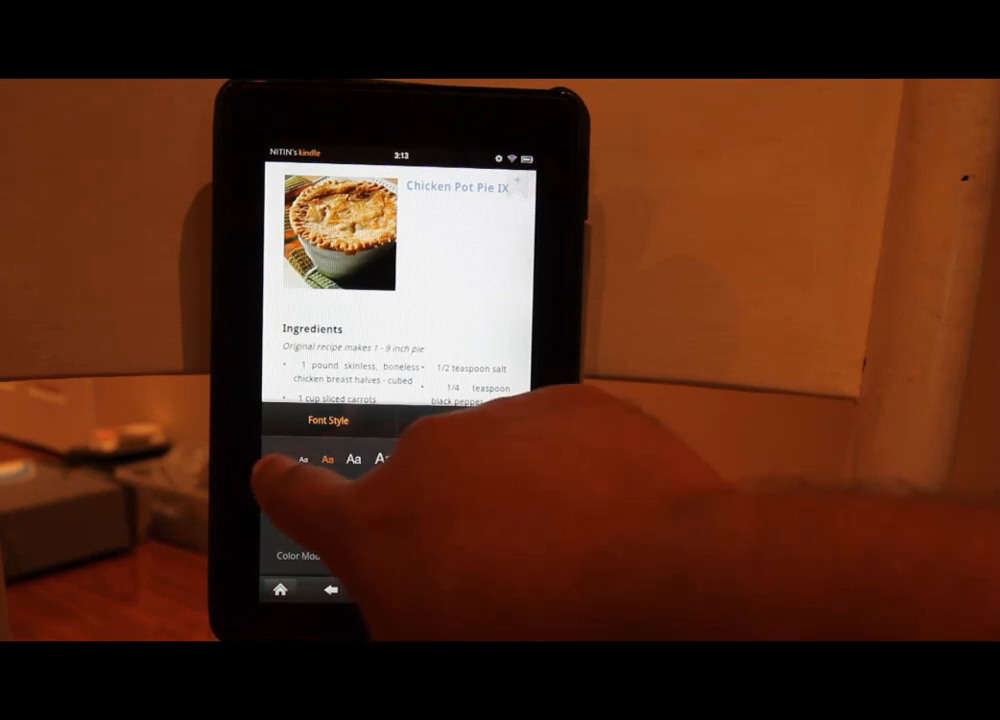
Step: Switch to the smallest text size and dismiss the panel to read Chicken Pot Pie IX full-screen
{"action": "left_click", "coordinate": [283, 460]}
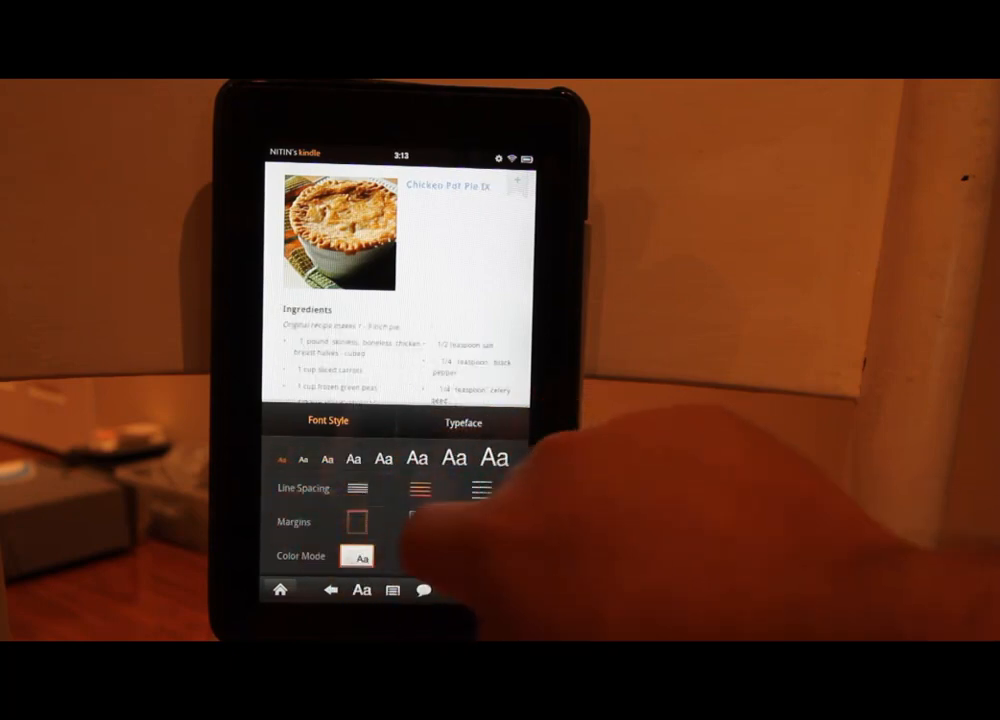
{"action": "left_click", "coordinate": [440, 290]}
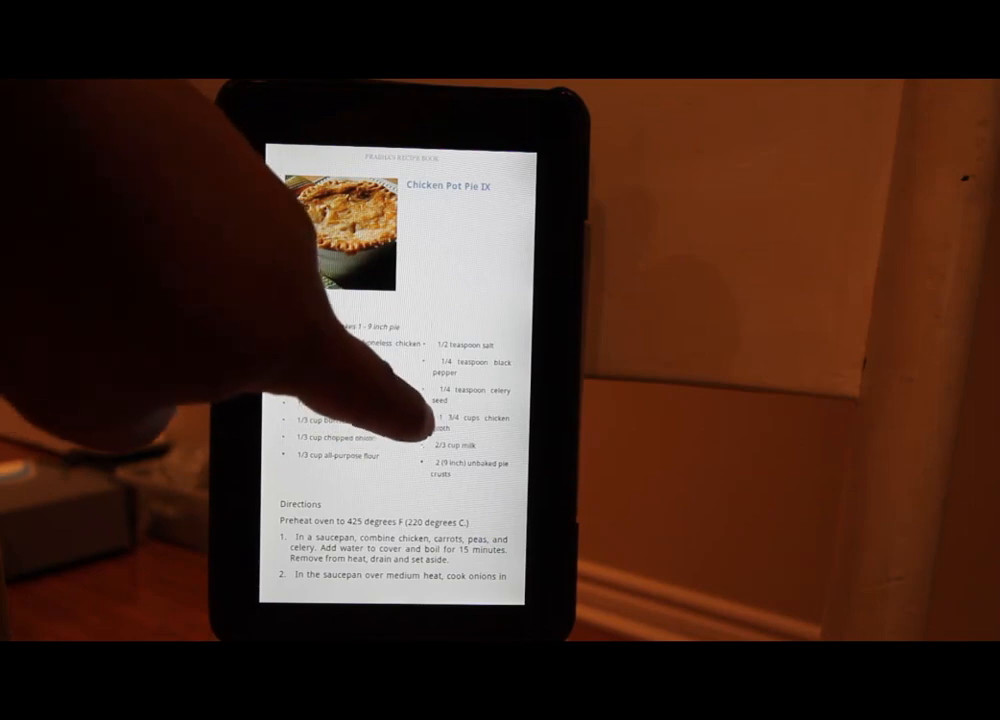
Step: Turn to the Extreme Chocolate Cake recipe and its frosting ingredients and directions page
{"action": "scroll", "coordinate": [435, 405], "scroll_direction": "down", "scroll_amount": 10}
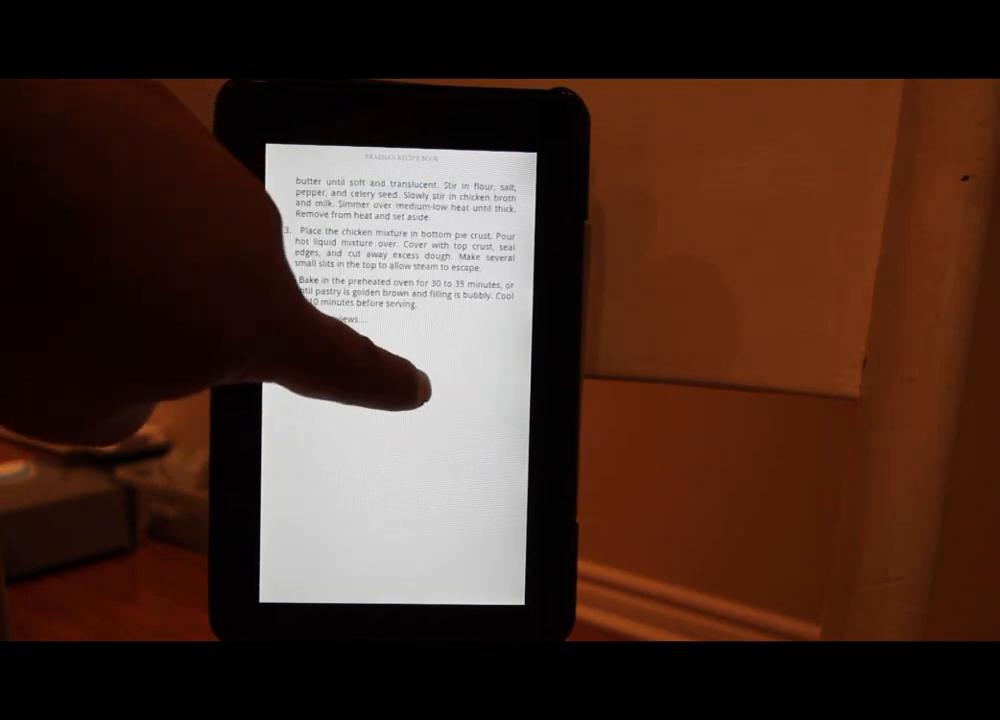
{"action": "left_click_drag", "start_coordinate": [420, 400], "coordinate": [326, 368]}
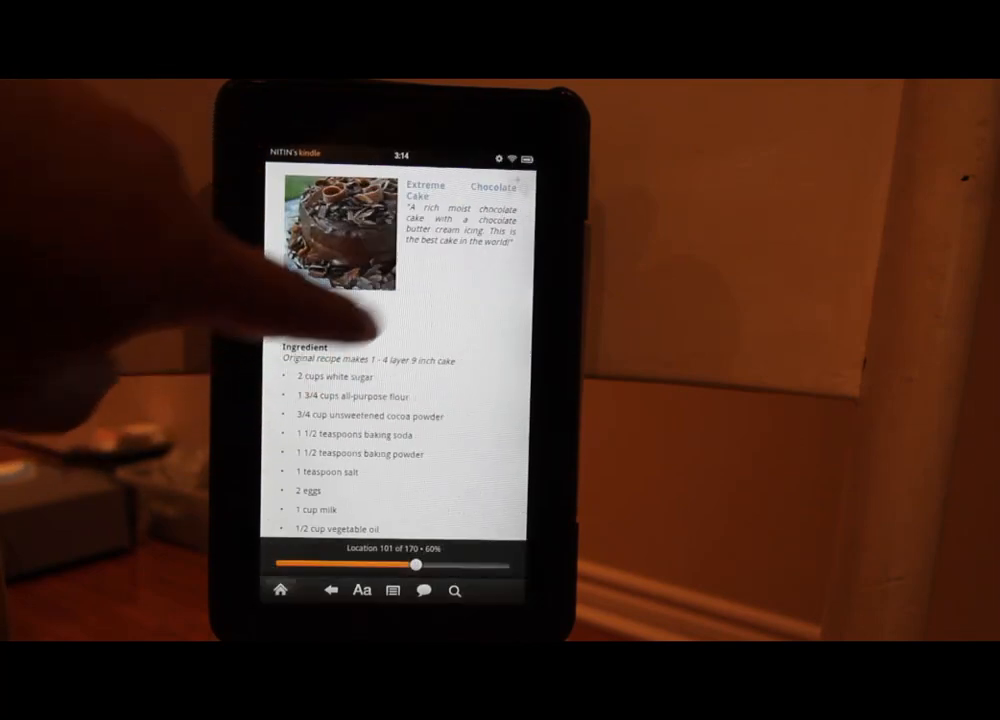
{"action": "left_click", "coordinate": [445, 290]}
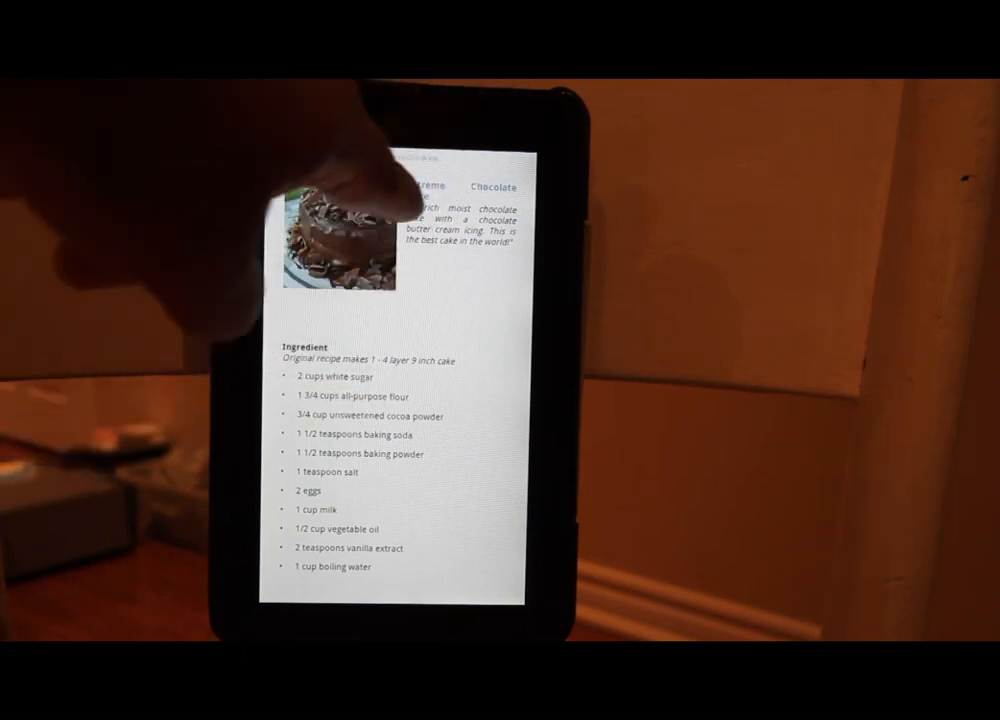
{"action": "left_click_drag", "start_coordinate": [357, 357], "coordinate": [487, 335]}
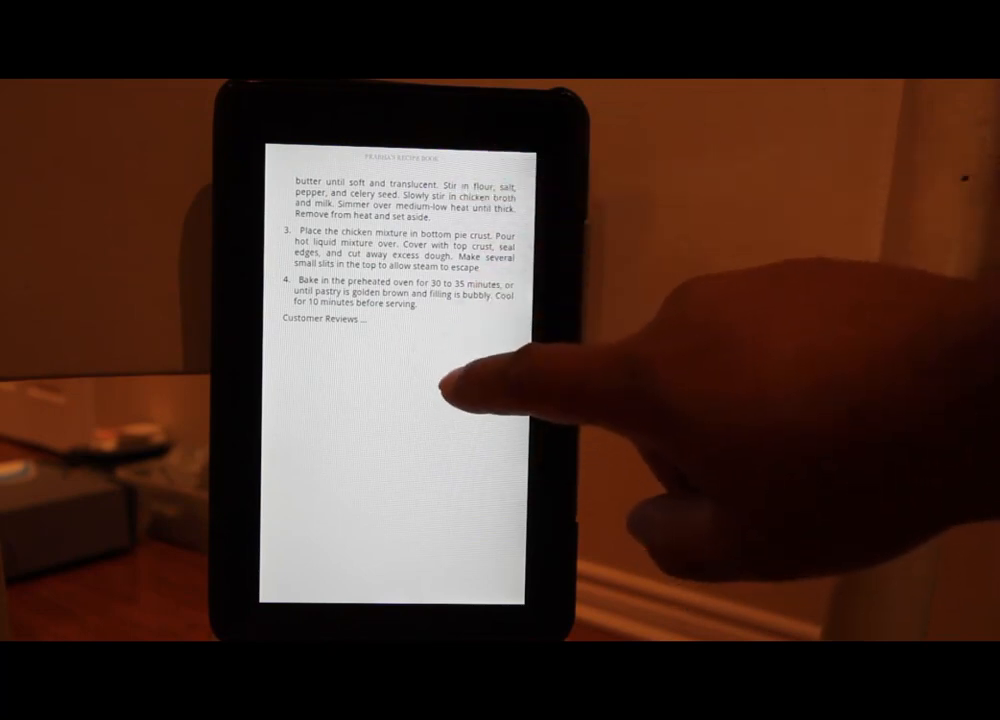
{"action": "left_click_drag", "start_coordinate": [424, 384], "coordinate": [275, 340]}
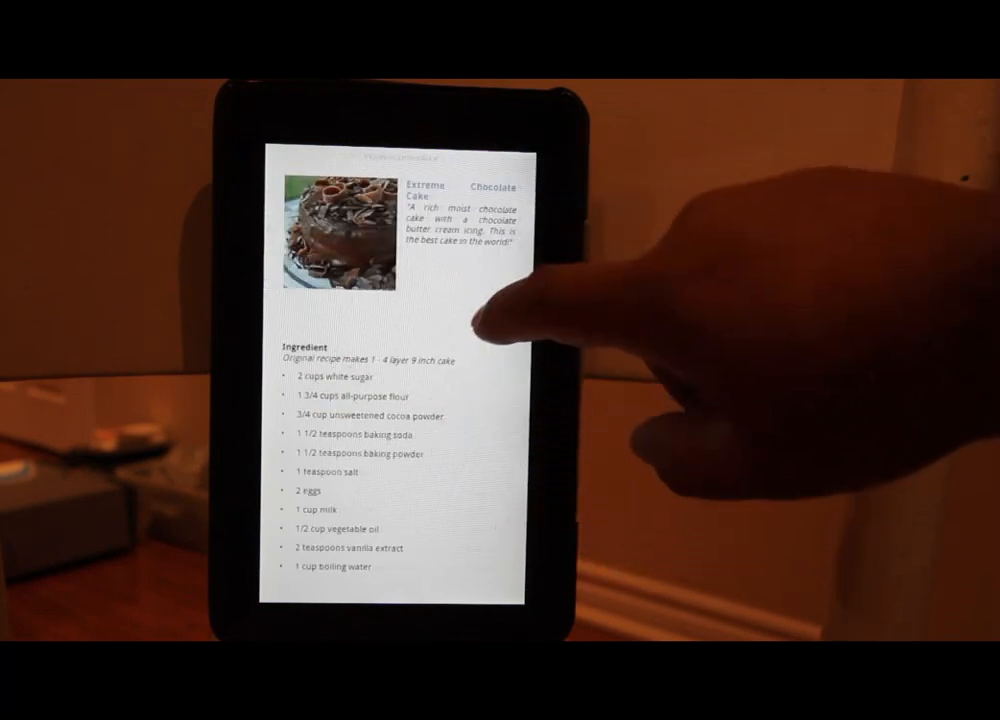
{"action": "left_click_drag", "start_coordinate": [468, 415], "coordinate": [357, 390]}
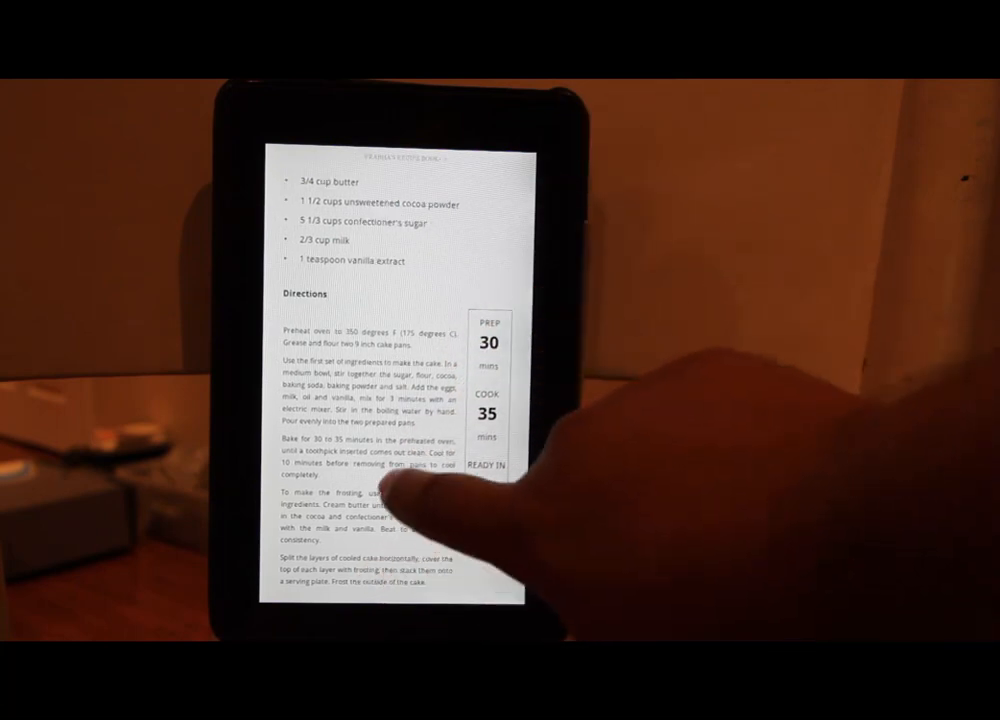
Step: Enlarge the text to the third size and return to reading
{"action": "left_click", "coordinate": [455, 530]}
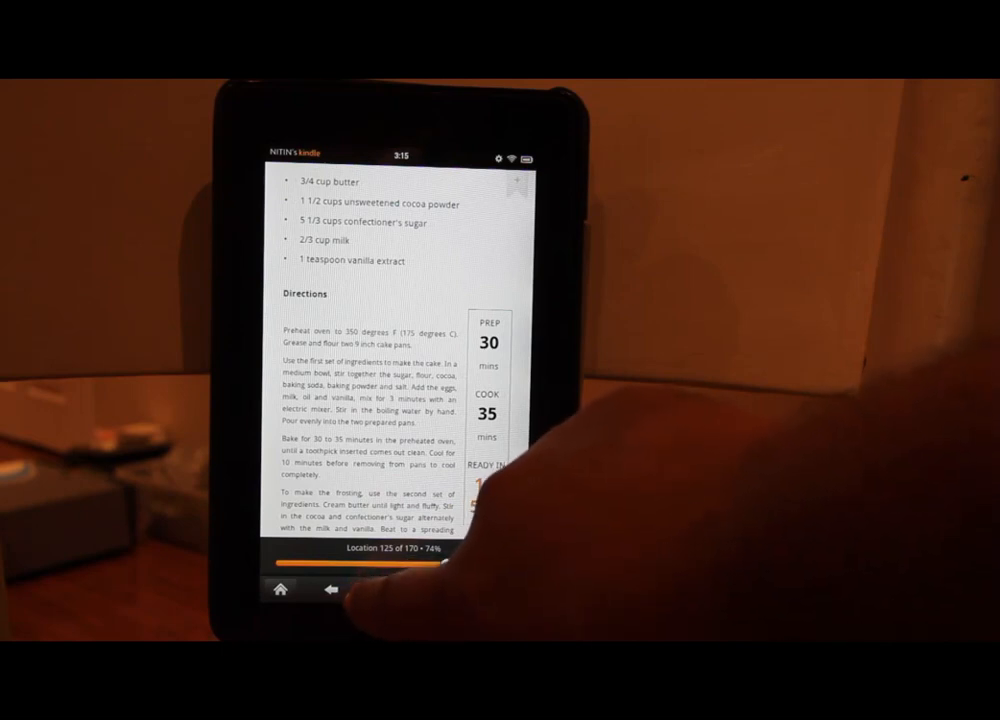
{"action": "left_click", "coordinate": [362, 589]}
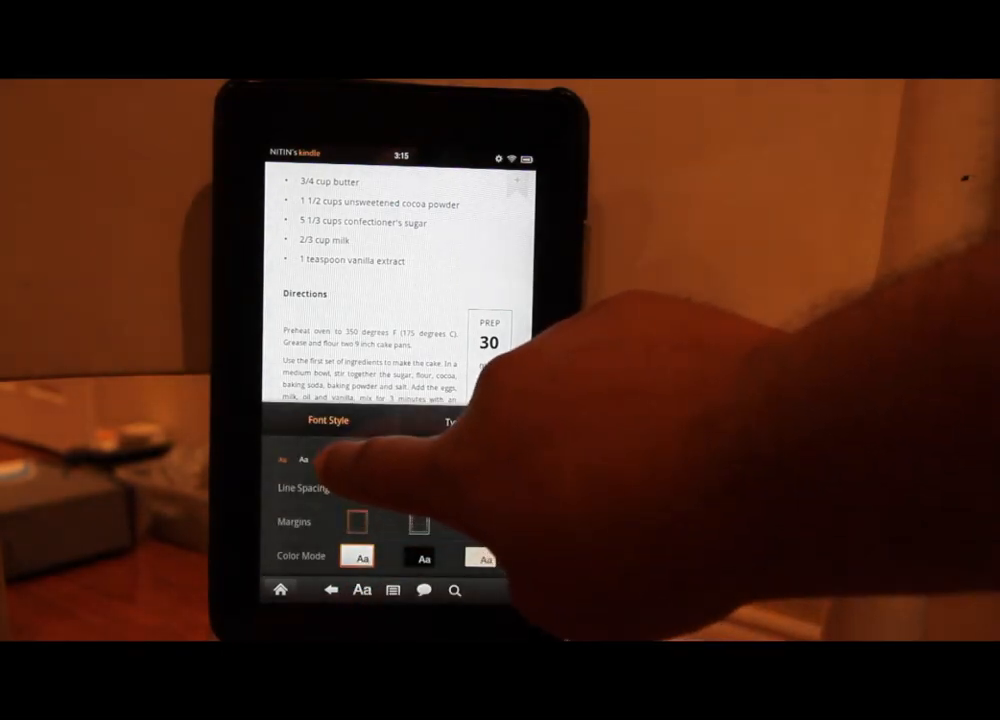
{"action": "left_click", "coordinate": [328, 459]}
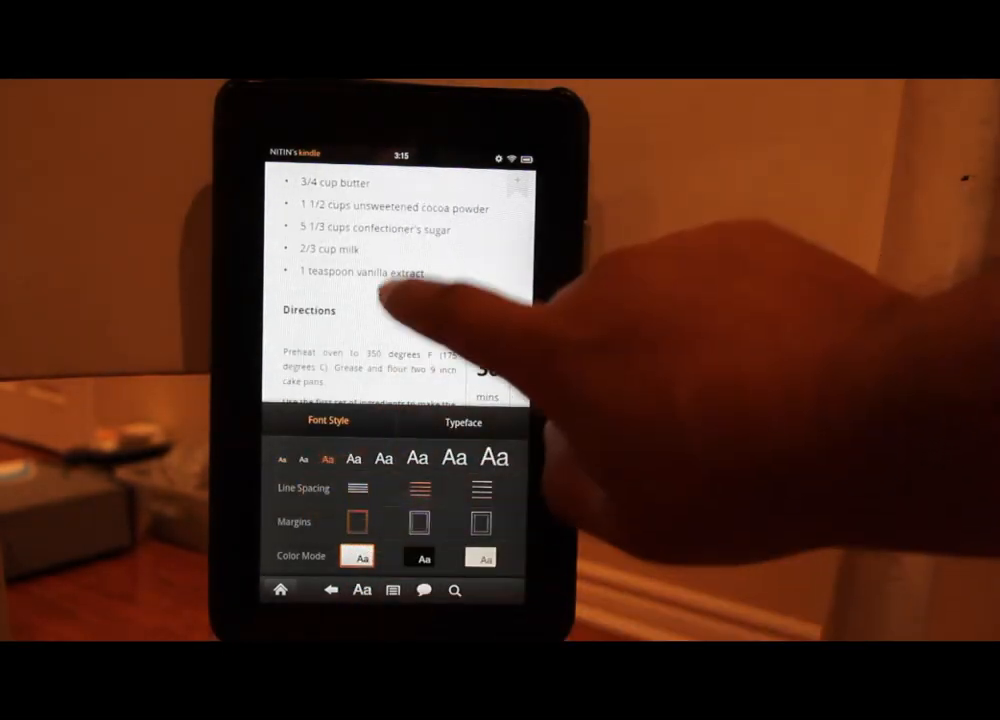
{"action": "left_click", "coordinate": [415, 308]}
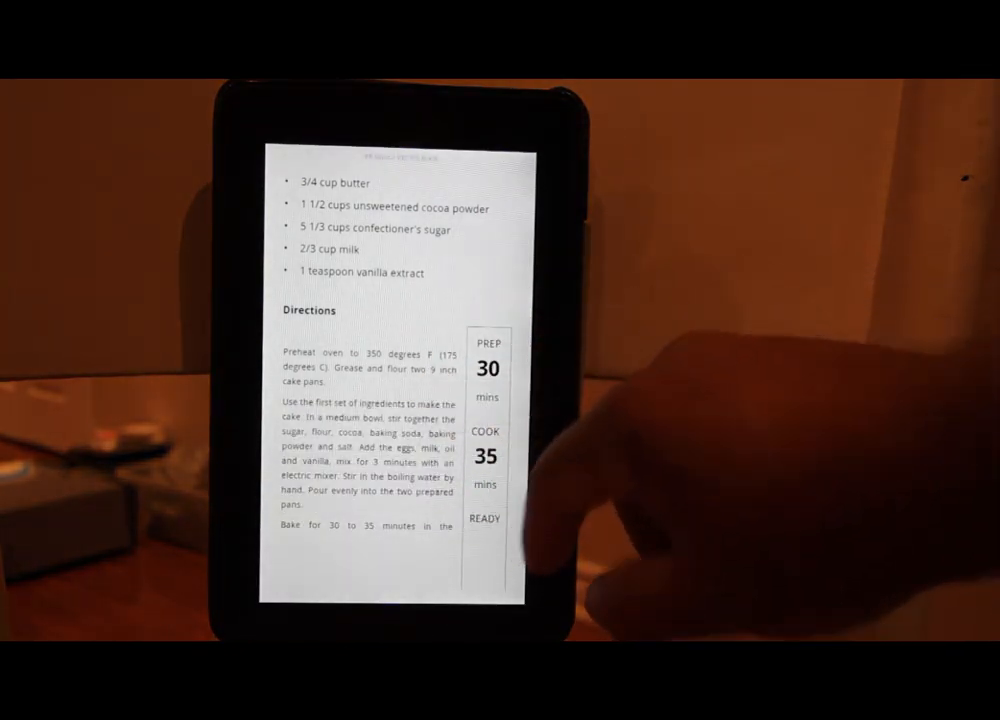
Step: Page forward to the customer reviews, then swipe back through the recipes to the Table of Contents
{"action": "left_click_drag", "start_coordinate": [412, 402], "coordinate": [375, 450]}
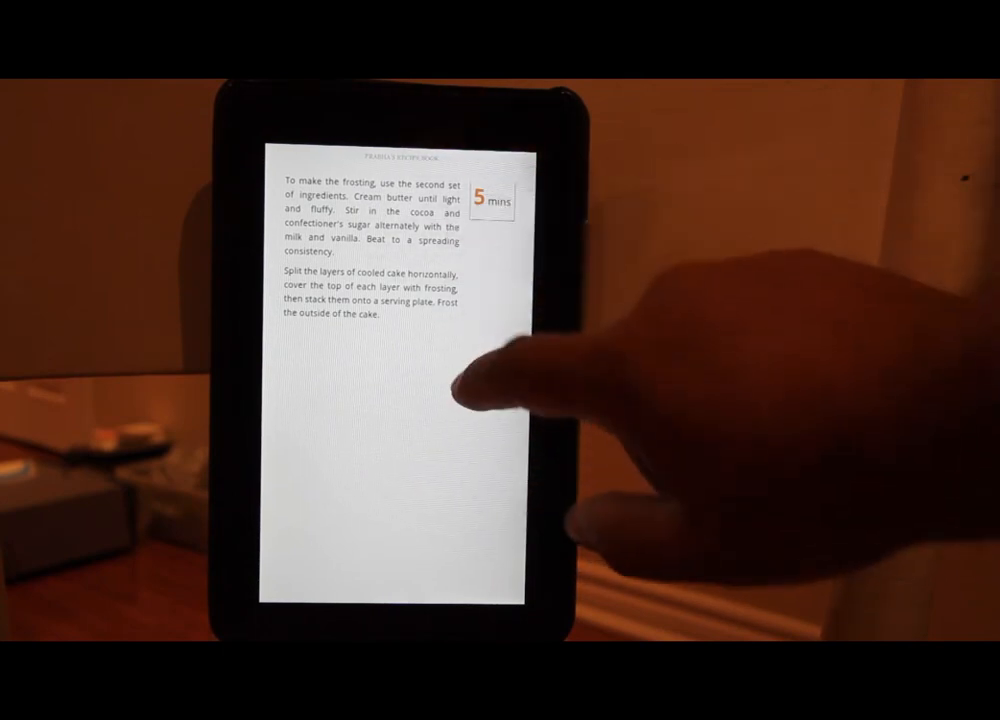
{"action": "left_click_drag", "start_coordinate": [458, 390], "coordinate": [385, 375]}
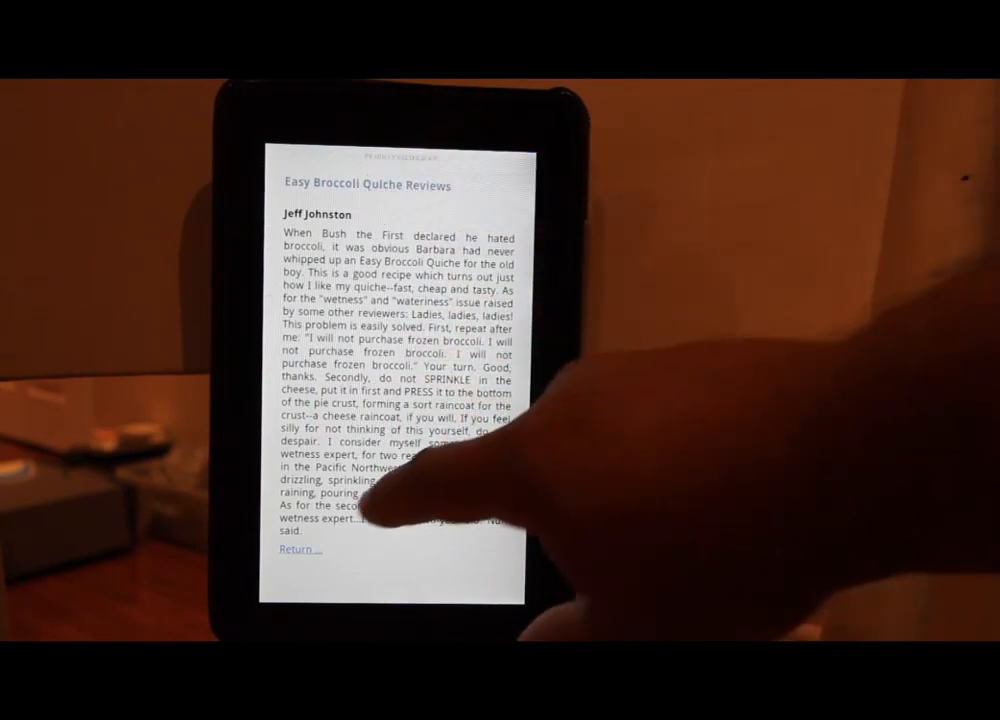
{"action": "left_click_drag", "start_coordinate": [385, 345], "coordinate": [431, 467]}
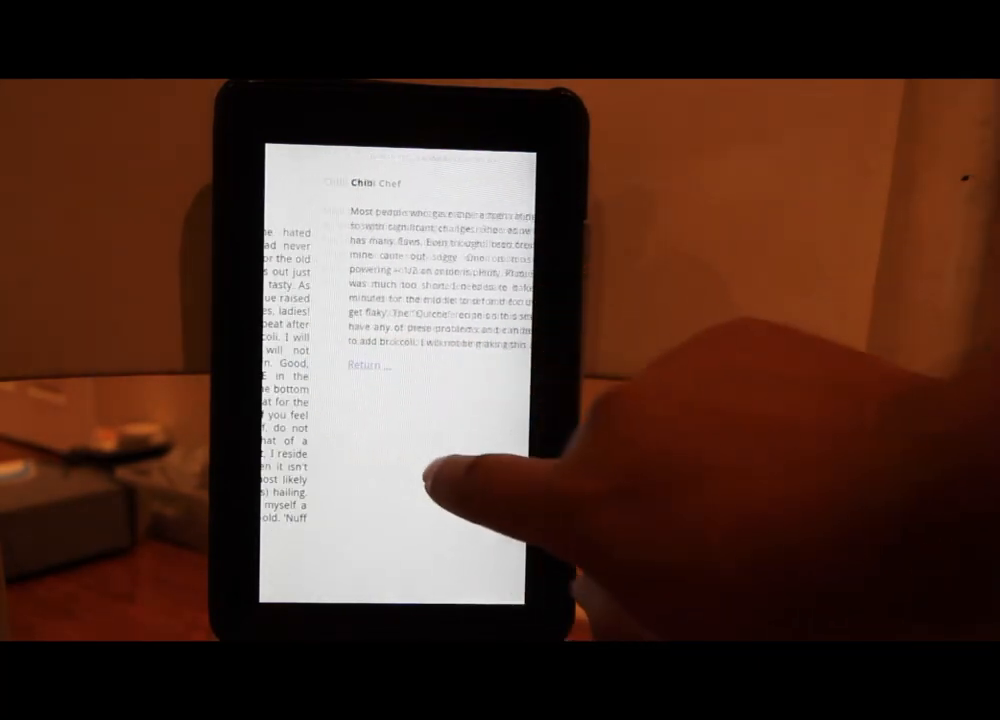
{"action": "left_click_drag", "start_coordinate": [333, 413], "coordinate": [420, 434]}
{"action": "left_click_drag", "start_coordinate": [308, 348], "coordinate": [458, 402]}
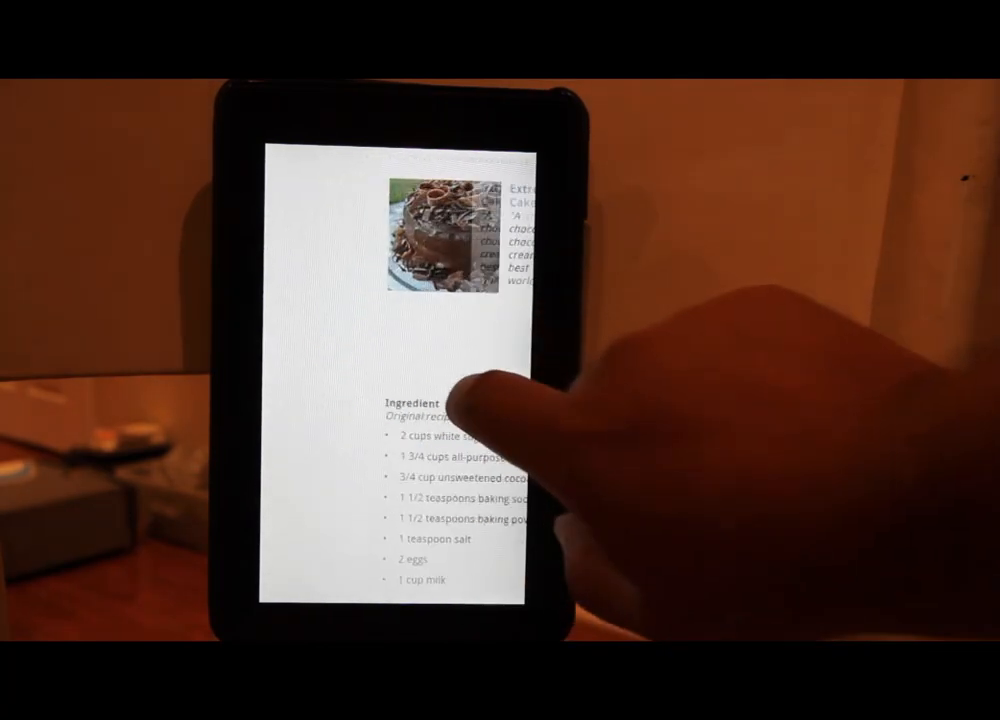
{"action": "left_click_drag", "start_coordinate": [350, 372], "coordinate": [413, 400]}
{"action": "left_click_drag", "start_coordinate": [324, 315], "coordinate": [458, 357]}
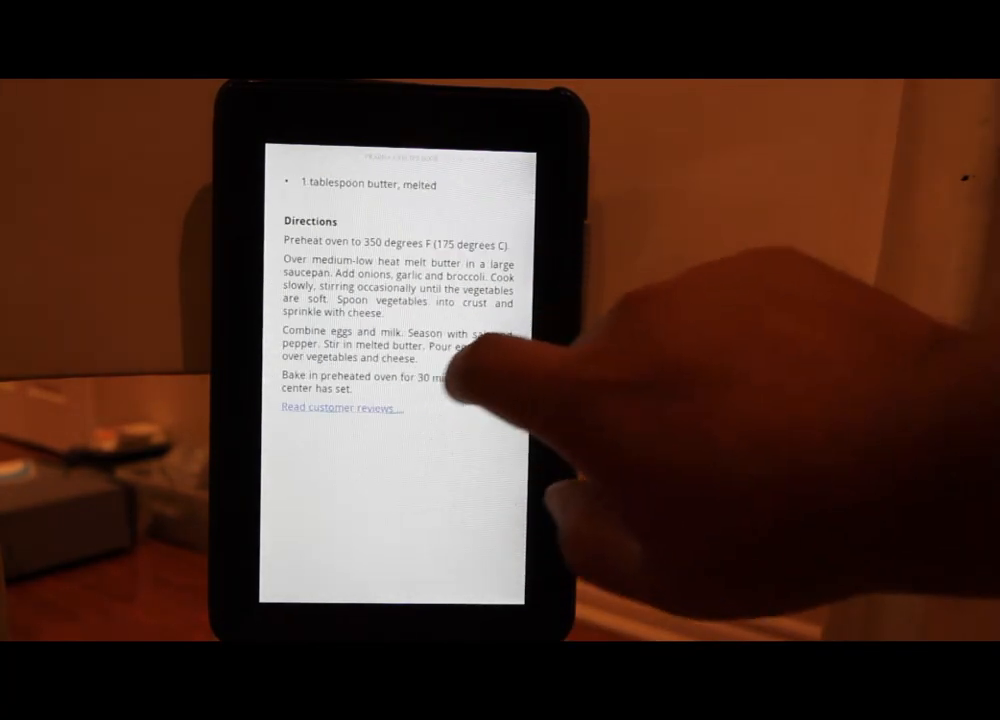
{"action": "left_click_drag", "start_coordinate": [402, 301], "coordinate": [434, 405]}
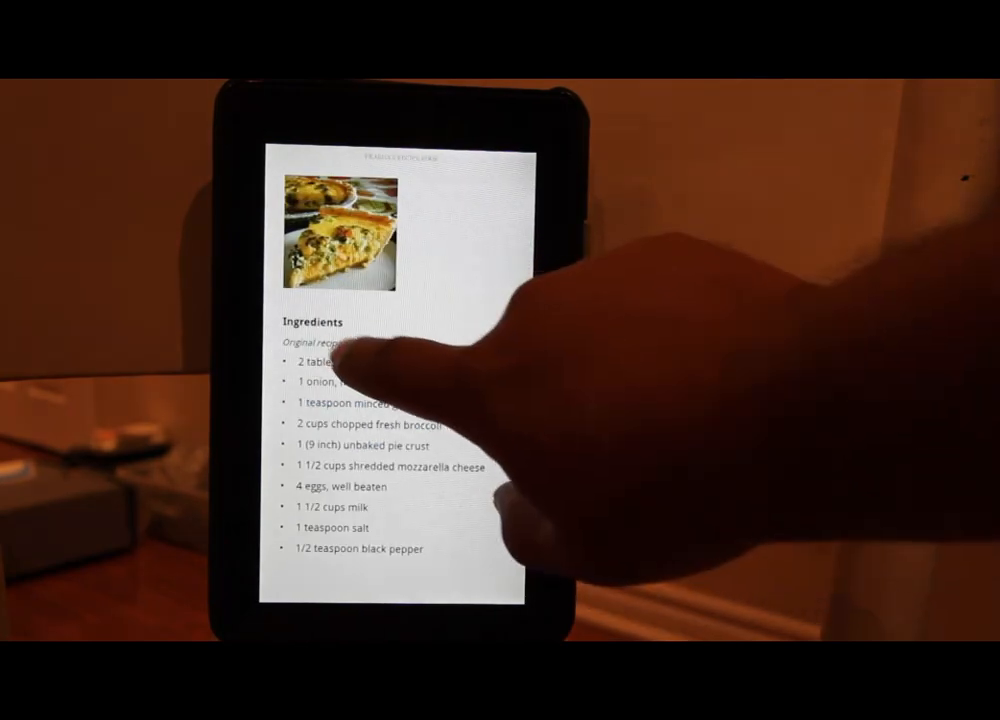
{"action": "left_click_drag", "start_coordinate": [357, 357], "coordinate": [480, 424]}
{"action": "left_click_drag", "start_coordinate": [413, 379], "coordinate": [530, 500]}
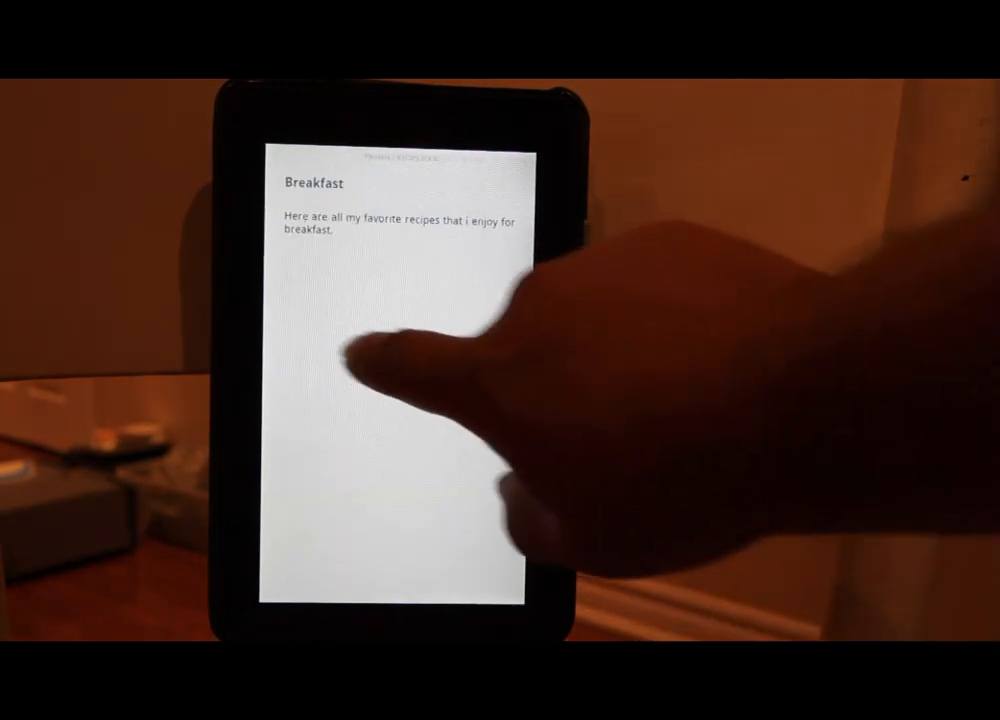
{"action": "left_click_drag", "start_coordinate": [357, 357], "coordinate": [513, 479]}
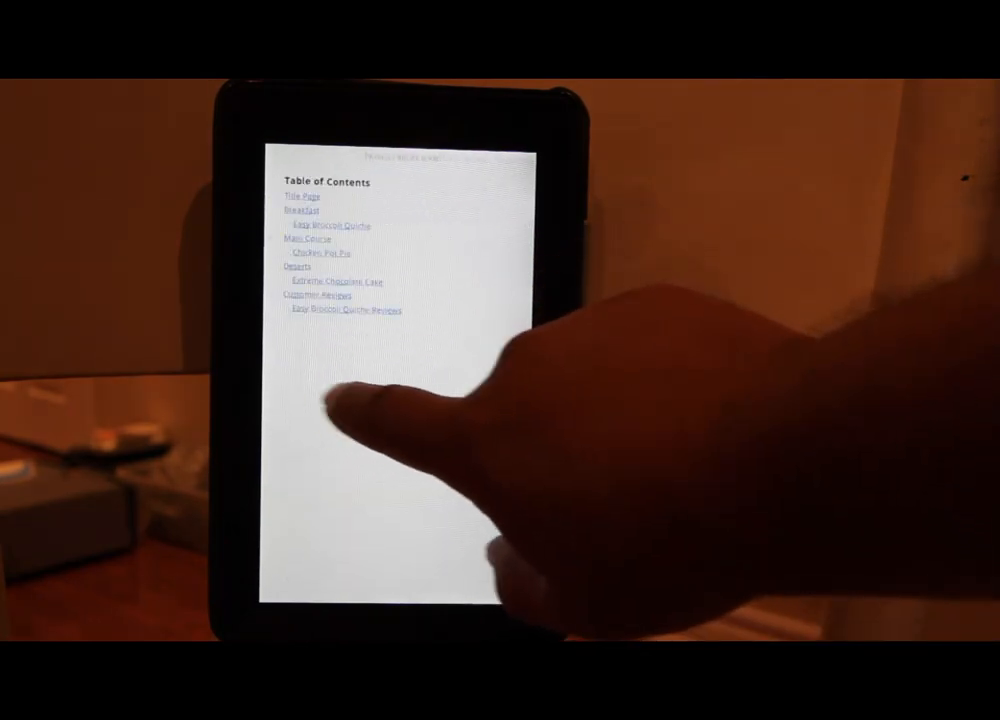
{"action": "left_click_drag", "start_coordinate": [335, 400], "coordinate": [330, 430]}
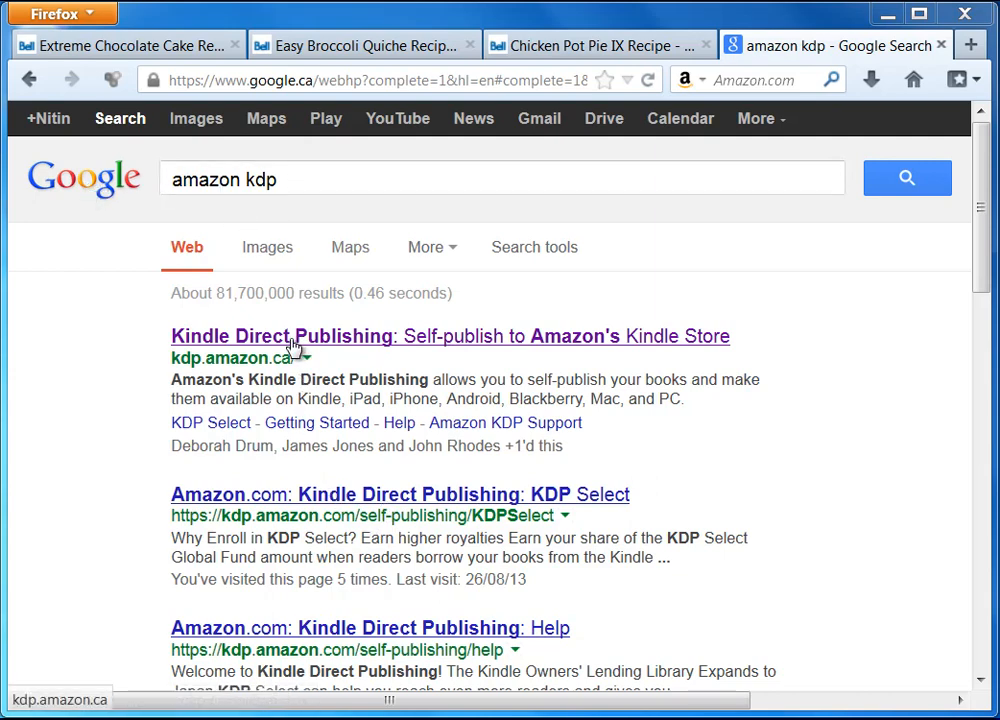
Step: Open Kindle Direct Publishing from the search results, sign in, and add a new title on the Bookshelf
{"action": "left_click", "coordinate": [355, 340]}
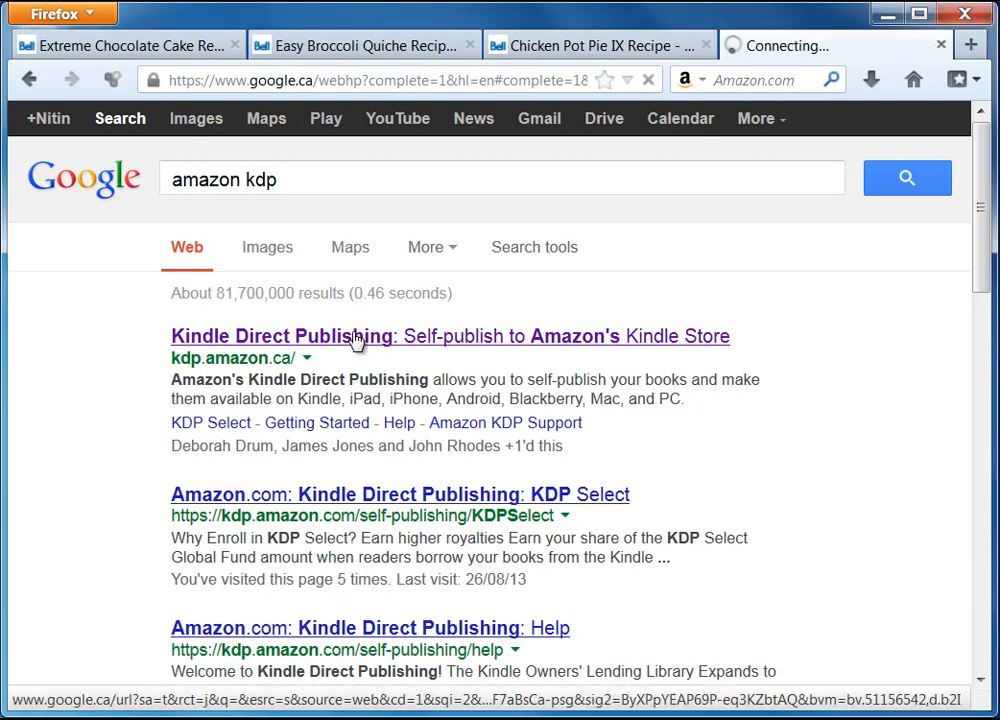
{"action": "left_click_drag", "start_coordinate": [310, 709], "coordinate": [779, 663]}
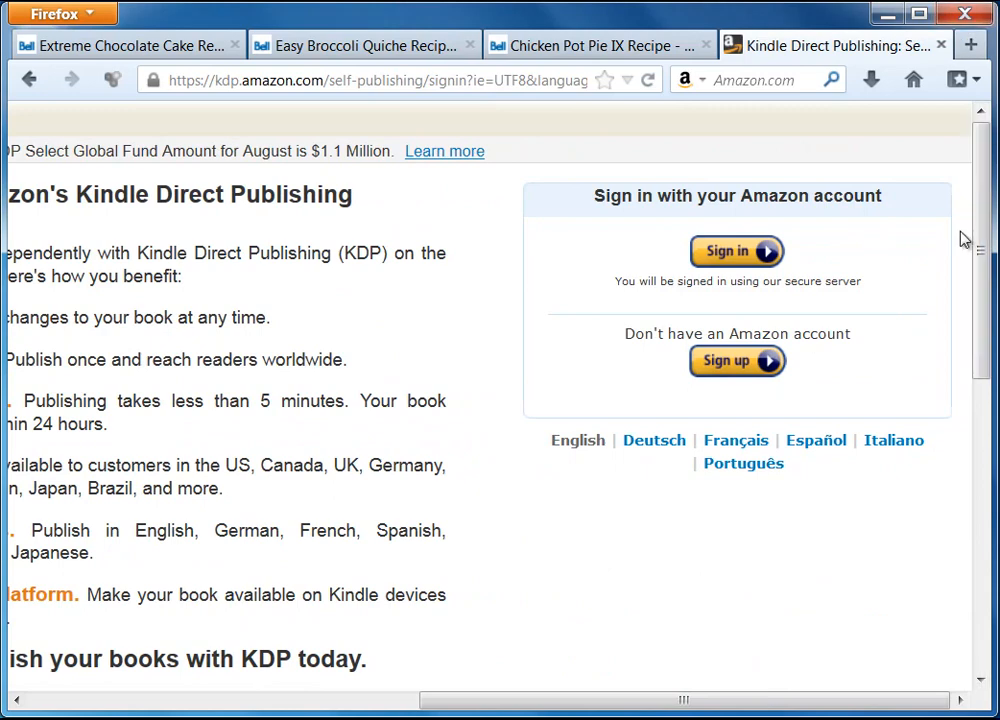
{"action": "left_click", "coordinate": [737, 257]}
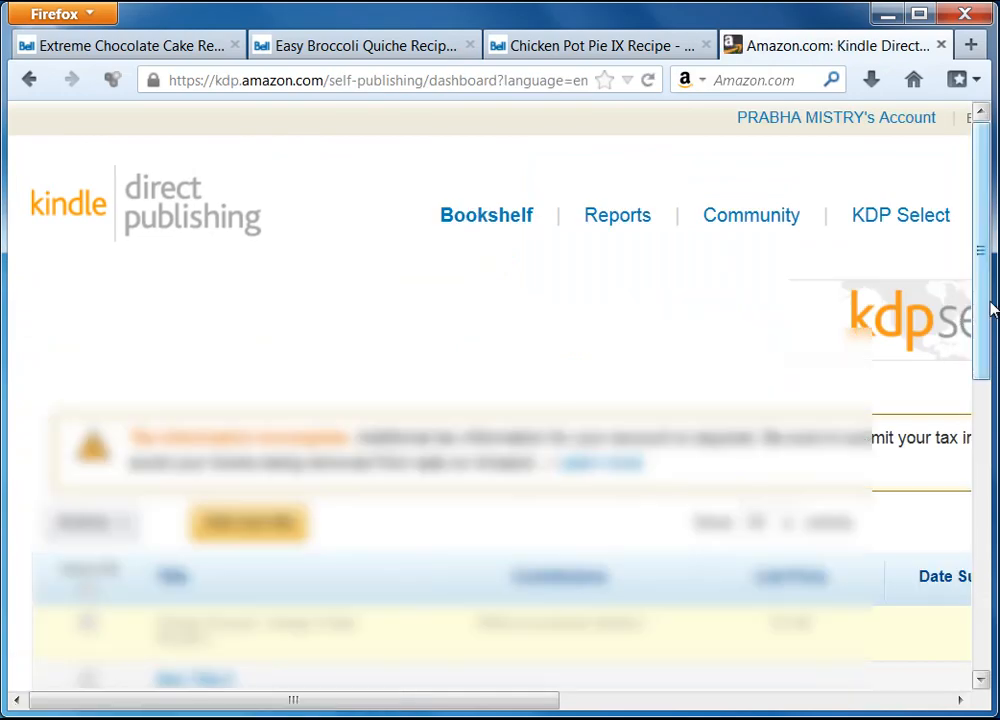
{"action": "left_click_drag", "start_coordinate": [990, 308], "coordinate": [984, 357]}
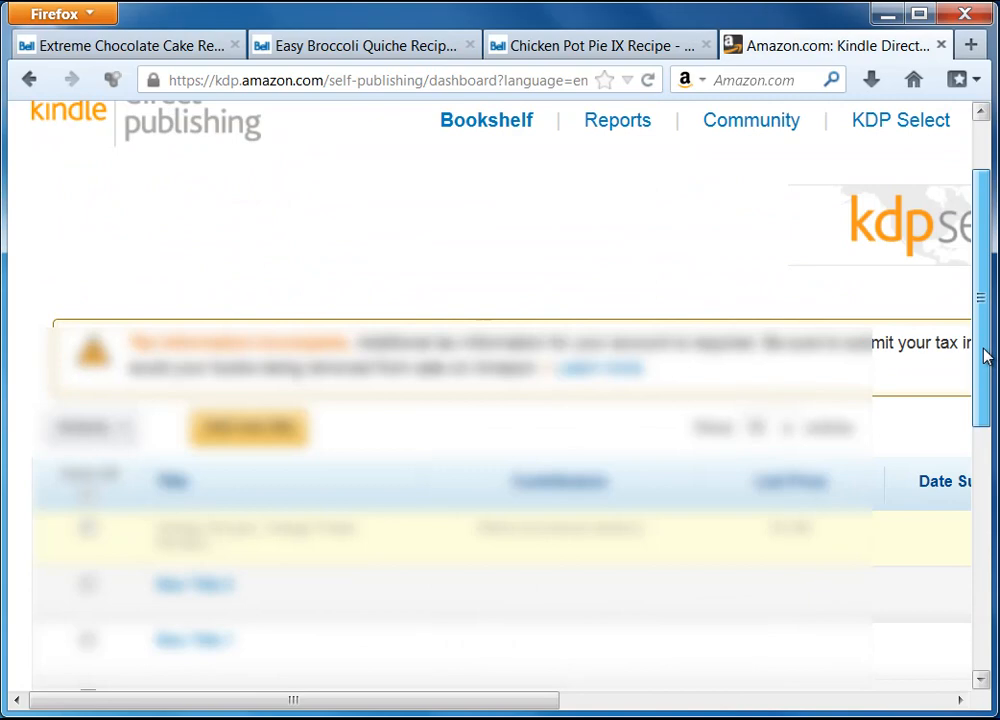
{"action": "left_click_drag", "start_coordinate": [984, 357], "coordinate": [984, 317]}
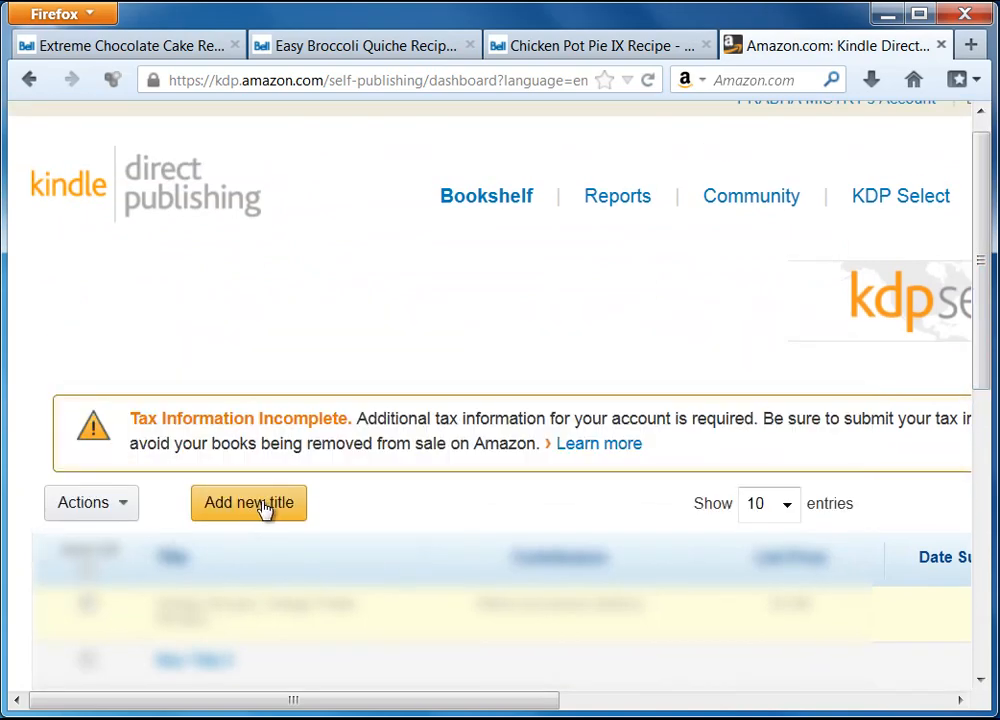
{"action": "left_click", "coordinate": [264, 508]}
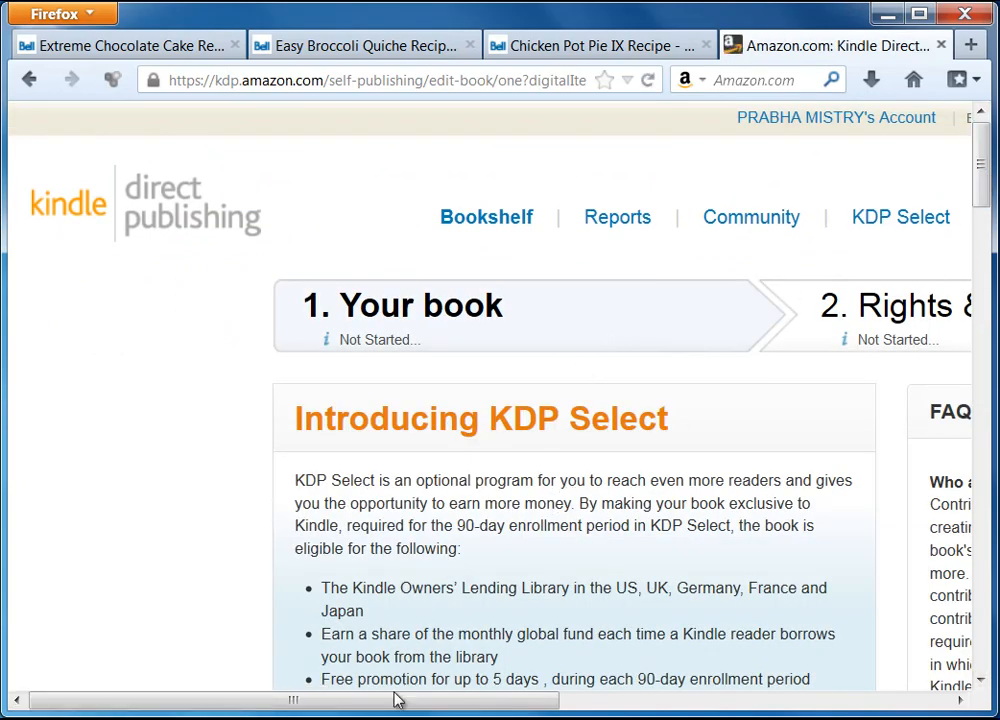
Step: Tick 'Enroll this book in KDP Select' on the new title's setup page
{"action": "left_click_drag", "start_coordinate": [395, 700], "coordinate": [471, 700]}
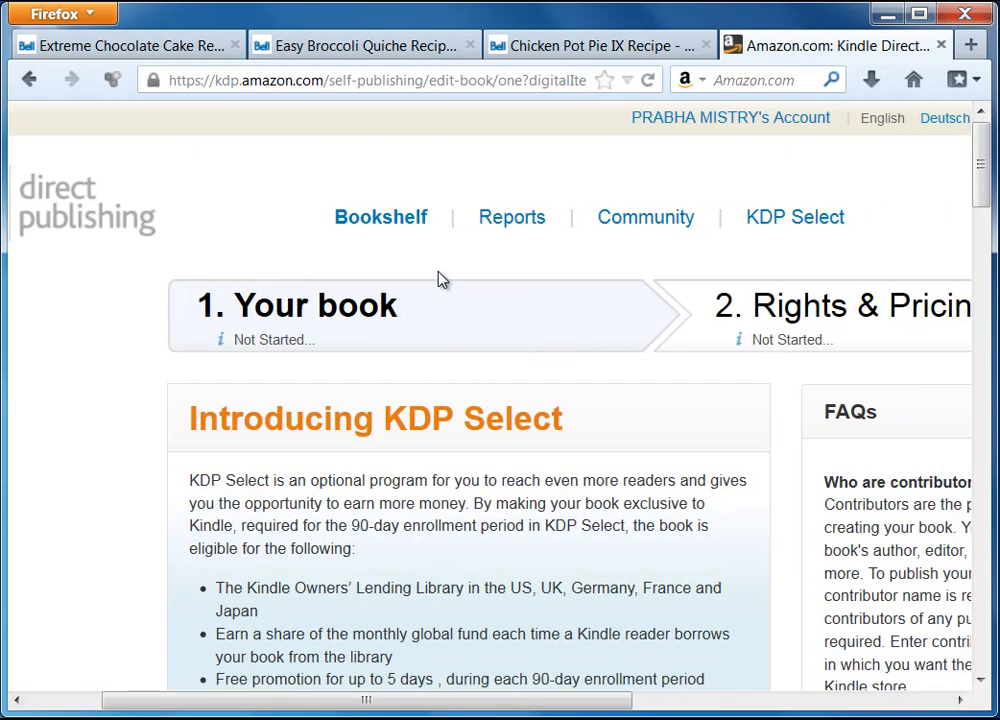
{"action": "key", "text": "ctrl+minus"}
{"action": "key", "text": "ctrl+minus"}
{"action": "key", "text": "ctrl+minus"}
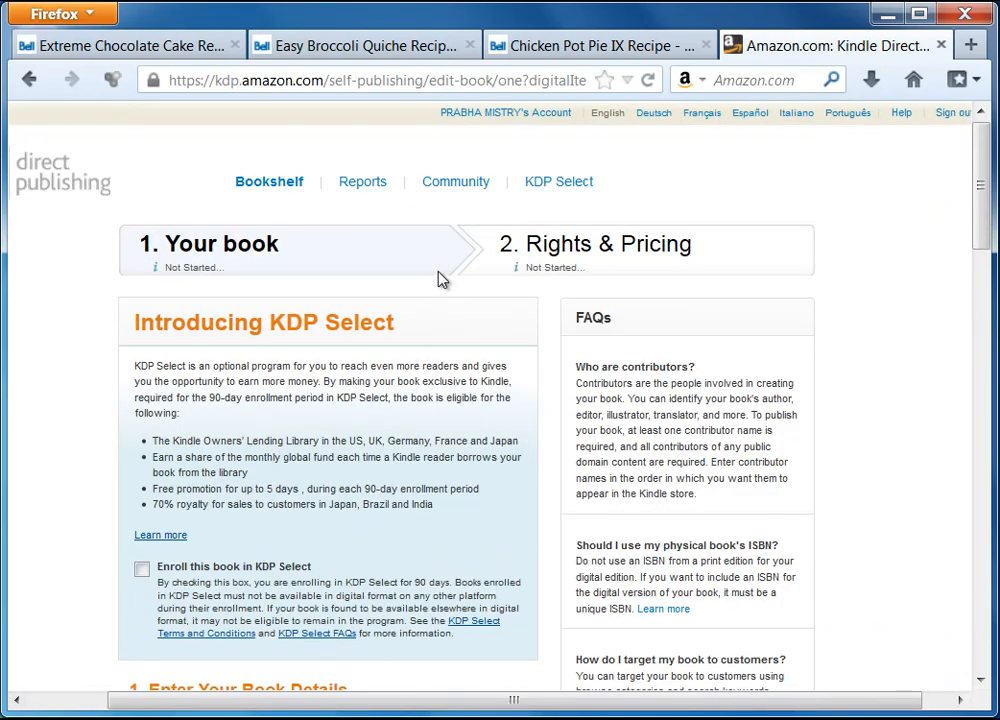
{"action": "key", "text": "ctrl+plus"}
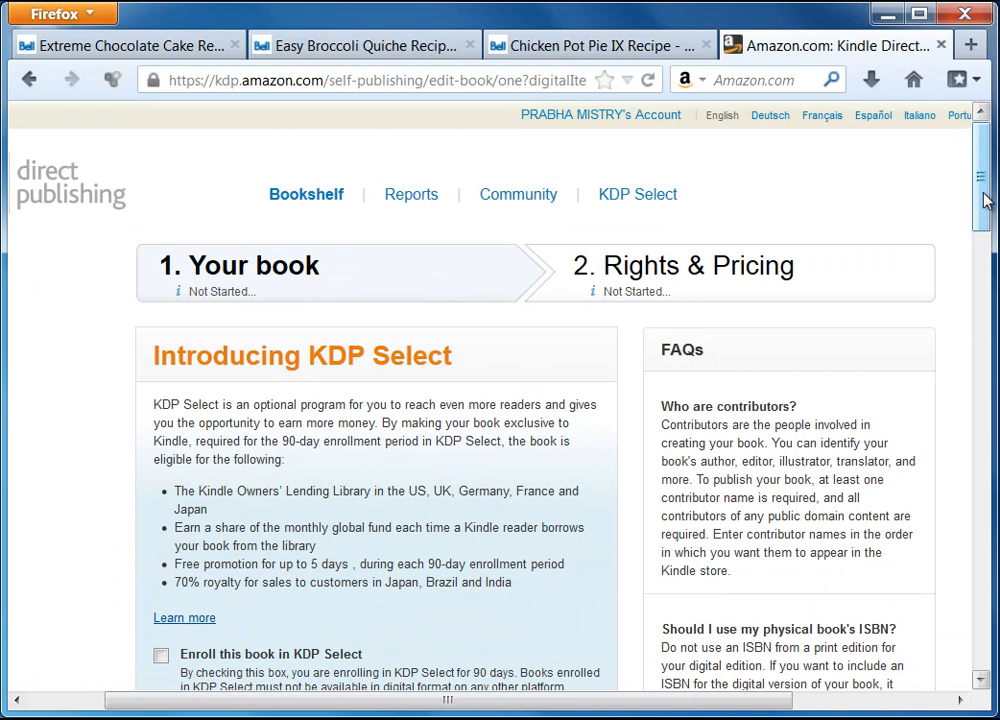
{"action": "mouse_move", "coordinate": [985, 197]}
{"action": "left_mouse_down"}
{"action": "mouse_move", "coordinate": [987, 229]}
{"action": "mouse_move", "coordinate": [989, 216]}
{"action": "left_mouse_up"}
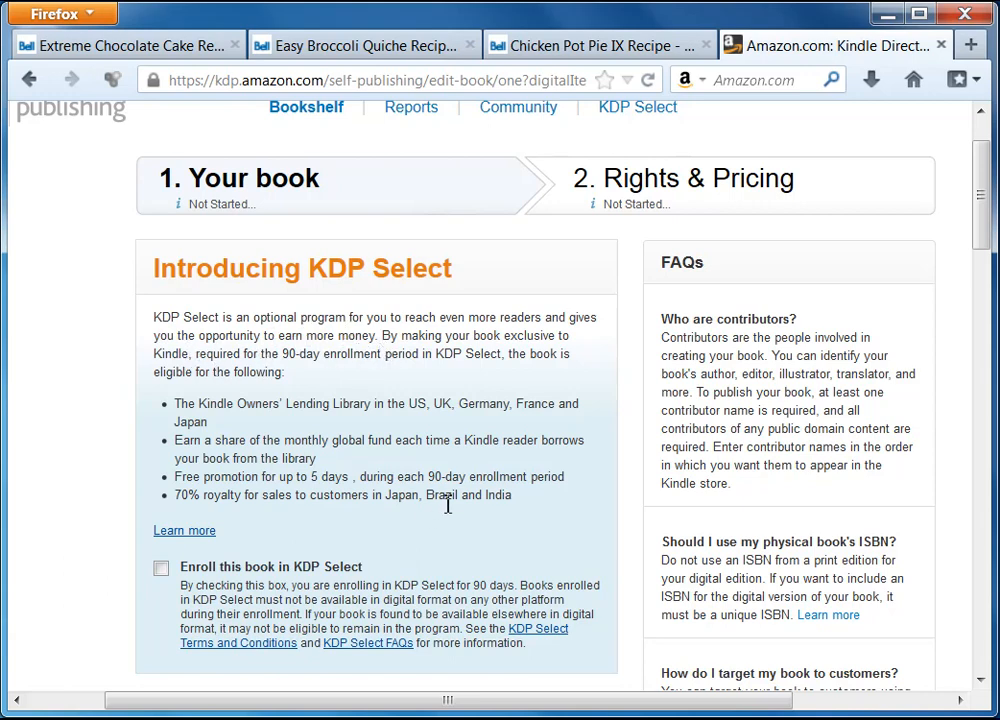
{"action": "scroll", "coordinate": [446, 504], "scroll_direction": "down", "scroll_amount": 2}
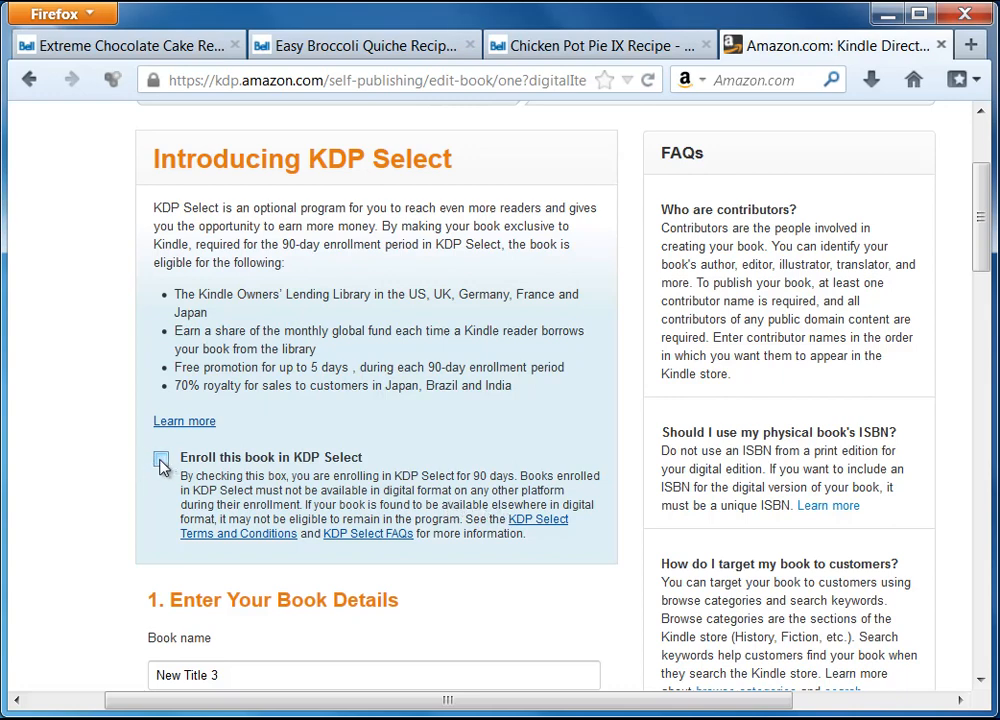
{"action": "scroll", "coordinate": [158, 420], "scroll_direction": "down", "scroll_amount": 2}
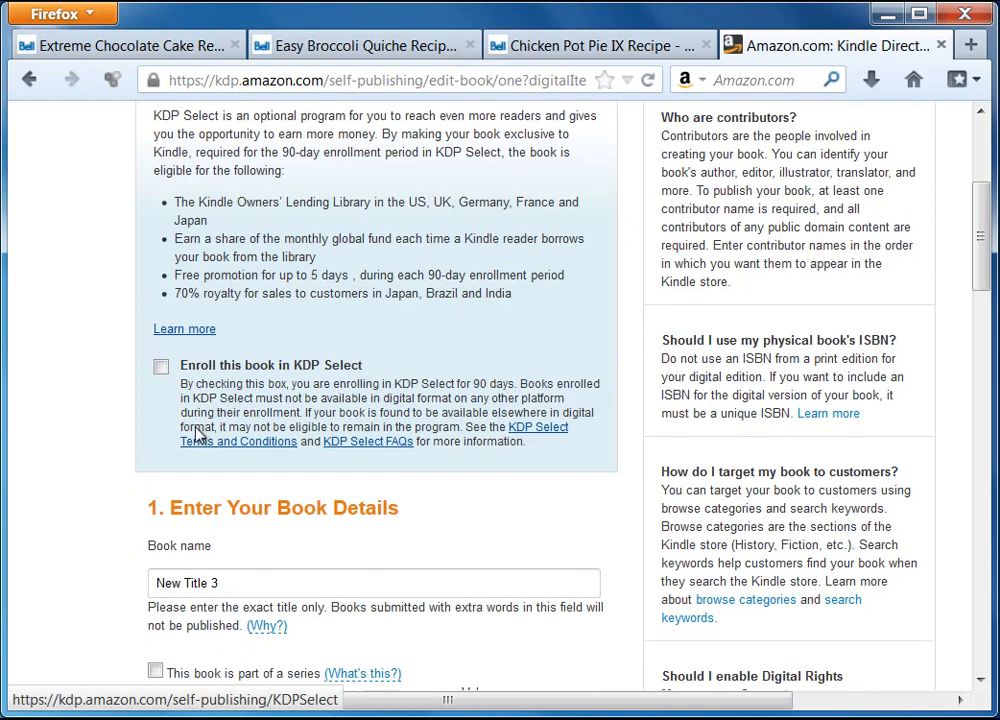
{"action": "left_click", "coordinate": [161, 353]}
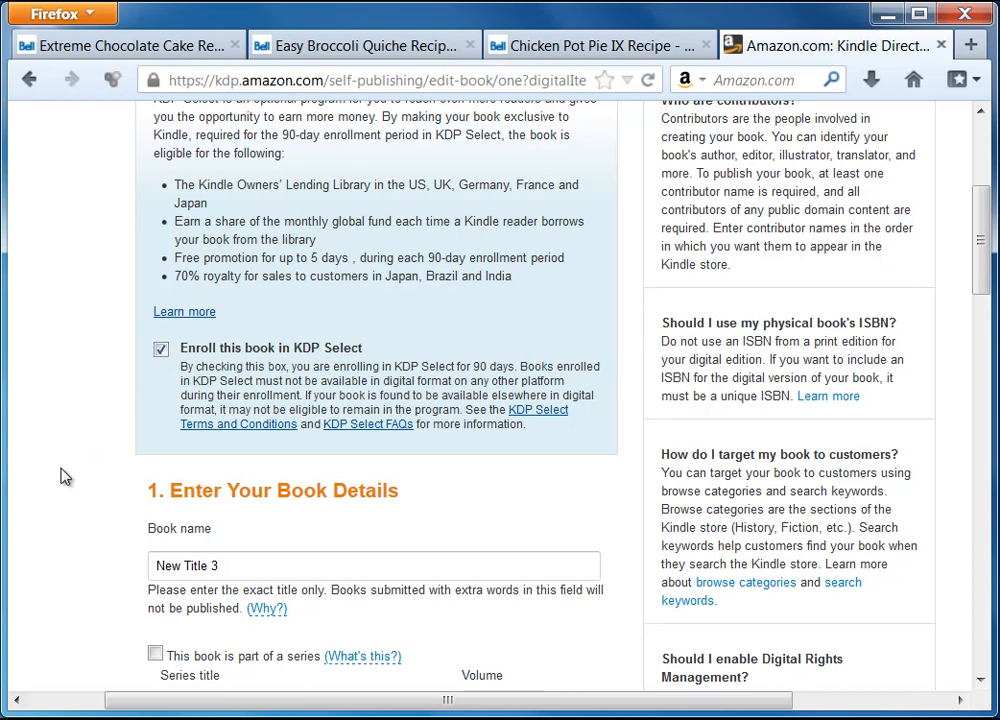
Step: Clear the placeholder book name 'New Title 3'
{"action": "scroll", "coordinate": [60, 476], "scroll_direction": "down", "scroll_amount": 2}
{"action": "triple_click", "coordinate": [297, 456]}
{"action": "key", "text": "BackSpace"}
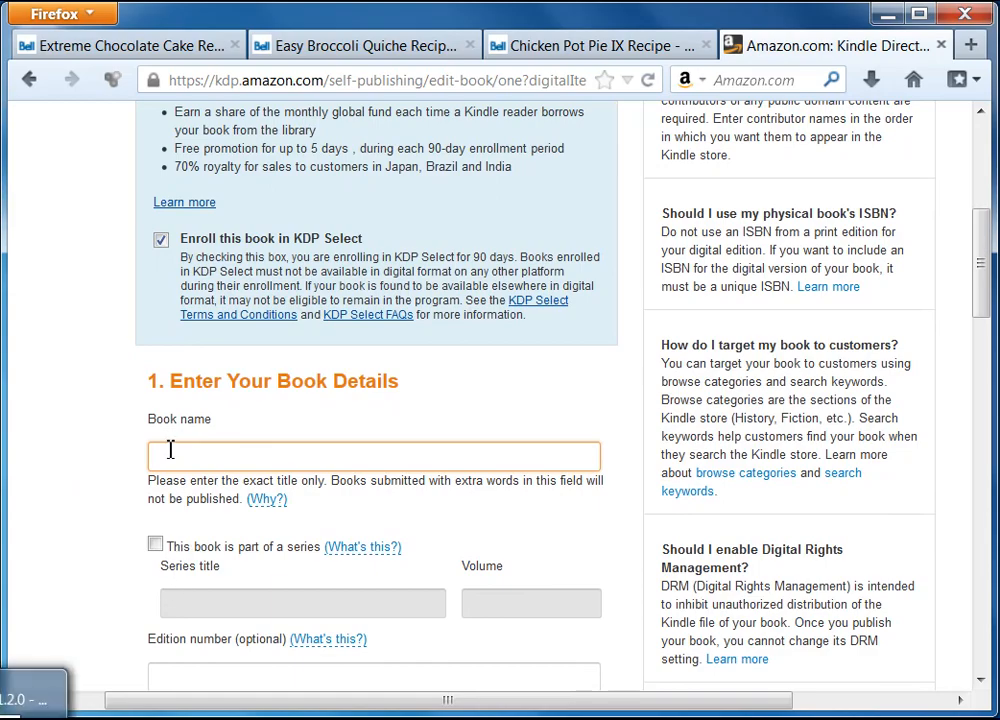
Step: Copy the Book Title from the ebook project's Book Information and paste it into KDP's Book name
{"action": "left_click", "coordinate": [35, 712]}
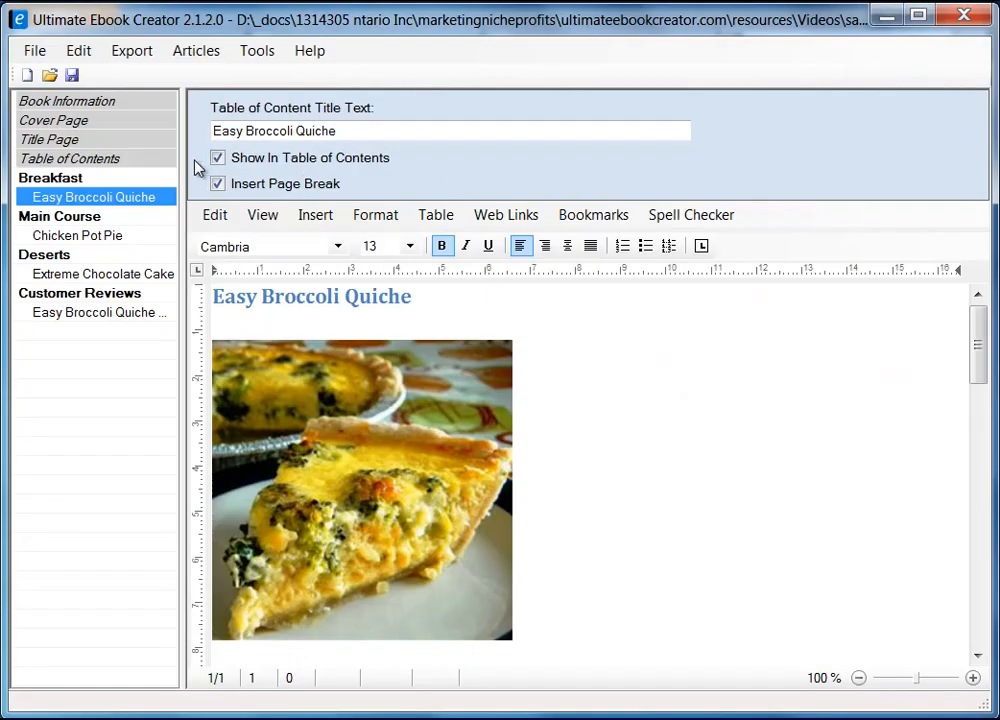
{"action": "left_click", "coordinate": [62, 101]}
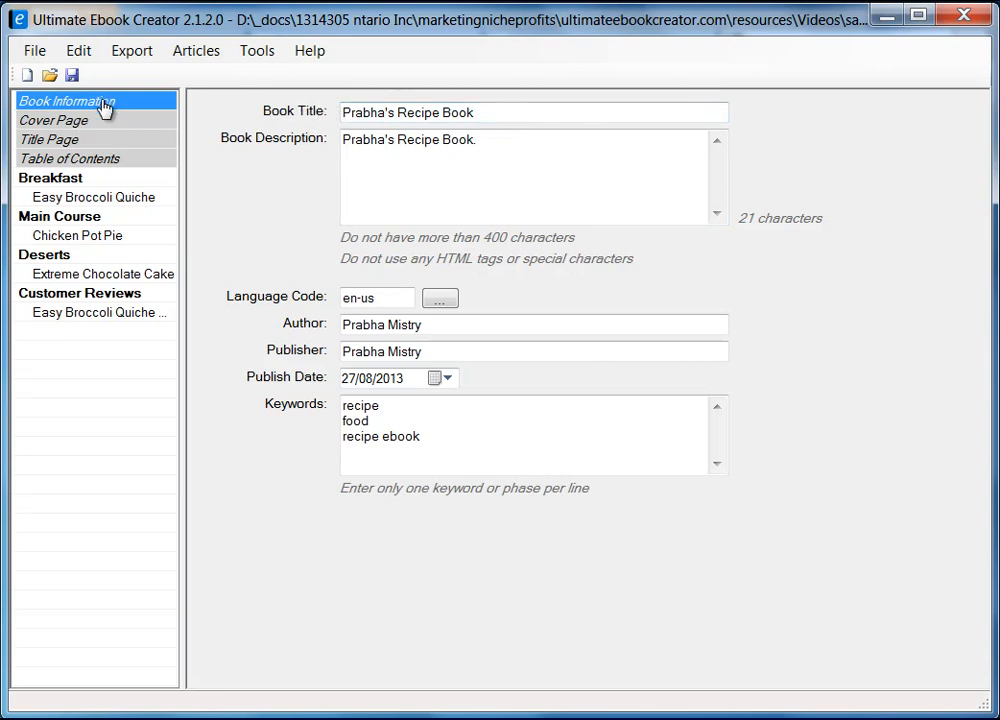
{"action": "key", "text": "Tab"}
{"action": "right_click", "coordinate": [376, 113]}
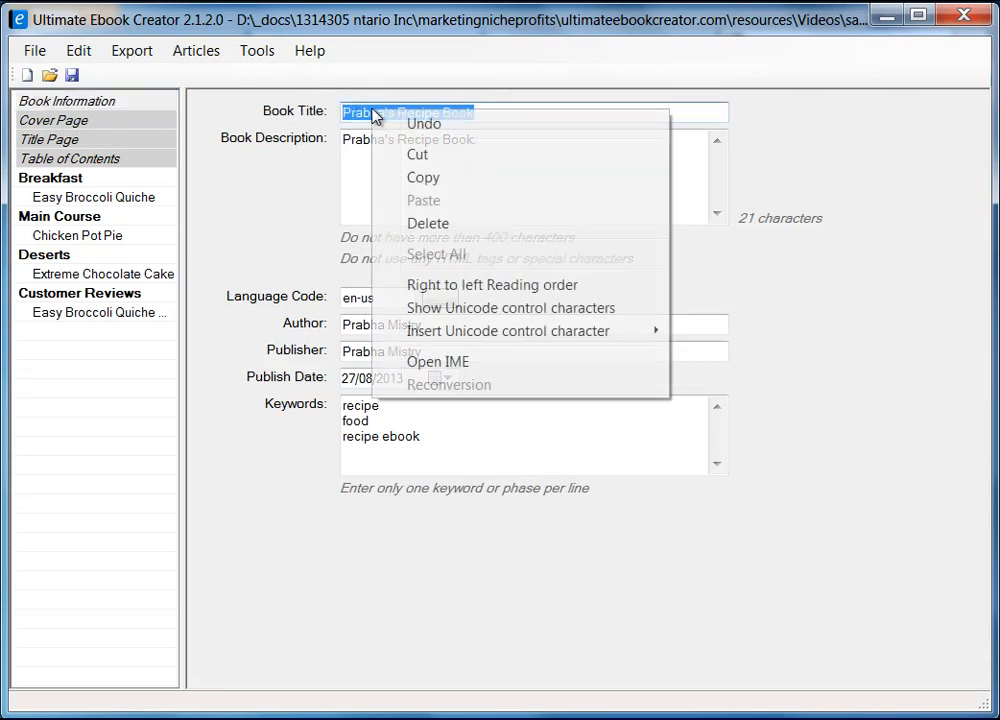
{"action": "left_click", "coordinate": [458, 176]}
{"action": "left_click", "coordinate": [888, 18]}
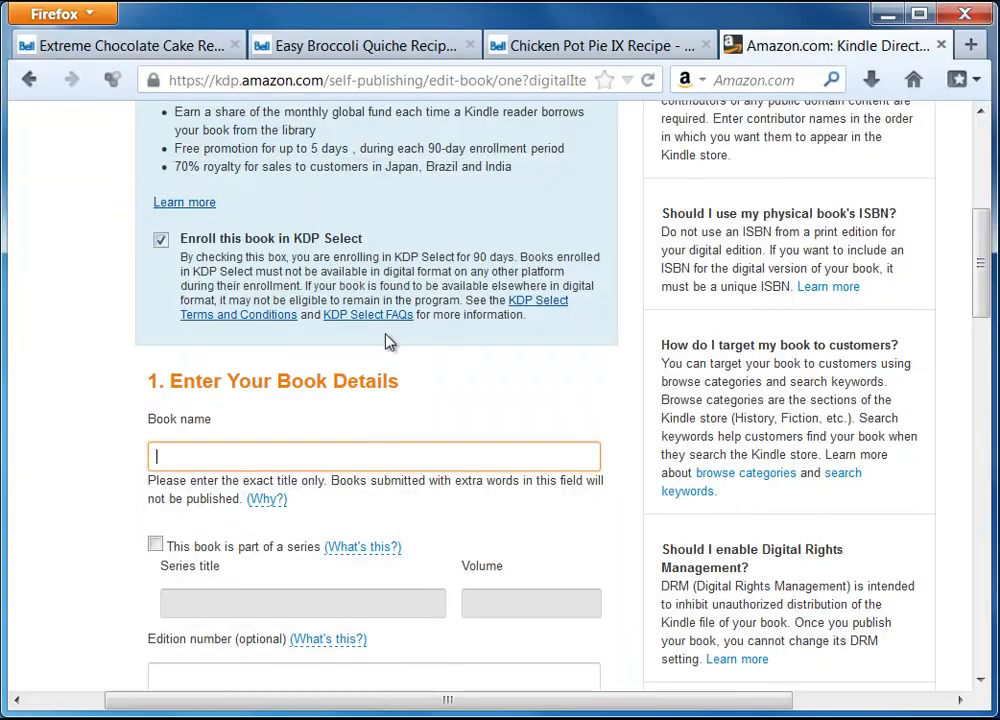
{"action": "right_click", "coordinate": [250, 458]}
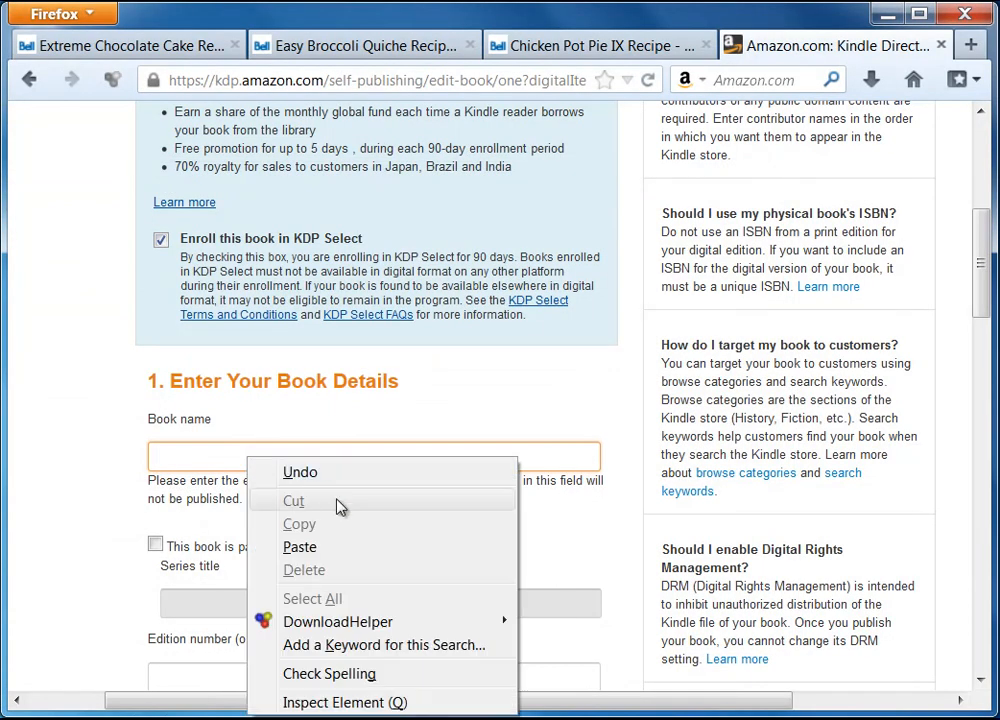
{"action": "left_click", "coordinate": [328, 549]}
Step: Scroll down the KDP form and place the cursor in the Publisher field
{"action": "scroll", "coordinate": [66, 537], "scroll_direction": "down", "scroll_amount": 4}
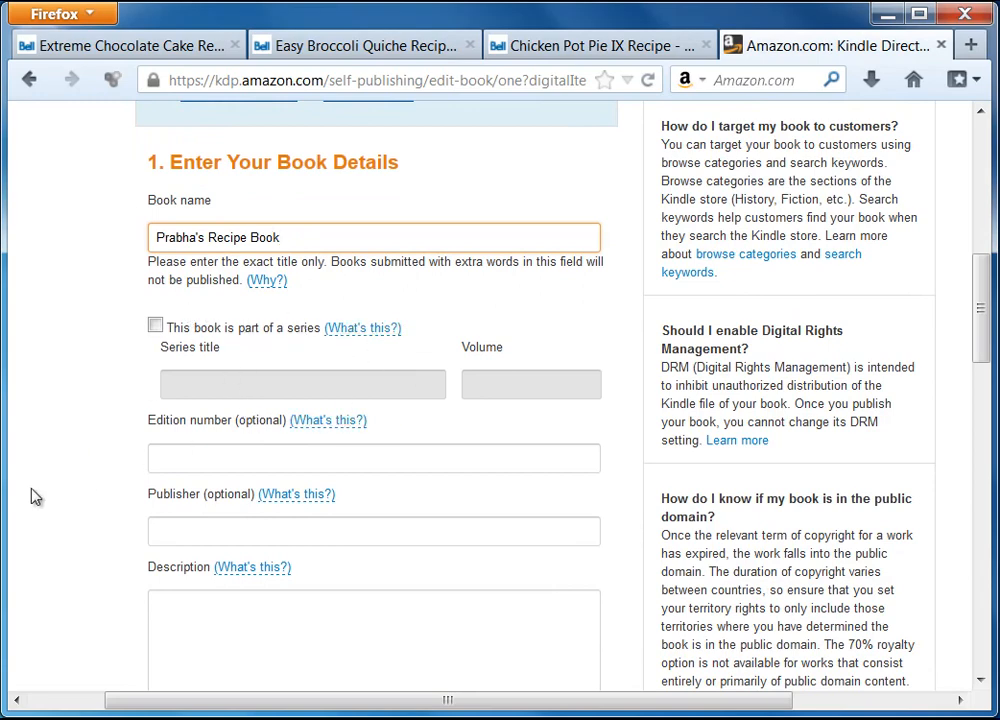
{"action": "scroll", "coordinate": [47, 486], "scroll_direction": "down", "scroll_amount": 2}
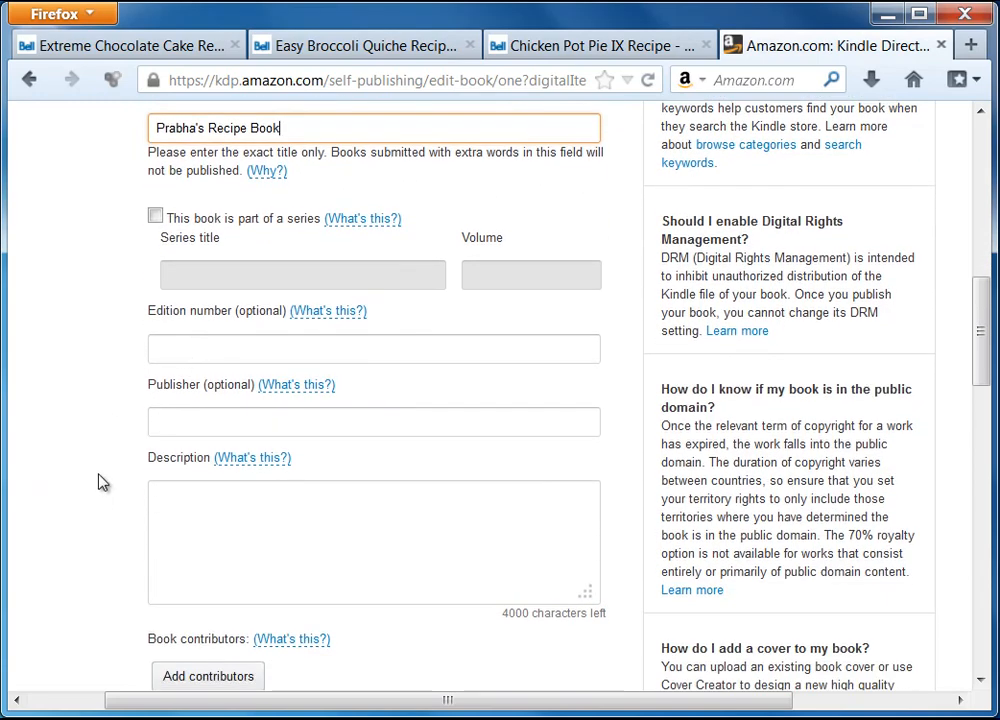
{"action": "scroll", "coordinate": [100, 464], "scroll_direction": "down", "scroll_amount": 2}
{"action": "left_click", "coordinate": [205, 311]}
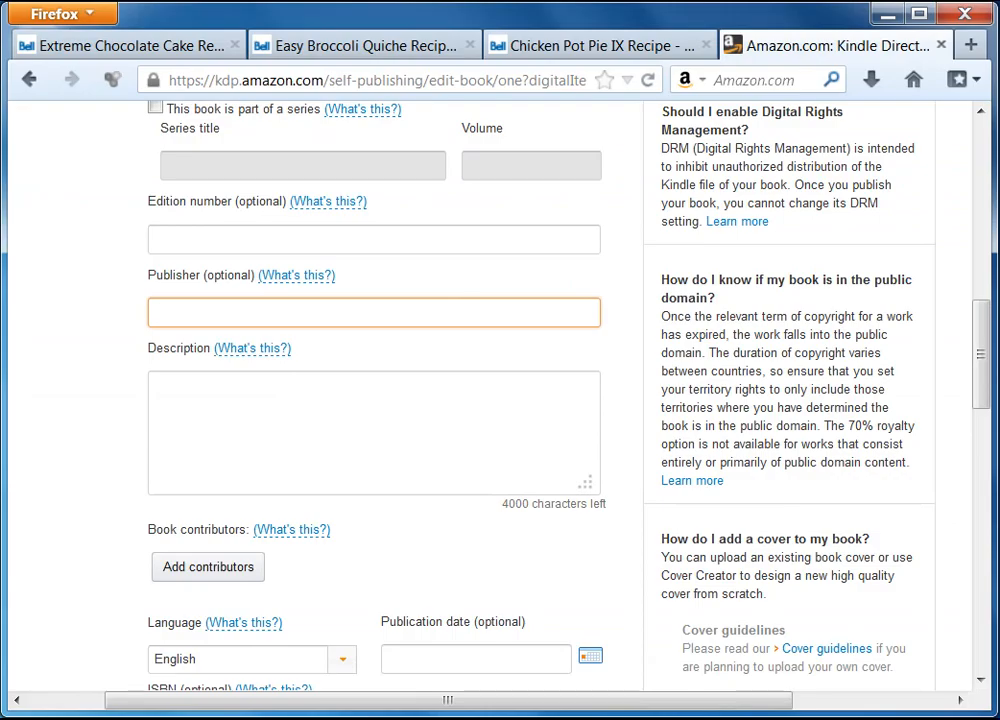
Step: Copy the publisher name from the ebook project and paste it into KDP's Publisher field
{"action": "left_click", "coordinate": [185, 718]}
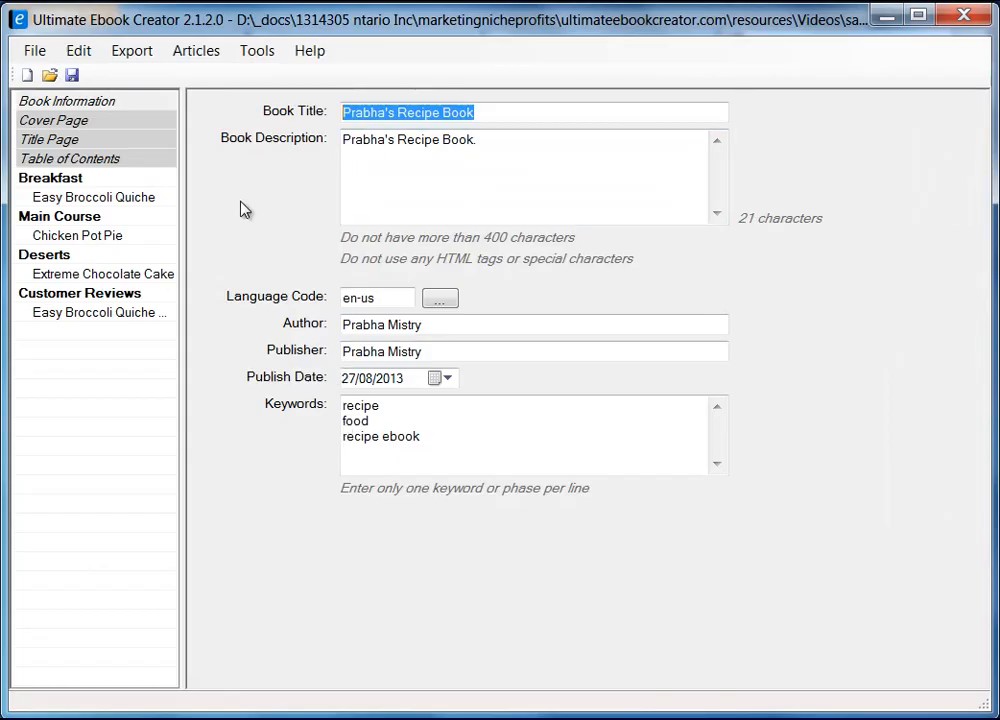
{"action": "left_click_drag", "start_coordinate": [444, 324], "coordinate": [308, 326]}
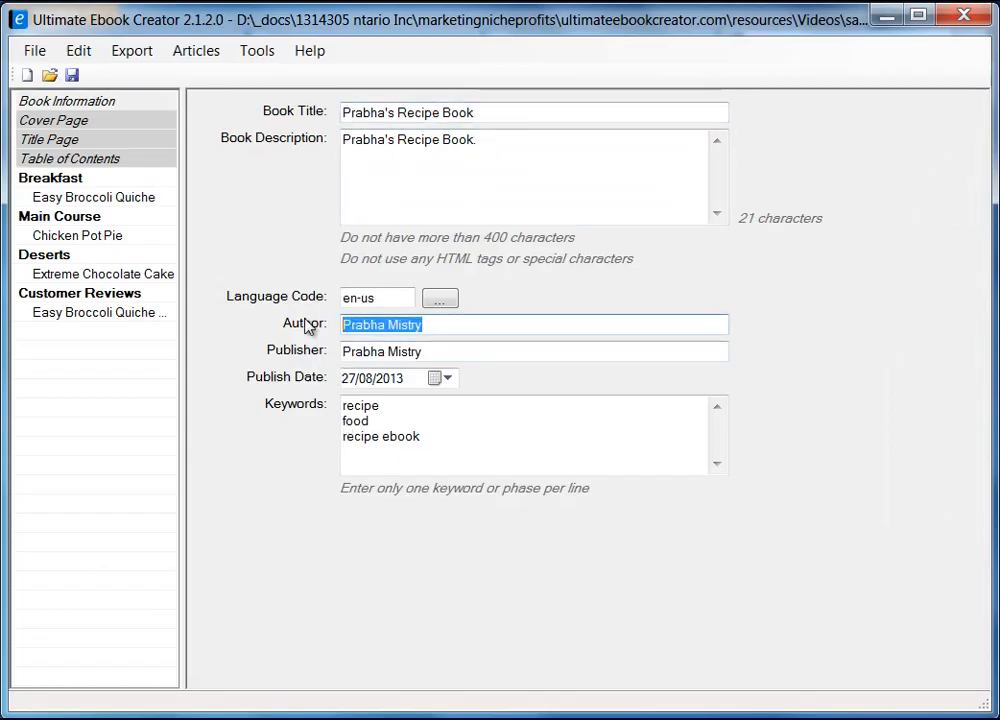
{"action": "left_click_drag", "start_coordinate": [424, 351], "coordinate": [338, 350]}
{"action": "right_click", "coordinate": [358, 351]}
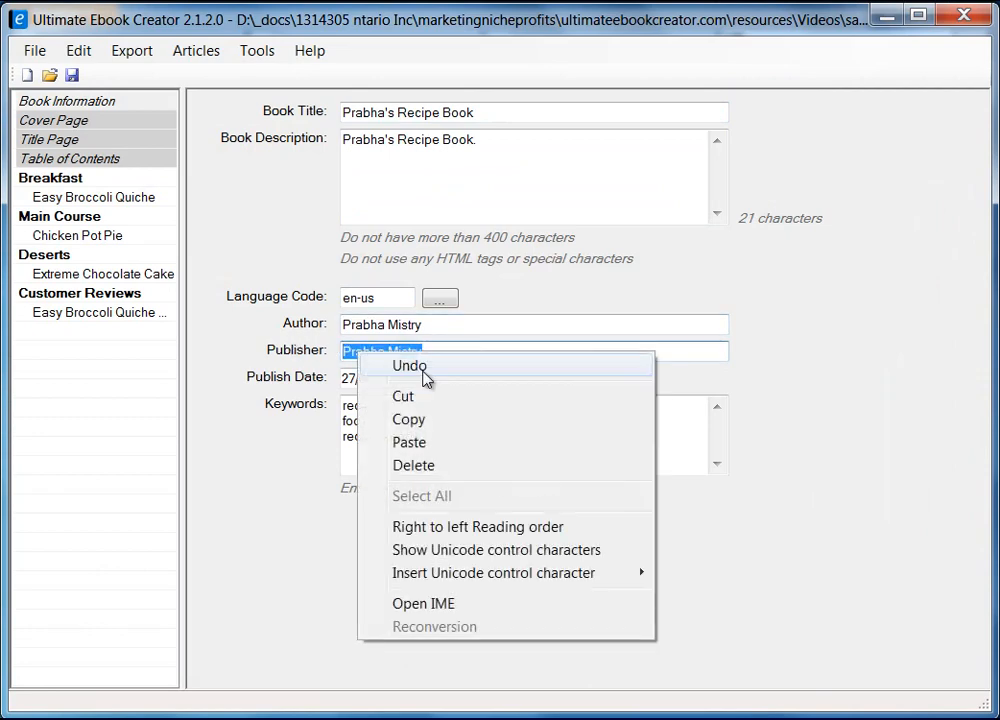
{"action": "left_click", "coordinate": [438, 423]}
{"action": "left_click", "coordinate": [885, 14]}
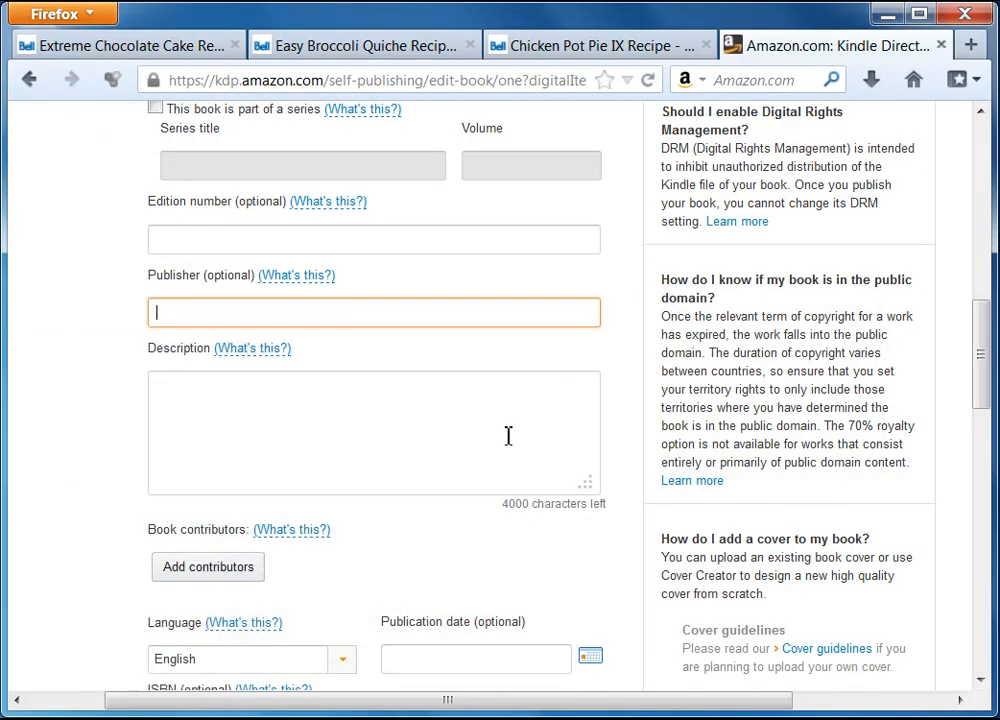
{"action": "right_click", "coordinate": [245, 317]}
{"action": "left_click", "coordinate": [306, 411]}
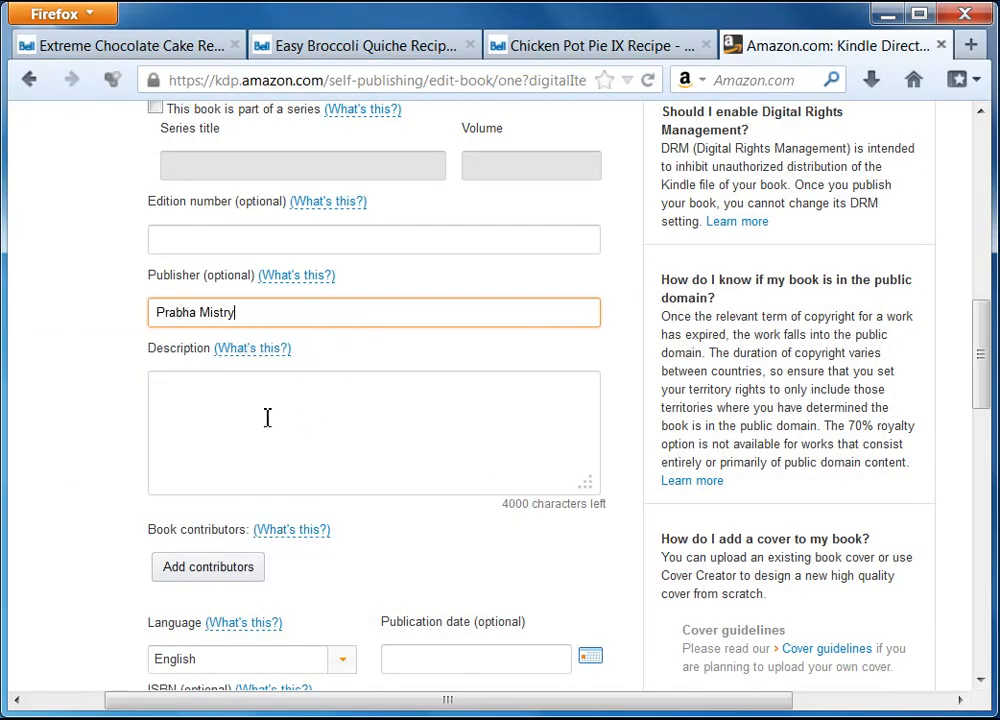
Step: Copy the Book Description text from the ebook project and return to the KDP form
{"action": "left_click", "coordinate": [273, 420]}
{"action": "key", "text": "alt+Tab"}
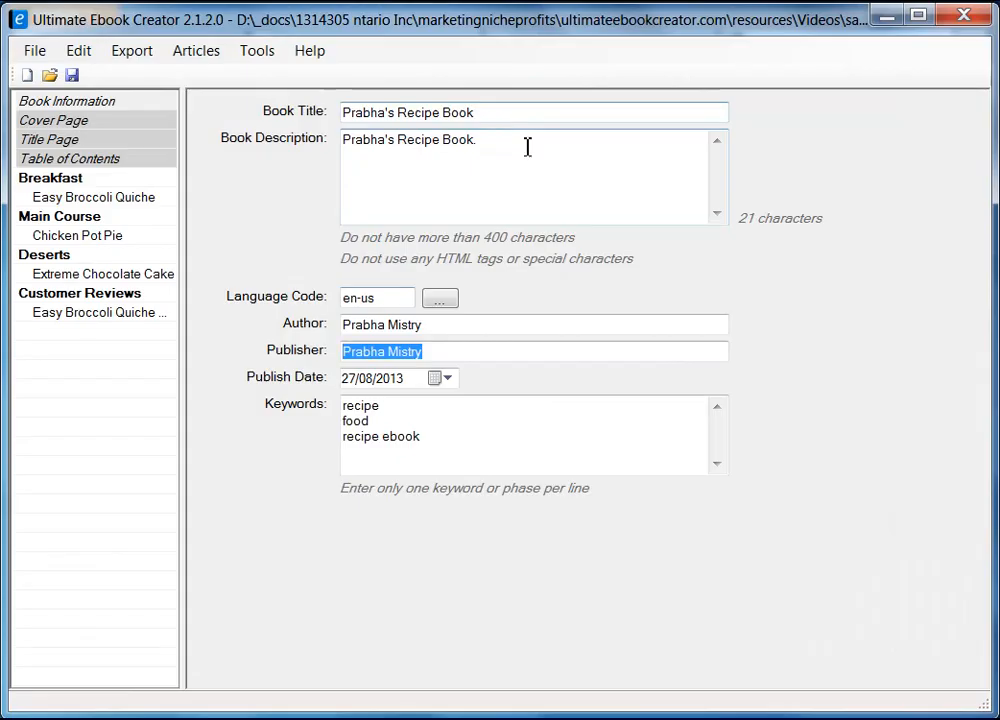
{"action": "left_click_drag", "start_coordinate": [487, 138], "coordinate": [291, 123]}
{"action": "right_click", "coordinate": [405, 133]}
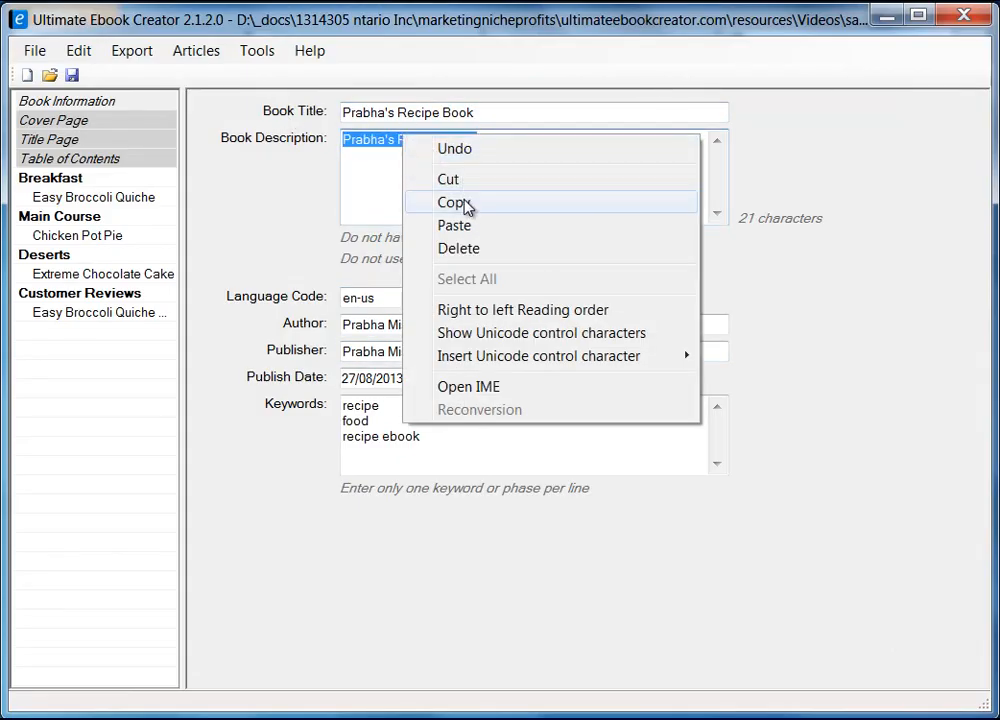
{"action": "left_click", "coordinate": [462, 205]}
{"action": "left_click", "coordinate": [884, 18]}
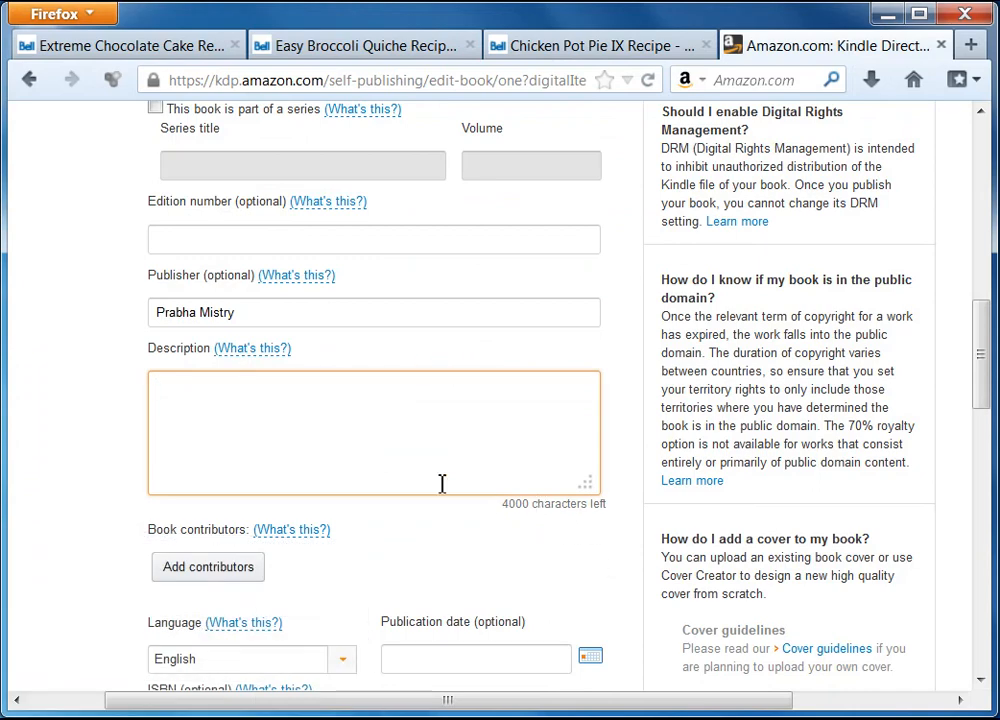
Step: Paste the copied text into the Description, extend the blurb, and correct 'decisious' via spell-check
{"action": "right_click", "coordinate": [276, 413]}
{"action": "left_click", "coordinate": [352, 510]}
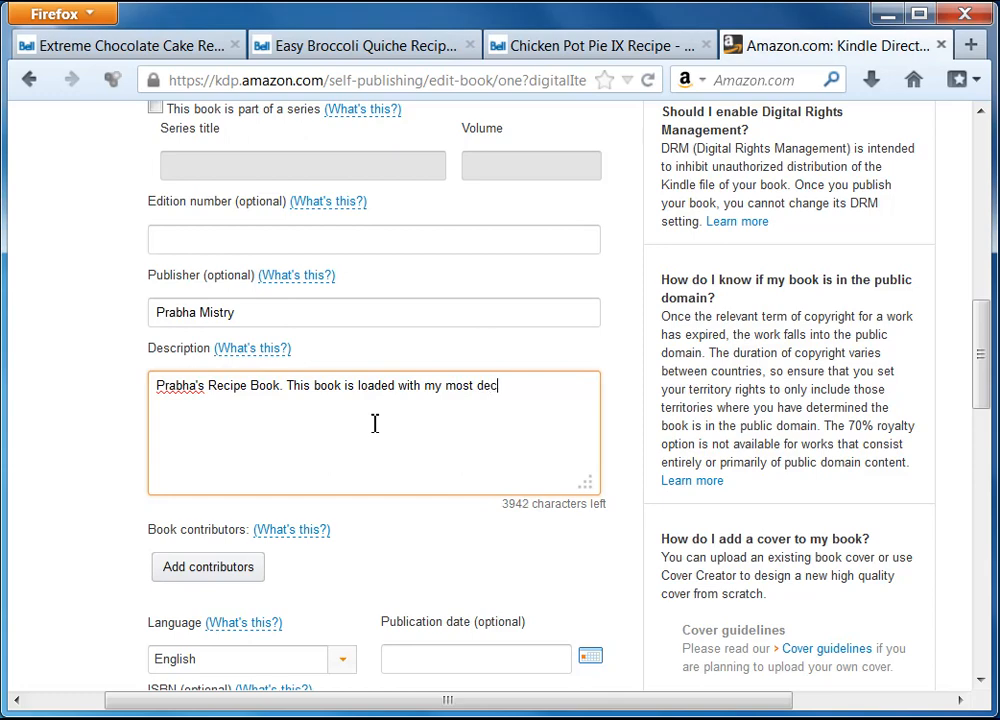
{"action": "type", "text": "us"}
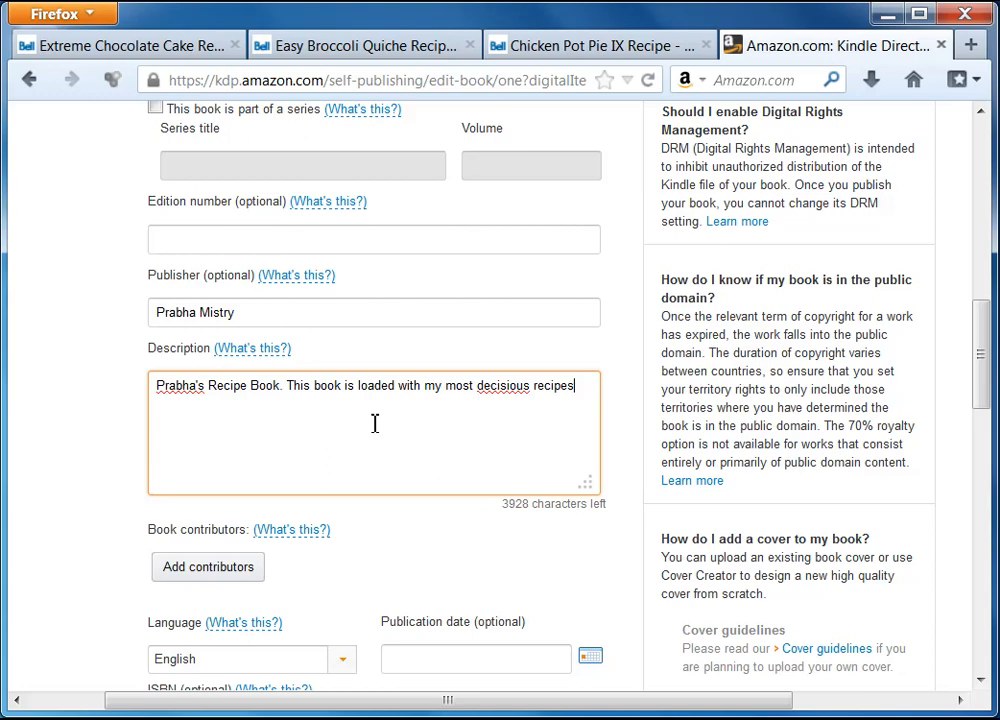
{"action": "type", "text": "recipes and more."}
{"action": "right_click", "coordinate": [505, 393]}
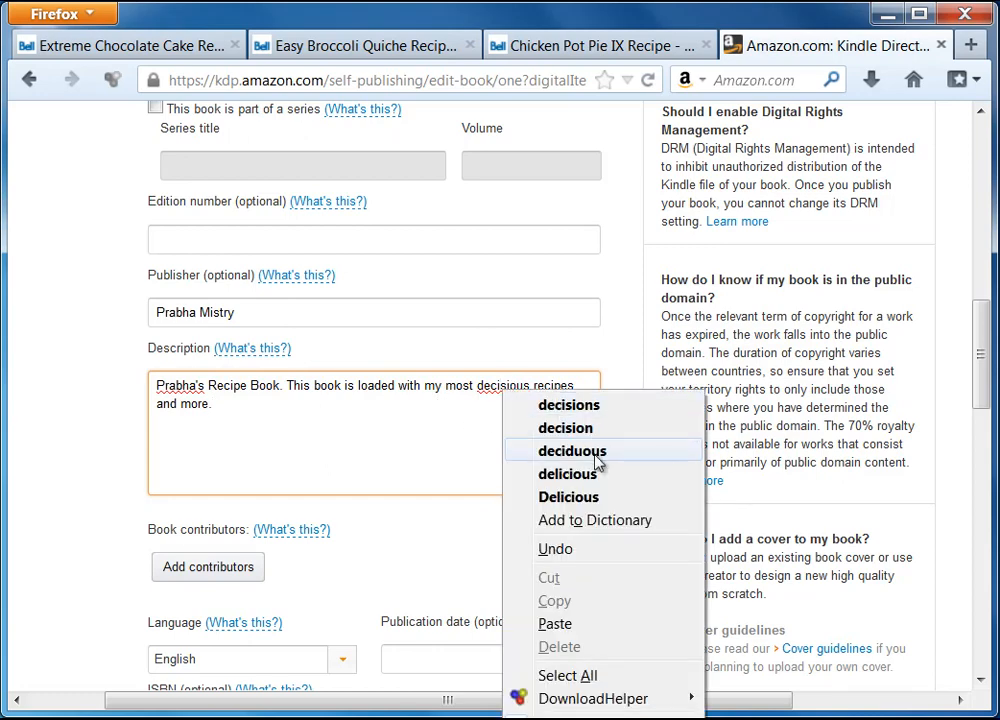
{"action": "left_click", "coordinate": [265, 406]}
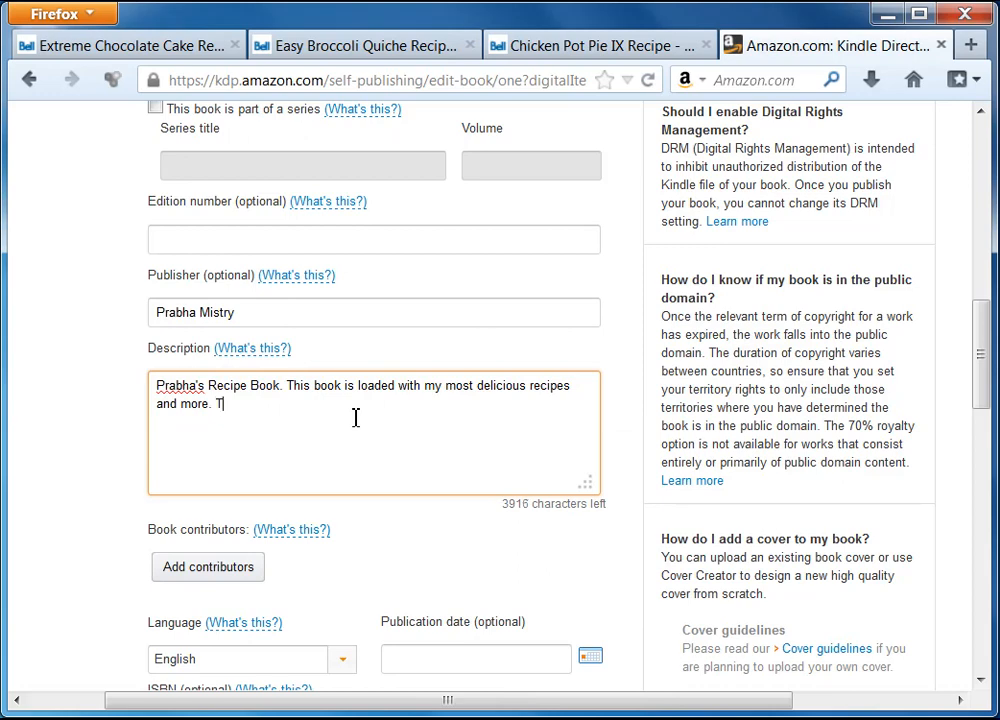
Step: Add sentences about the breakfast recipes you are going to like, then the main course
{"action": "type", "text": "There are lots of r"}
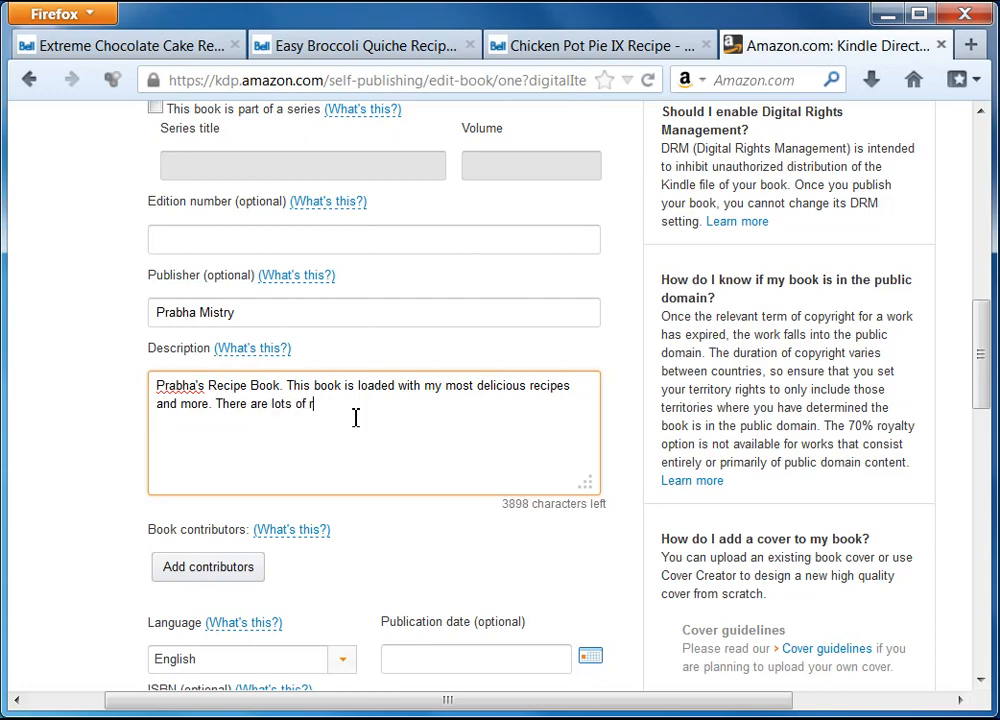
{"action": "type", "text": "ecipes in the bre"}
{"action": "type", "text": "akfast section that you are going to like. Then follows the main course and finally you have your desert rec"}
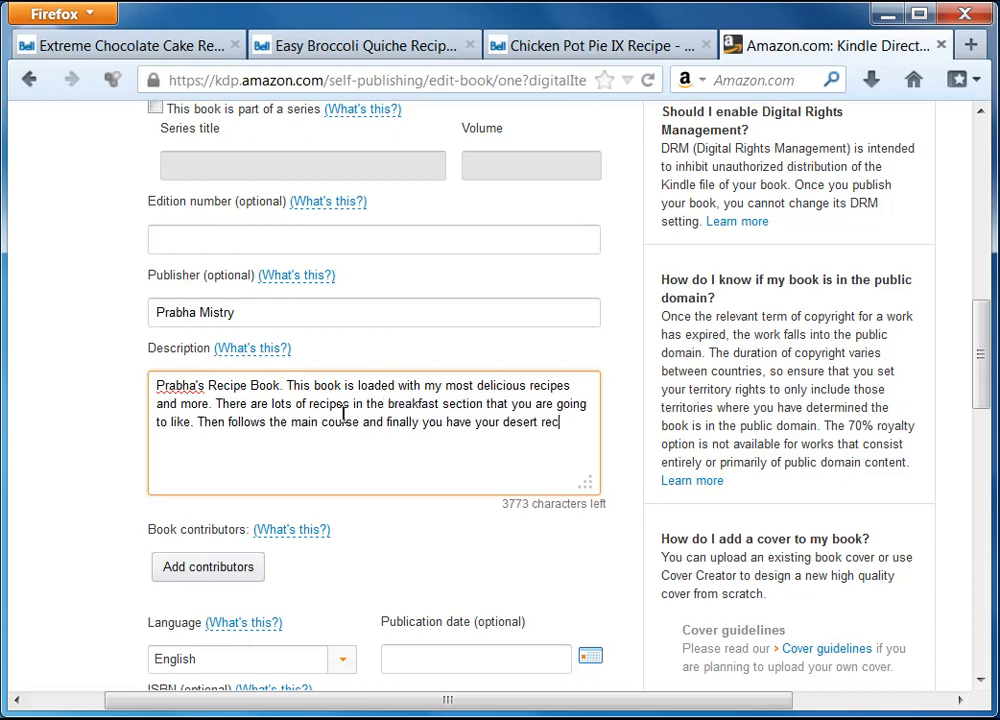
{"action": "type", "text": "ipes."}
{"action": "scroll", "coordinate": [67, 575], "scroll_direction": "down", "scroll_amount": 2}
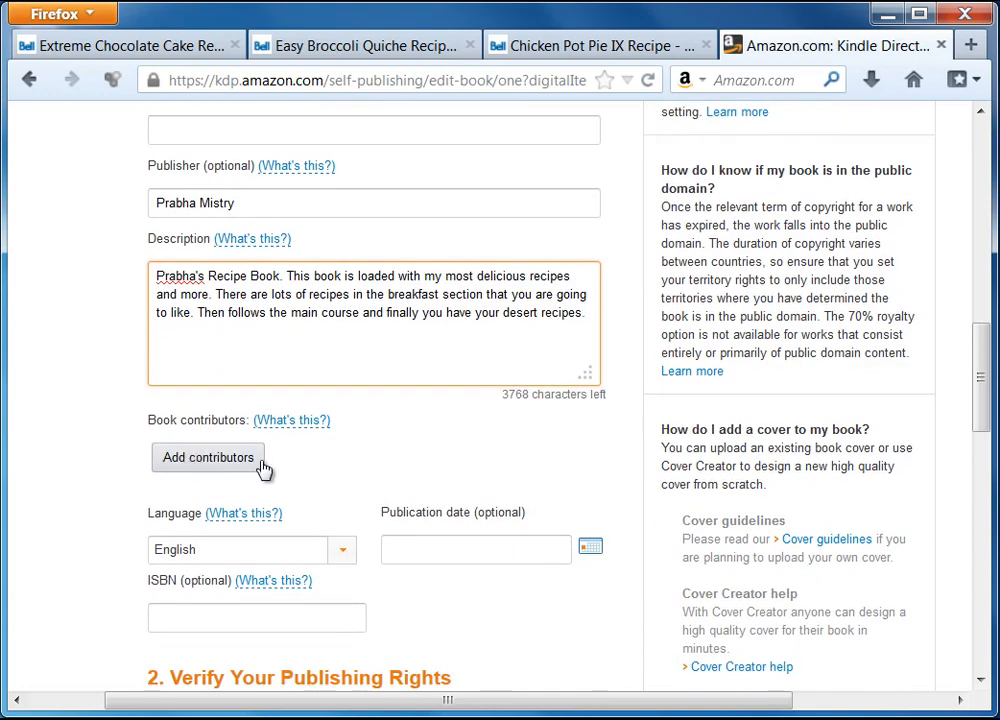
Step: Add a contributor with the author's first and last name, role Author, and save it
{"action": "left_click", "coordinate": [205, 460]}
{"action": "left_click", "coordinate": [131, 298]}
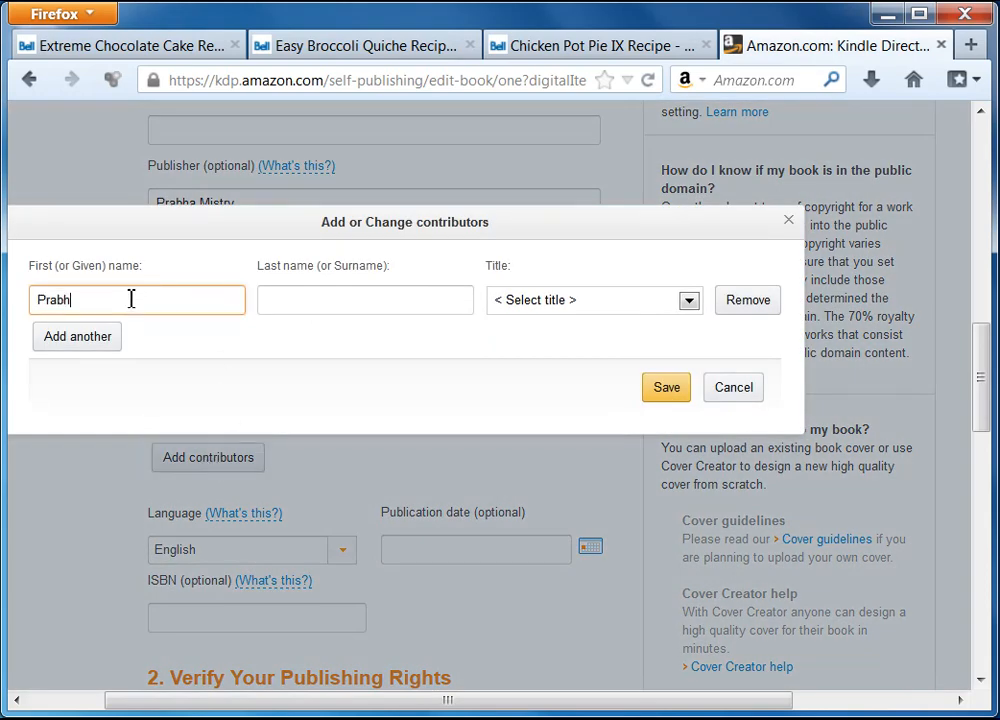
{"action": "left_click", "coordinate": [268, 303]}
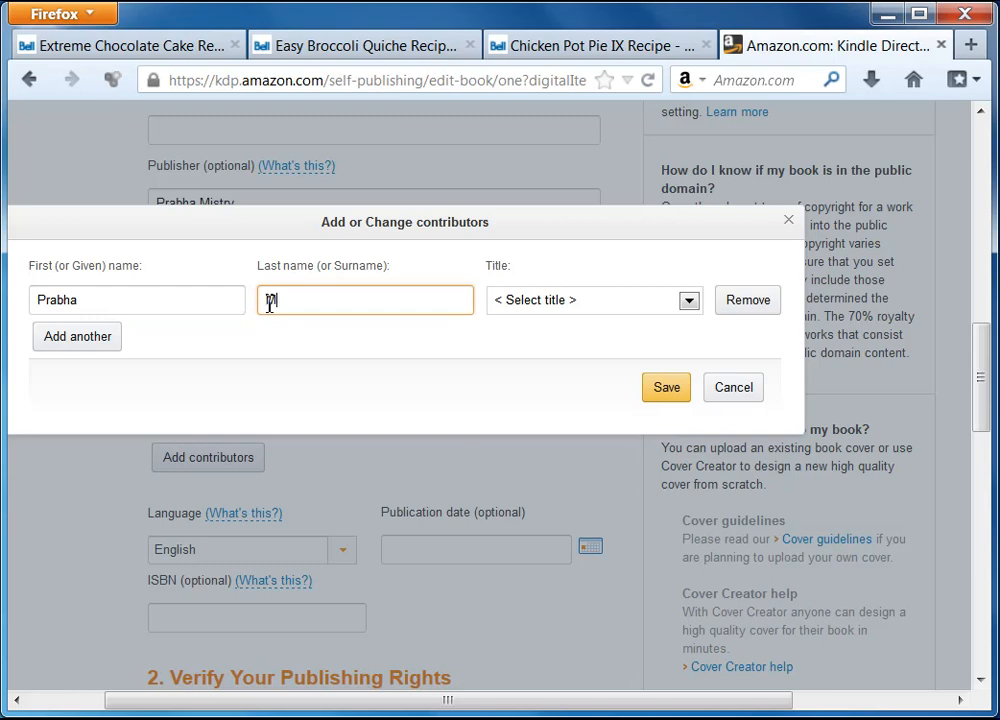
{"action": "left_click", "coordinate": [686, 303]}
{"action": "left_click", "coordinate": [550, 339]}
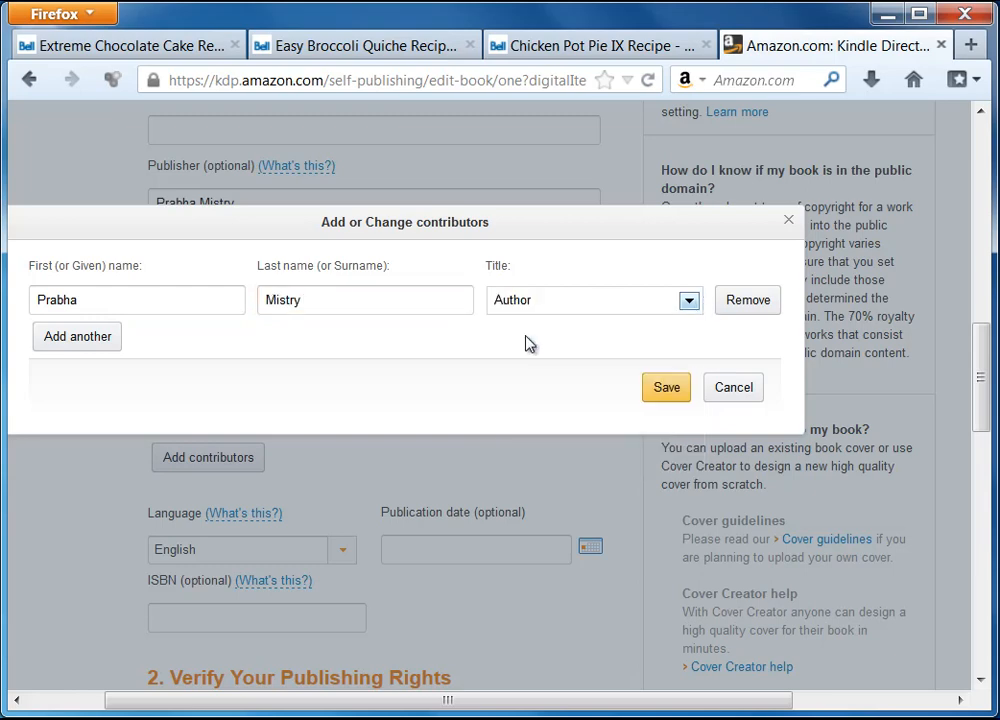
{"action": "left_click", "coordinate": [672, 392]}
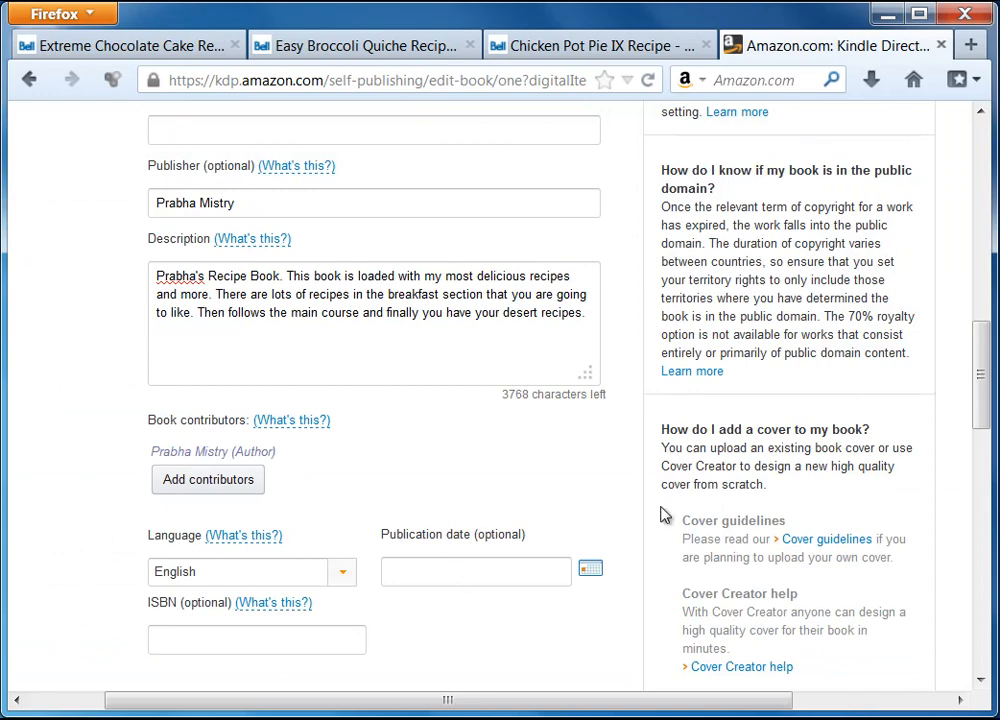
{"action": "left_click_drag", "start_coordinate": [980, 365], "coordinate": [980, 420]}
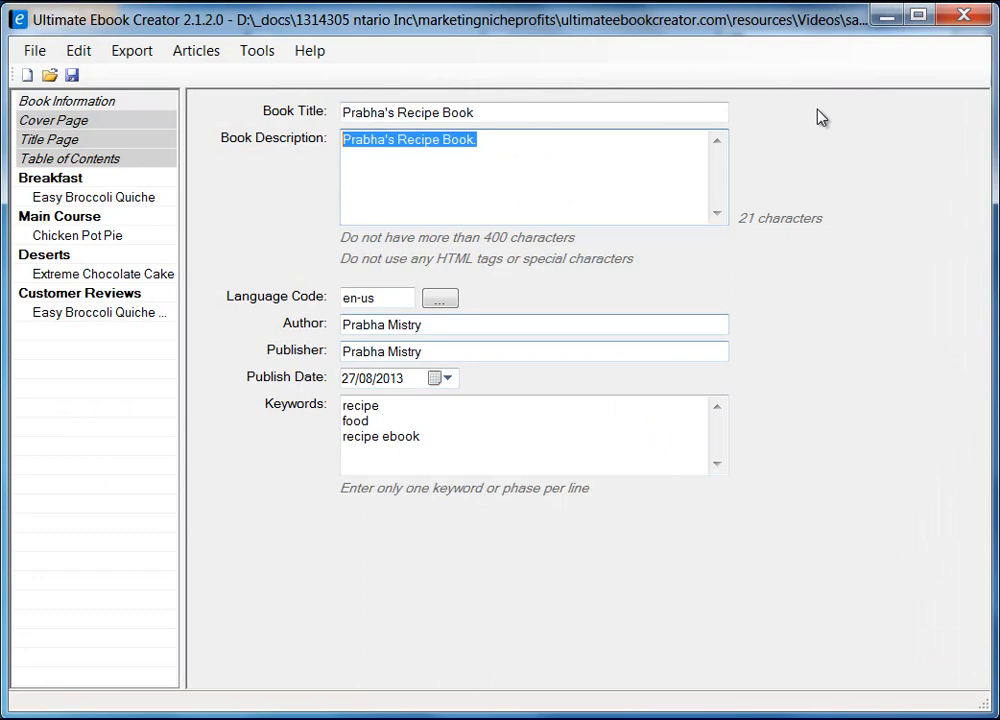
Step: Set the KDP publication date to 08/27/2013 with the date picker
{"action": "left_click", "coordinate": [884, 14]}
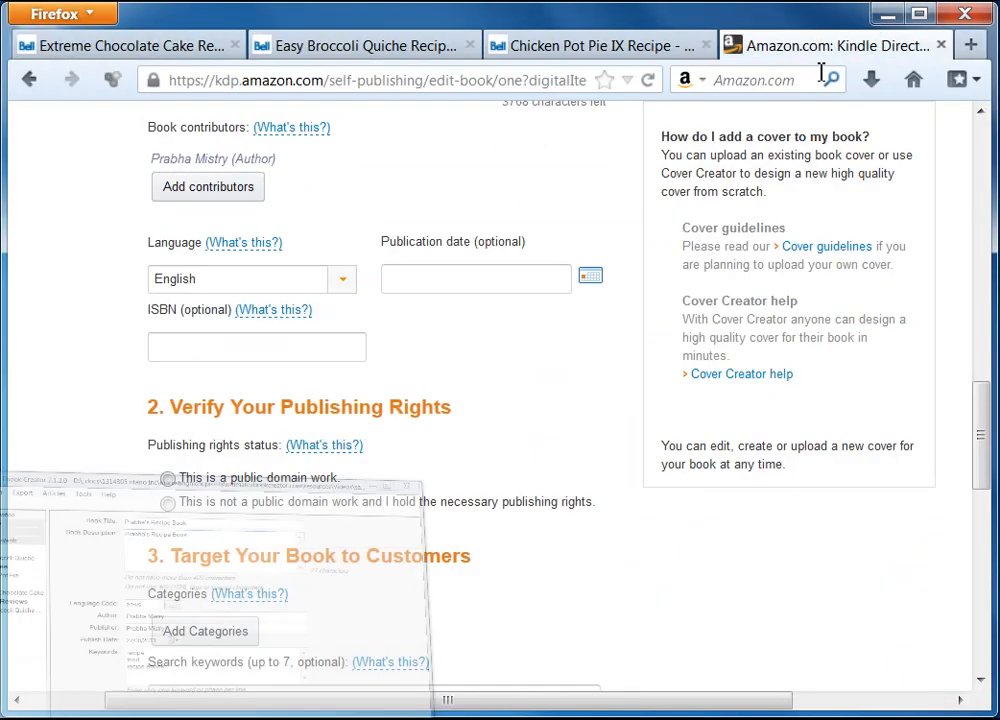
{"action": "left_click", "coordinate": [590, 282]}
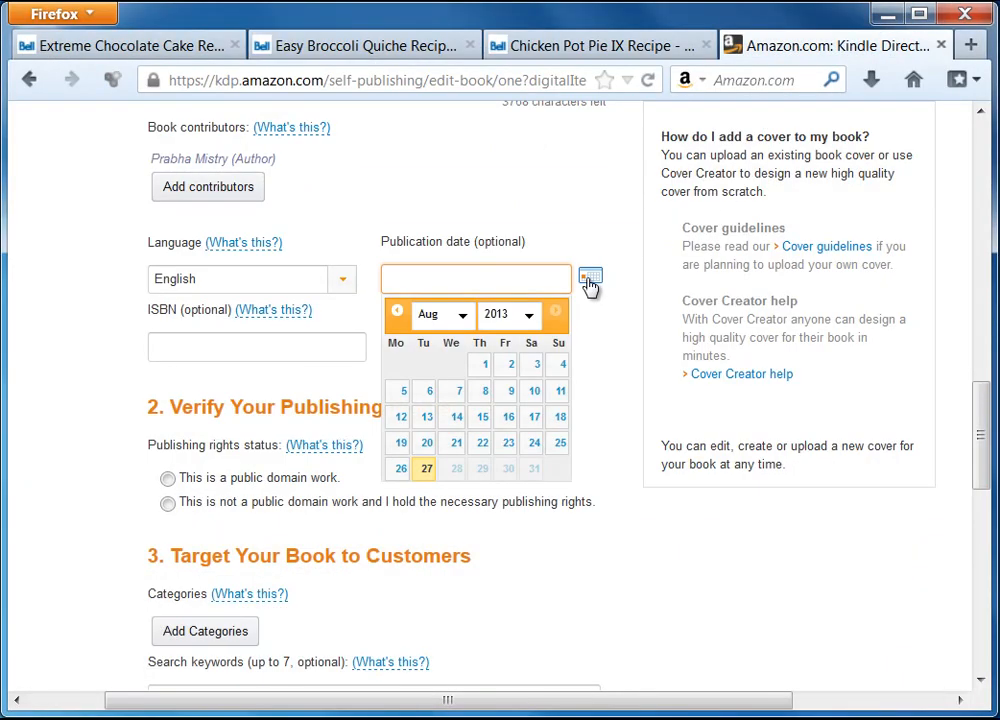
{"action": "left_click", "coordinate": [427, 469]}
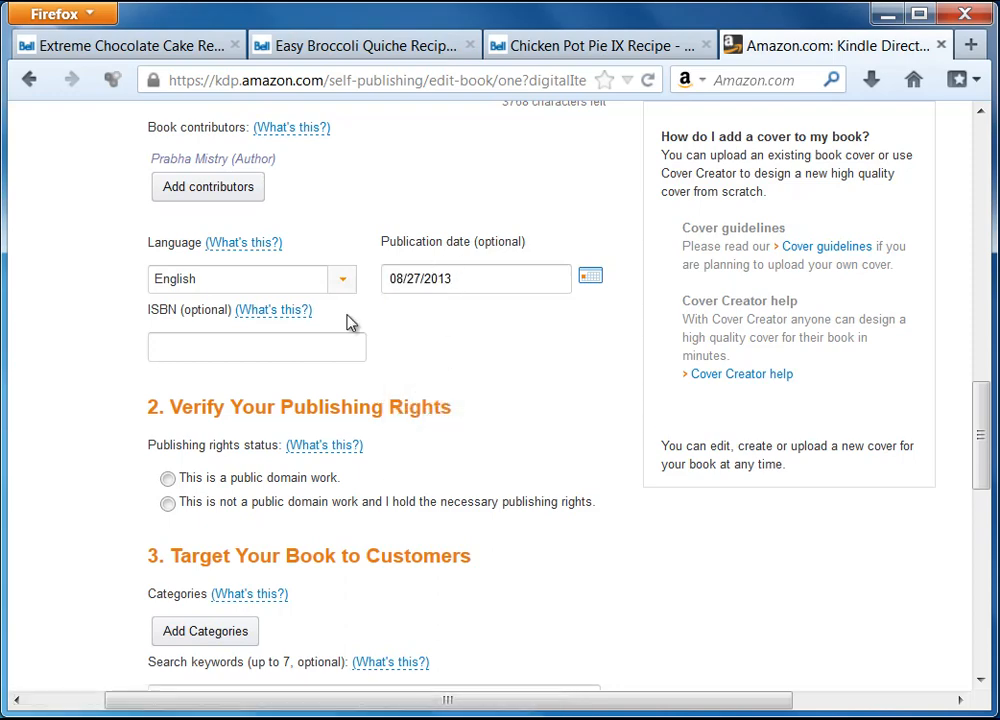
Step: Leave the ISBN empty and declare the book is not a public domain work
{"action": "left_click", "coordinate": [183, 349]}
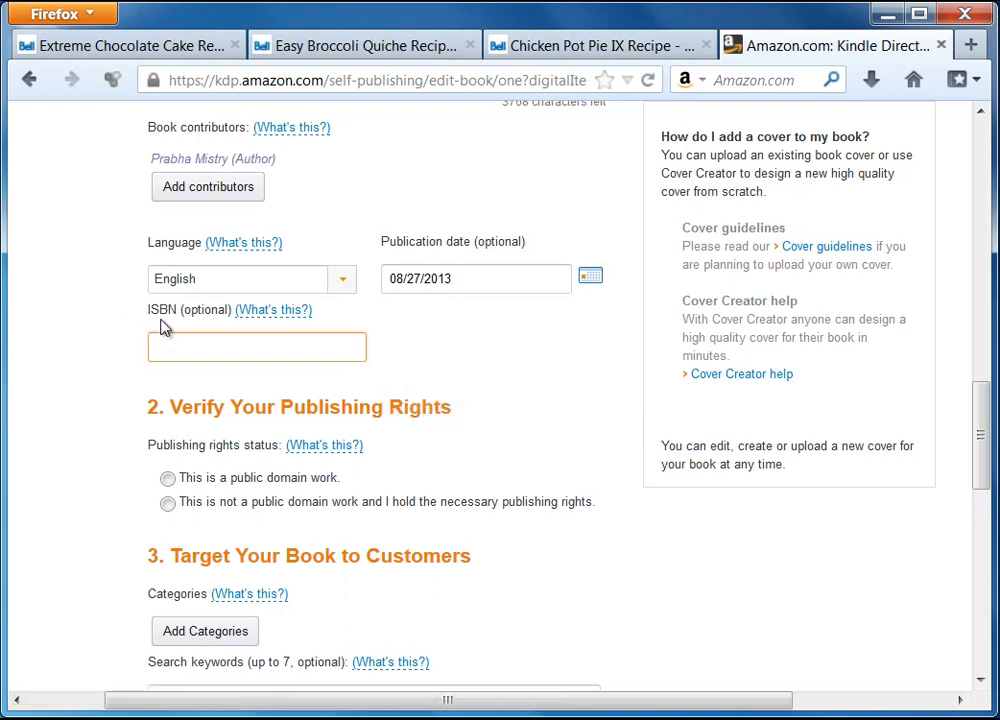
{"action": "scroll", "coordinate": [140, 380], "scroll_direction": "down", "scroll_amount": 2}
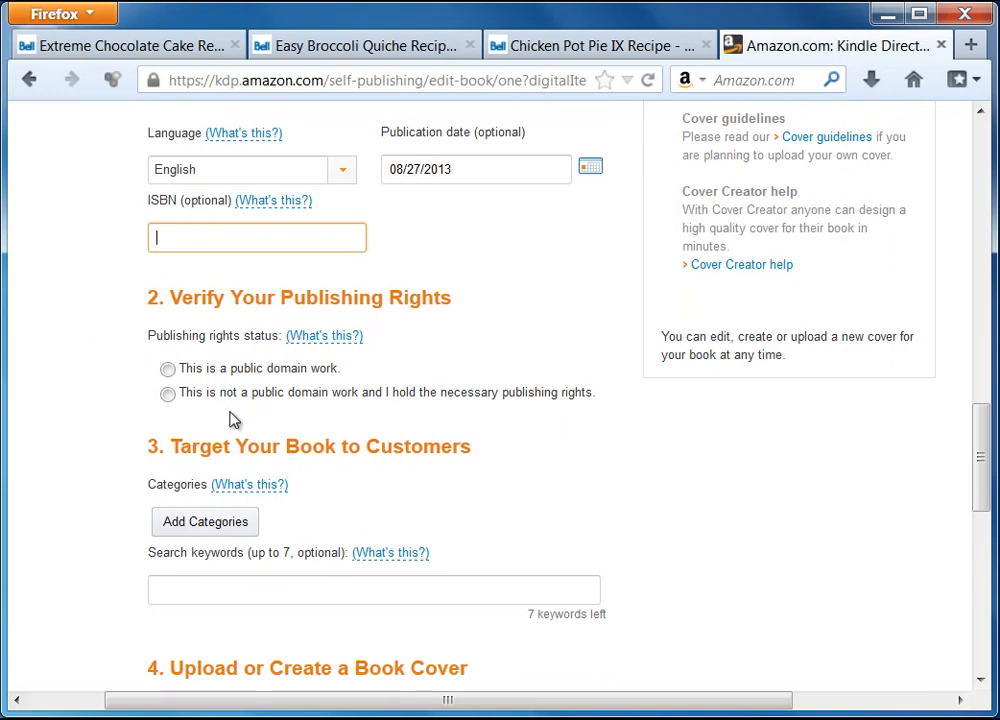
{"action": "left_click", "coordinate": [167, 394]}
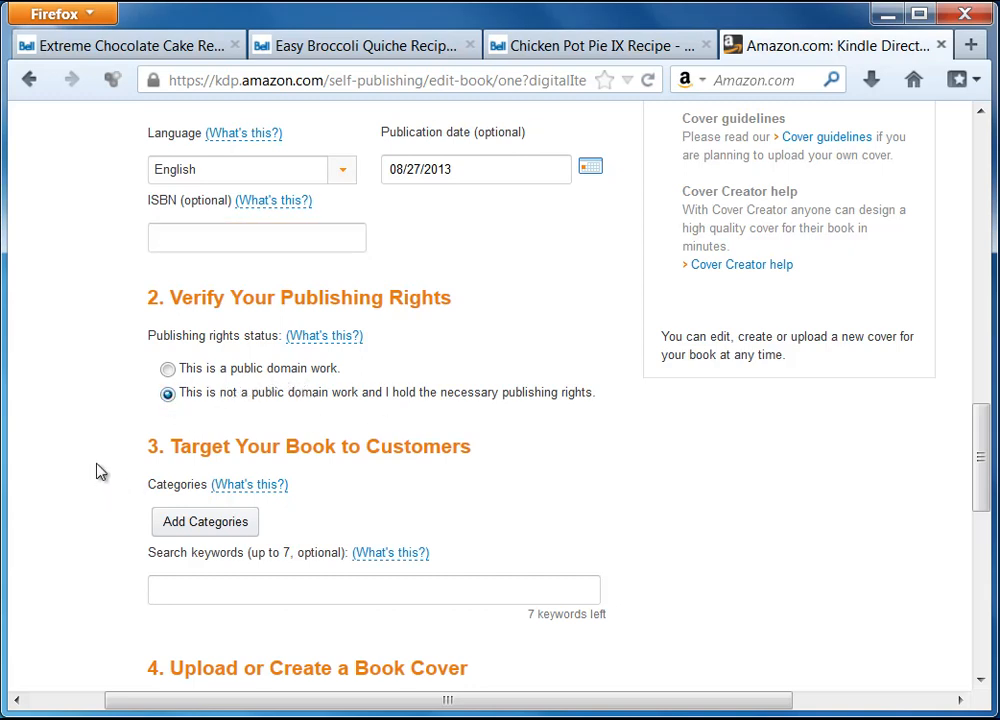
{"action": "scroll", "coordinate": [98, 471], "scroll_direction": "down", "scroll_amount": 2}
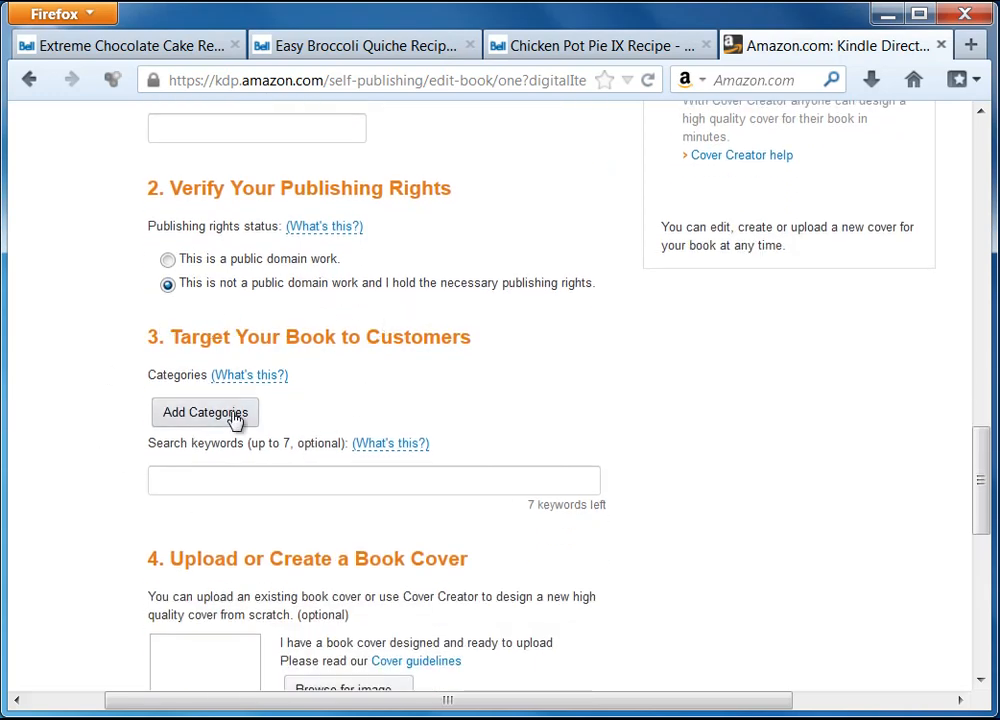
Step: Tick COOKING > Entertaining and COOKING > General in the category chooser and save them
{"action": "left_click", "coordinate": [203, 415]}
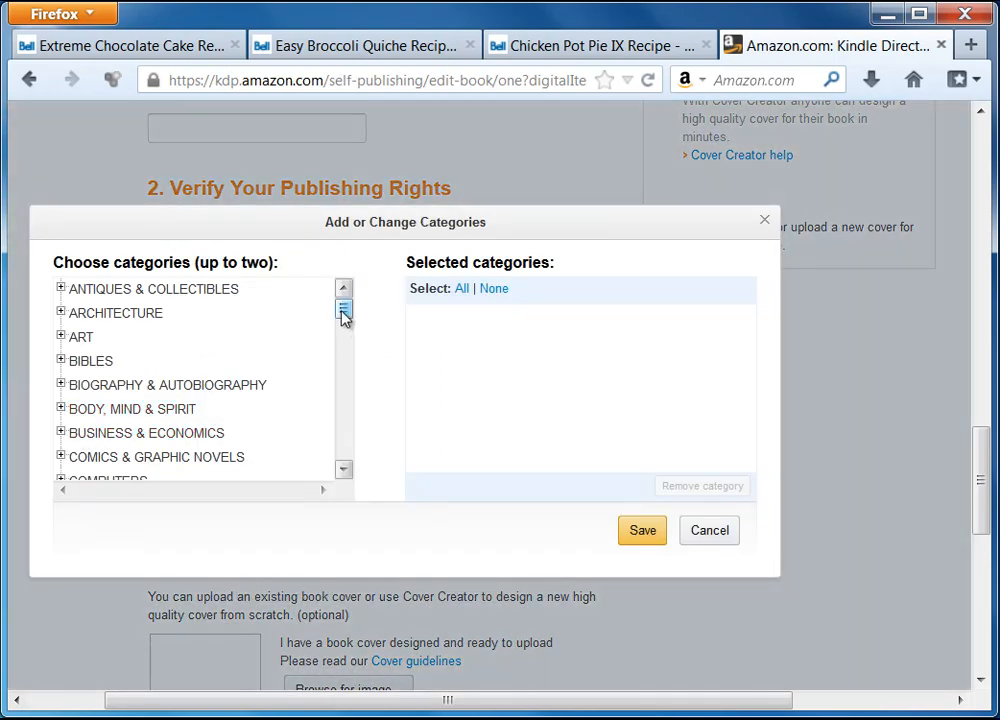
{"action": "left_click_drag", "start_coordinate": [344, 314], "coordinate": [343, 333]}
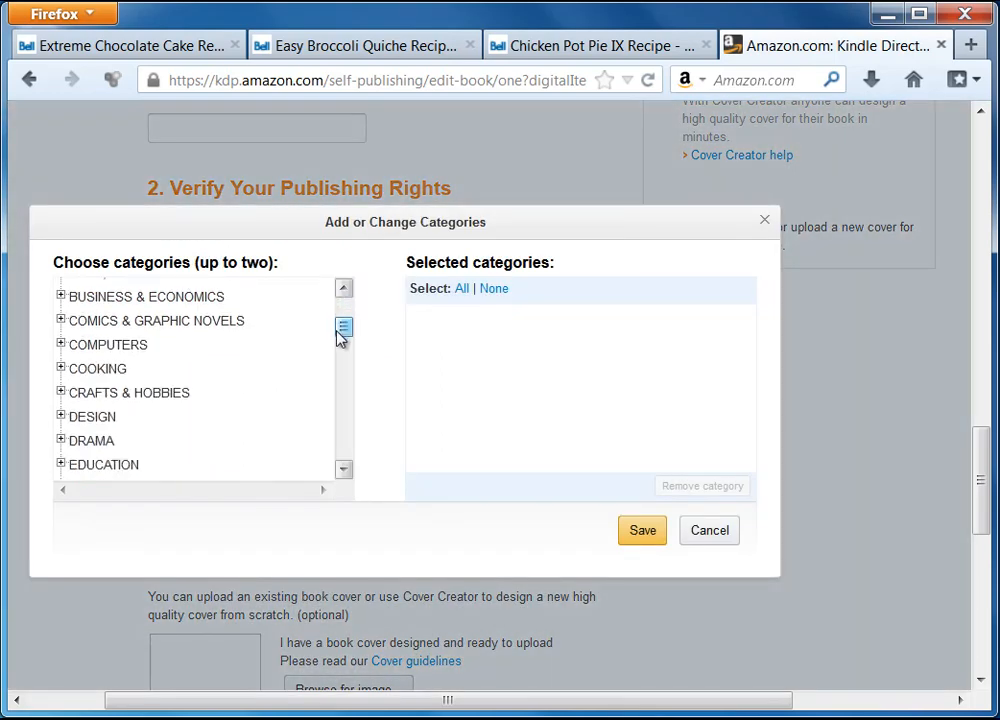
{"action": "left_click", "coordinate": [80, 369]}
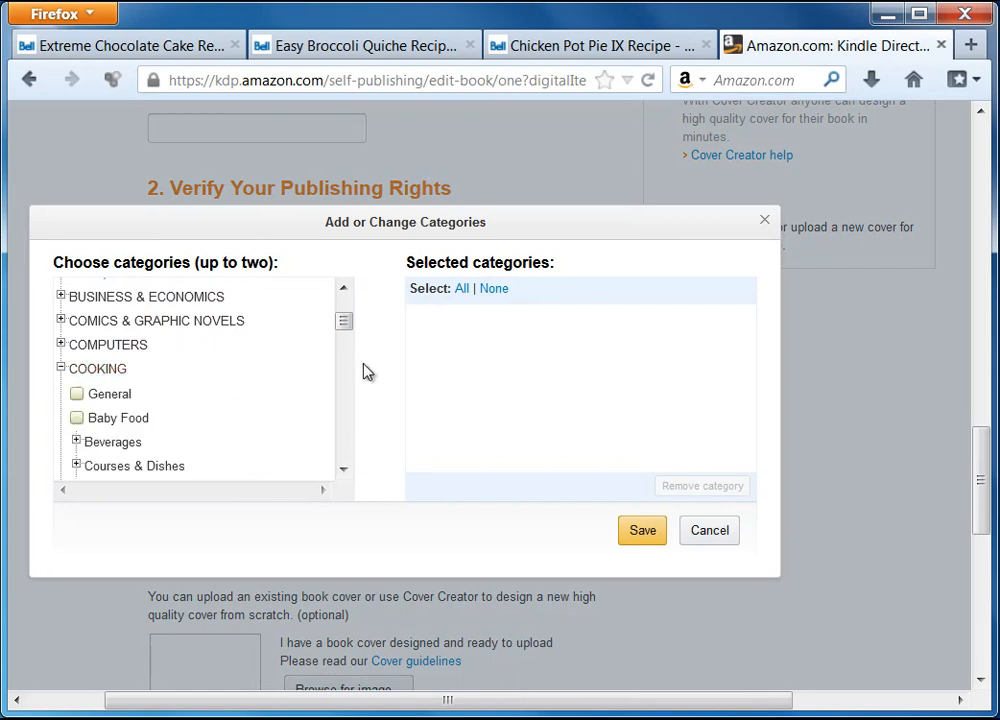
{"action": "left_click_drag", "start_coordinate": [346, 325], "coordinate": [347, 340]}
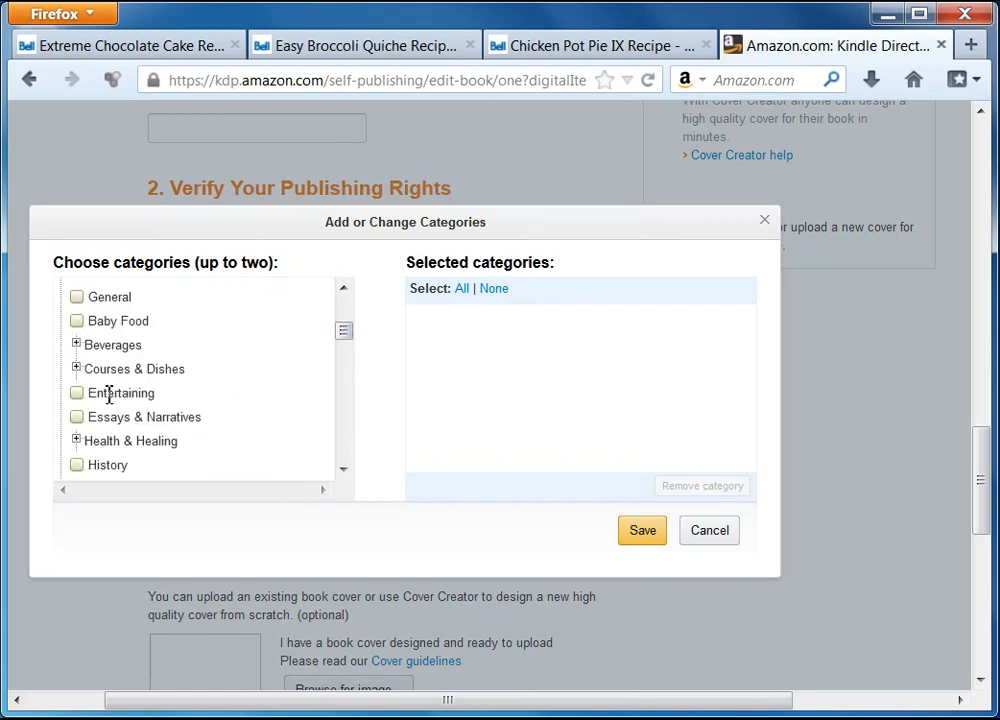
{"action": "left_click", "coordinate": [77, 394]}
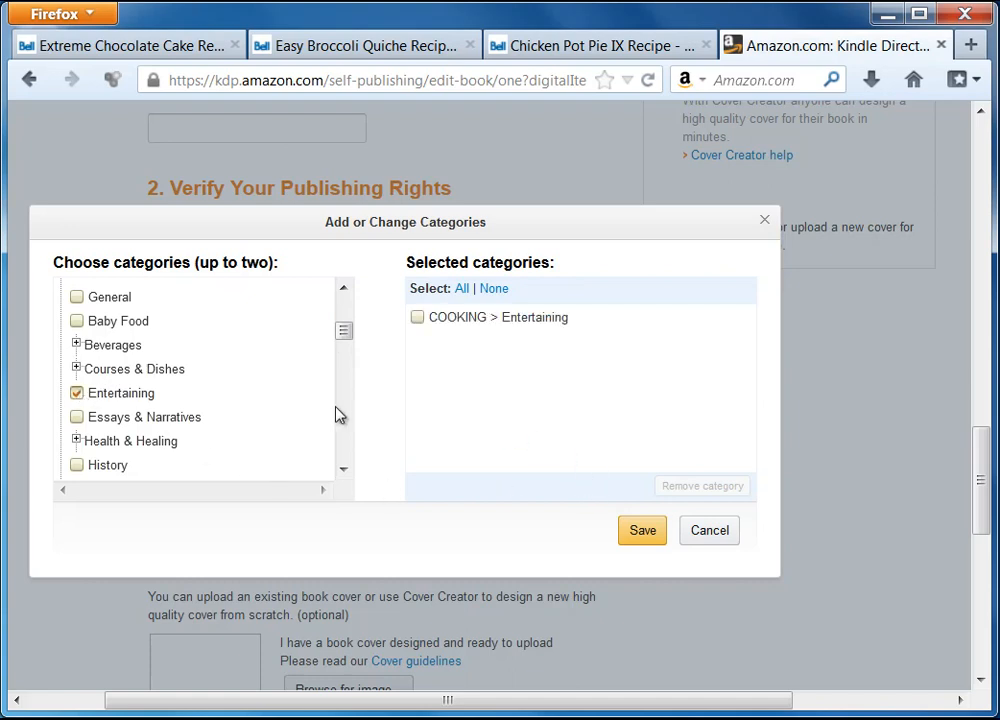
{"action": "mouse_move", "coordinate": [348, 334]}
{"action": "left_mouse_down"}
{"action": "mouse_move", "coordinate": [352, 360]}
{"action": "mouse_move", "coordinate": [350, 335]}
{"action": "left_mouse_up"}
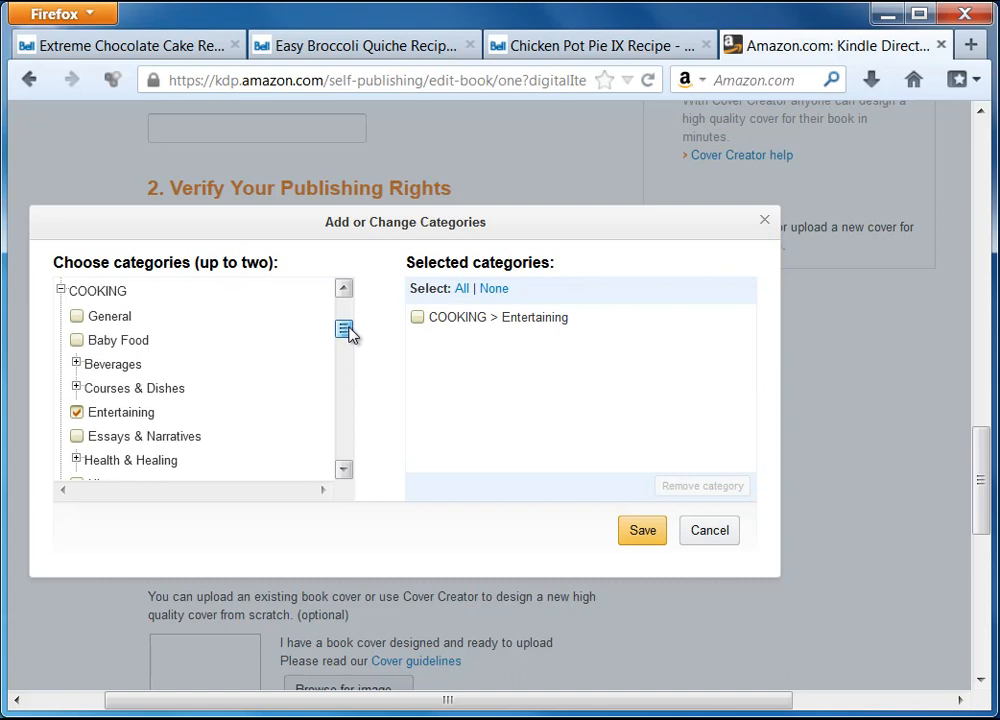
{"action": "left_click", "coordinate": [107, 317]}
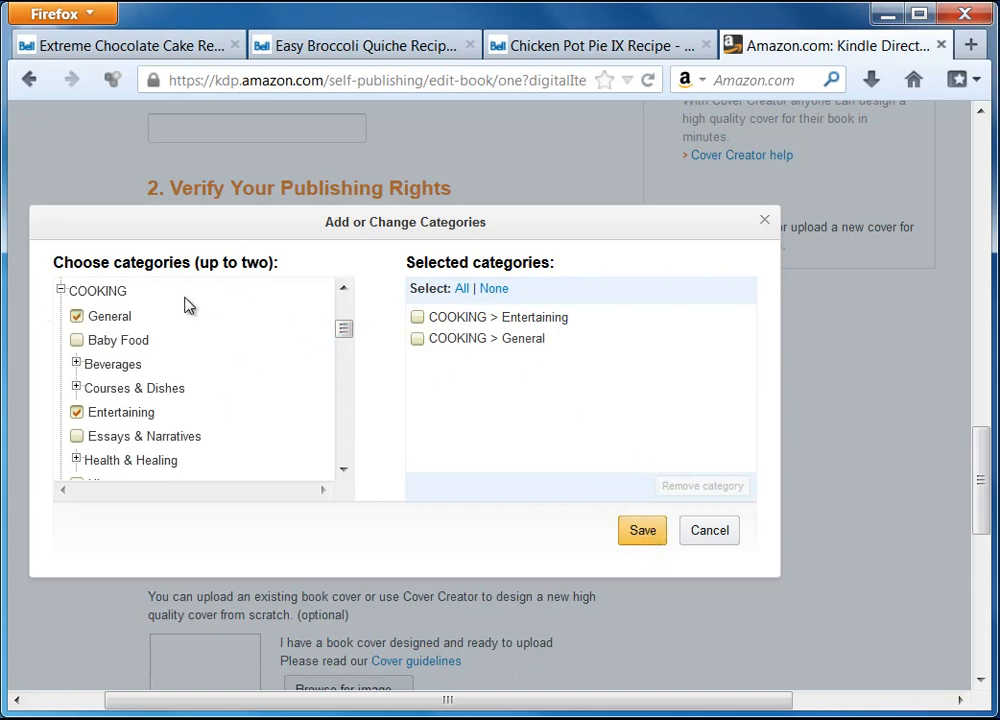
{"action": "left_click", "coordinate": [643, 530]}
{"action": "left_click", "coordinate": [199, 501]}
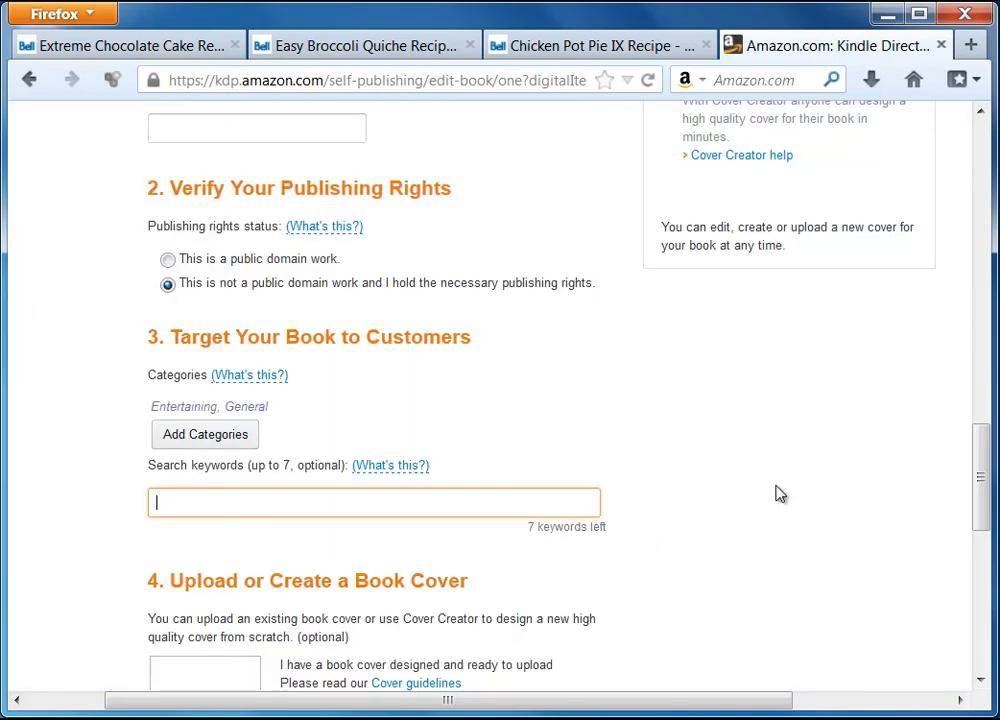
Step: Enter the search keywords 'recipe, food, recipe ebook' for the book
{"action": "scroll", "coordinate": [775, 493], "scroll_direction": "down", "scroll_amount": 2}
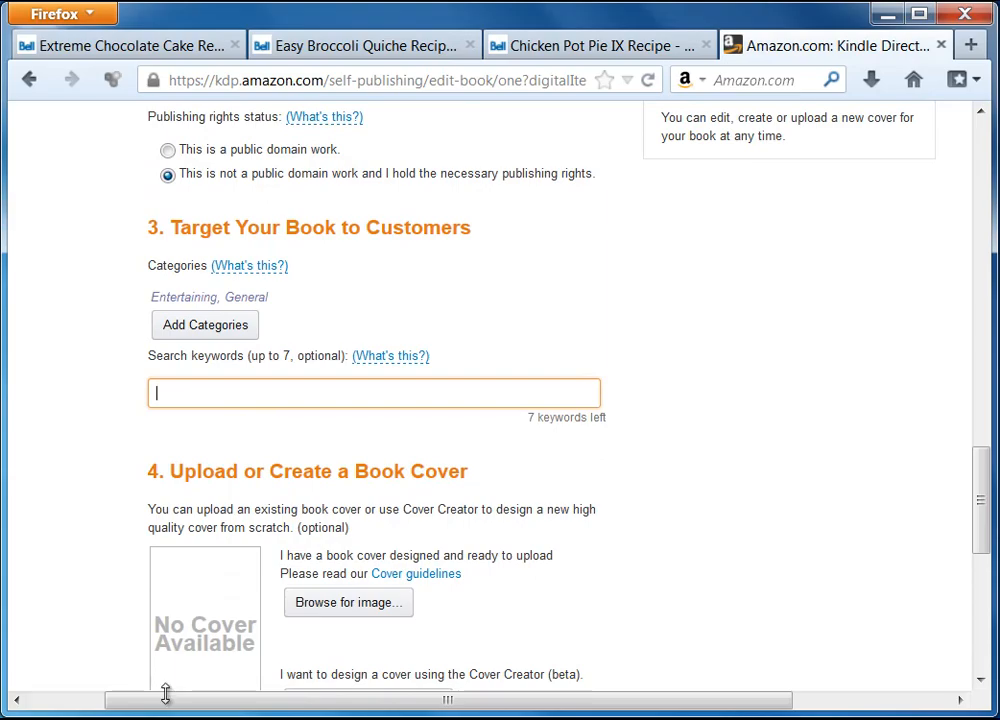
{"action": "left_click", "coordinate": [270, 717]}
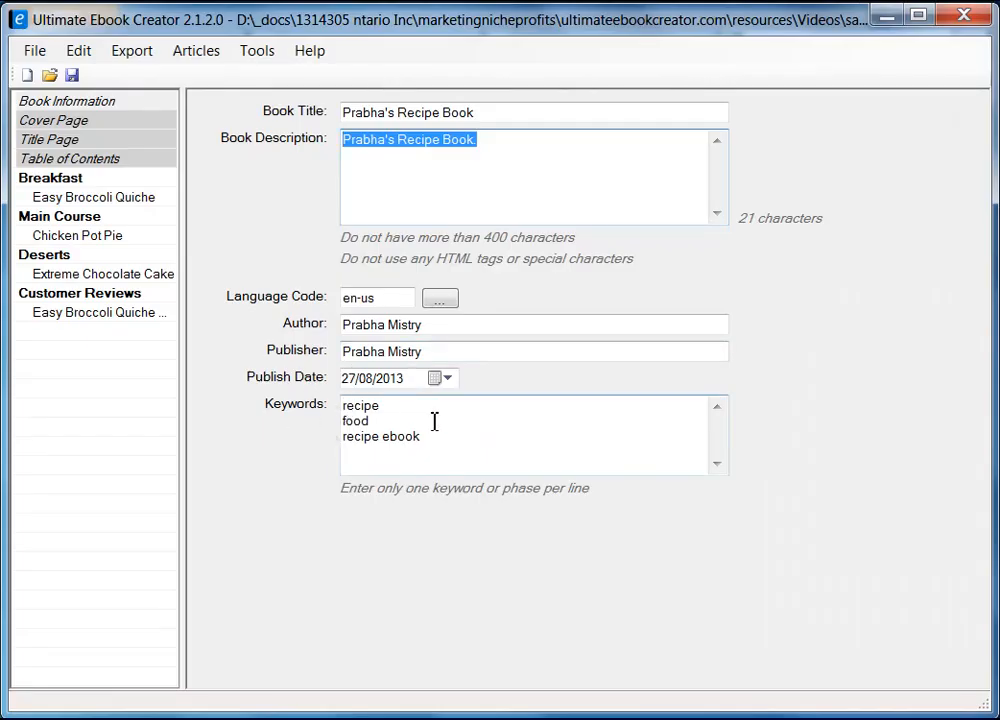
{"action": "left_click", "coordinate": [886, 15]}
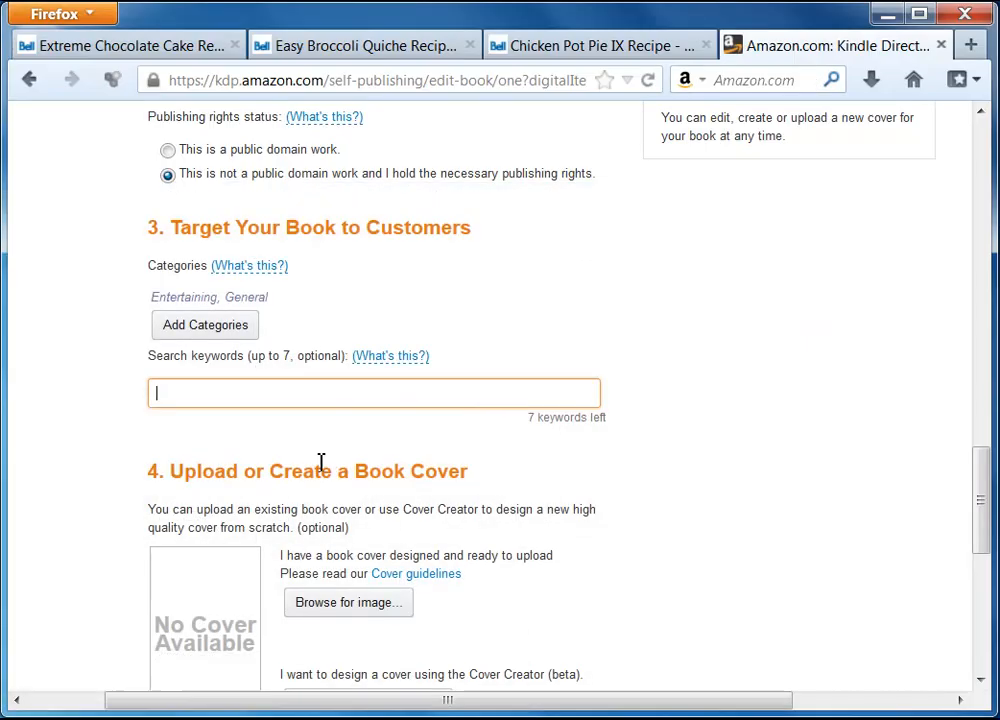
{"action": "type", "text": "recipe, food, recipe ebook"}
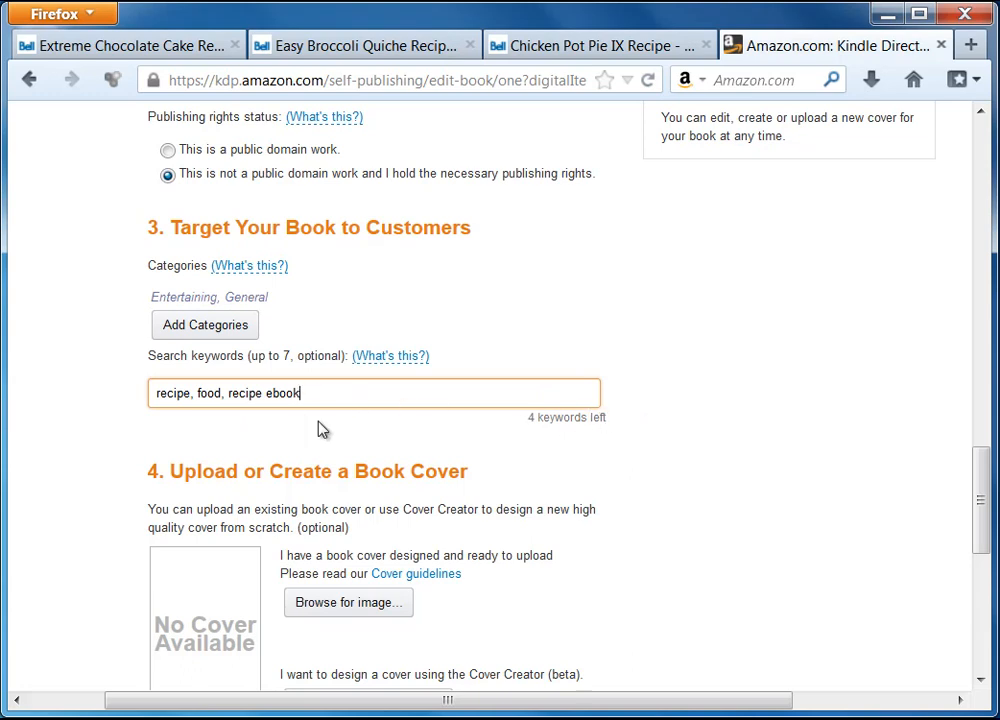
{"action": "left_click_drag", "start_coordinate": [319, 397], "coordinate": [89, 399]}
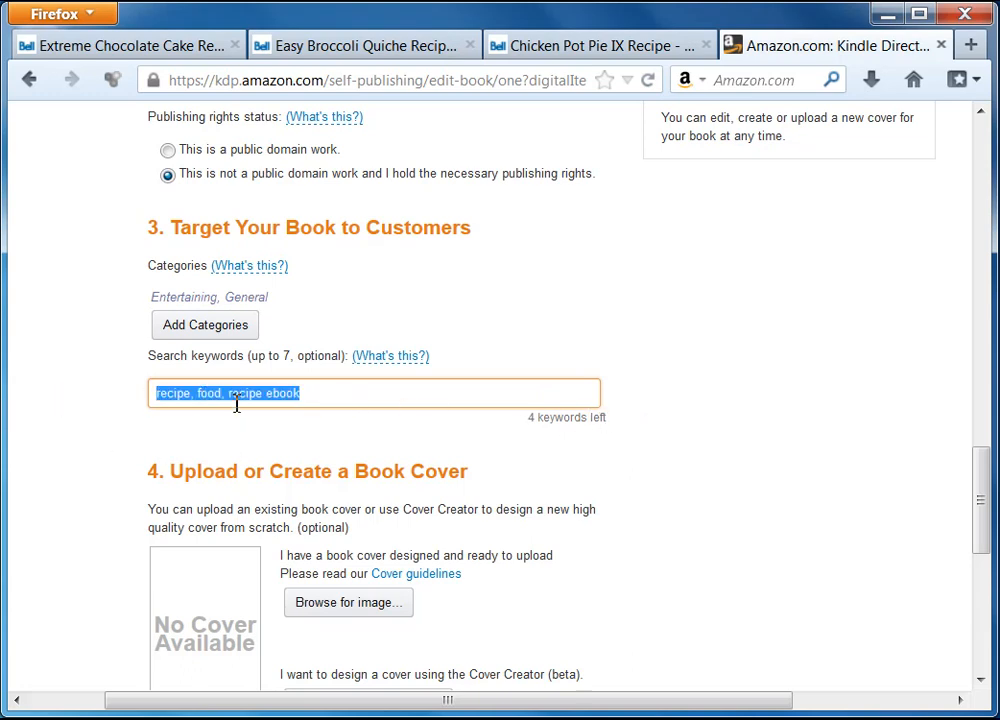
{"action": "left_click", "coordinate": [370, 395]}
{"action": "scroll", "coordinate": [638, 502], "scroll_direction": "down", "scroll_amount": 2}
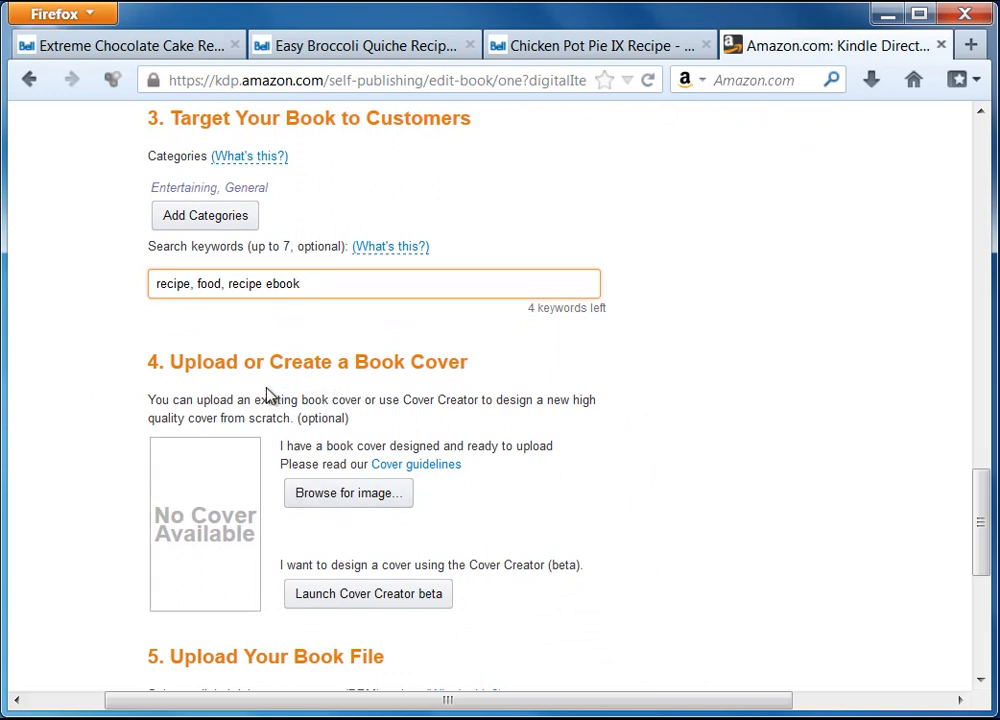
{"action": "scroll", "coordinate": [600, 485], "scroll_direction": "down", "scroll_amount": 2}
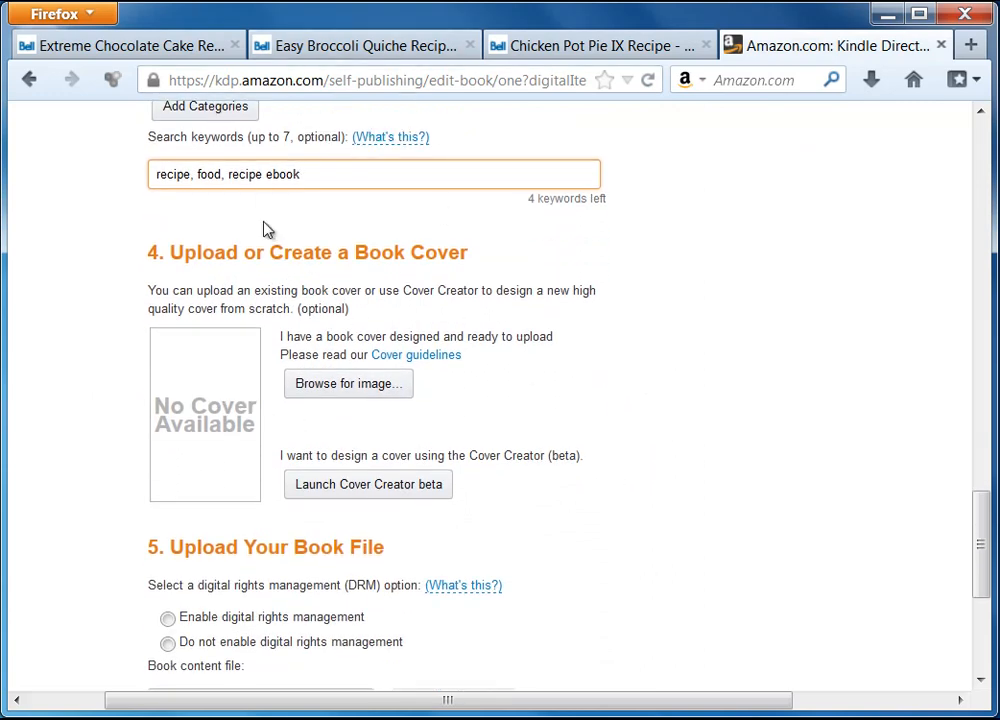
{"action": "left_click", "coordinate": [326, 394]}
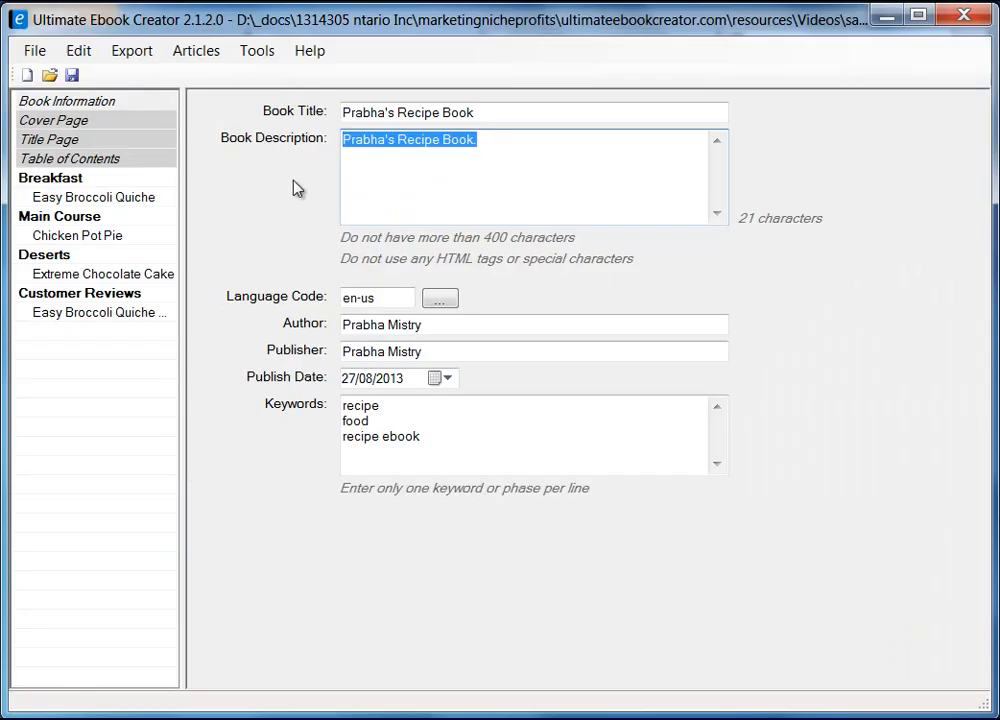
{"action": "left_click", "coordinate": [62, 120]}
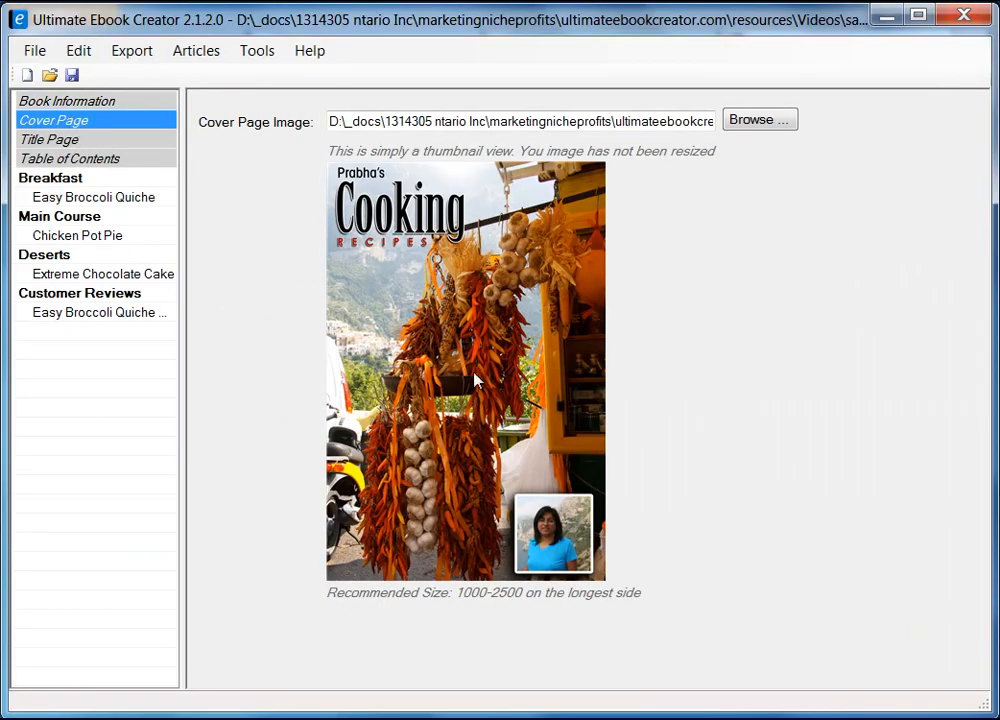
{"action": "left_click", "coordinate": [886, 16]}
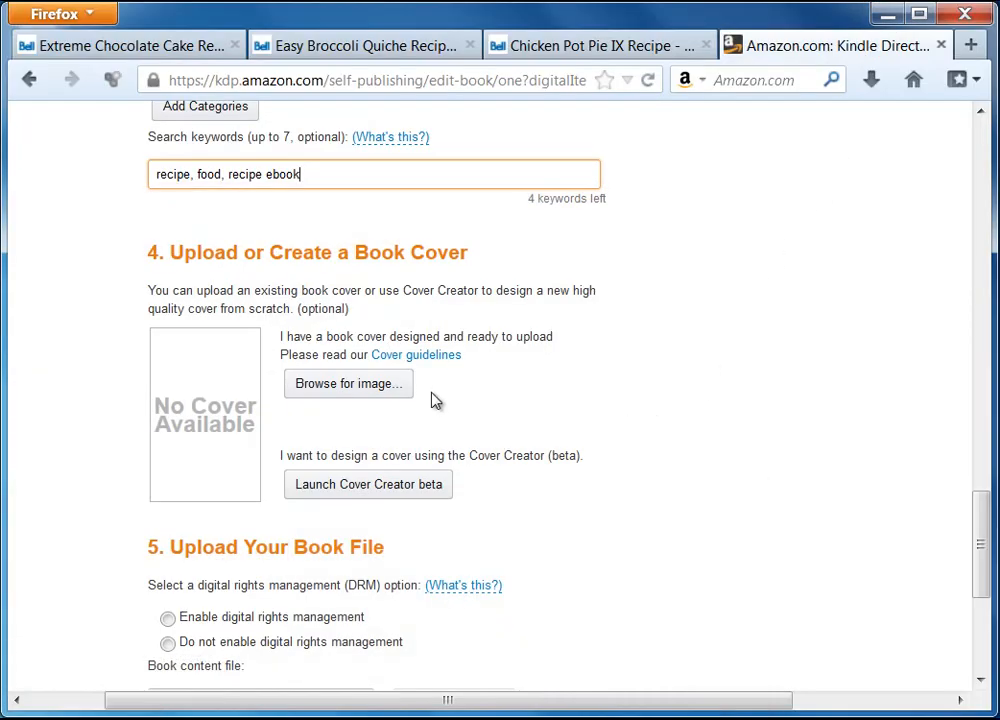
Step: Upload prabha-recipe-cookbook2.jpg from the ebook material folder as the cover, and leave DRM off
{"action": "left_click", "coordinate": [369, 390]}
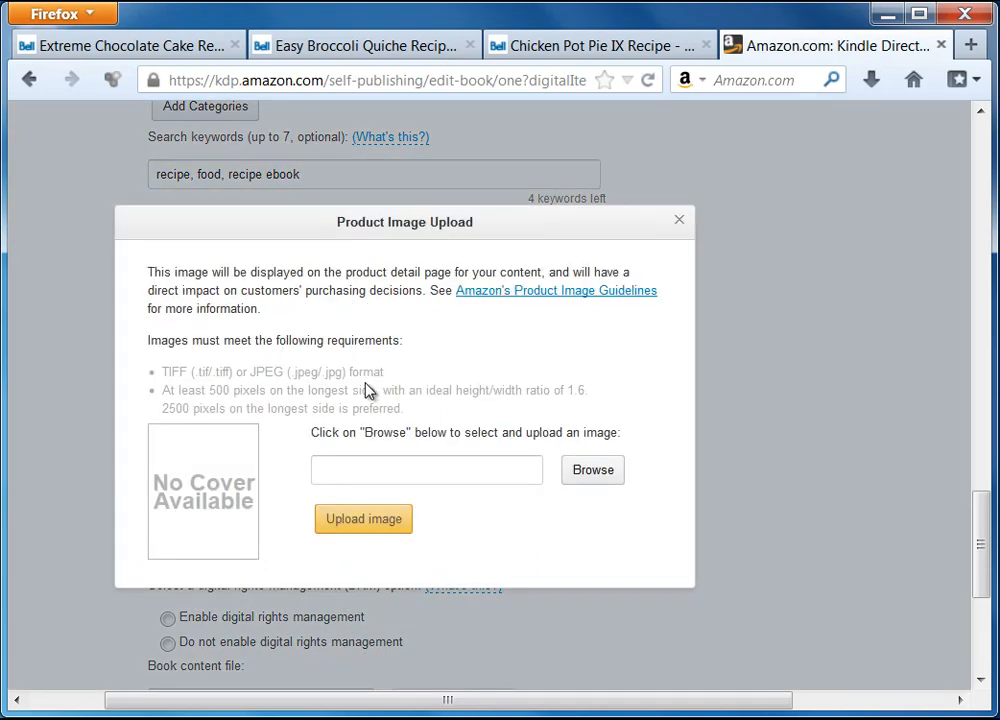
{"action": "left_click", "coordinate": [598, 474]}
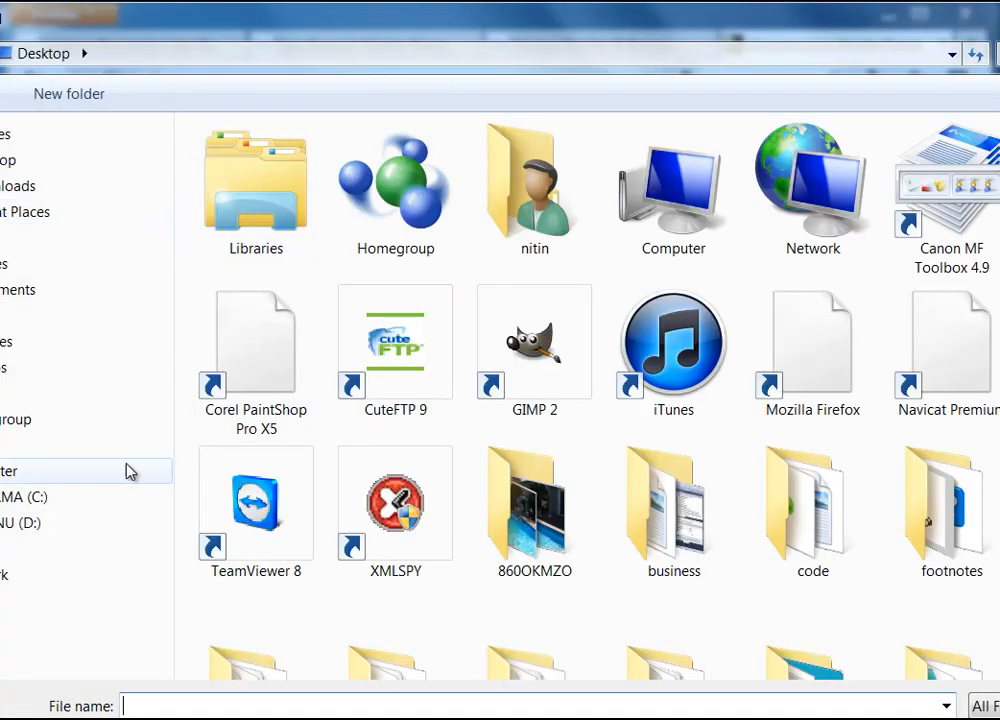
{"action": "left_click", "coordinate": [703, 60]}
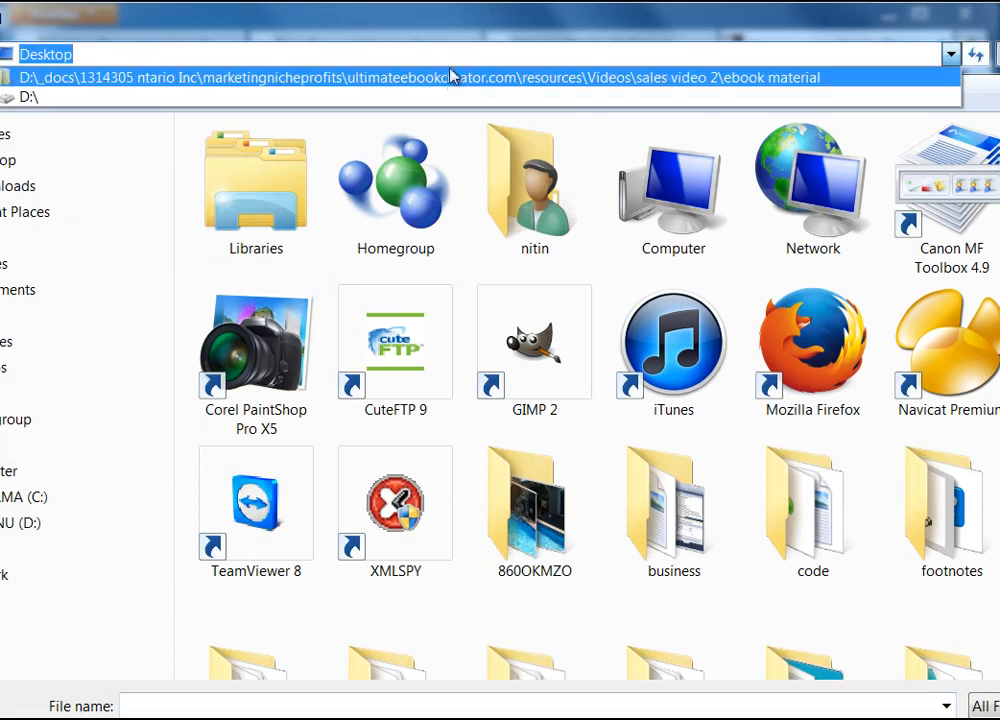
{"action": "left_click", "coordinate": [445, 73]}
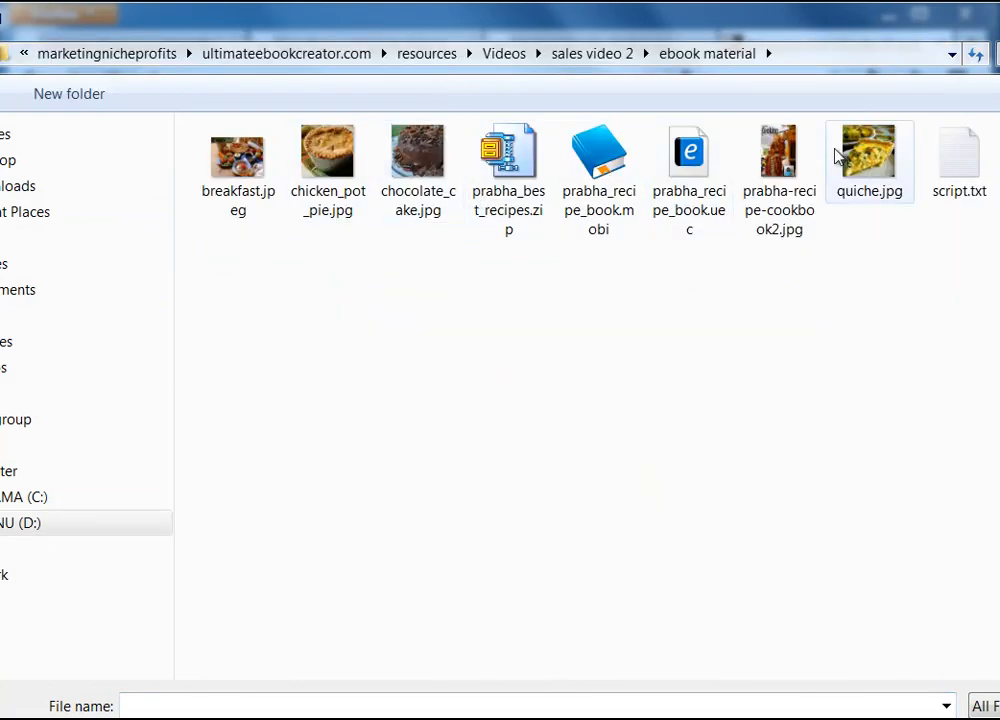
{"action": "left_click", "coordinate": [772, 150]}
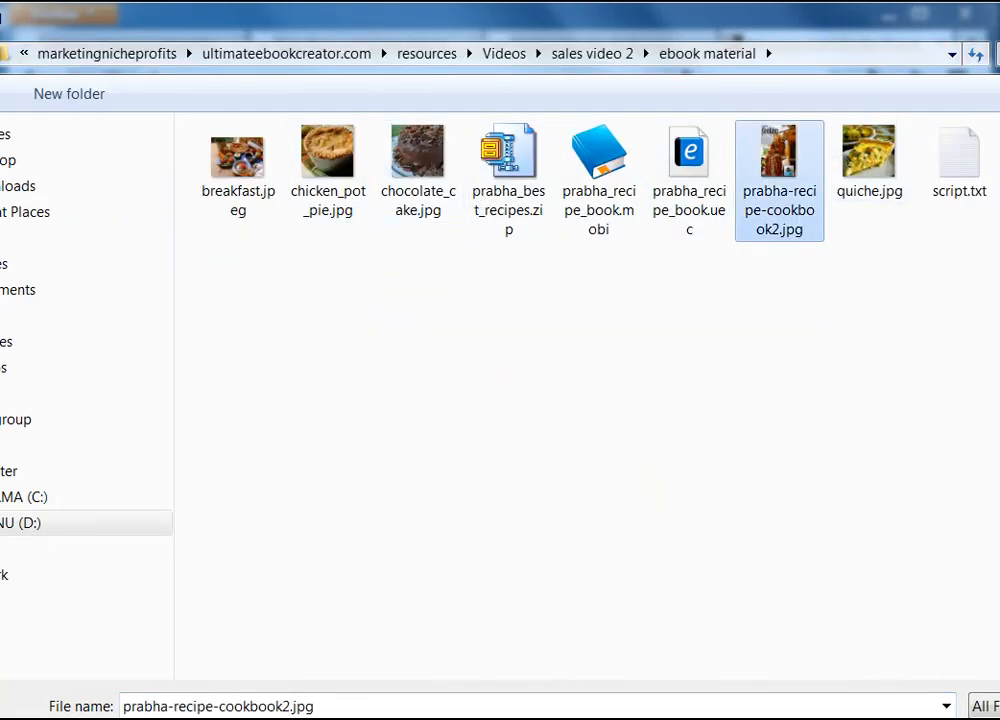
{"action": "key", "text": "Return"}
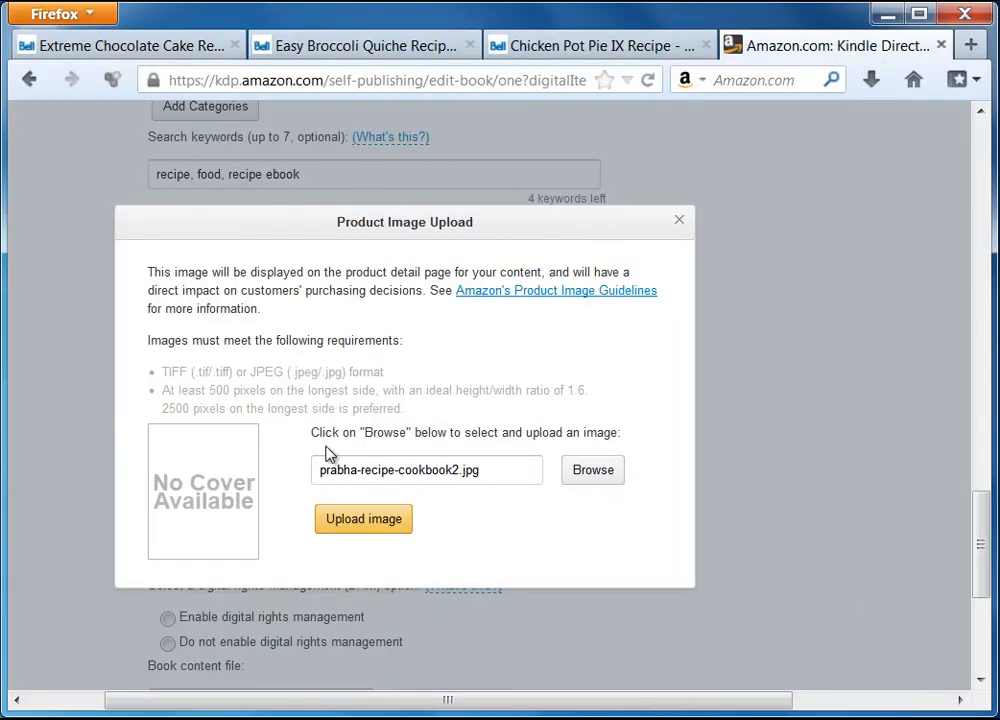
{"action": "left_click", "coordinate": [389, 528]}
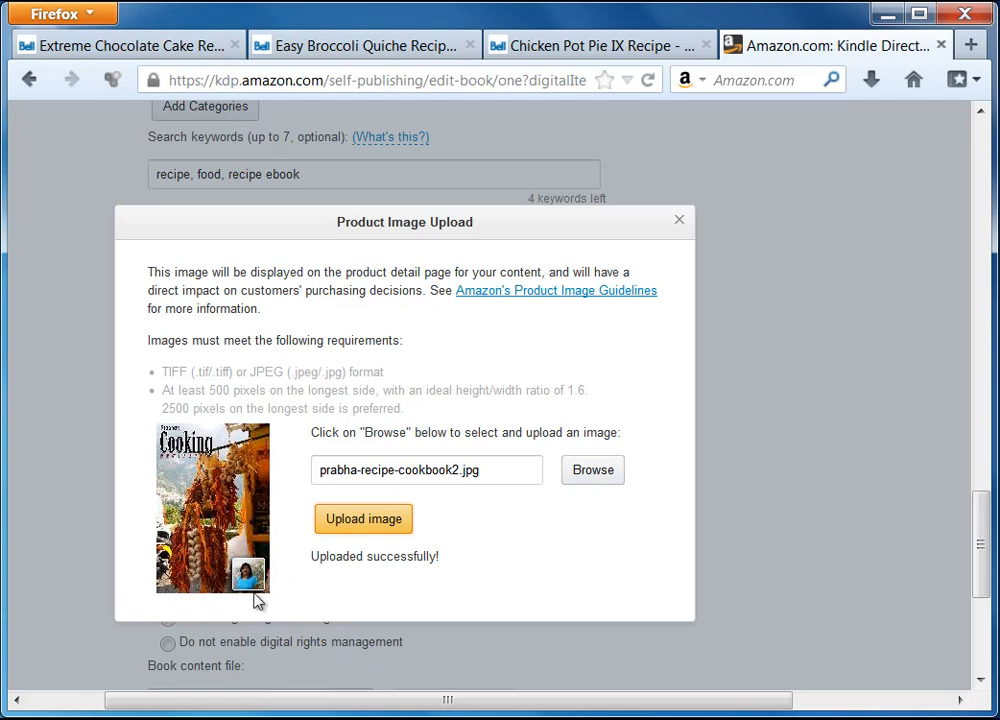
{"action": "left_click", "coordinate": [679, 221]}
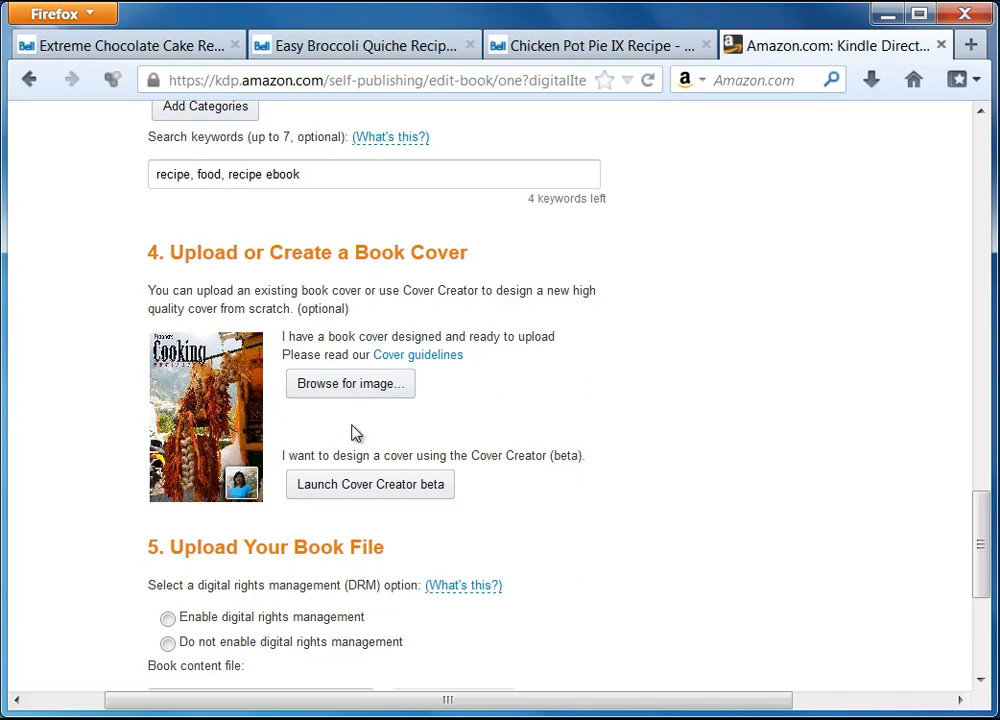
{"action": "left_click_drag", "start_coordinate": [982, 540], "coordinate": [982, 589]}
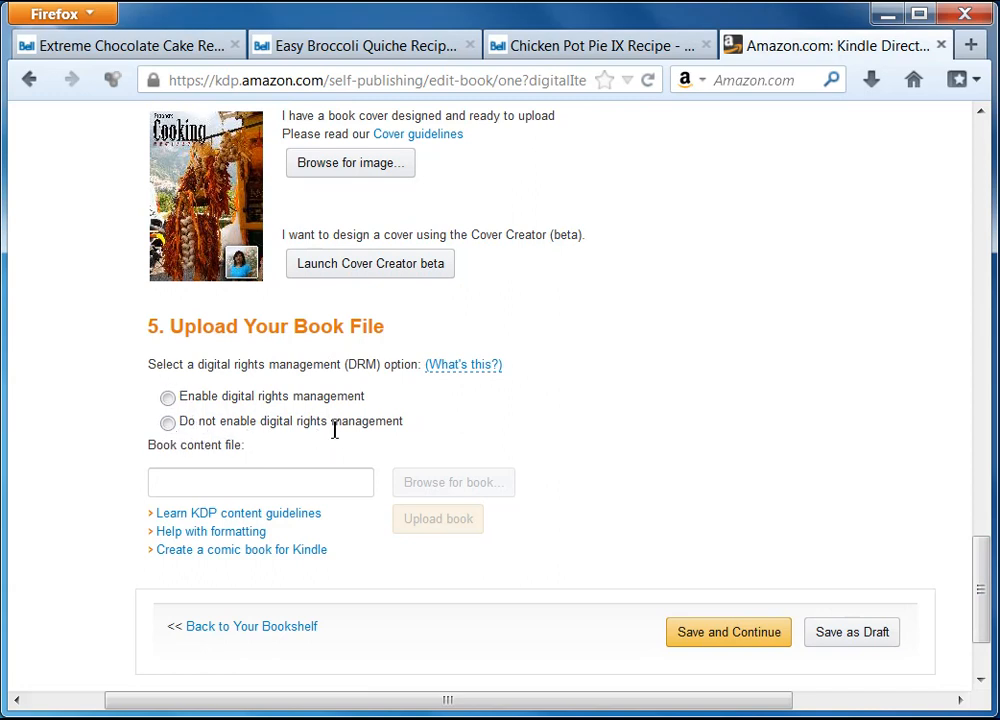
{"action": "left_click", "coordinate": [167, 423]}
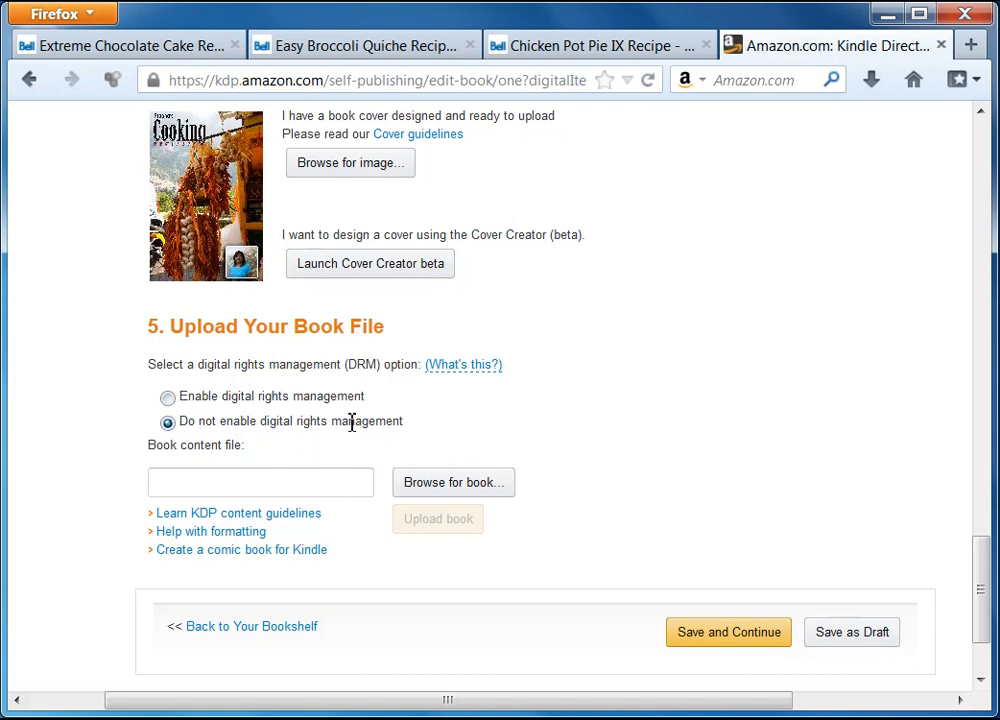
Step: Select prabha_recipe_book.mobi from the ebook material folder as the book content file
{"action": "left_click", "coordinate": [452, 485]}
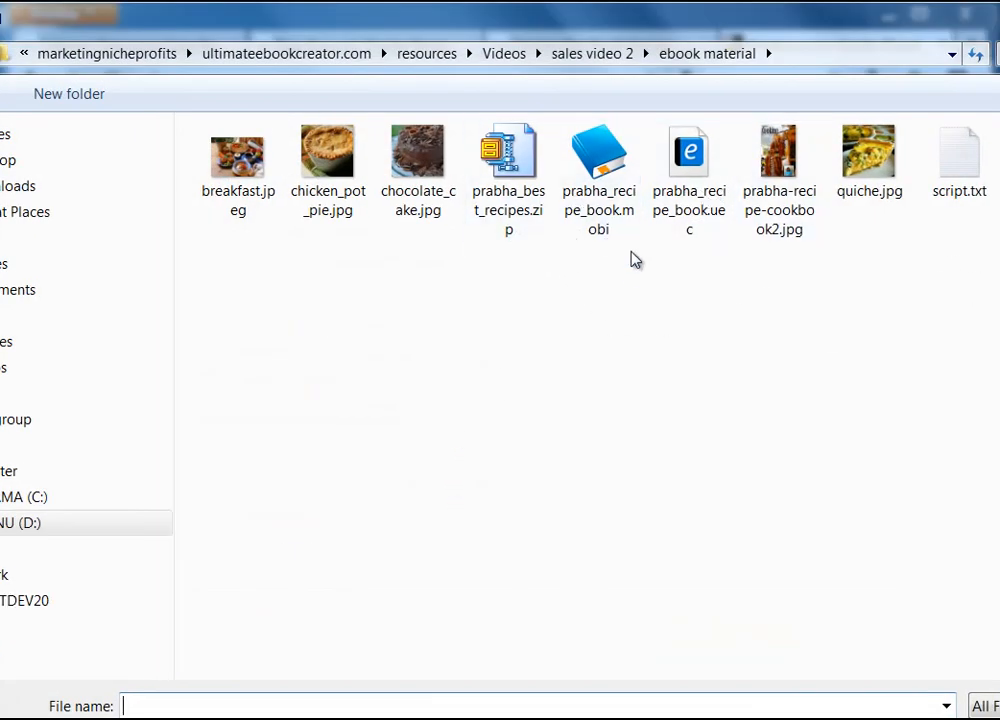
{"action": "left_click", "coordinate": [594, 152]}
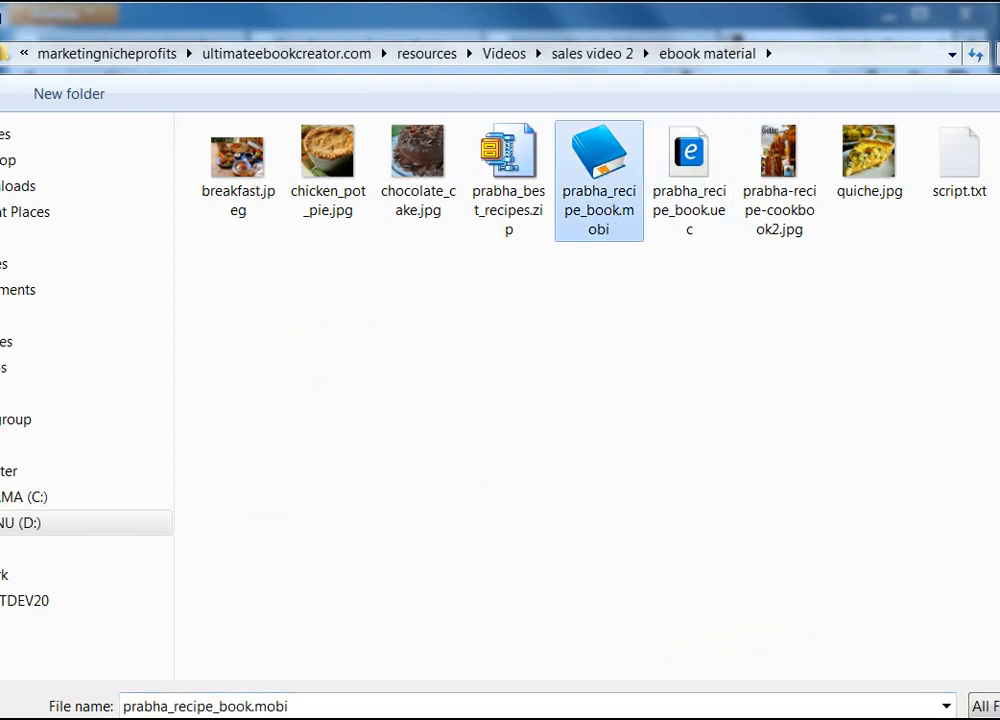
{"action": "key", "text": "Return"}
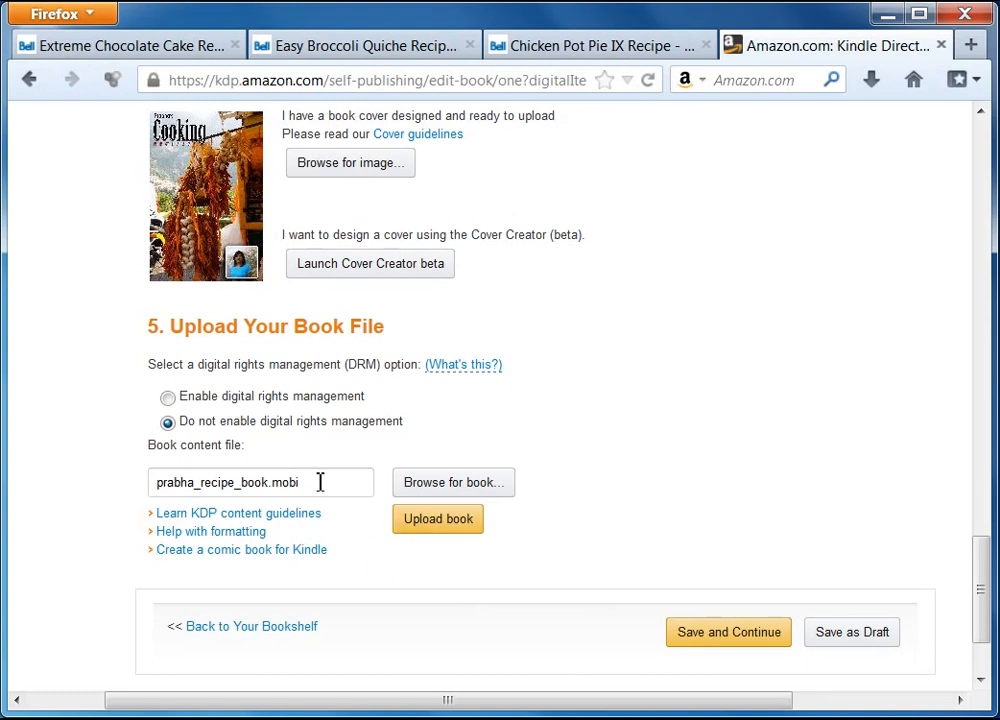
{"action": "left_click_drag", "start_coordinate": [321, 482], "coordinate": [146, 477]}
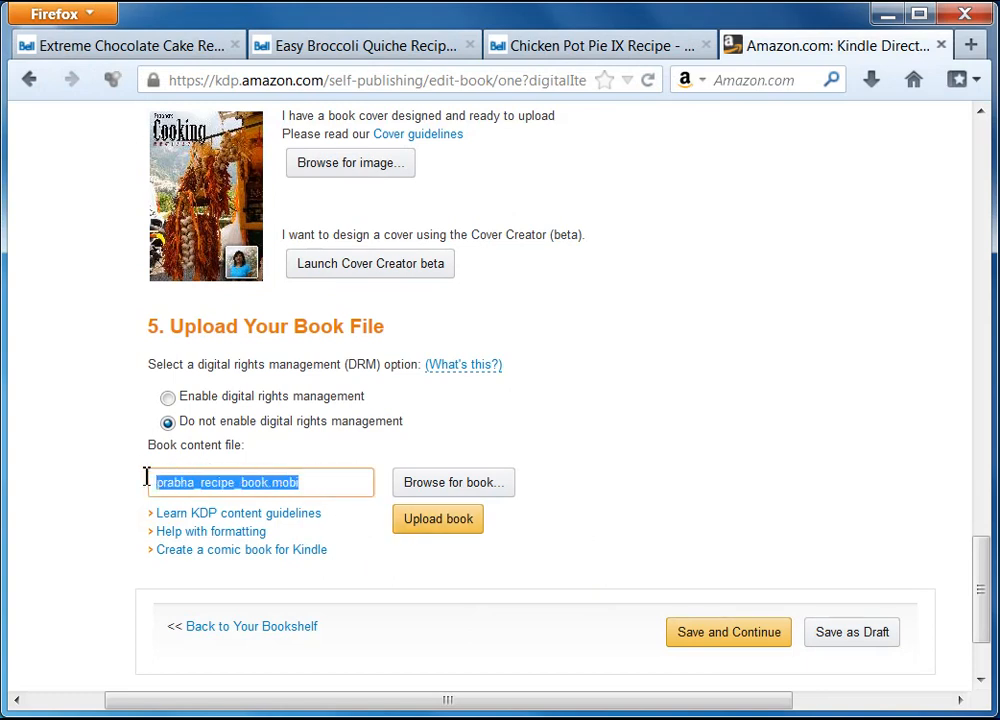
Step: Upload the .mobi file and wait for successful conversion with 0 spelling errors
{"action": "left_click", "coordinate": [329, 485]}
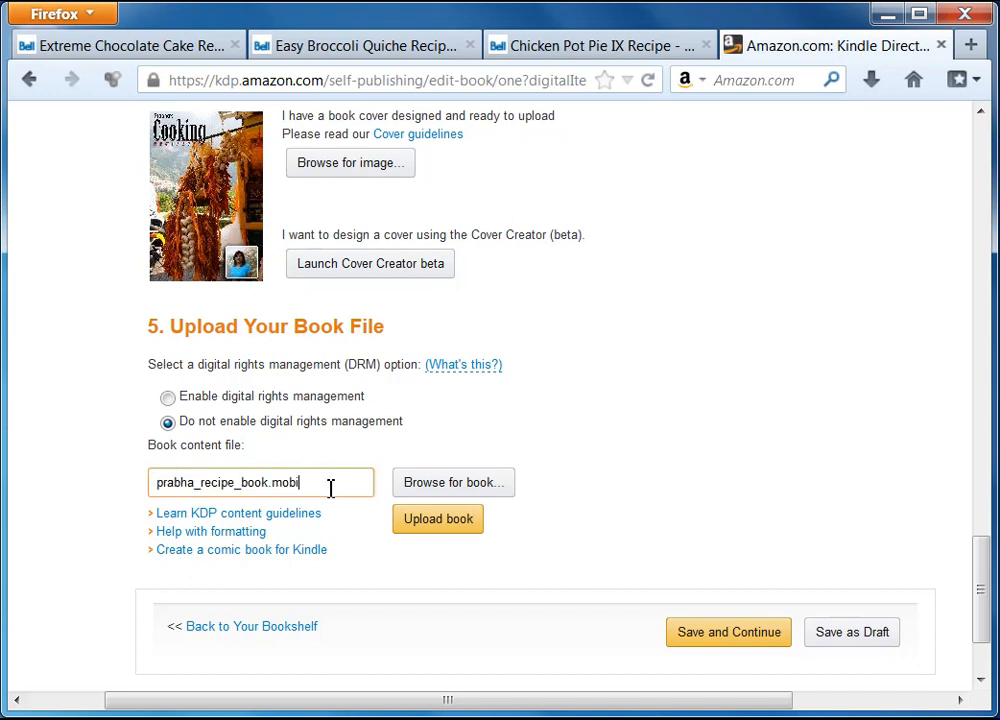
{"action": "left_click_drag", "start_coordinate": [330, 485], "coordinate": [123, 493]}
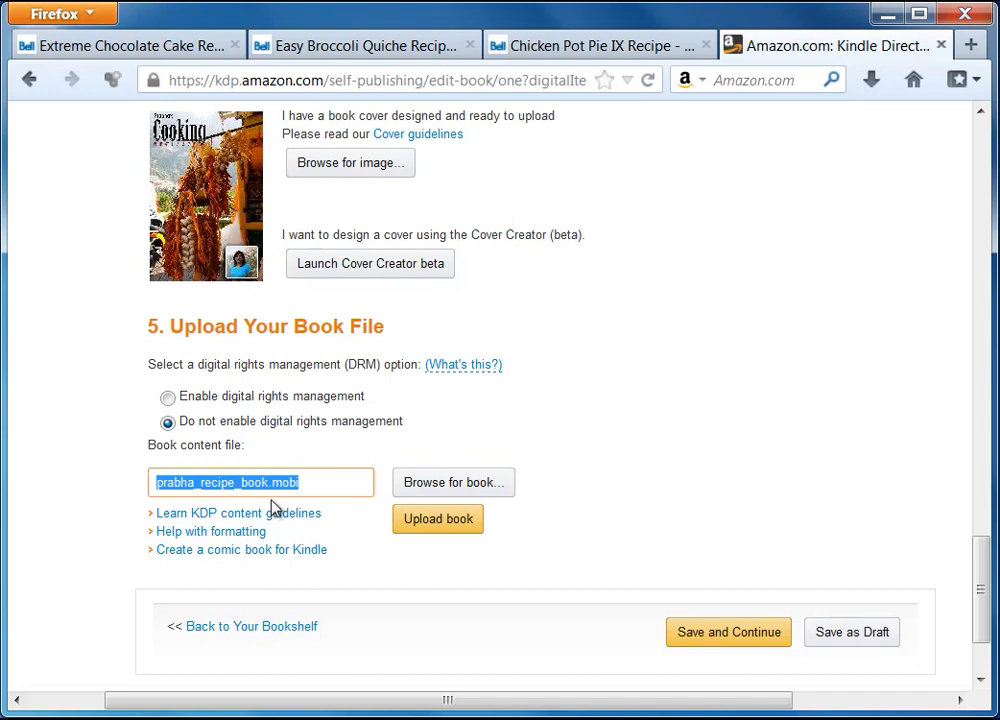
{"action": "left_click", "coordinate": [319, 484]}
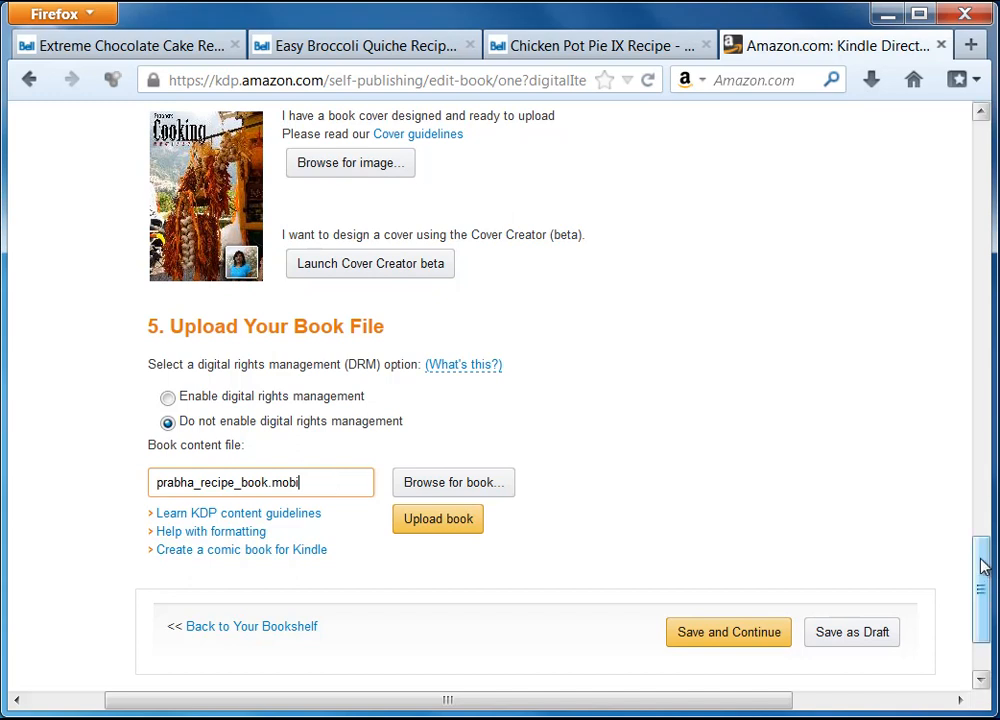
{"action": "left_click_drag", "start_coordinate": [984, 562], "coordinate": [980, 590]}
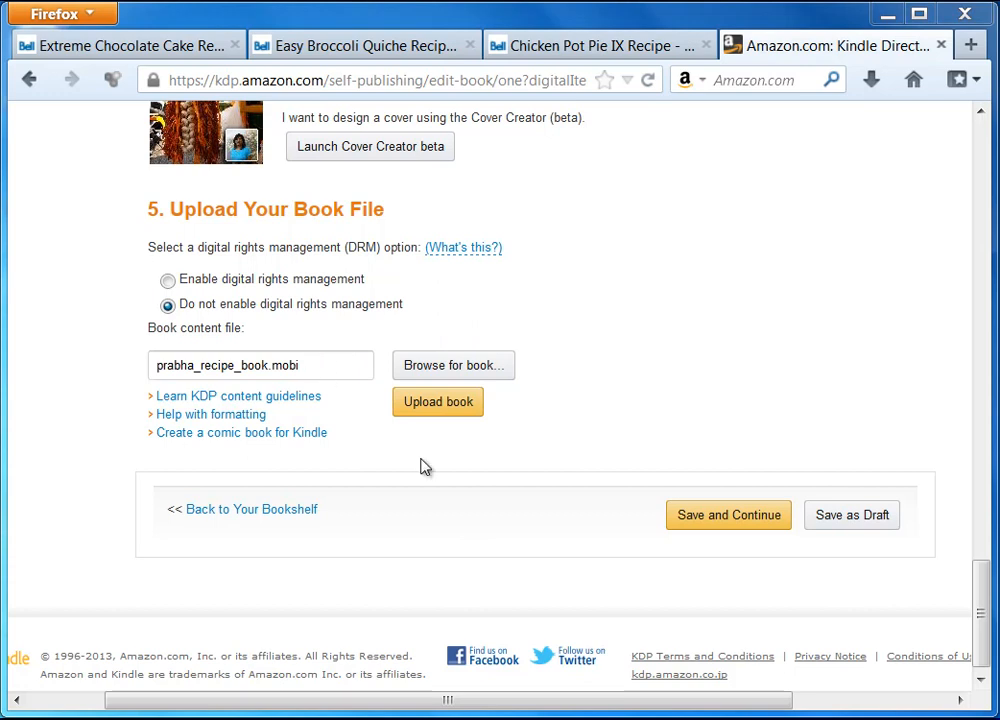
{"action": "left_click", "coordinate": [448, 403]}
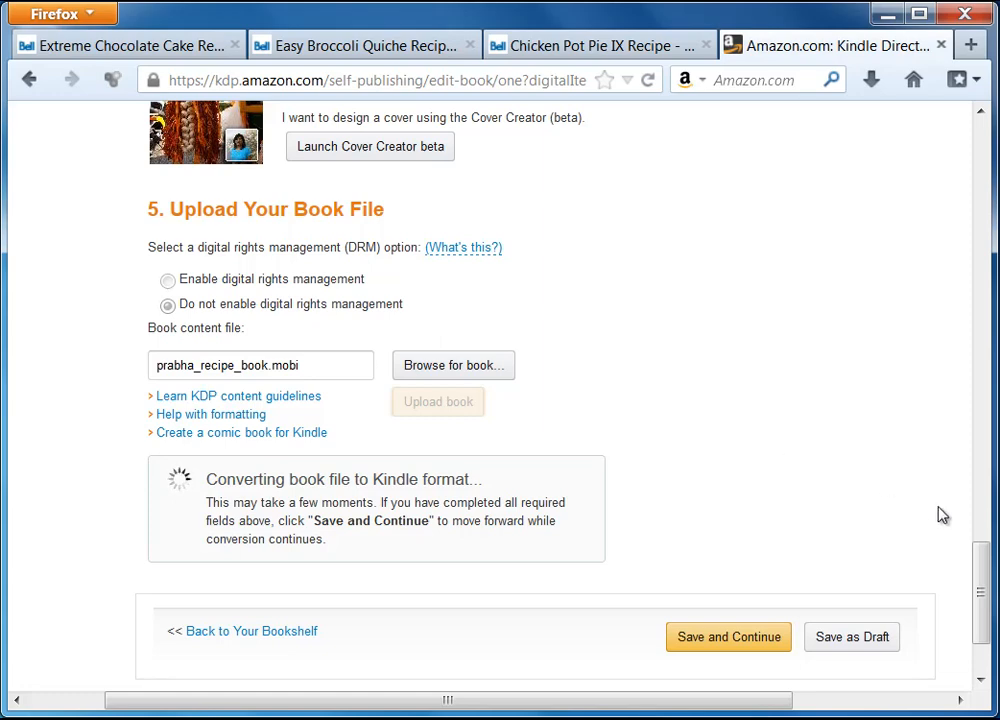
{"action": "scroll", "coordinate": [975, 597], "scroll_direction": "down", "scroll_amount": 3}
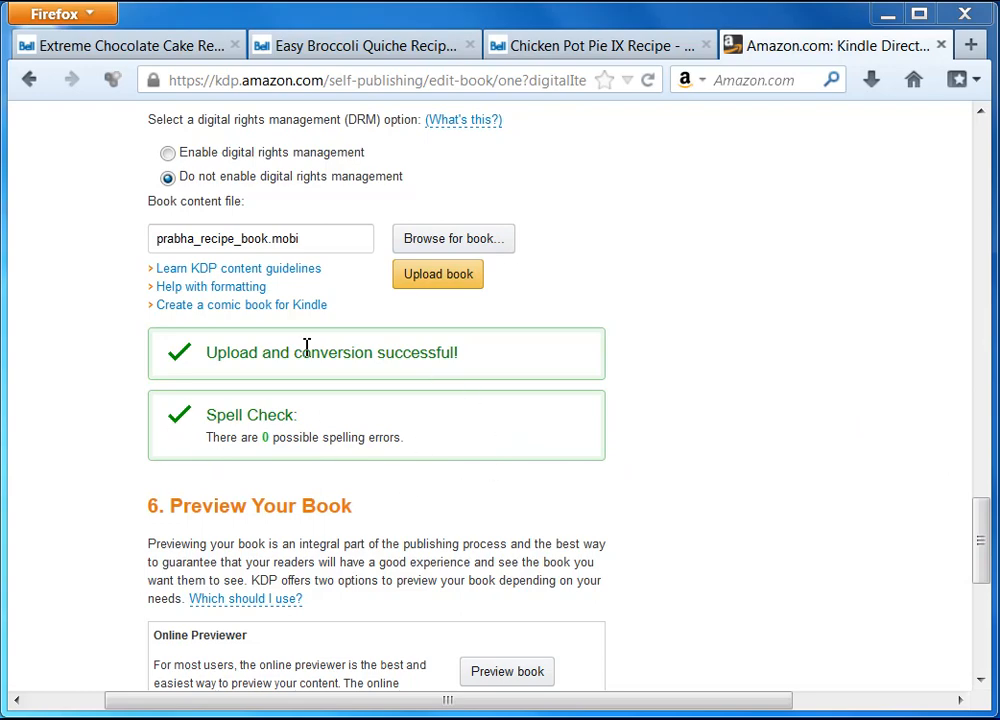
Step: Scroll past the Preview Your Book section and use Save and Continue
{"action": "left_click_drag", "start_coordinate": [978, 541], "coordinate": [984, 588]}
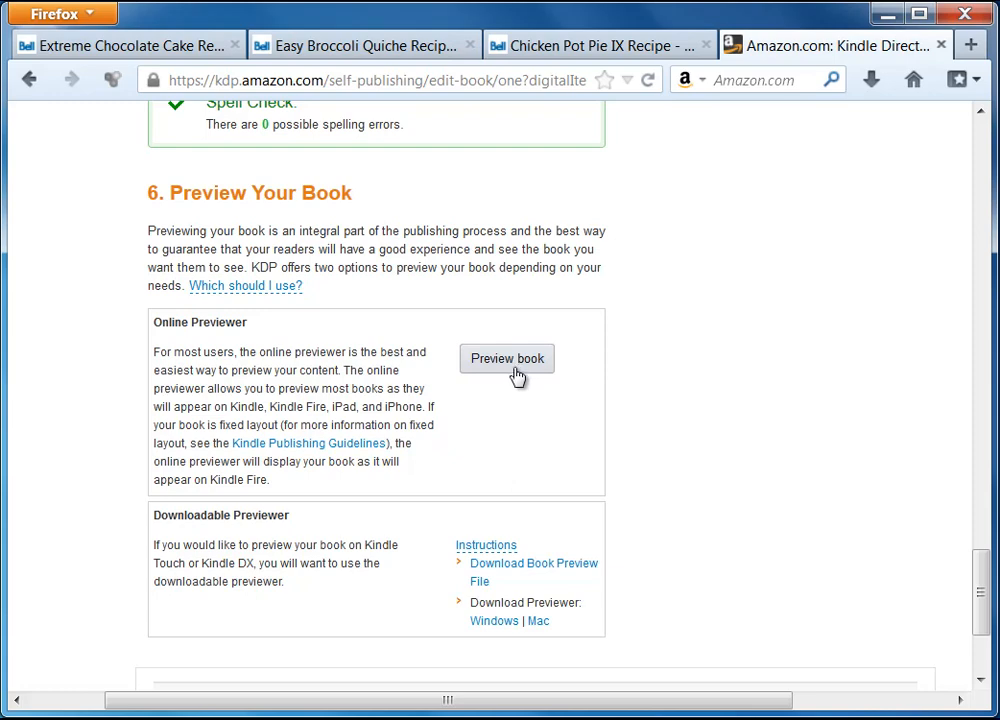
{"action": "scroll", "coordinate": [728, 413], "scroll_direction": "down", "scroll_amount": 4}
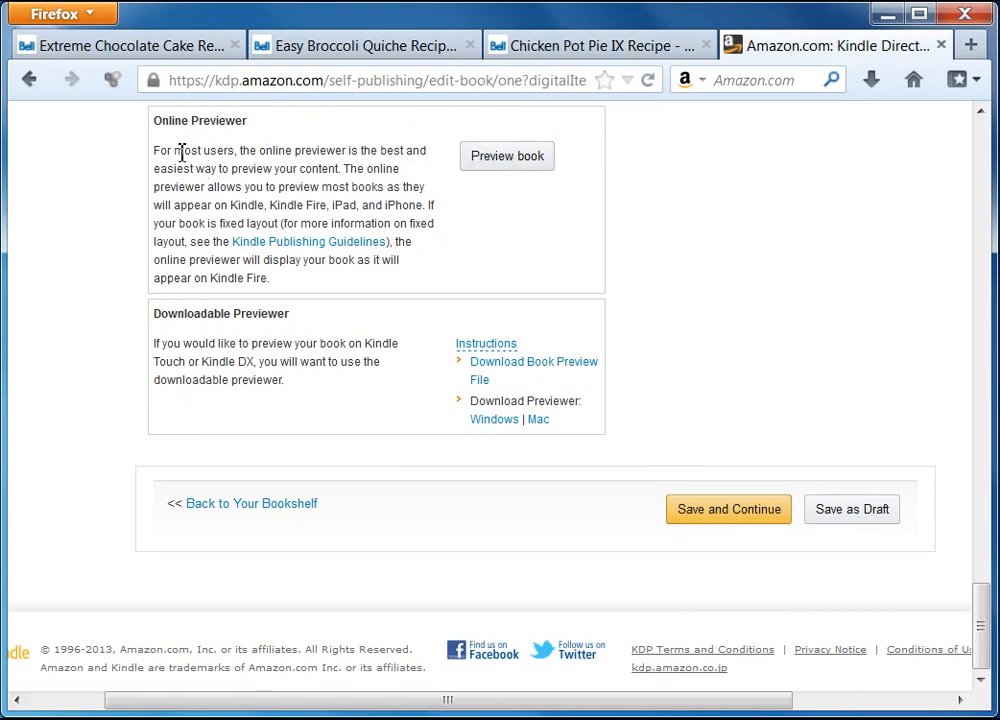
{"action": "scroll", "coordinate": [181, 152], "scroll_direction": "up", "scroll_amount": 2}
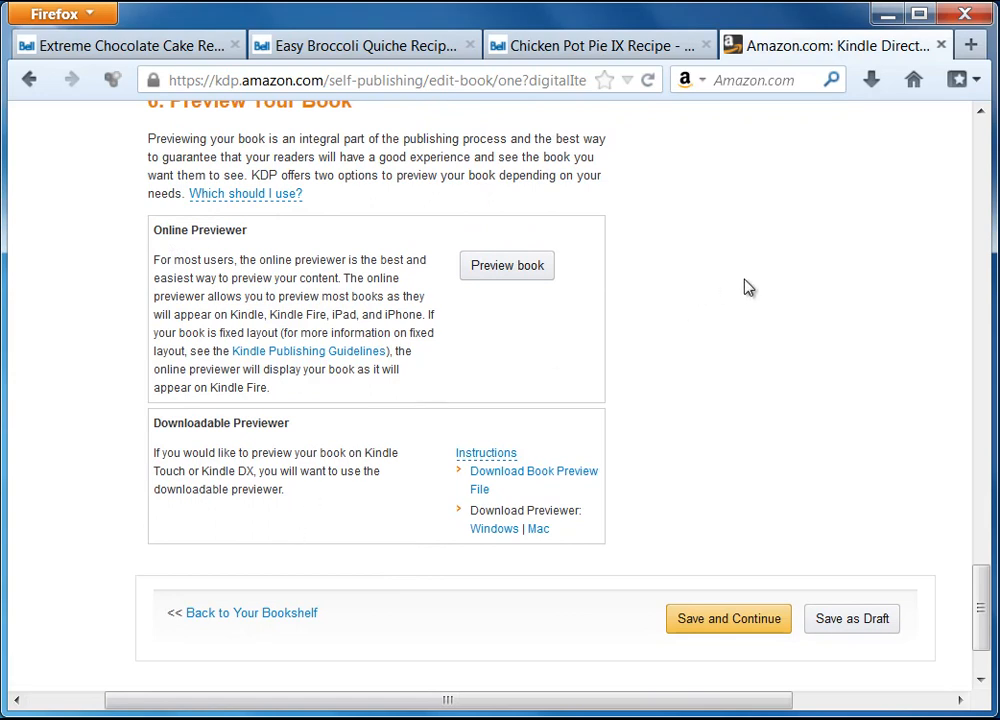
{"action": "left_click", "coordinate": [745, 625]}
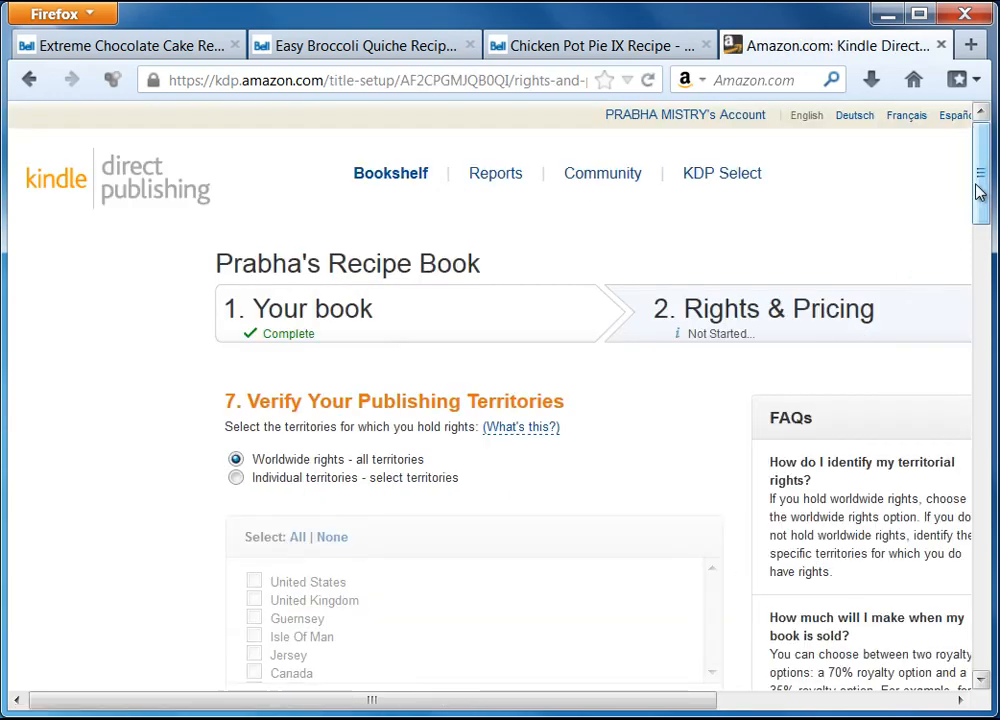
Step: Scroll the Rights & Pricing page down to section 8, Choose Your Royalty
{"action": "left_click_drag", "start_coordinate": [983, 180], "coordinate": [983, 233]}
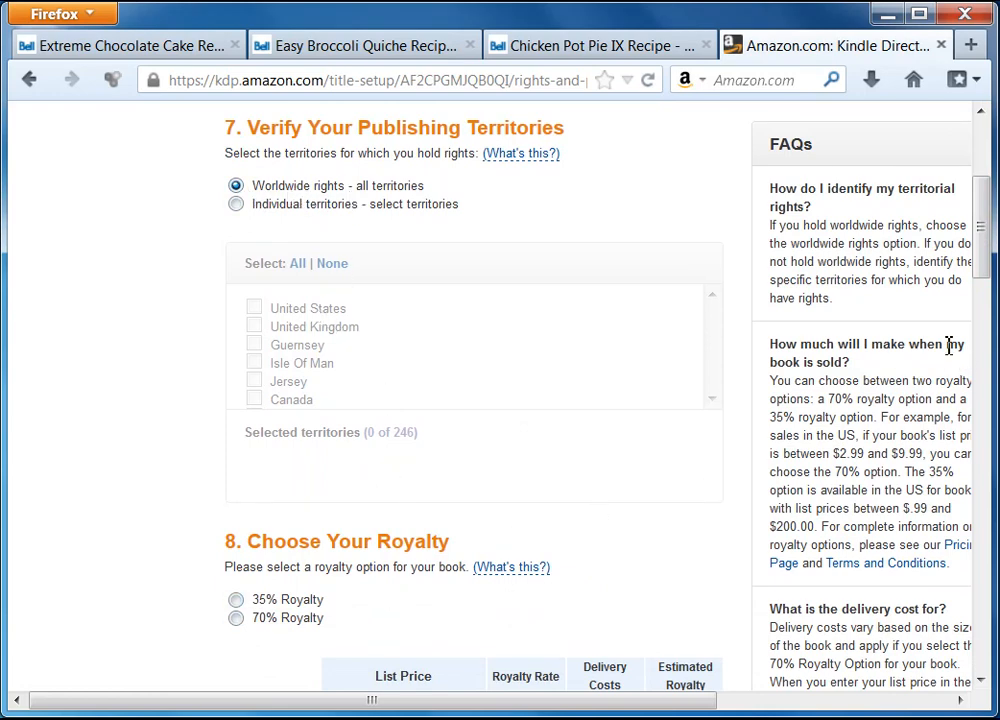
{"action": "left_click_drag", "start_coordinate": [980, 226], "coordinate": [985, 317]}
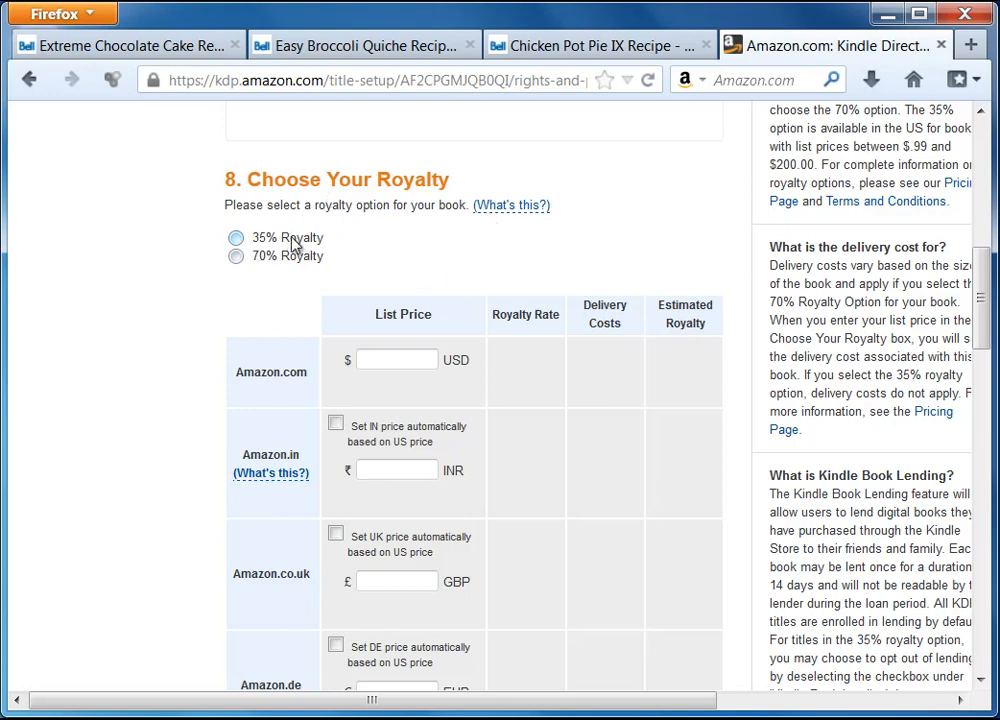
{"action": "left_click", "coordinate": [237, 260]}
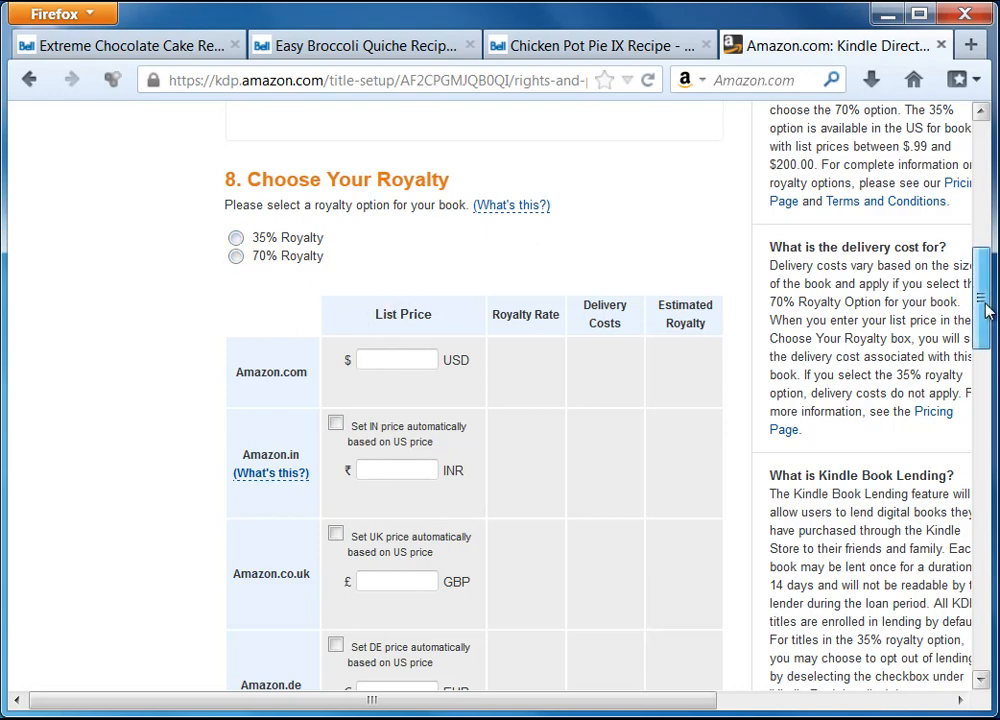
Step: Switch the royalty between 35% and 70%, ending on the 35% option
{"action": "scroll", "coordinate": [986, 312], "scroll_direction": "down", "scroll_amount": 1}
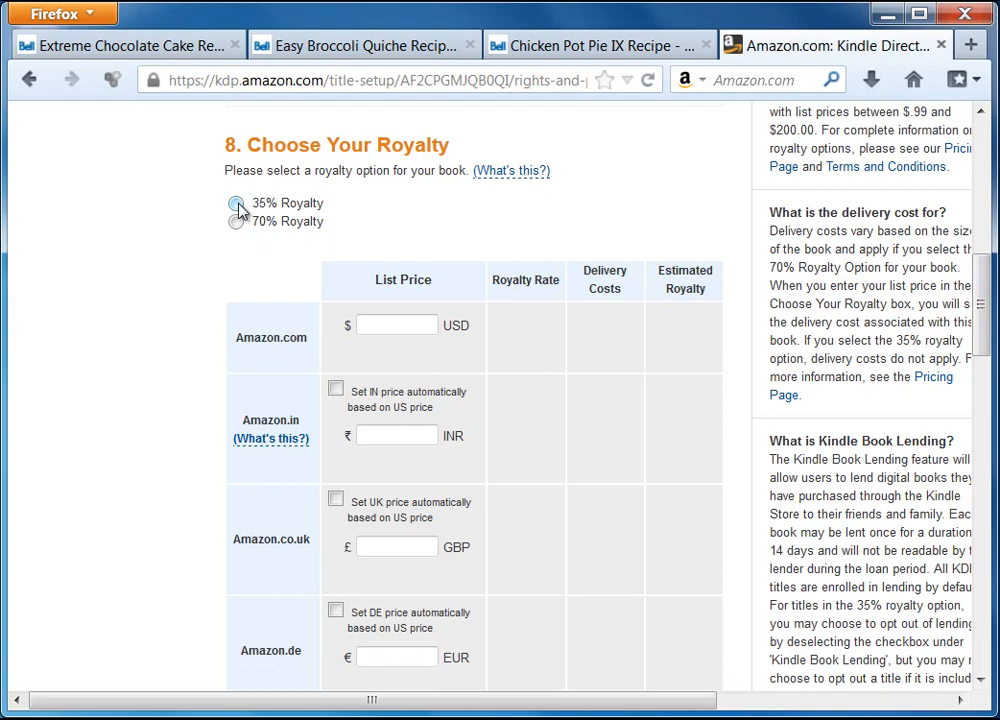
{"action": "left_click", "coordinate": [237, 204]}
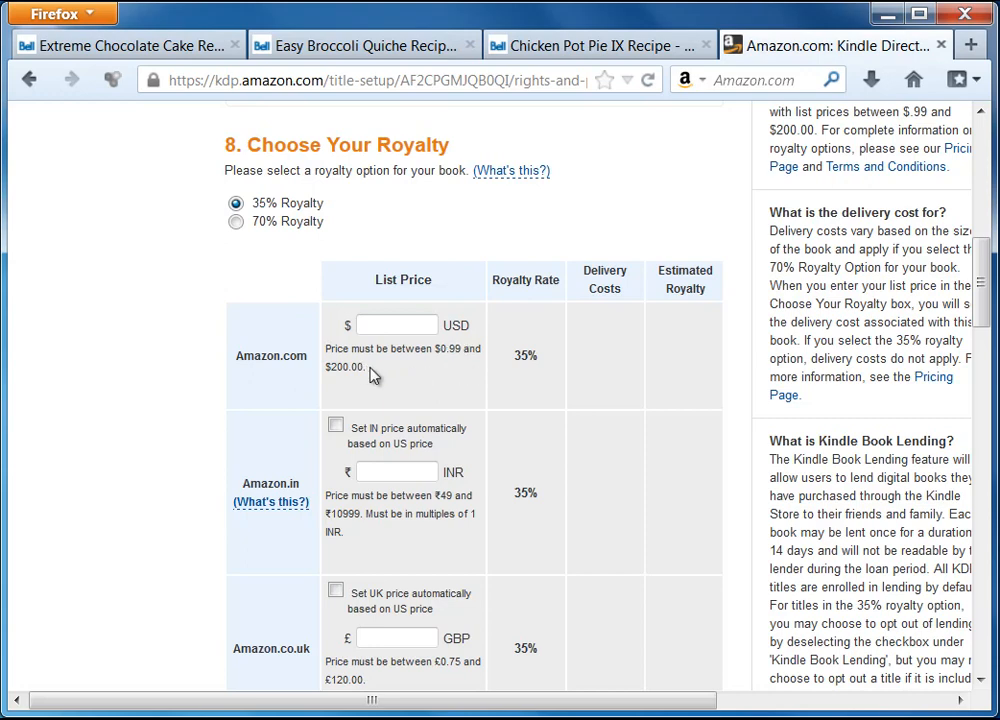
{"action": "left_click", "coordinate": [237, 222]}
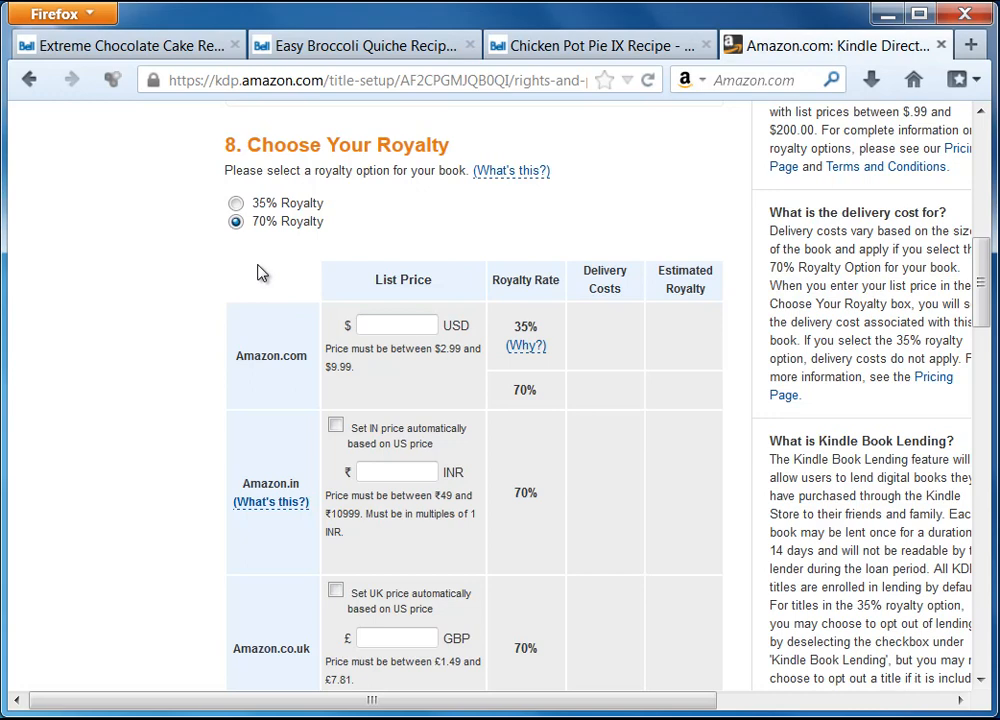
{"action": "left_click", "coordinate": [236, 203]}
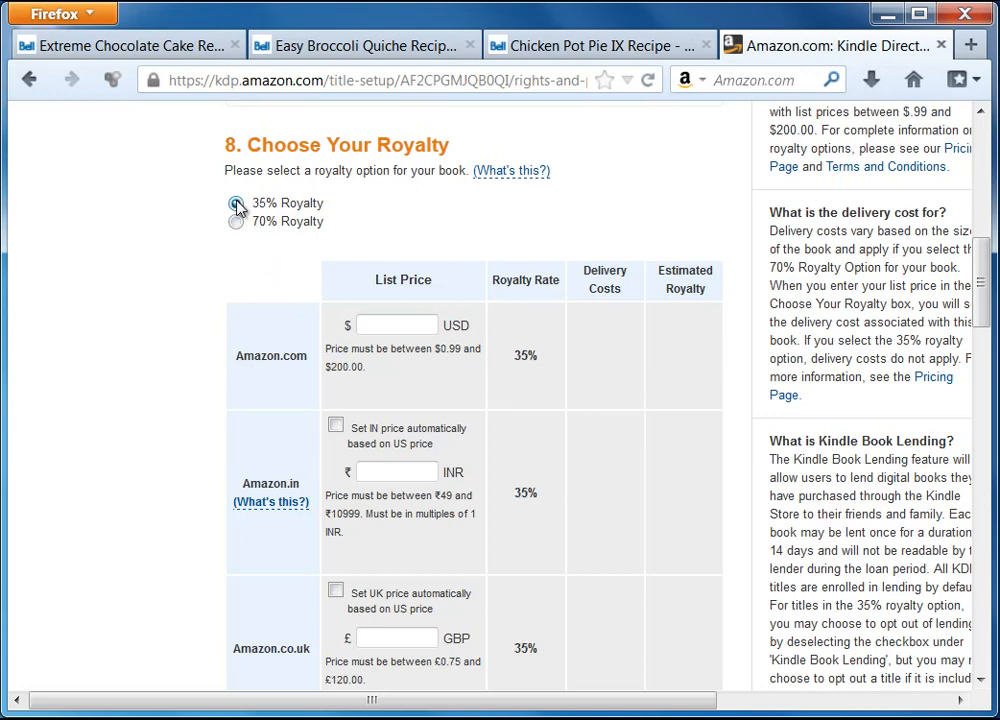
Step: Enter 0.99 as the Amazon.com USD list price, giving a $0.35 estimated royalty
{"action": "left_click", "coordinate": [396, 326]}
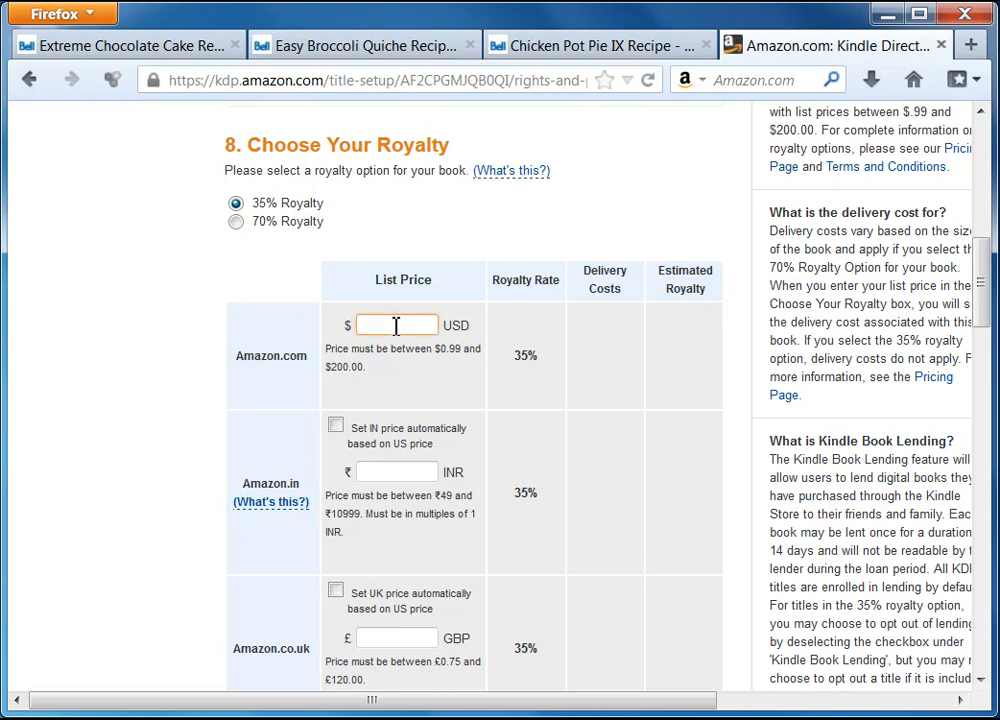
{"action": "type", "text": ".99"}
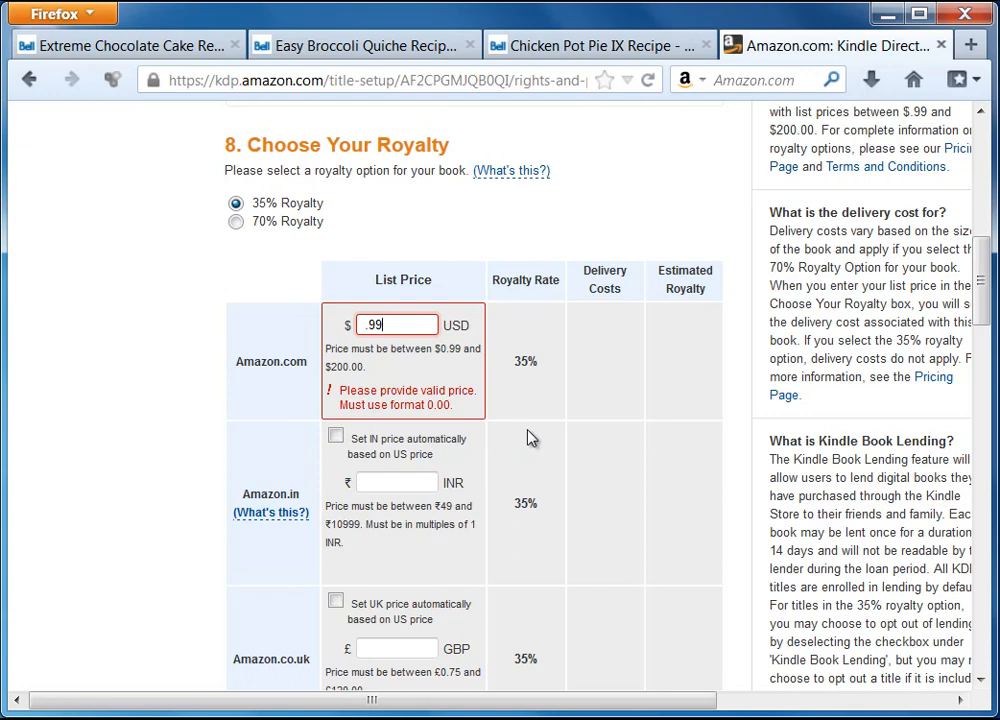
{"action": "key", "text": "Home"}
{"action": "type", "text": "0"}
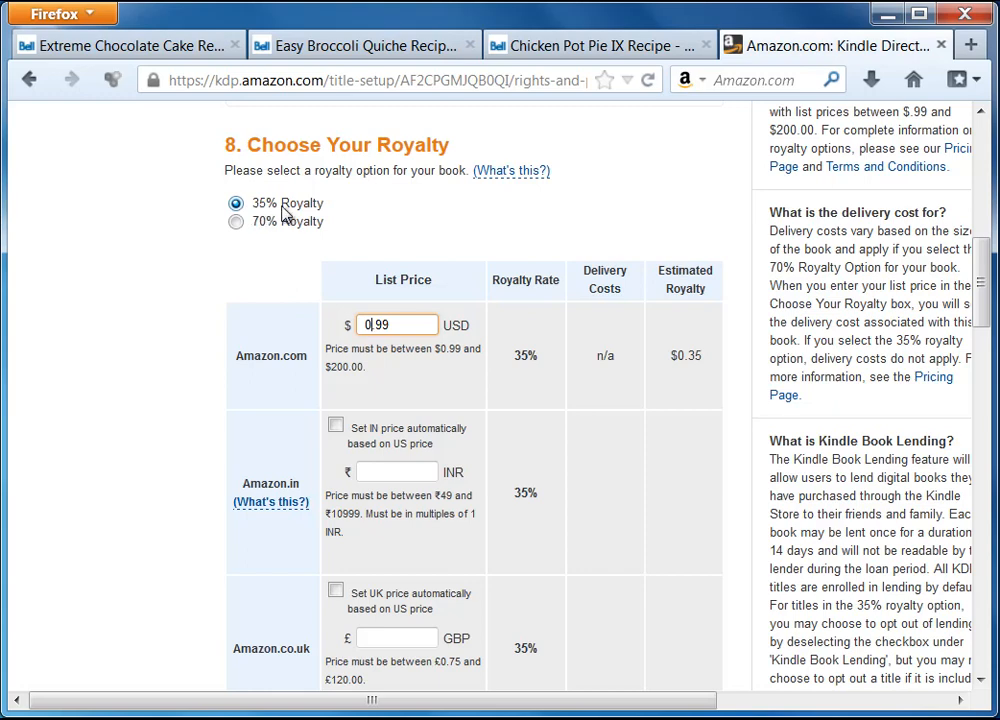
{"action": "left_click_drag", "start_coordinate": [402, 328], "coordinate": [326, 319]}
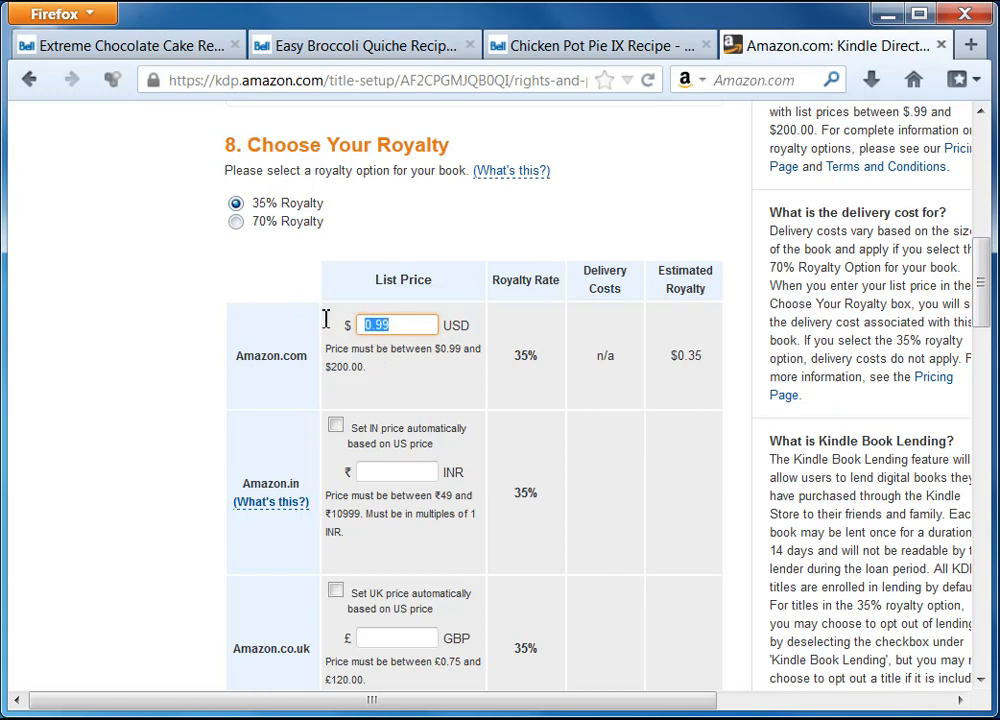
{"action": "left_click", "coordinate": [270, 326]}
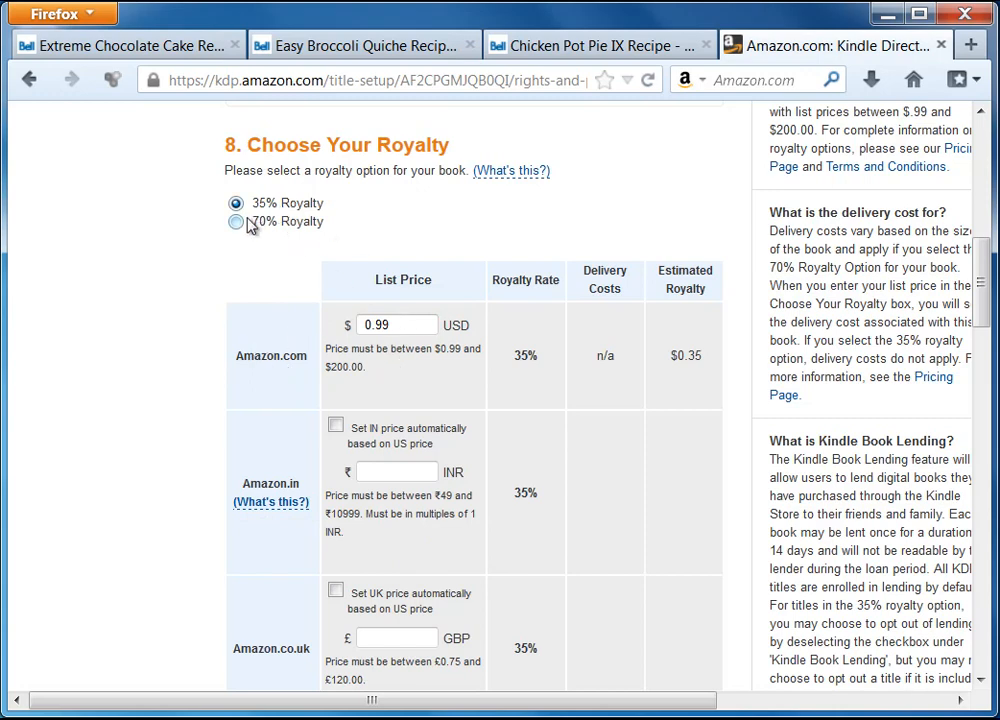
{"action": "double_click", "coordinate": [395, 318]}
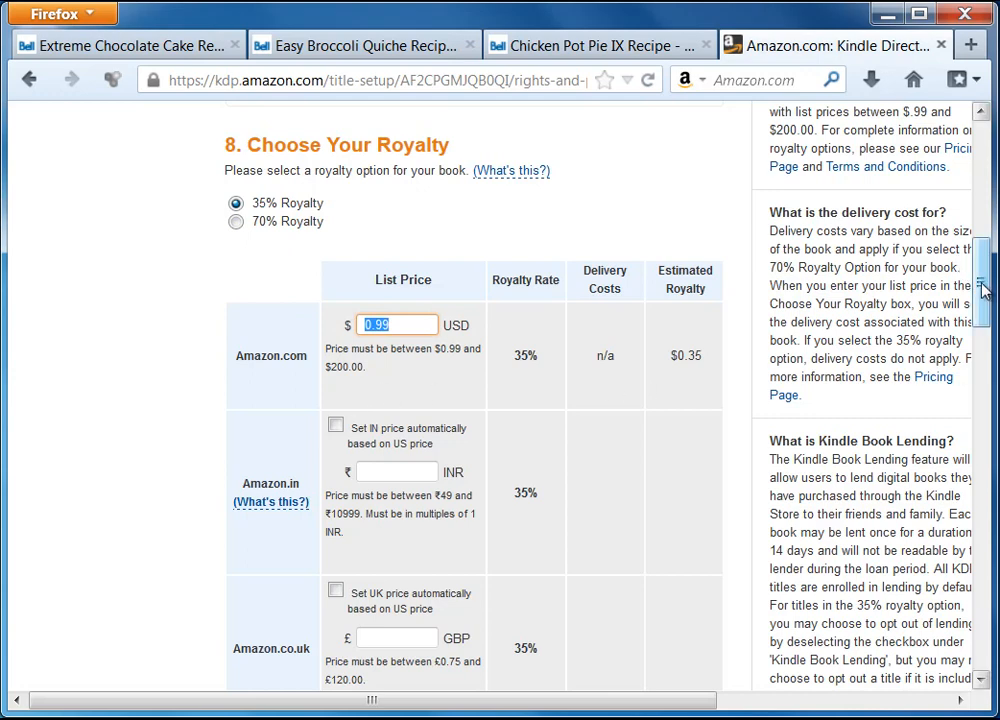
{"action": "left_click_drag", "start_coordinate": [983, 290], "coordinate": [985, 305]}
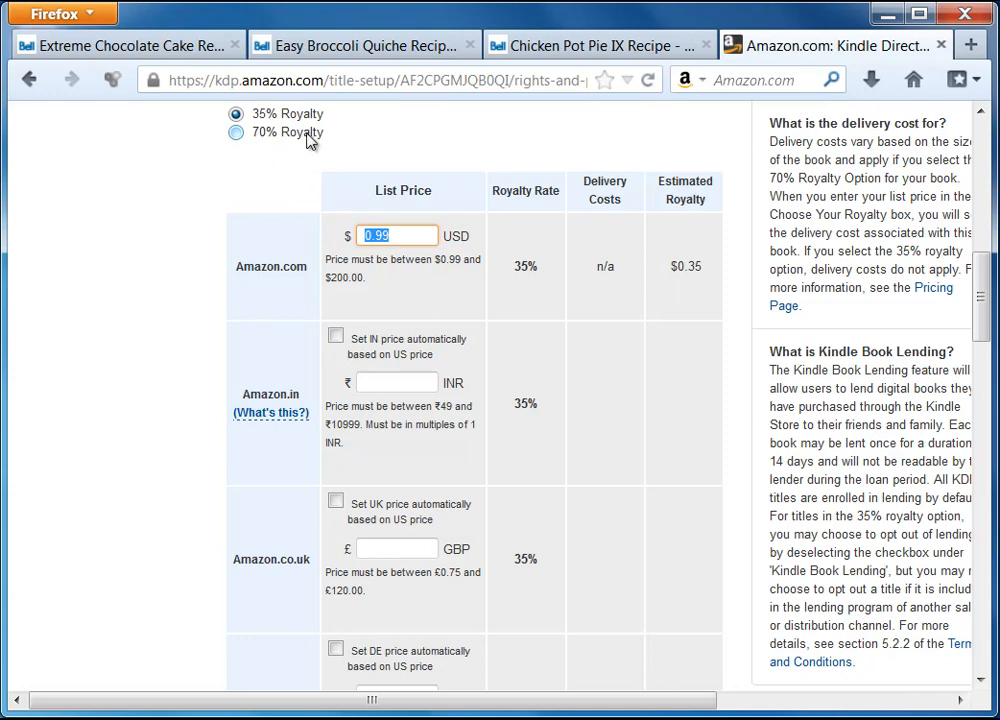
Step: Tick automatic pricing from the US price for IN, UK, DE, FR, ES, IT, JP, BR and CA
{"action": "left_click", "coordinate": [337, 342]}
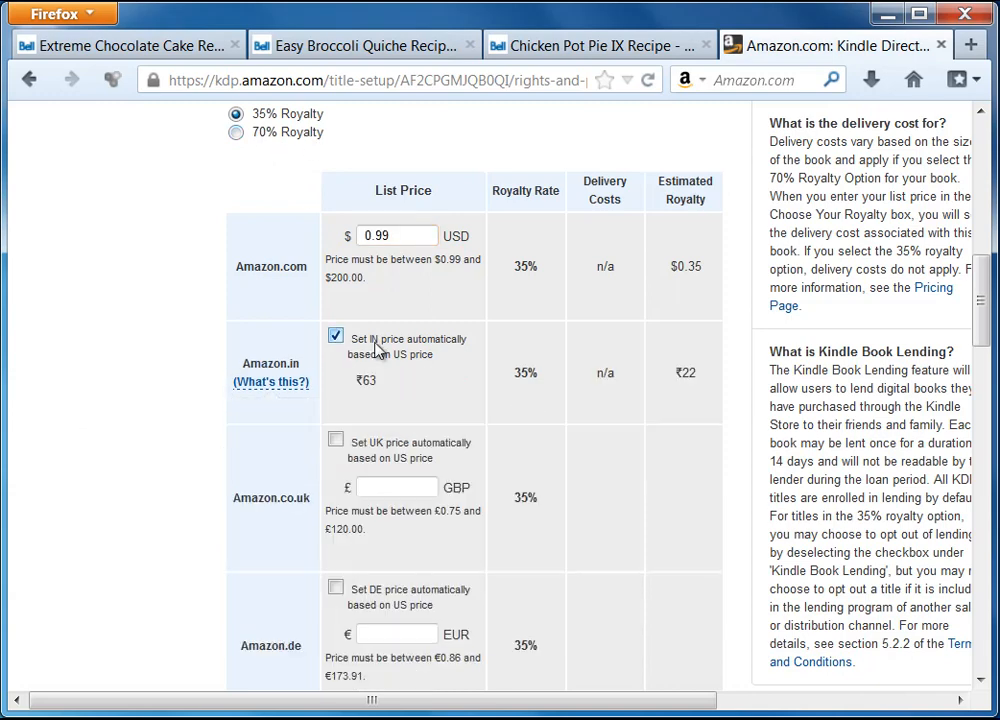
{"action": "left_click", "coordinate": [337, 441]}
{"action": "left_click", "coordinate": [336, 544]}
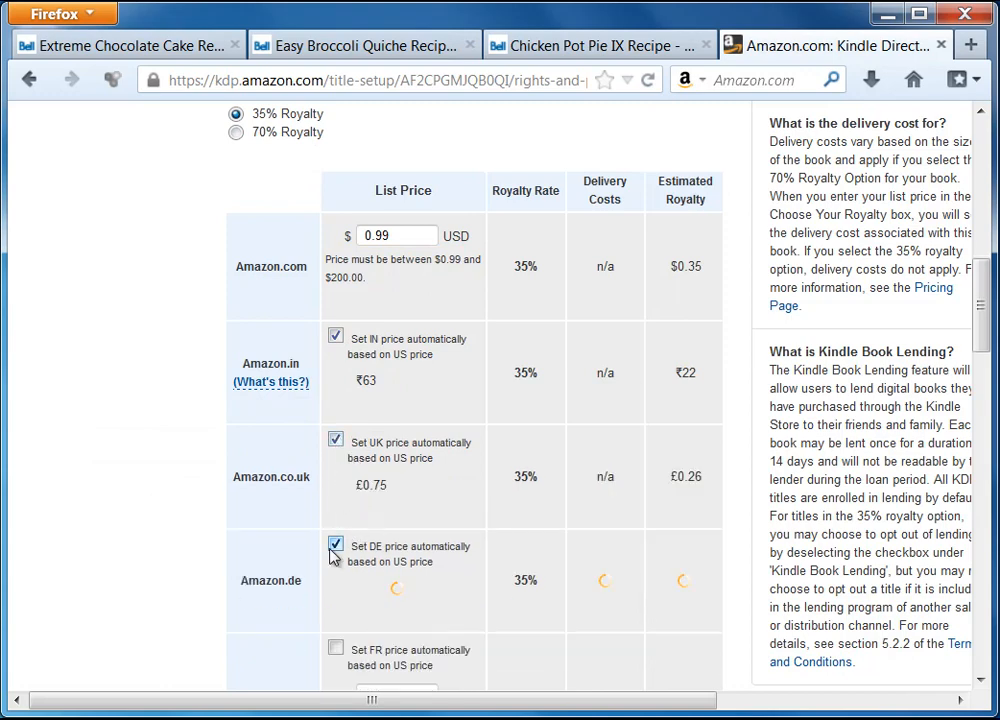
{"action": "scroll", "coordinate": [333, 560], "scroll_direction": "down", "scroll_amount": 4}
{"action": "left_click", "coordinate": [336, 428]}
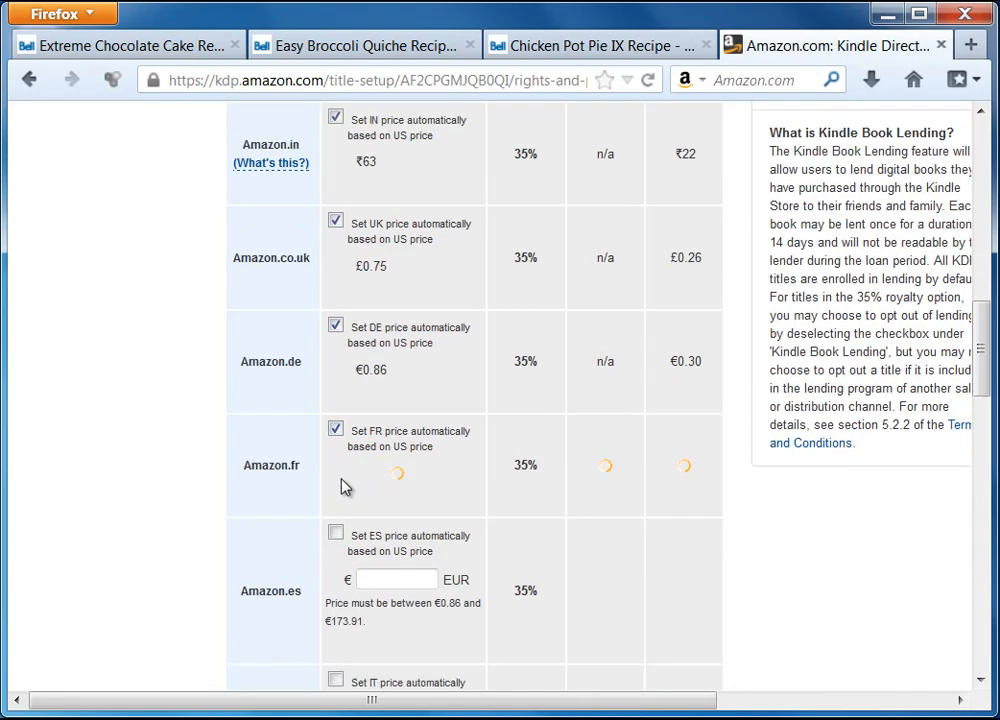
{"action": "left_click", "coordinate": [337, 533]}
{"action": "scroll", "coordinate": [341, 444], "scroll_direction": "down", "scroll_amount": 6}
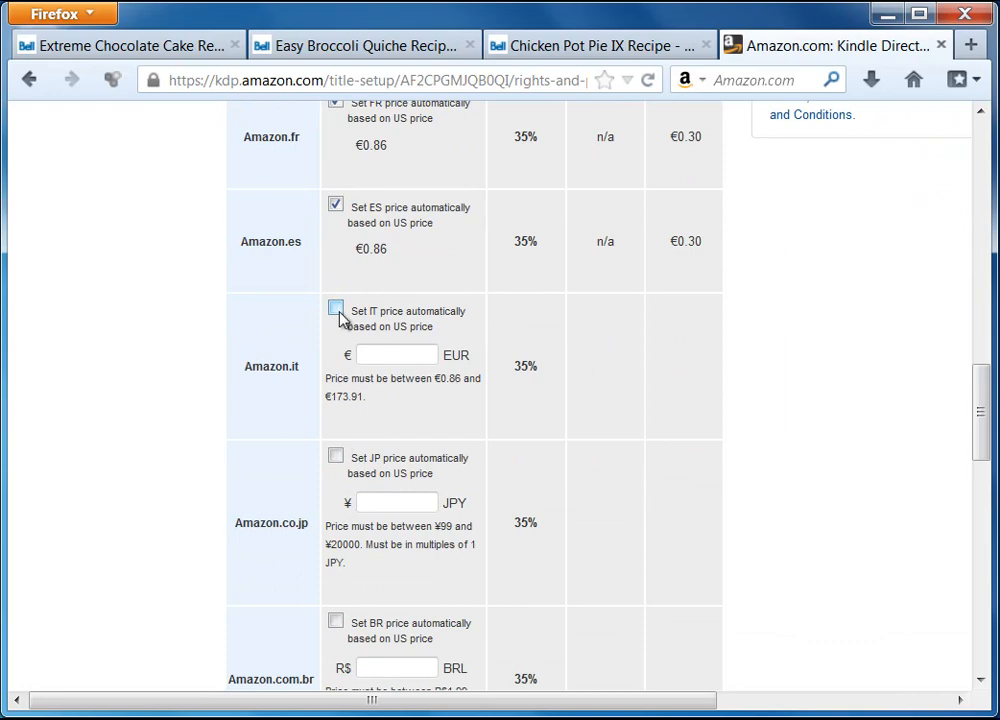
{"action": "left_click", "coordinate": [338, 312]}
{"action": "left_click", "coordinate": [337, 414]}
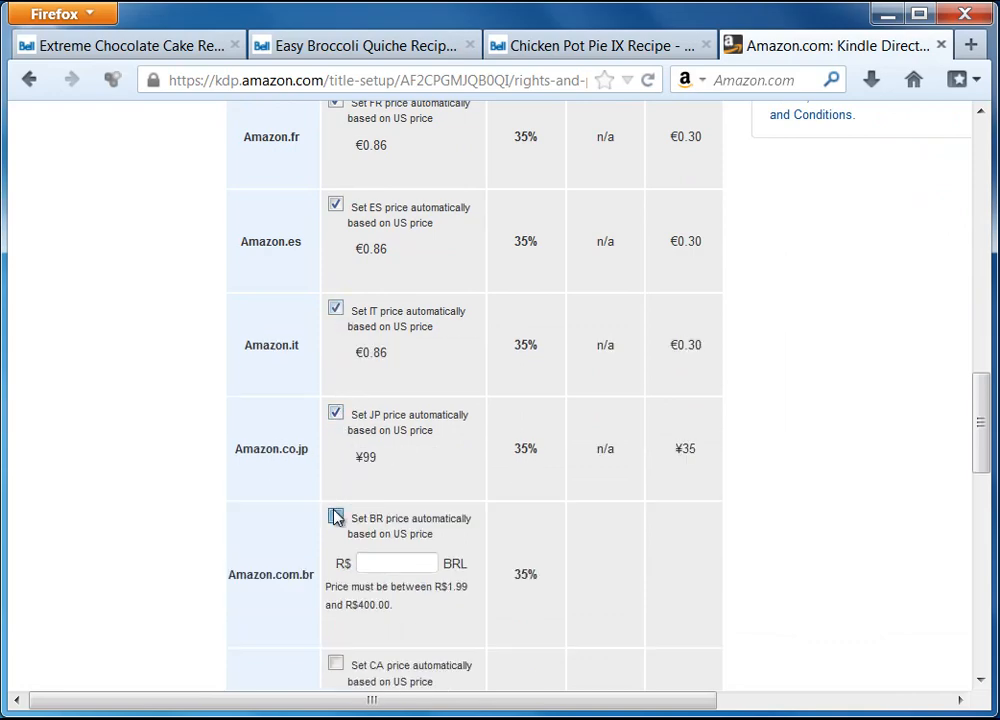
{"action": "left_click", "coordinate": [337, 516]}
{"action": "scroll", "coordinate": [263, 449], "scroll_direction": "down", "scroll_amount": 6}
{"action": "left_click", "coordinate": [335, 293]}
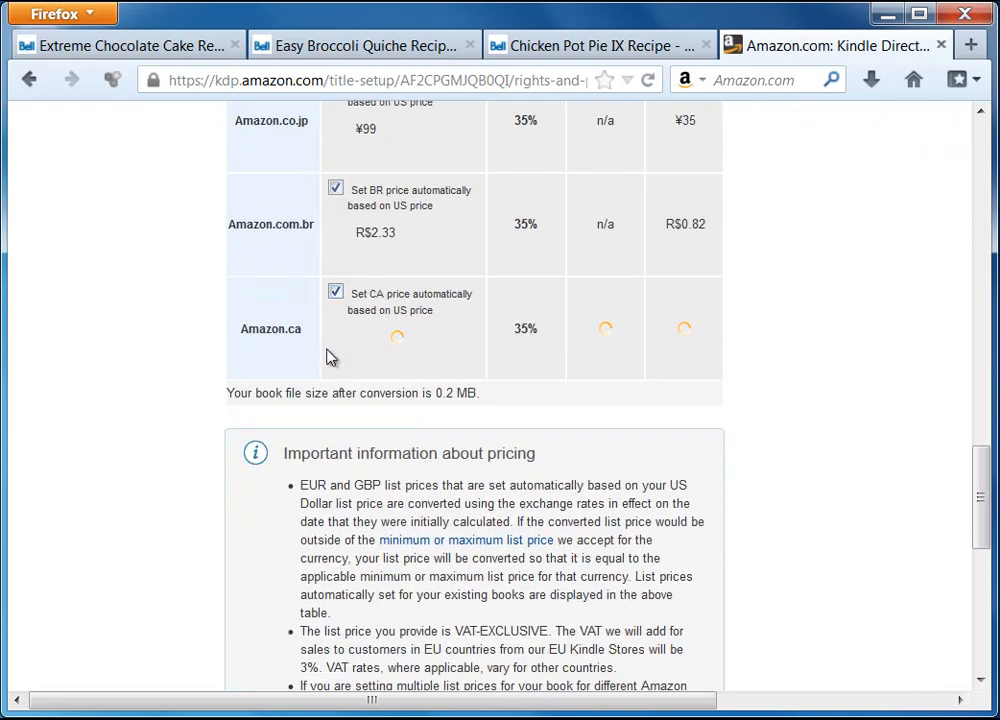
Step: Review the explanation of the India list price, then close it
{"action": "left_click_drag", "start_coordinate": [978, 482], "coordinate": [980, 325]}
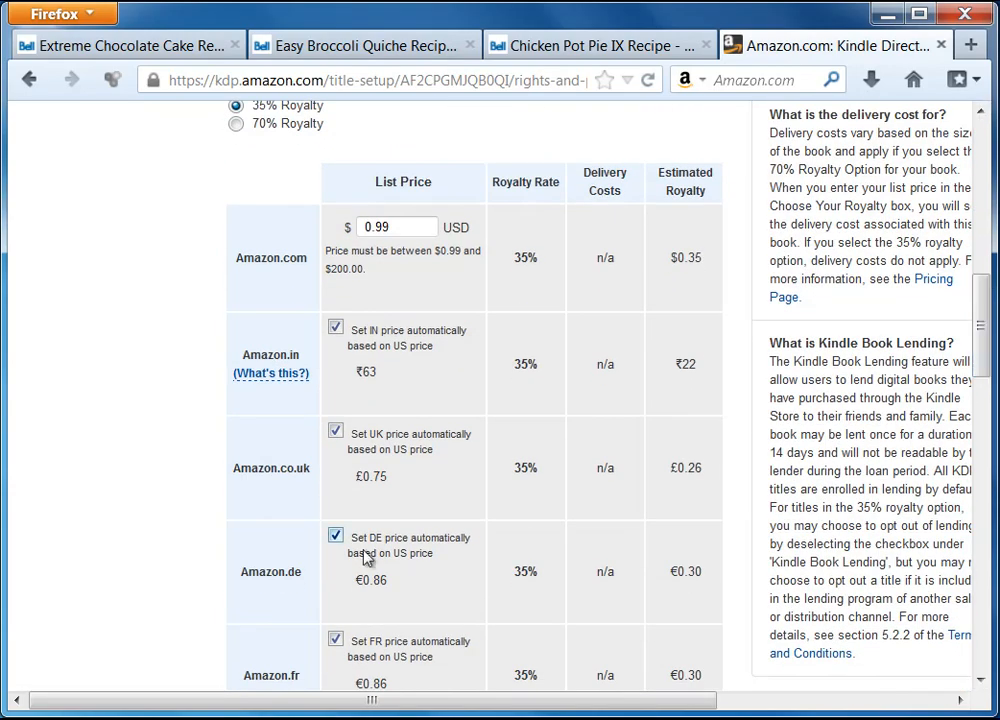
{"action": "left_click", "coordinate": [271, 373]}
{"action": "left_click", "coordinate": [255, 290]}
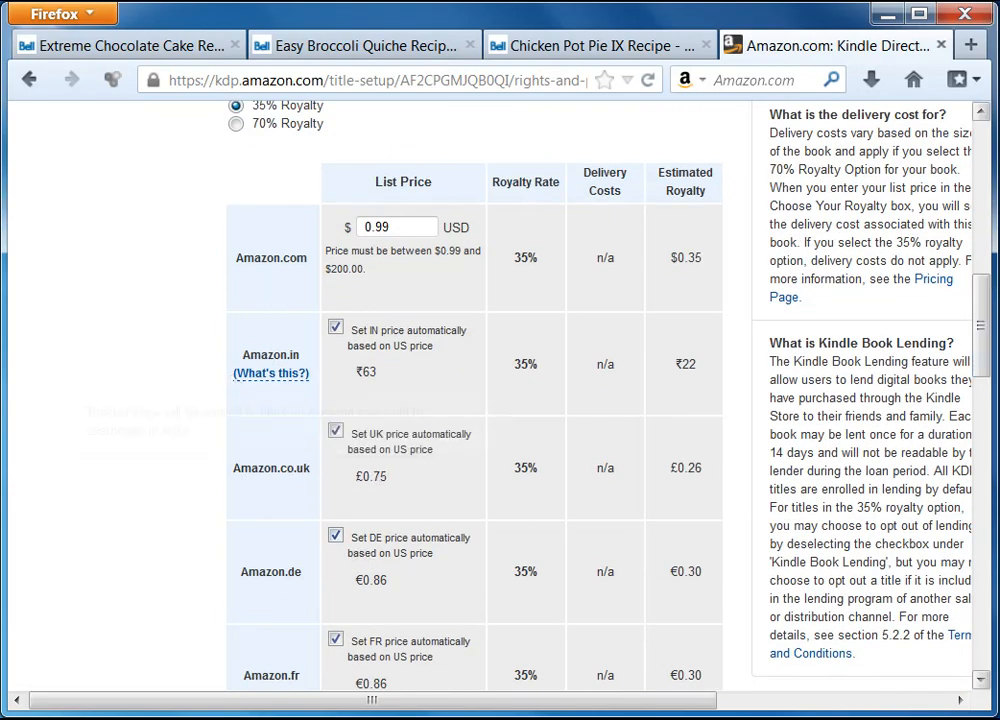
{"action": "left_click_drag", "start_coordinate": [978, 338], "coordinate": [990, 604]}
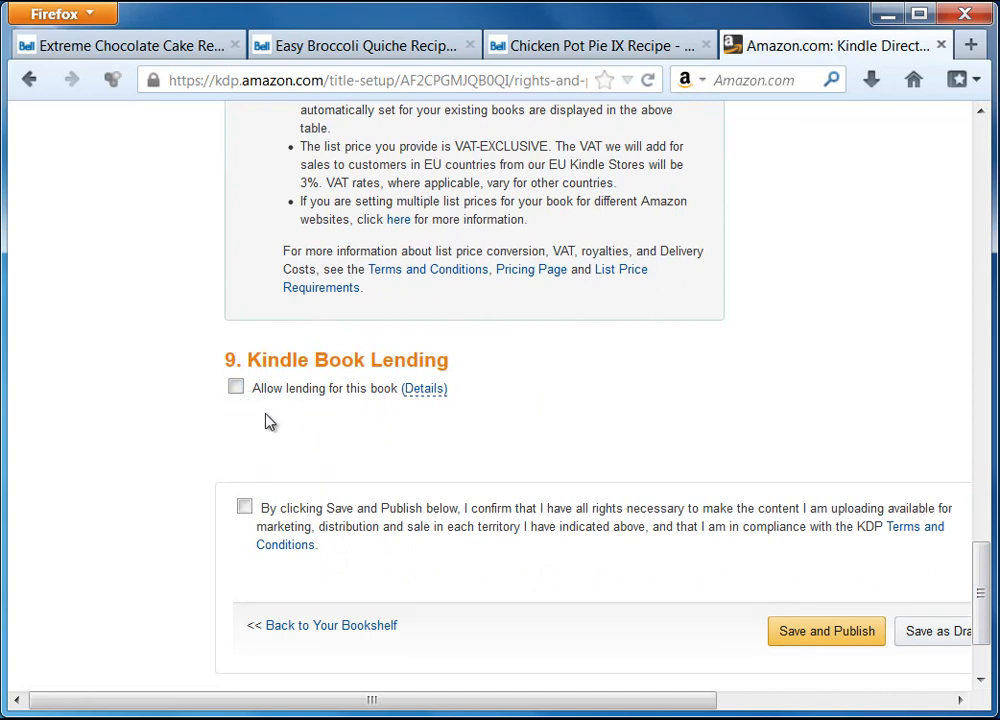
Step: Confirm holding the publishing rights, check the Kindle Book Lending details, and Save and Publish
{"action": "left_click", "coordinate": [236, 390]}
{"action": "left_click", "coordinate": [424, 388]}
{"action": "mouse_move", "coordinate": [430, 385]}
{"action": "scroll", "coordinate": [712, 415], "scroll_direction": "down", "scroll_amount": 3}
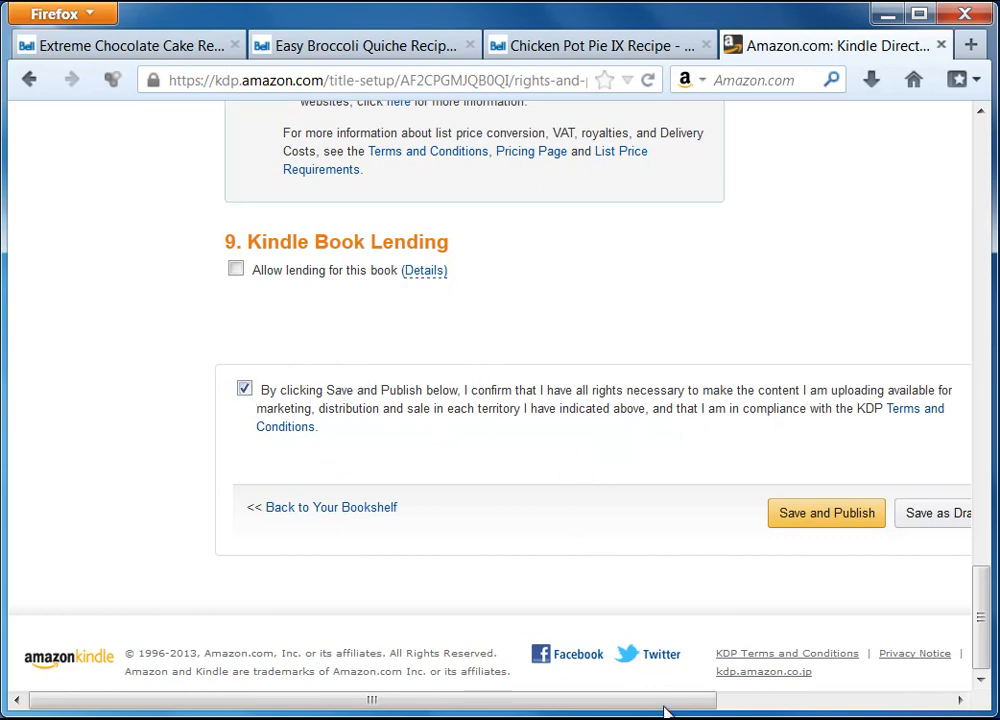
{"action": "left_click_drag", "start_coordinate": [665, 703], "coordinate": [772, 703]}
{"action": "left_click", "coordinate": [712, 514]}
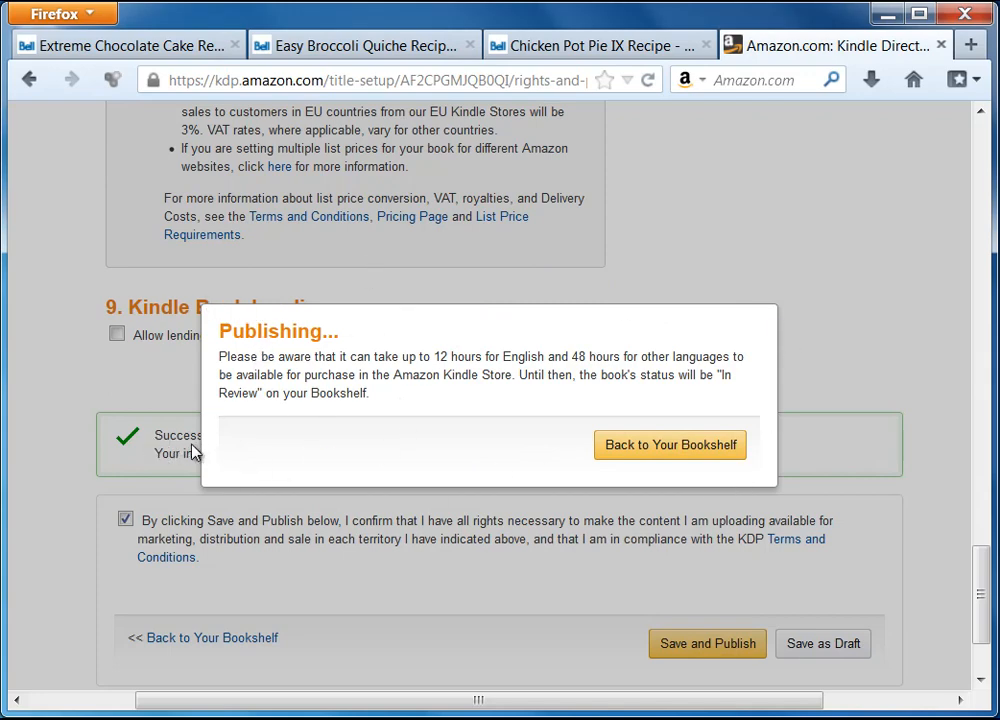
Step: Go back to the Bookshelf and check the book's $0.99 price and In Review status
{"action": "left_click", "coordinate": [648, 455]}
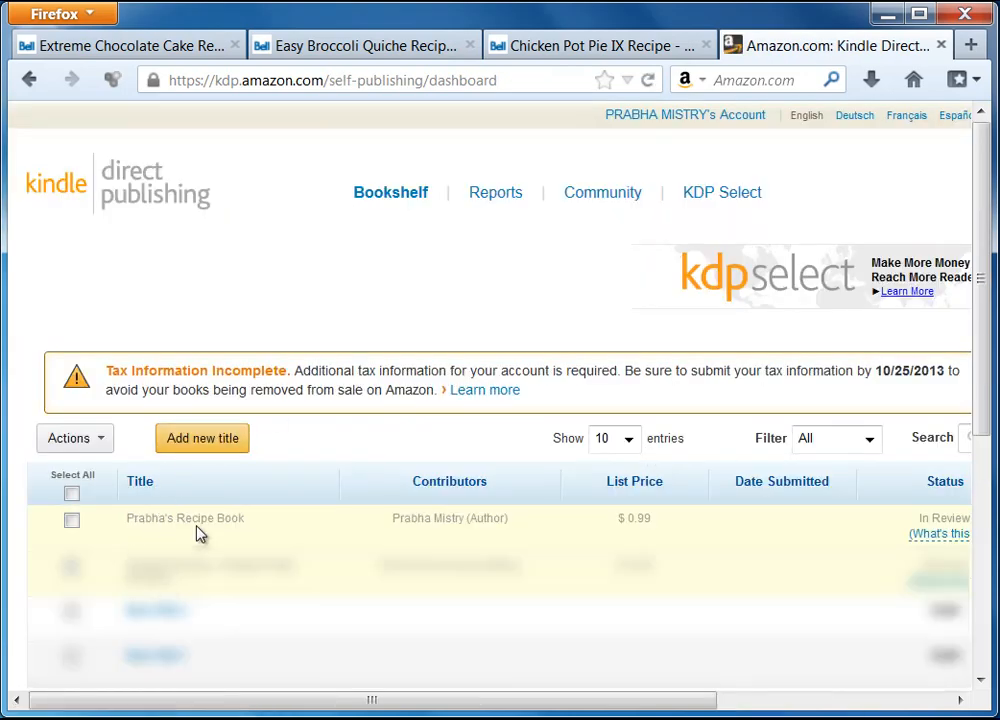
{"action": "left_click_drag", "start_coordinate": [479, 705], "coordinate": [711, 705]}
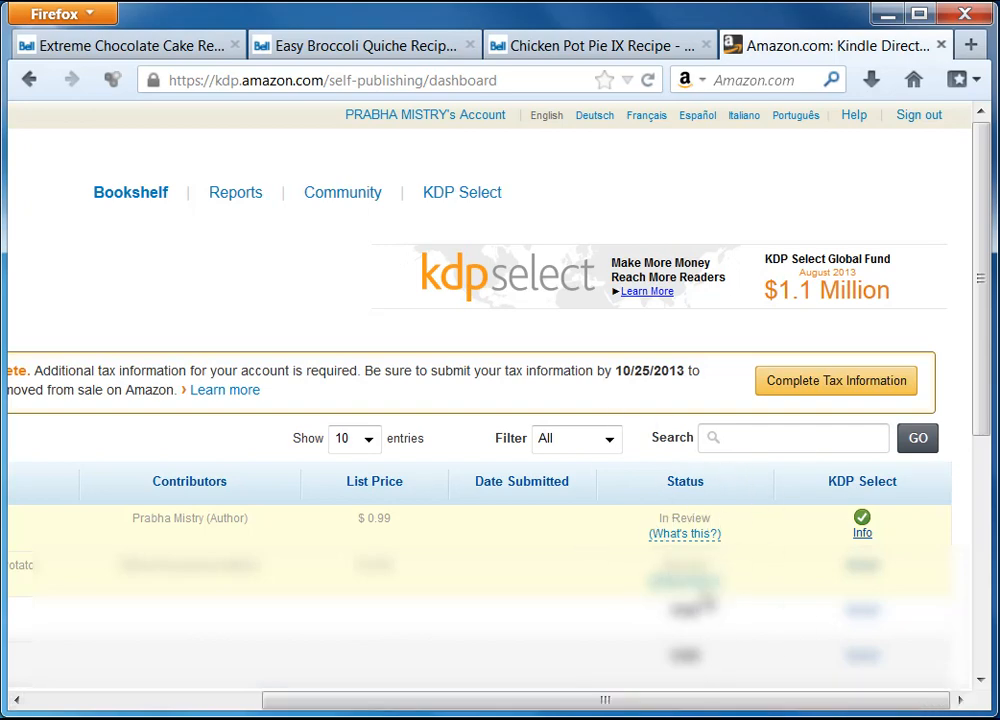
{"action": "left_click_drag", "start_coordinate": [604, 700], "coordinate": [370, 706]}
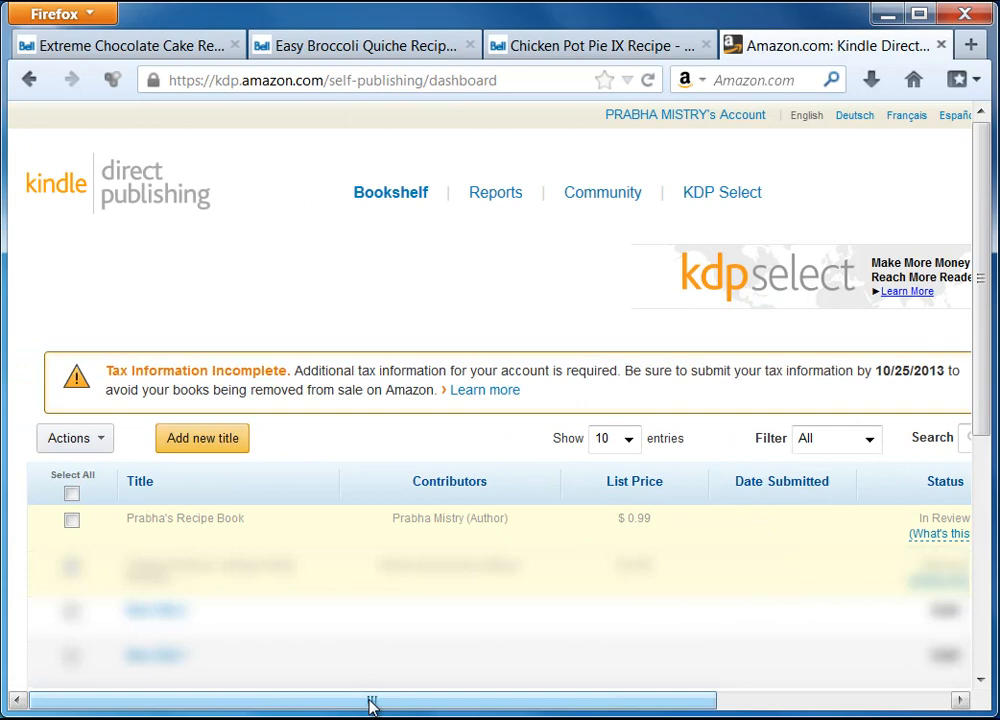